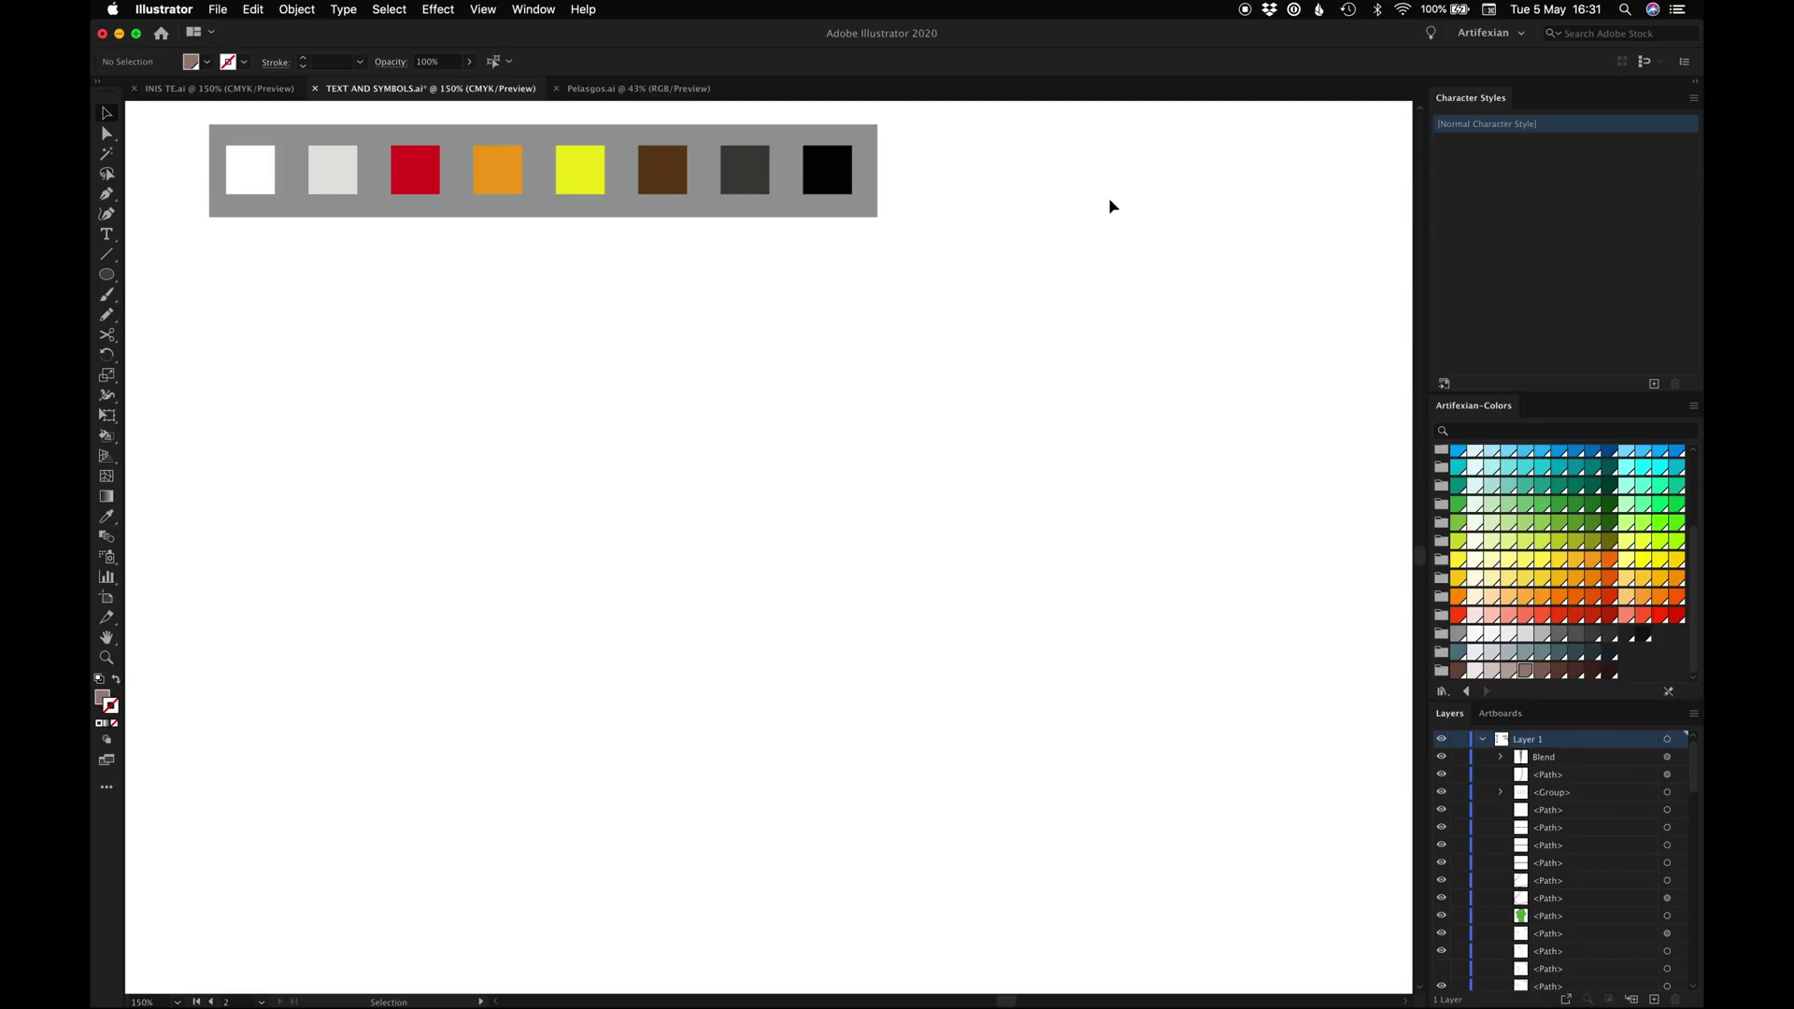
Sample the red swatch, apply it as the stroke colour, and draw a freehand wavy line about 94 mm wide with the Pencil tool
key("i")
left_click(429, 170)
key("shift+x")
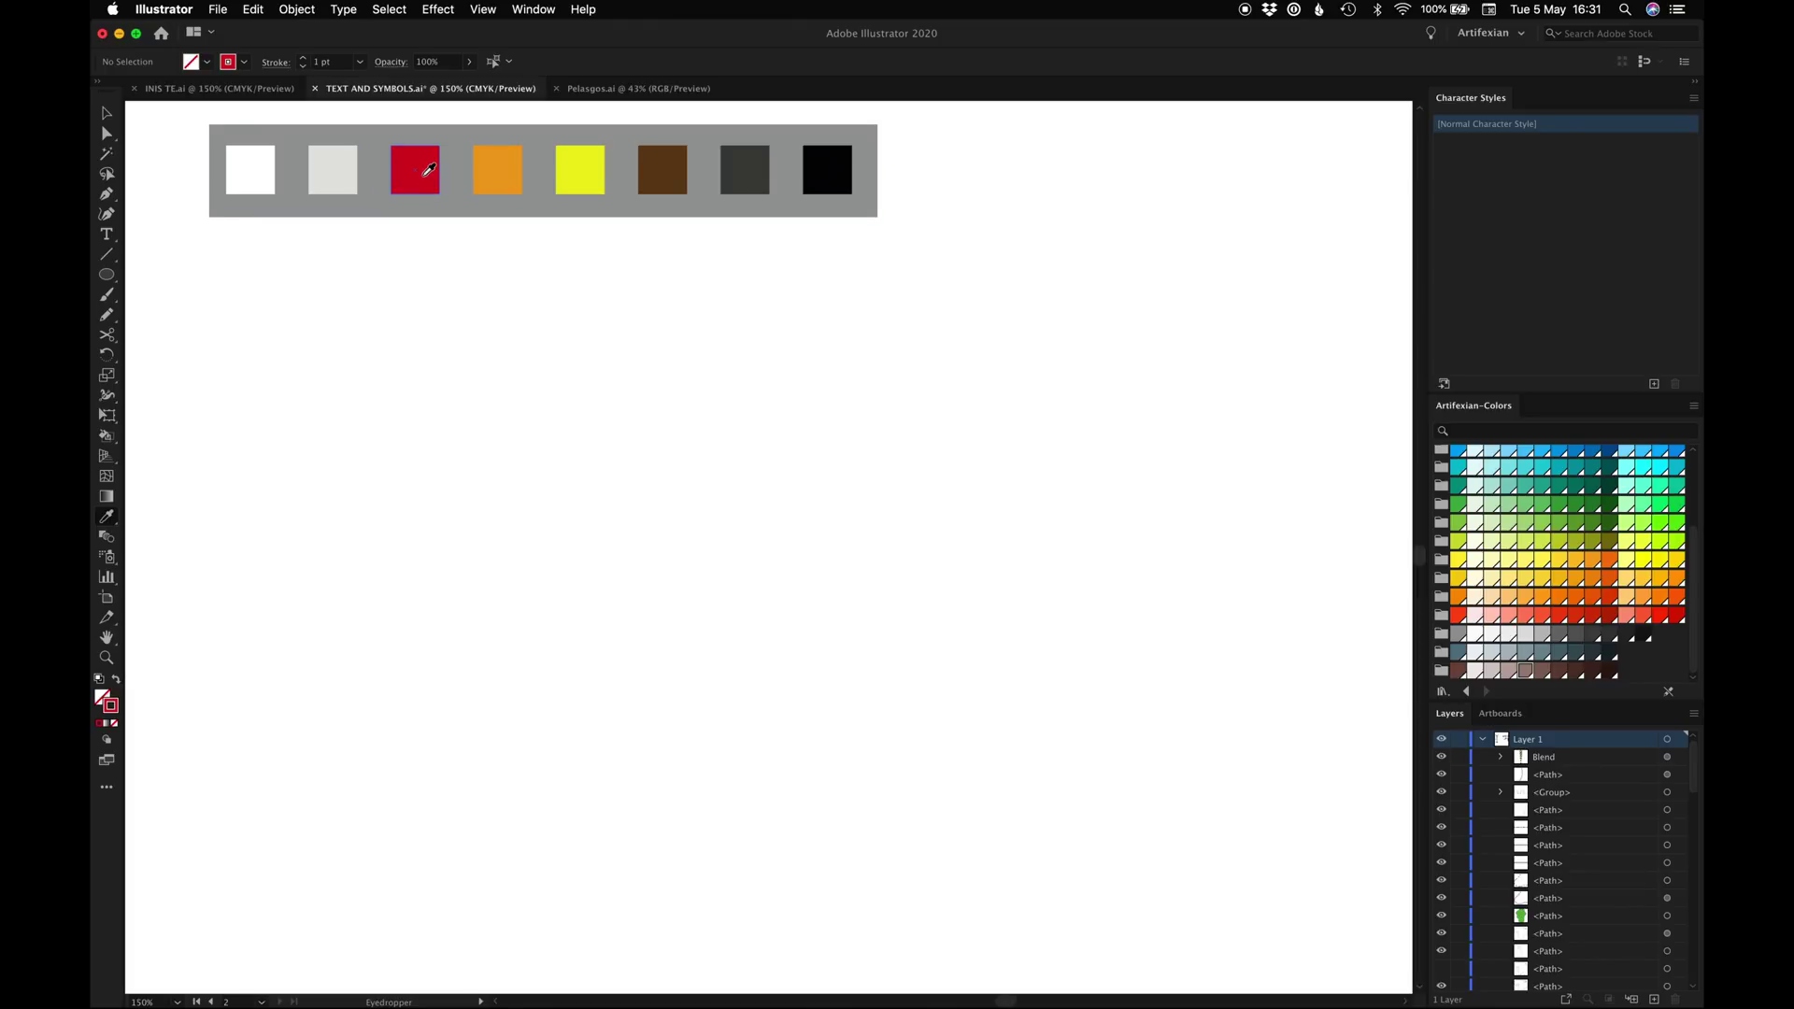
key("n")
mouse_move(319, 611)
left_mouse_down()
mouse_move(551, 497)
mouse_move(618, 550)
mouse_move(816, 605)
mouse_move(1008, 517)
left_mouse_up()
key("v")
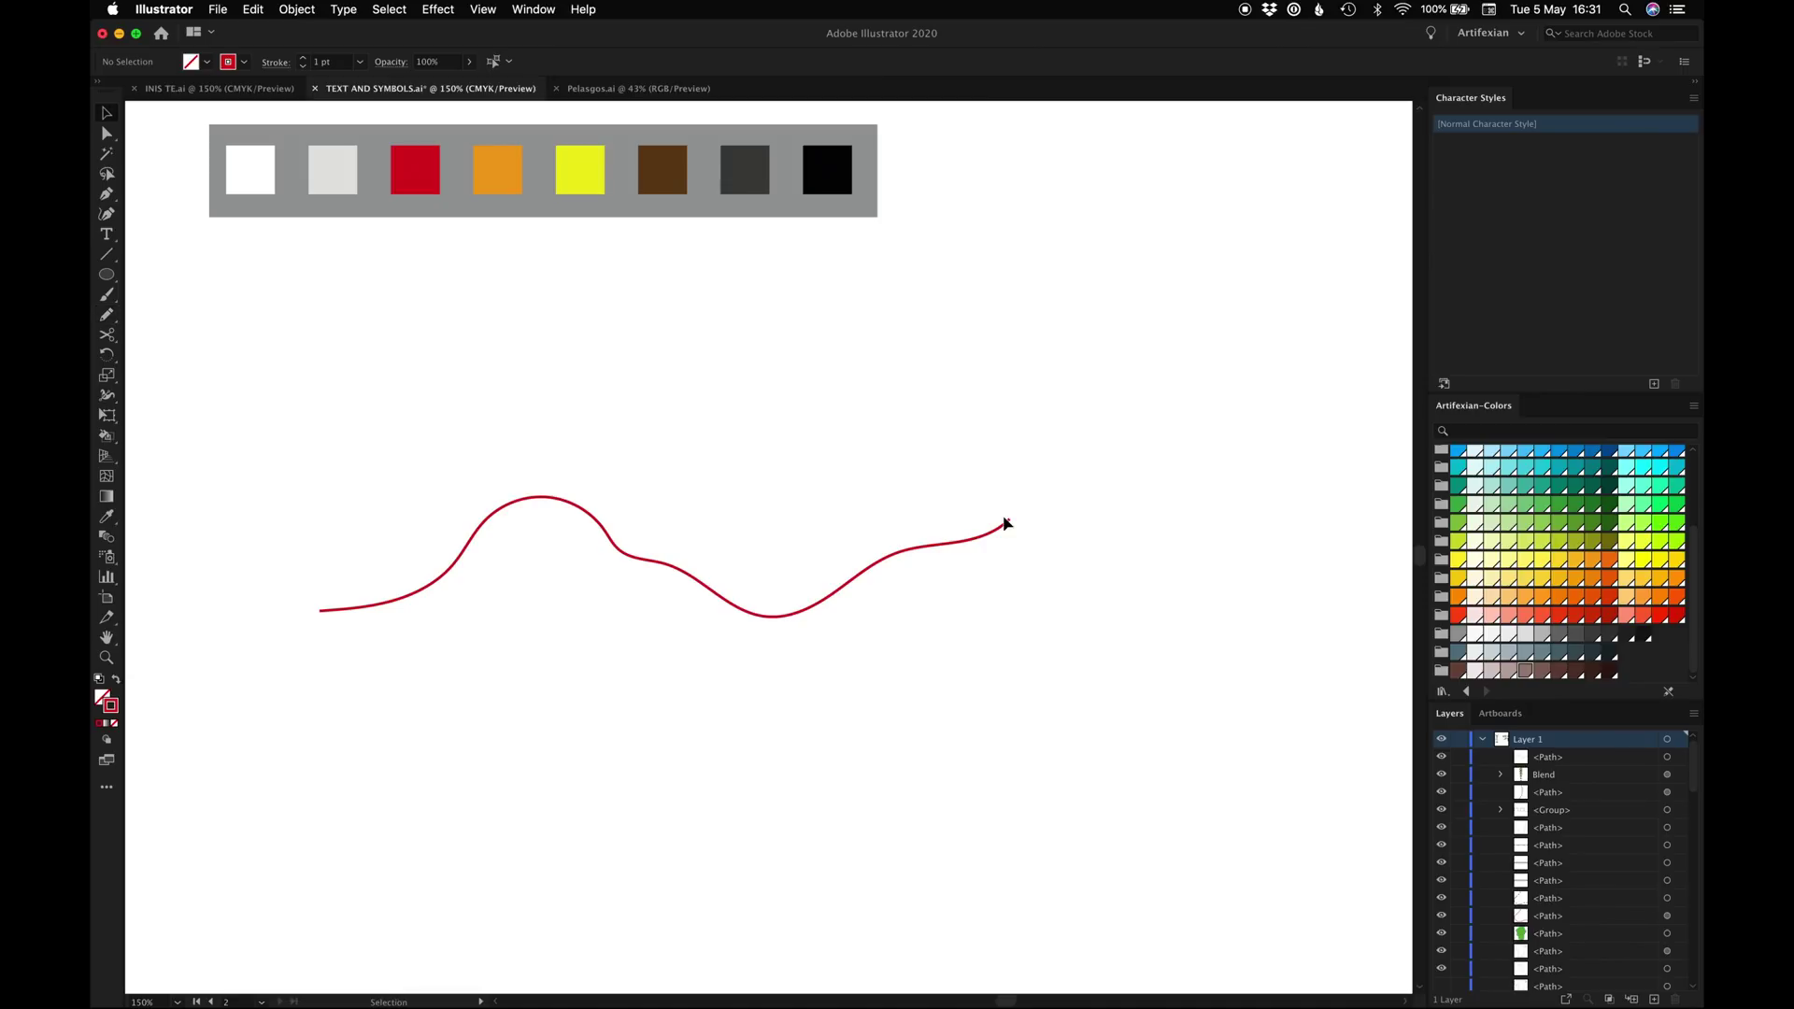
Show the wavy line's appearance attributes and set its red stroke weight to 2 pt
left_click(911, 552)
left_click(534, 10)
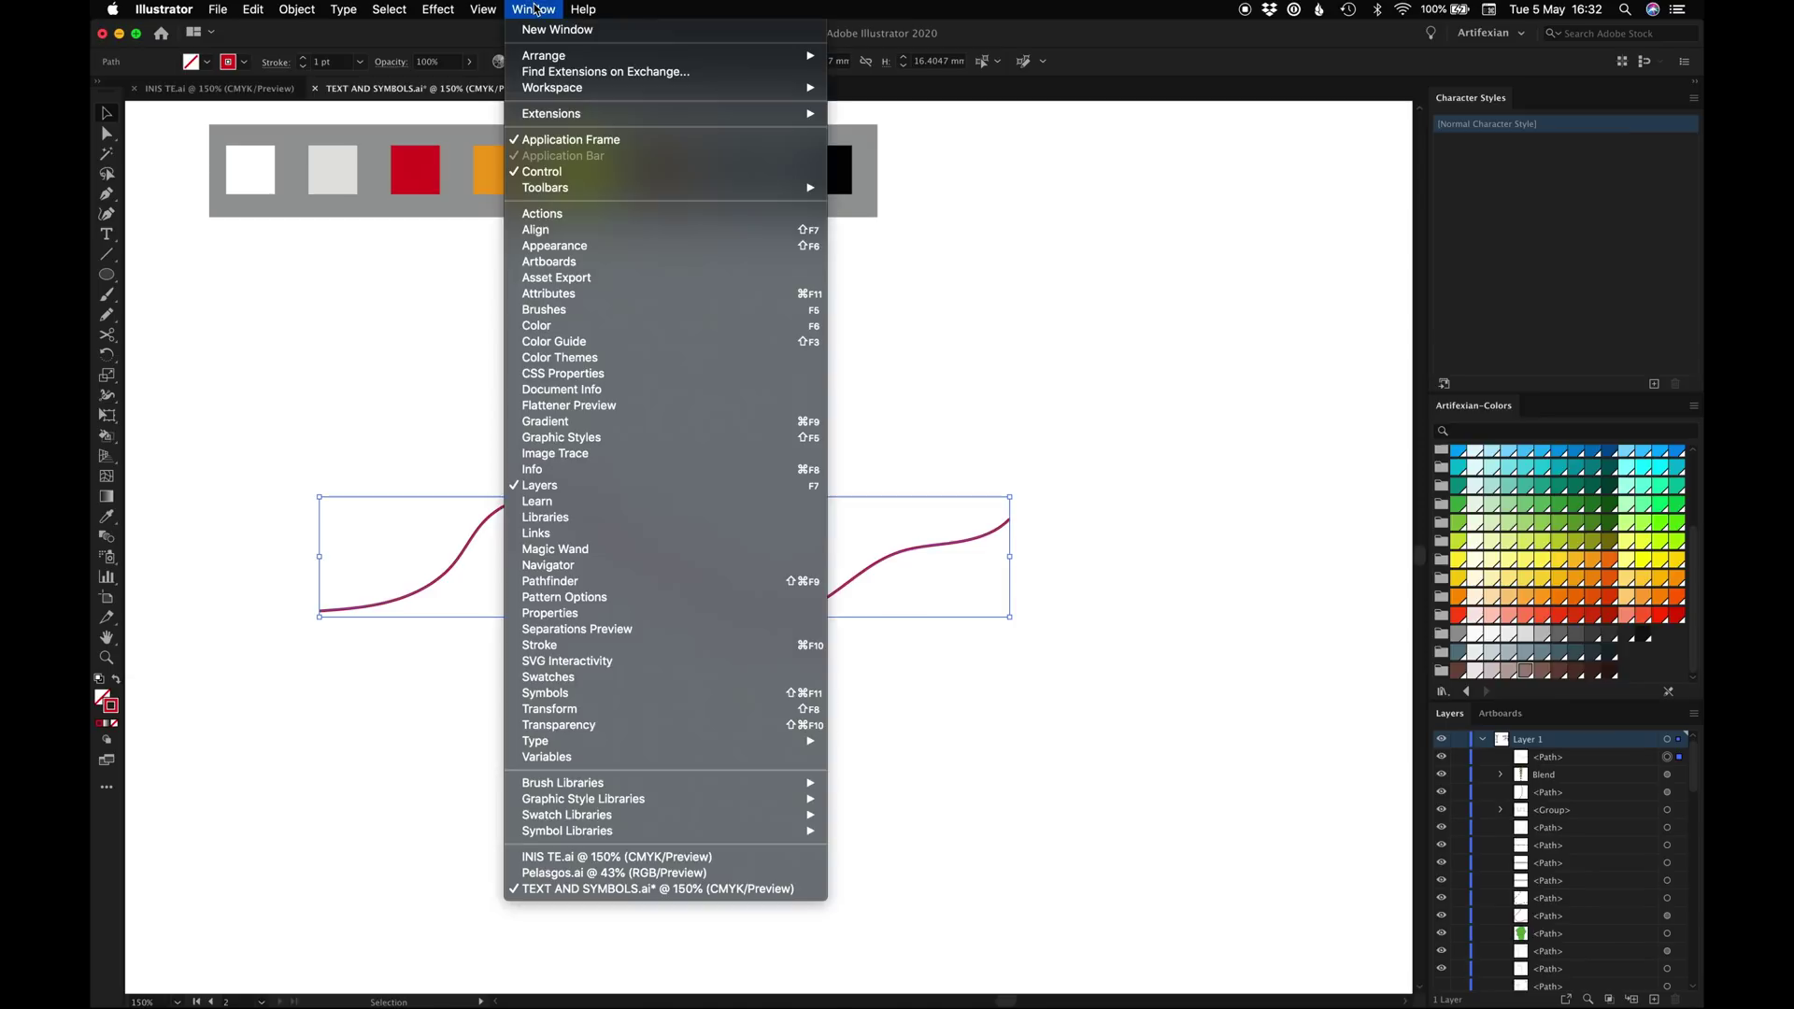
left_click(564, 249)
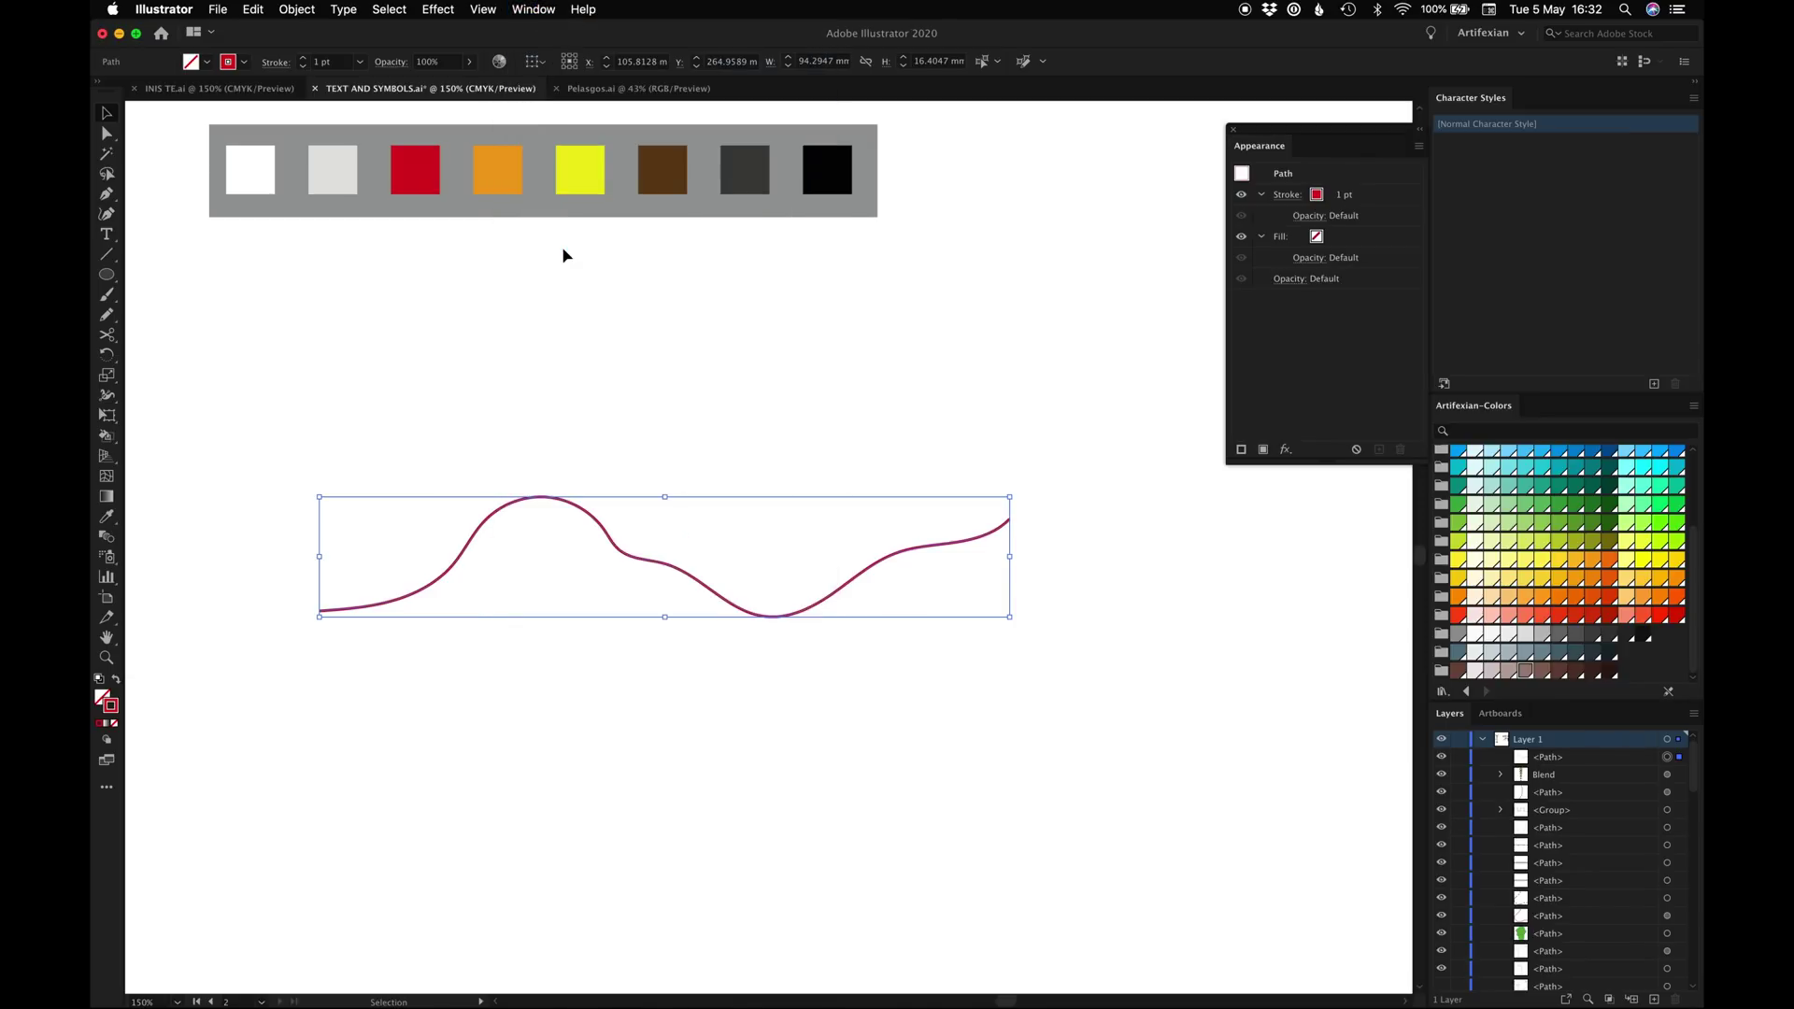
left_click_drag(1273, 133, 1077, 132)
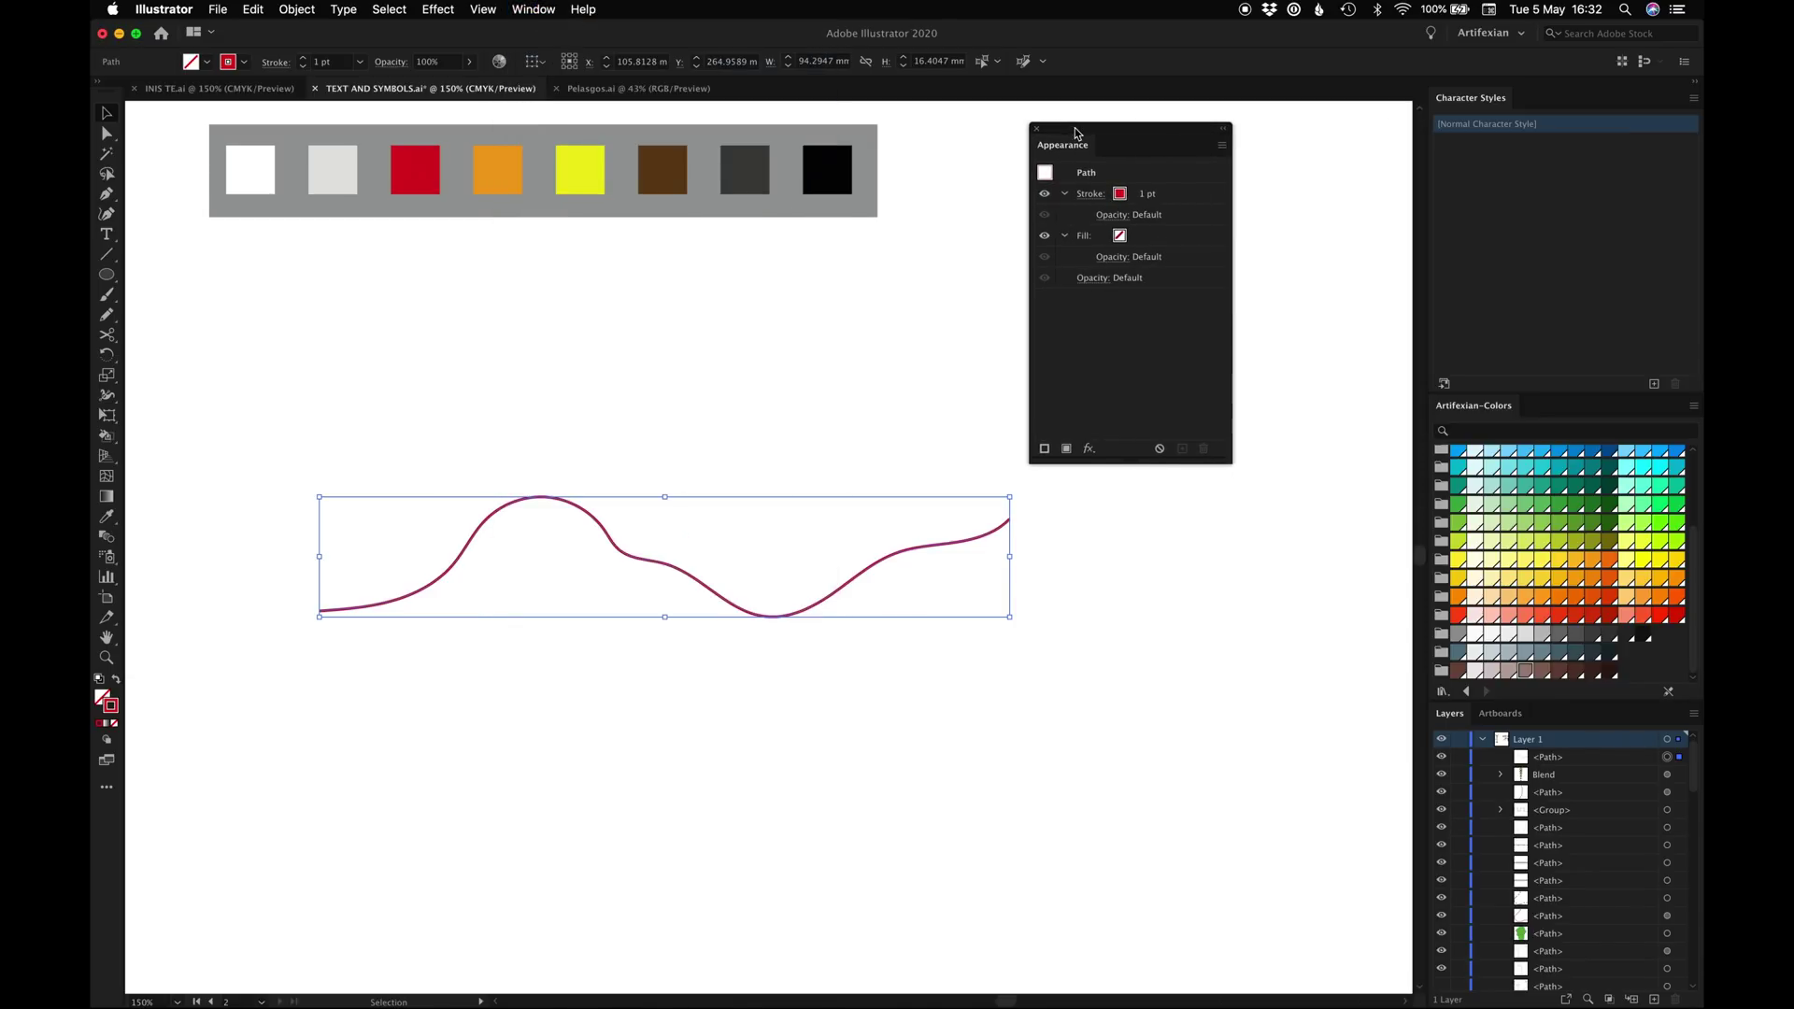
left_click(1148, 195)
left_click(1167, 195)
key("Up")
left_click(1158, 347)
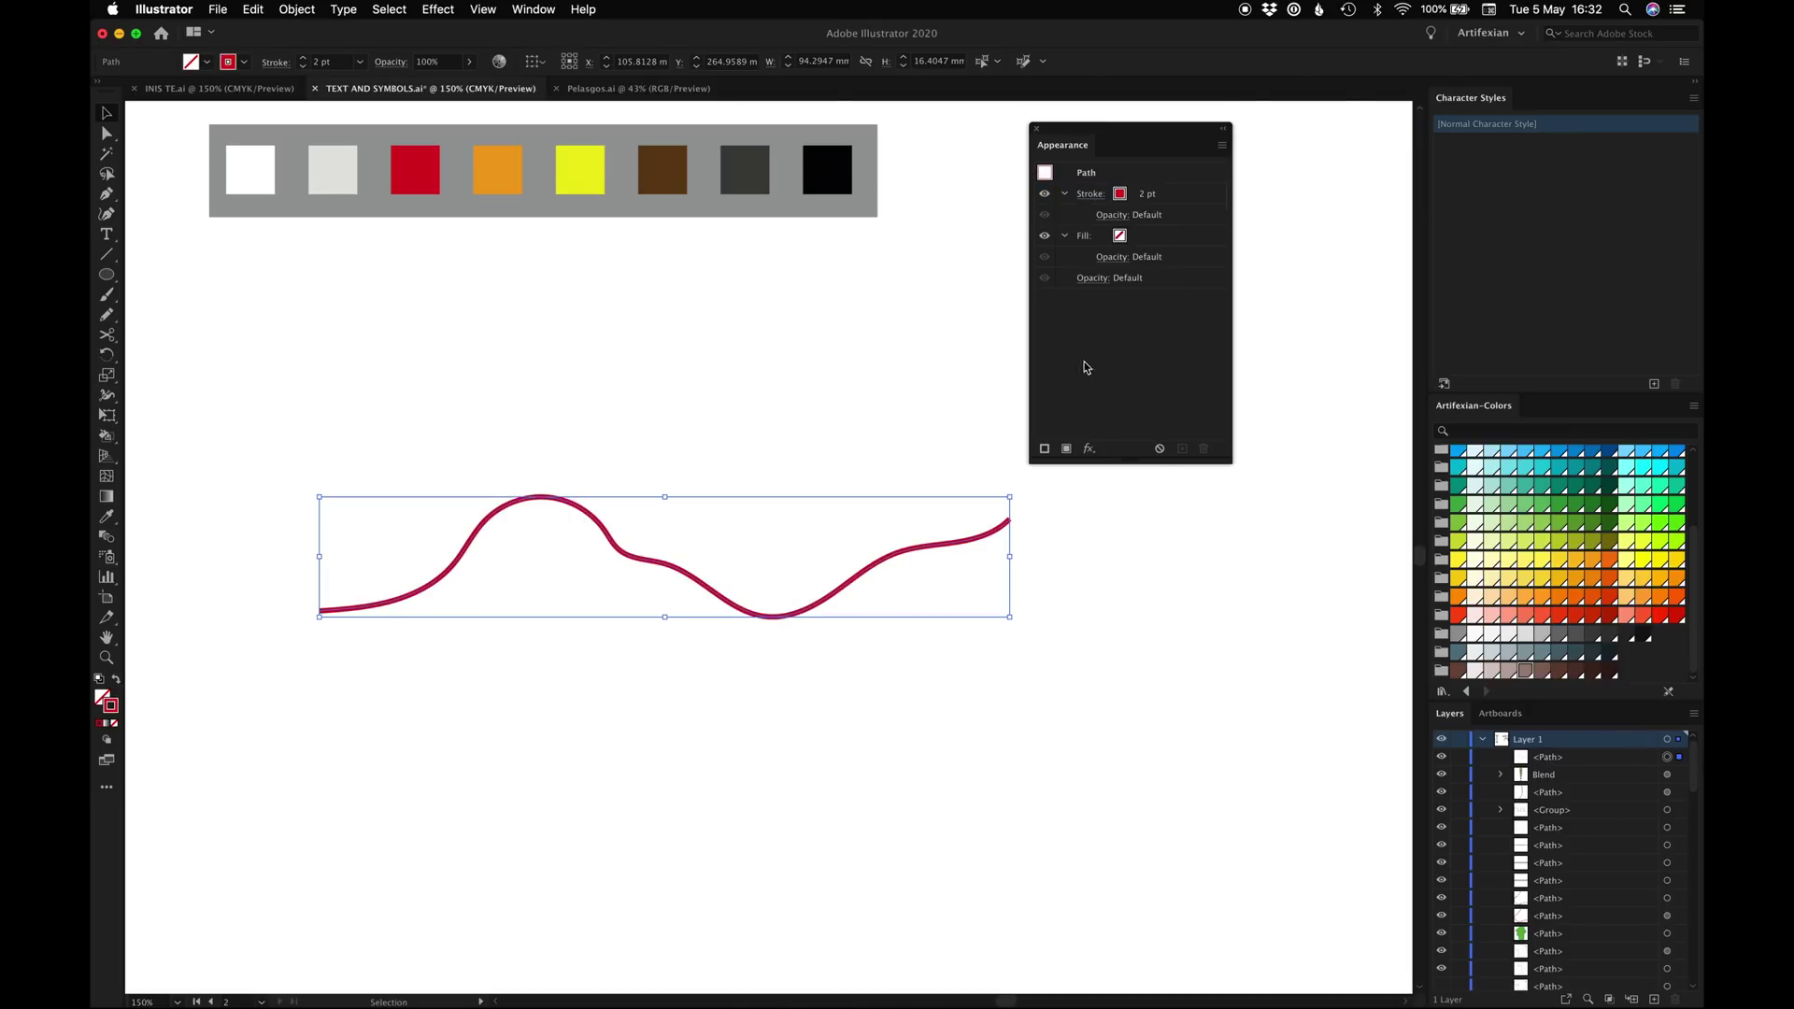
Add a second stroke on top of the red one, coloured white and 0.5 pt wide
left_click(1044, 450)
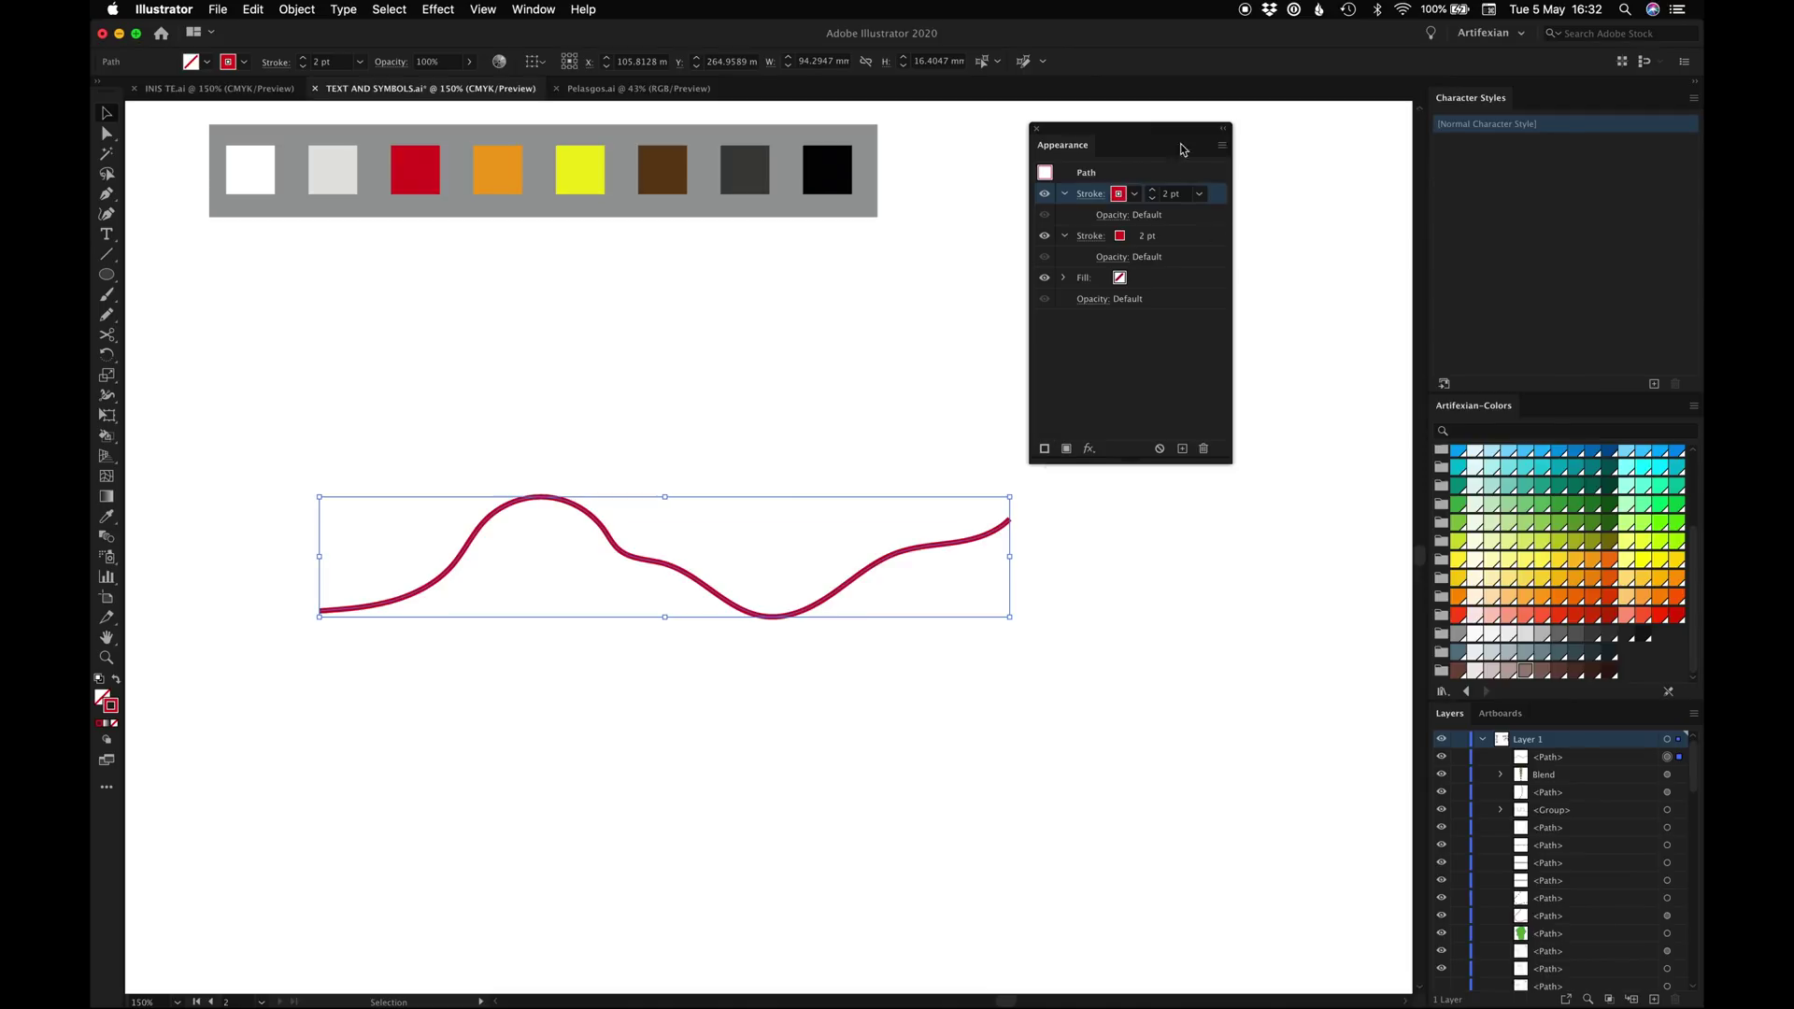
left_click(1119, 195)
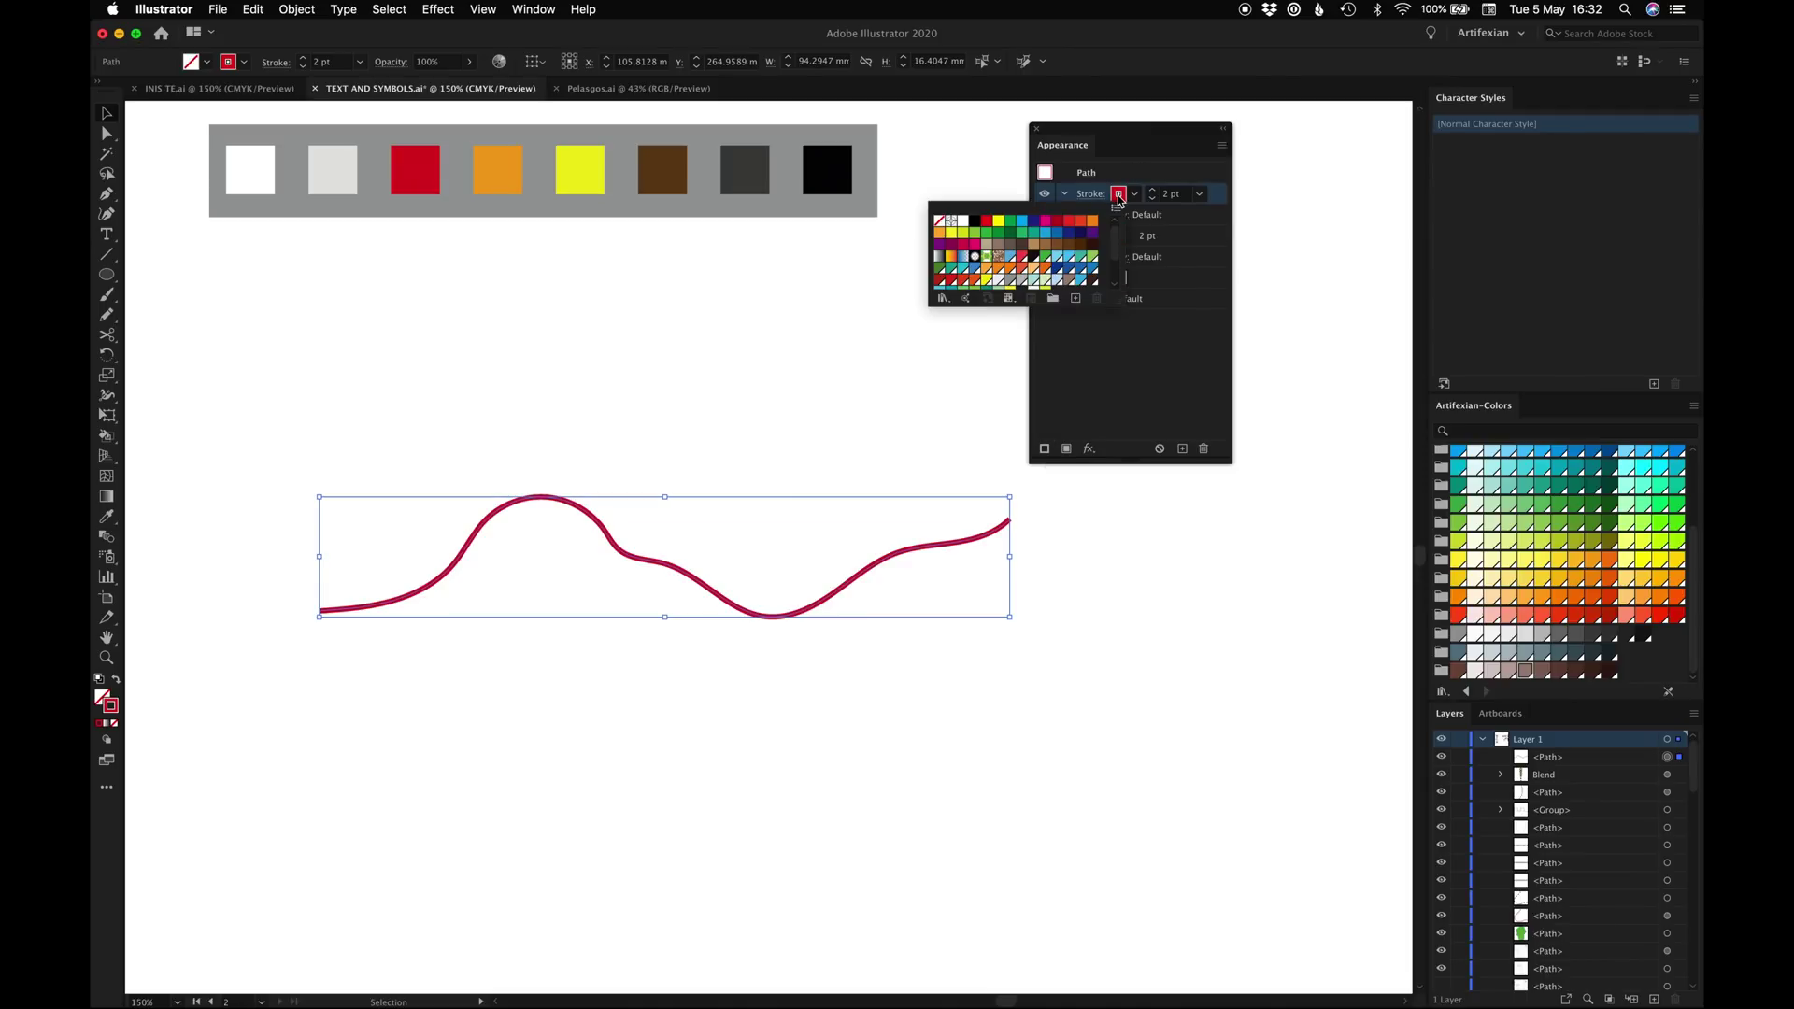
left_click(962, 221)
left_click(1170, 195)
type("1")
key("Return")
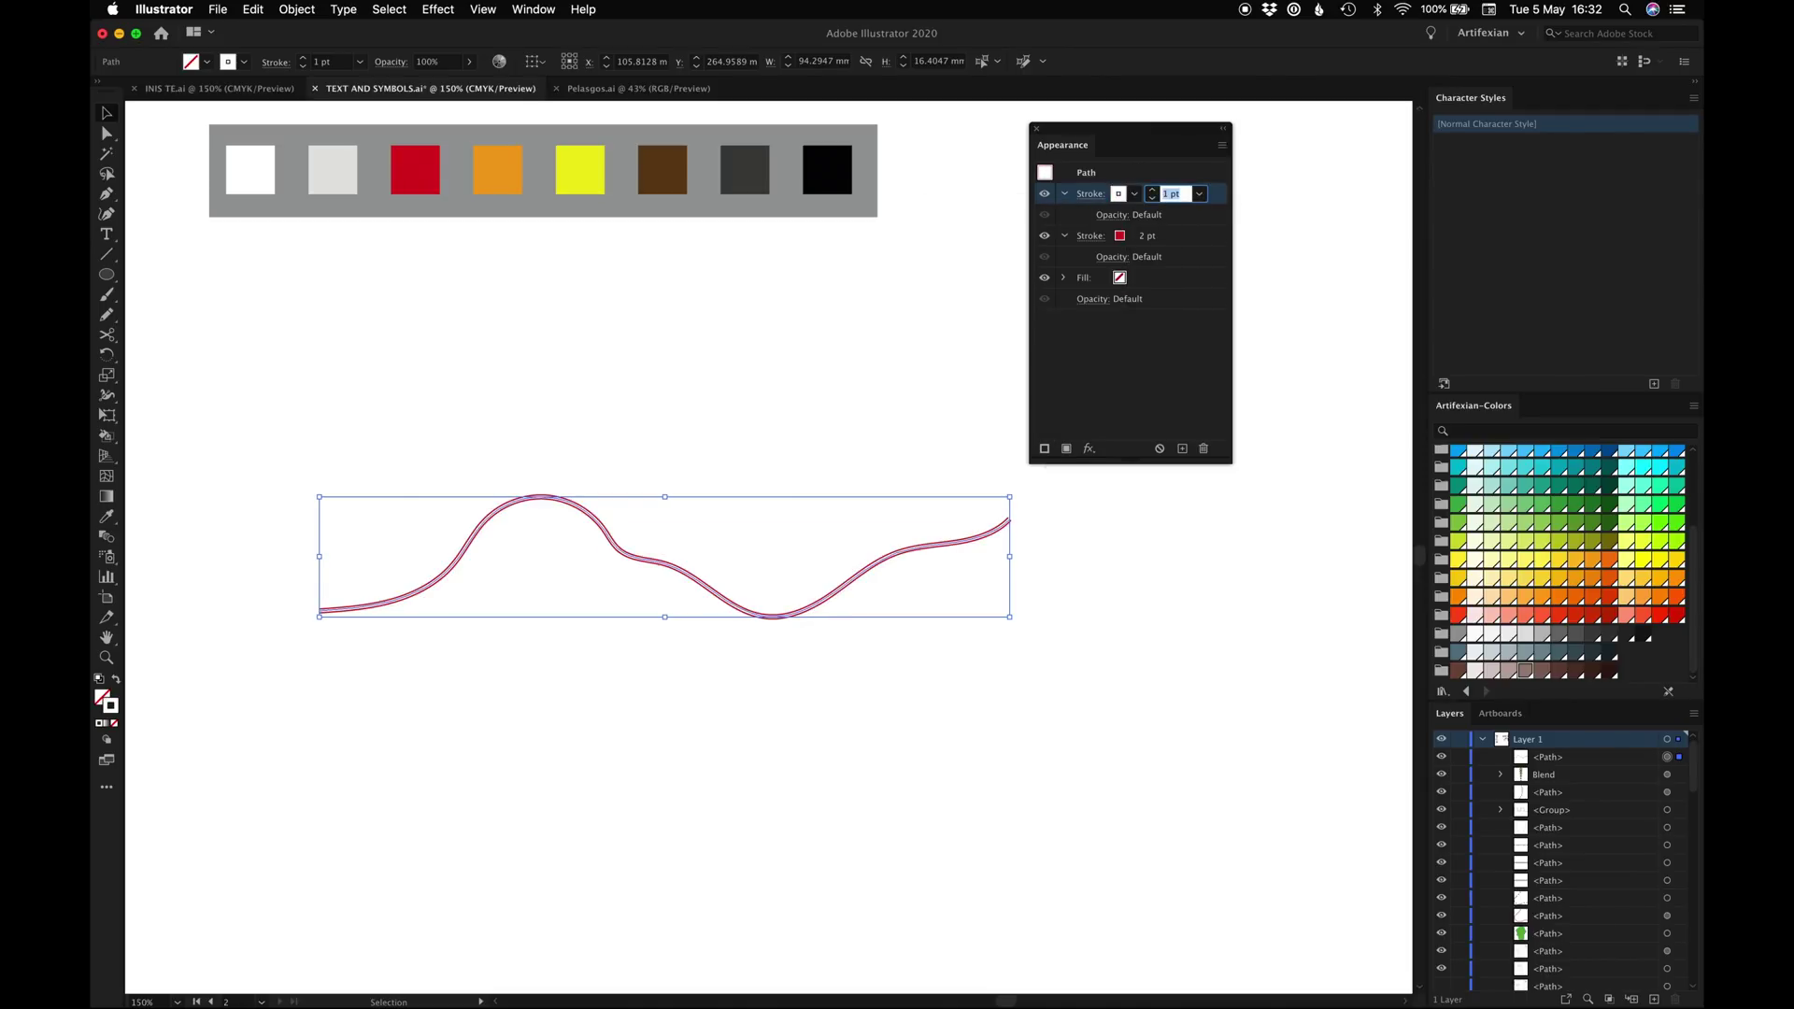
type("0.5")
key("Return")
left_click(777, 439)
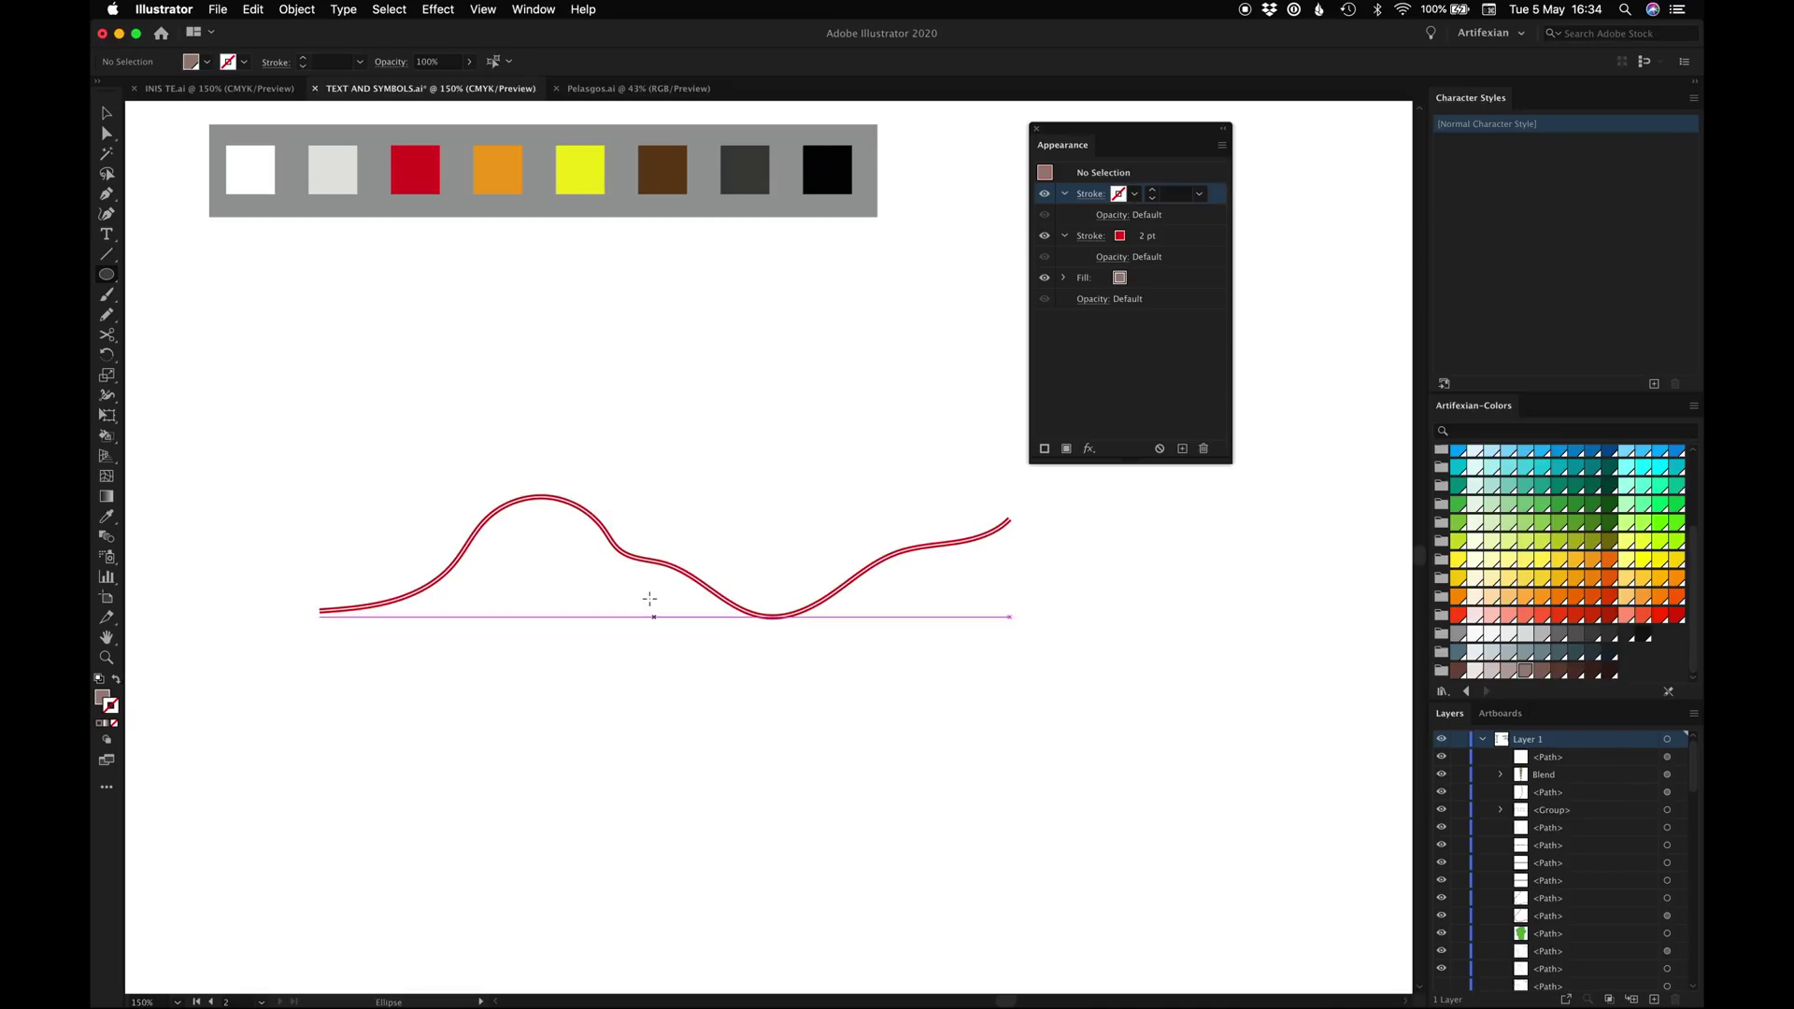
Draw a brown circle about 49 mm across, centred on the middle of the line, and lock it at the back
left_click_drag(653, 560, 711, 741)
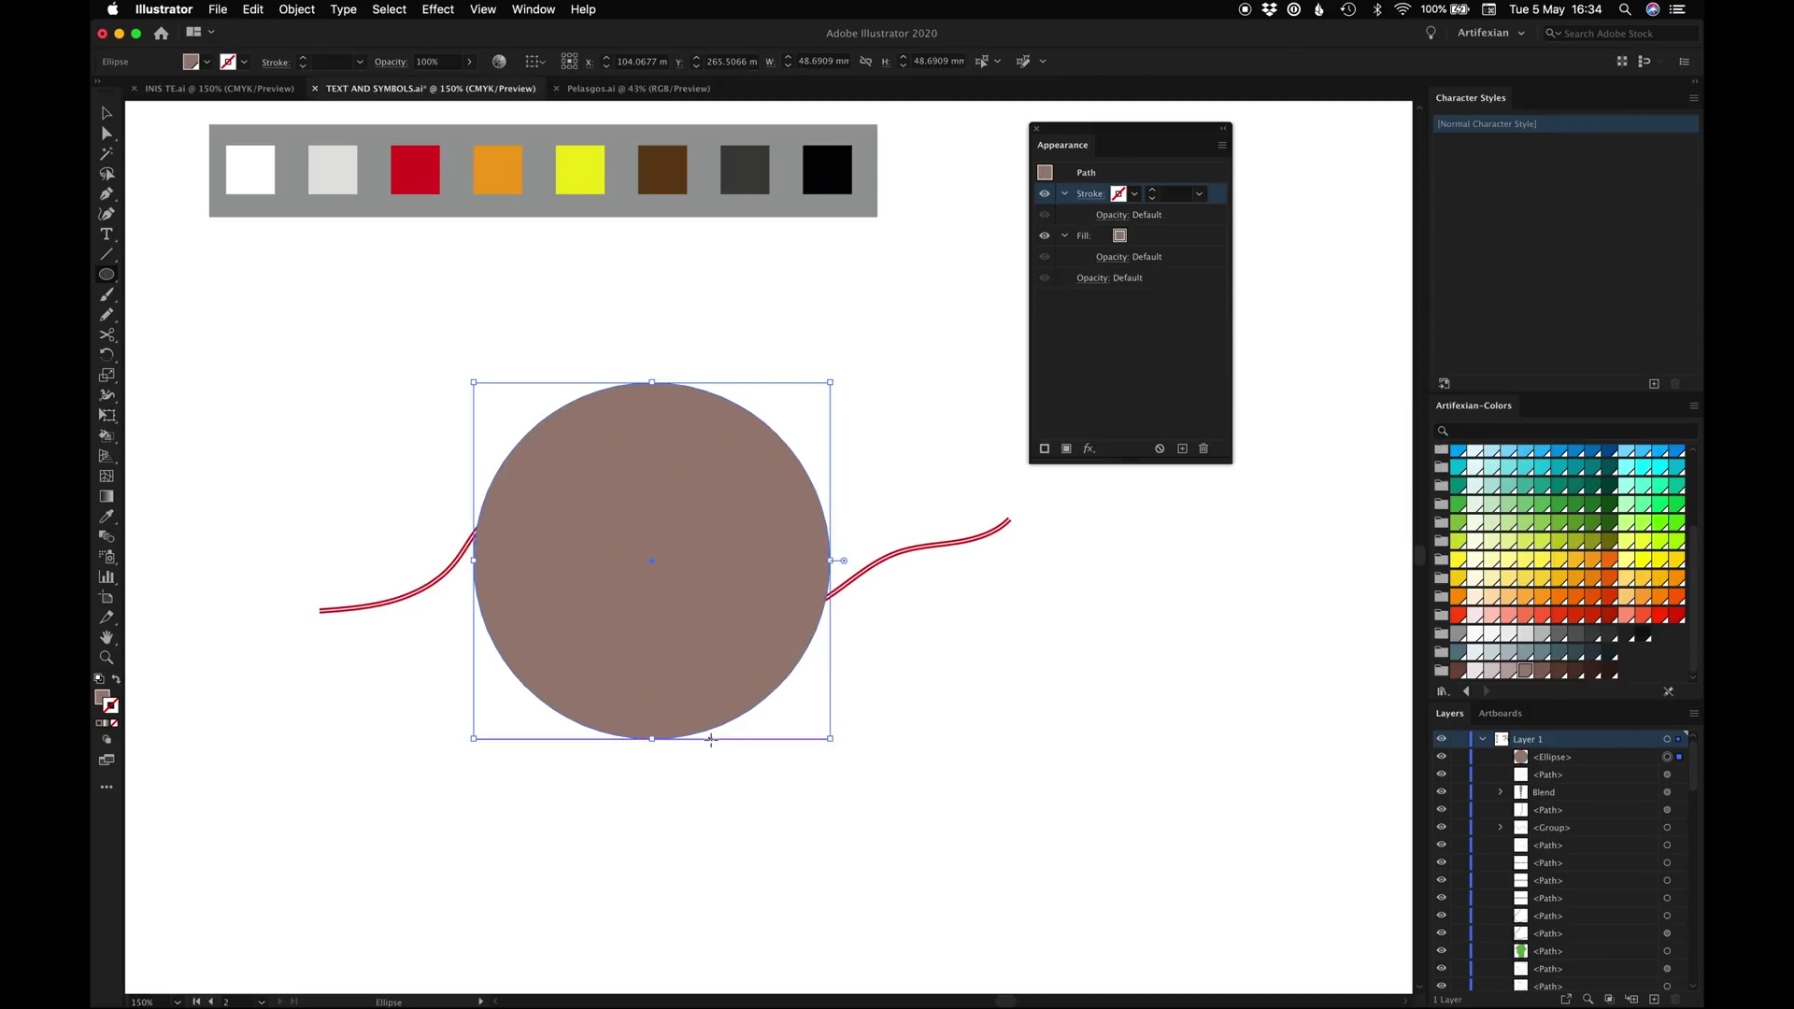
key("super+shift+bracketleft")
scroll(1595, 954, "down", 5)
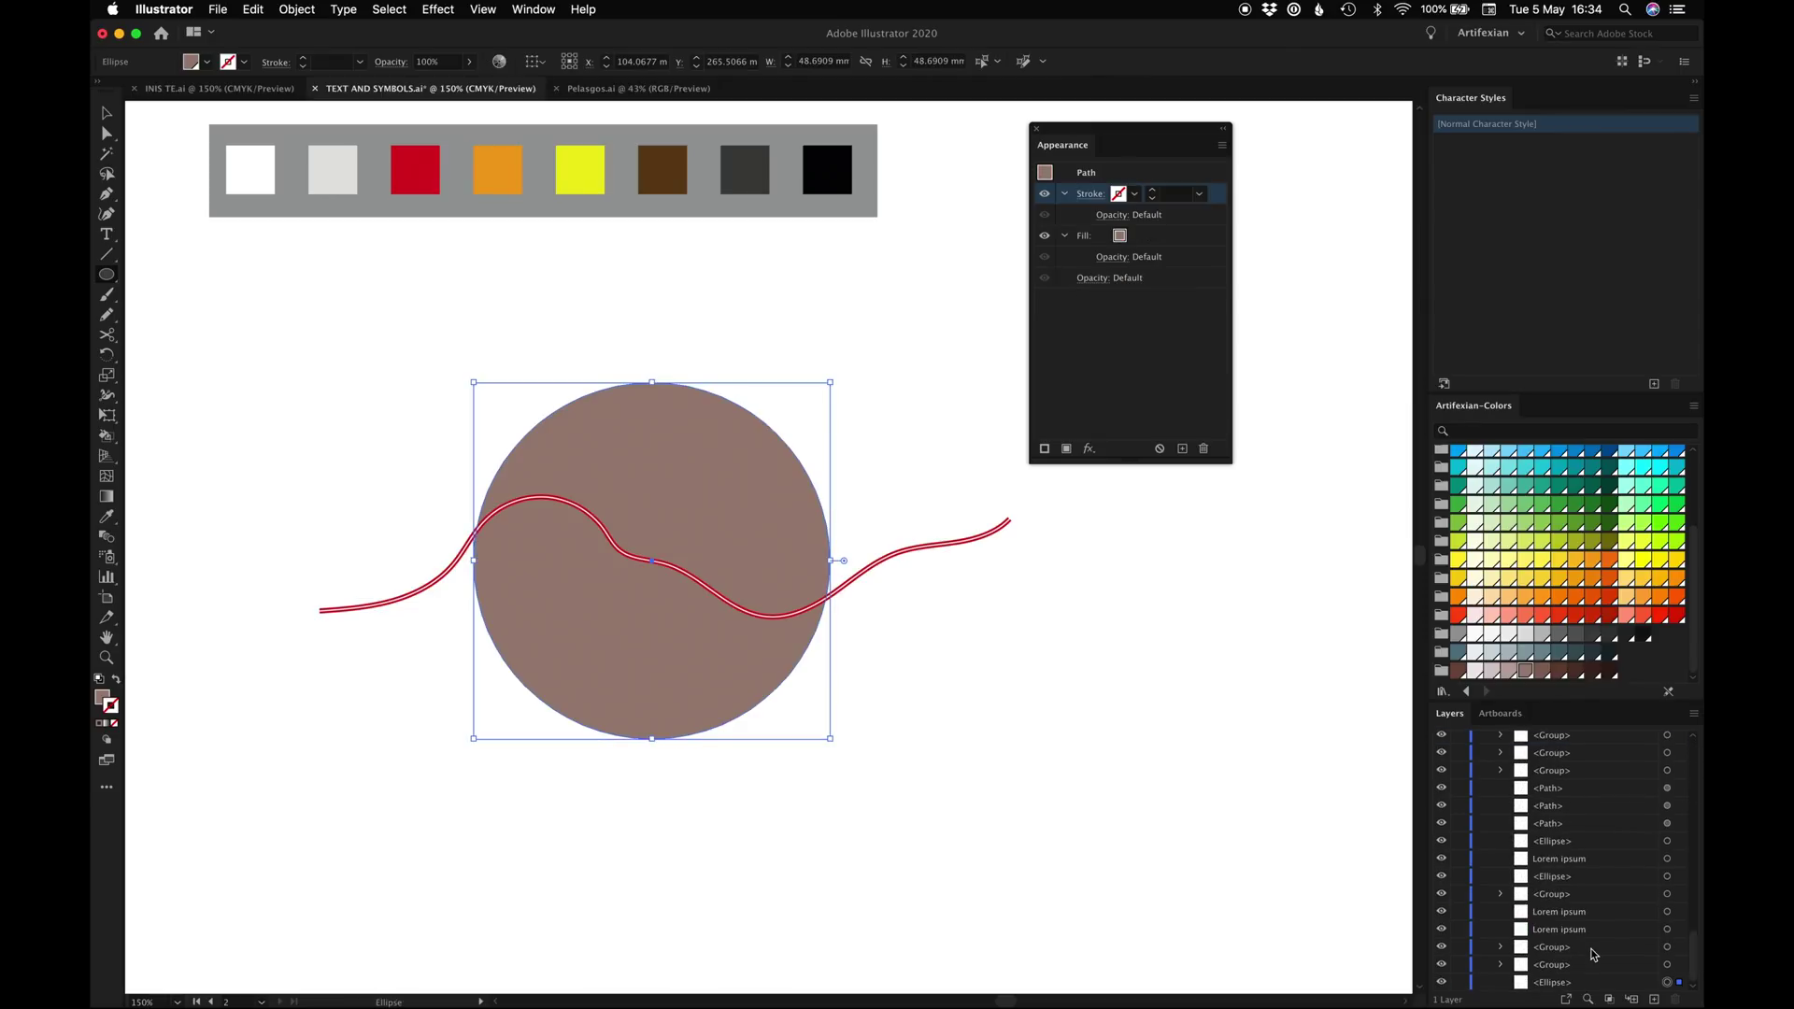
left_click(1460, 982)
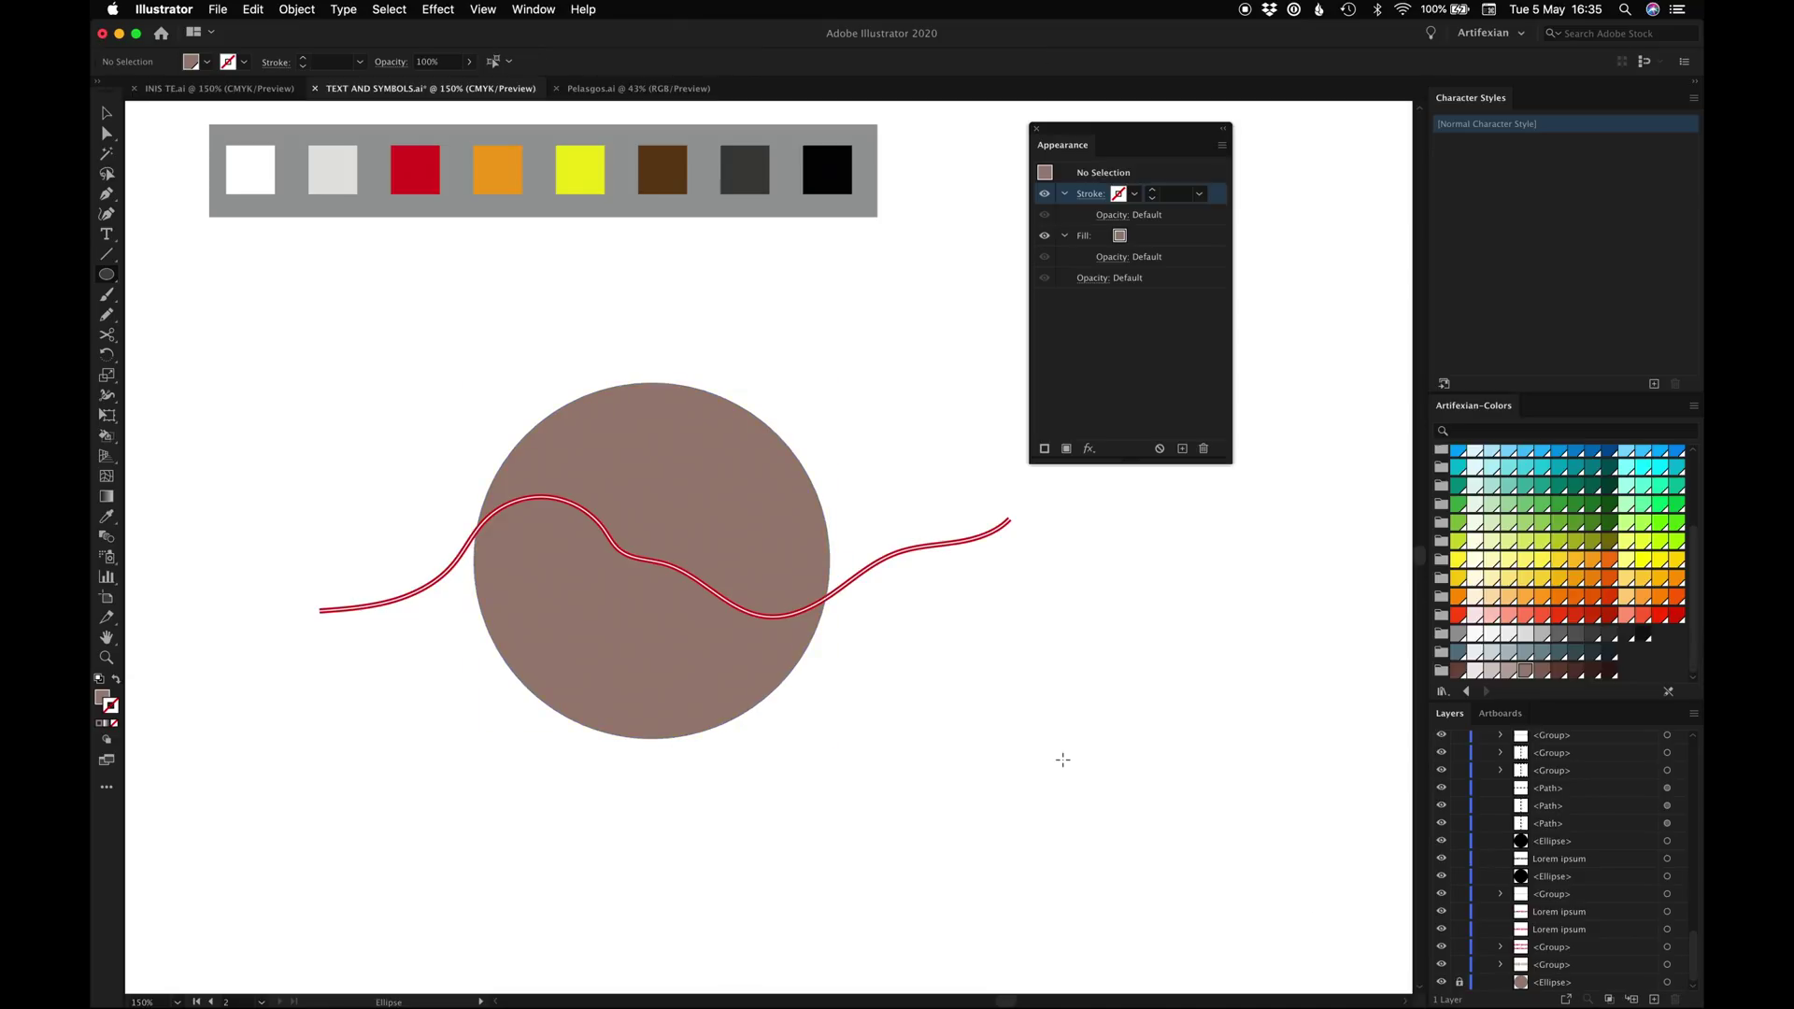
Add anchor points where the line crosses both sides of the circle and split the path there
key("super+space")
left_click_drag(456, 475, 849, 680)
key("v")
left_click(724, 487)
key("p")
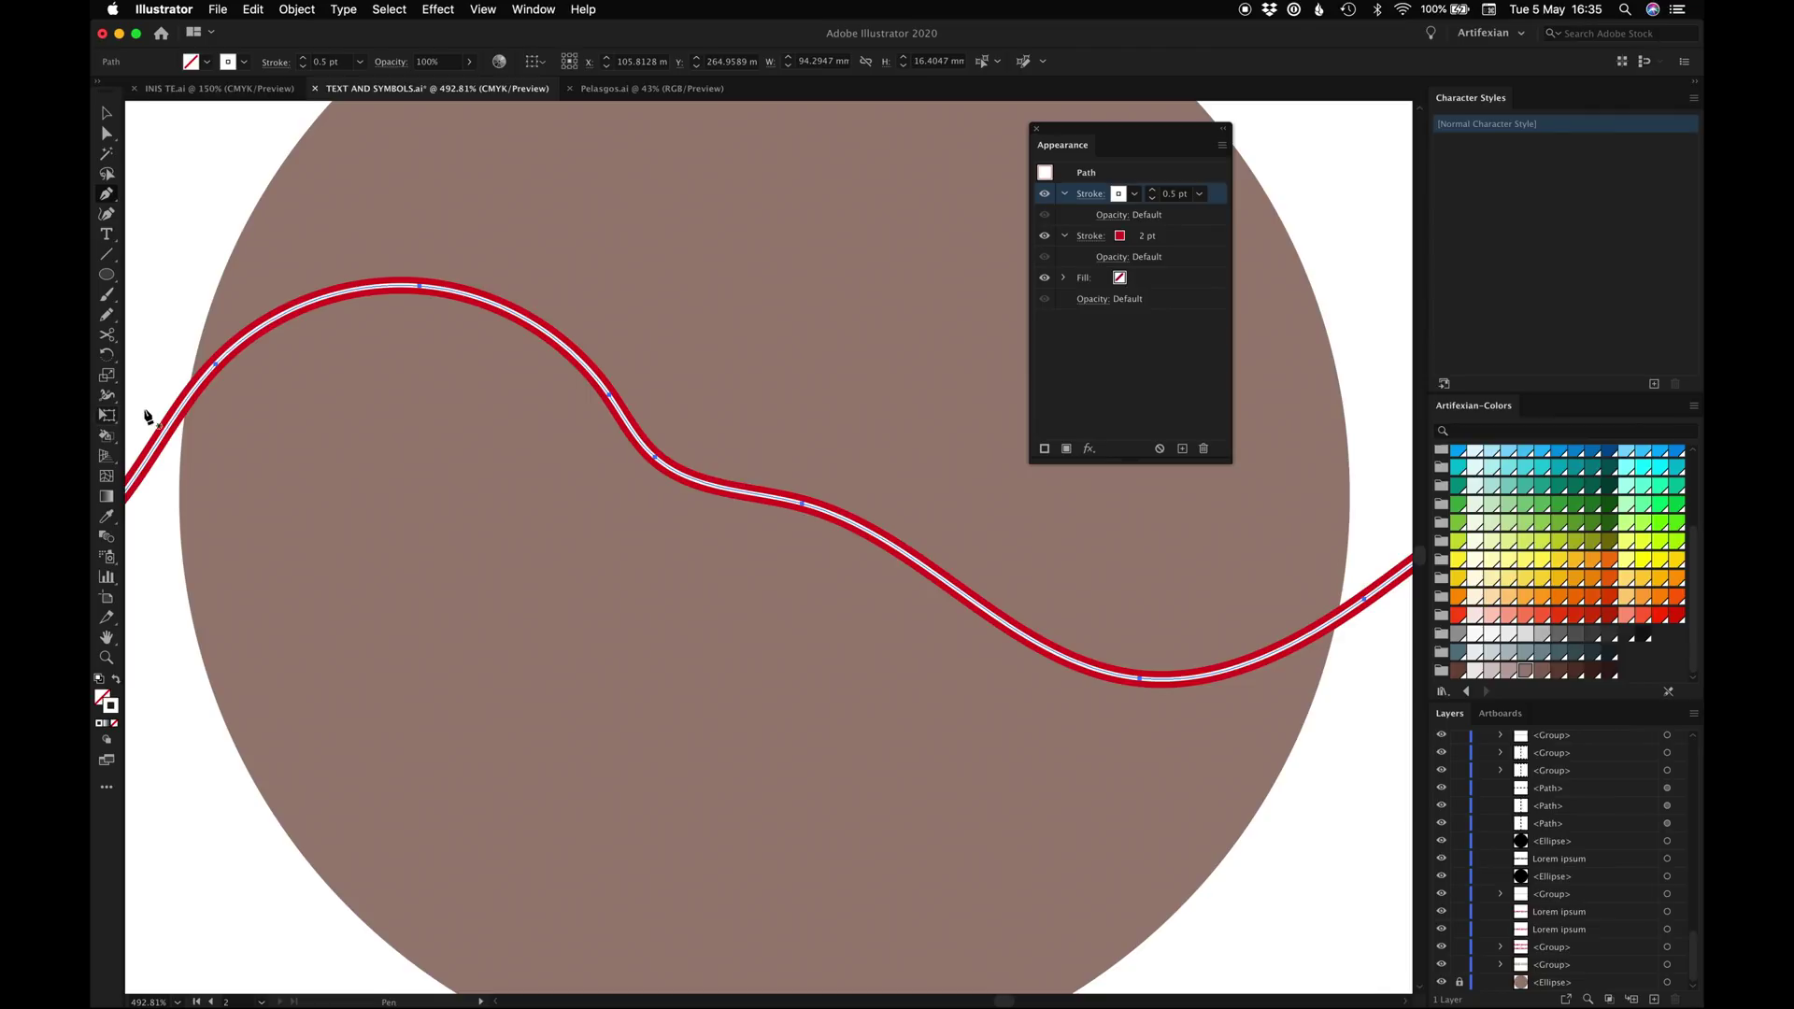
left_click(197, 388)
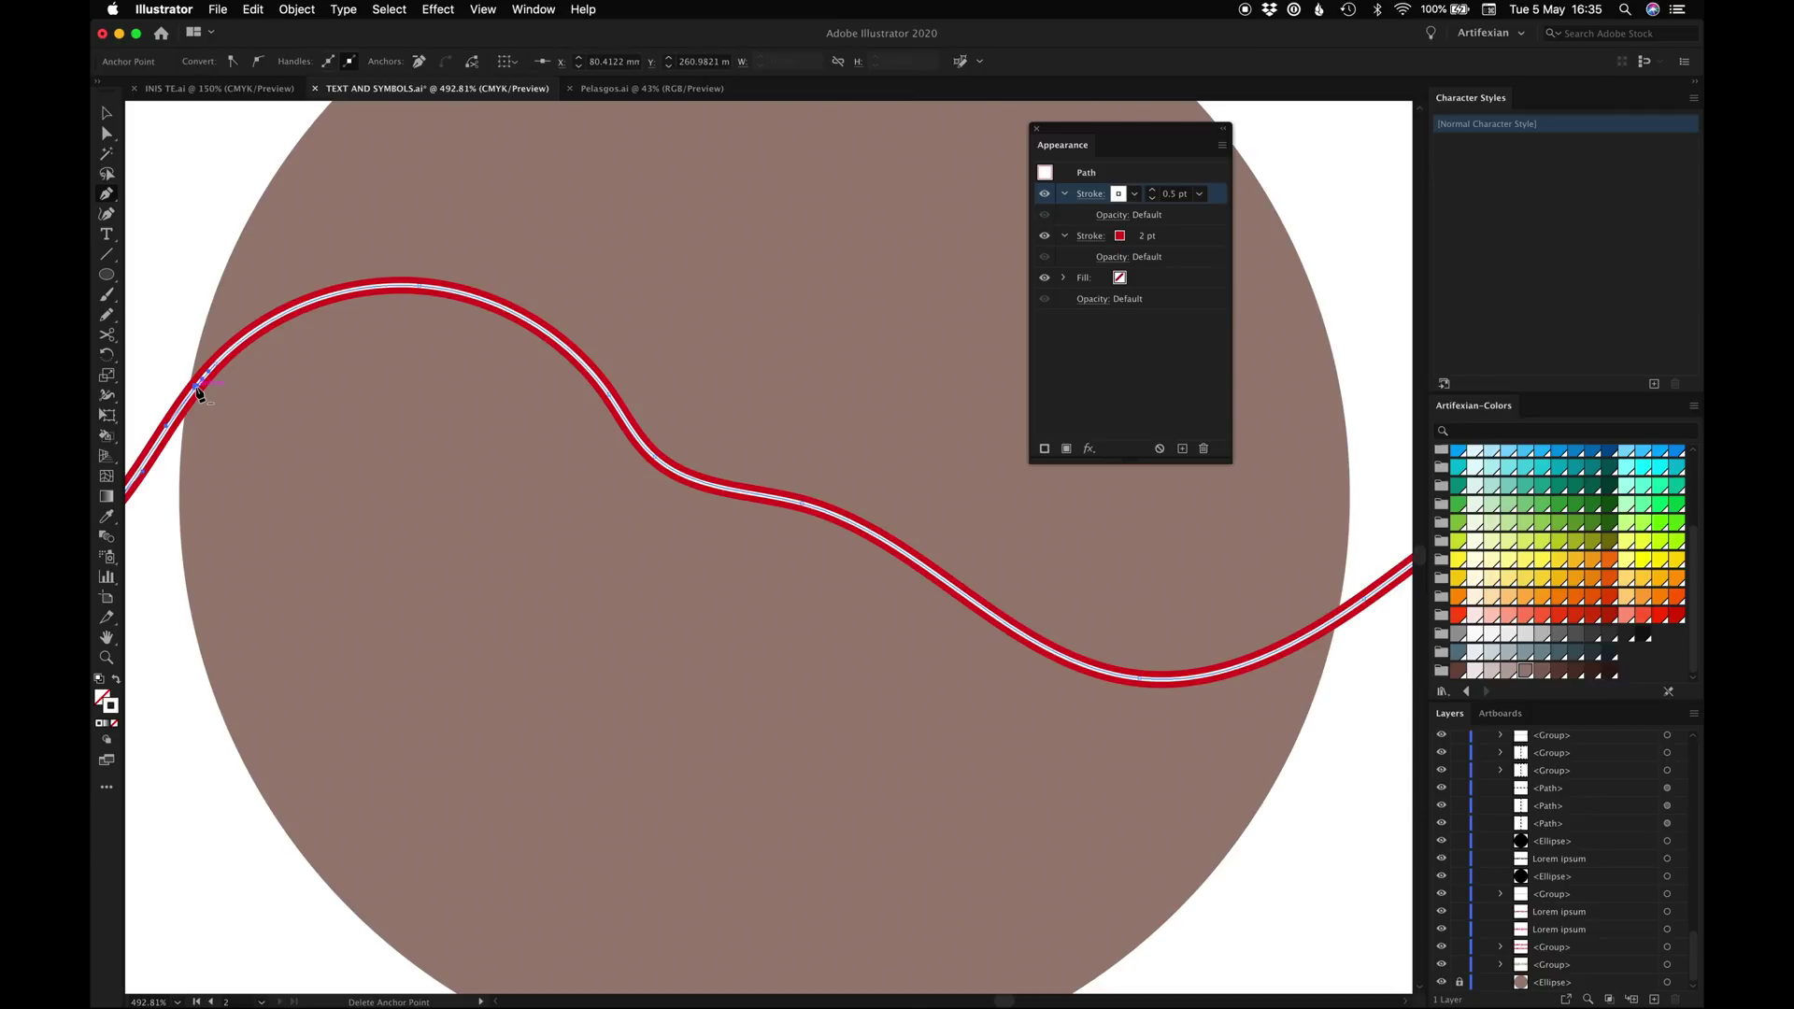
left_click(1333, 625)
Try deleting the section of the line that lies inside the circle
key("a")
left_click_drag(202, 214, 1322, 742)
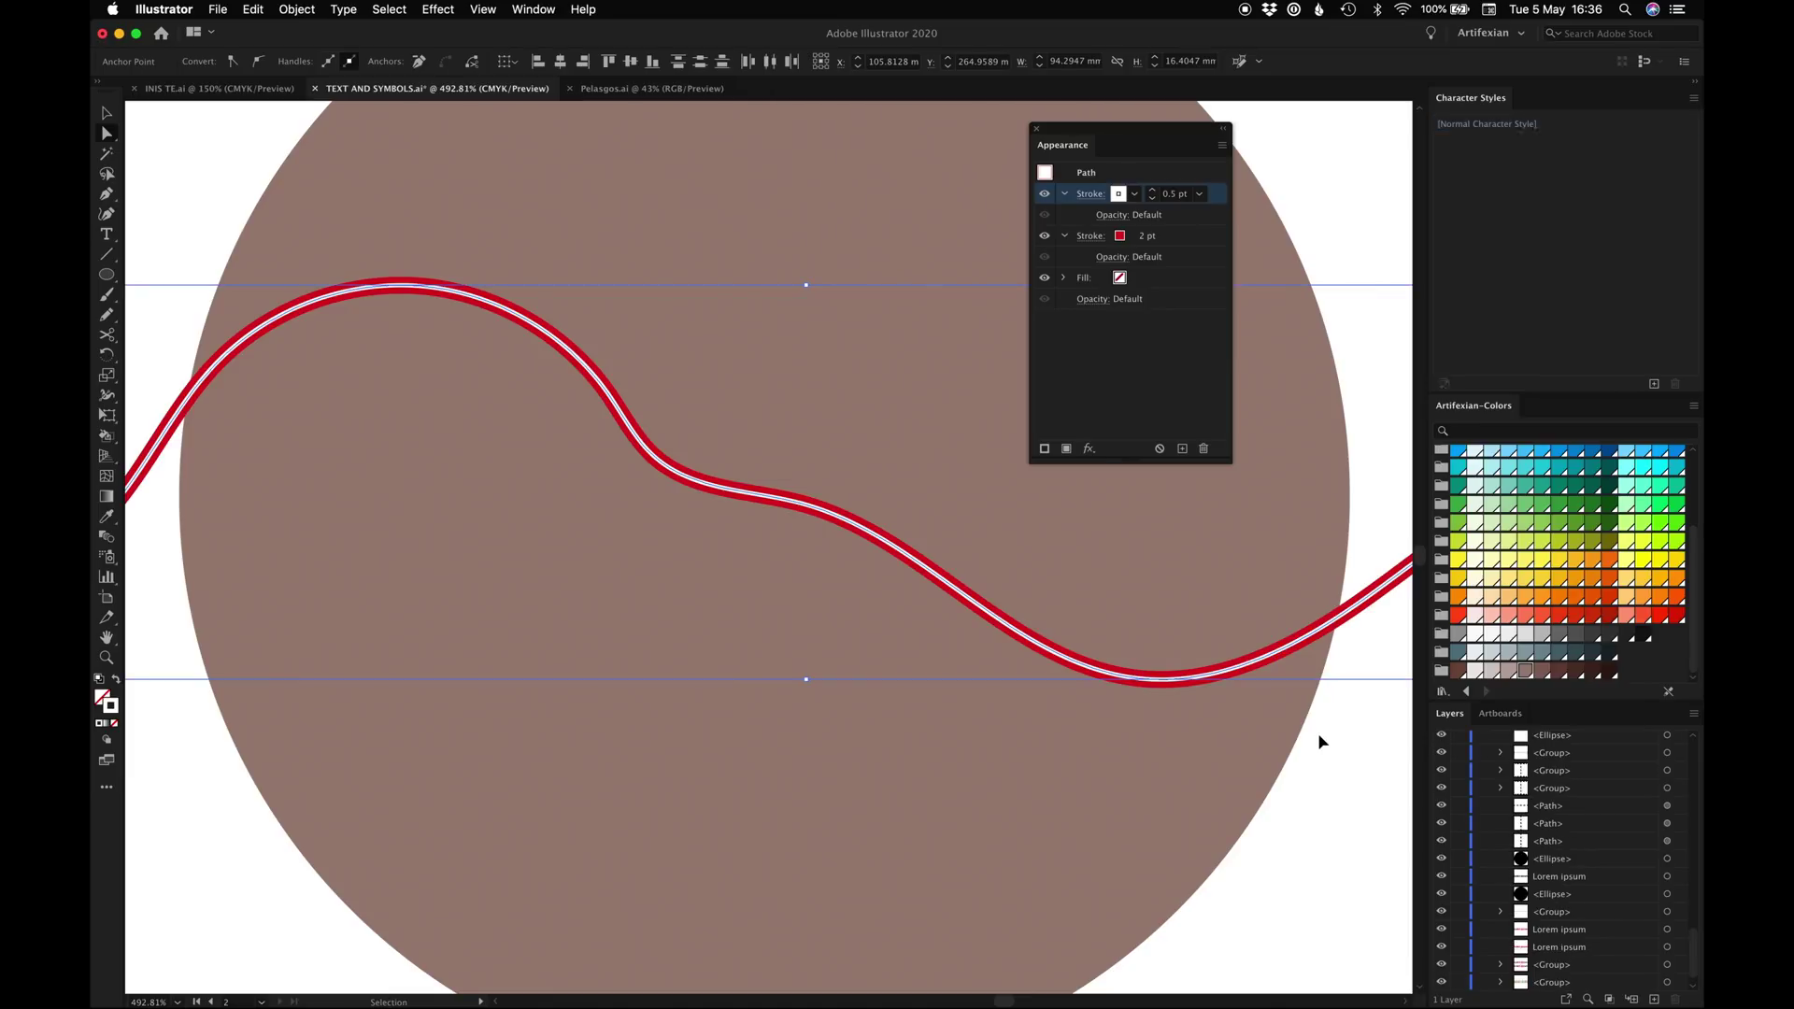
key("Delete")
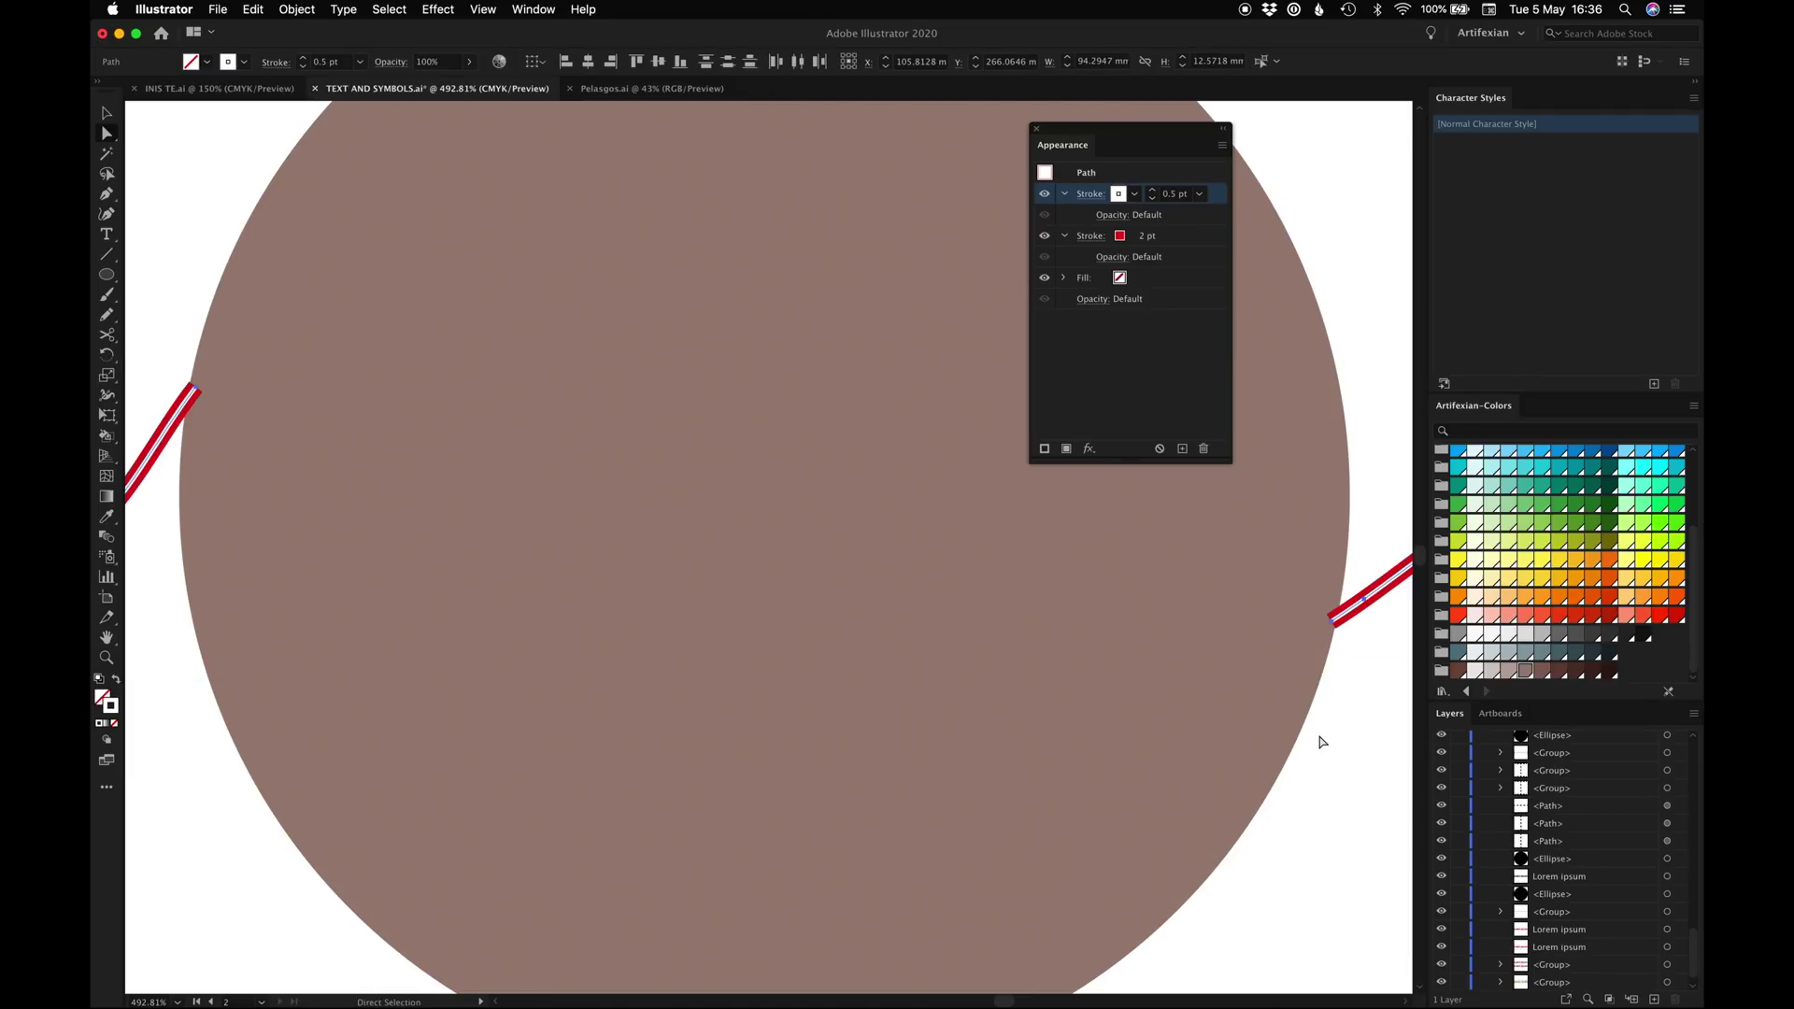
key("super+z")
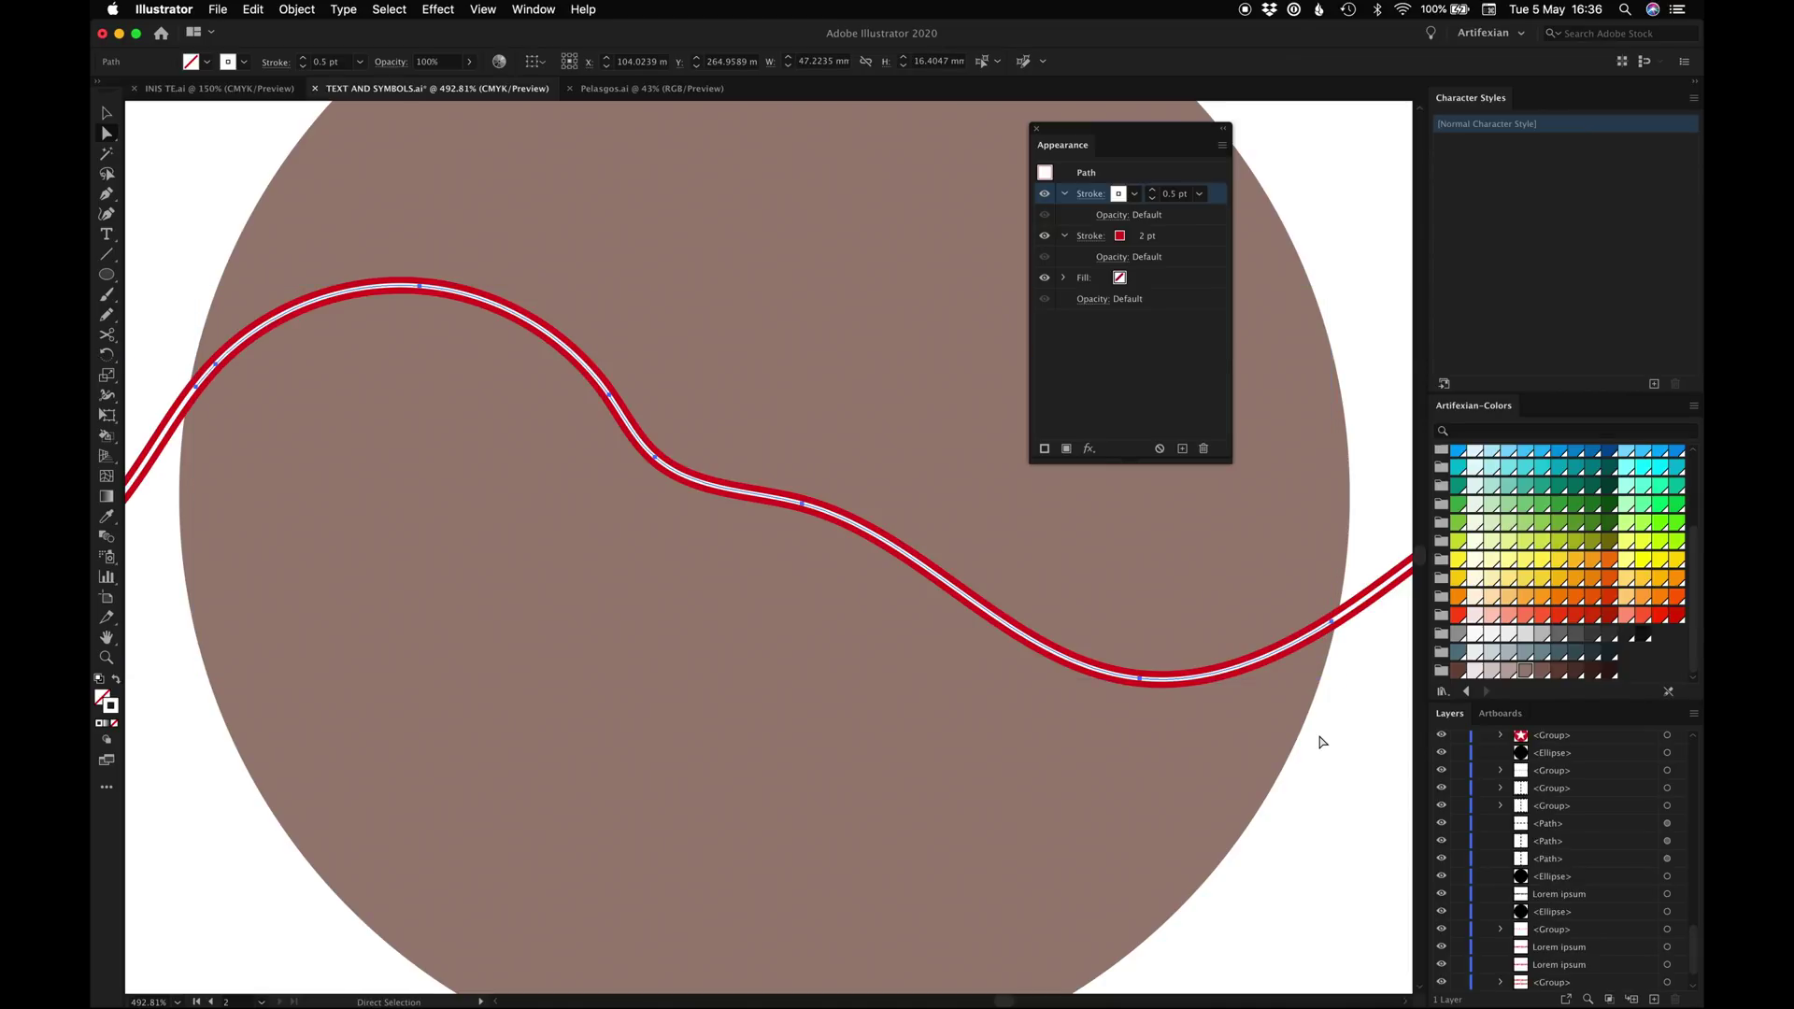
Group the two sections of the line that lie outside the circle
key("super+minus")
key("super+minus")
key("super+minus")
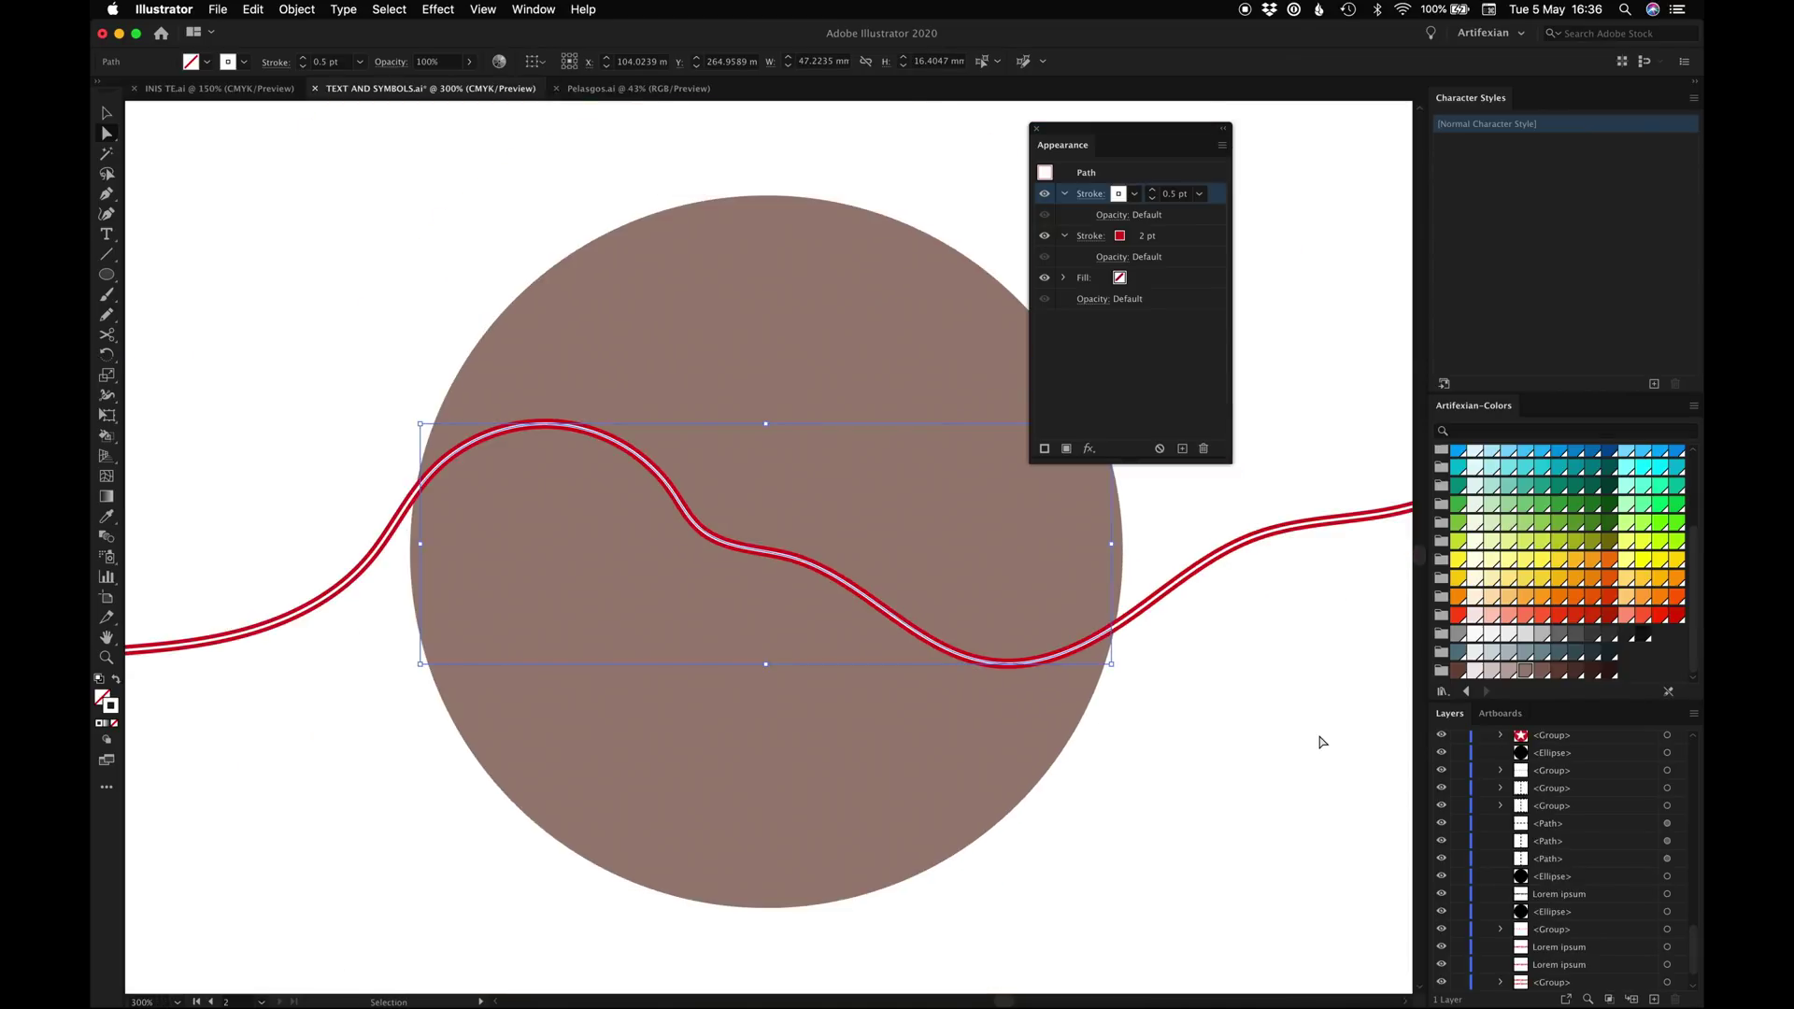
key("v")
left_click(1127, 542)
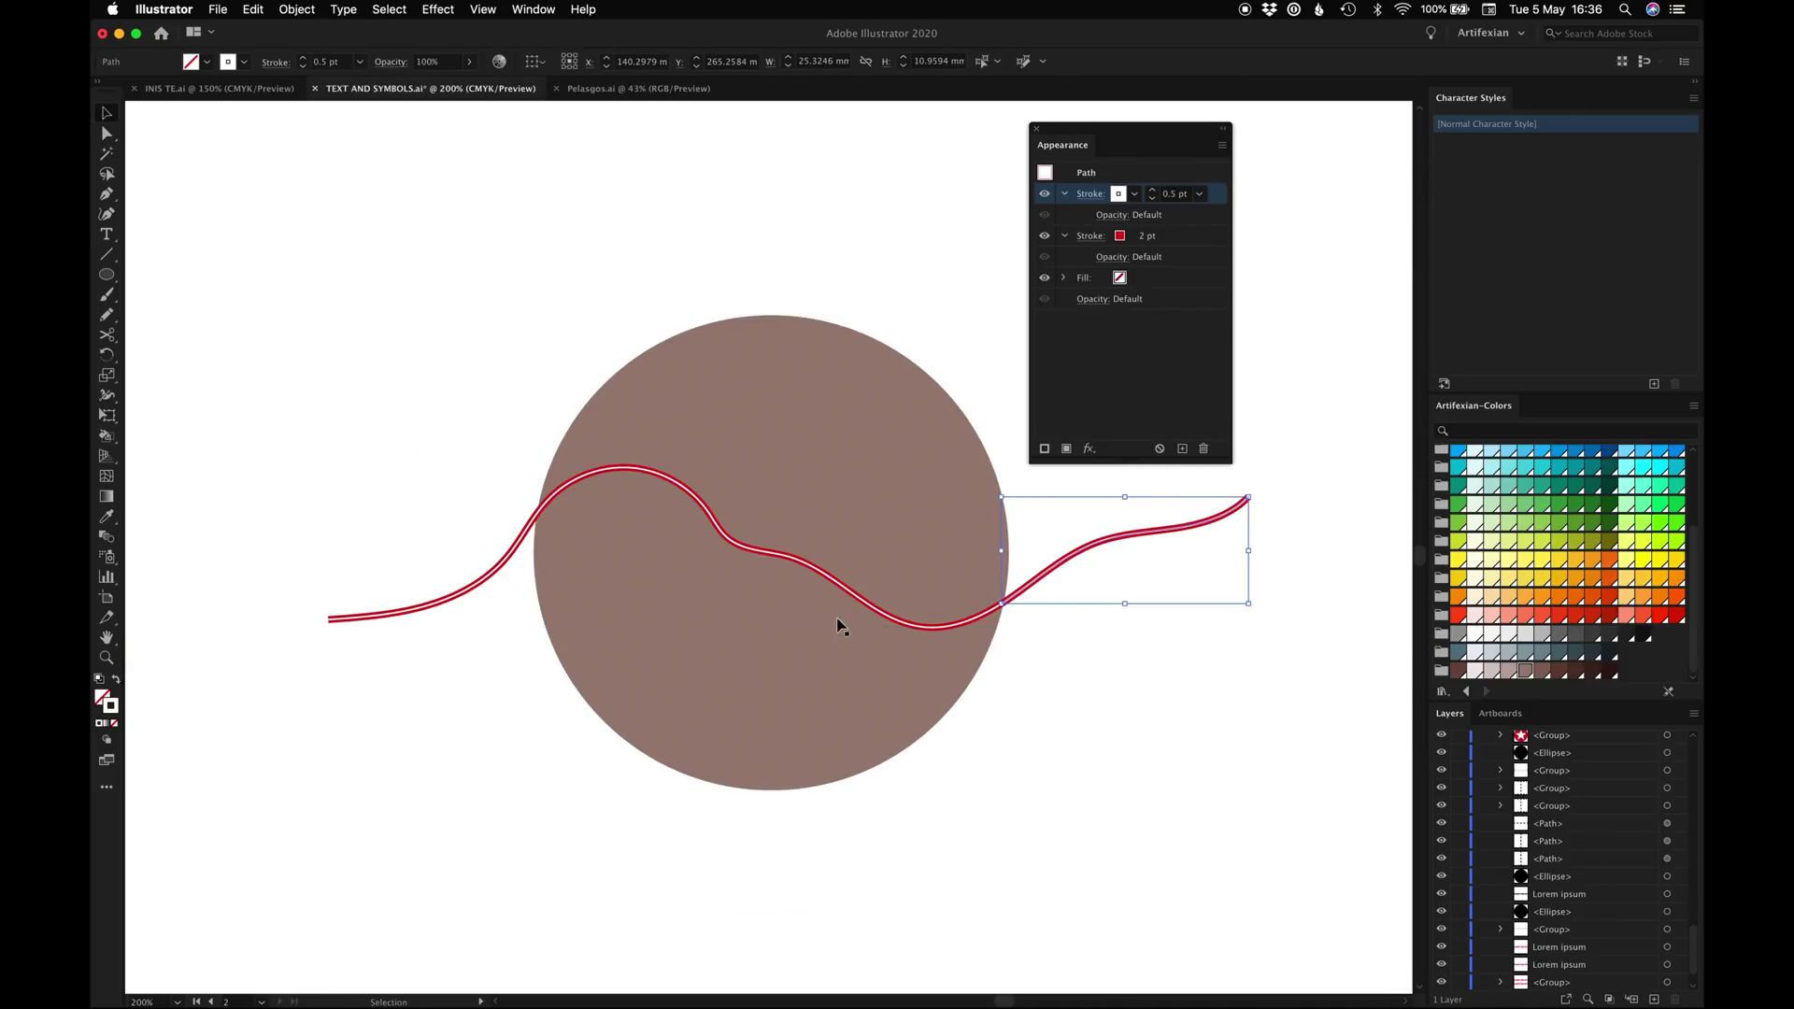
left_click(423, 612, "shift")
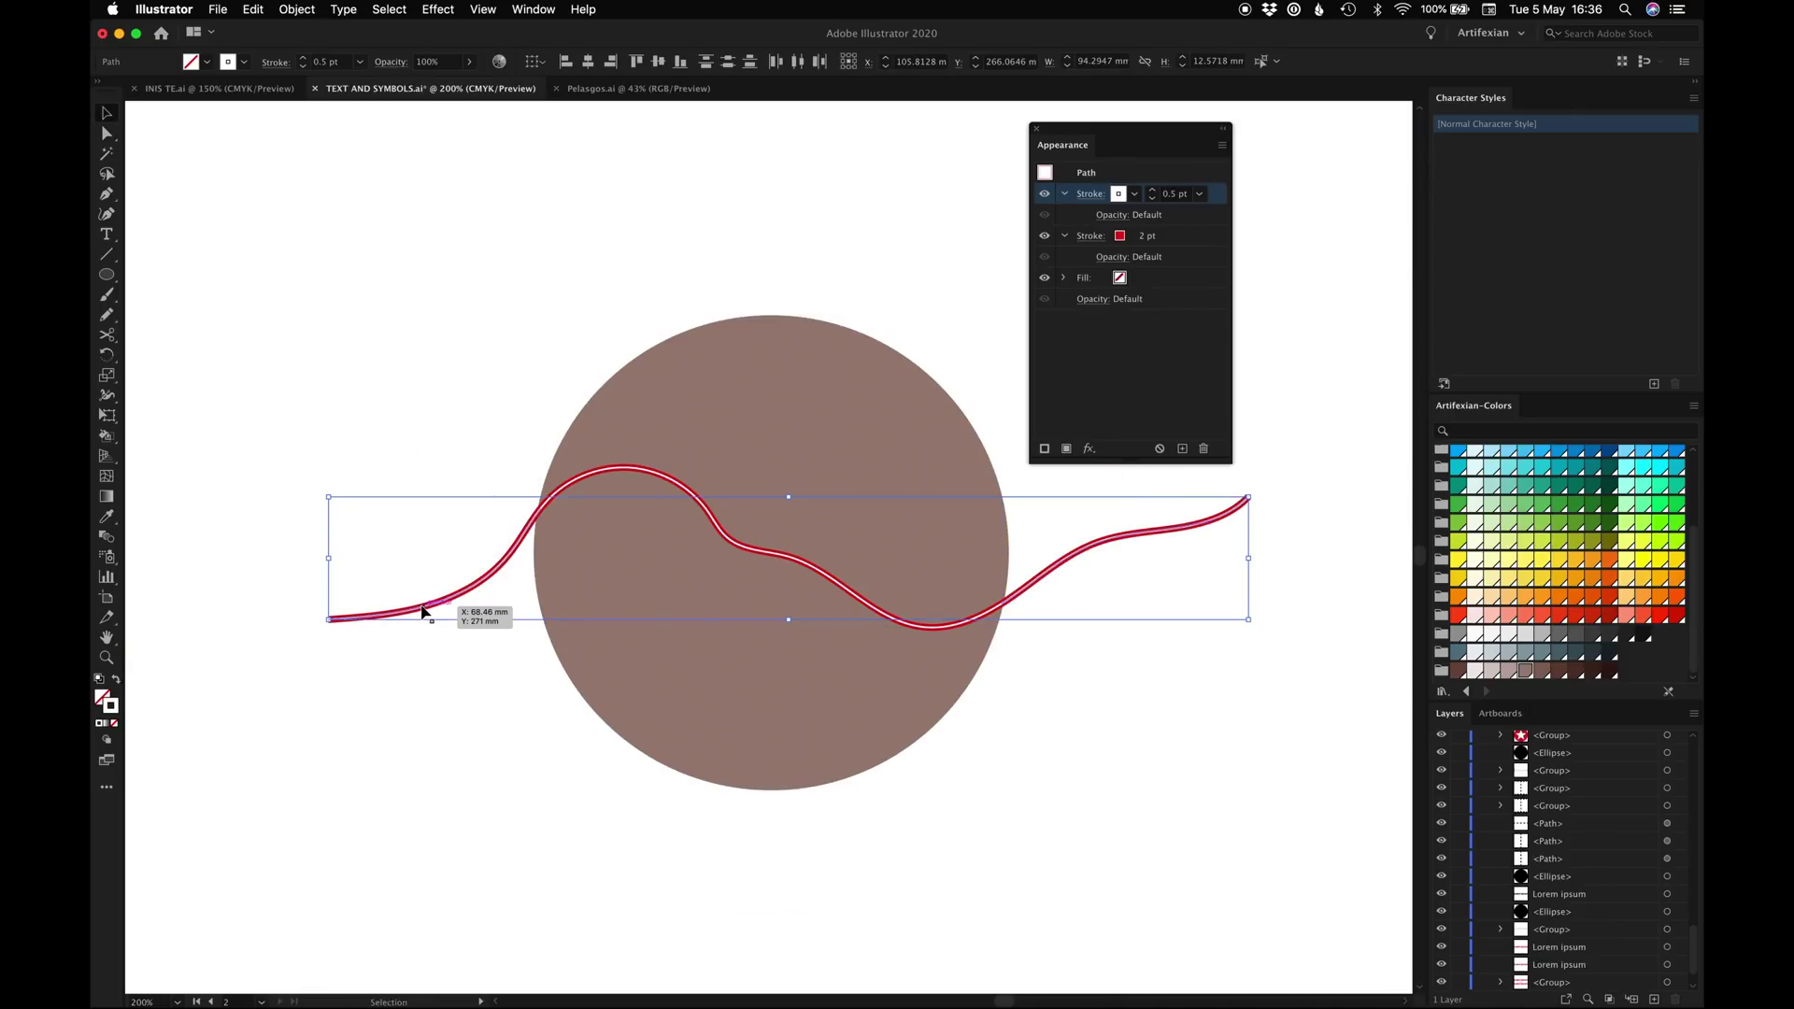
key("super+g")
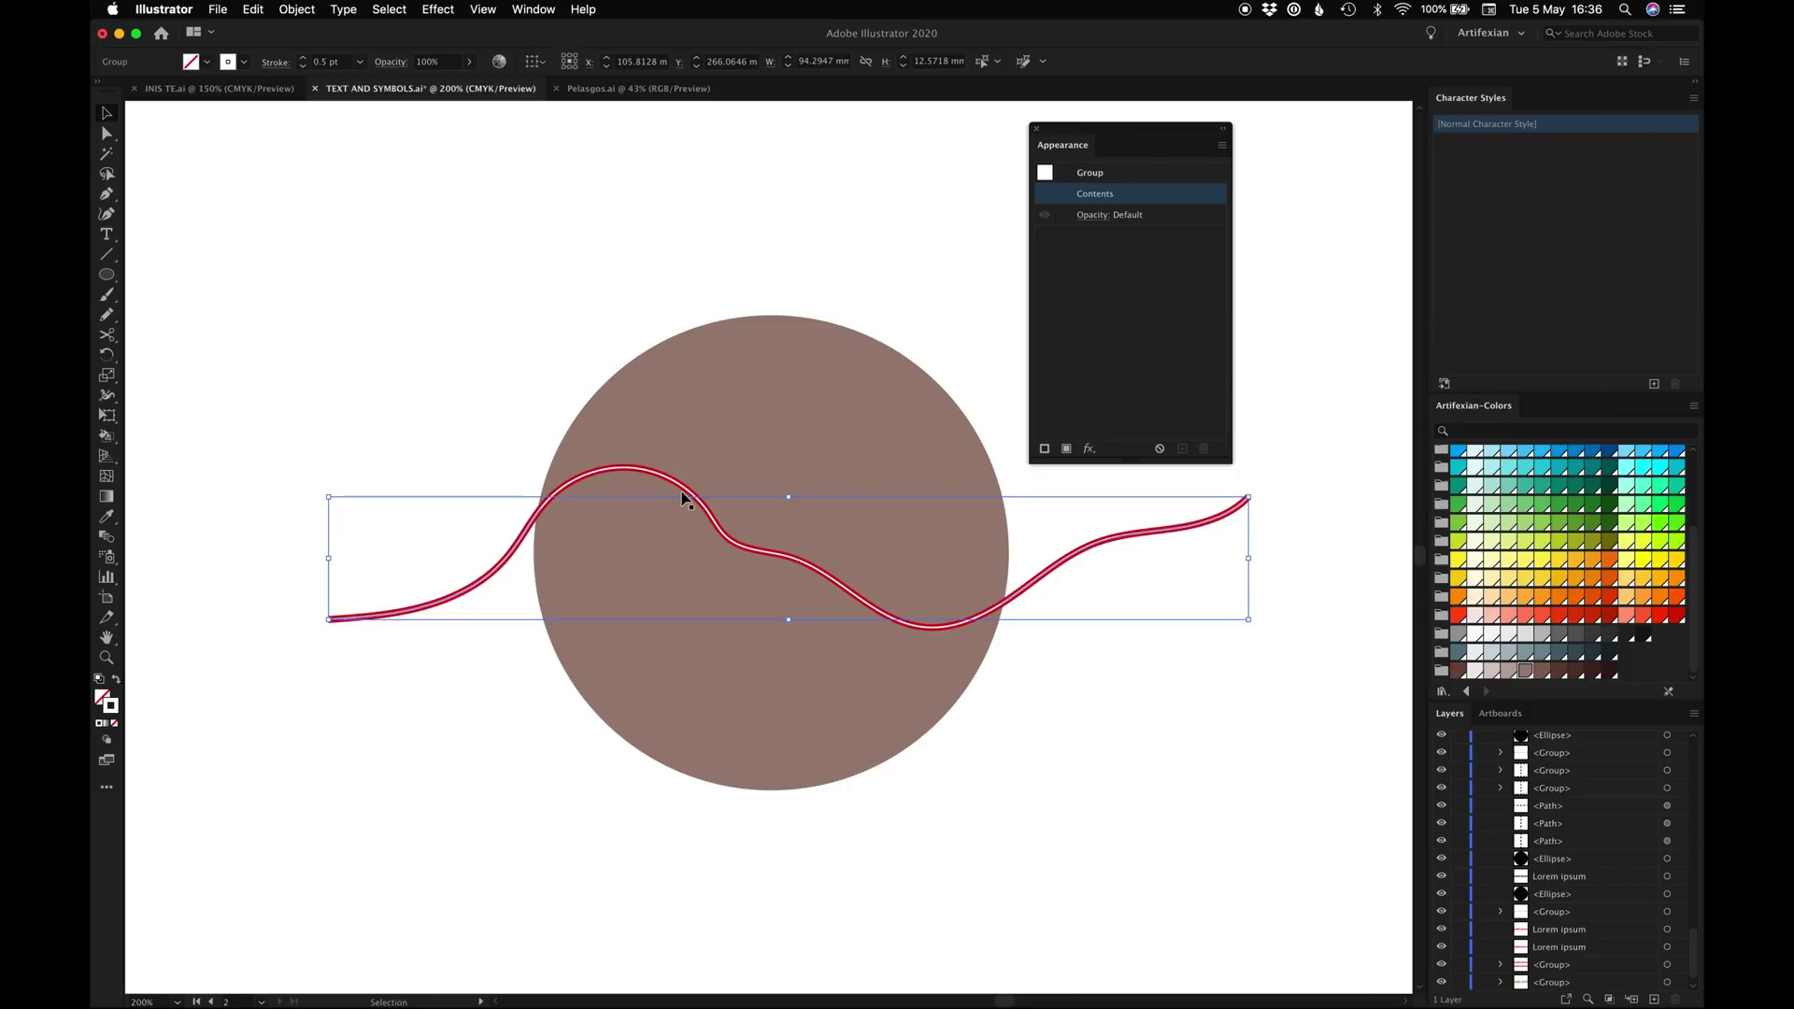
Give both the white and red strokes of the line section inside the circle a 1 pt dashed pattern
left_click(684, 487)
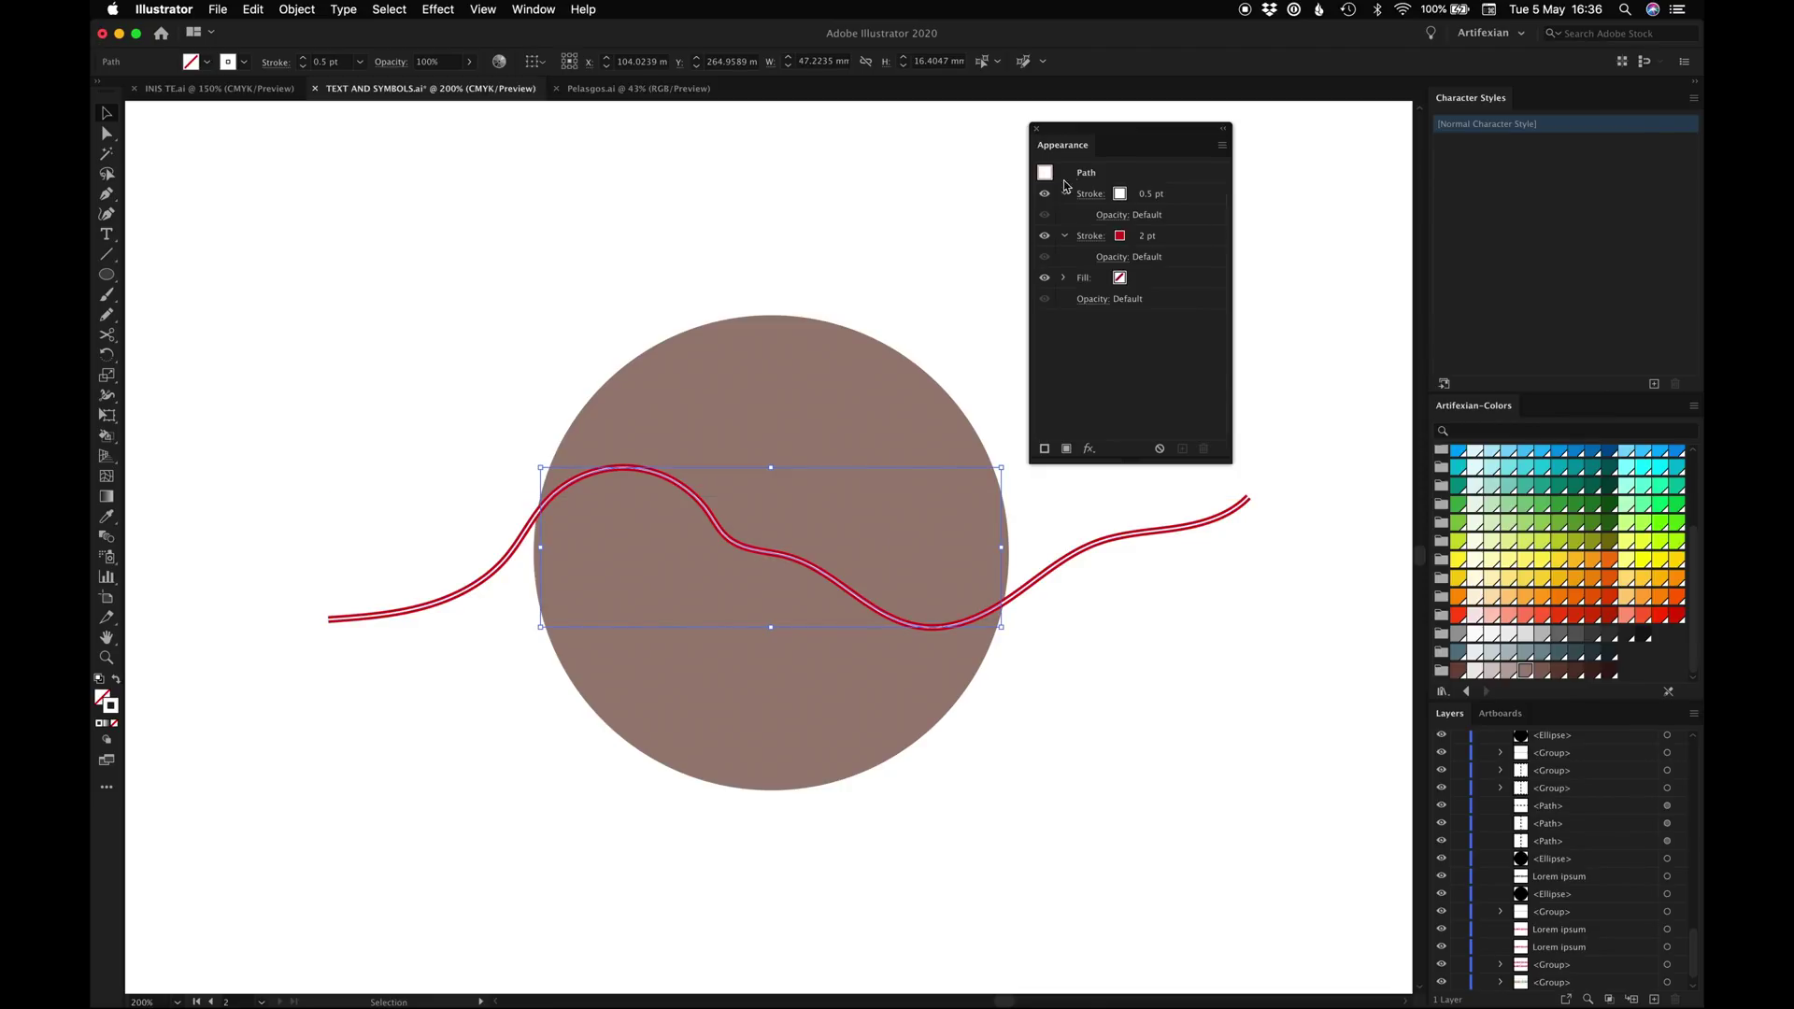
left_click(1091, 193)
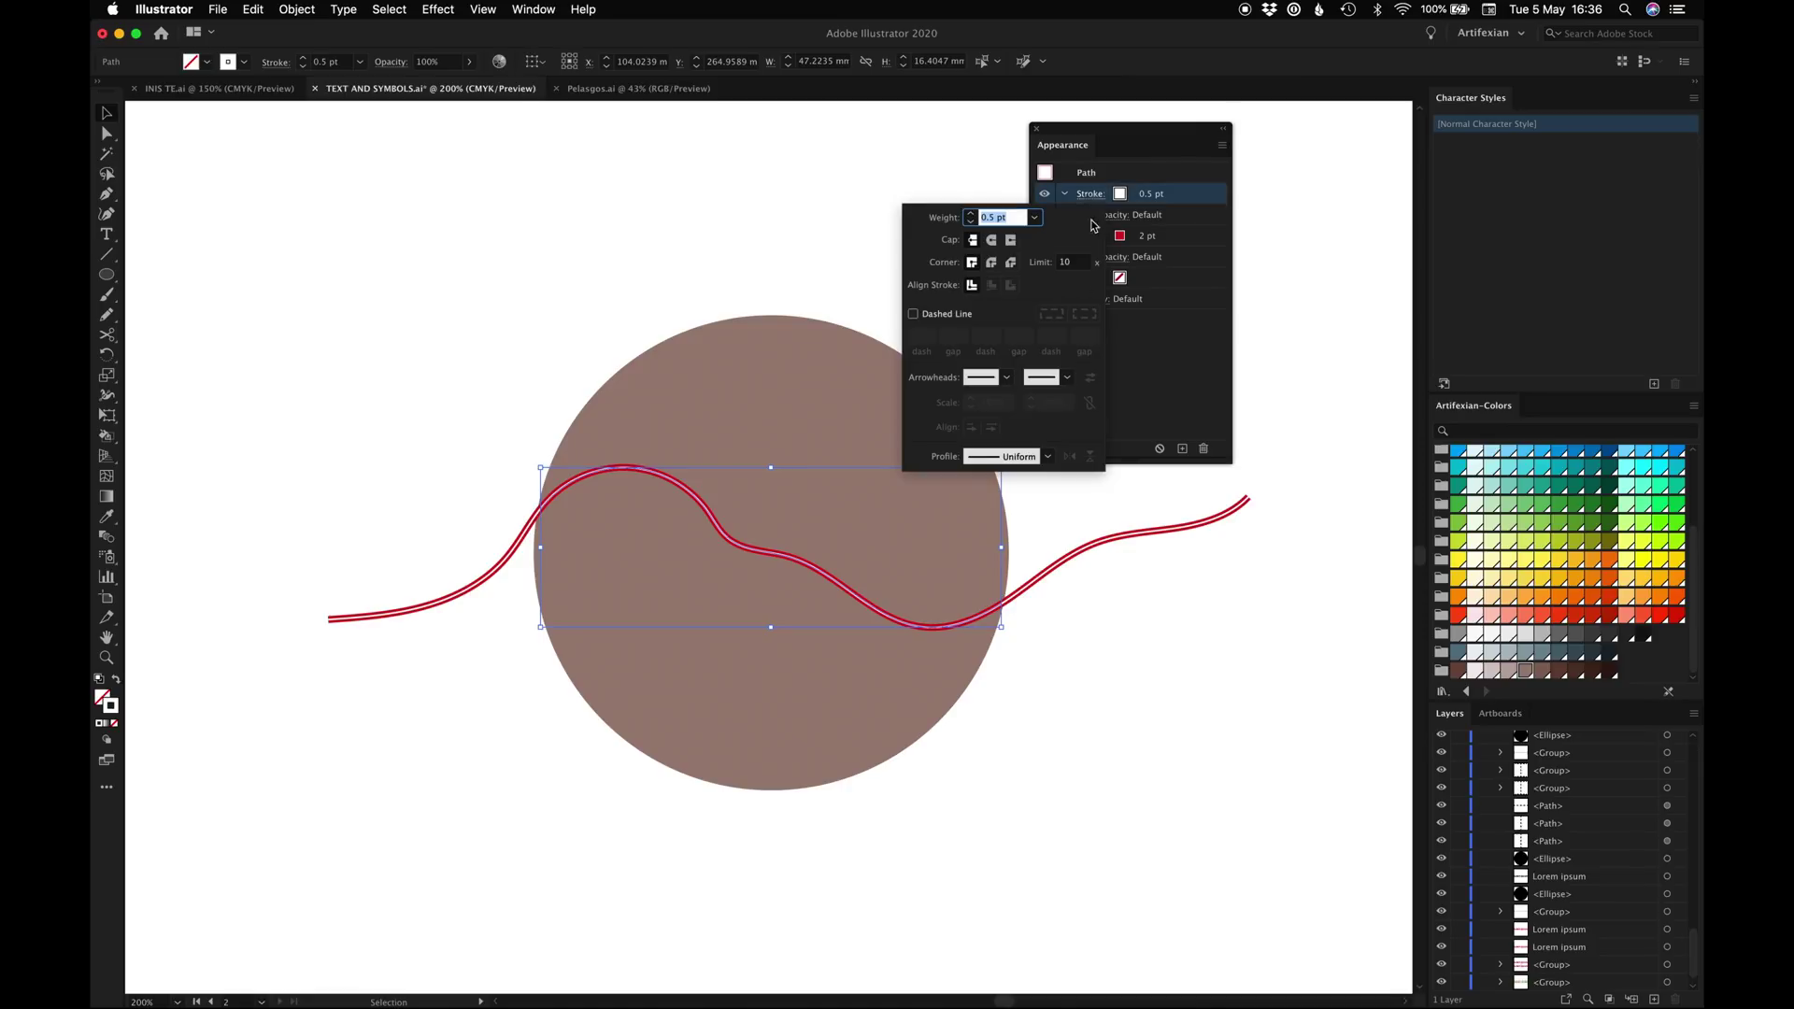
left_click(913, 315)
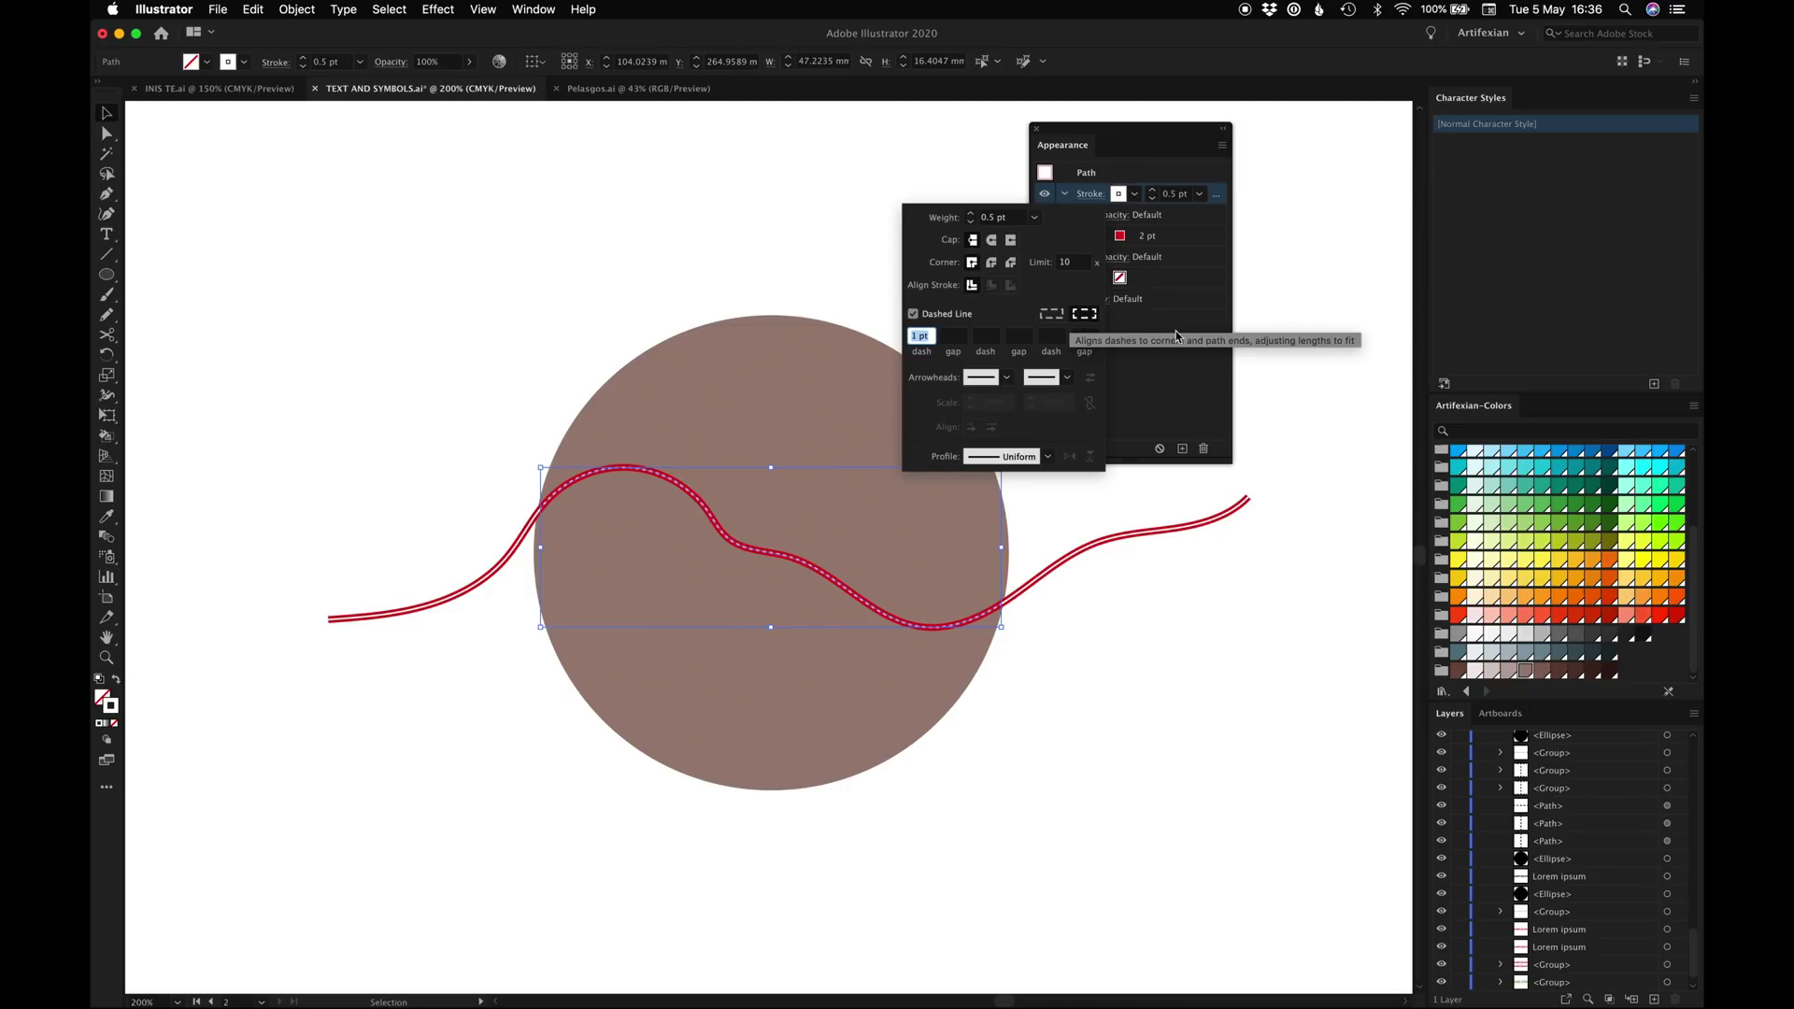
left_click(1090, 236)
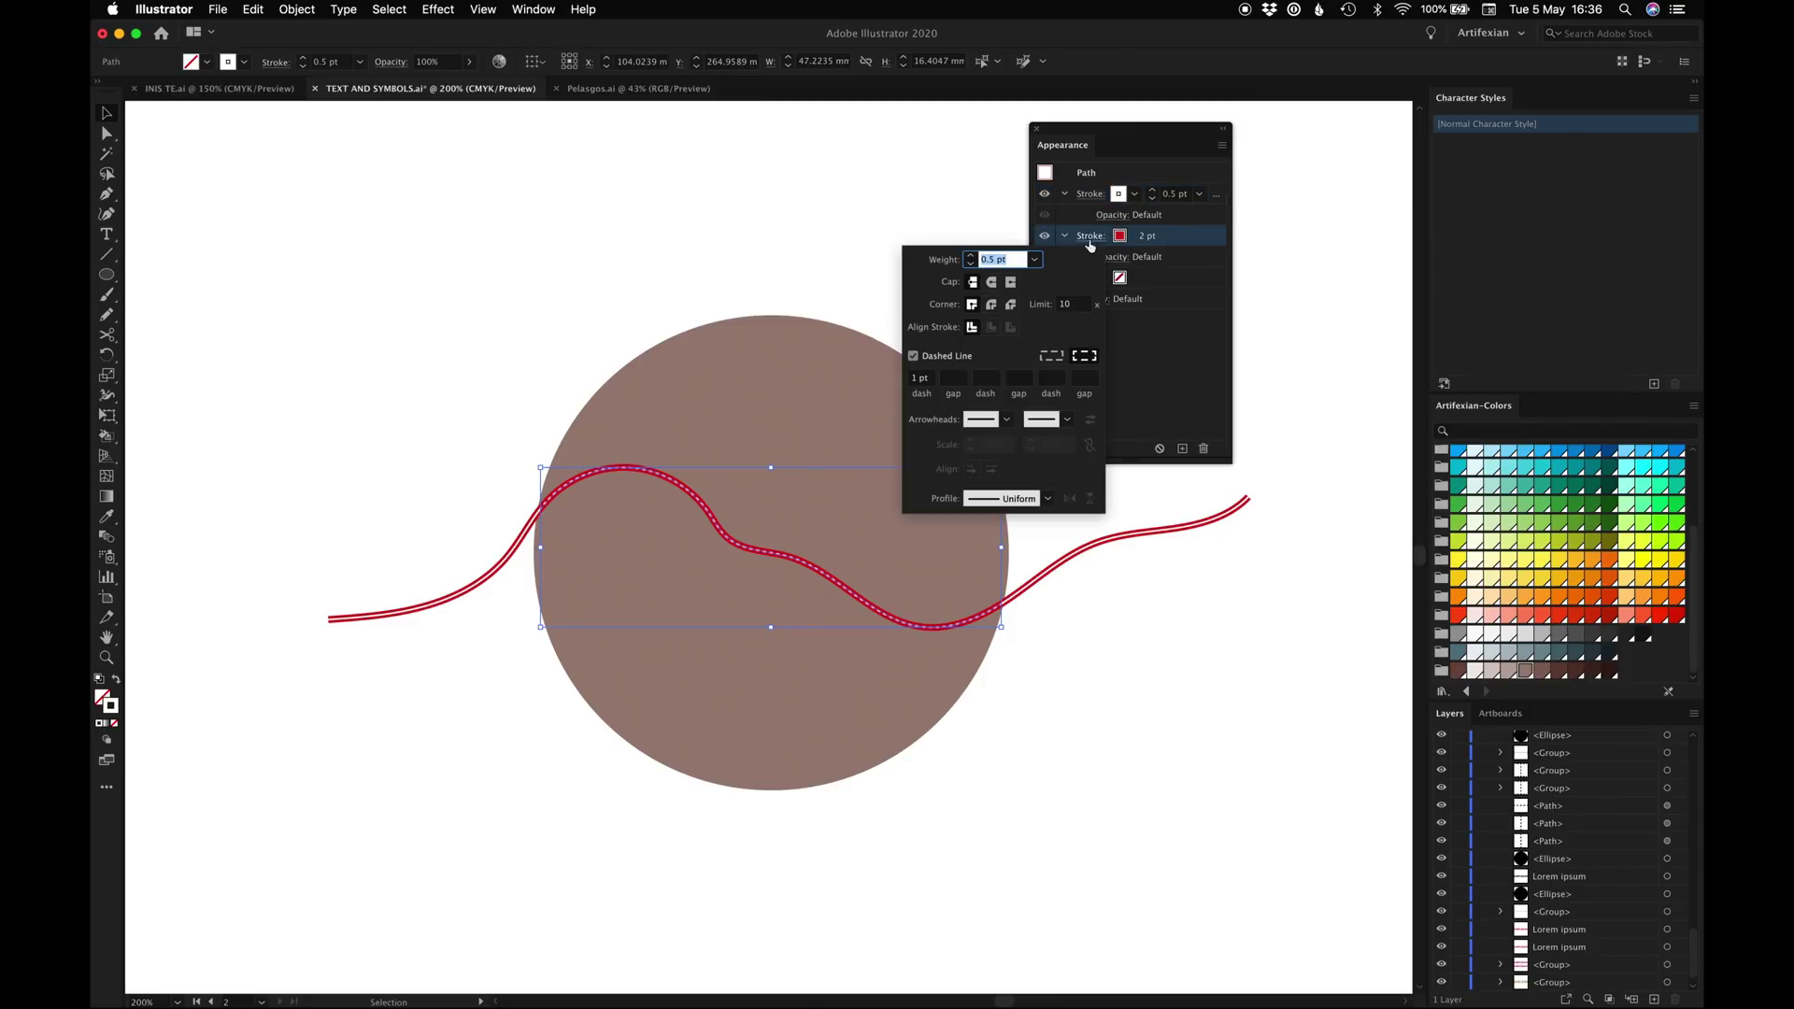
left_click(1148, 371)
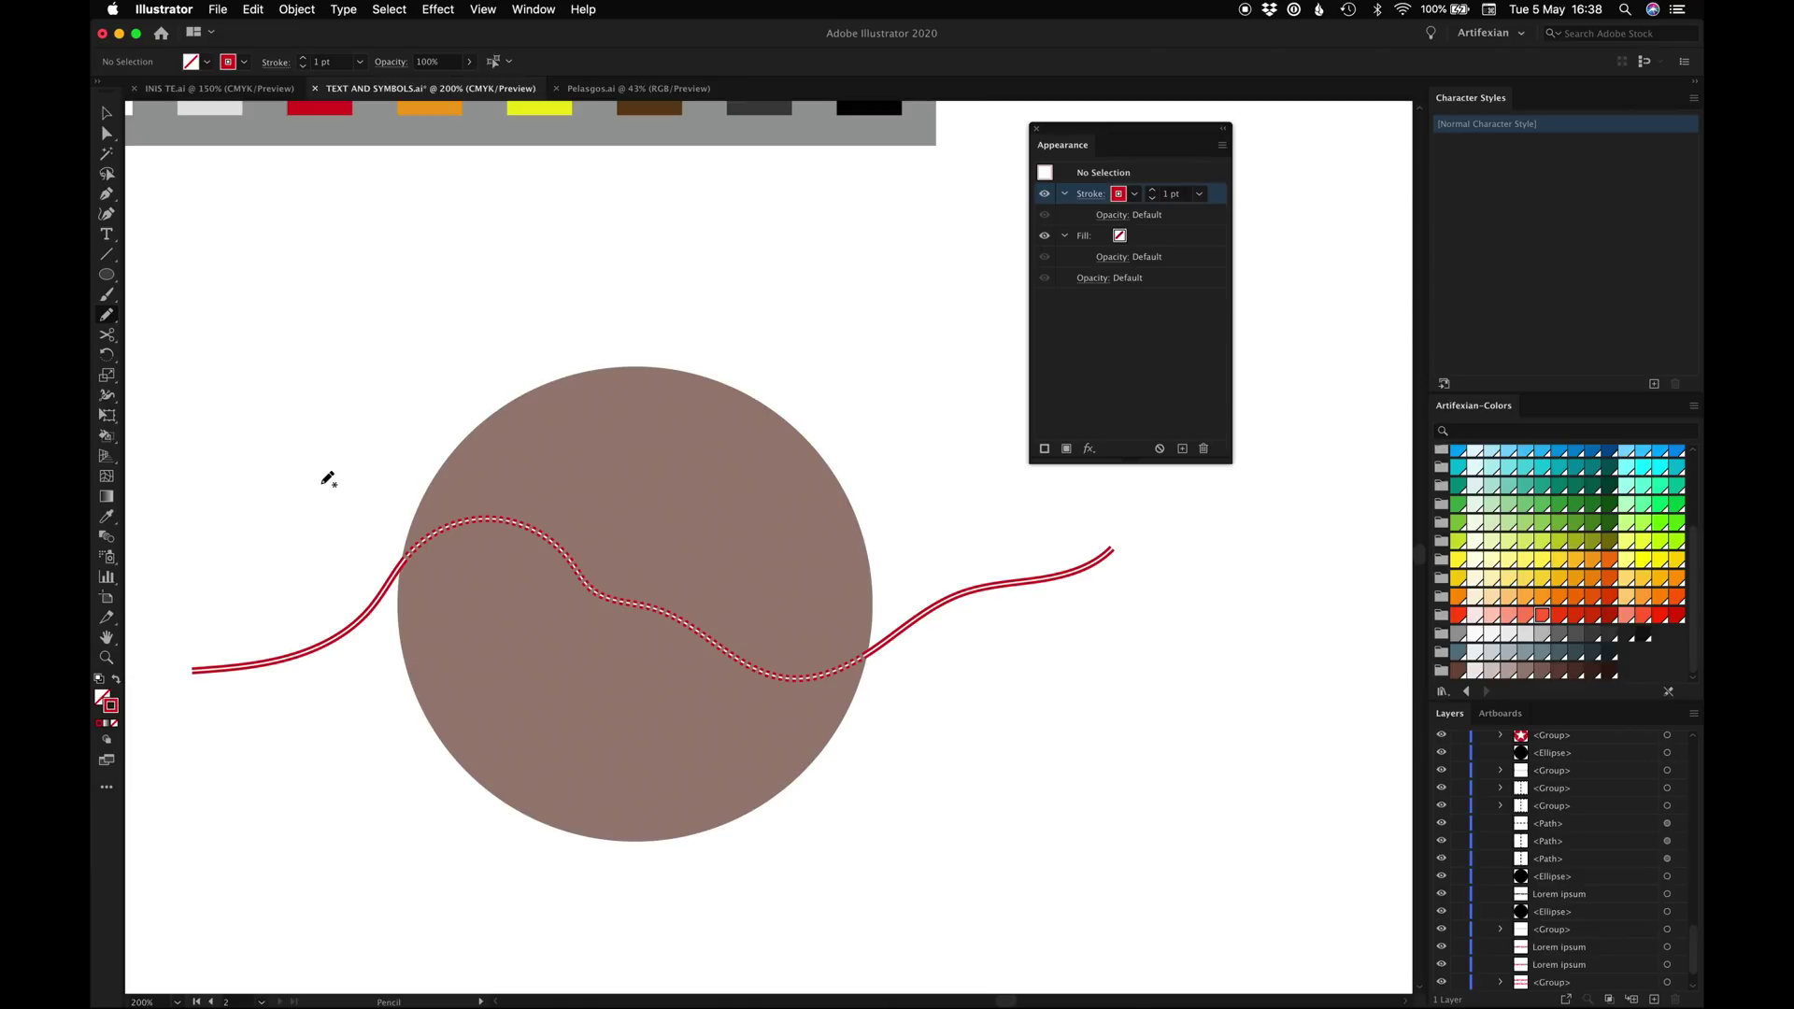
Draw a short straight red 1 pt bar across the line where it enters the circle's left side
key("z")
left_click_drag(369, 511, 493, 618)
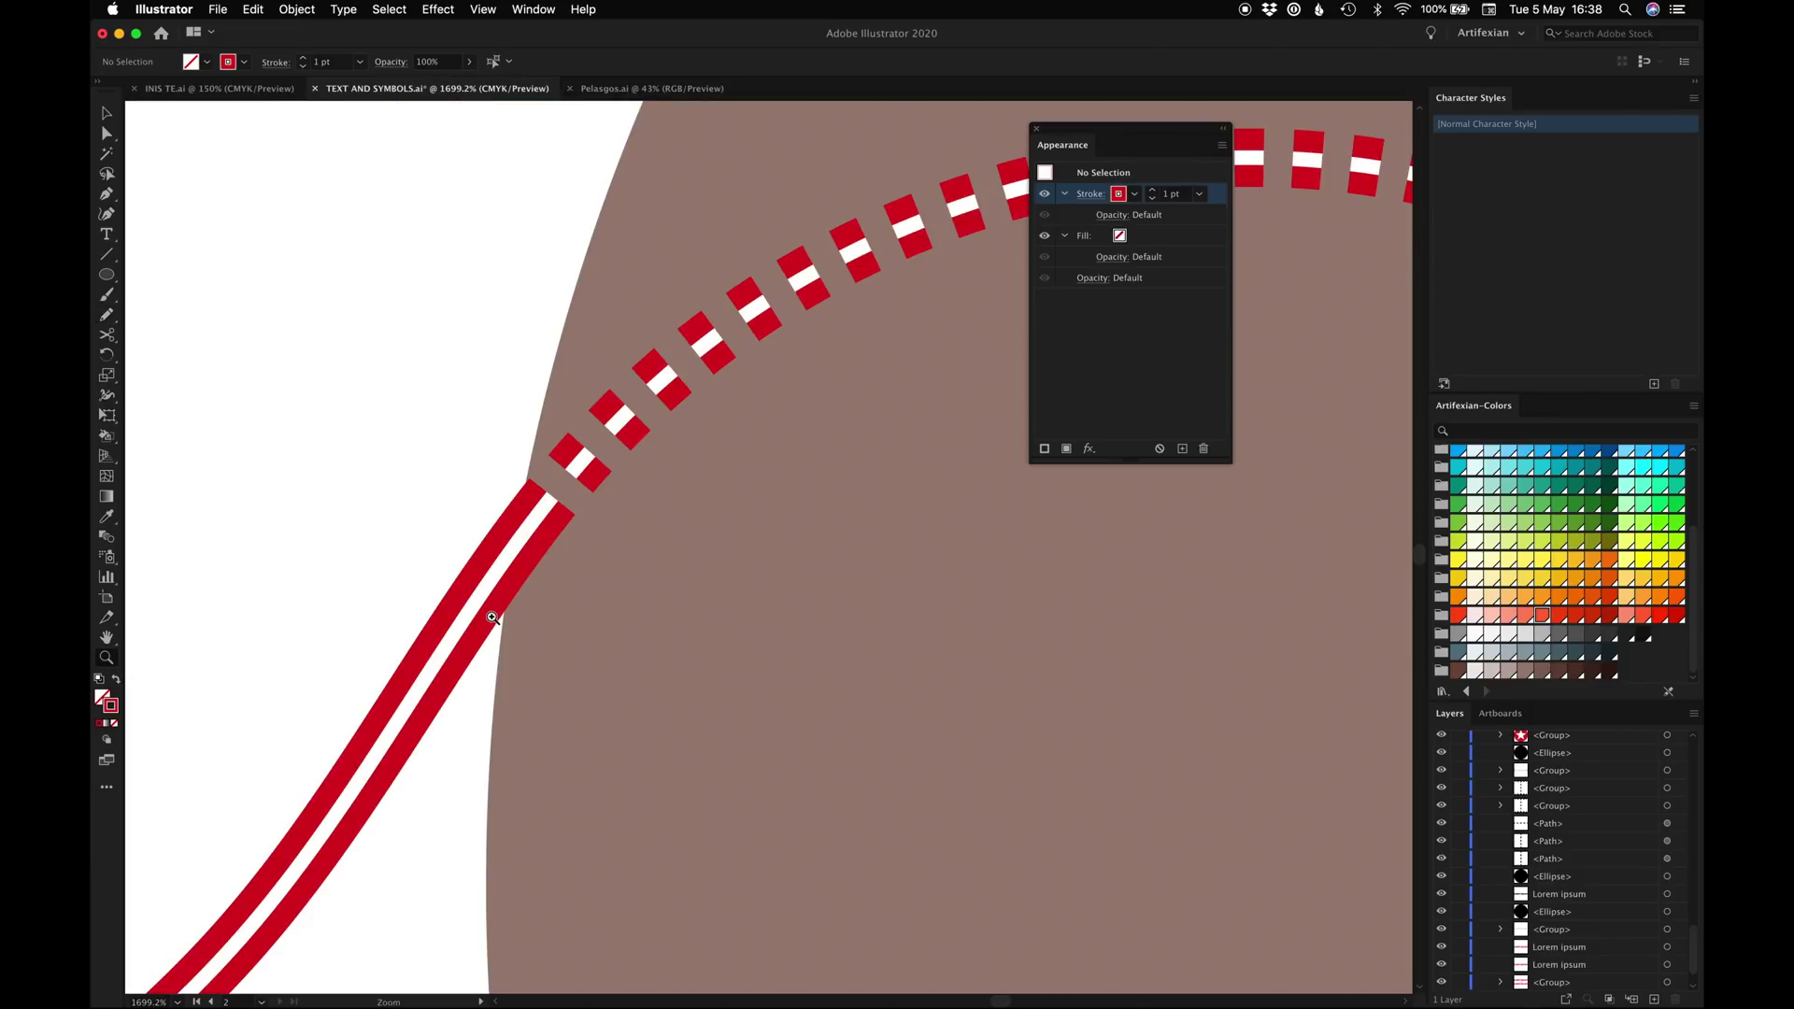
key("p")
mouse_move(495, 444)
left_mouse_down()
mouse_move(605, 577)
mouse_move(632, 568)
left_mouse_up()
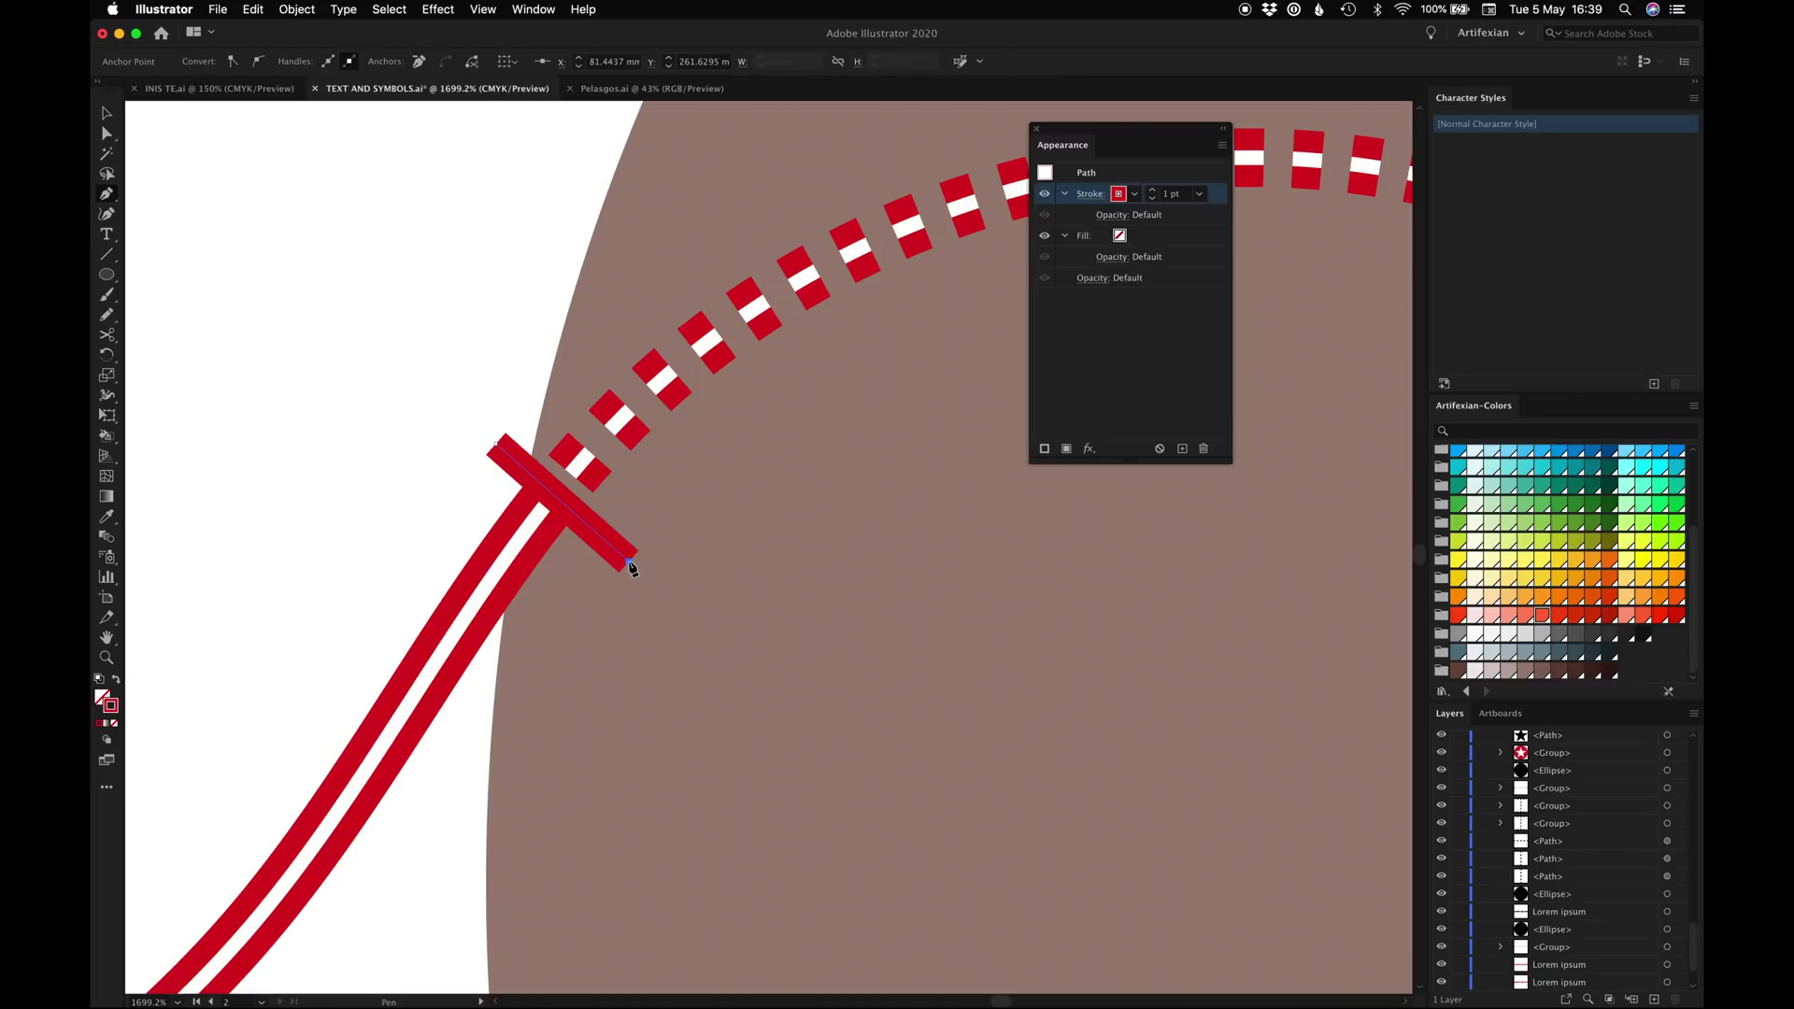
key("v")
Draw a matching red bar across the line where it leaves the circle's right side
scroll(794, 597, "right", 10)
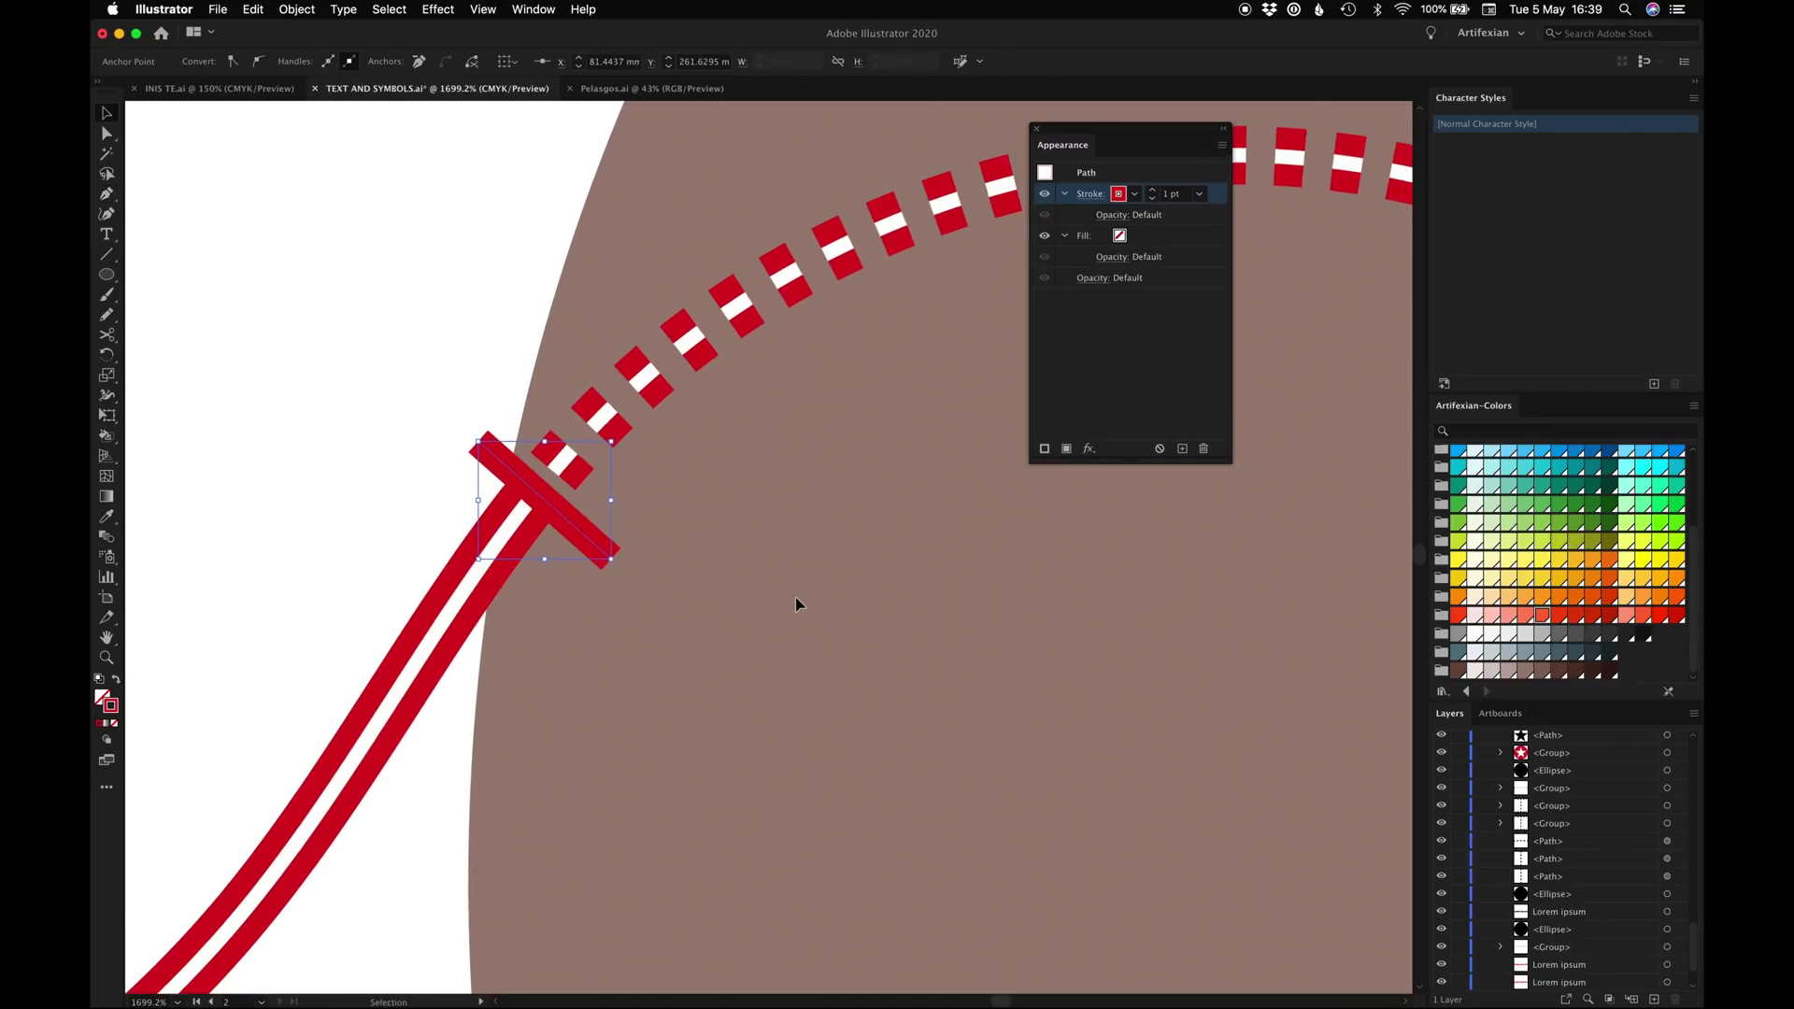
scroll(794, 597, "down", 10)
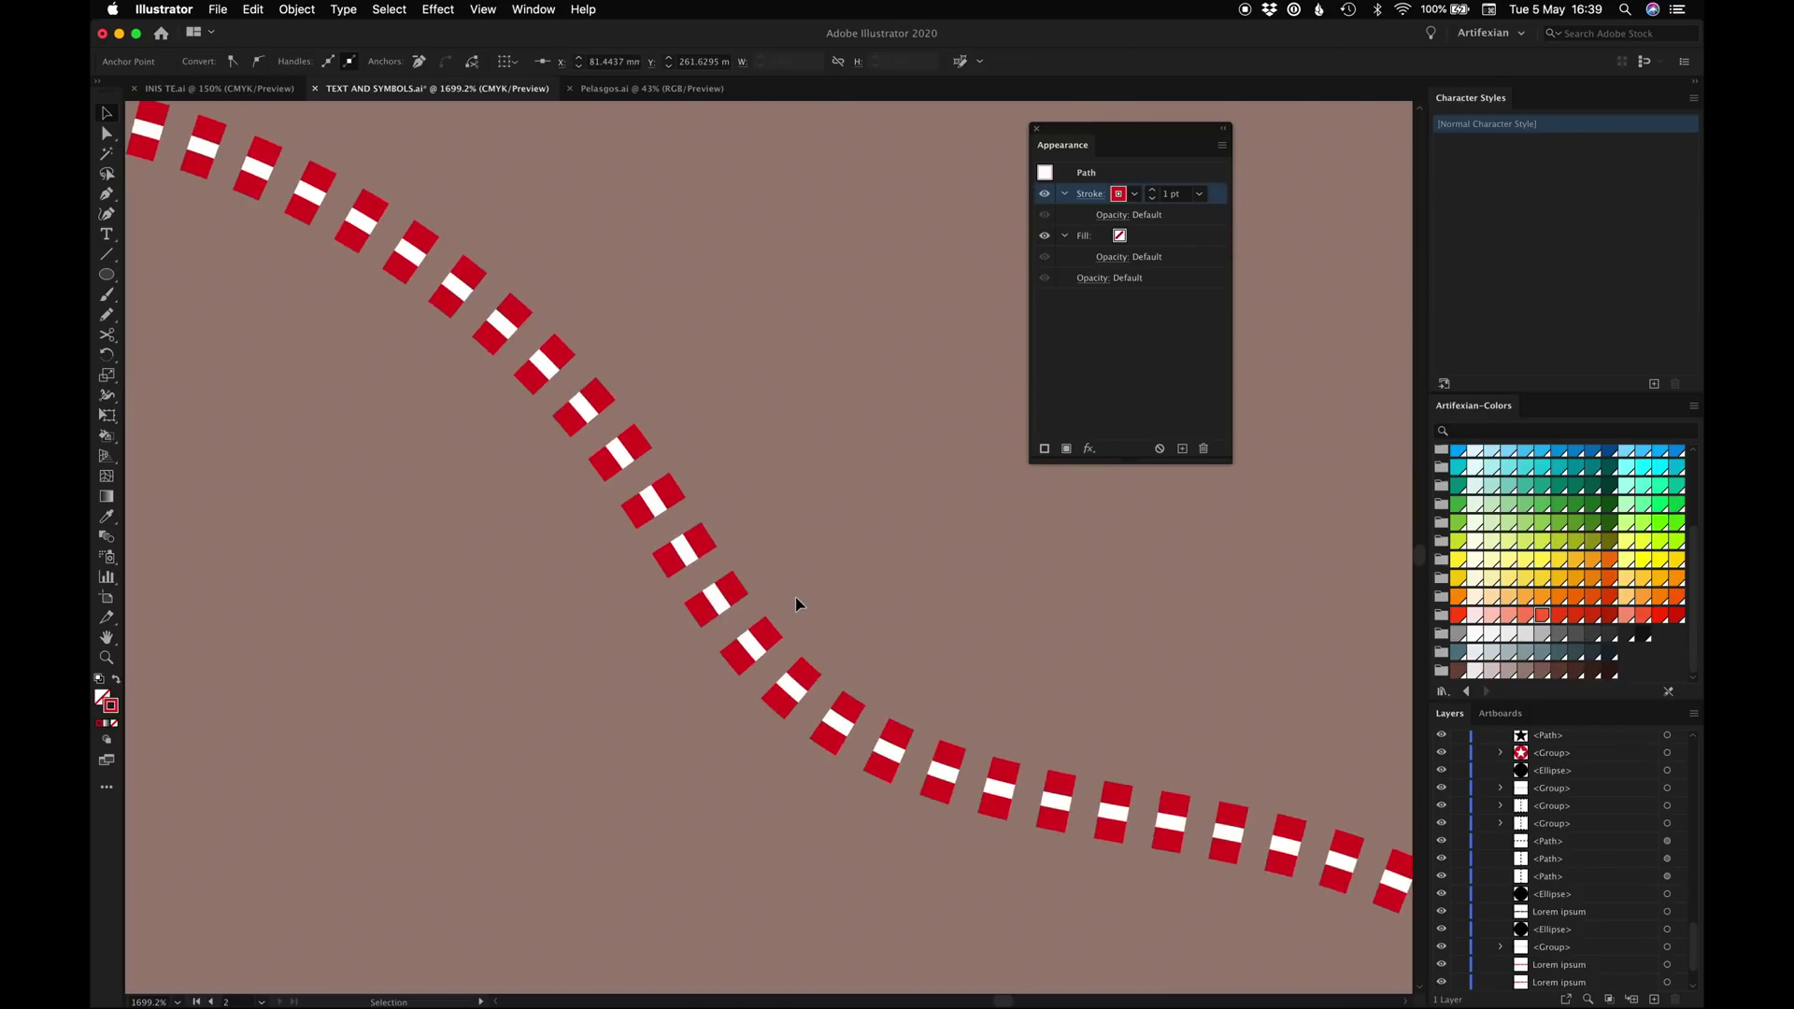
key("p")
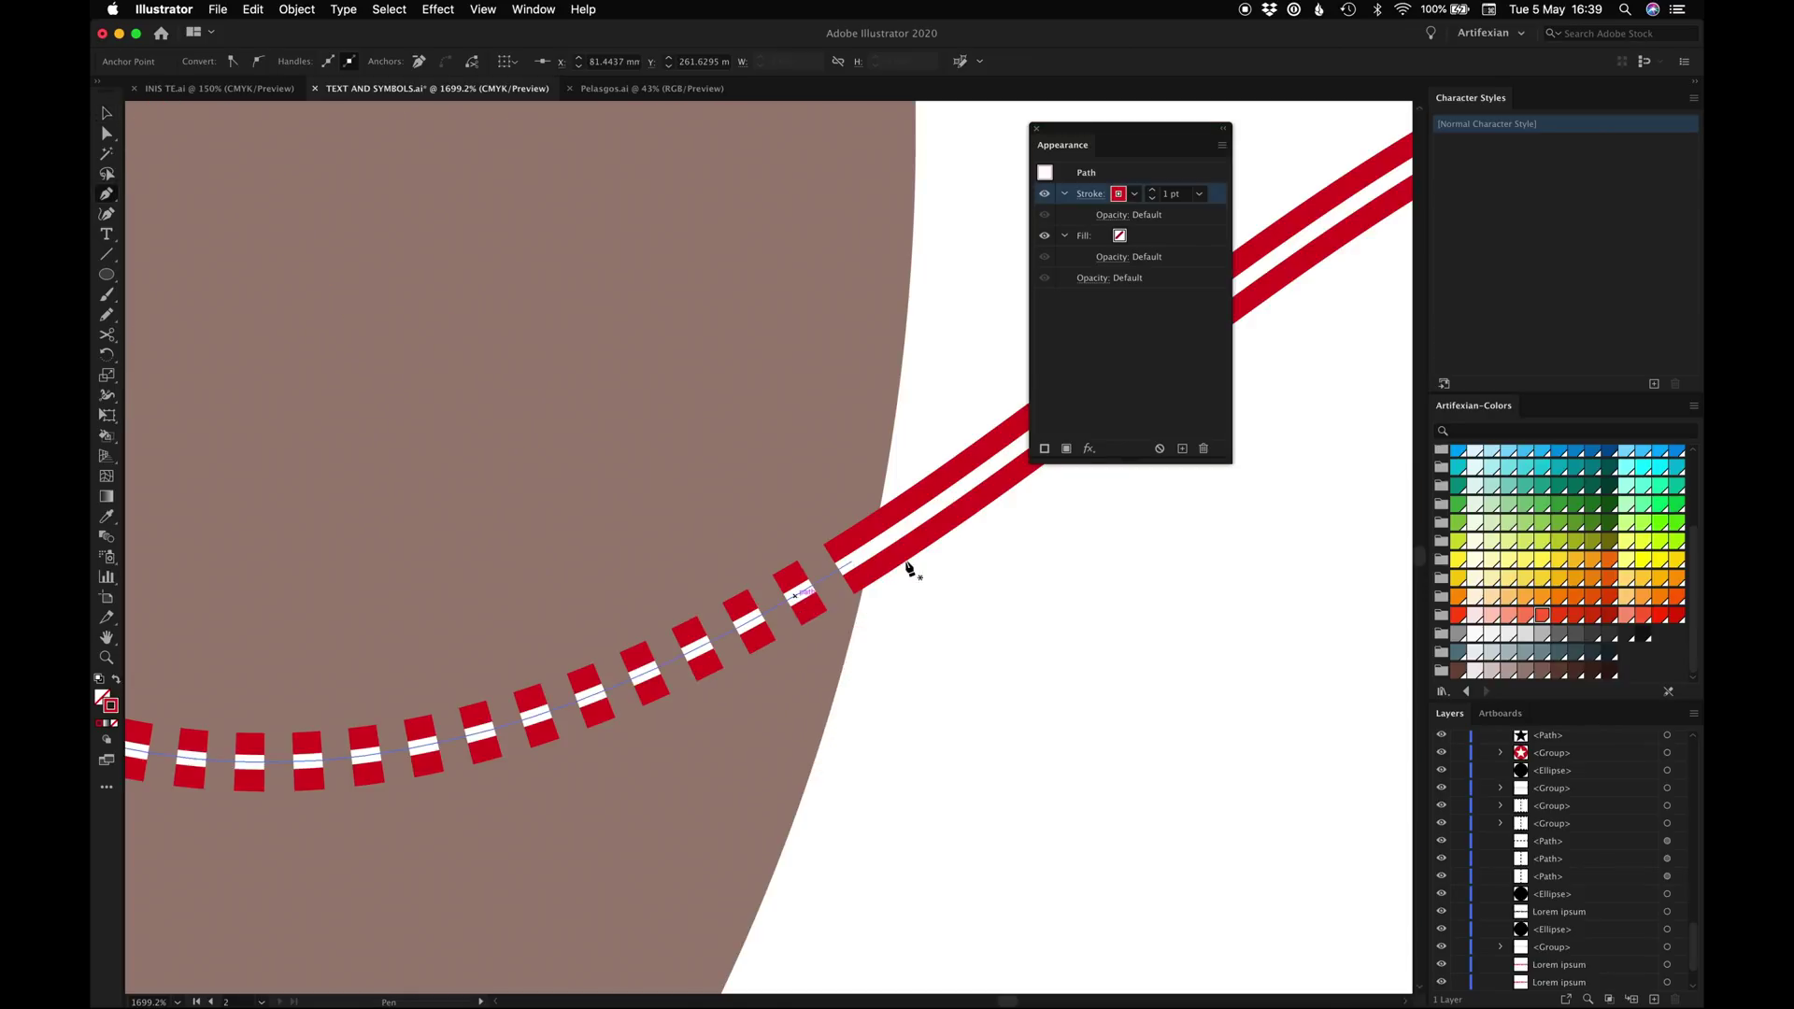
left_click(801, 504)
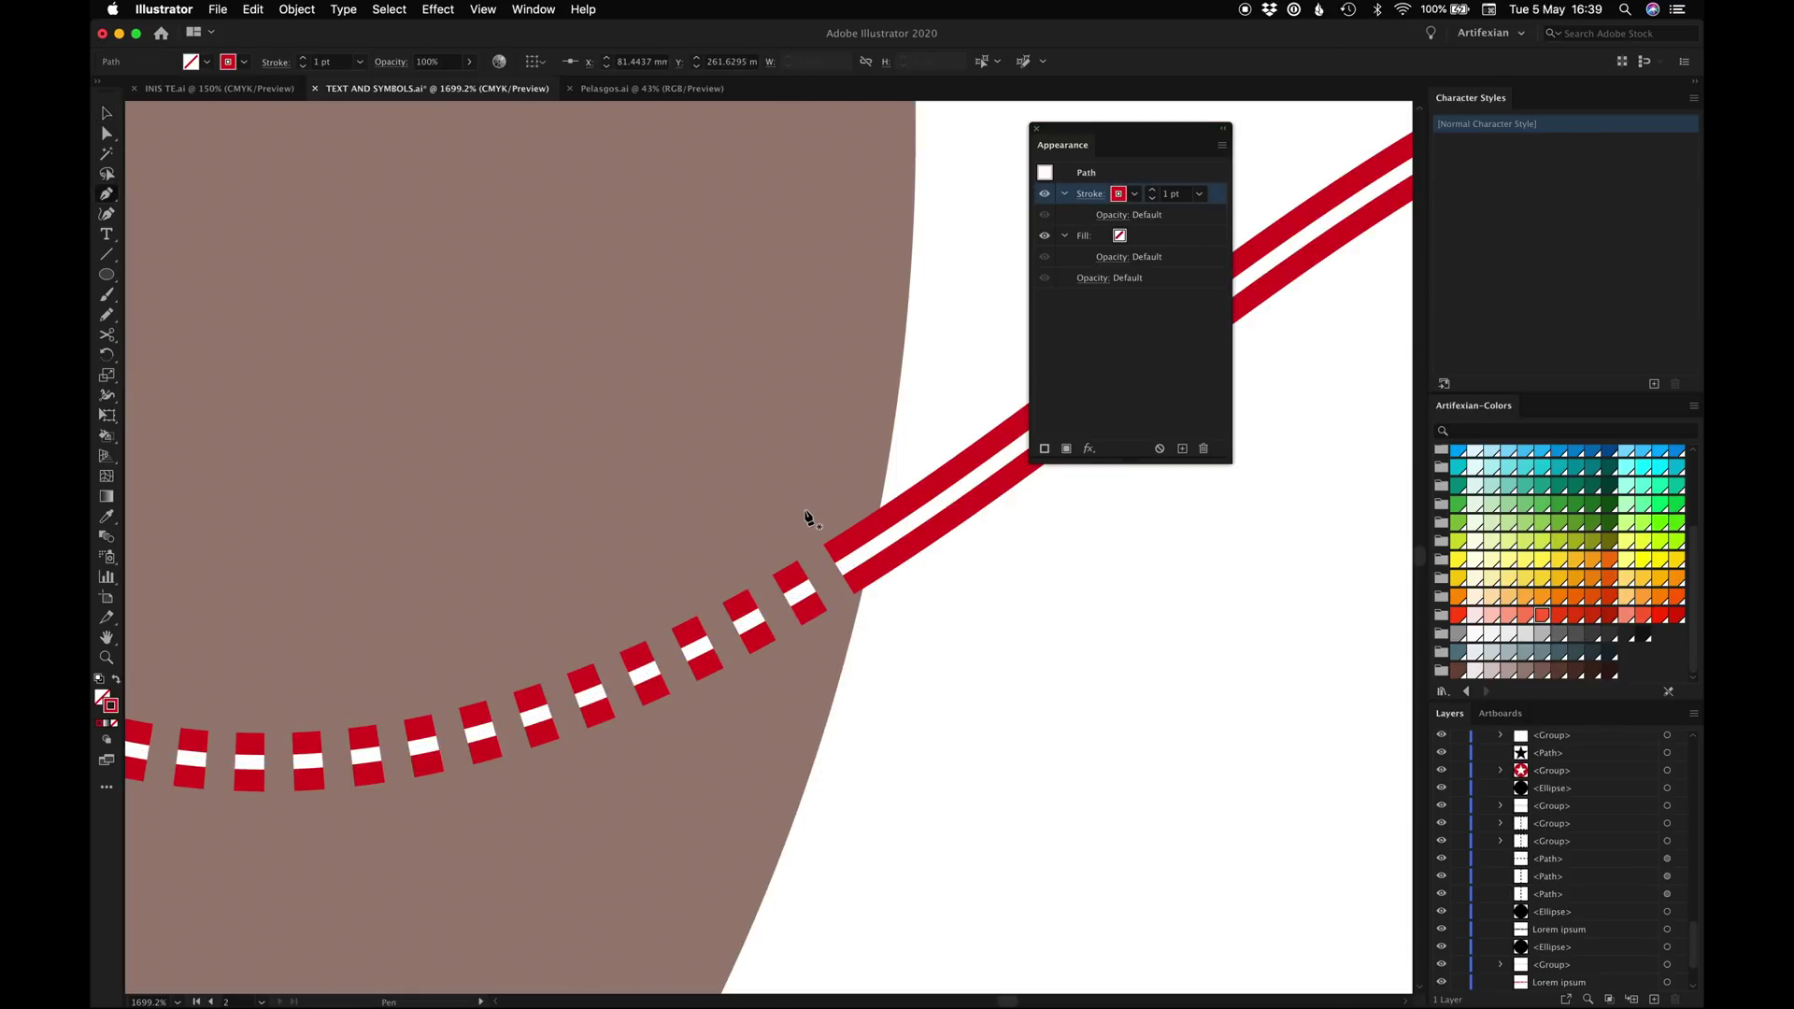
left_click(882, 645)
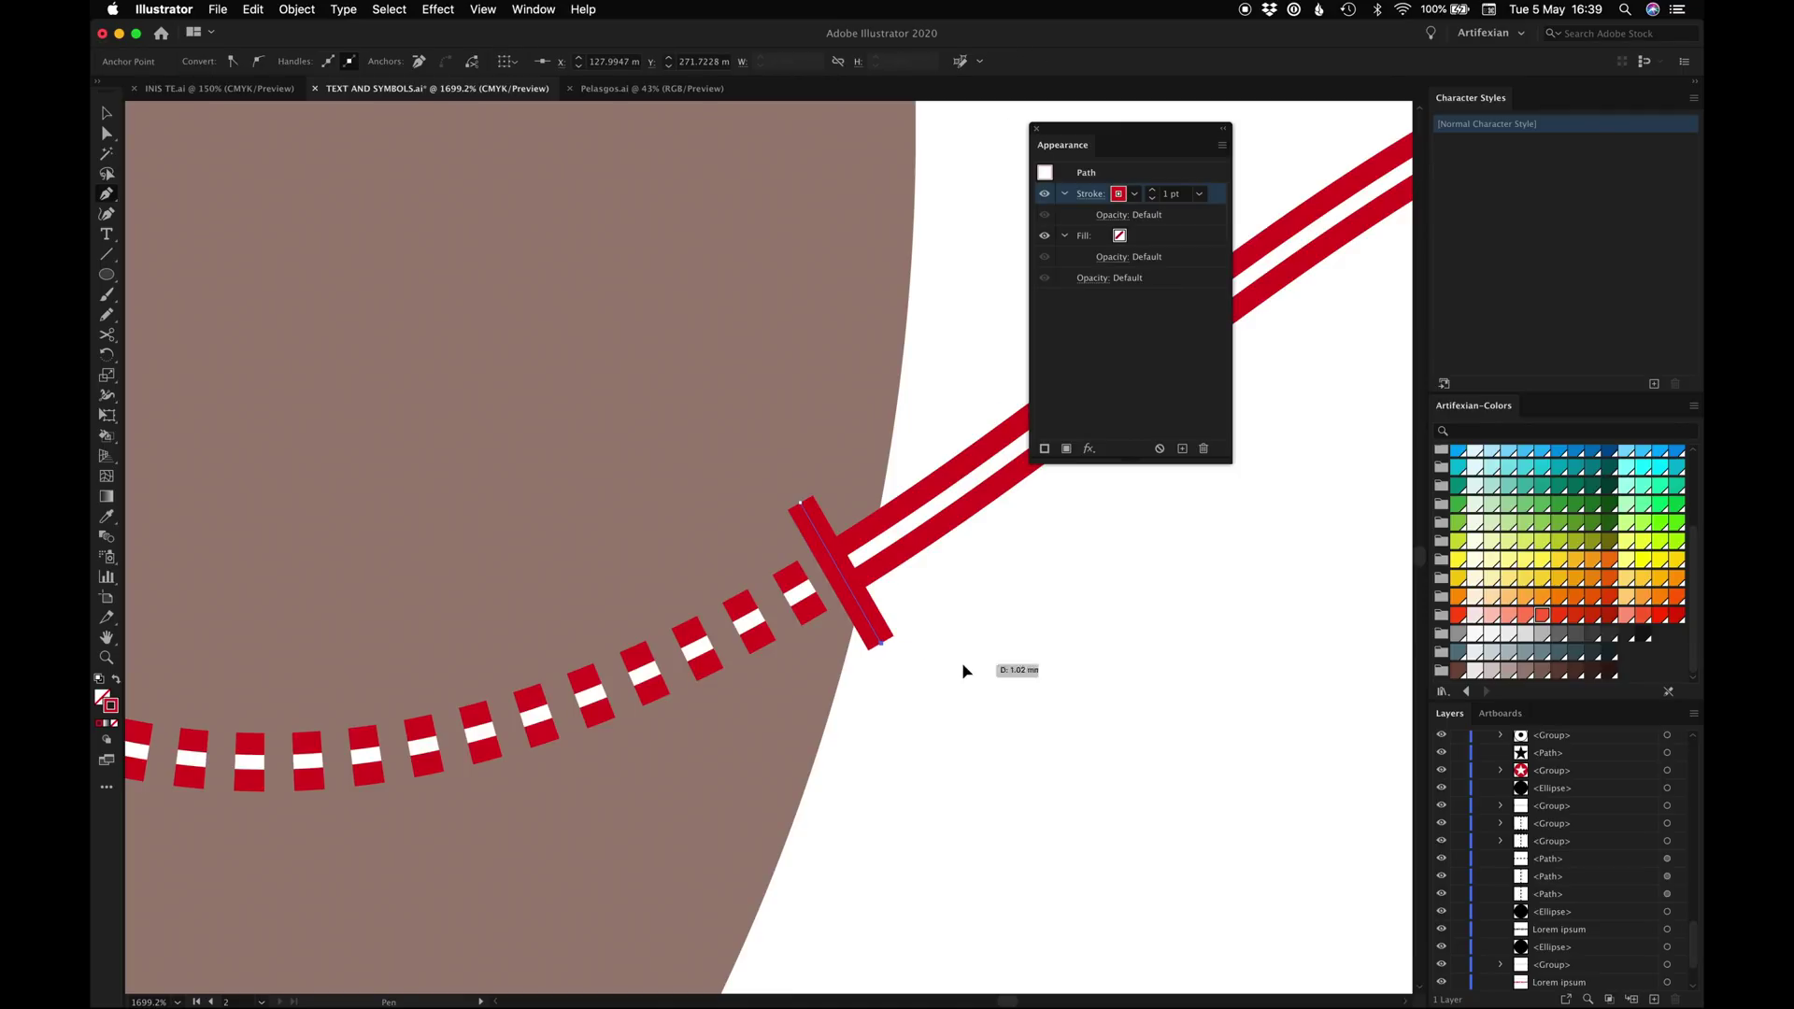
key("v")
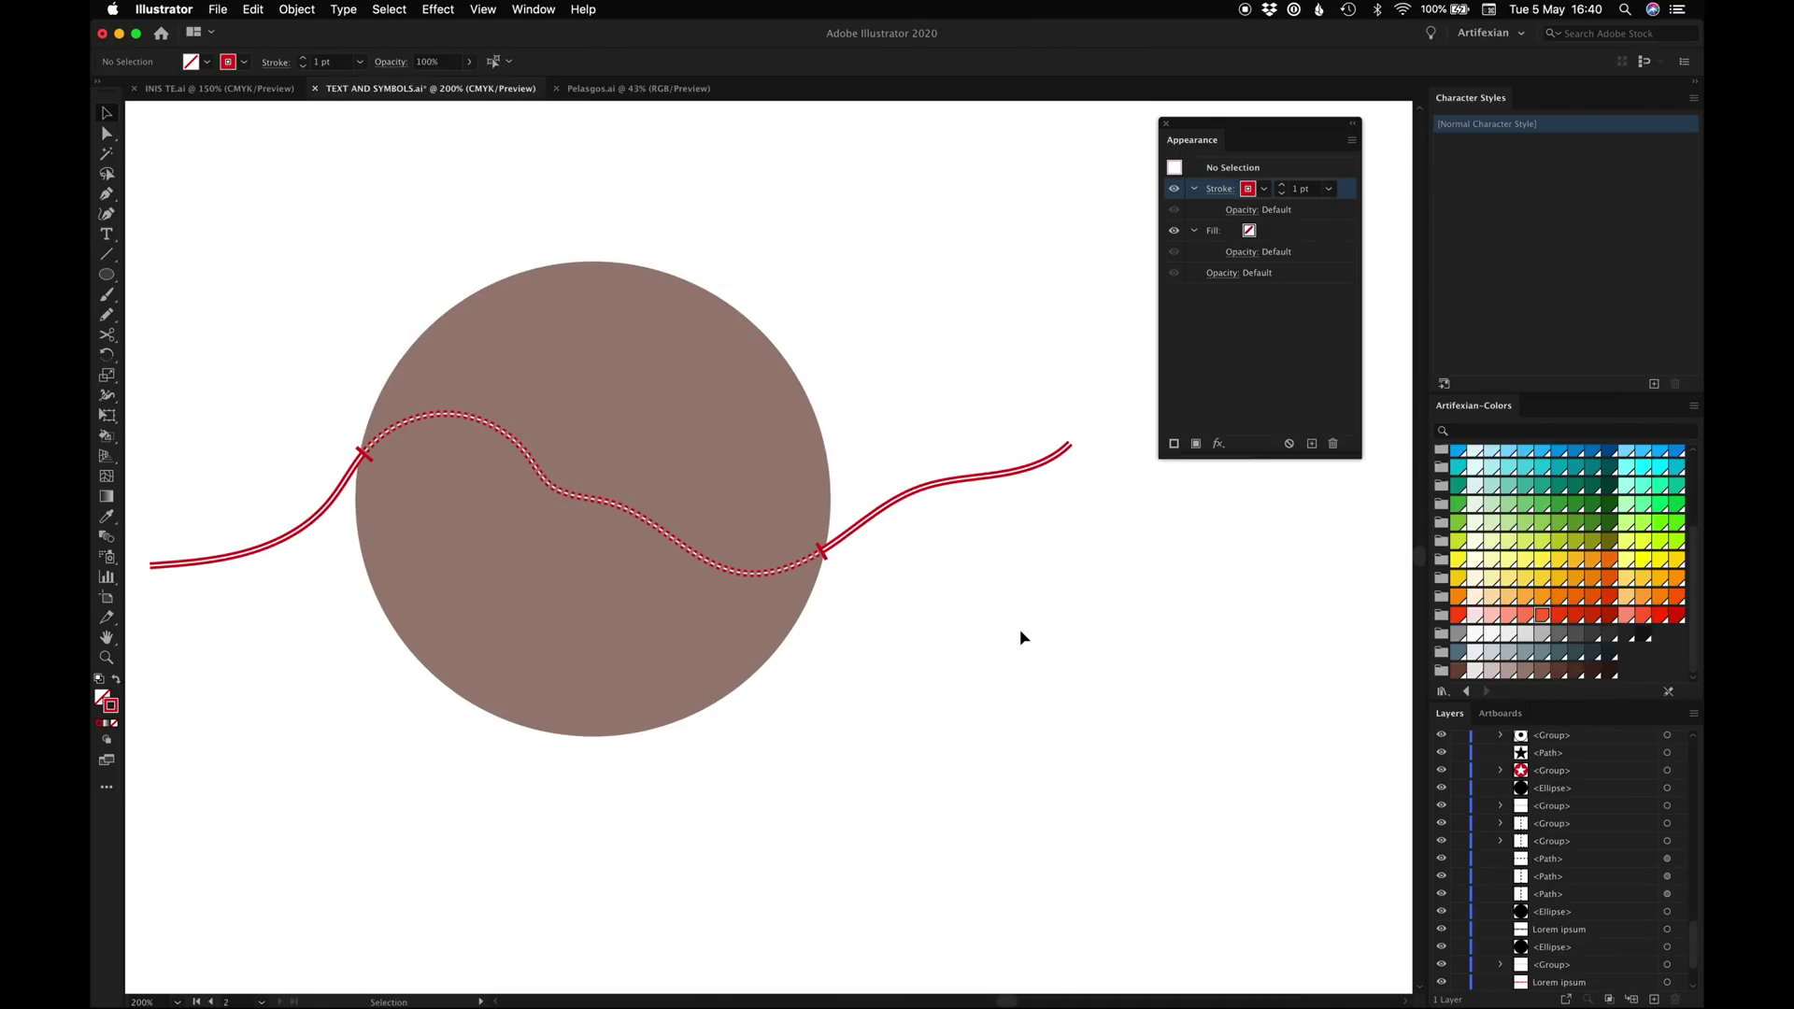
Select the line section beyond the circle's right edge and turn off New Art Has Basic Appearance
key("a")
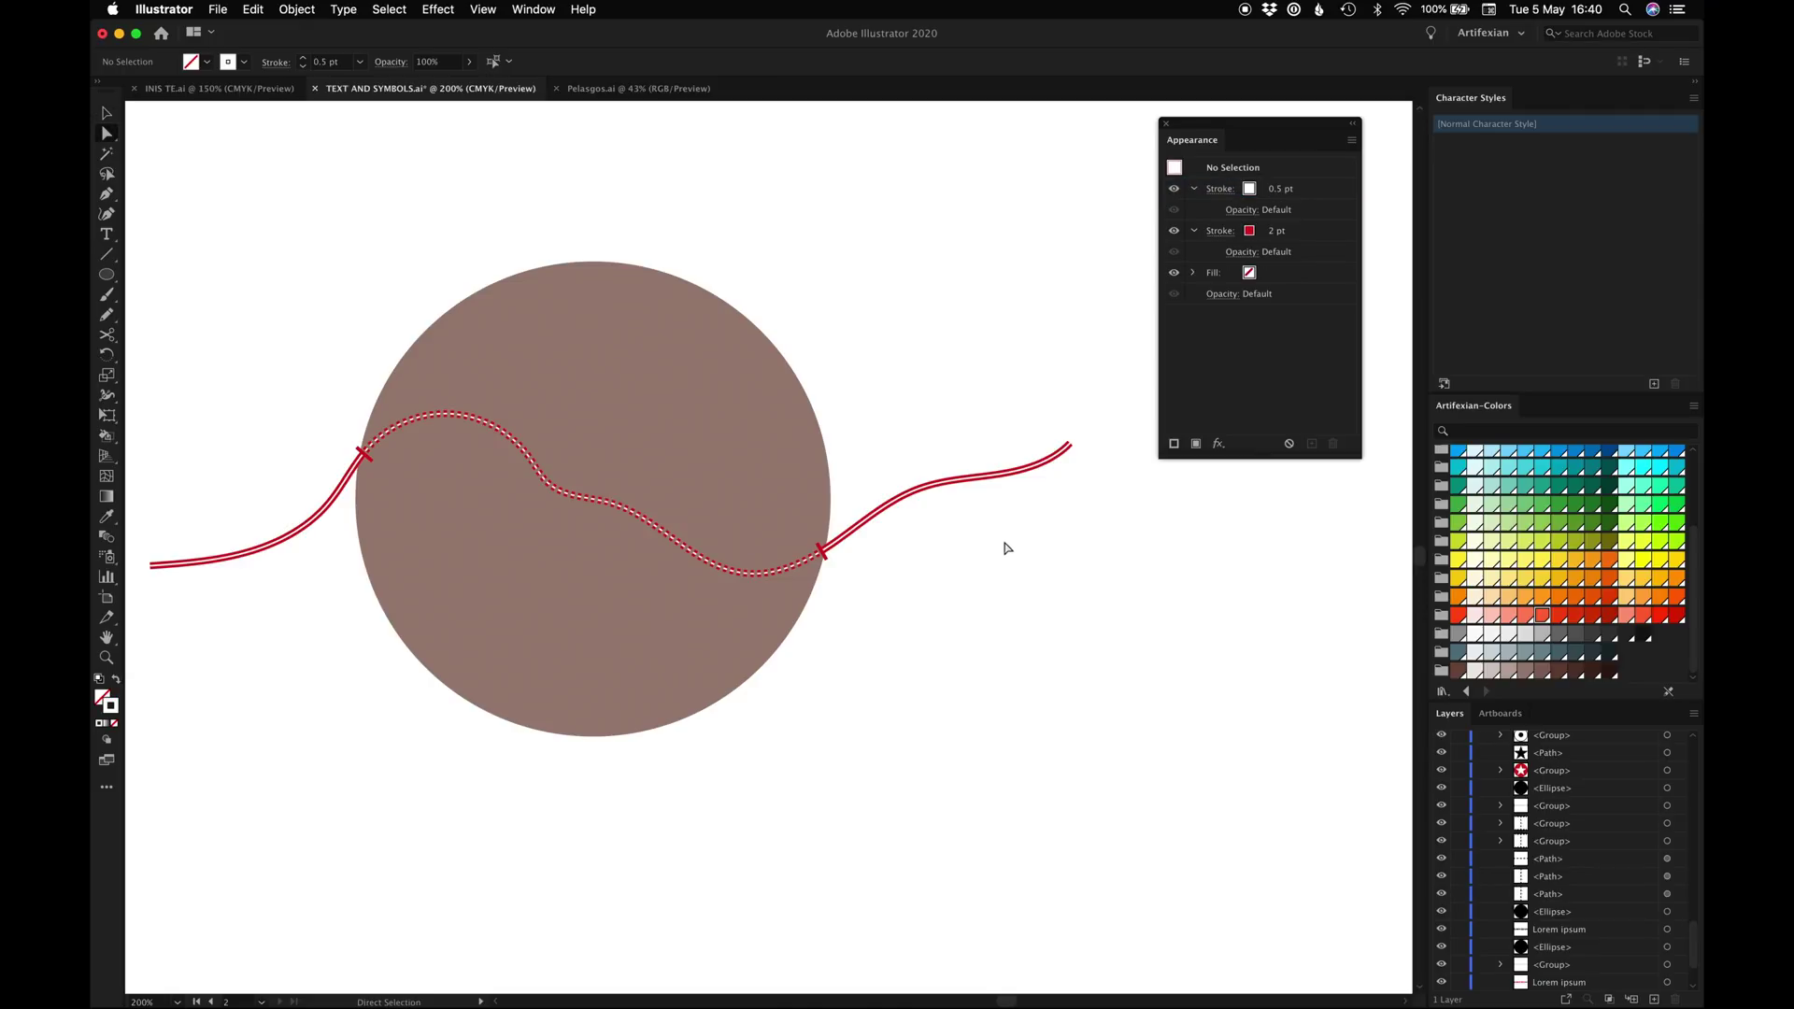
left_click(963, 485)
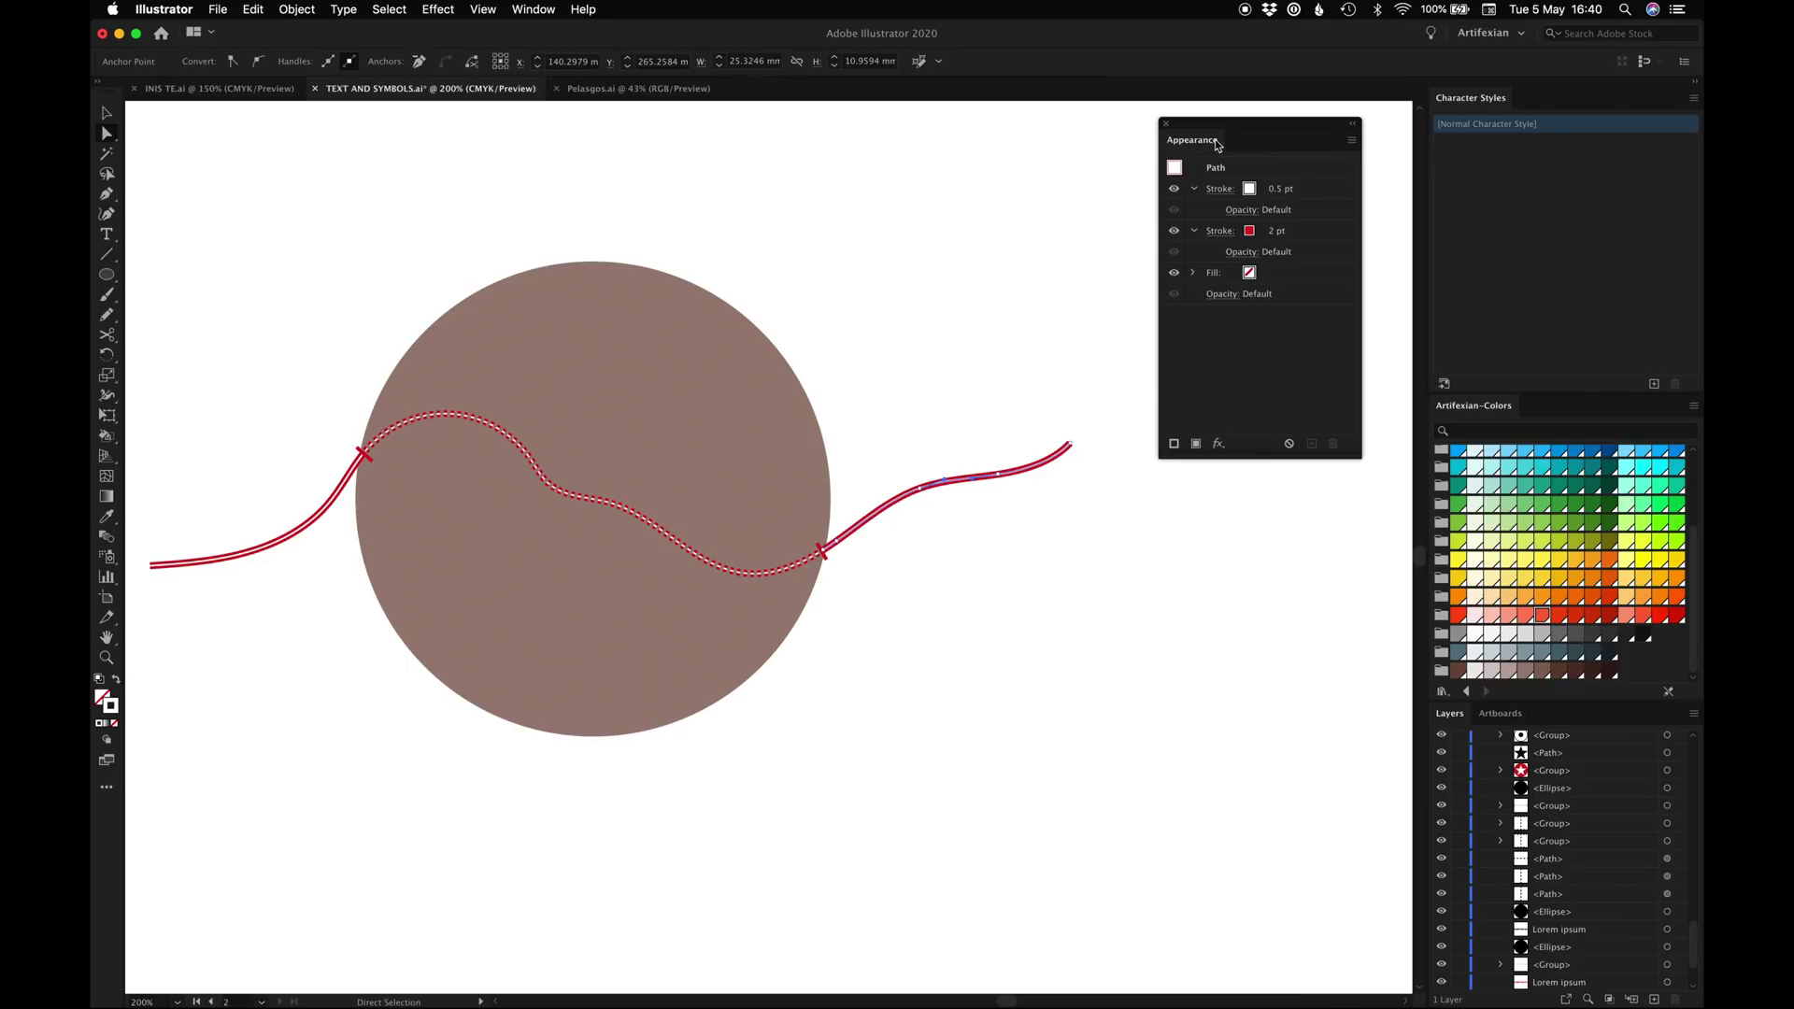
left_click(1354, 145)
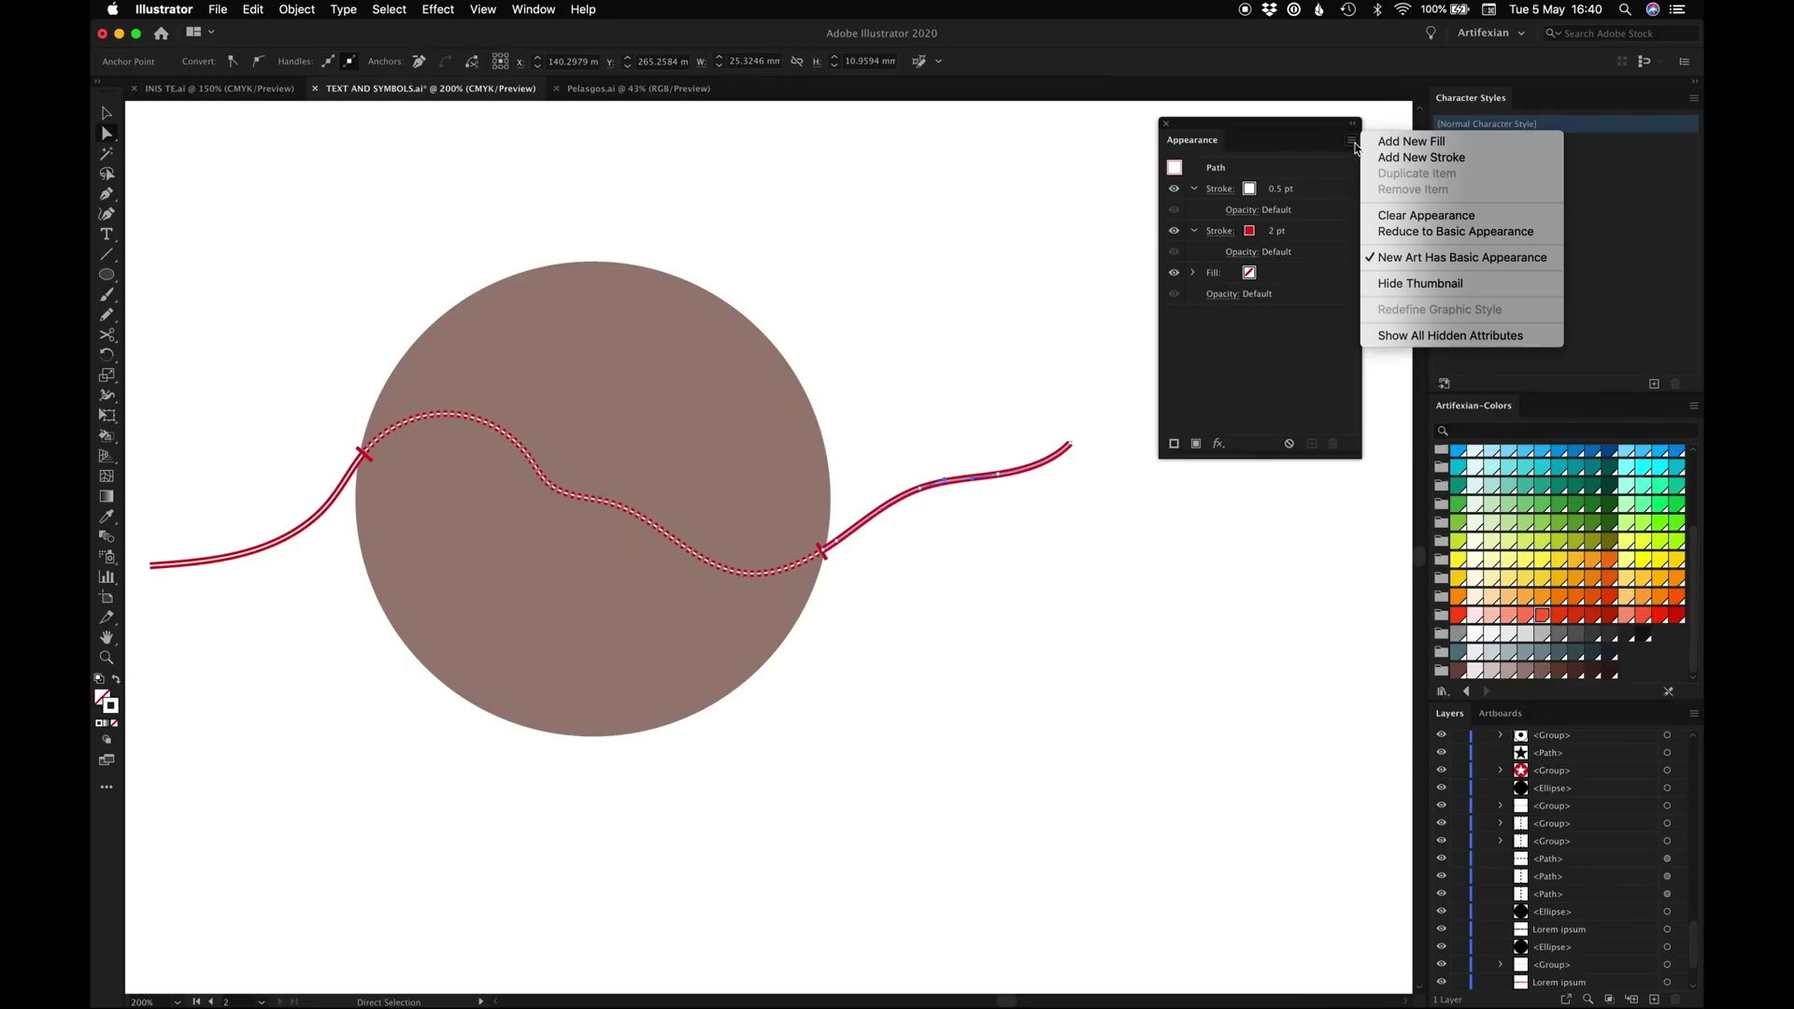
left_click(1419, 259)
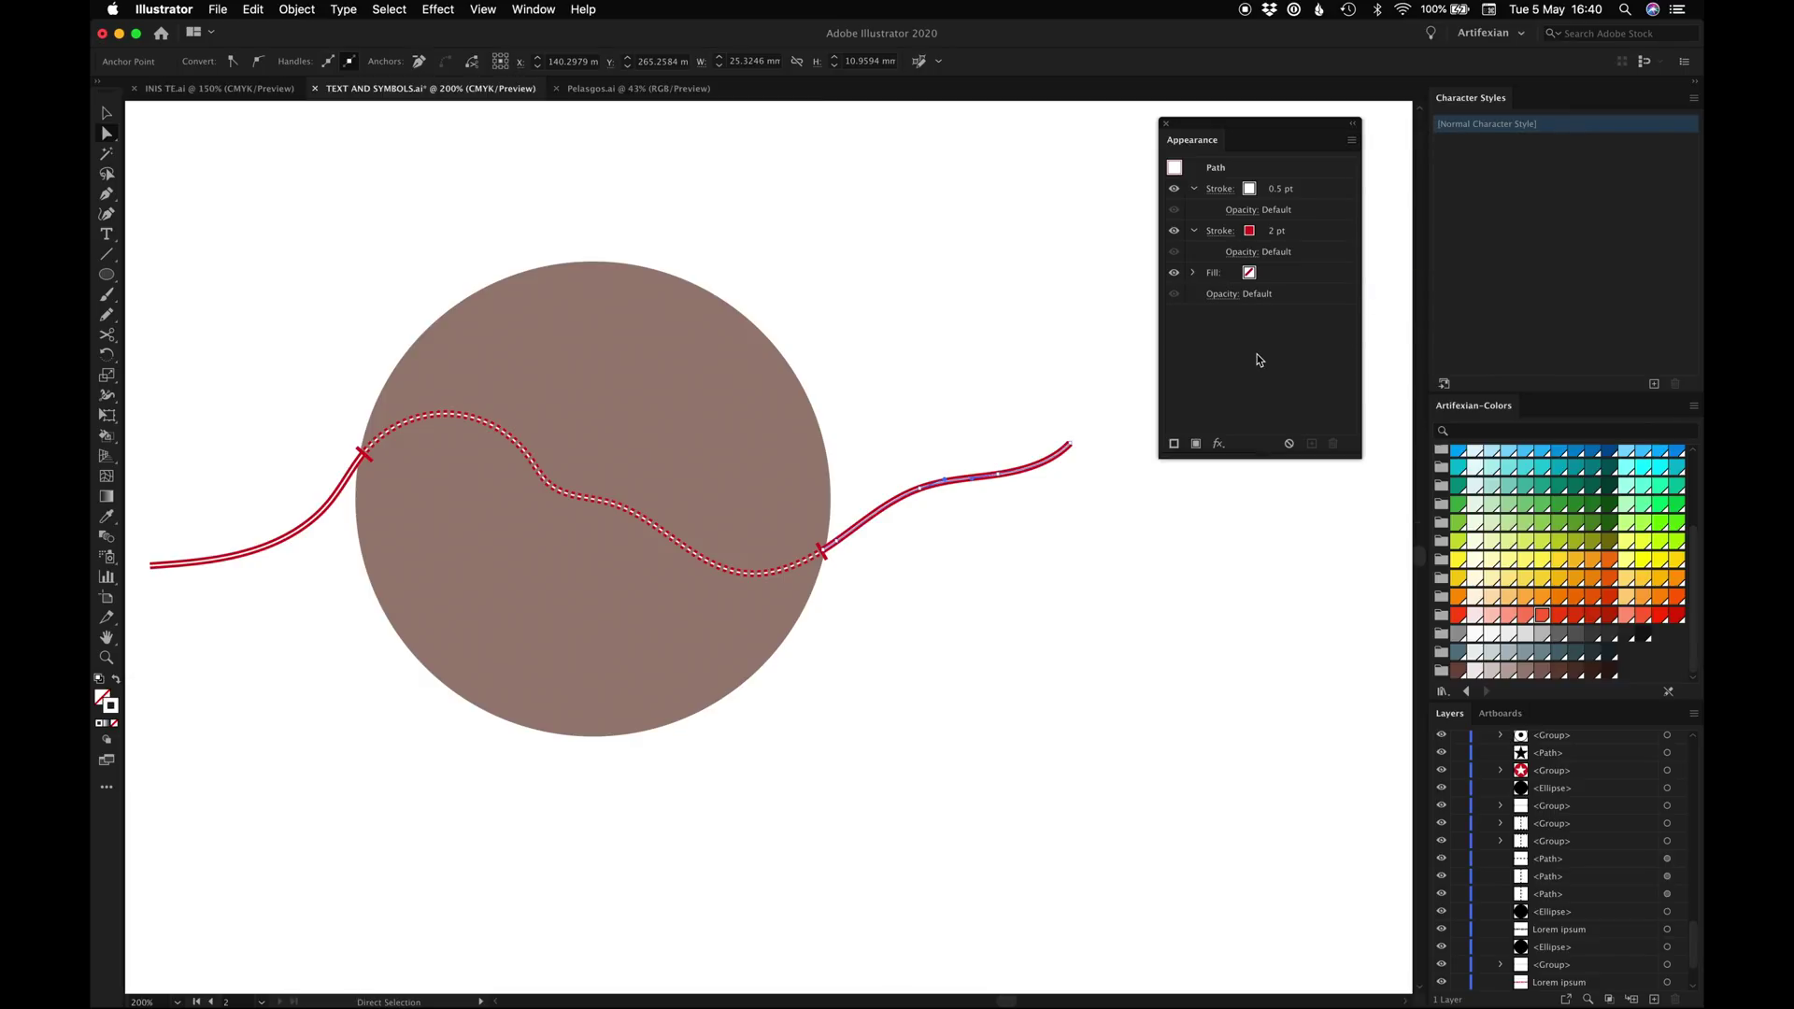
Draw a freehand curved branch road with the Pencil tool, running down to the line section right of the circle
key("super+shift+a")
key("n")
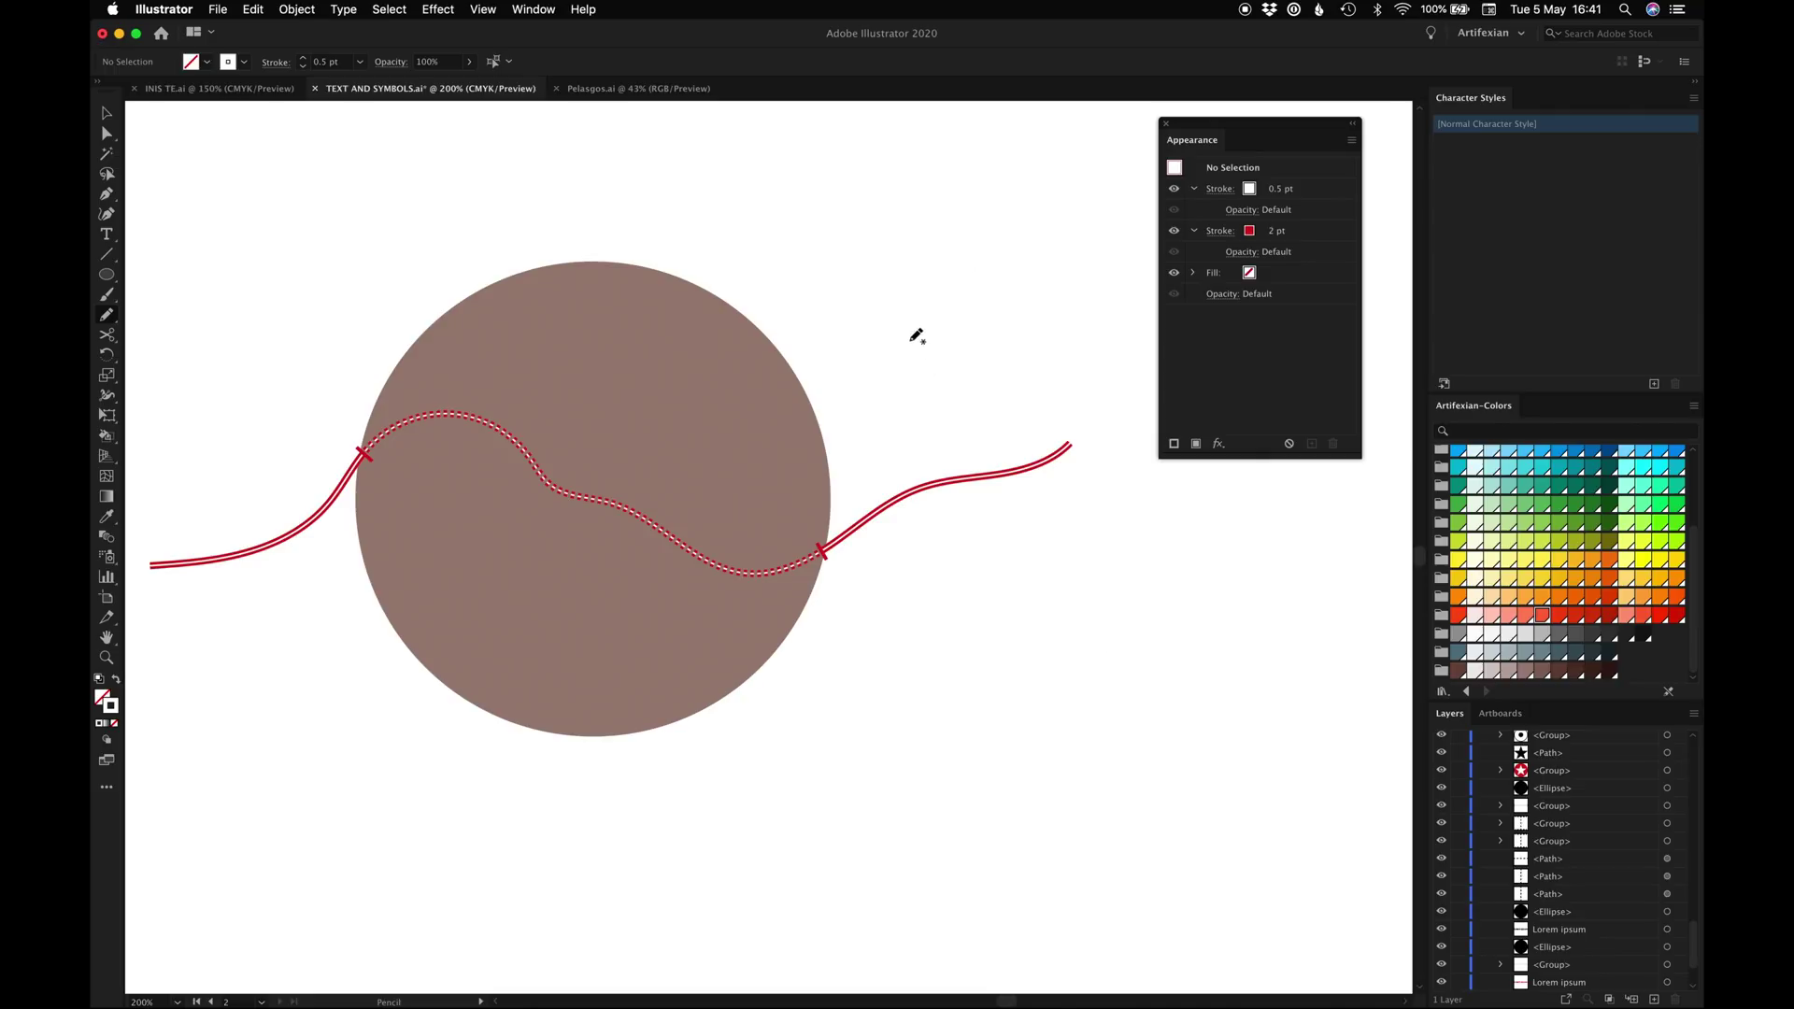
mouse_move(892, 340)
left_mouse_down()
mouse_move(905, 394)
mouse_move(993, 404)
mouse_move(1011, 439)
mouse_move(970, 478)
left_mouse_up()
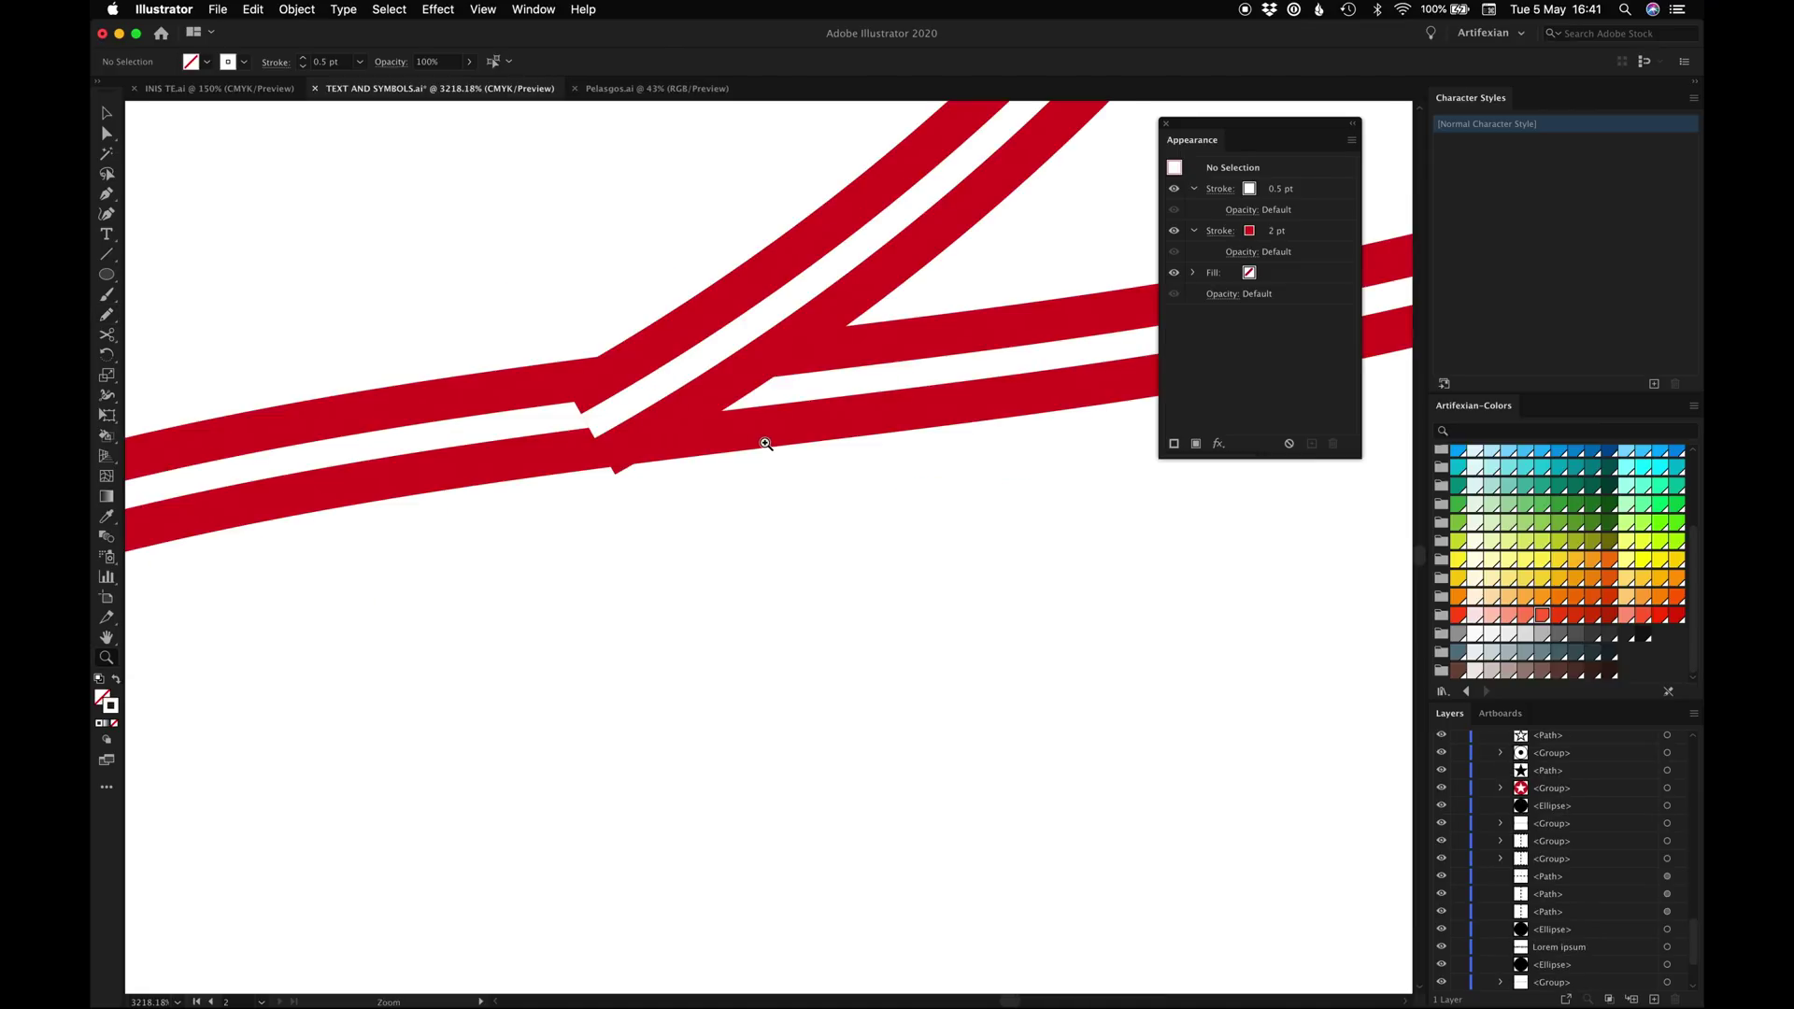
Move the branch's end anchor onto the centre of the main line so their edges align at the junction
key("a")
left_click(588, 429)
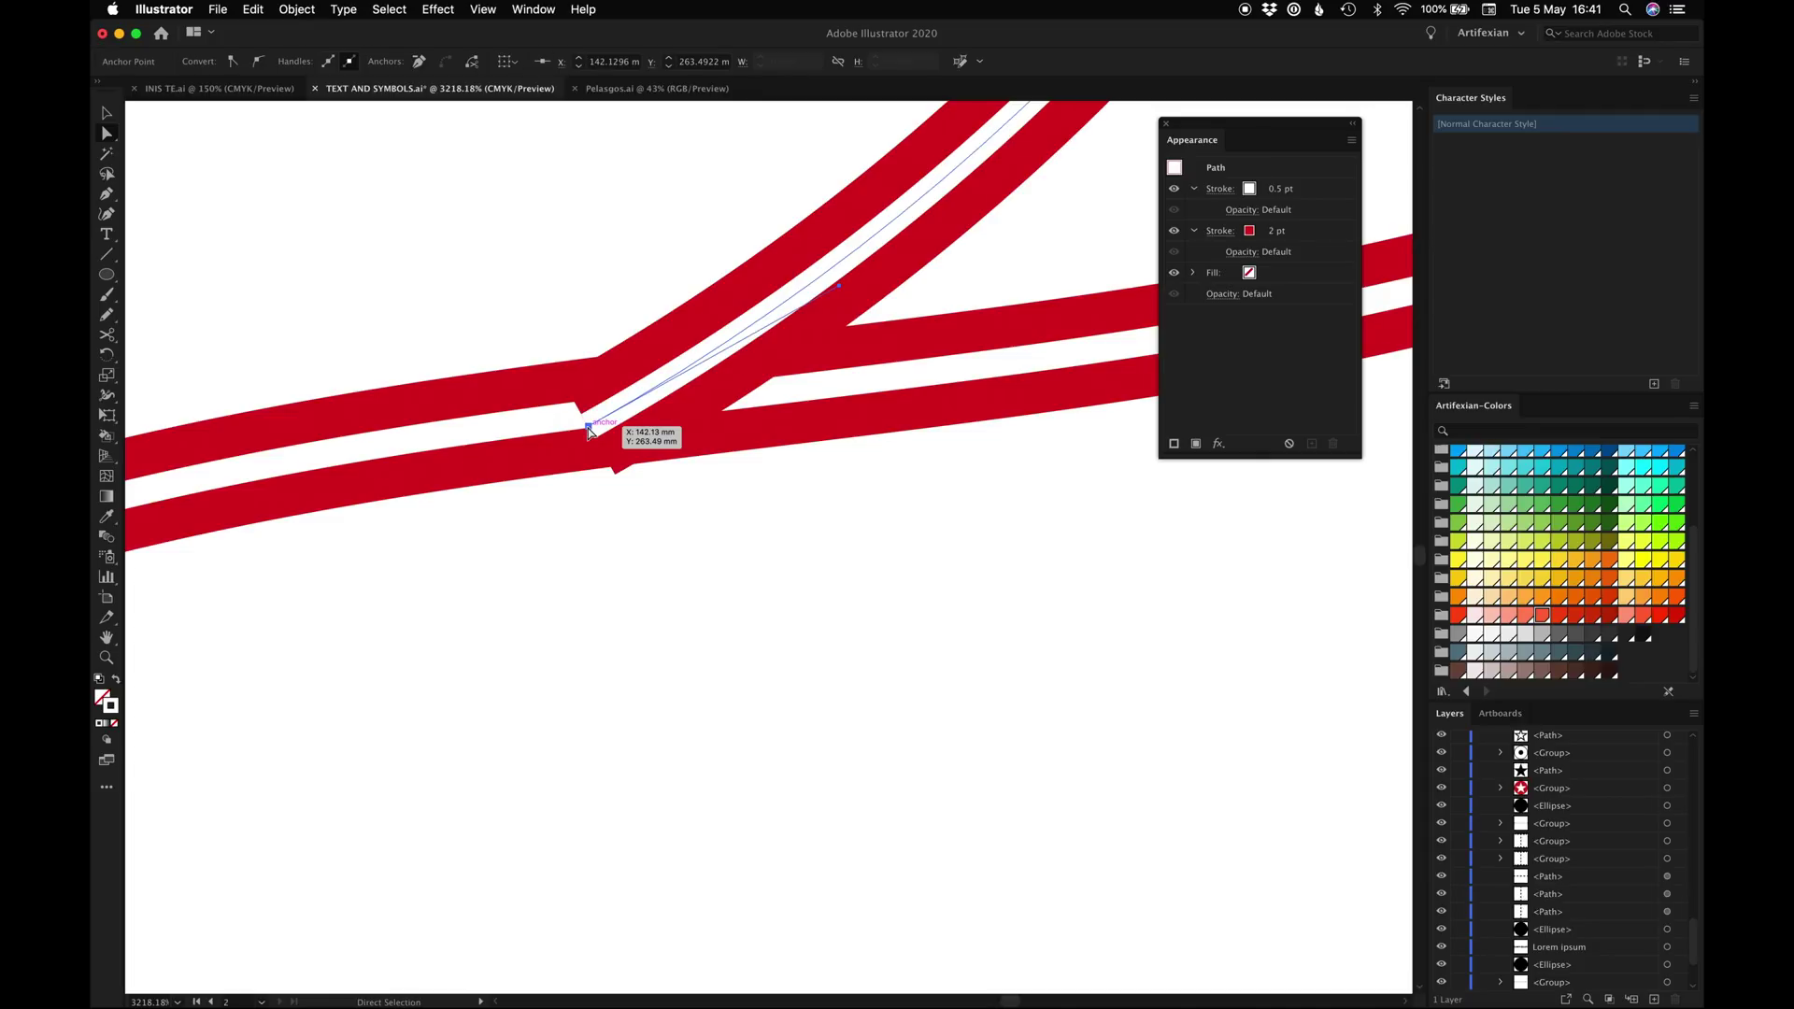
left_click_drag(588, 428, 587, 422)
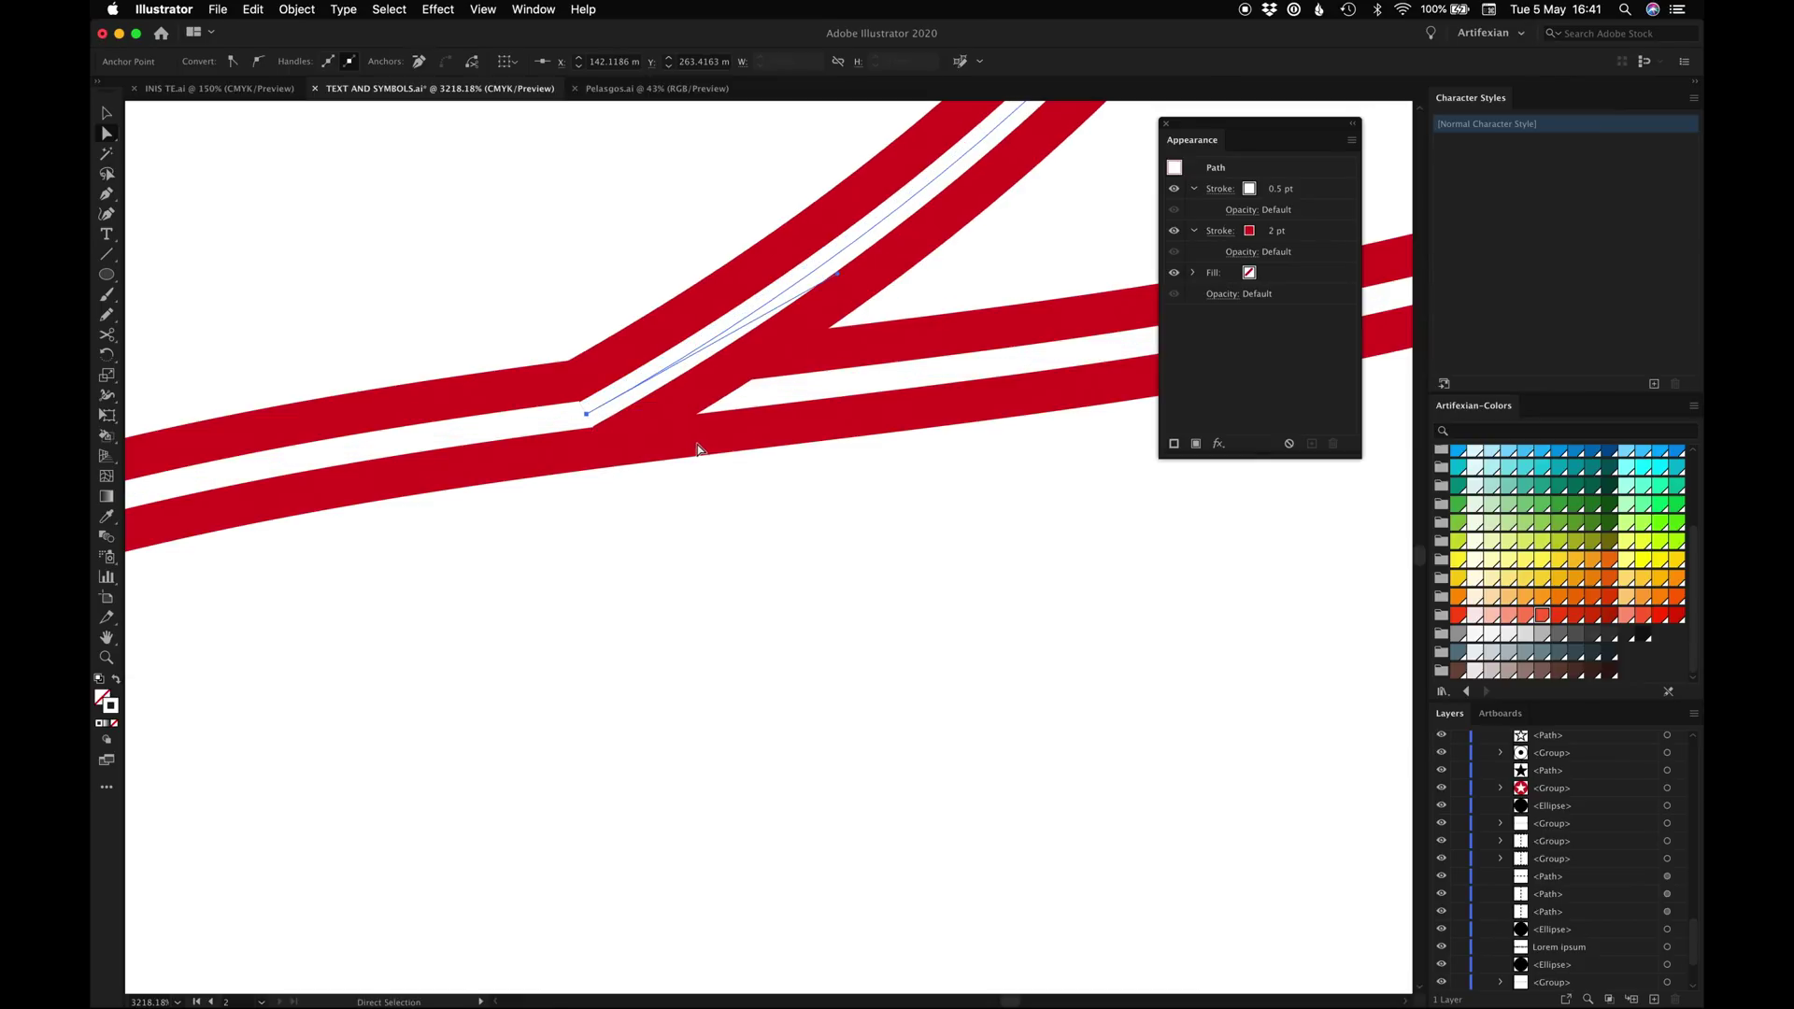
Merge the branch and the main line section into one compound path so their white centres connect
key("v")
left_click(513, 255)
left_click_drag(513, 256, 707, 509)
right_click(620, 409)
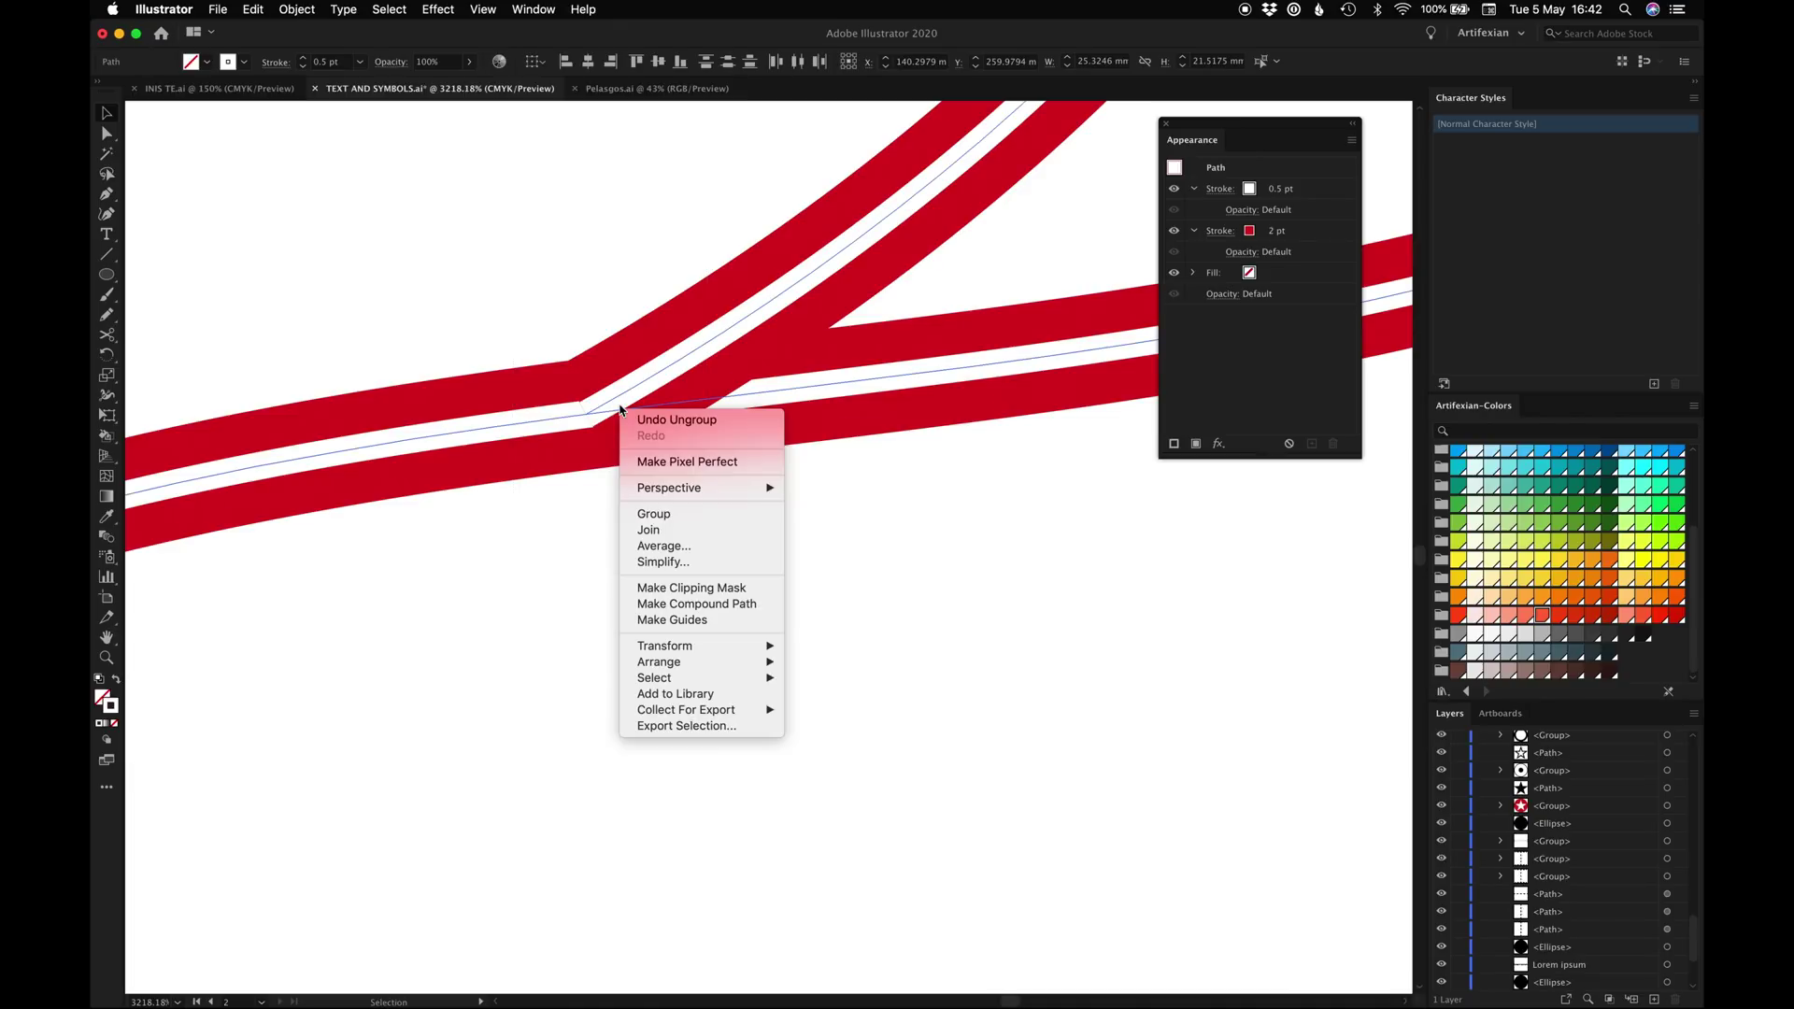
left_click(701, 604)
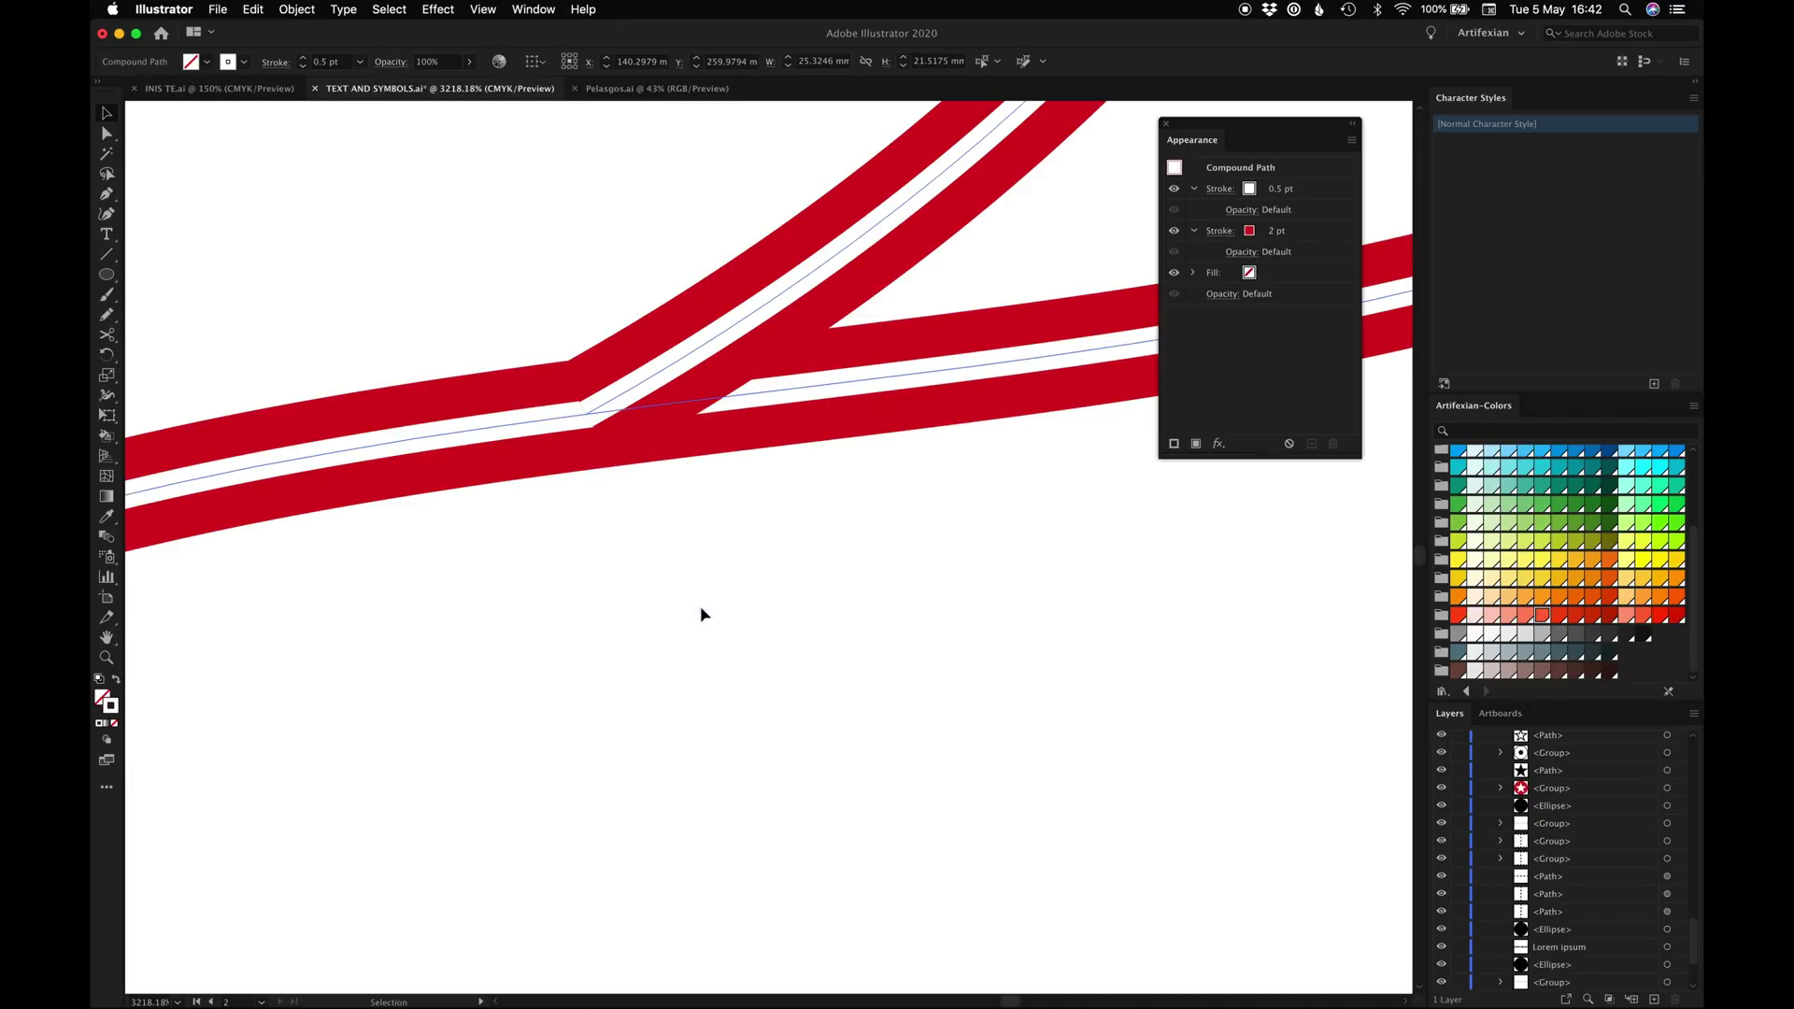
left_click(781, 589)
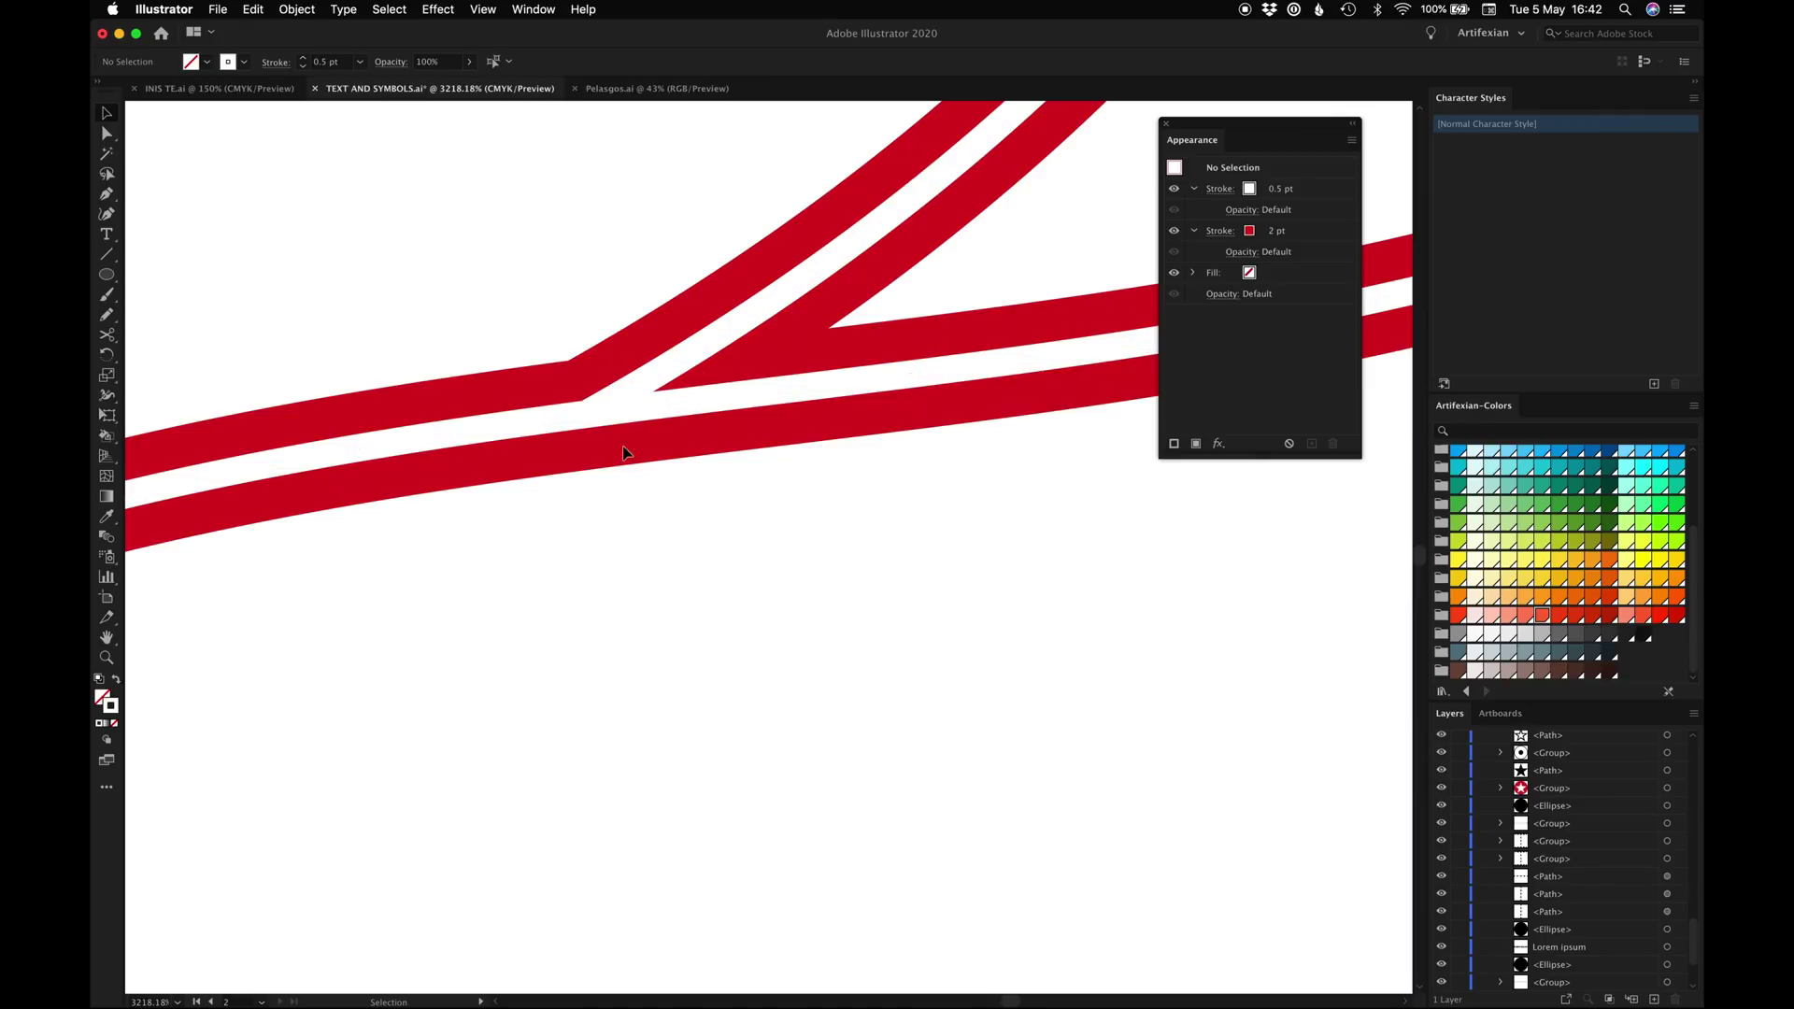
Draw a freehand 0.5 pt red secondary road crossing the upper part of the branch
key("super+minus")
key("super+minus")
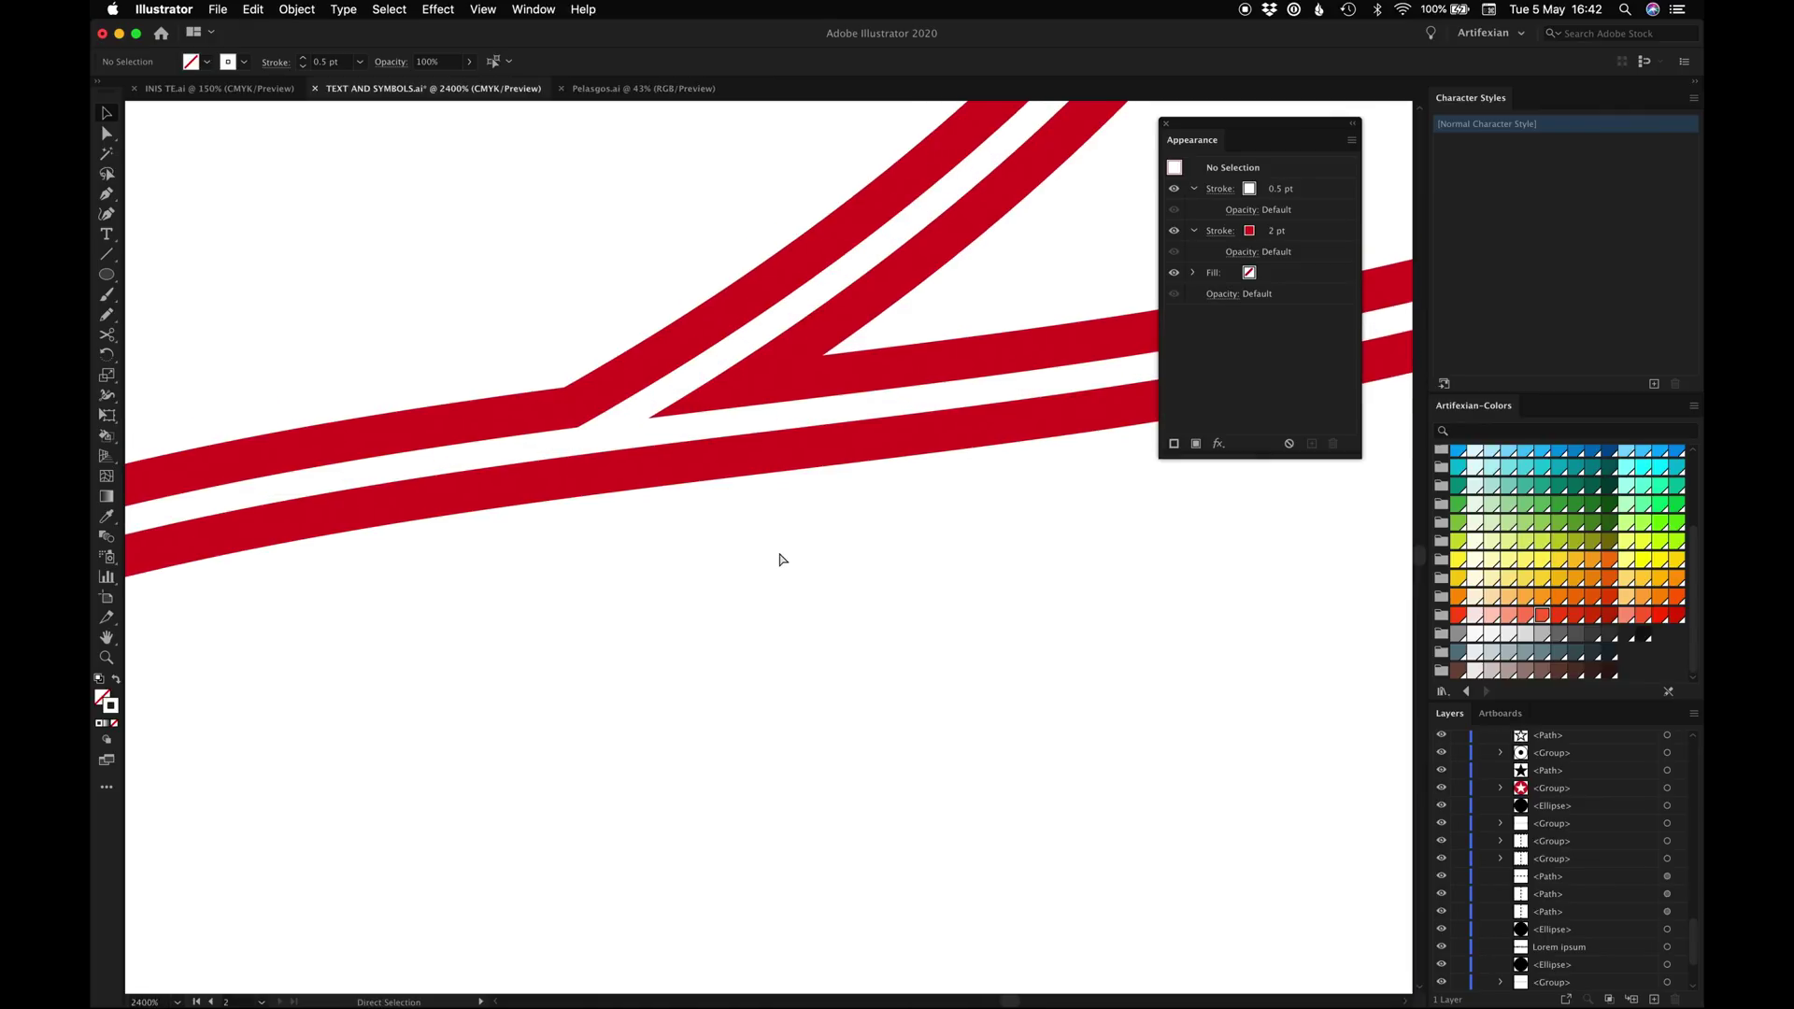
key("super+minus")
key("super+minus")
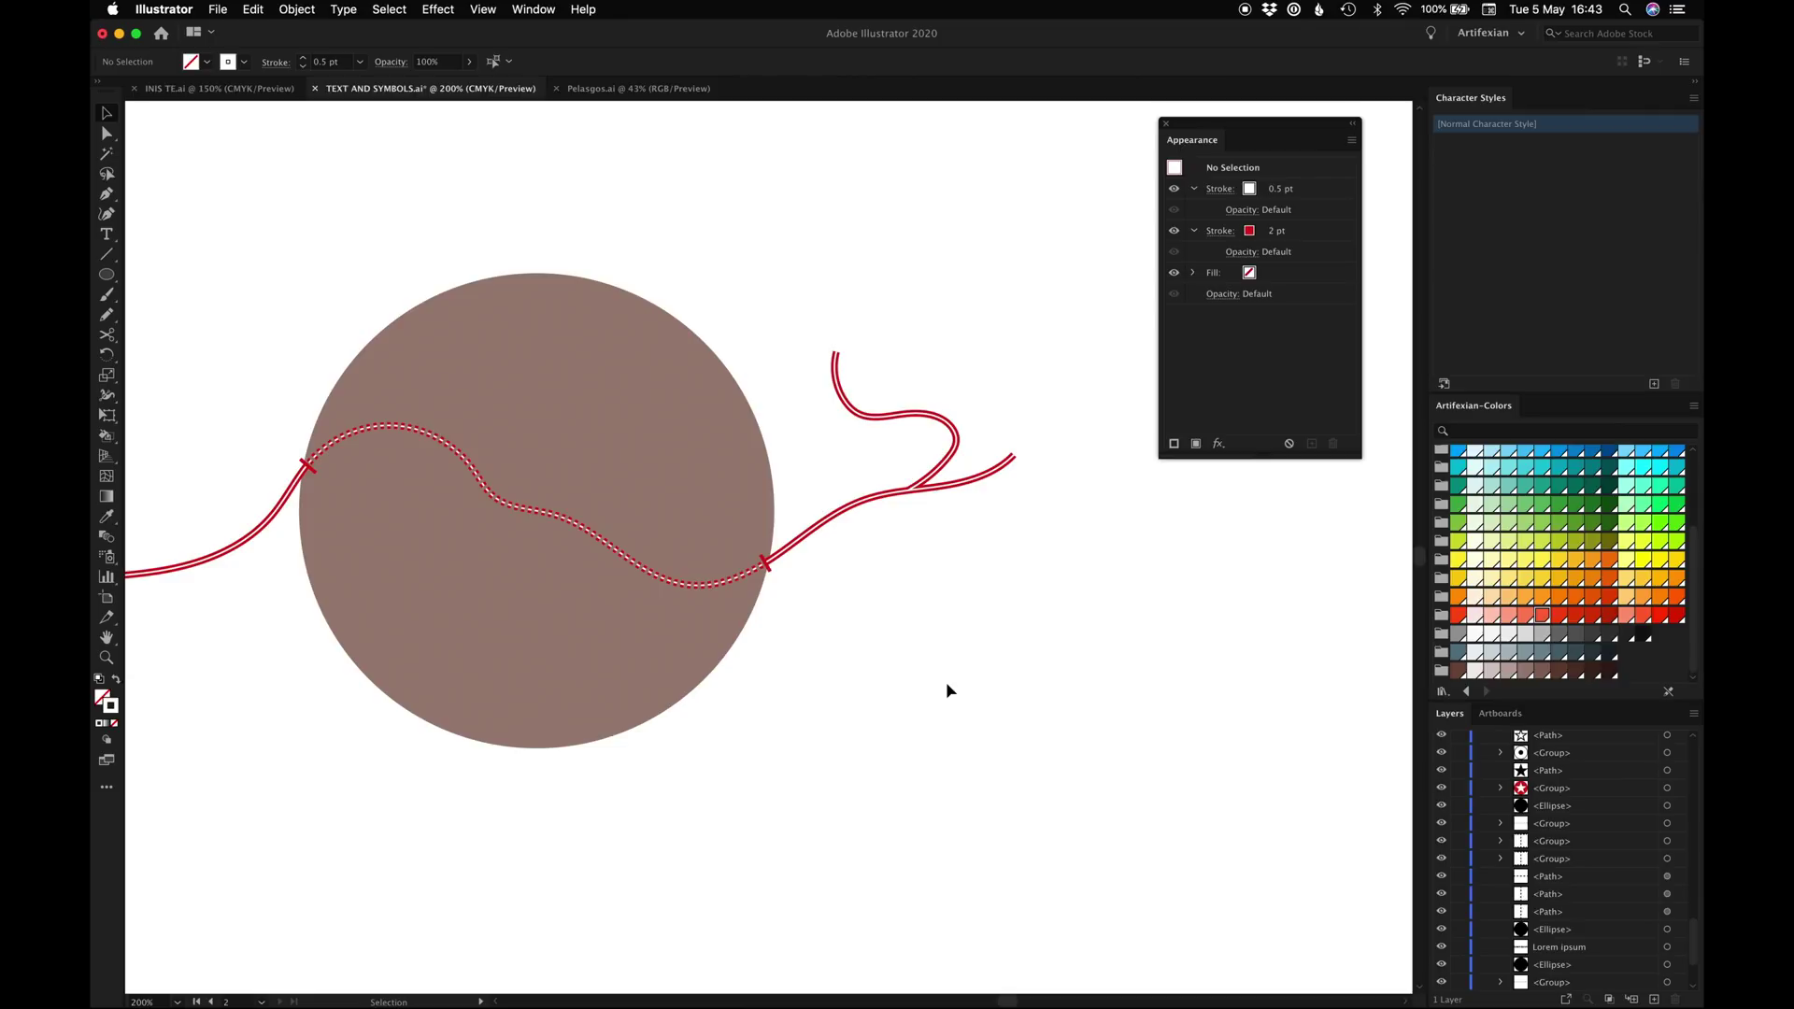
scroll(946, 690, "up", 4)
key("n")
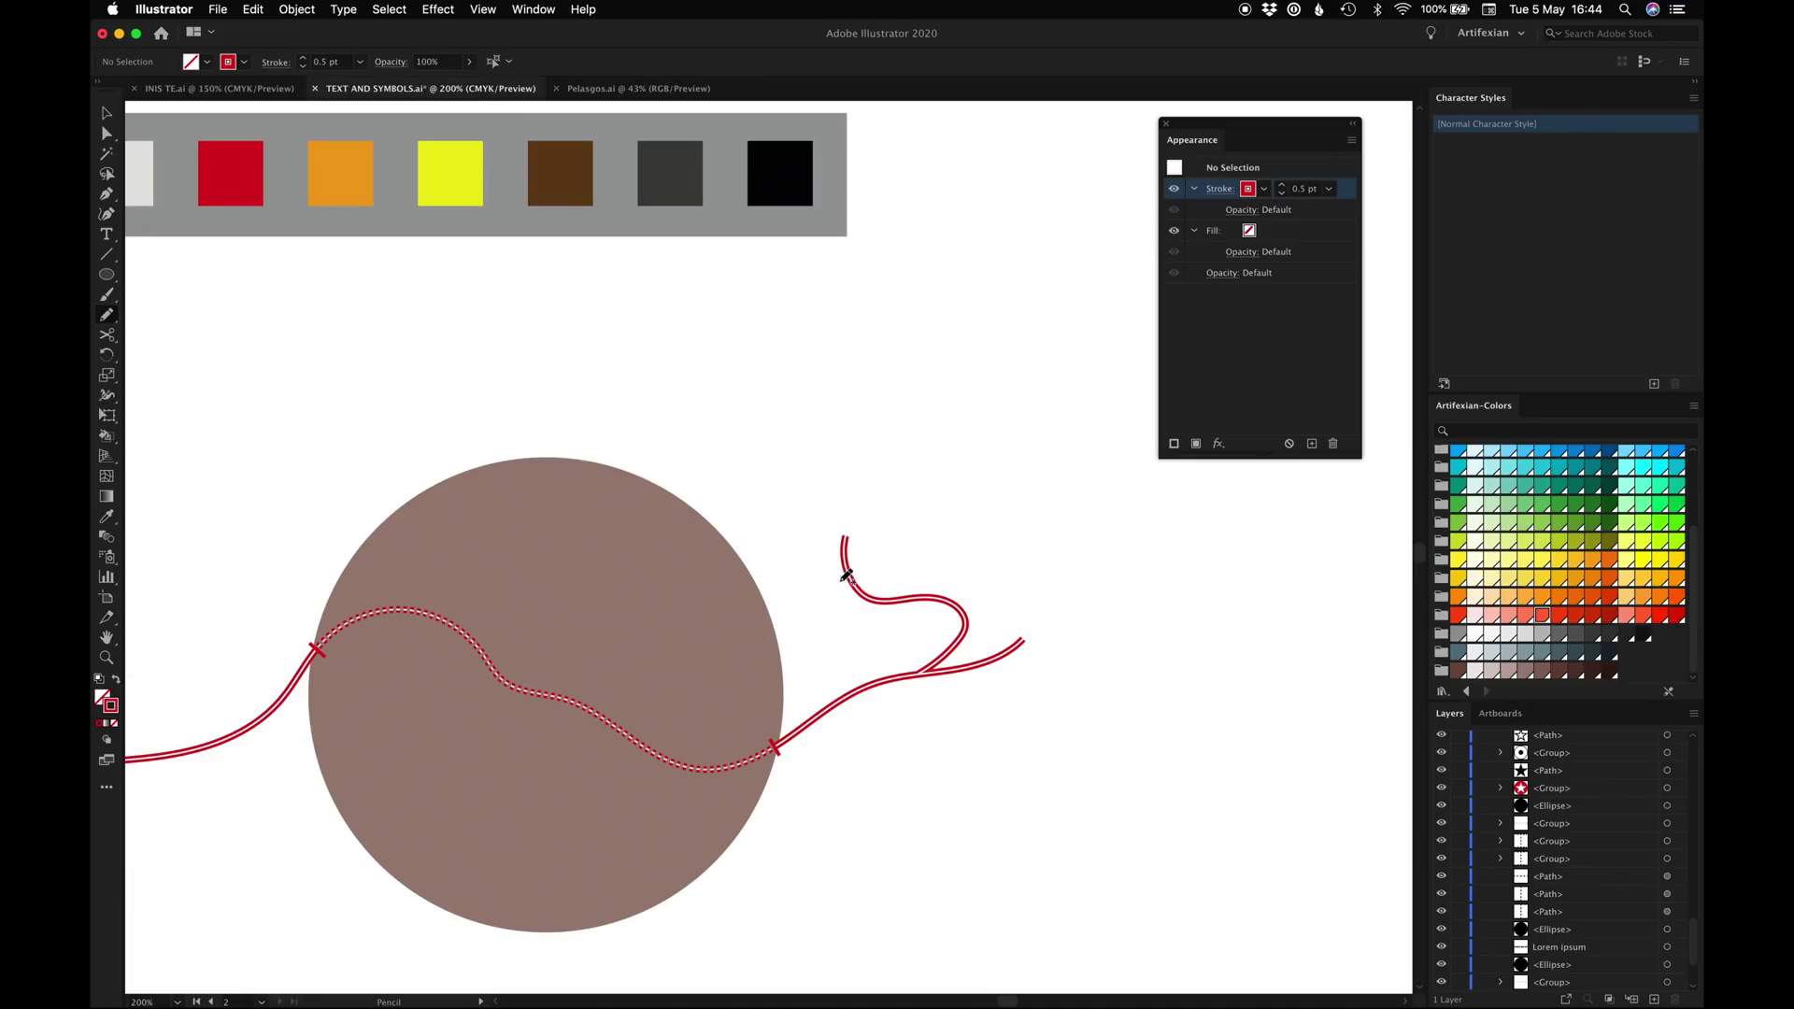
mouse_move(821, 612)
left_mouse_down()
mouse_move(910, 564)
mouse_move(968, 508)
mouse_move(976, 461)
left_mouse_up()
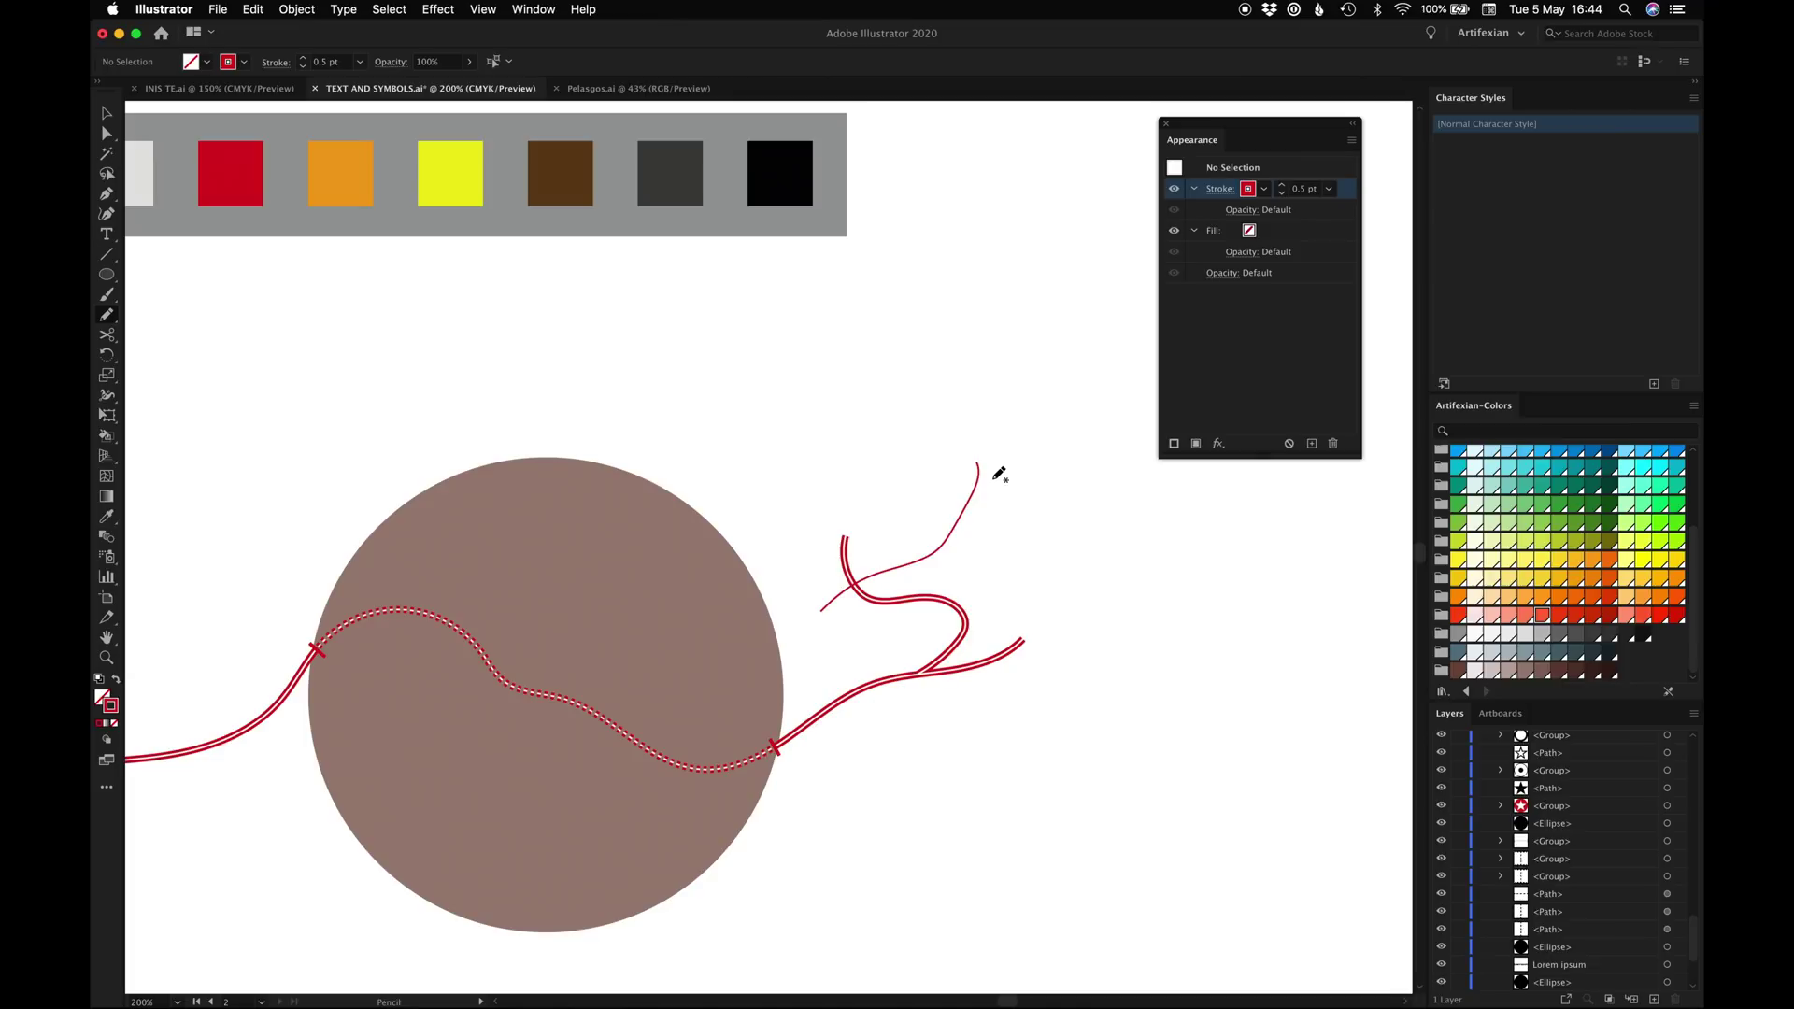
Send the thin red road behind the double-lined branch where the two cross
key("z")
left_click_drag(811, 564, 924, 630)
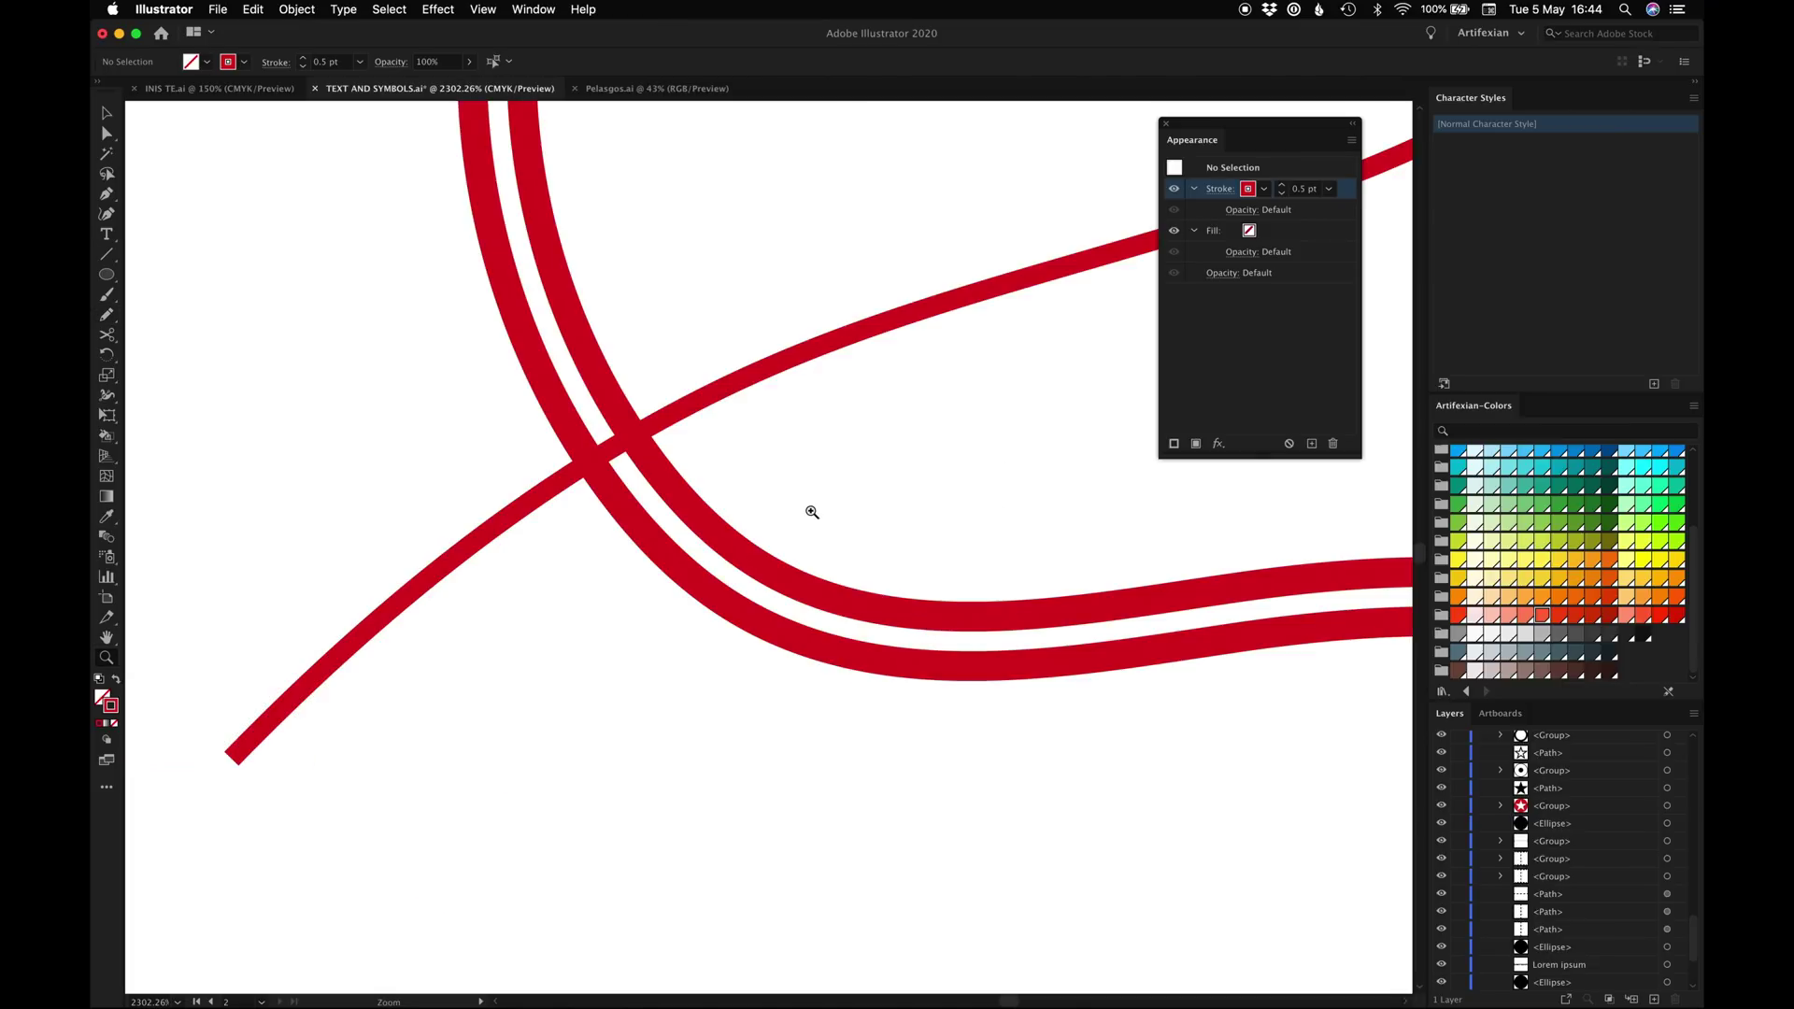
key("v")
left_click(702, 406)
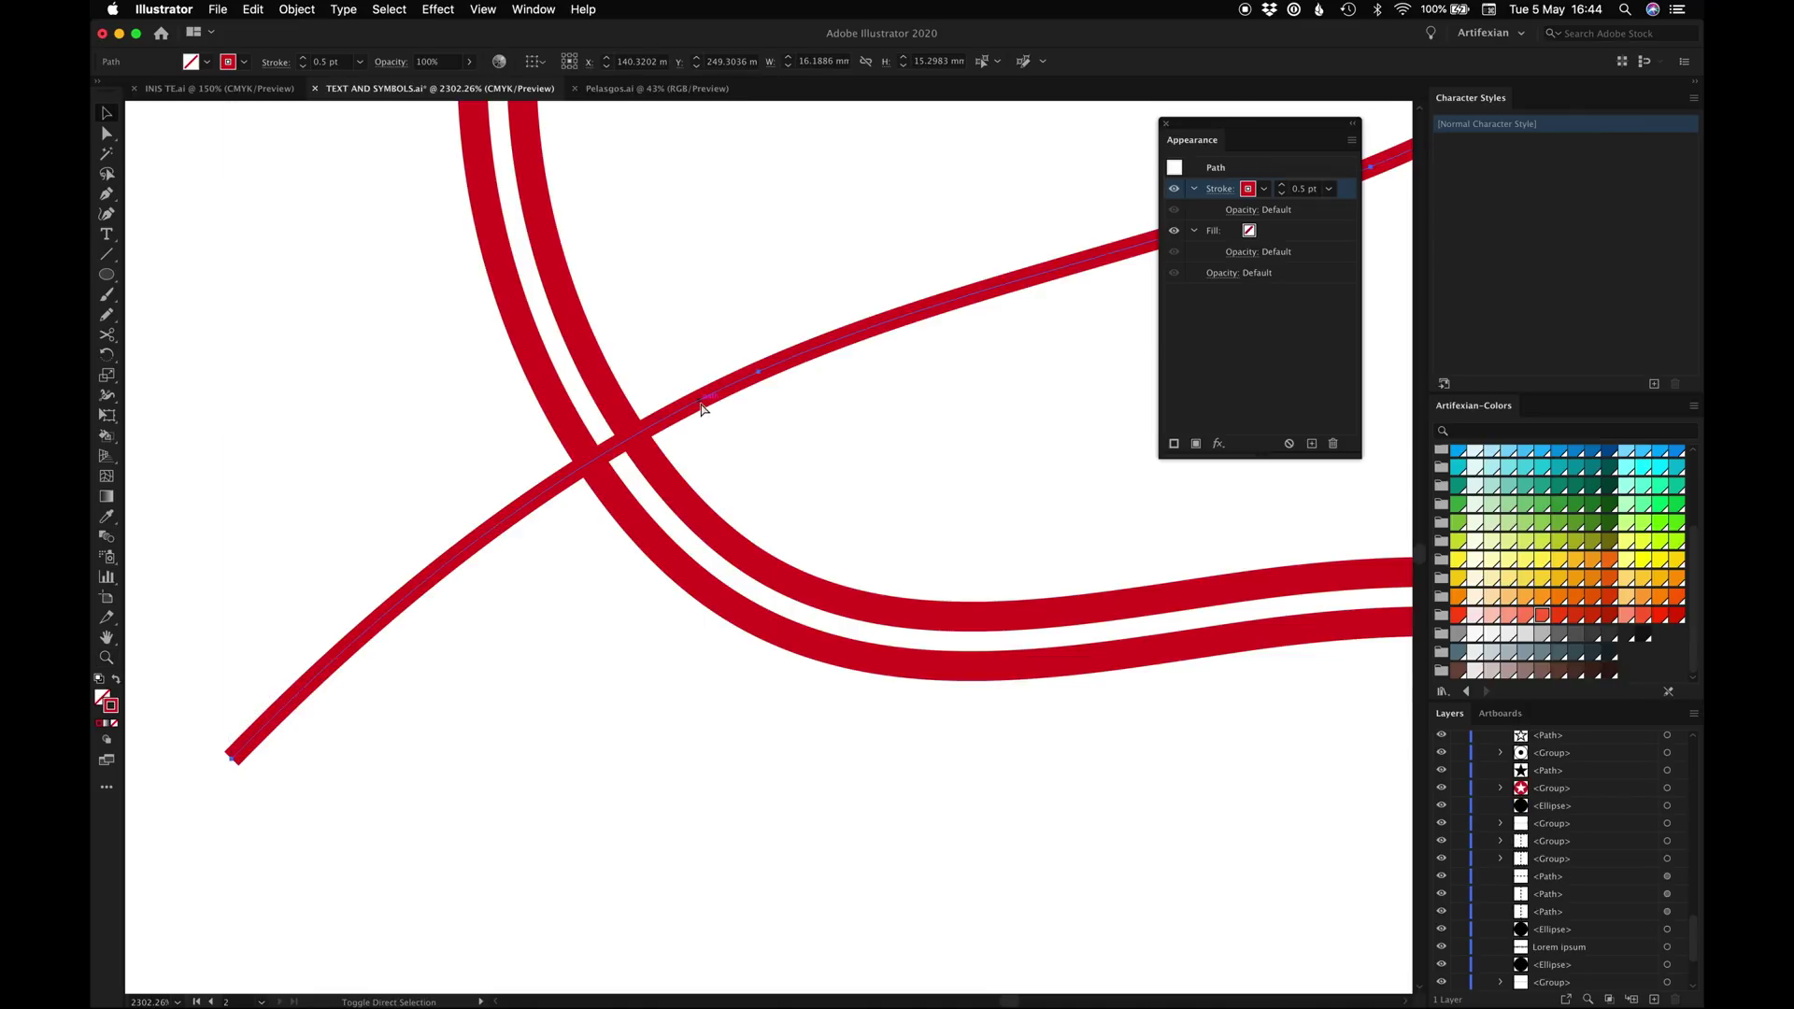
left_click(542, 504)
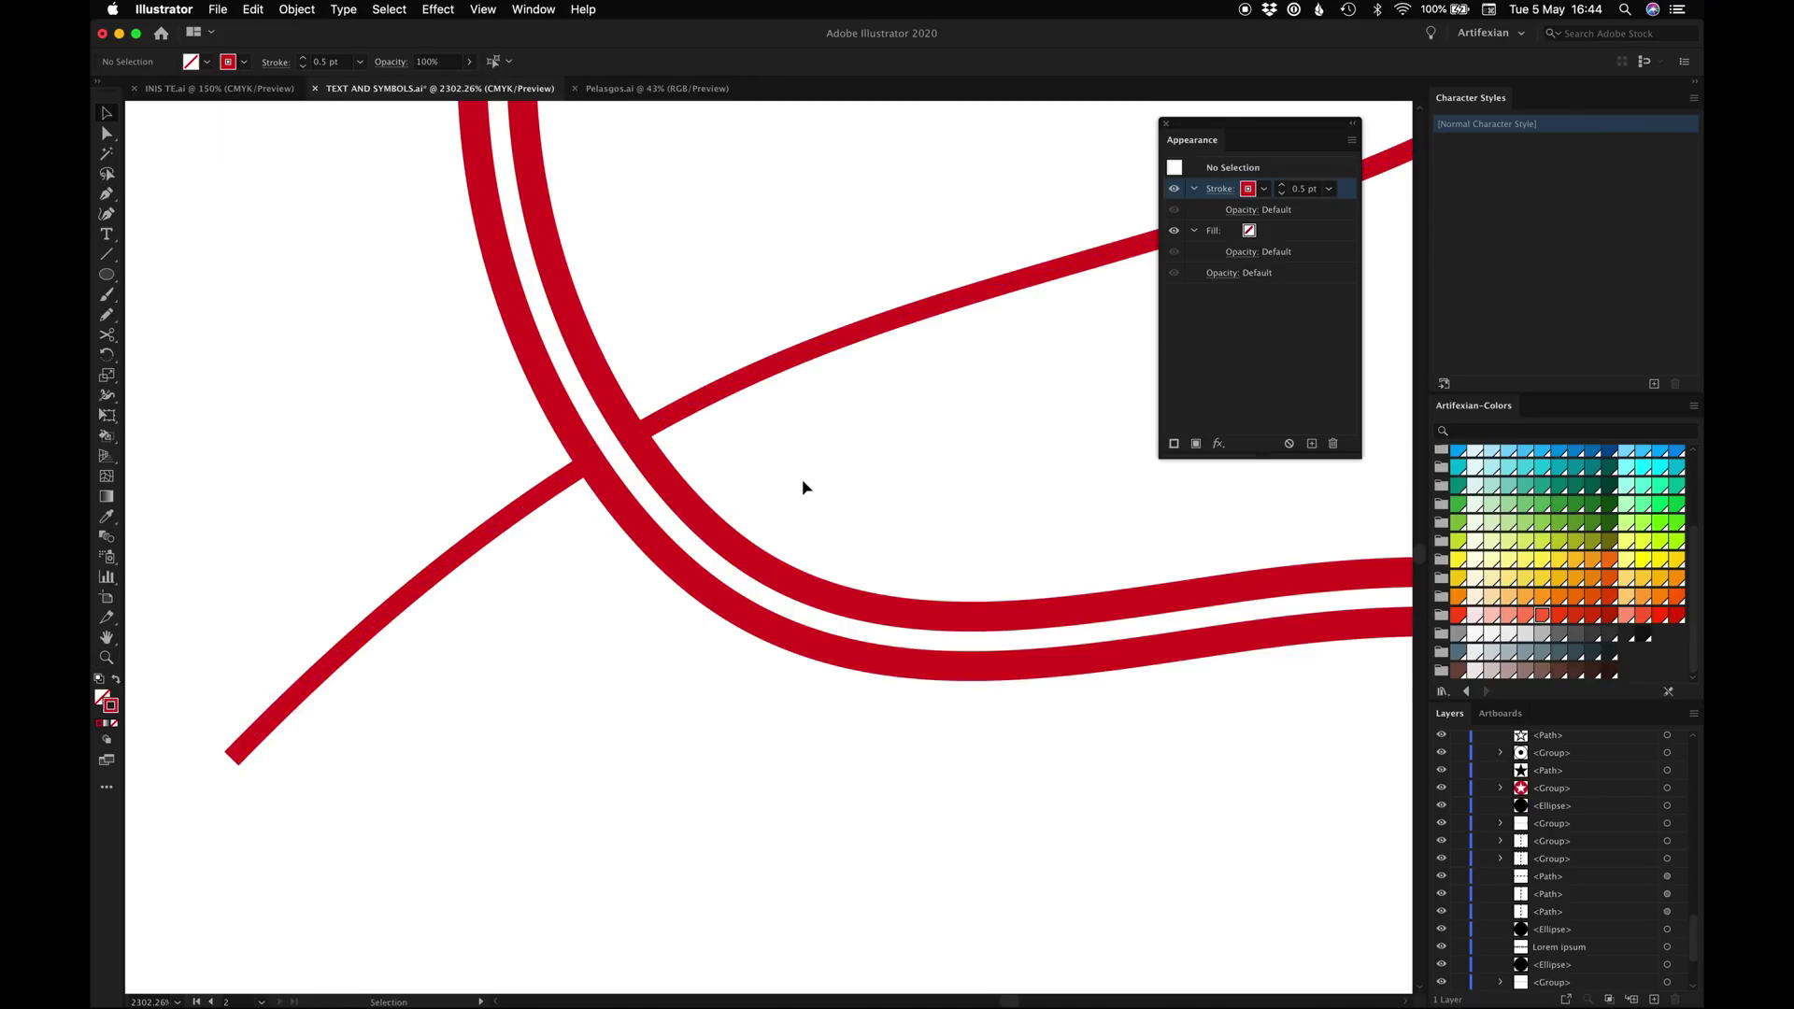
Check the whole road drawing and the Transport legend in the INIS TE.ai document
key("super+minus")
key("super+minus")
key("super+minus")
key("super+minus")
key("super+minus")
key("super+minus")
key("super+minus")
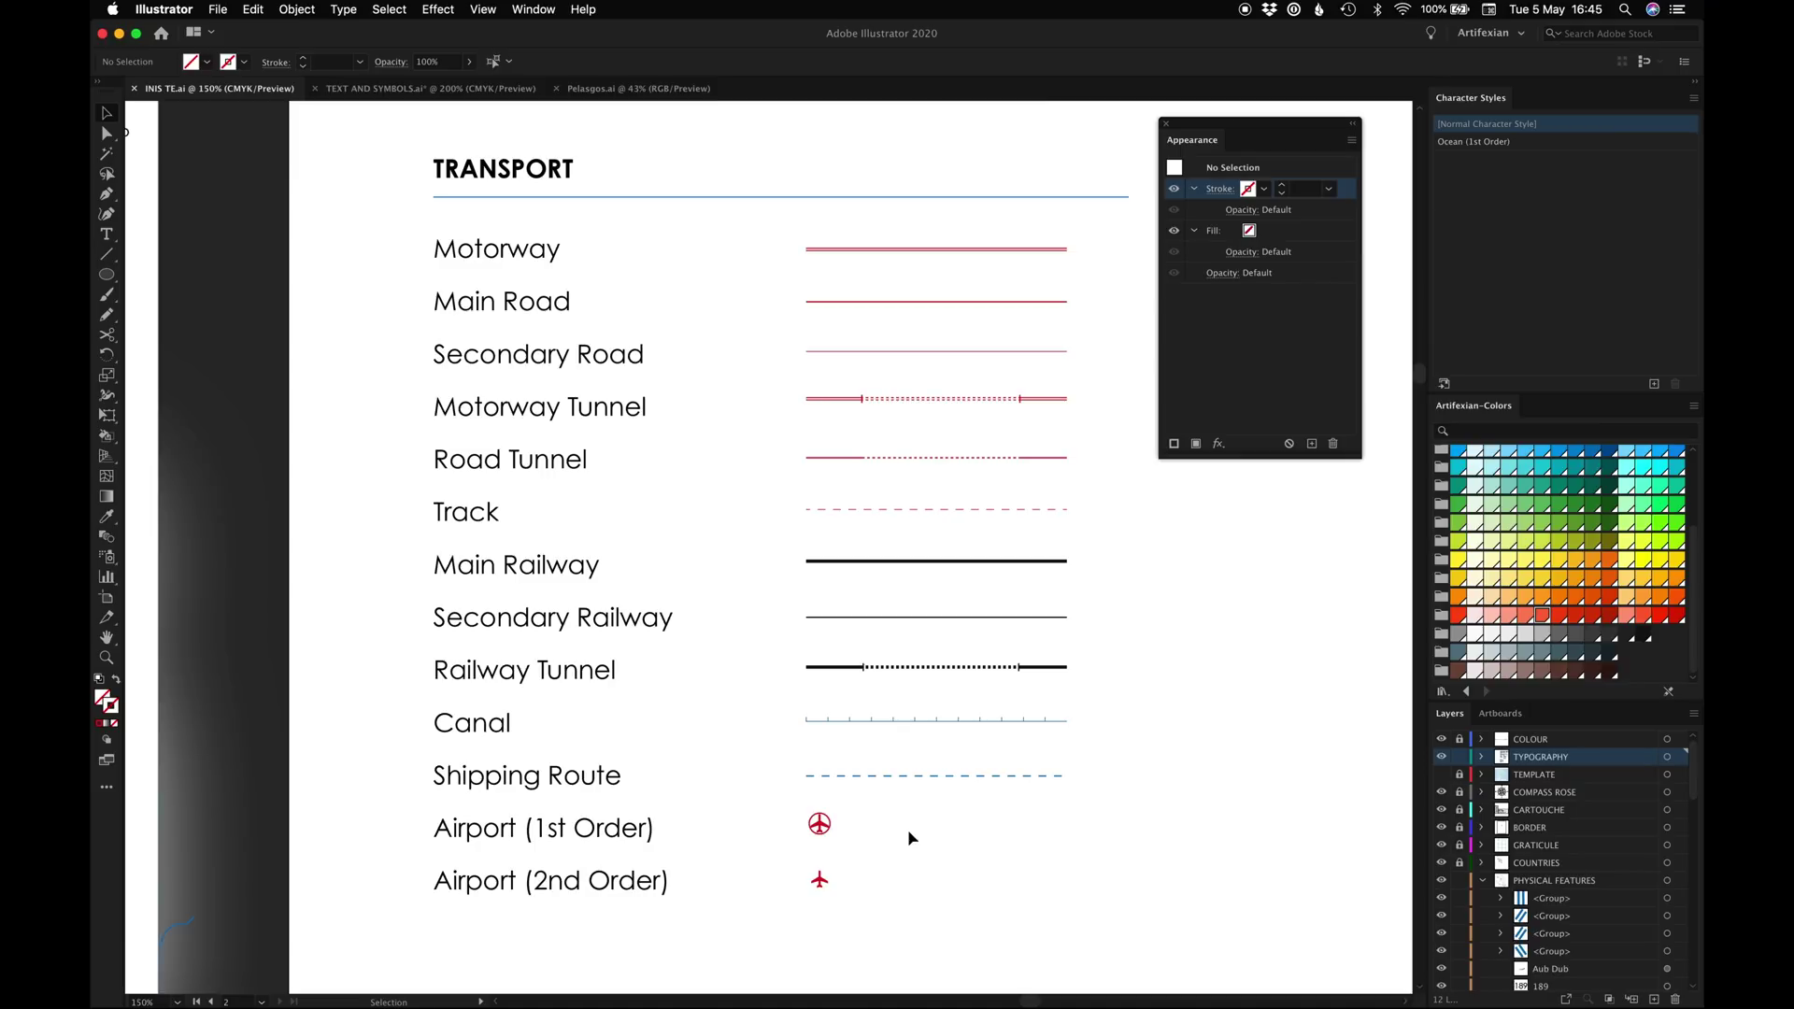
Switch to Safari and search Google for "plane symbol"
key("super+space")
type("sfar")
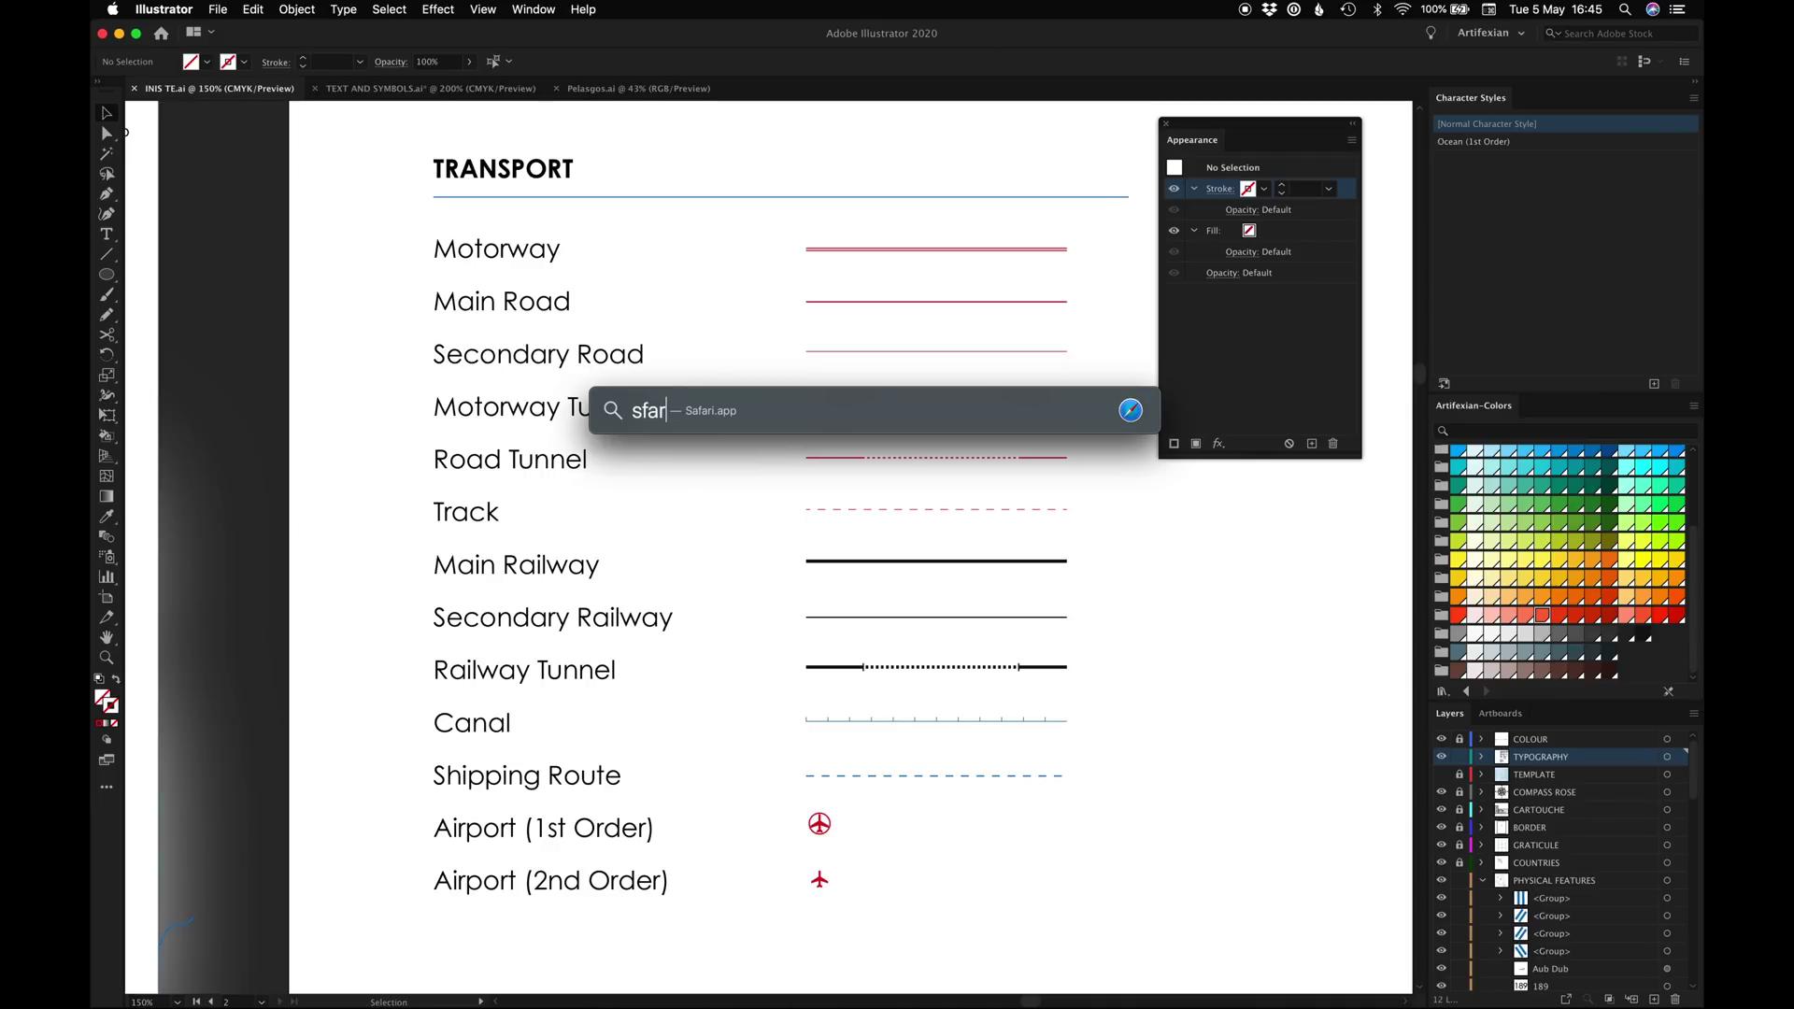
key("Return")
type("p")
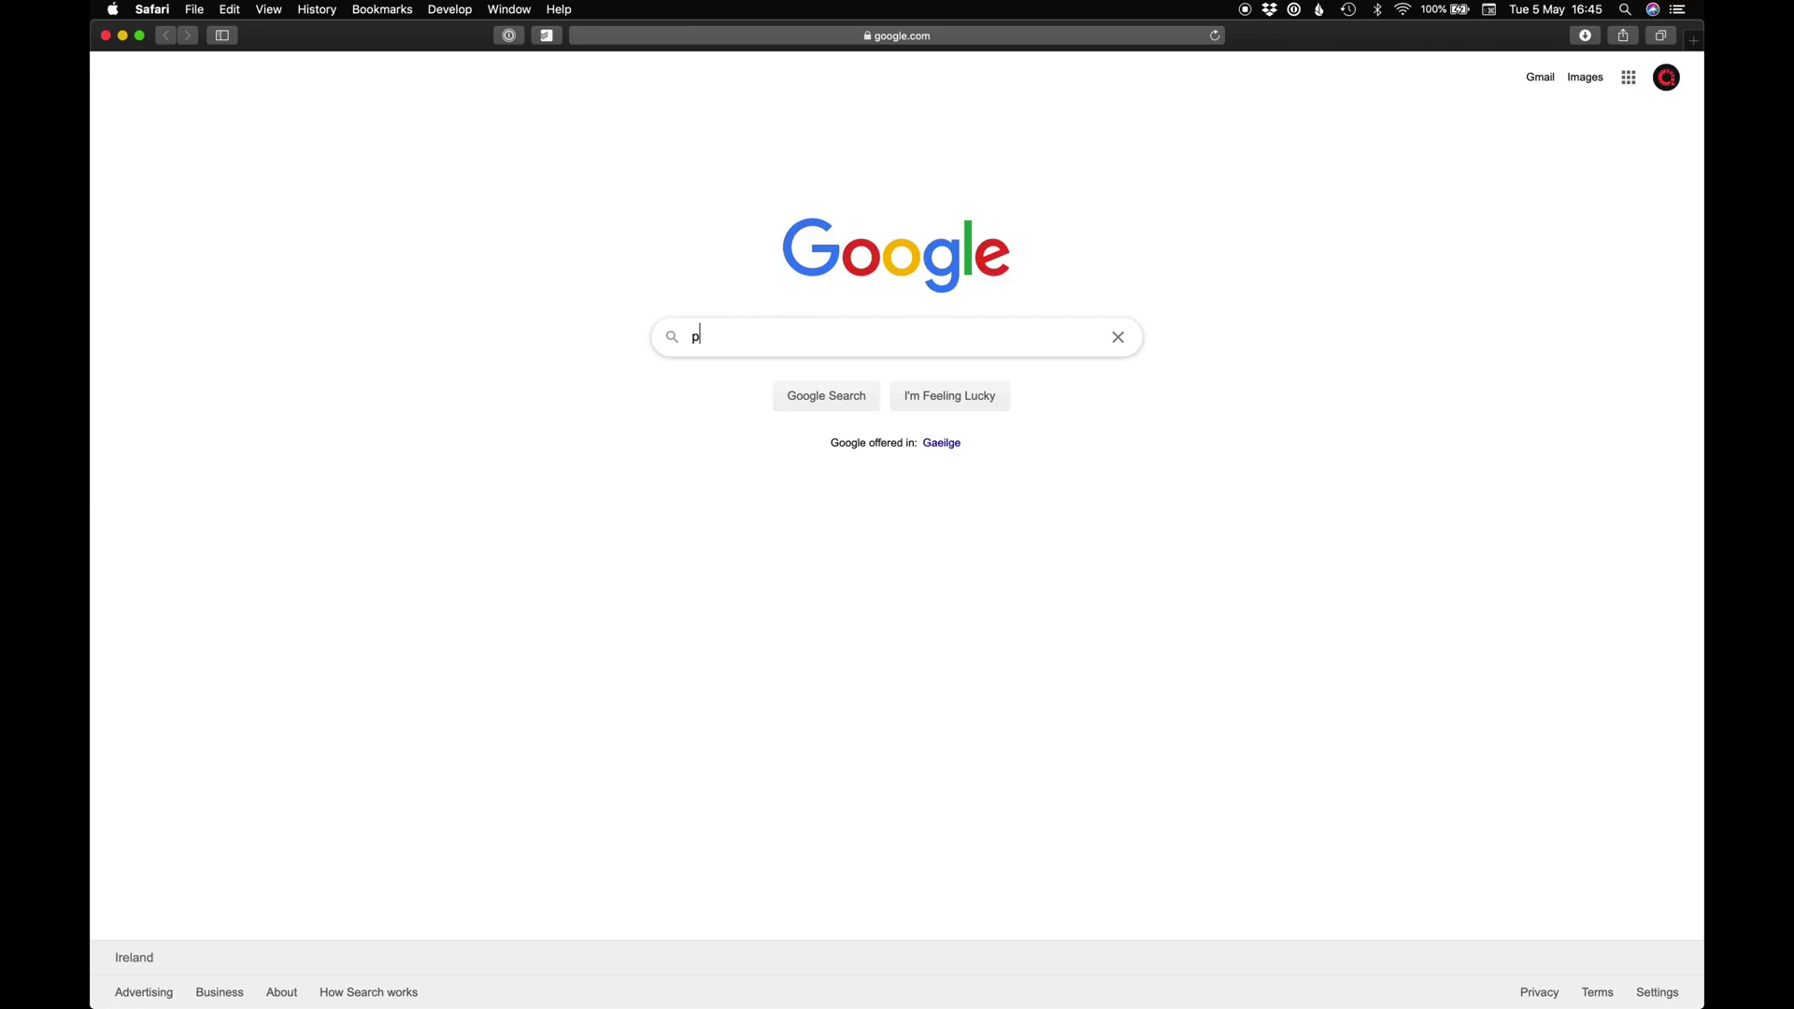
type("lane symbol")
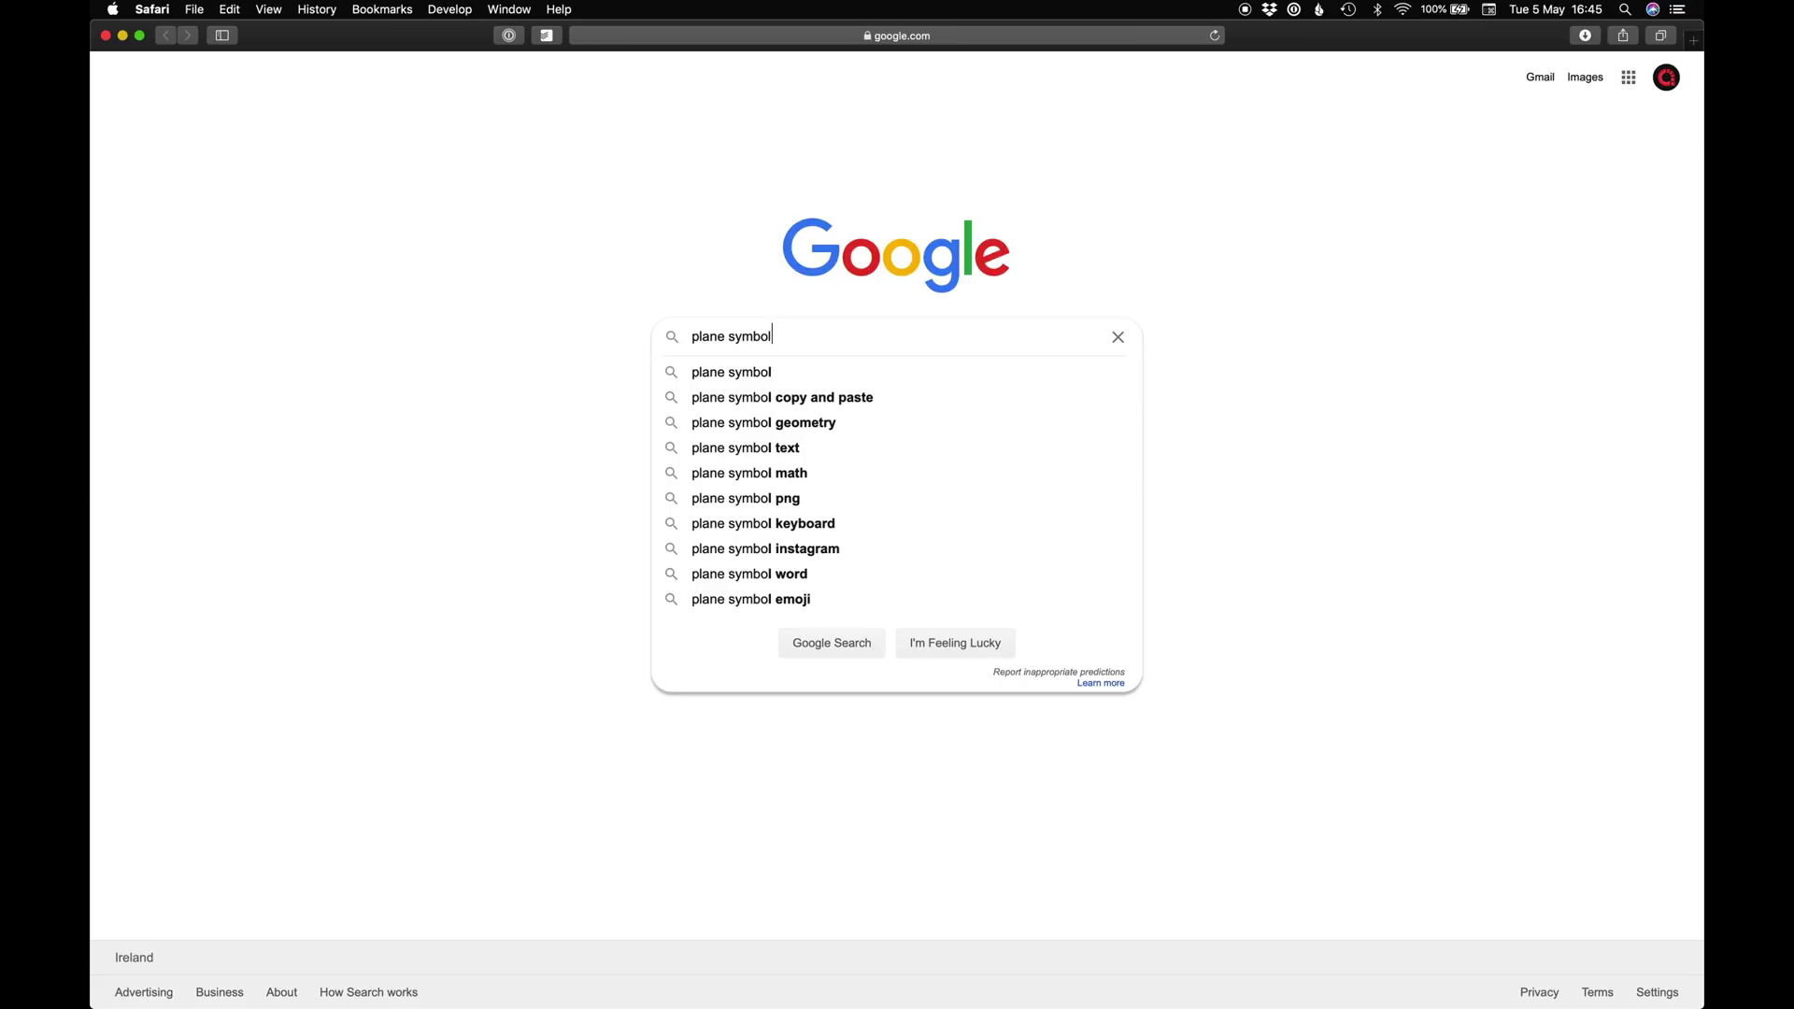
key("Return")
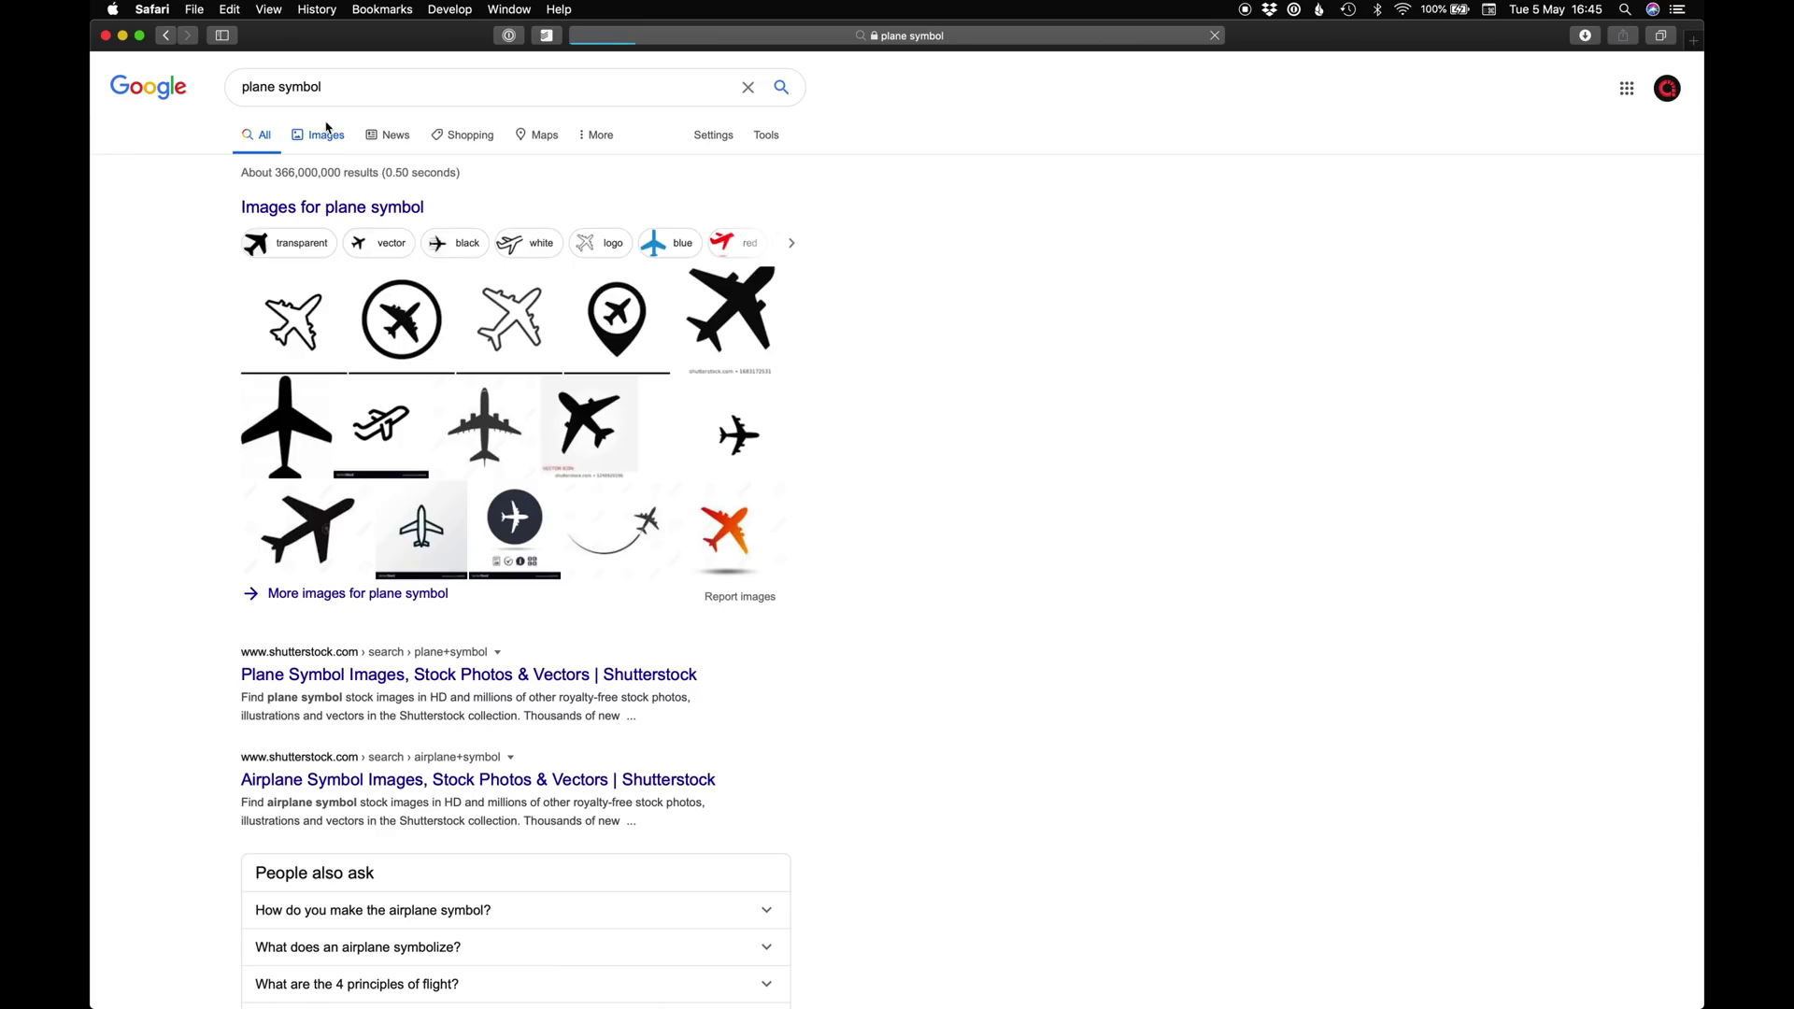
Show the image results for the plane symbol and filter them by usage rights to Labeled for Reuse
left_click(326, 131)
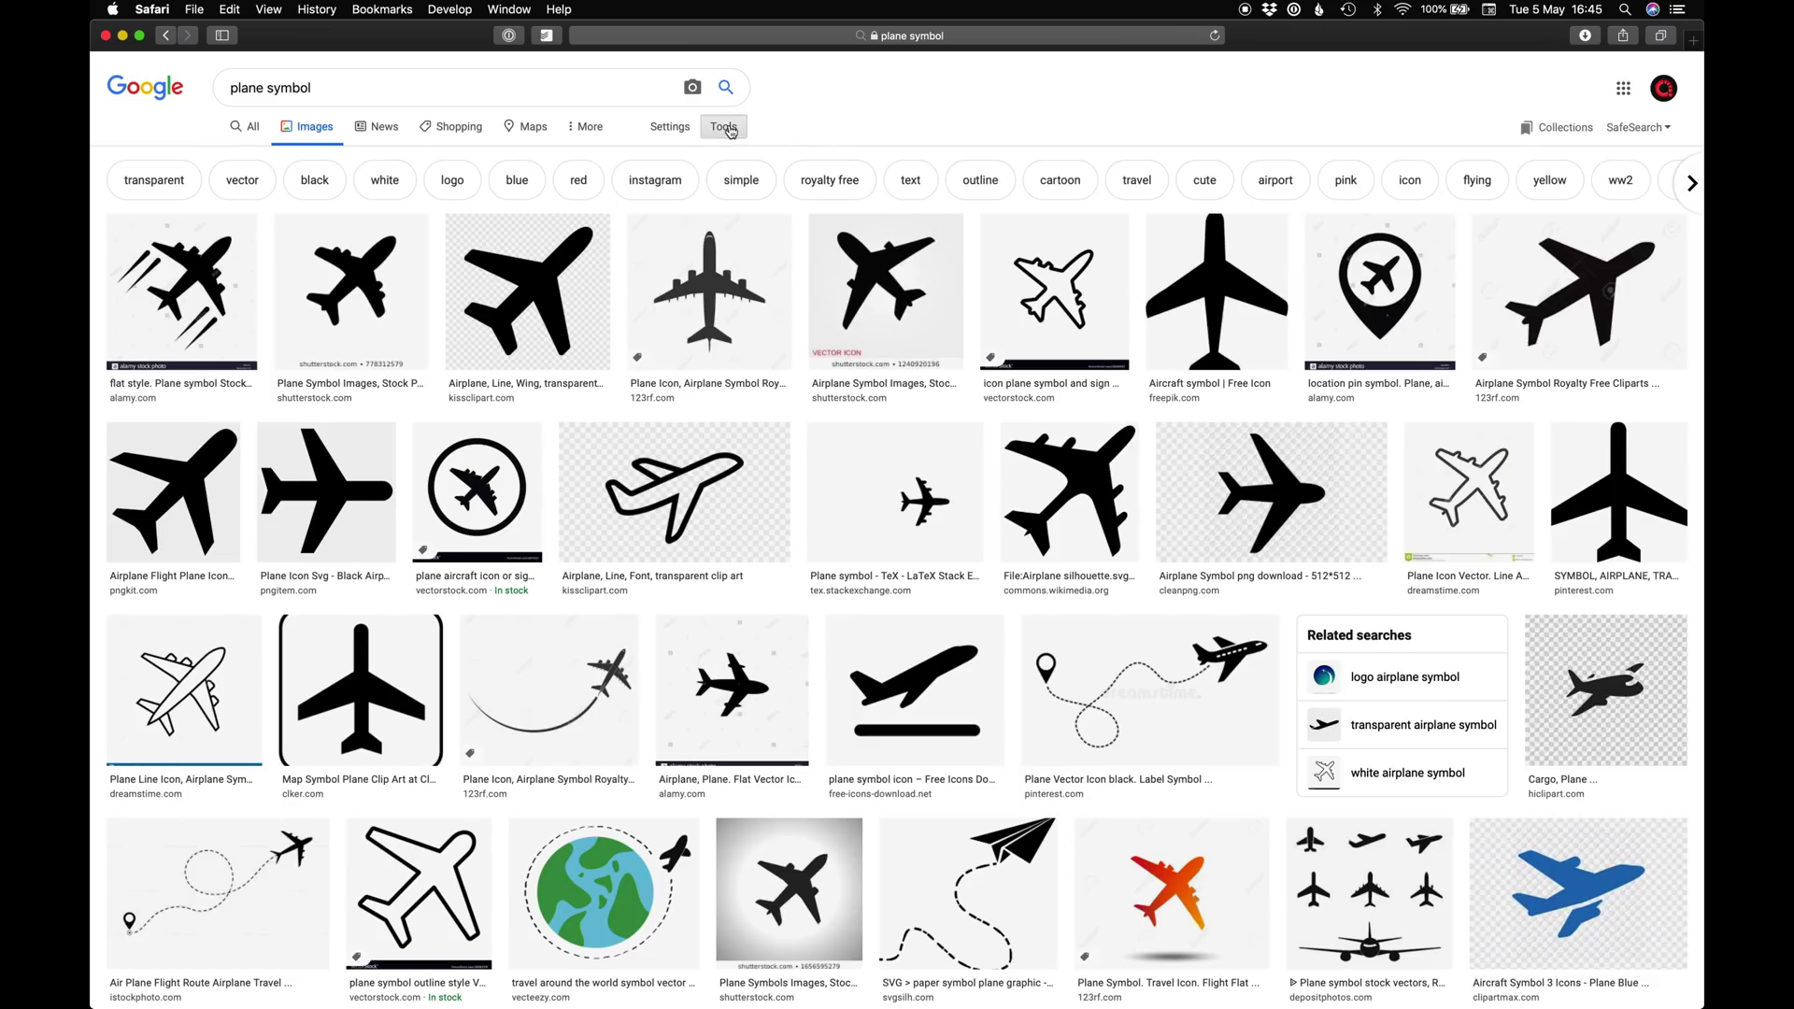
left_click(730, 131)
left_click(360, 157)
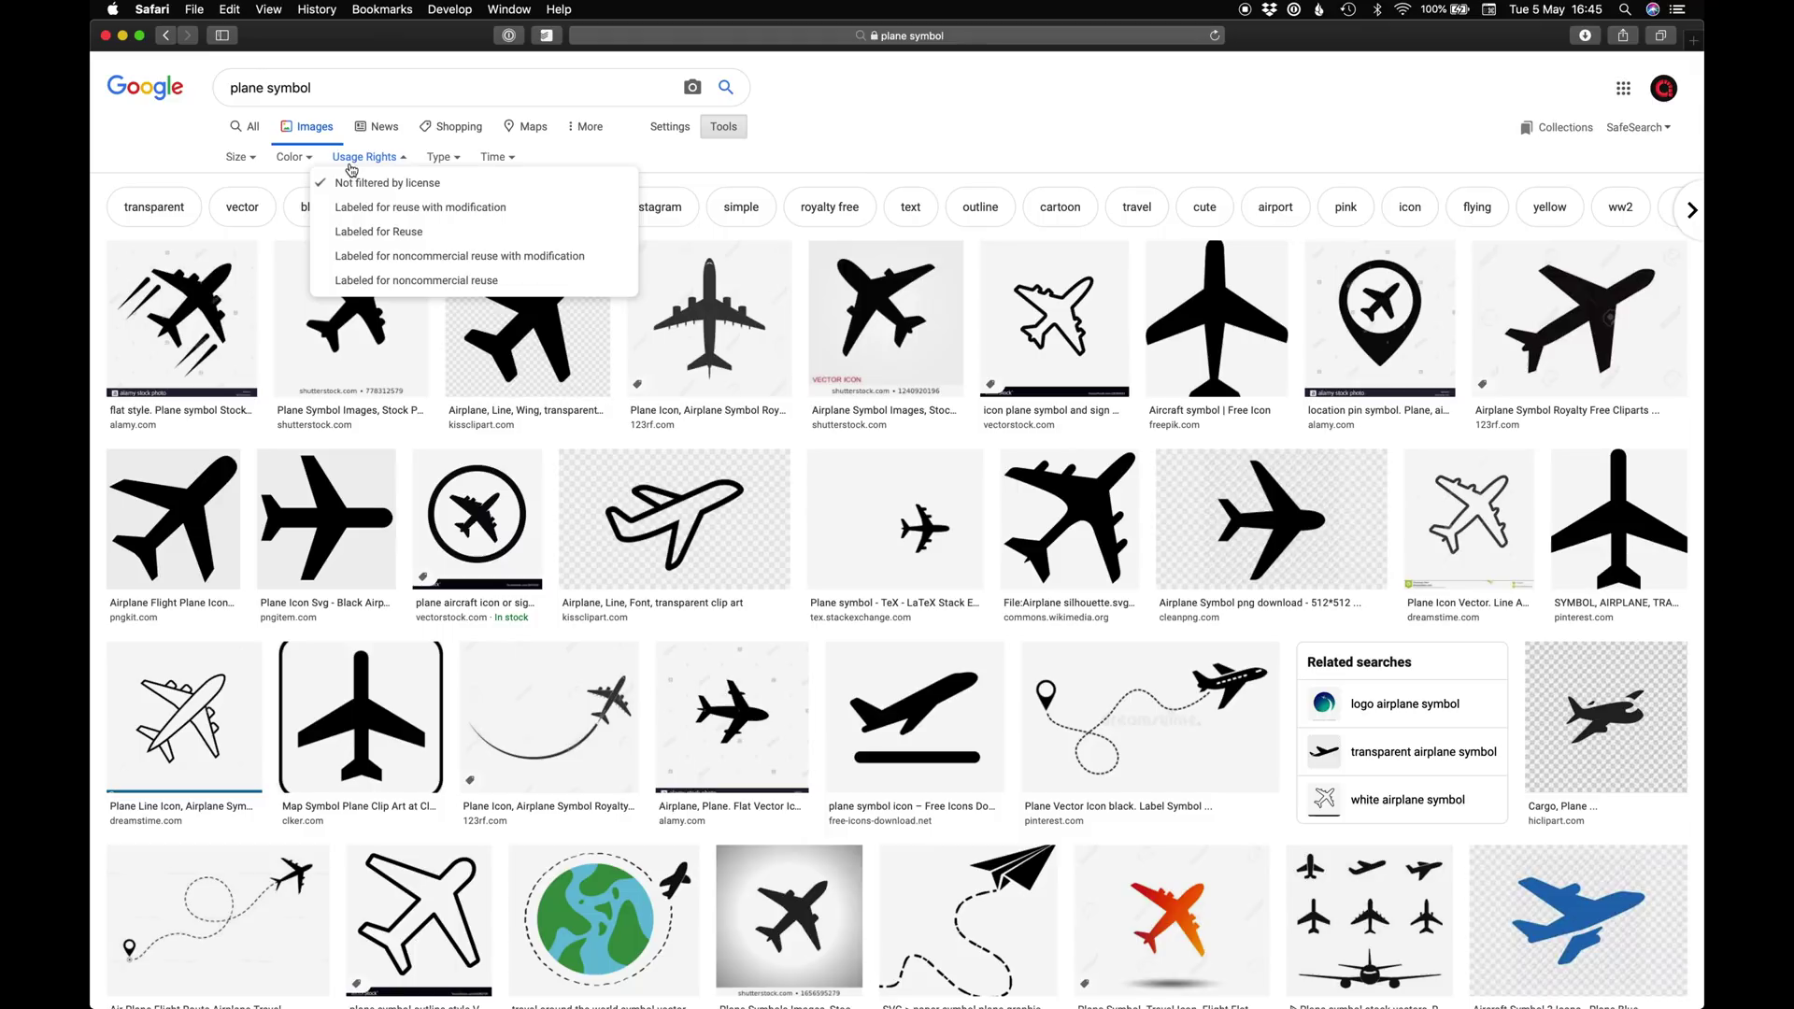
left_click(370, 230)
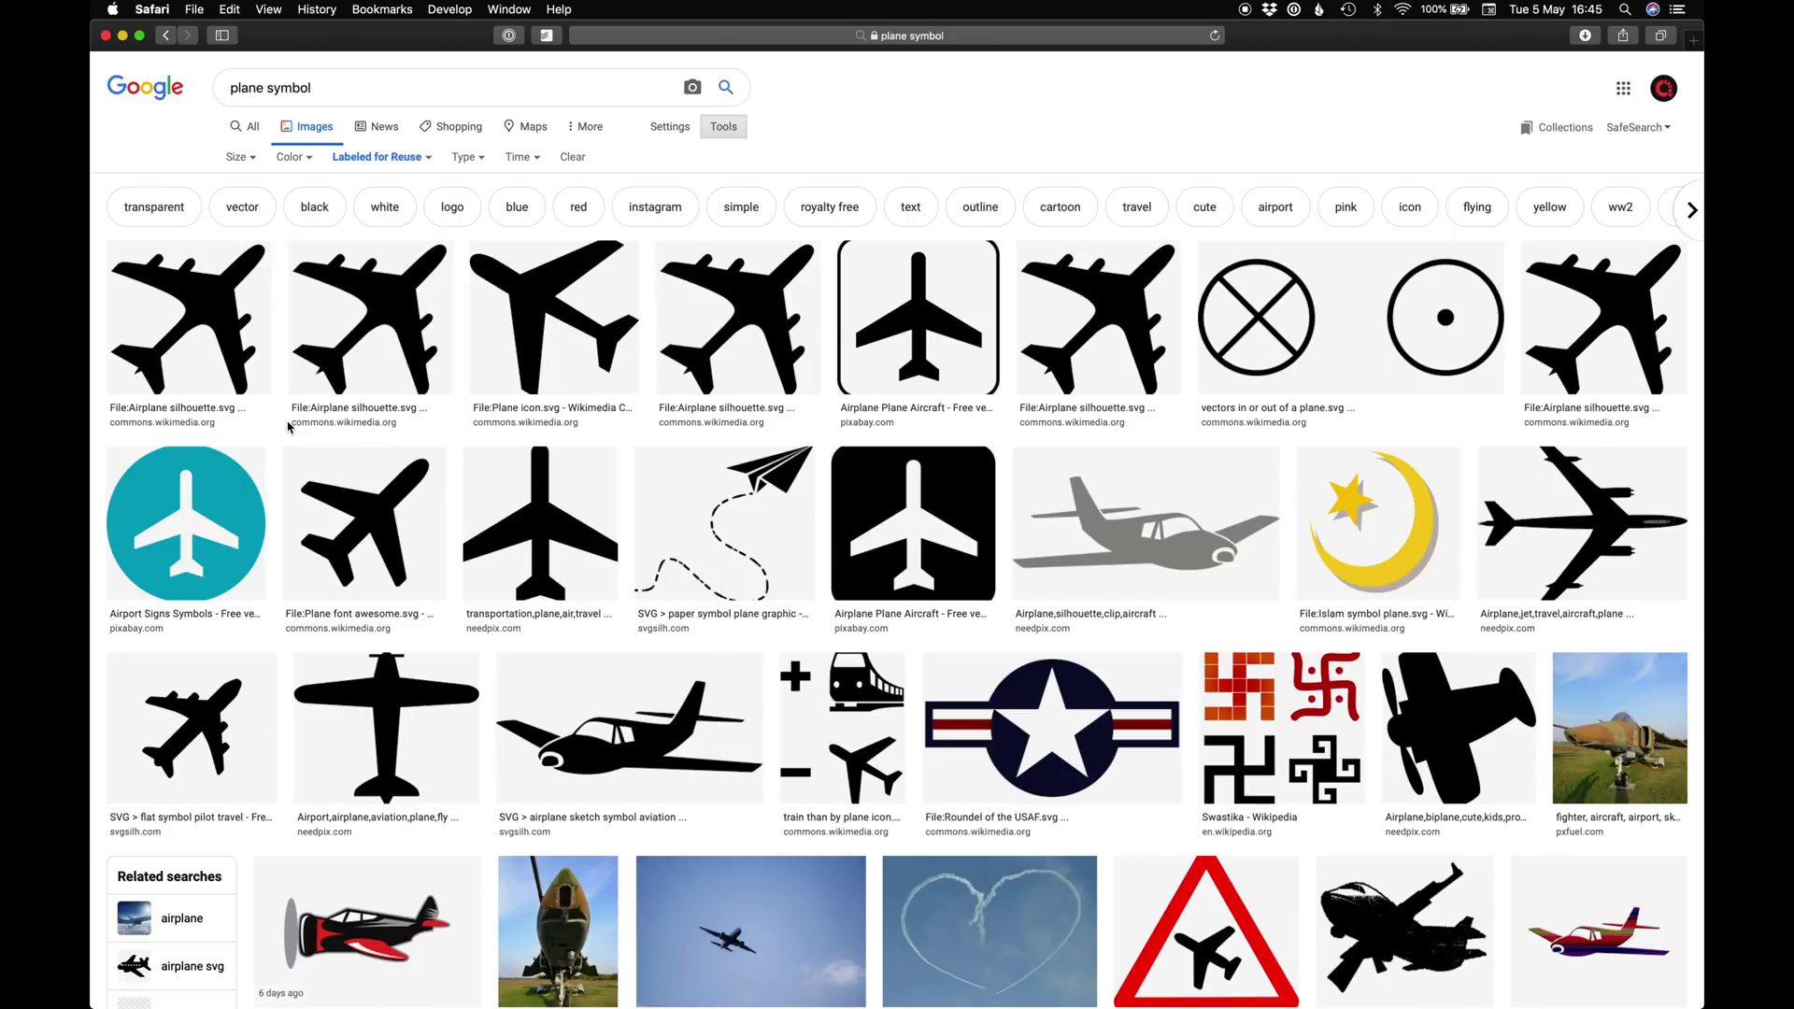
Open the Wikimedia Commons page of the first airplane silhouette and download its original SVG file
left_click(223, 383)
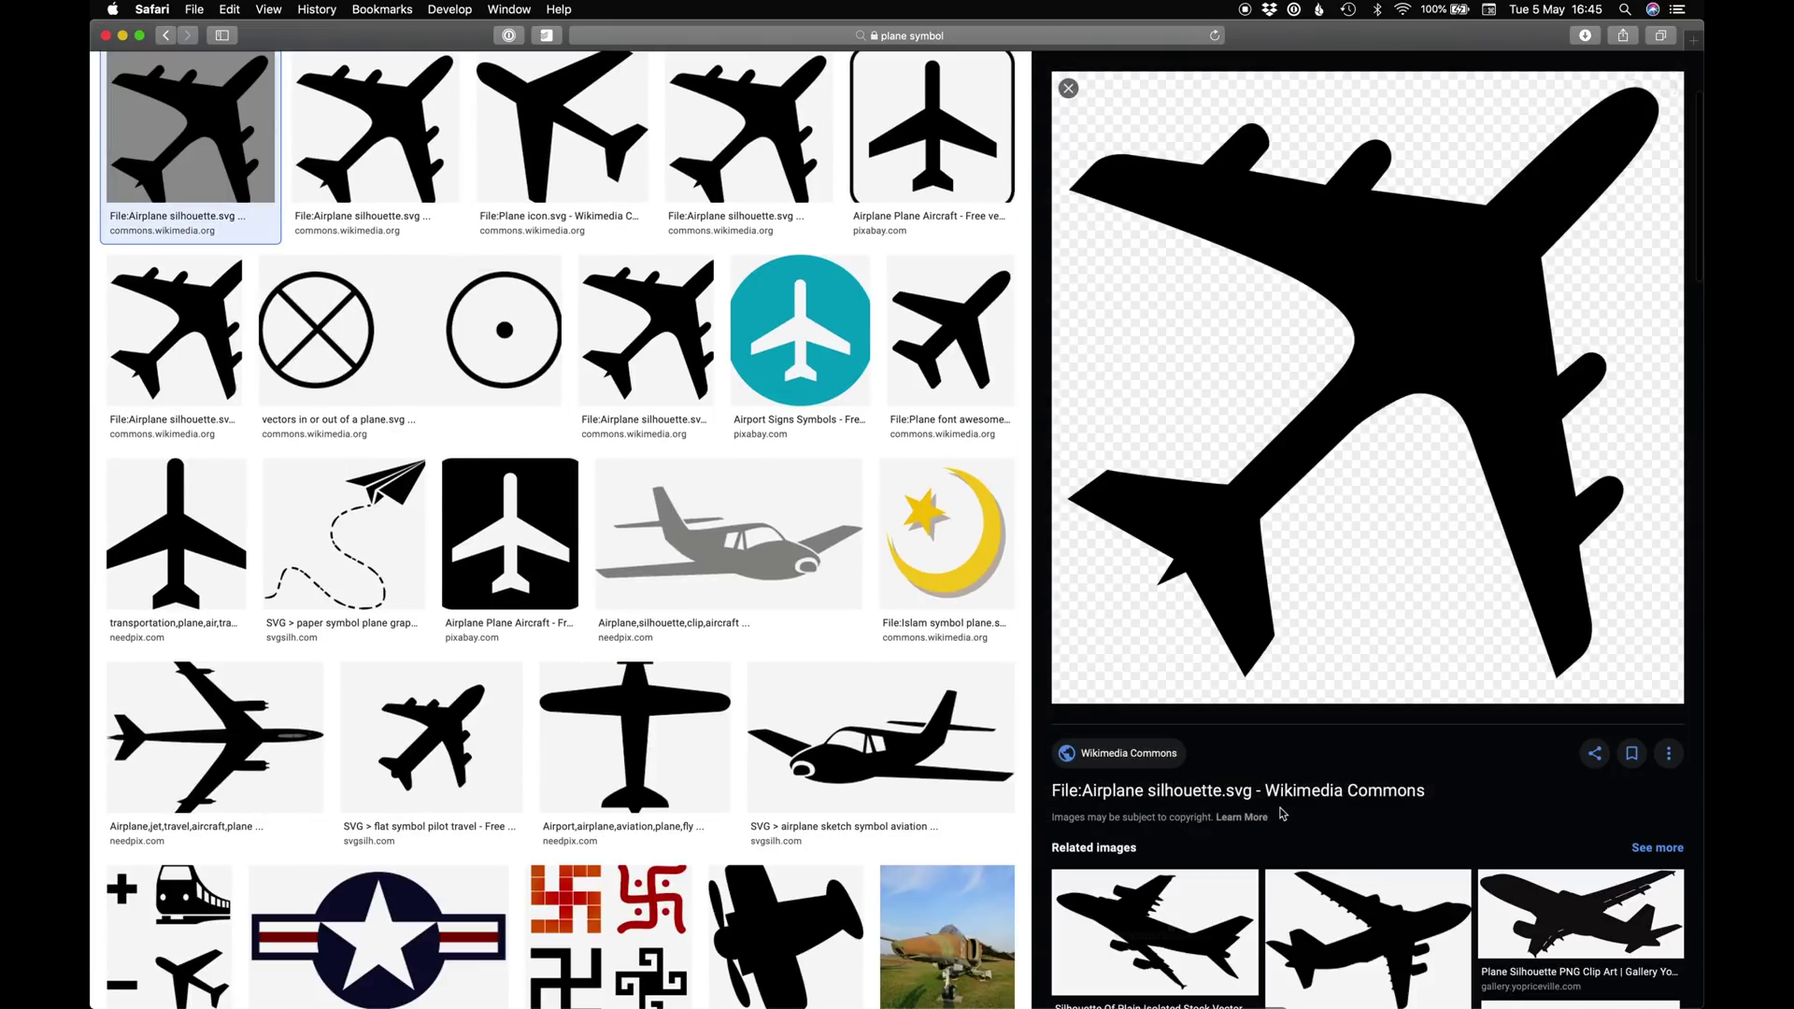
left_click(1282, 796)
right_click(292, 628)
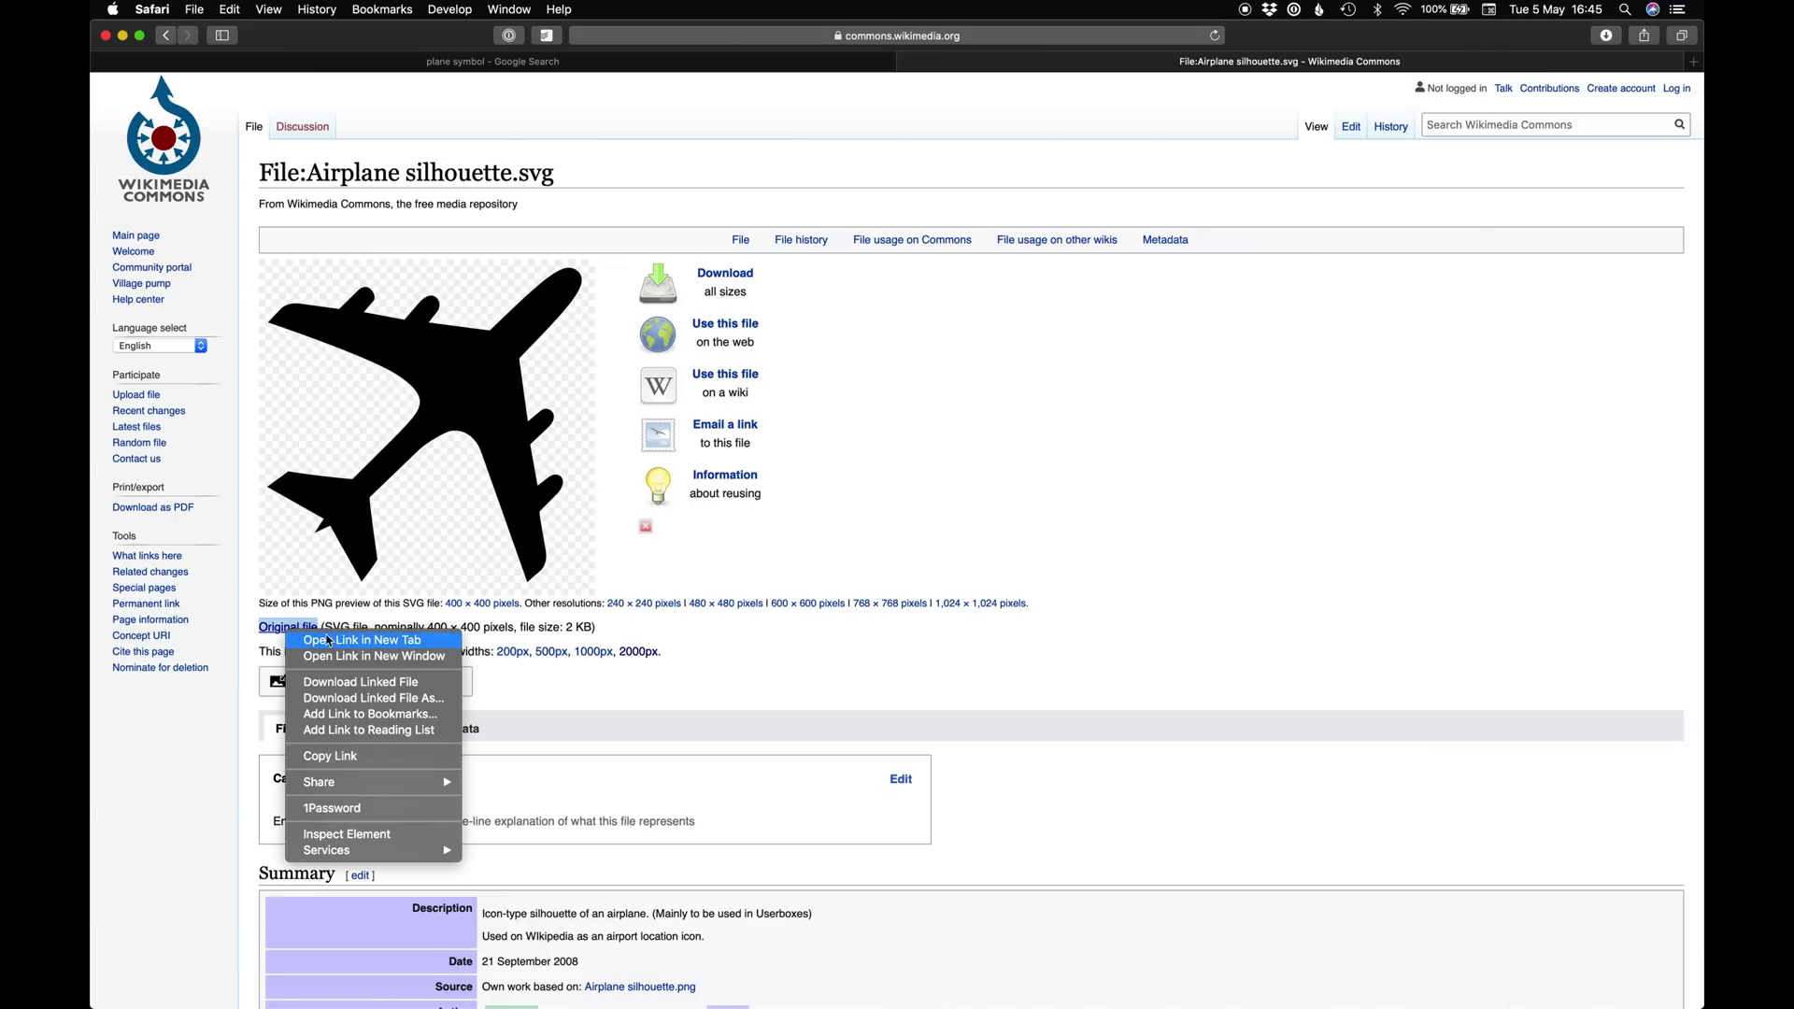
left_click(359, 683)
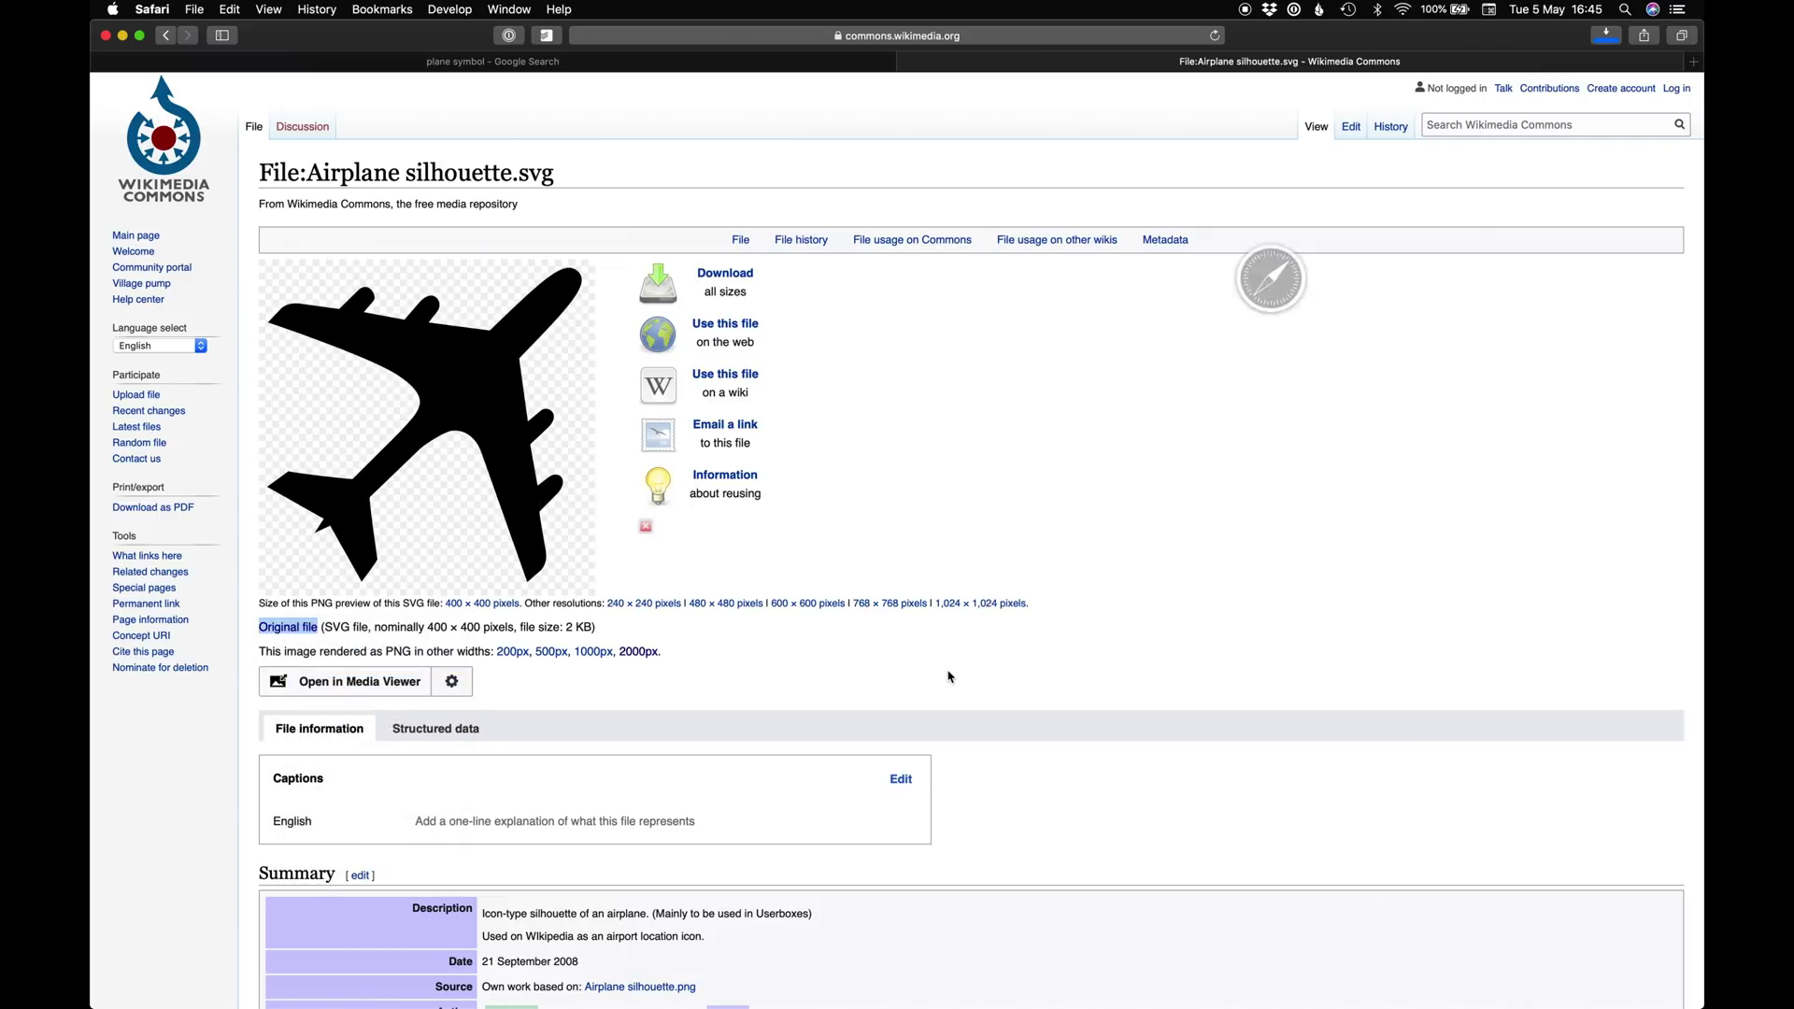
Take a screenshot of the airplane silhouette preview image
key("super+shift+4")
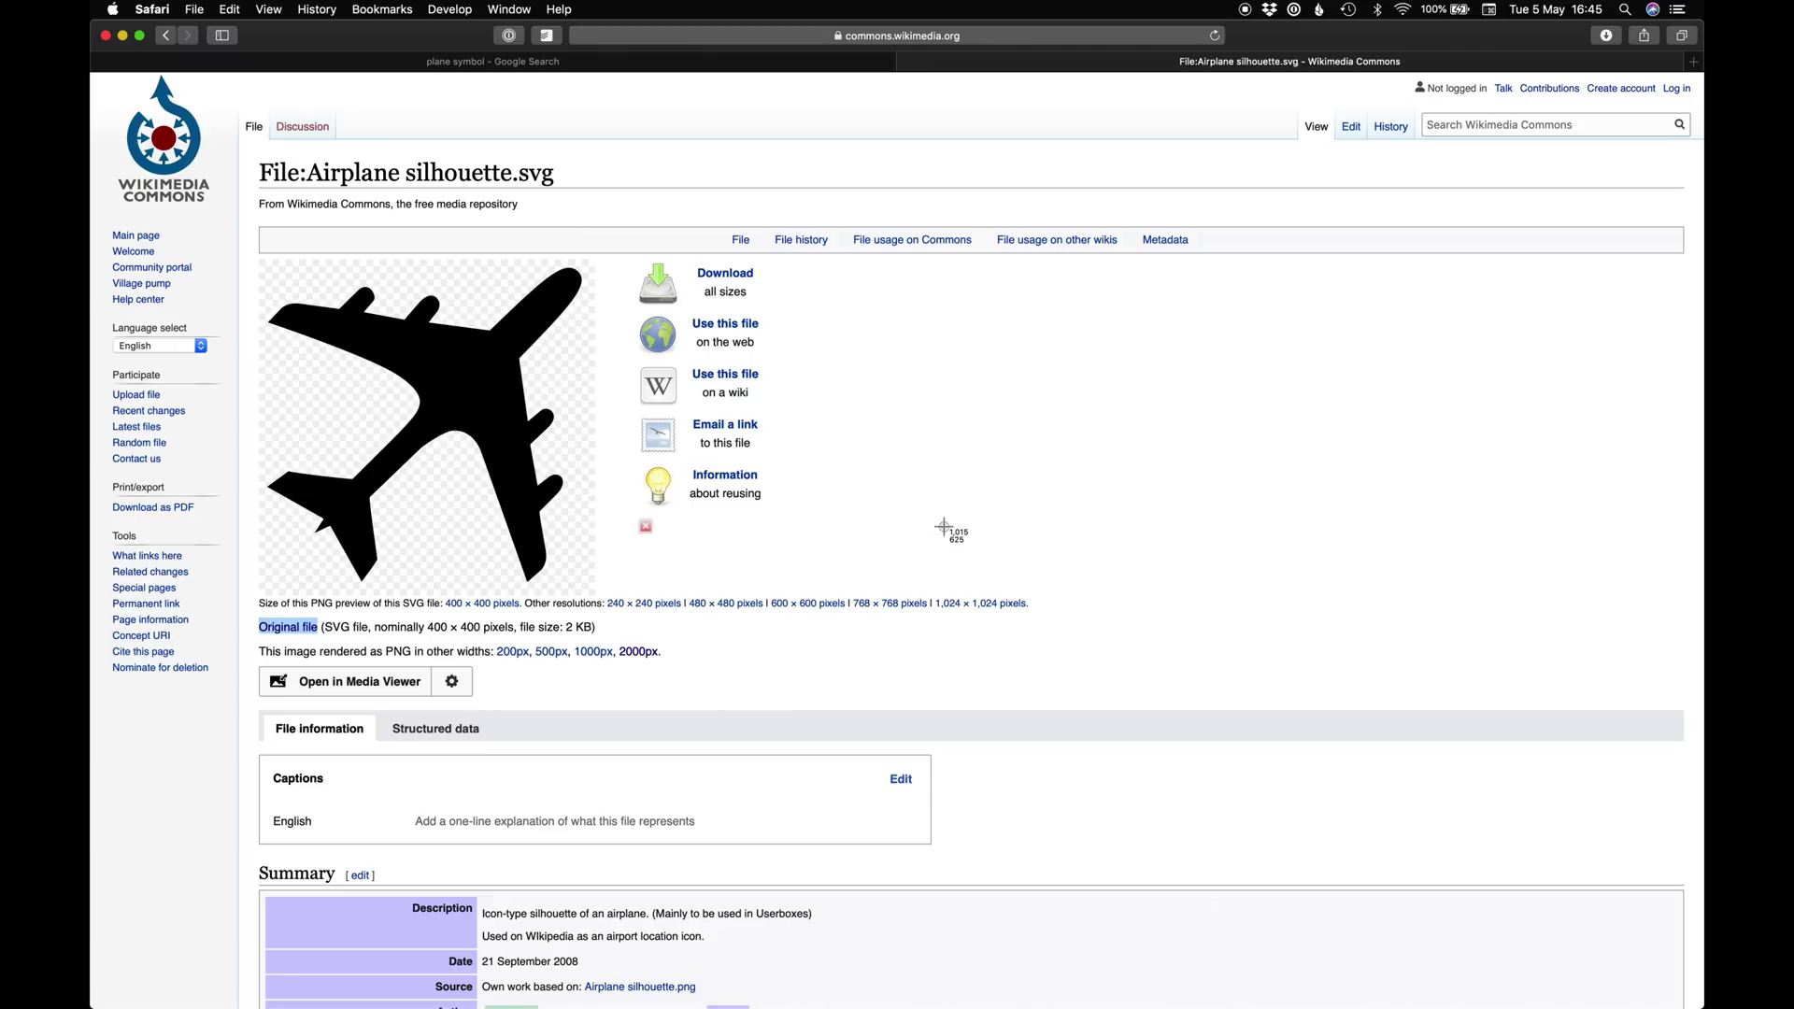
left_click_drag(257, 258, 601, 599)
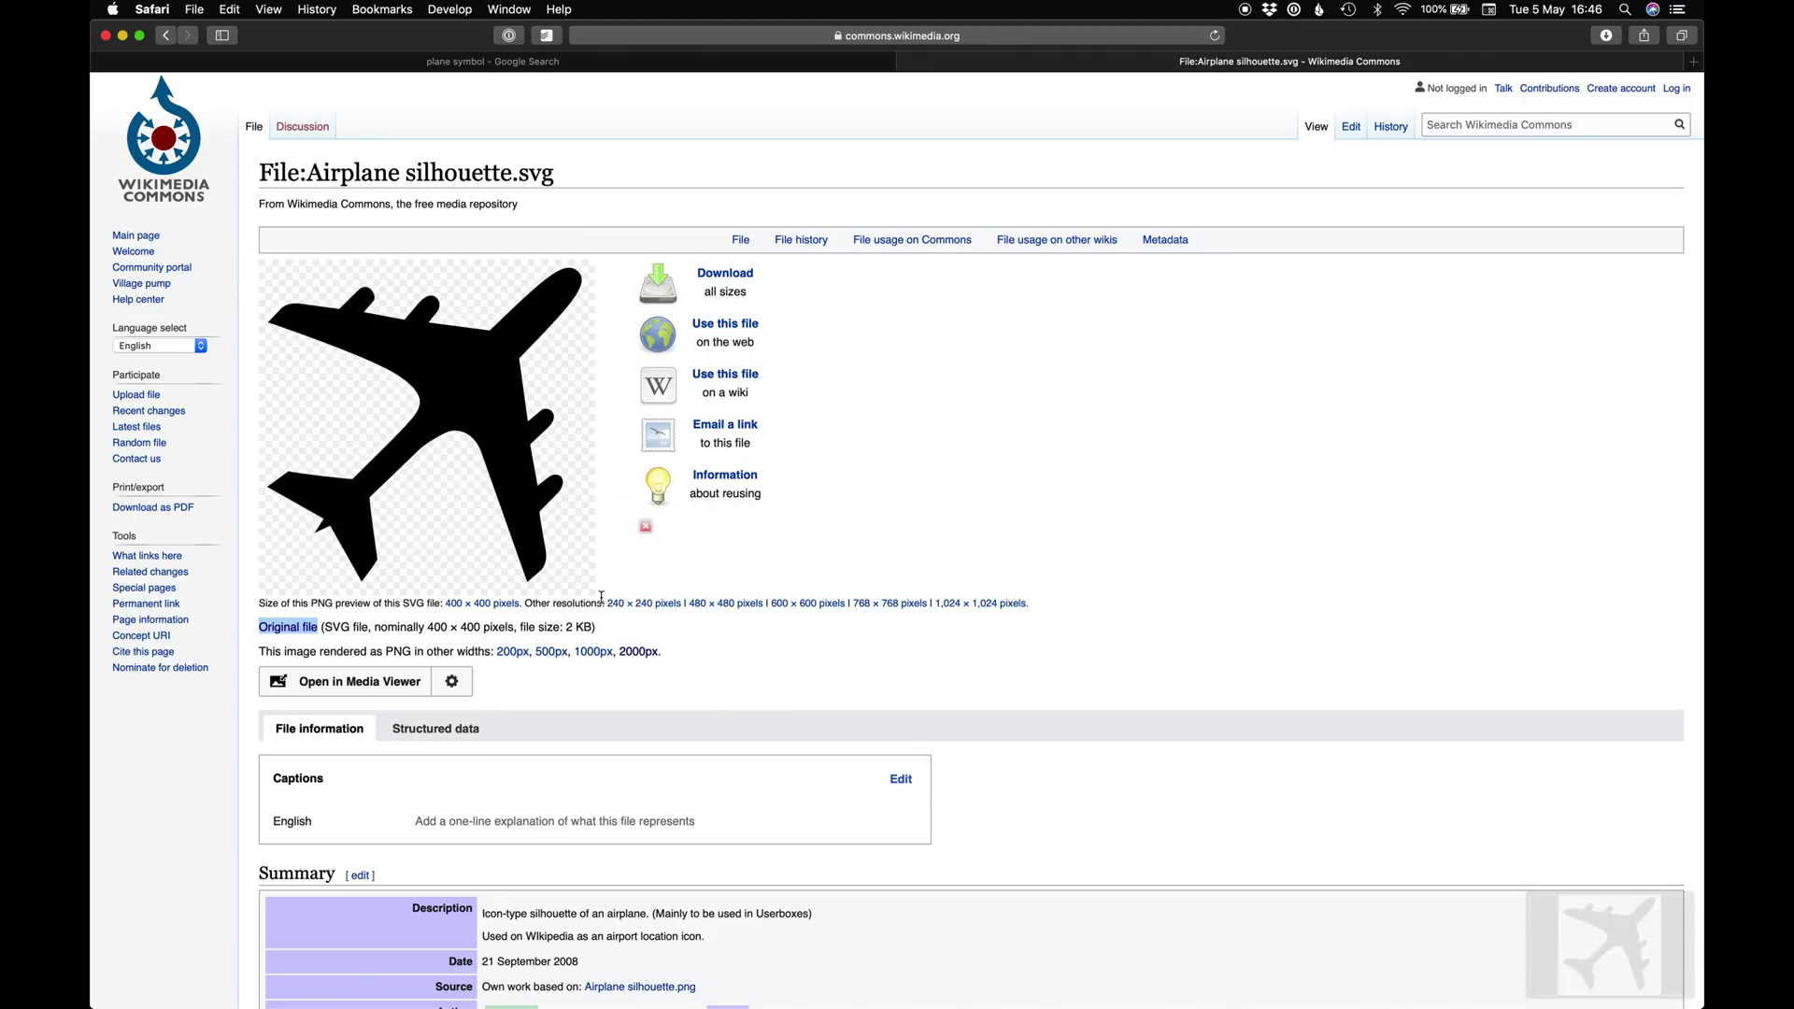
Switch to Illustrator and open Airplane_silhouette.svg from the Downloads folder
key("super+Tab")
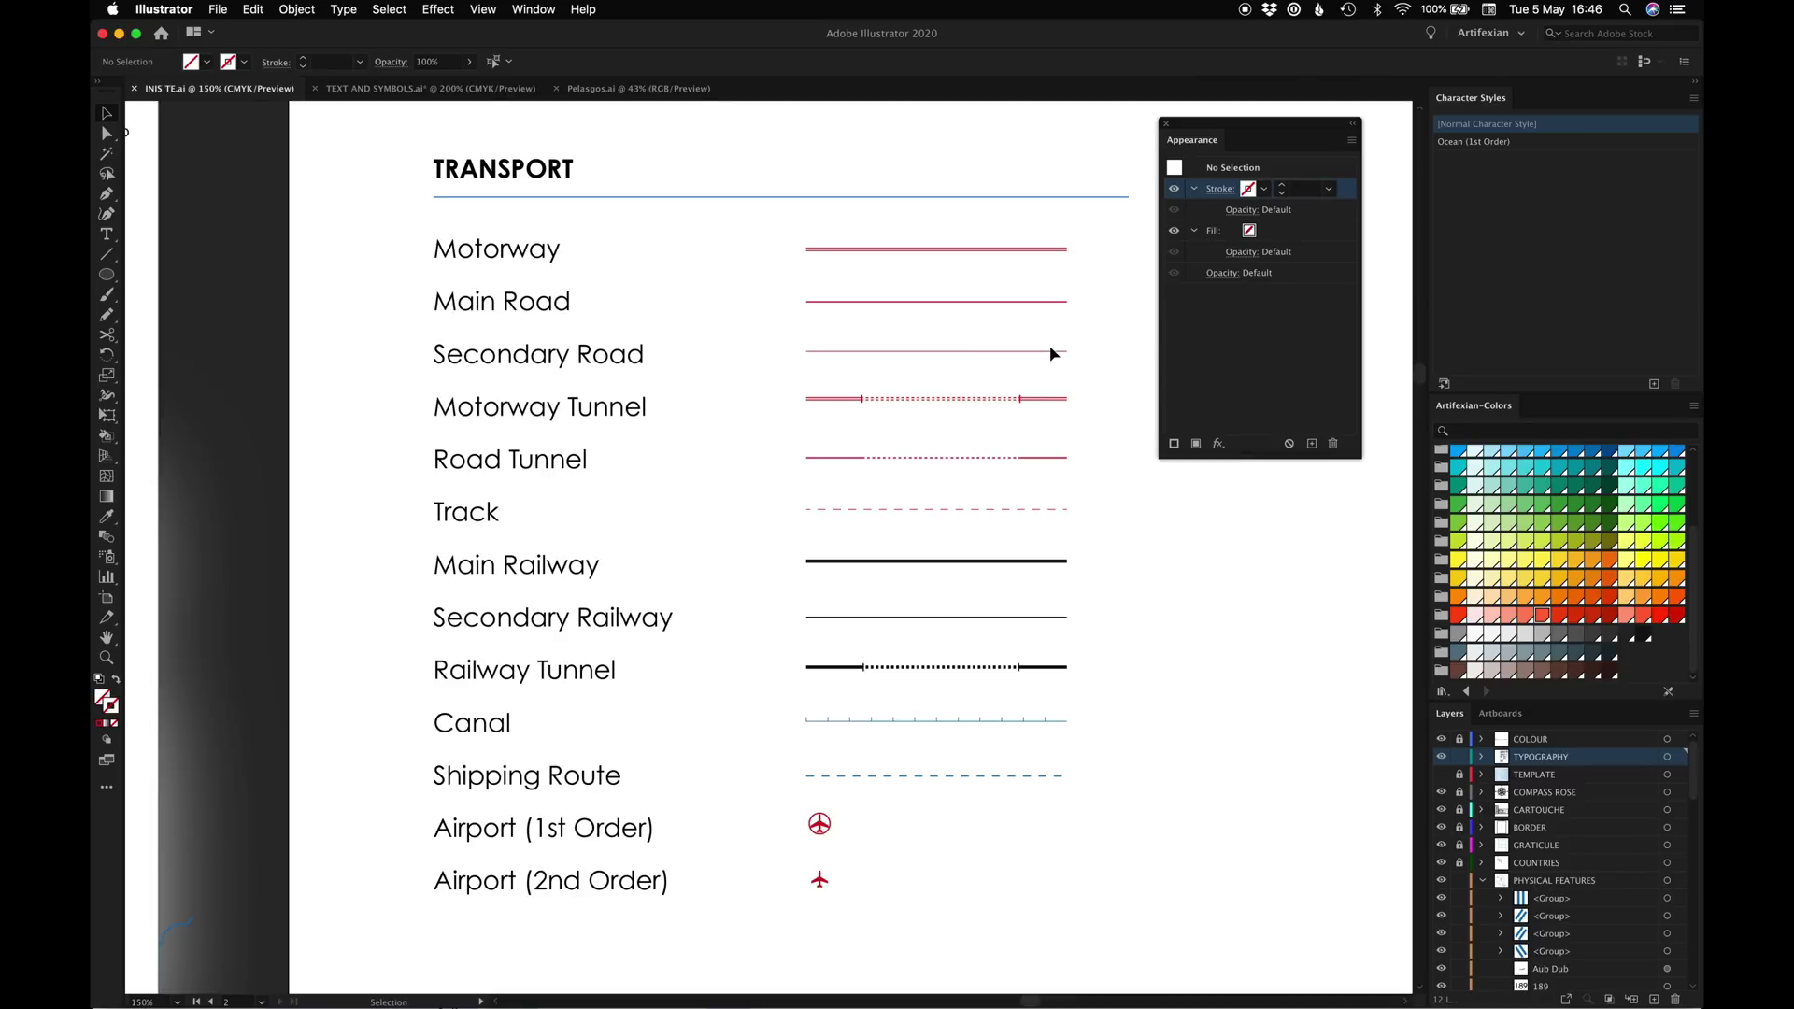
key("super+o")
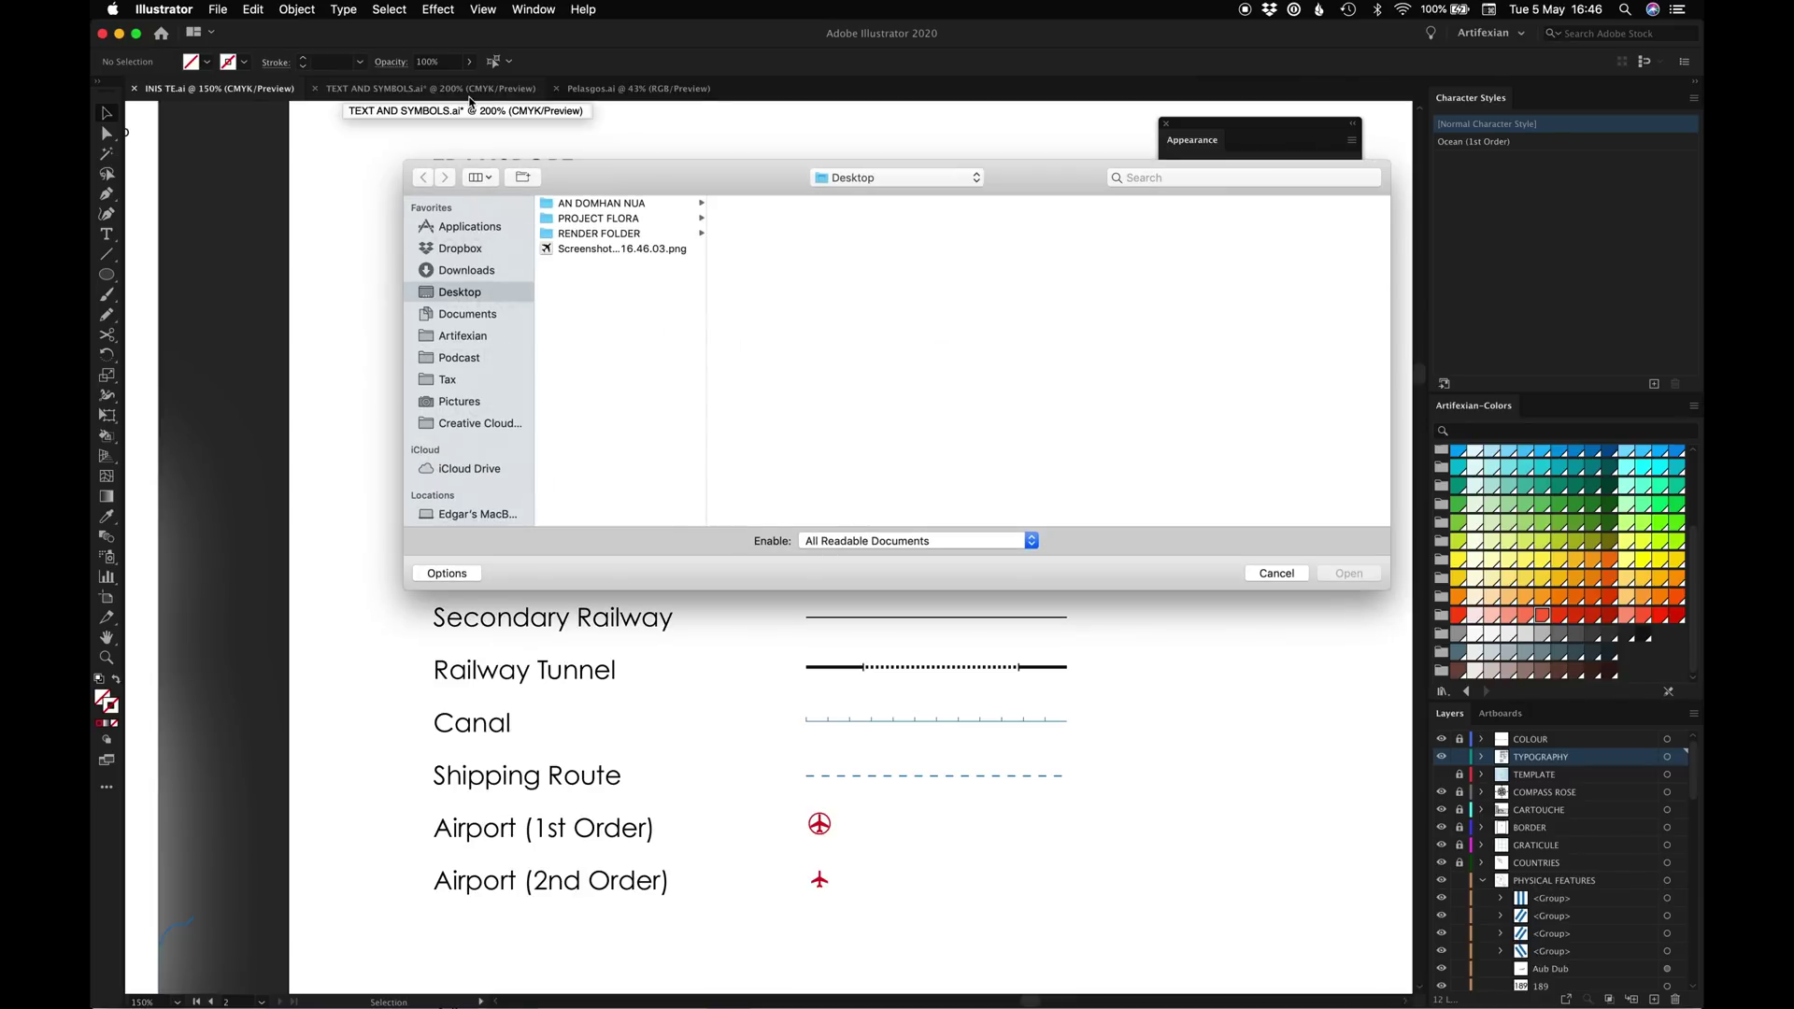
left_click(474, 271)
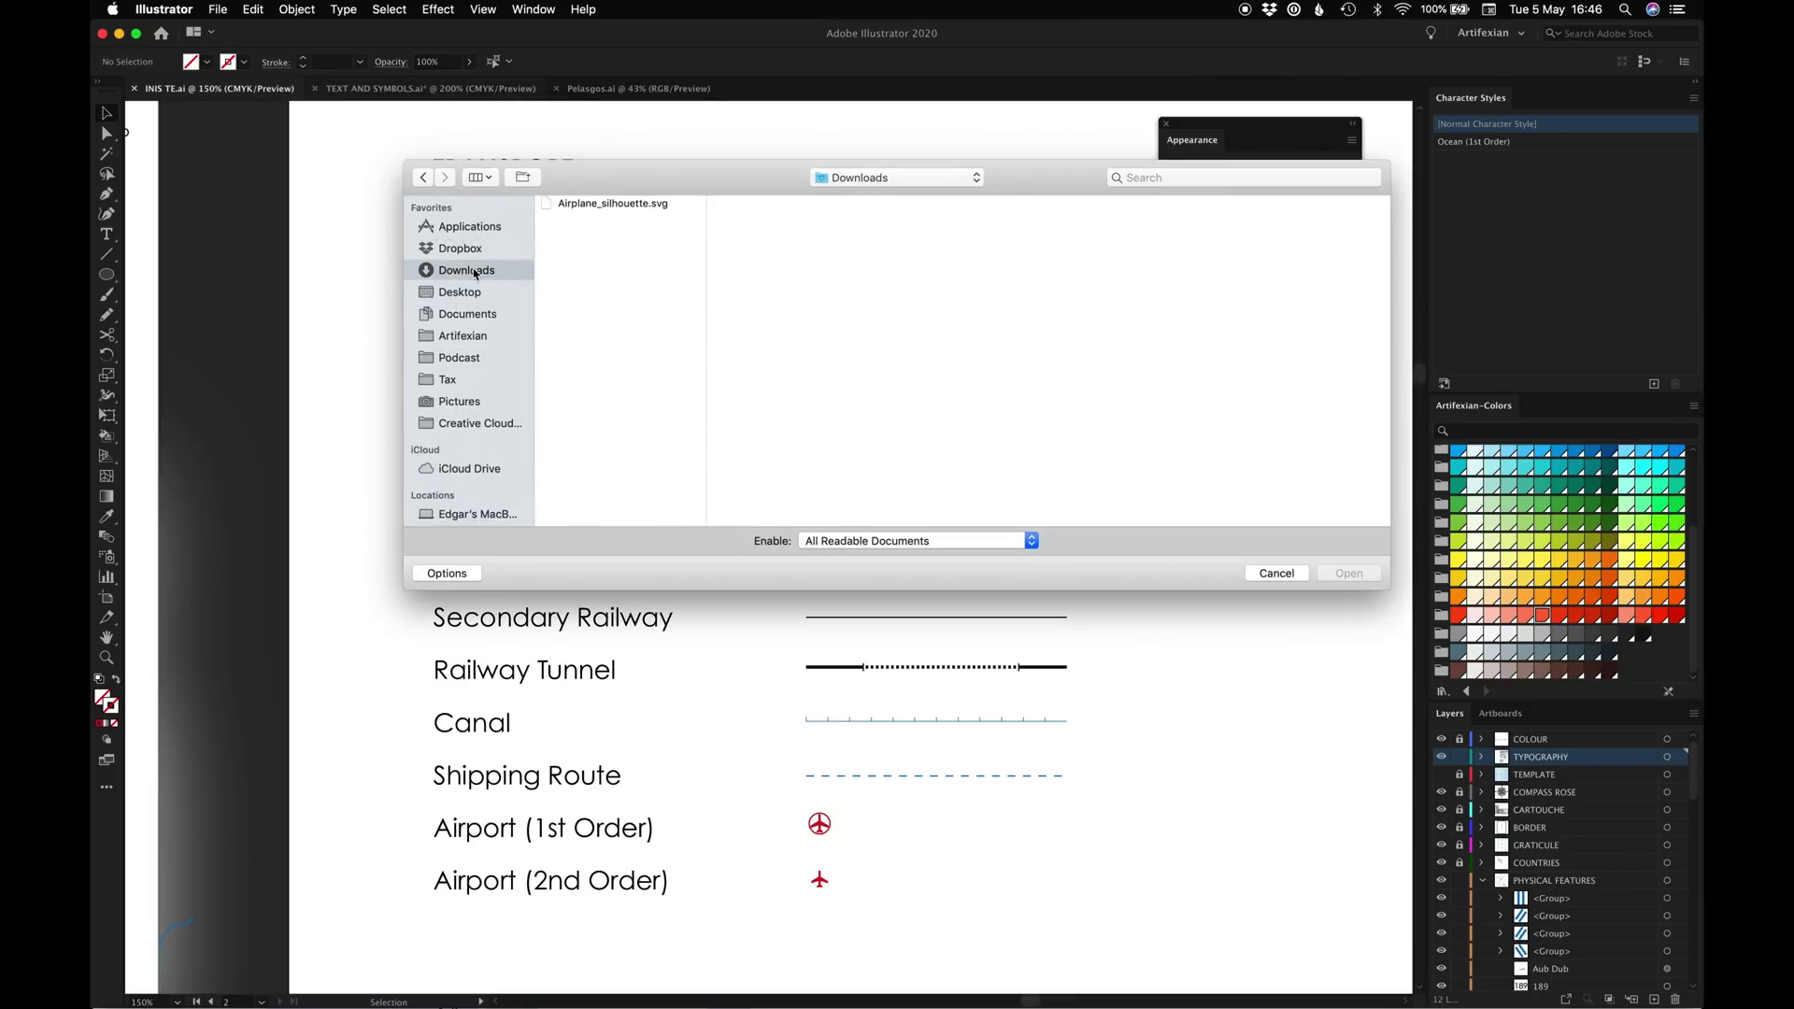
left_click(626, 205)
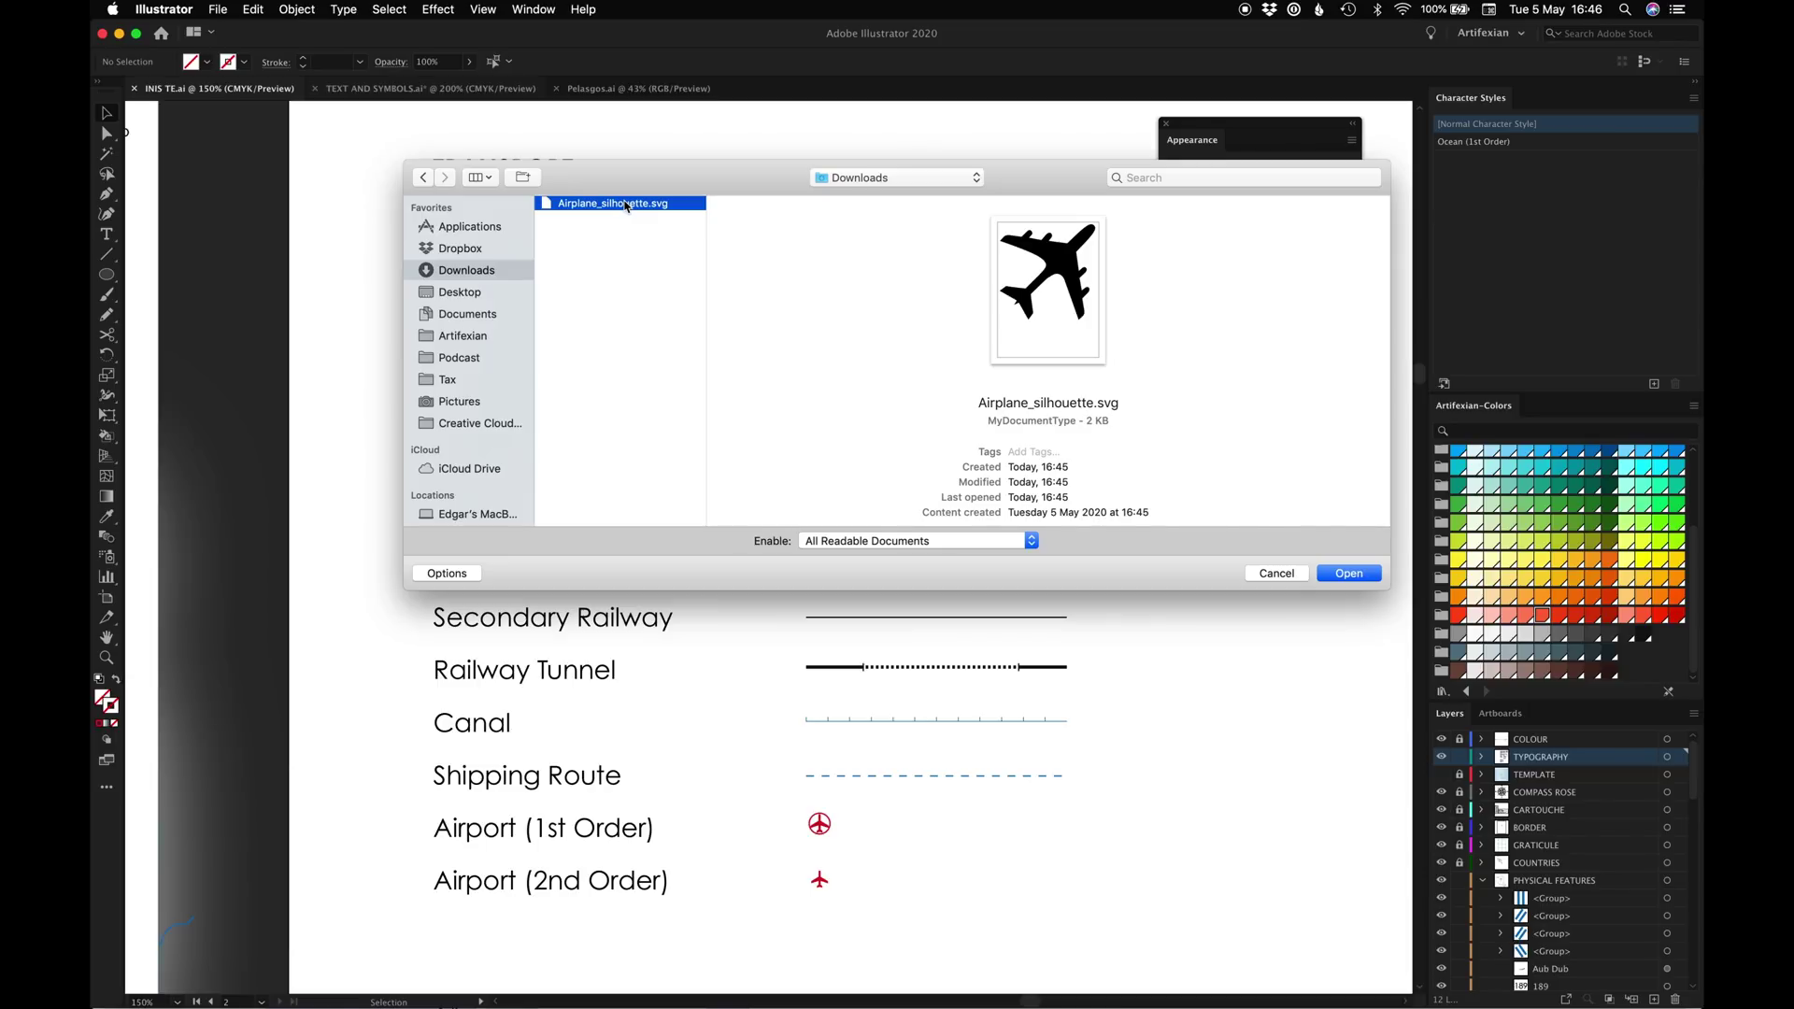
left_click(1346, 573)
Scale the airplane silhouette down to about 154 pt wide on its artboard
left_click(857, 515)
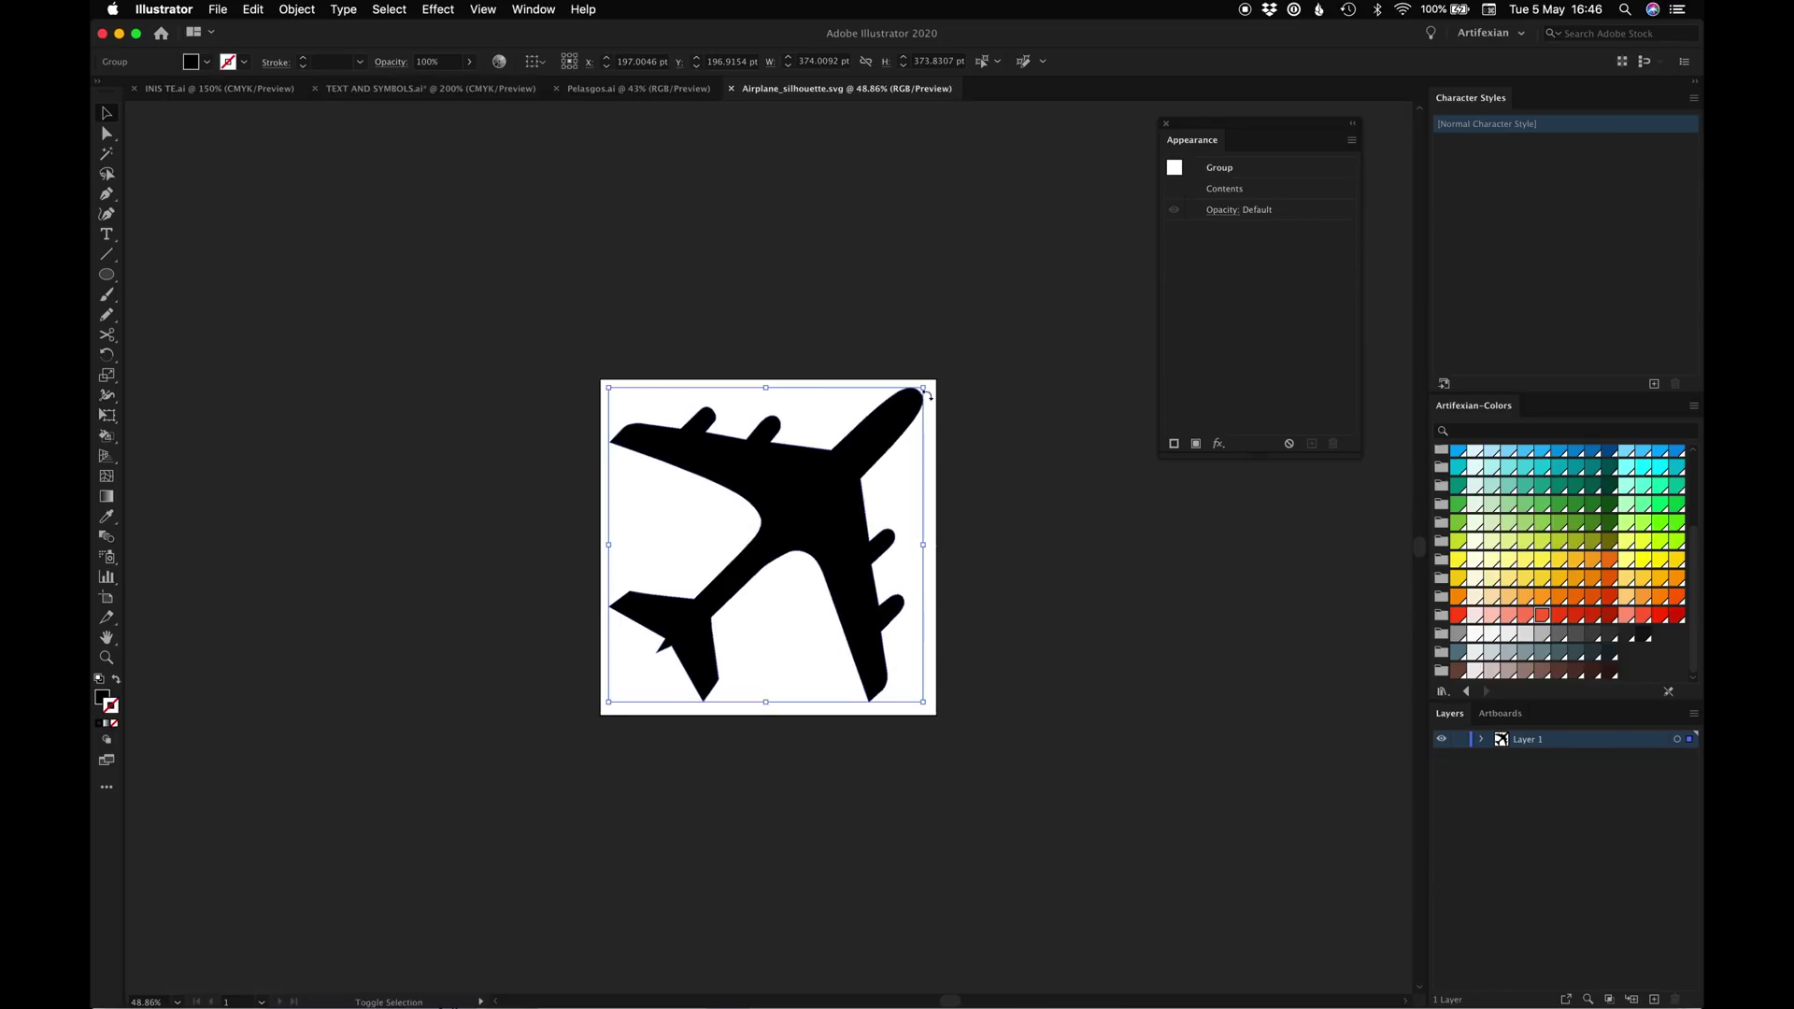
left_click_drag(932, 383, 922, 390)
left_click_drag(836, 474, 834, 476)
left_click(1028, 474)
Remove the outer engine from the airplane's upper-left wing by deleting its anchor points
key("z")
left_click_drag(669, 443, 871, 680)
key("a")
left_click(655, 267)
key("Delete")
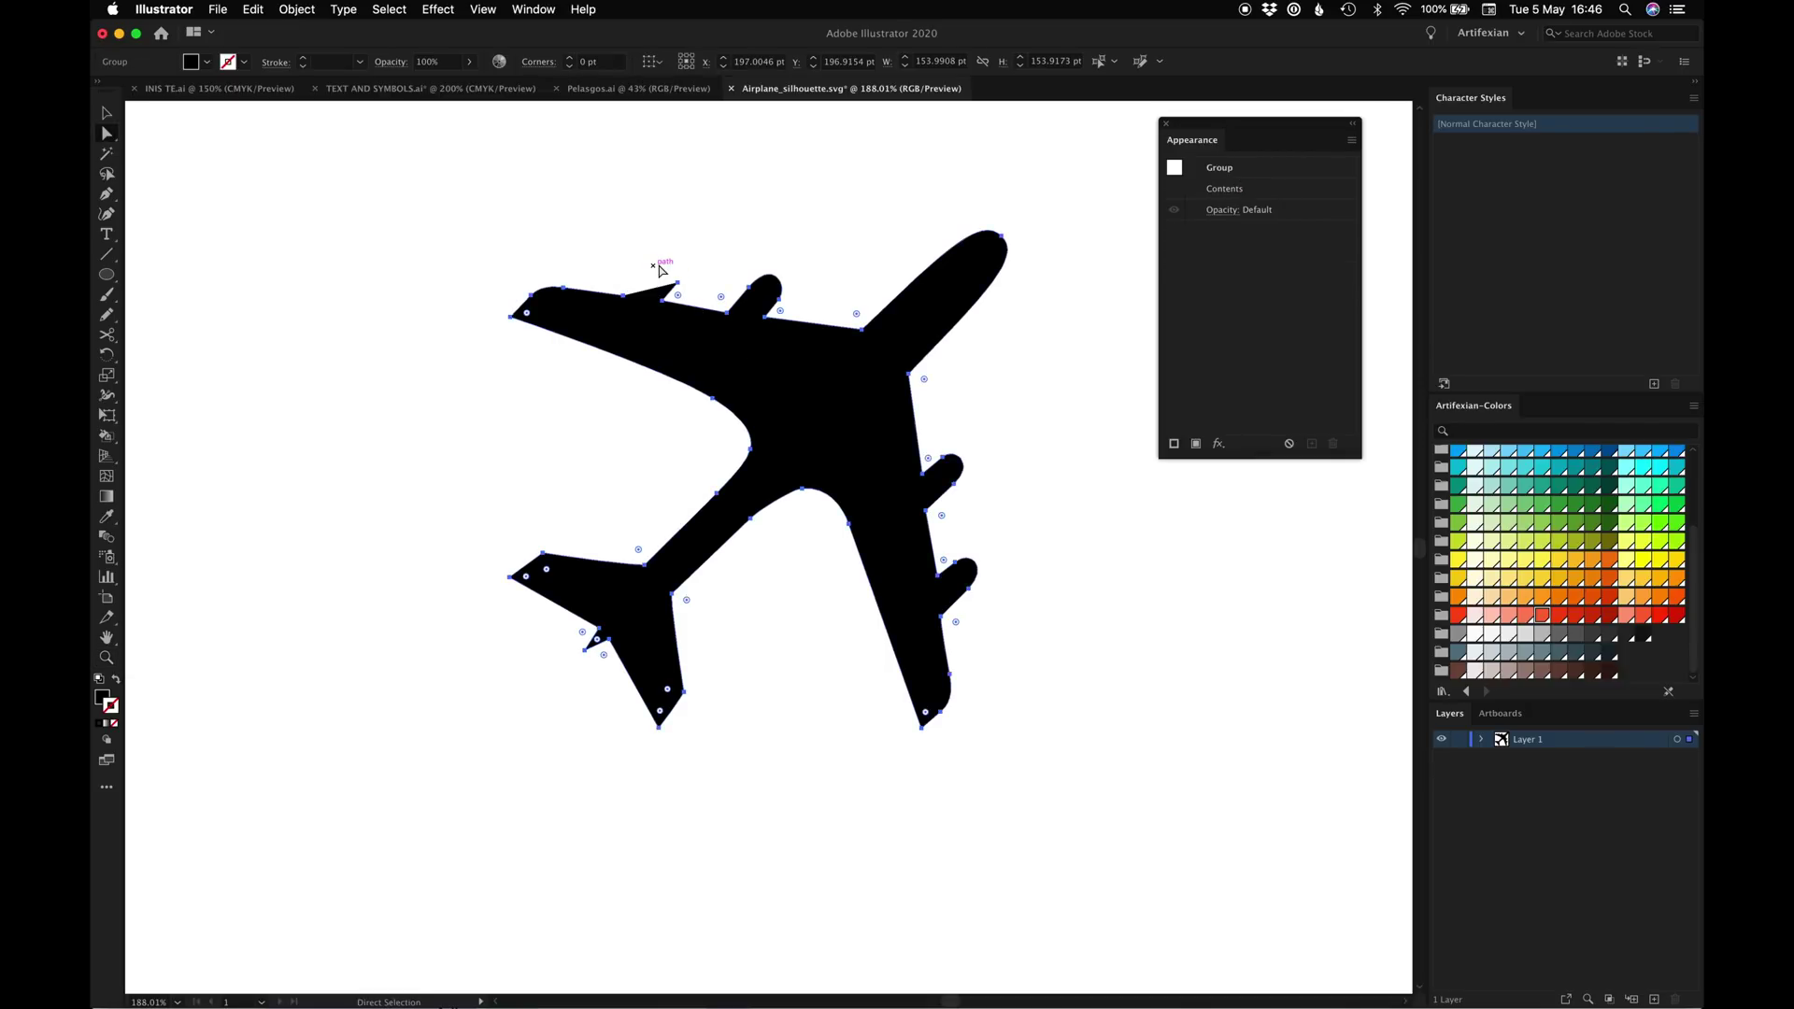
key("cmd+z")
left_click(992, 164)
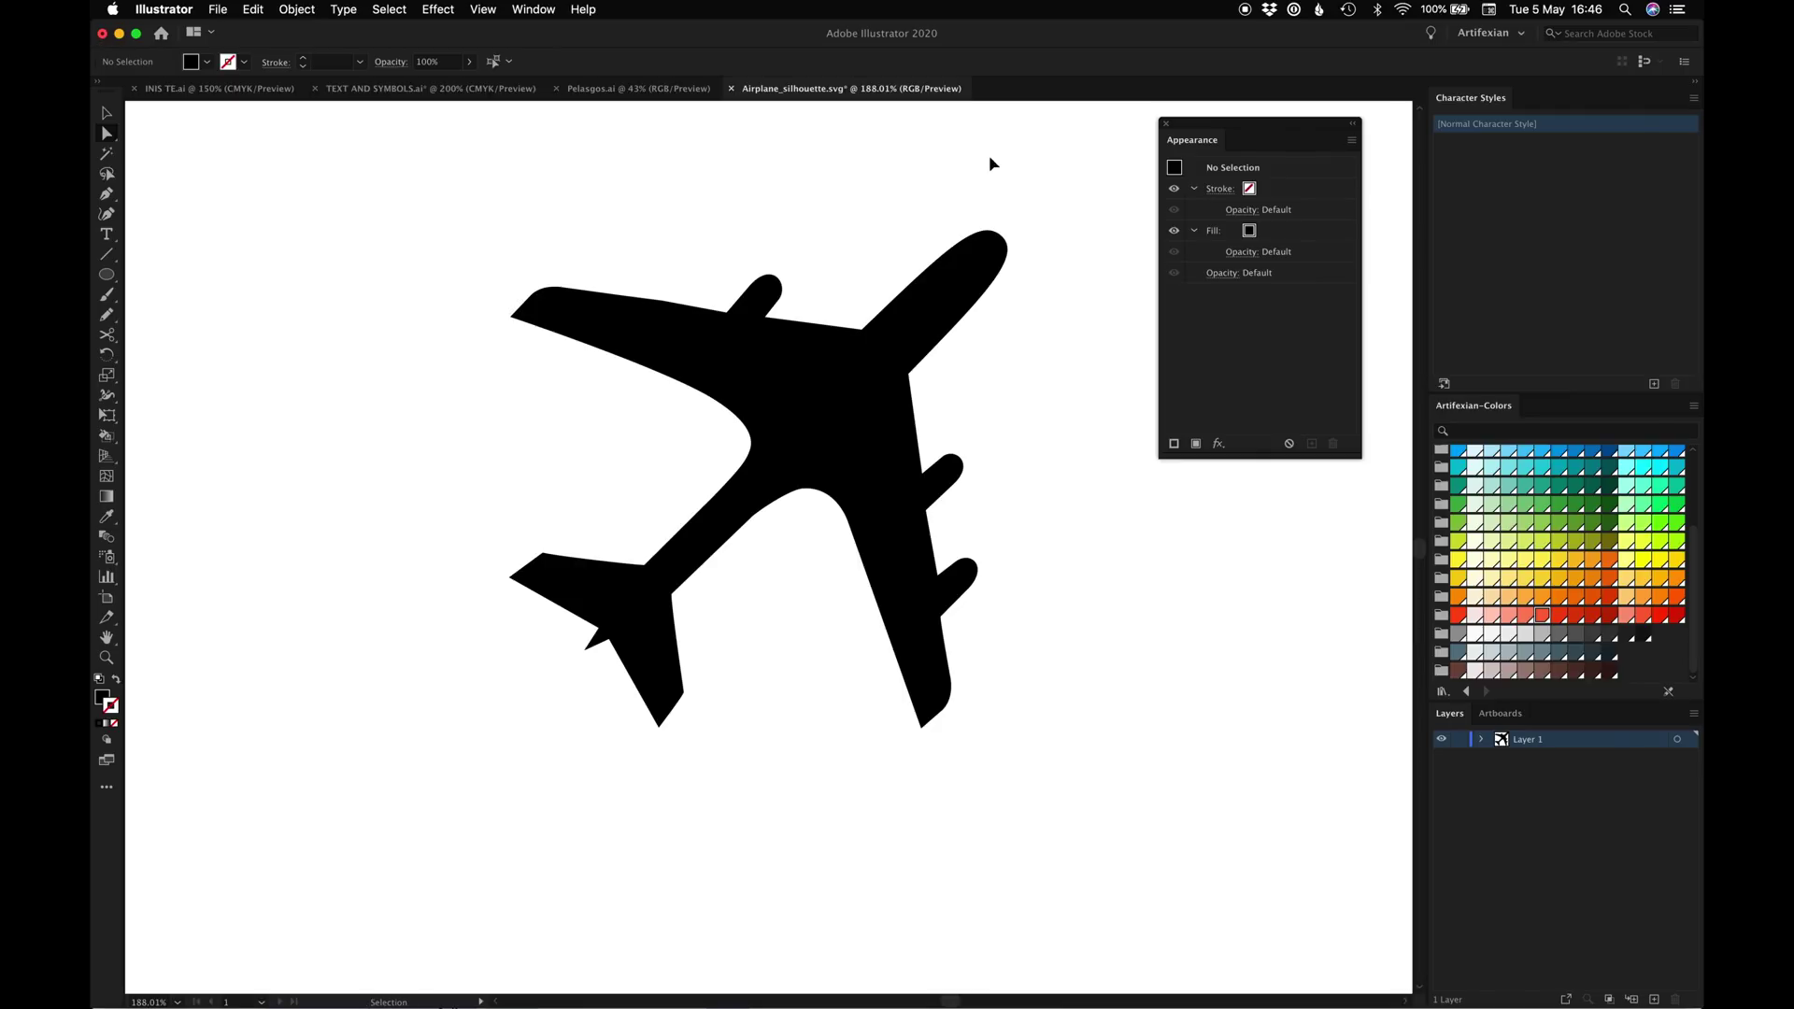
Delete the vector airplane silhouette from the artboard
key("cmd+0")
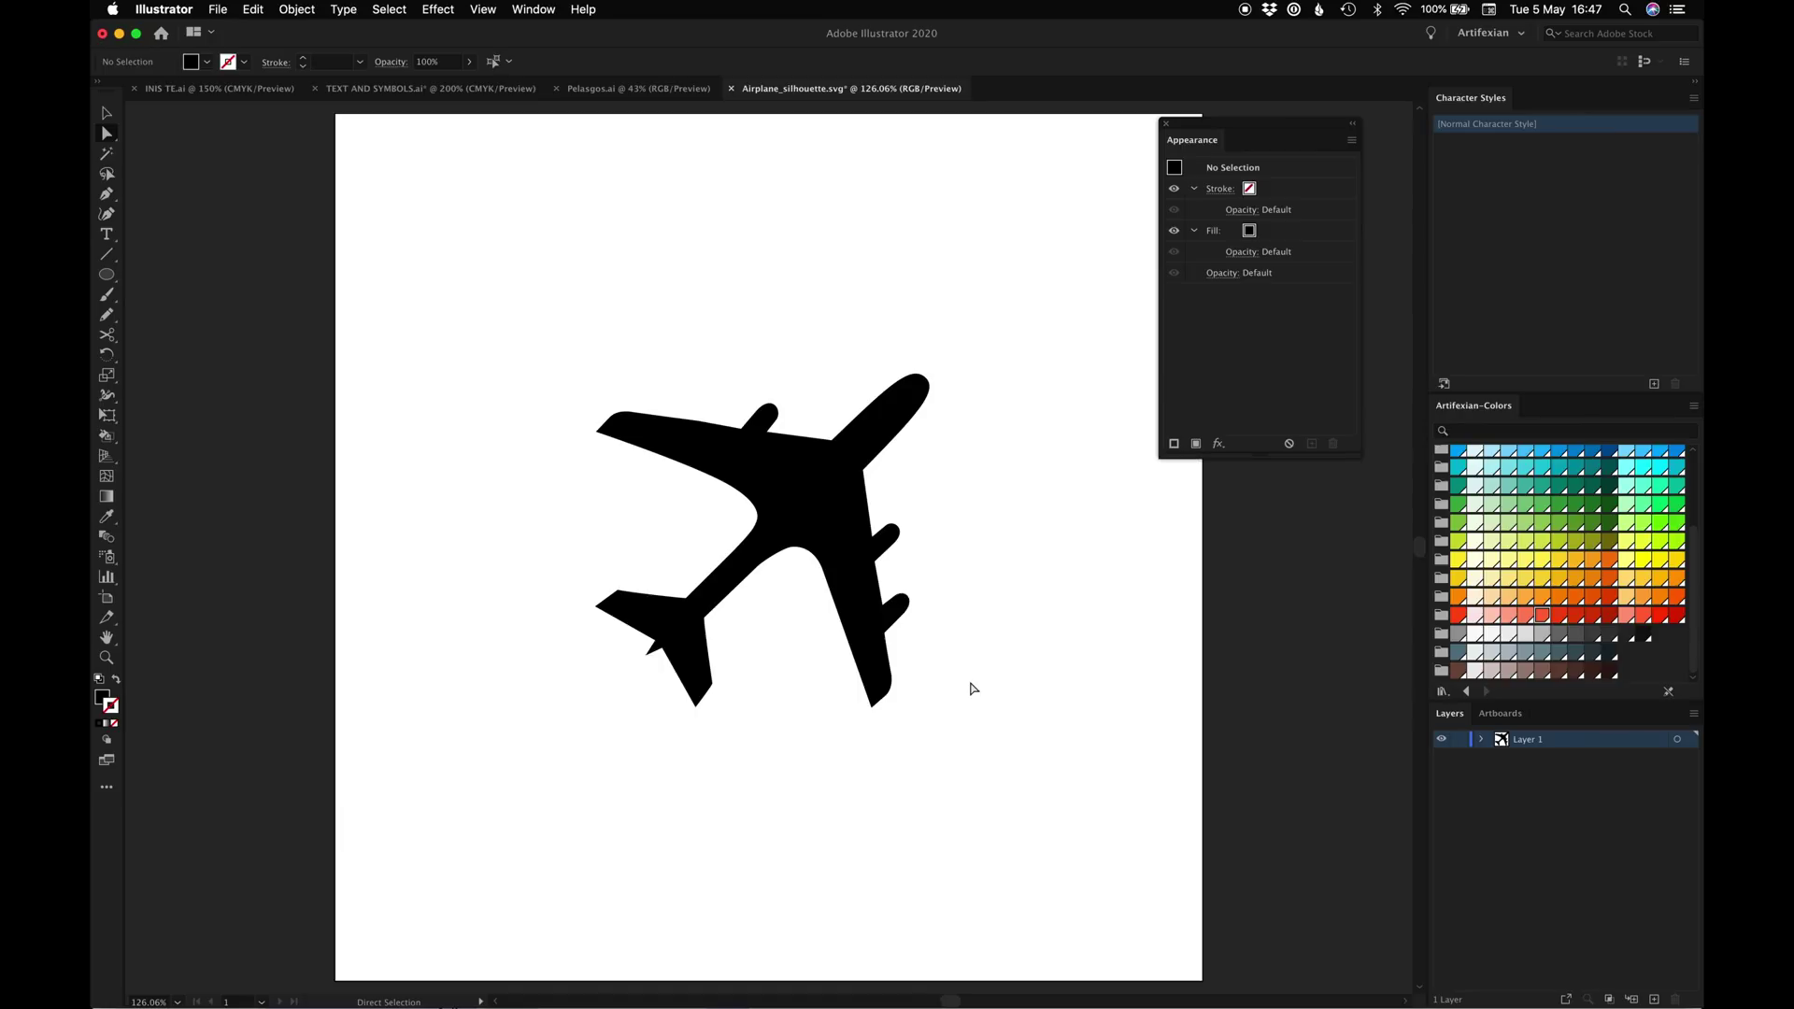
key("v")
left_click(781, 513)
key("Delete")
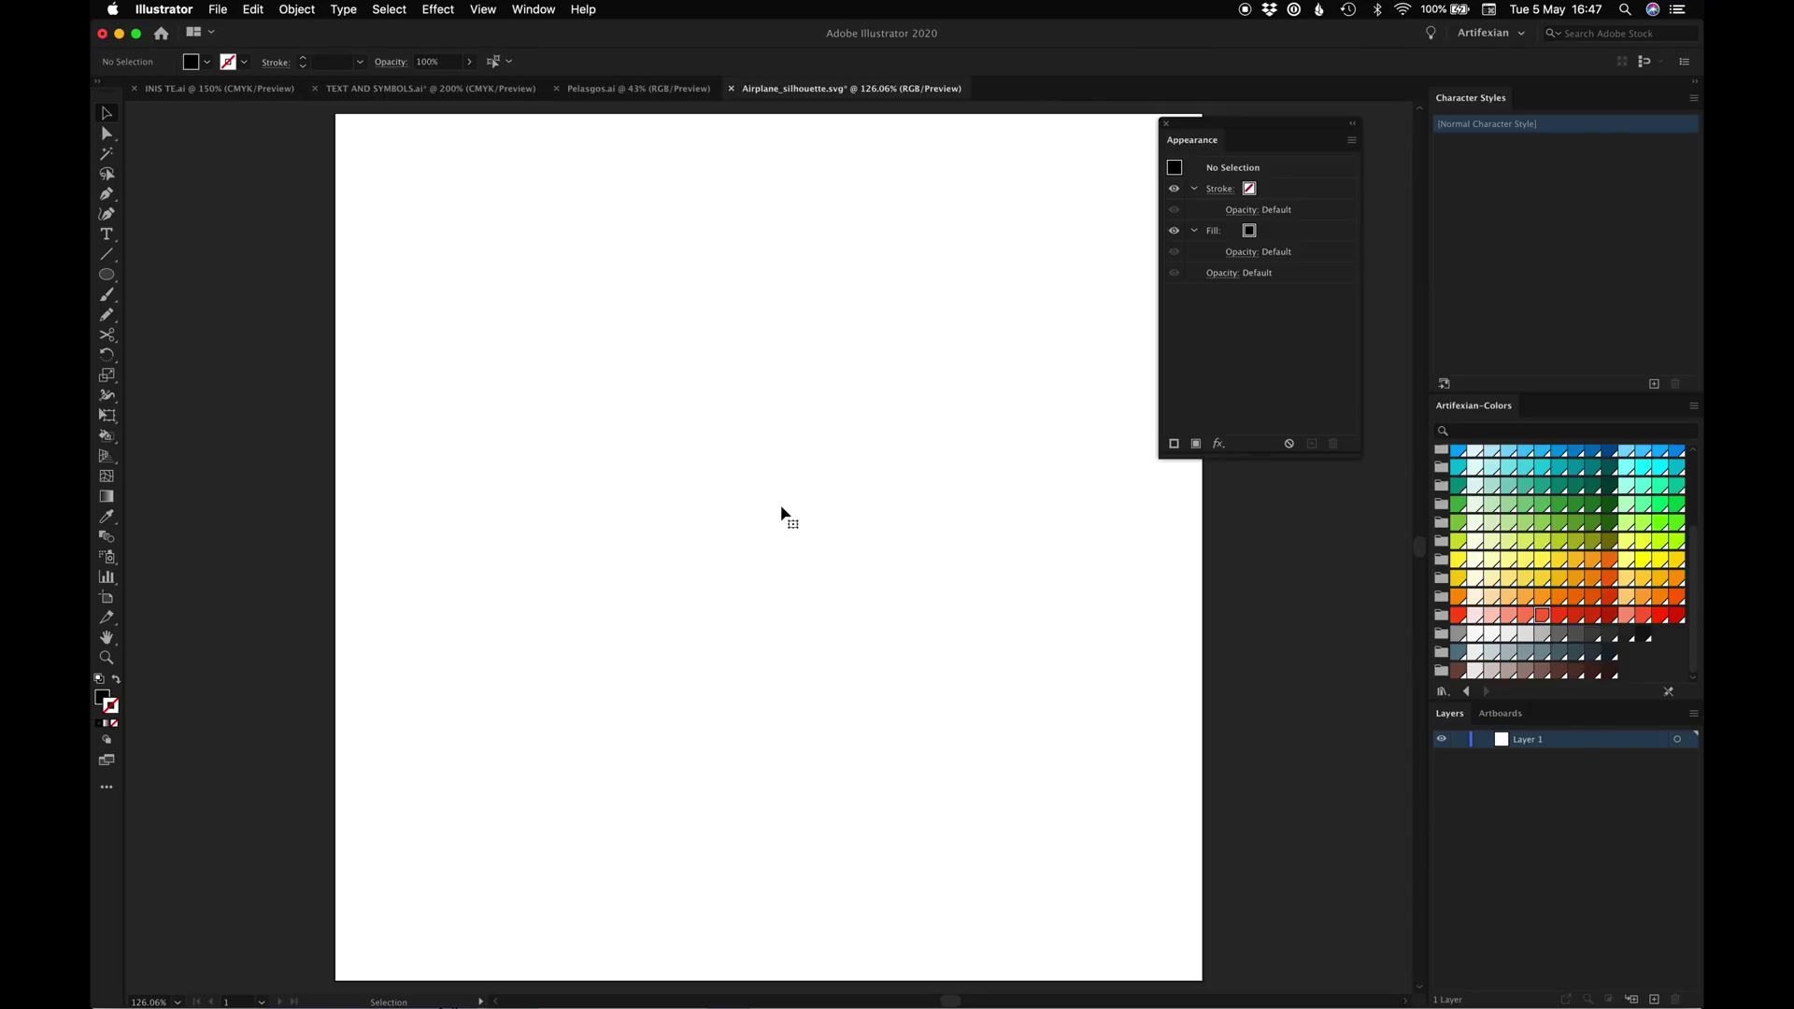
Place the airplane screenshot PNG from the Desktop onto the empty artboard
key("super+shift+p")
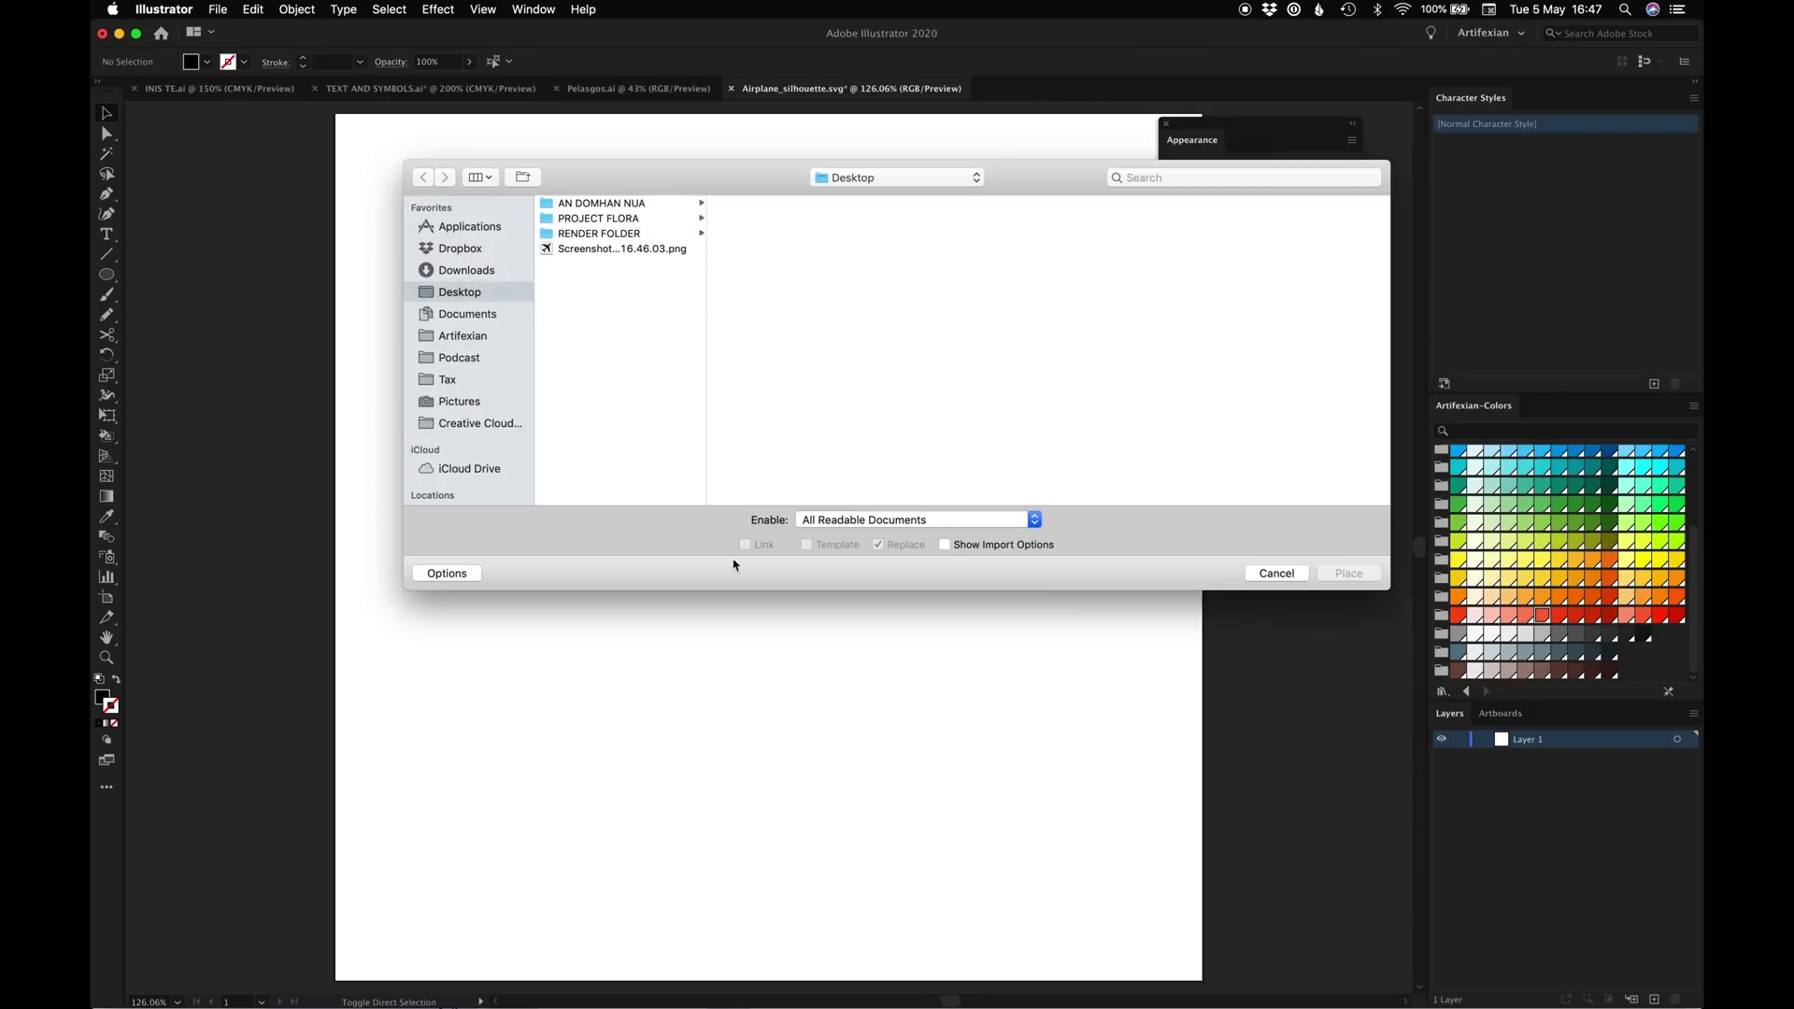
left_click(599, 250)
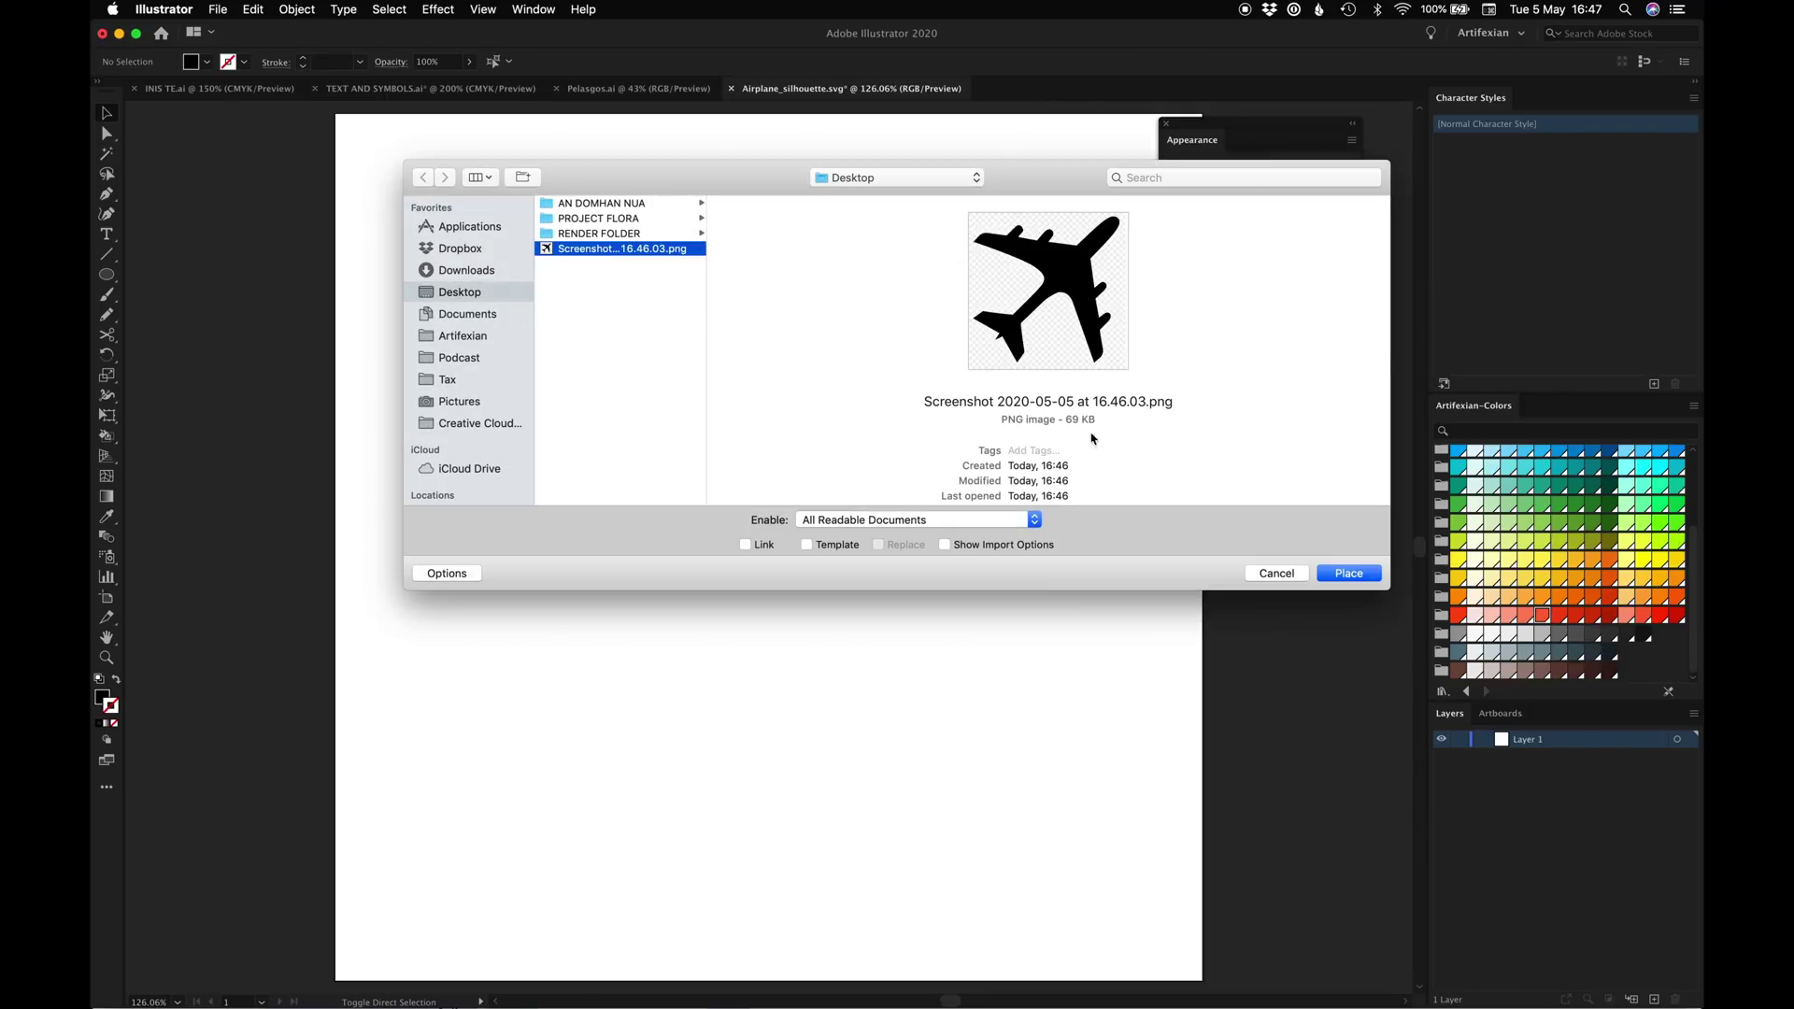
left_click(1342, 573)
left_click(700, 462)
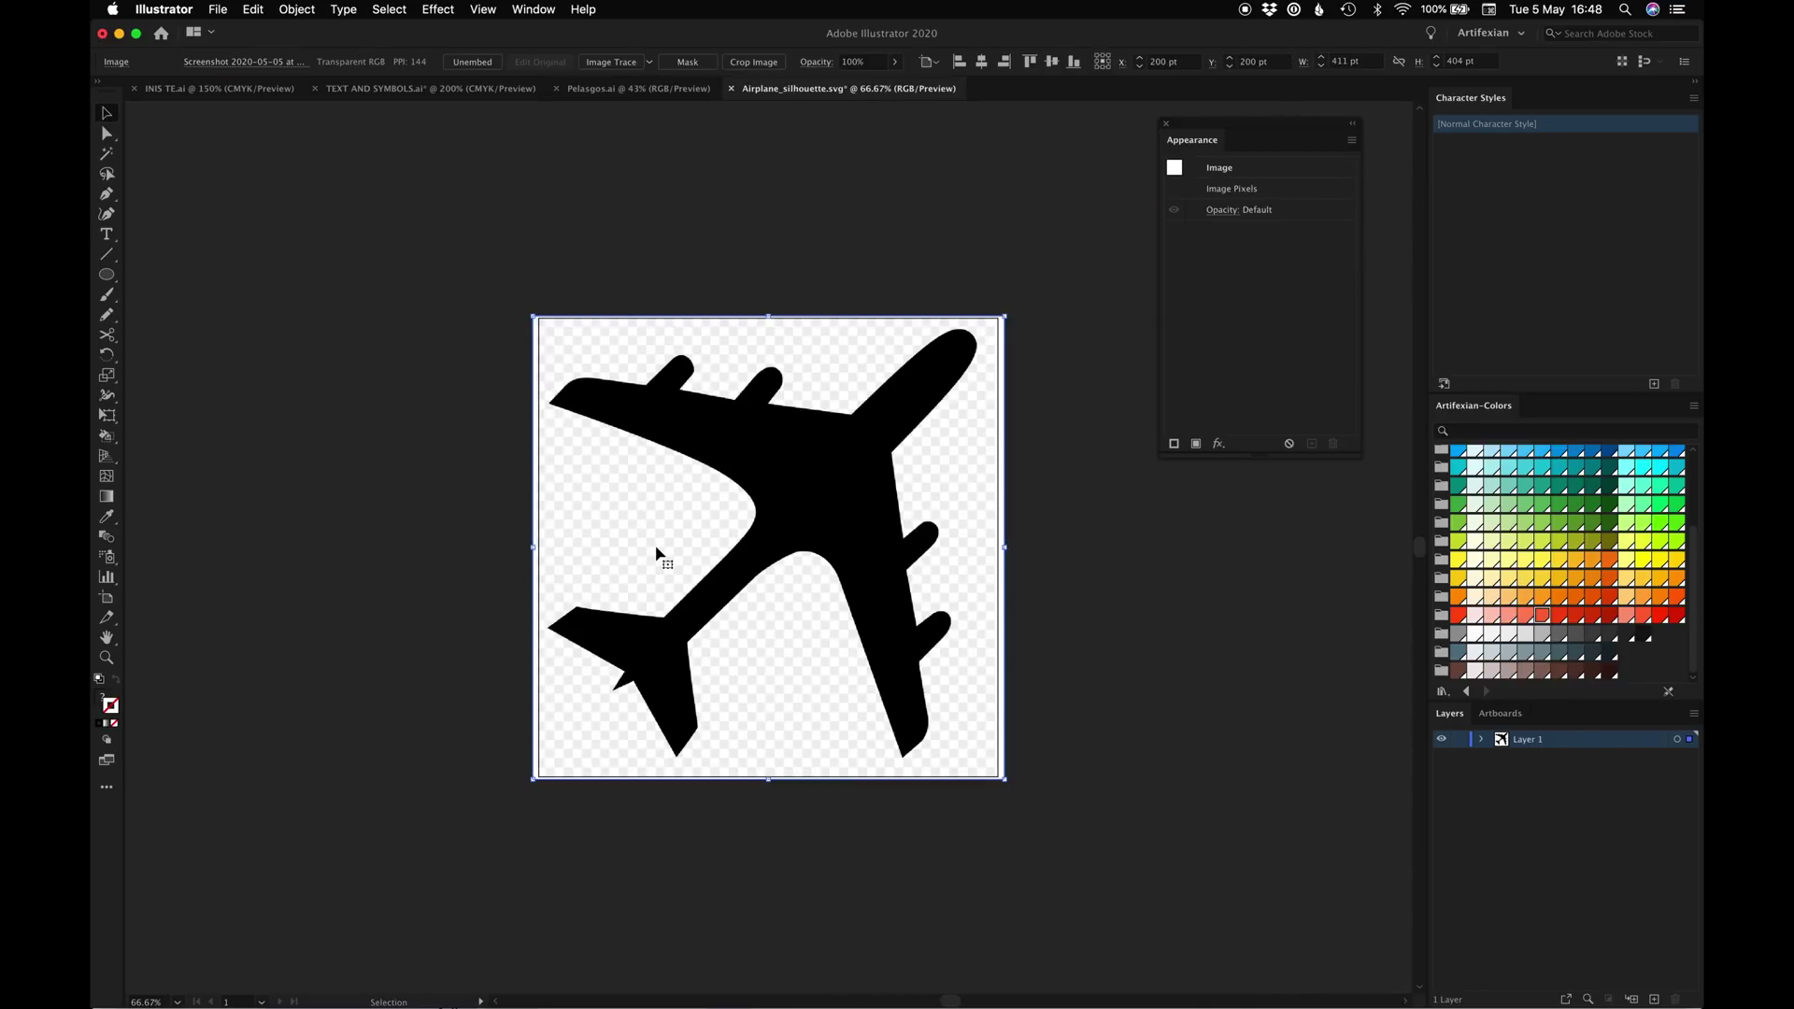
Trace the placed airplane image with the Black and White Logo preset and expand the tracing
left_click(650, 61)
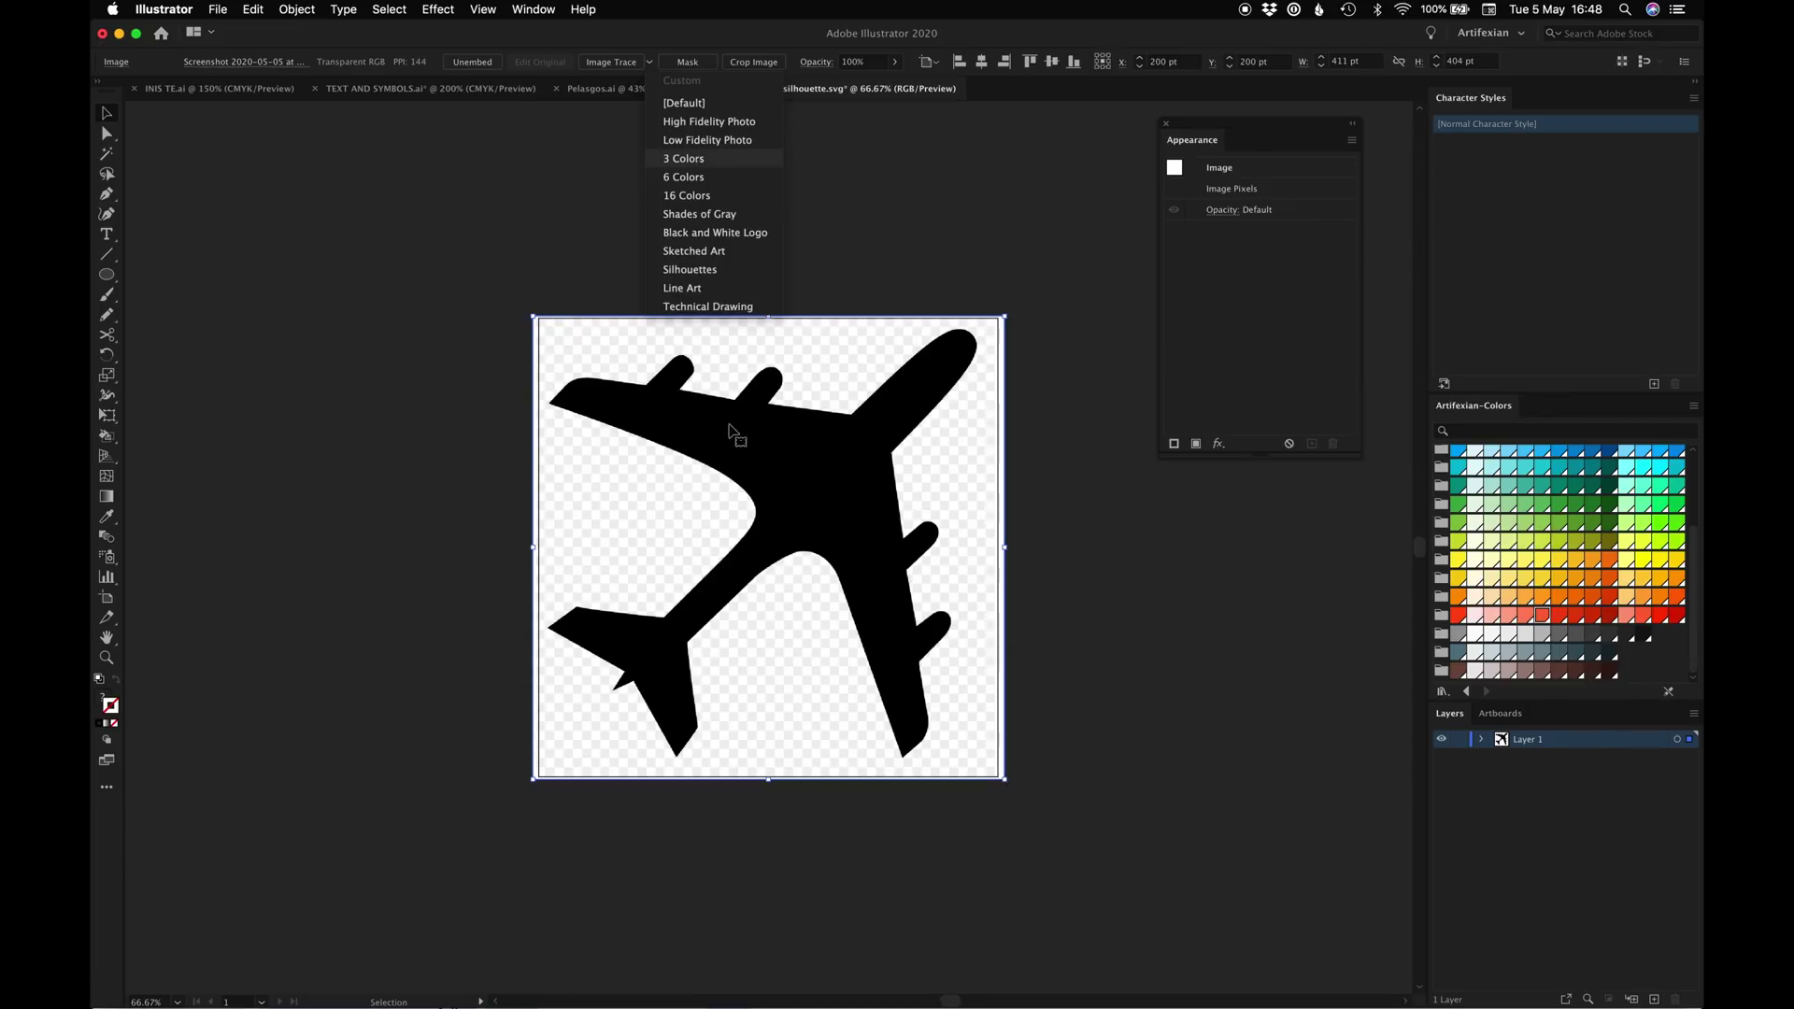
left_click(738, 233)
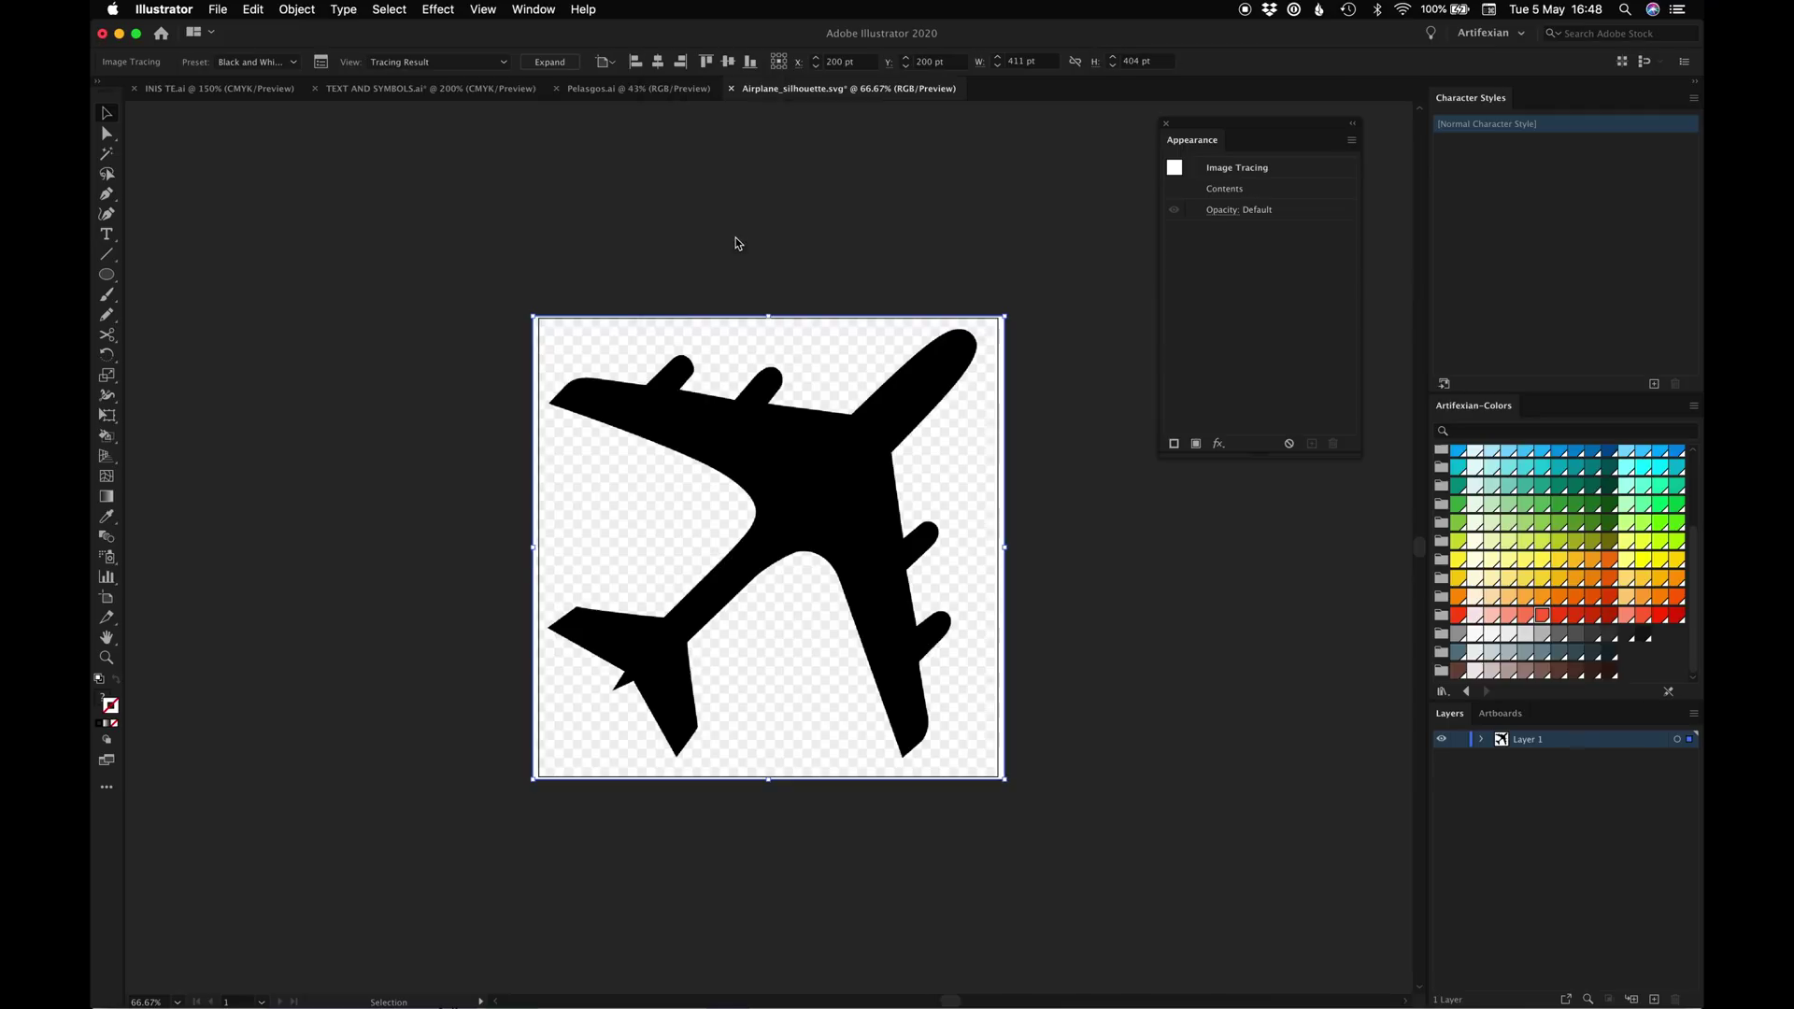
left_click(552, 63)
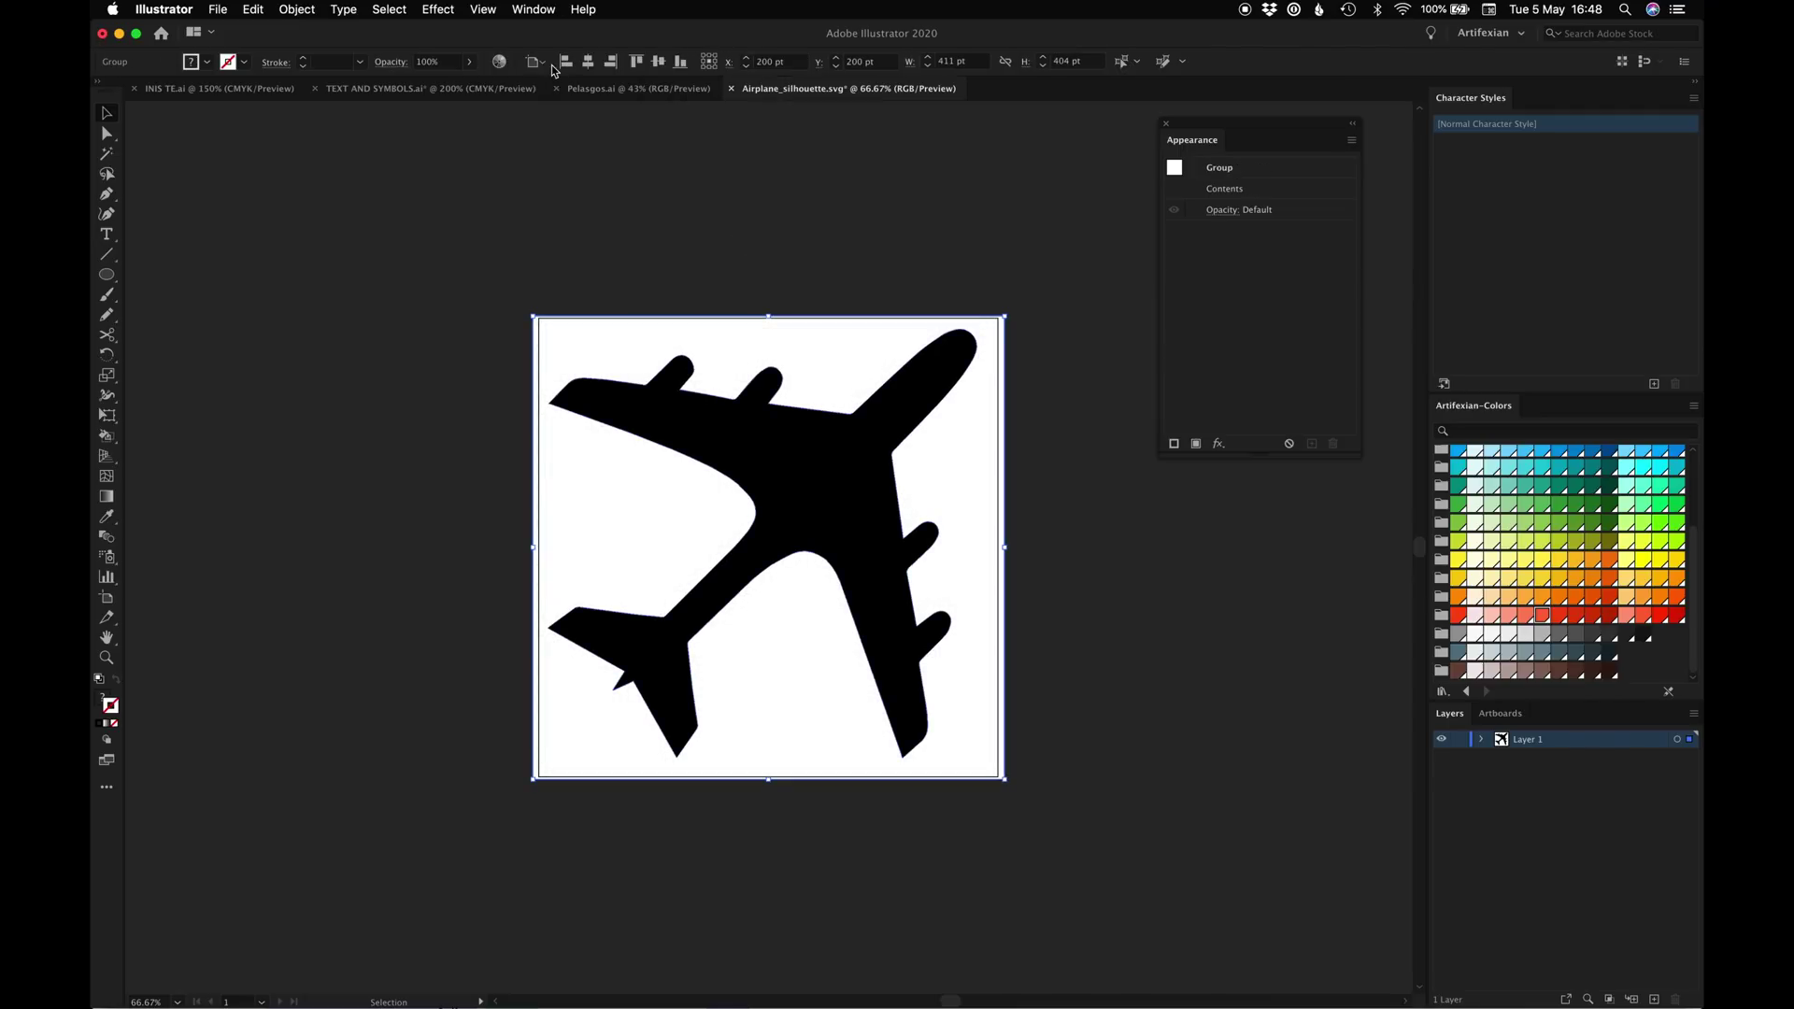
Ungroup the tracing to delete its white background, and scale the black airplane down to about 107 pt wide
key("a")
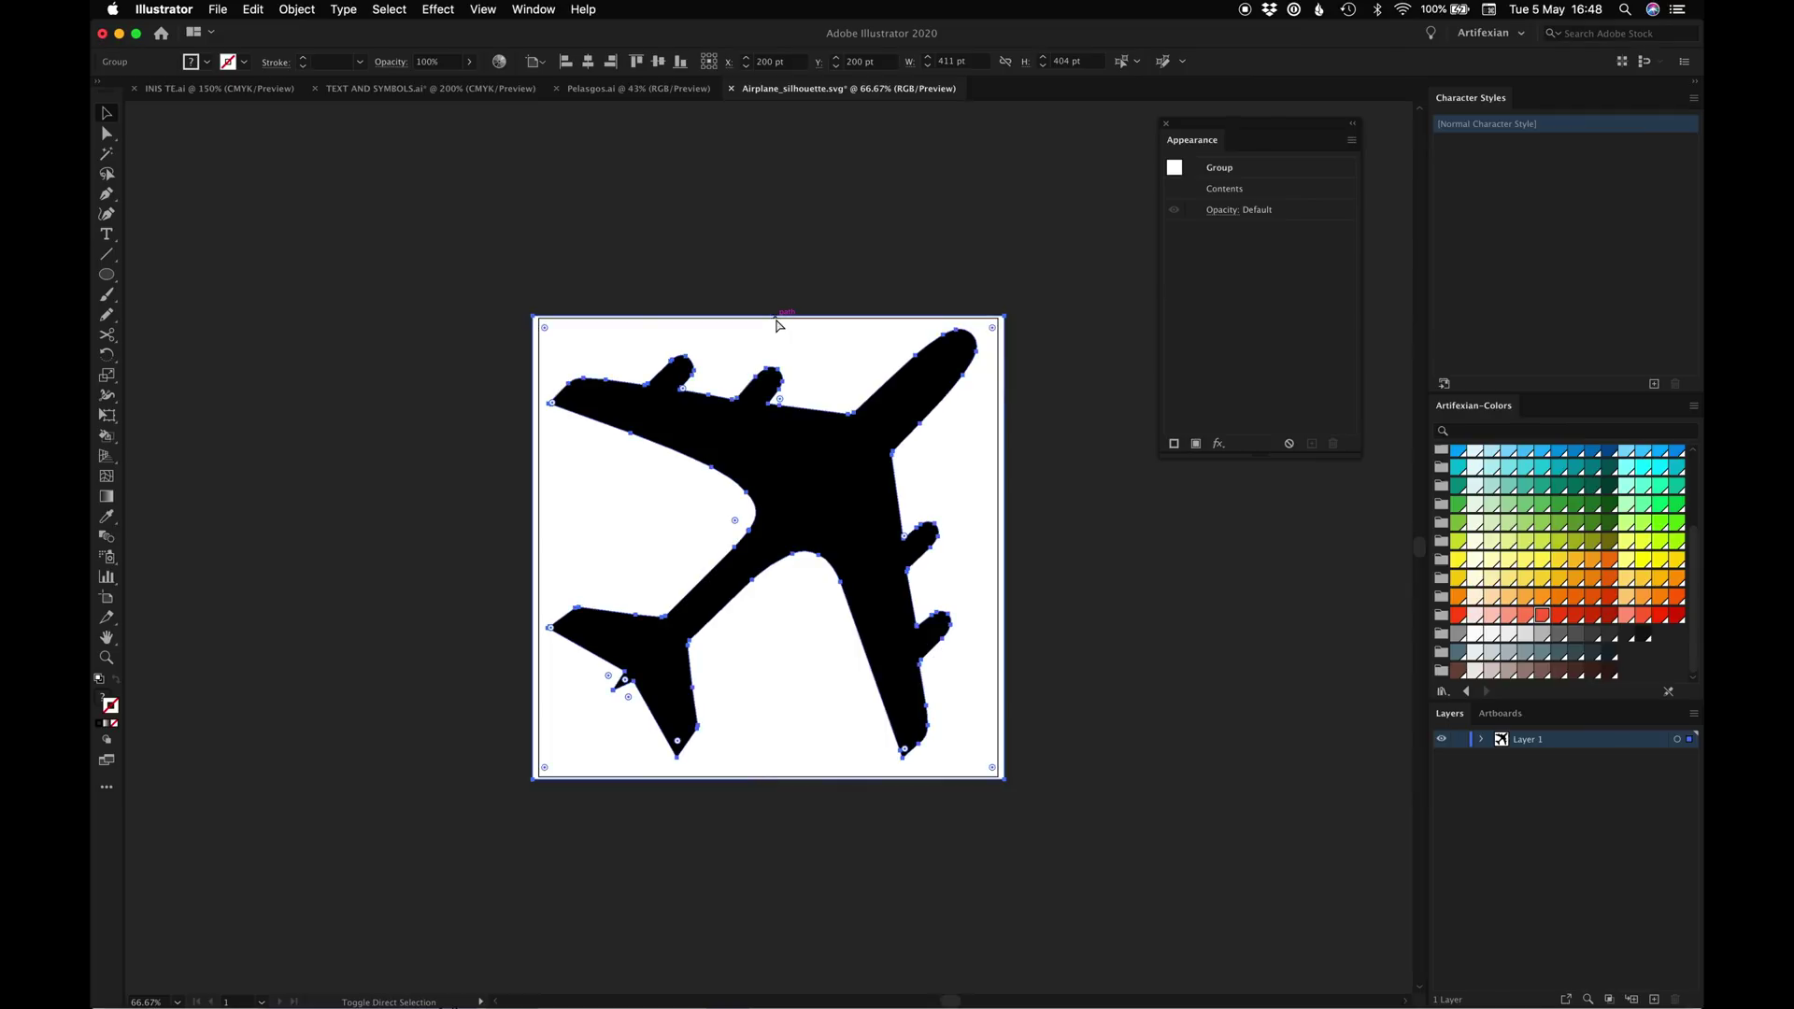
key("shift+super+g")
left_click(830, 364)
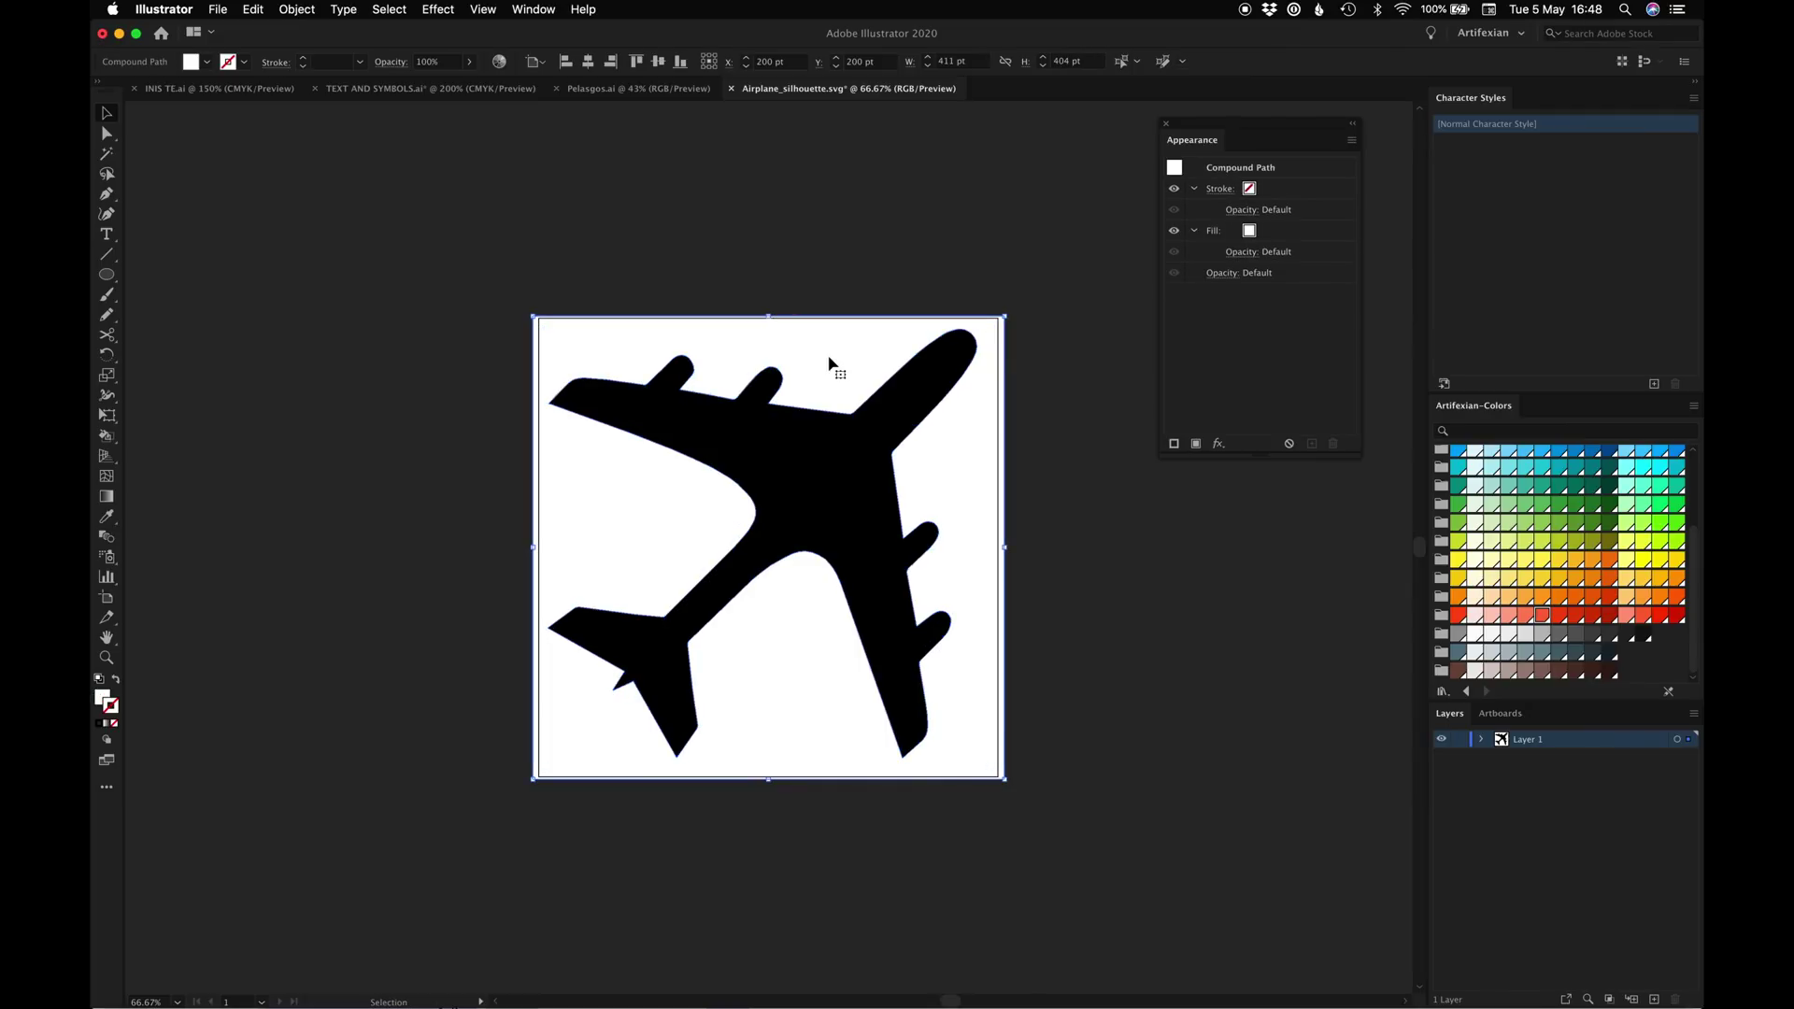
key("super+shift+a")
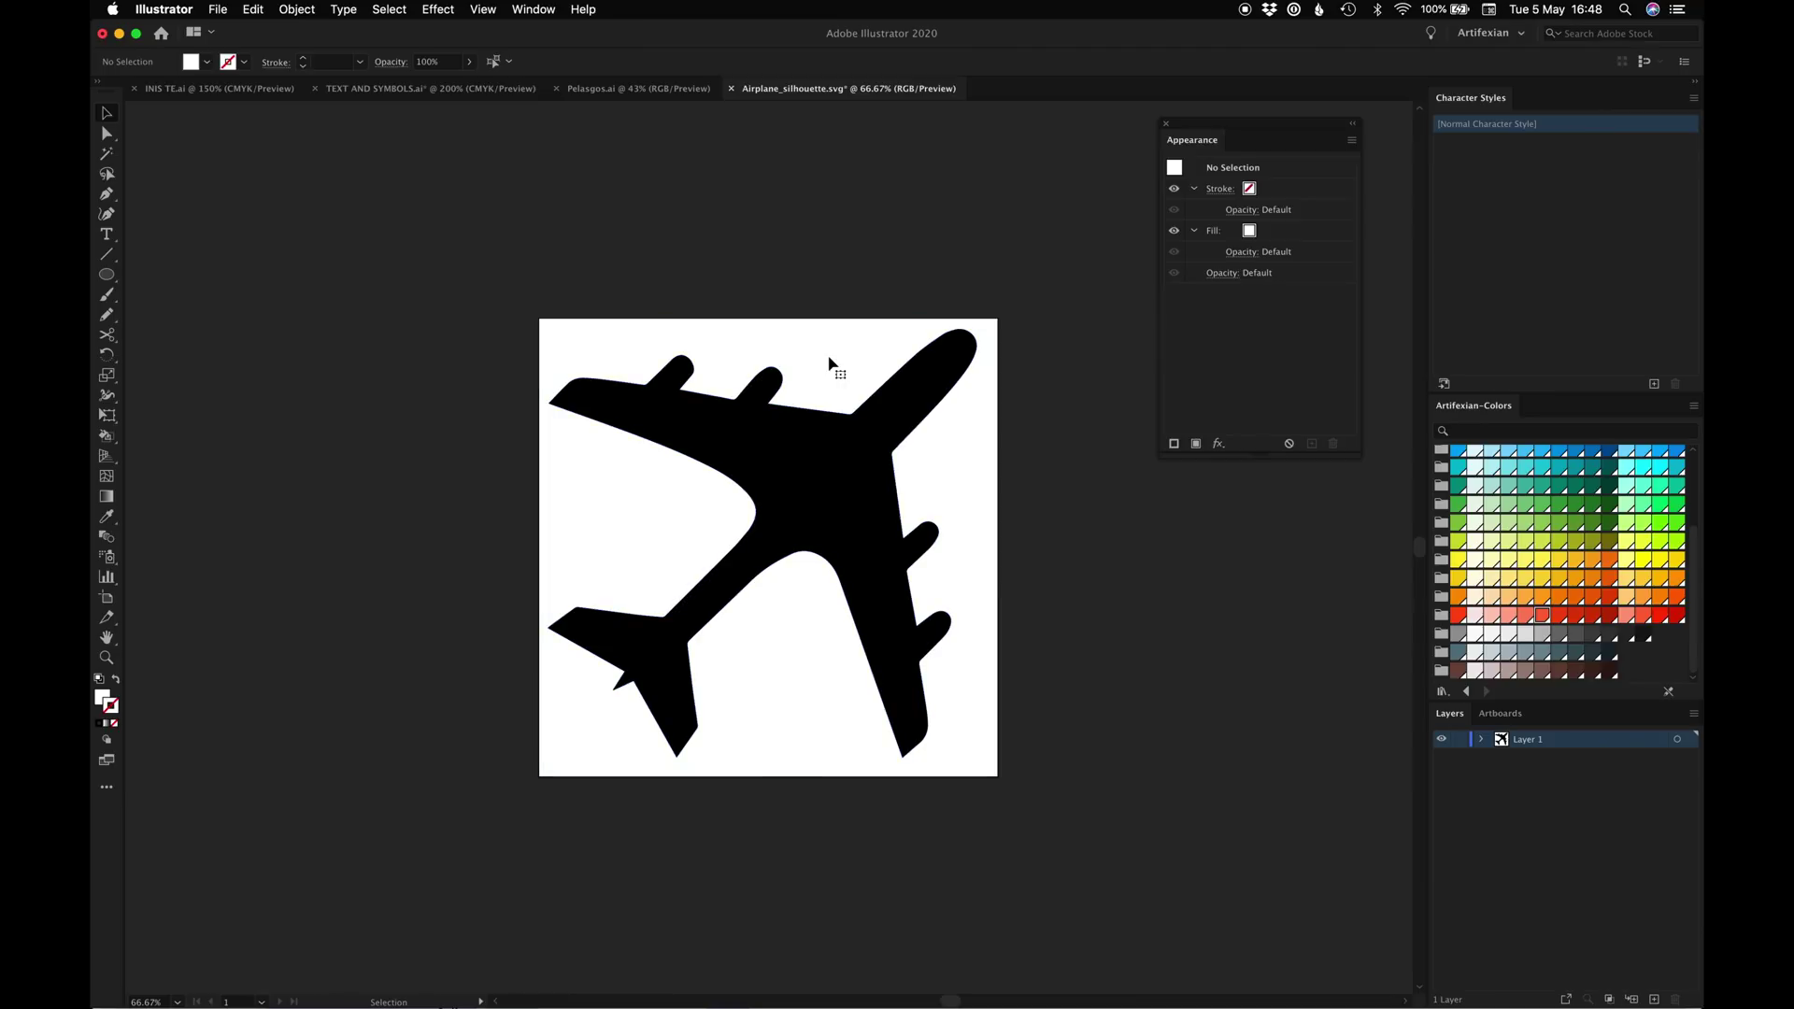
left_click(821, 472)
left_click_drag(978, 329, 823, 482)
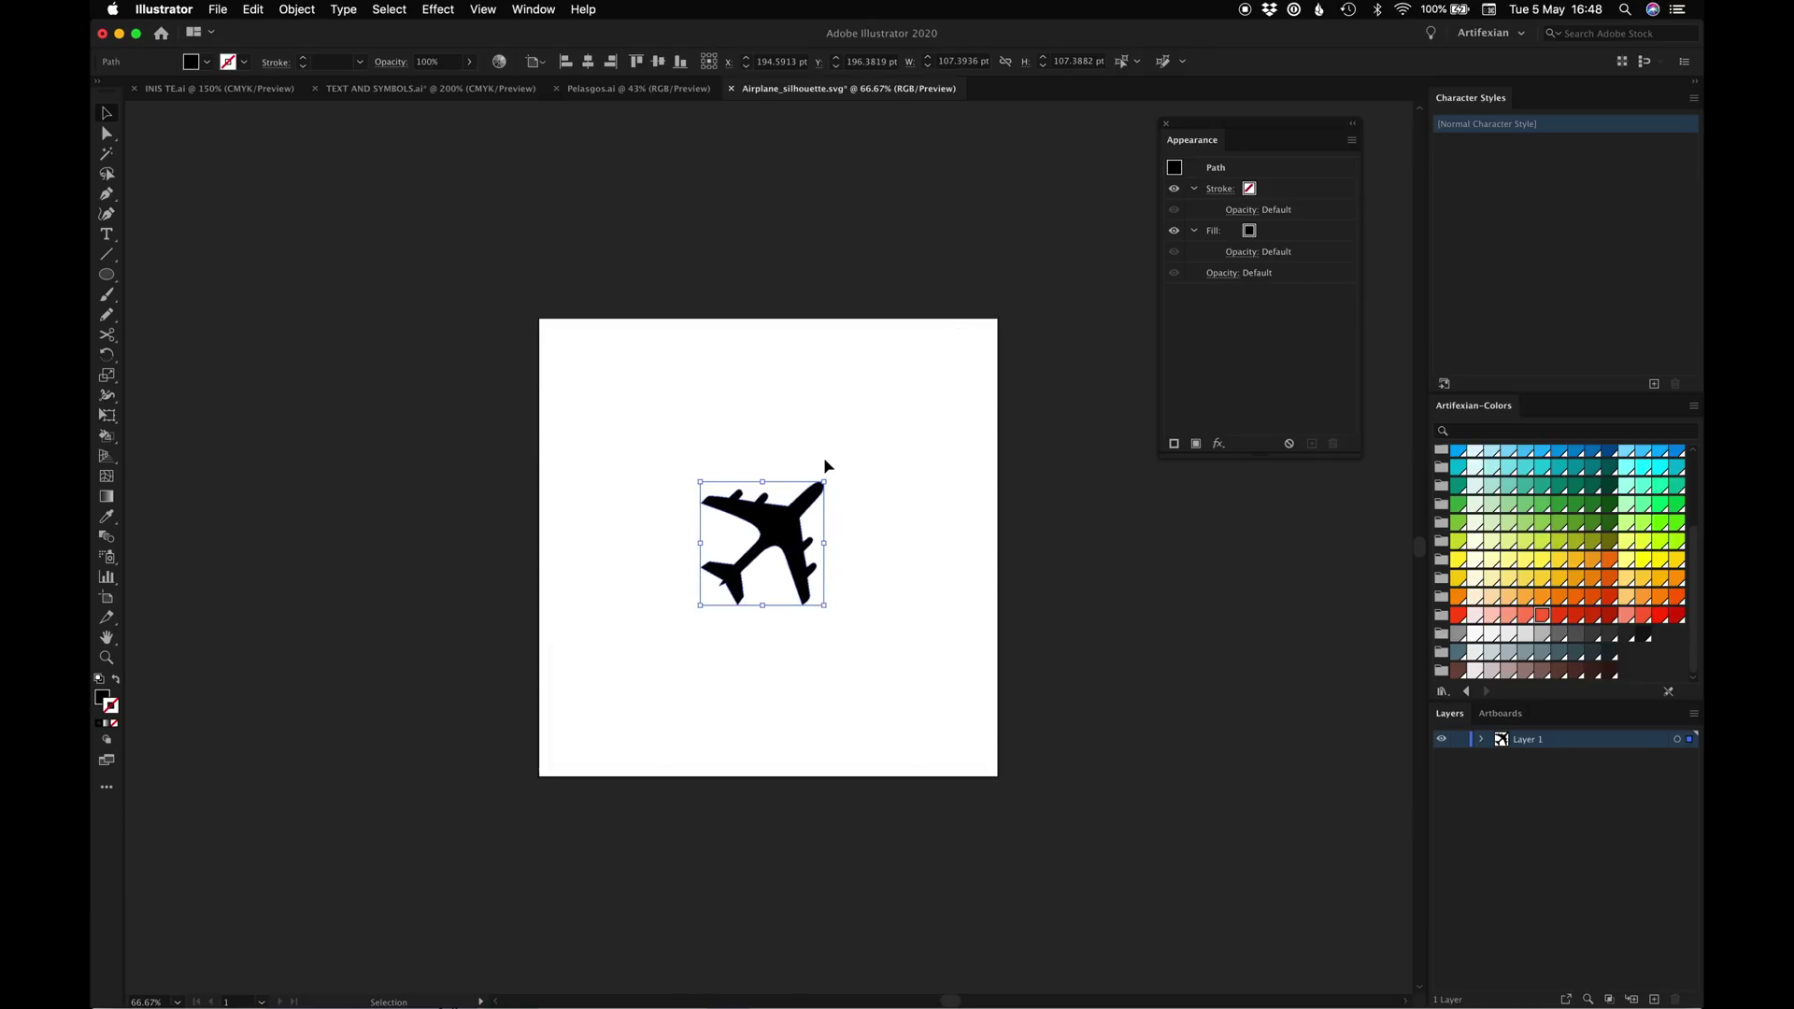
Examine the road, shipping route and town symbols around Terekon on the Pelagos.ai map
left_click(623, 90)
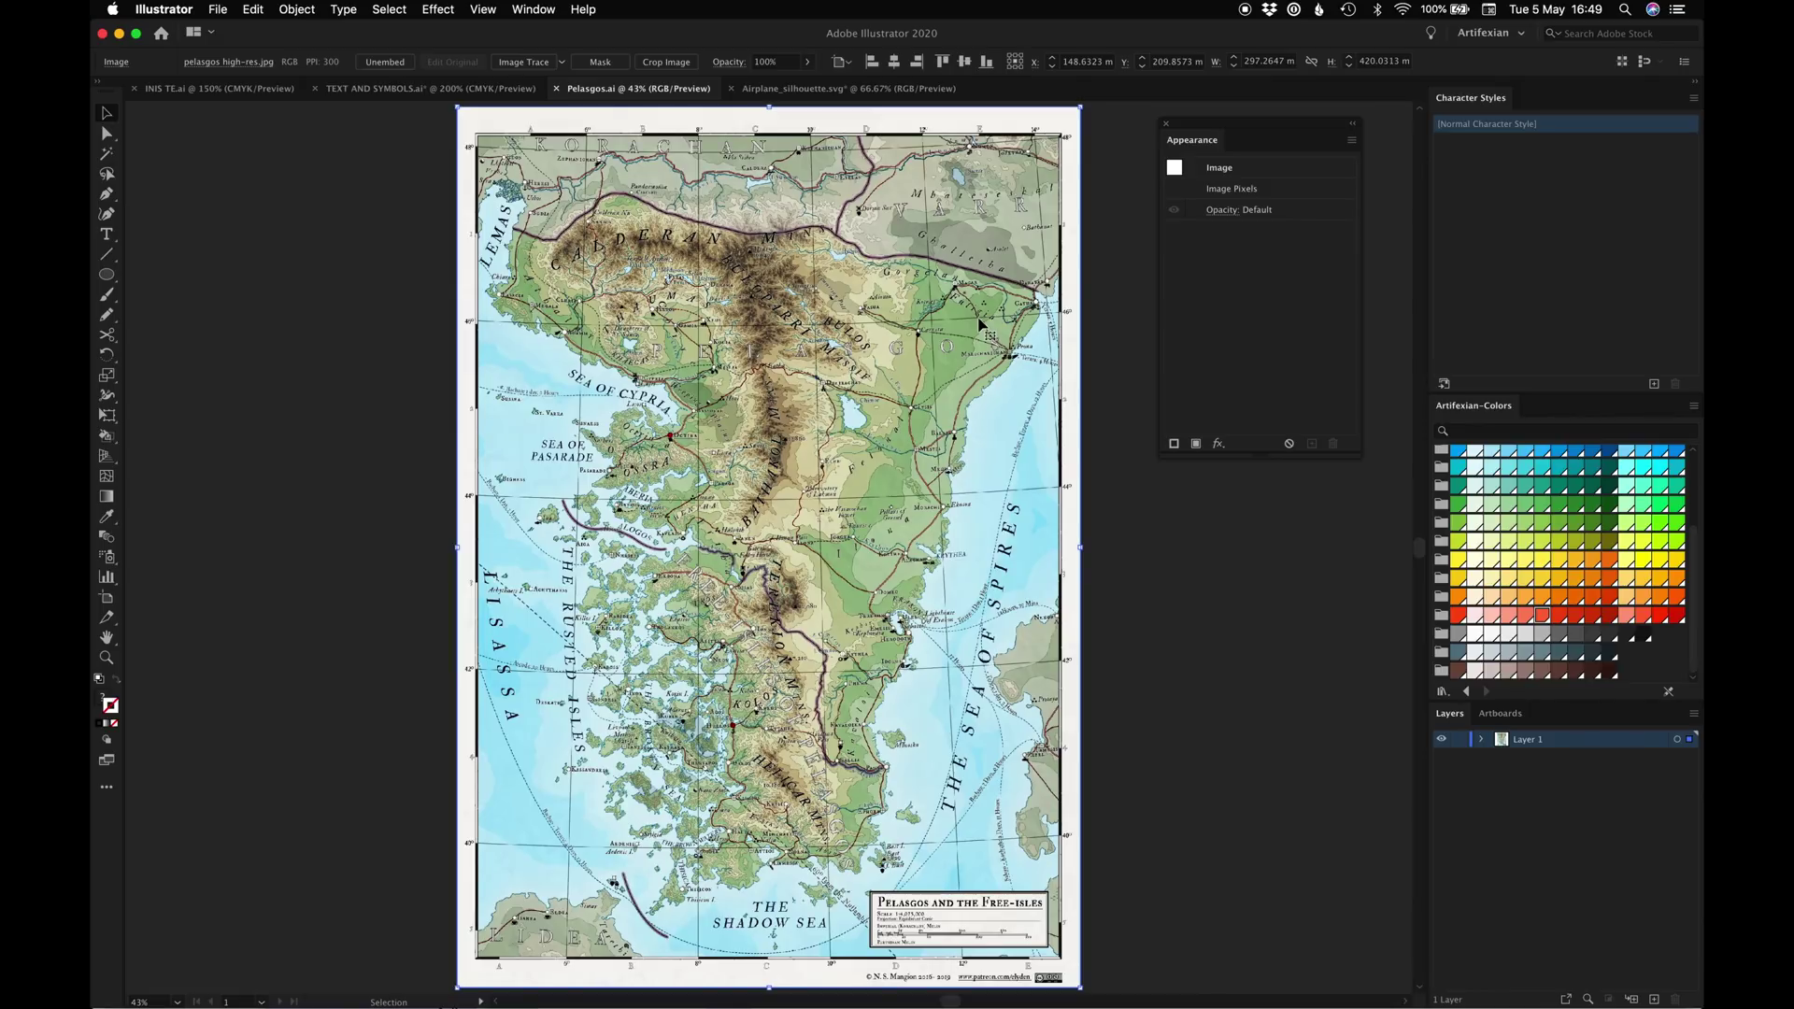
key("z")
left_click_drag(987, 324, 1044, 409)
key("v")
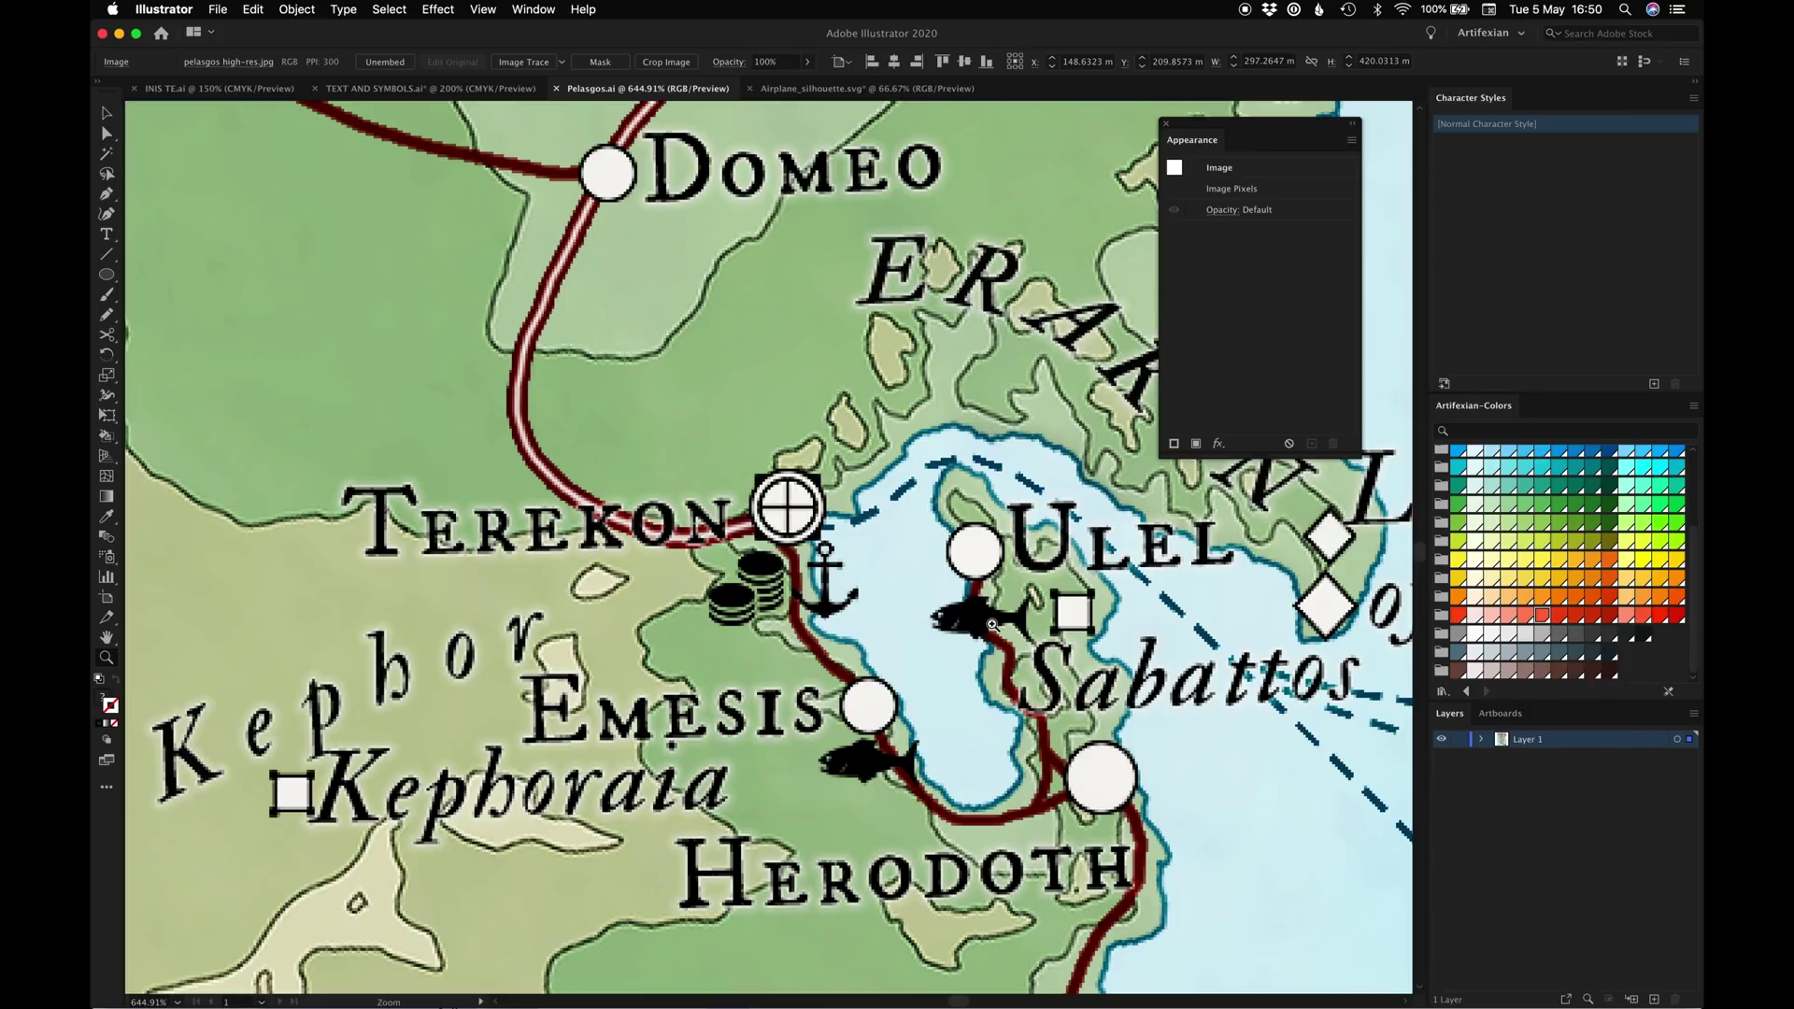
key("super+0")
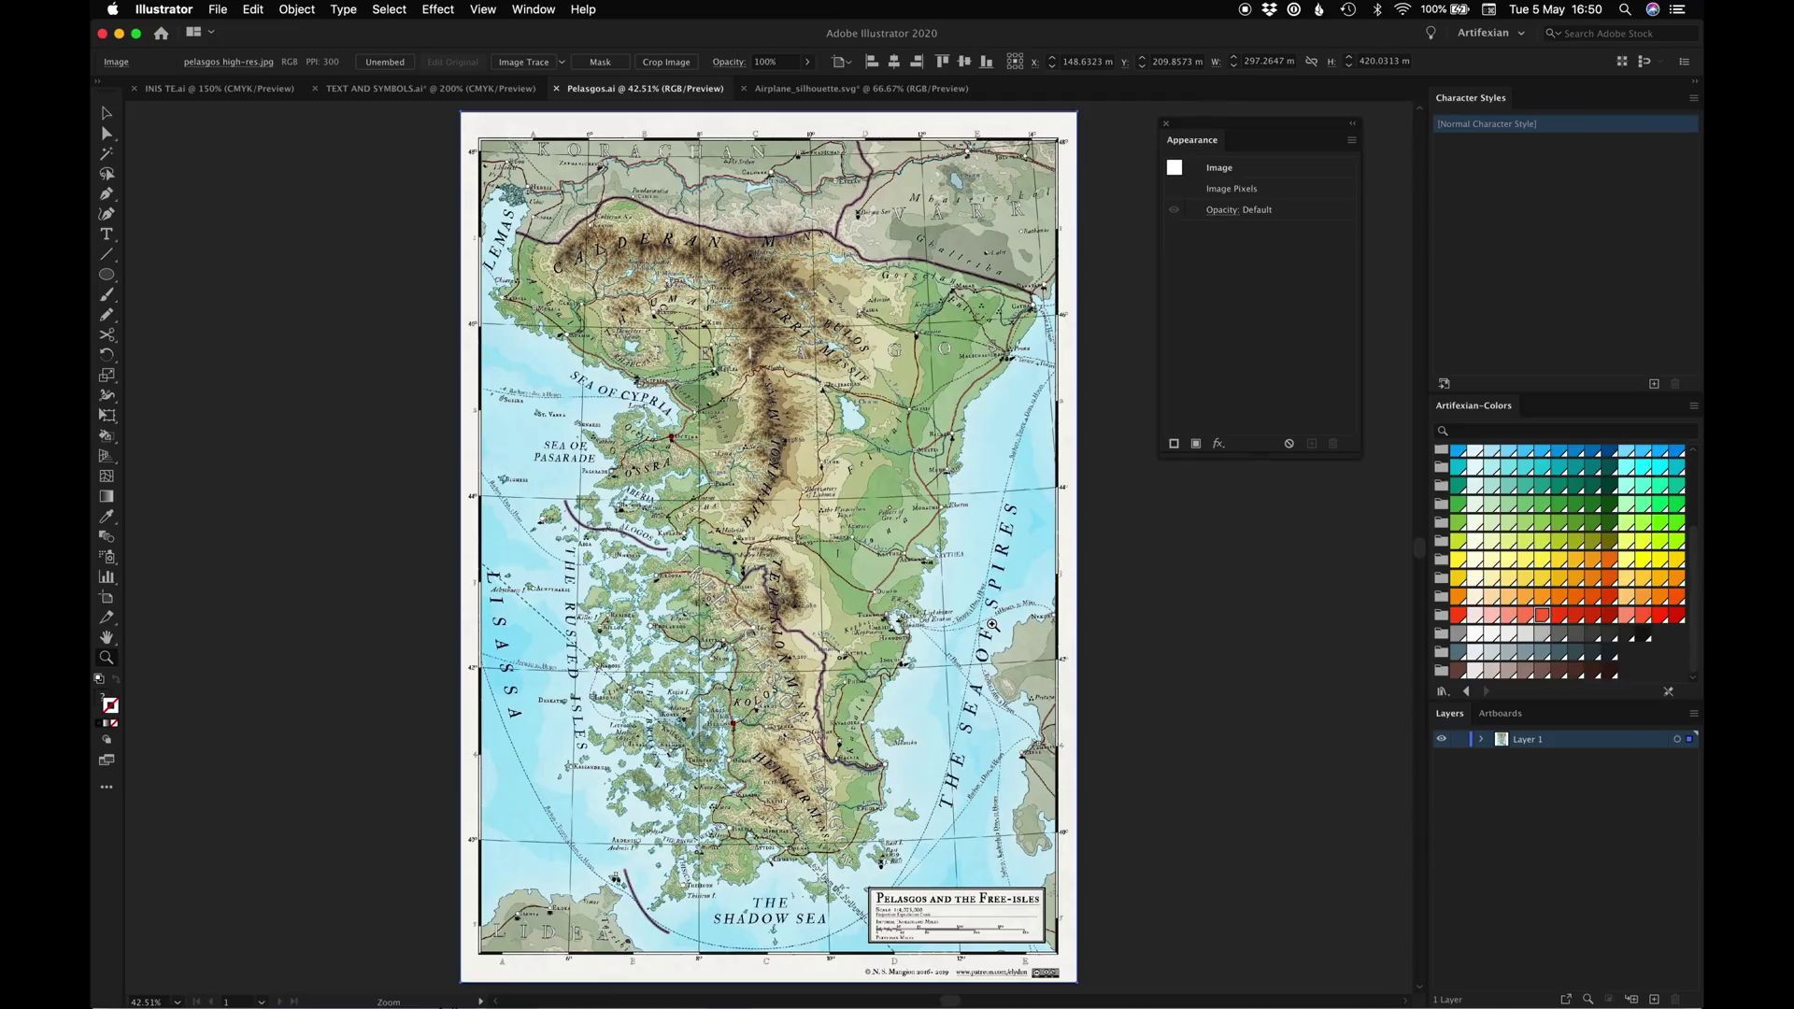
Place a red second-order airport symbol beside An Port Nua in INIS TE.ai and save the document
left_click(213, 92)
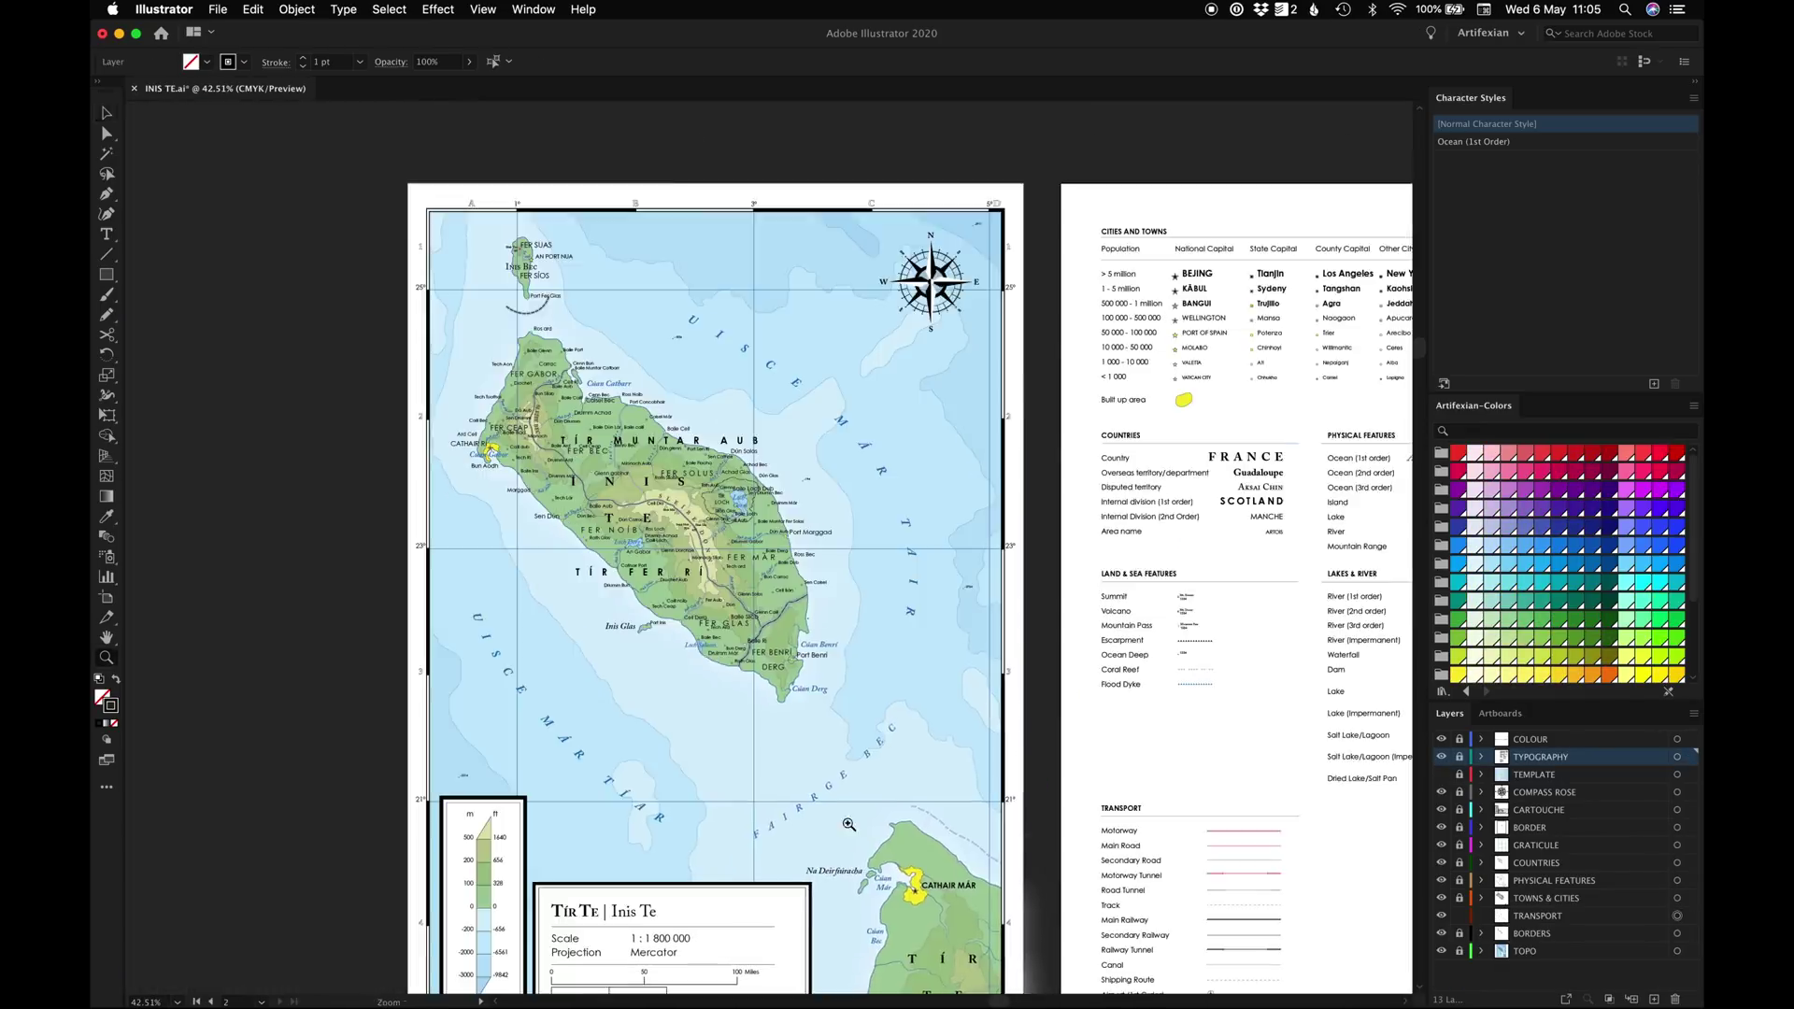
left_click_drag(848, 824, 973, 974)
key("v")
left_click(1671, 917)
key("super+v")
left_click_drag(769, 547, 793, 627)
left_click_drag(793, 633, 819, 365)
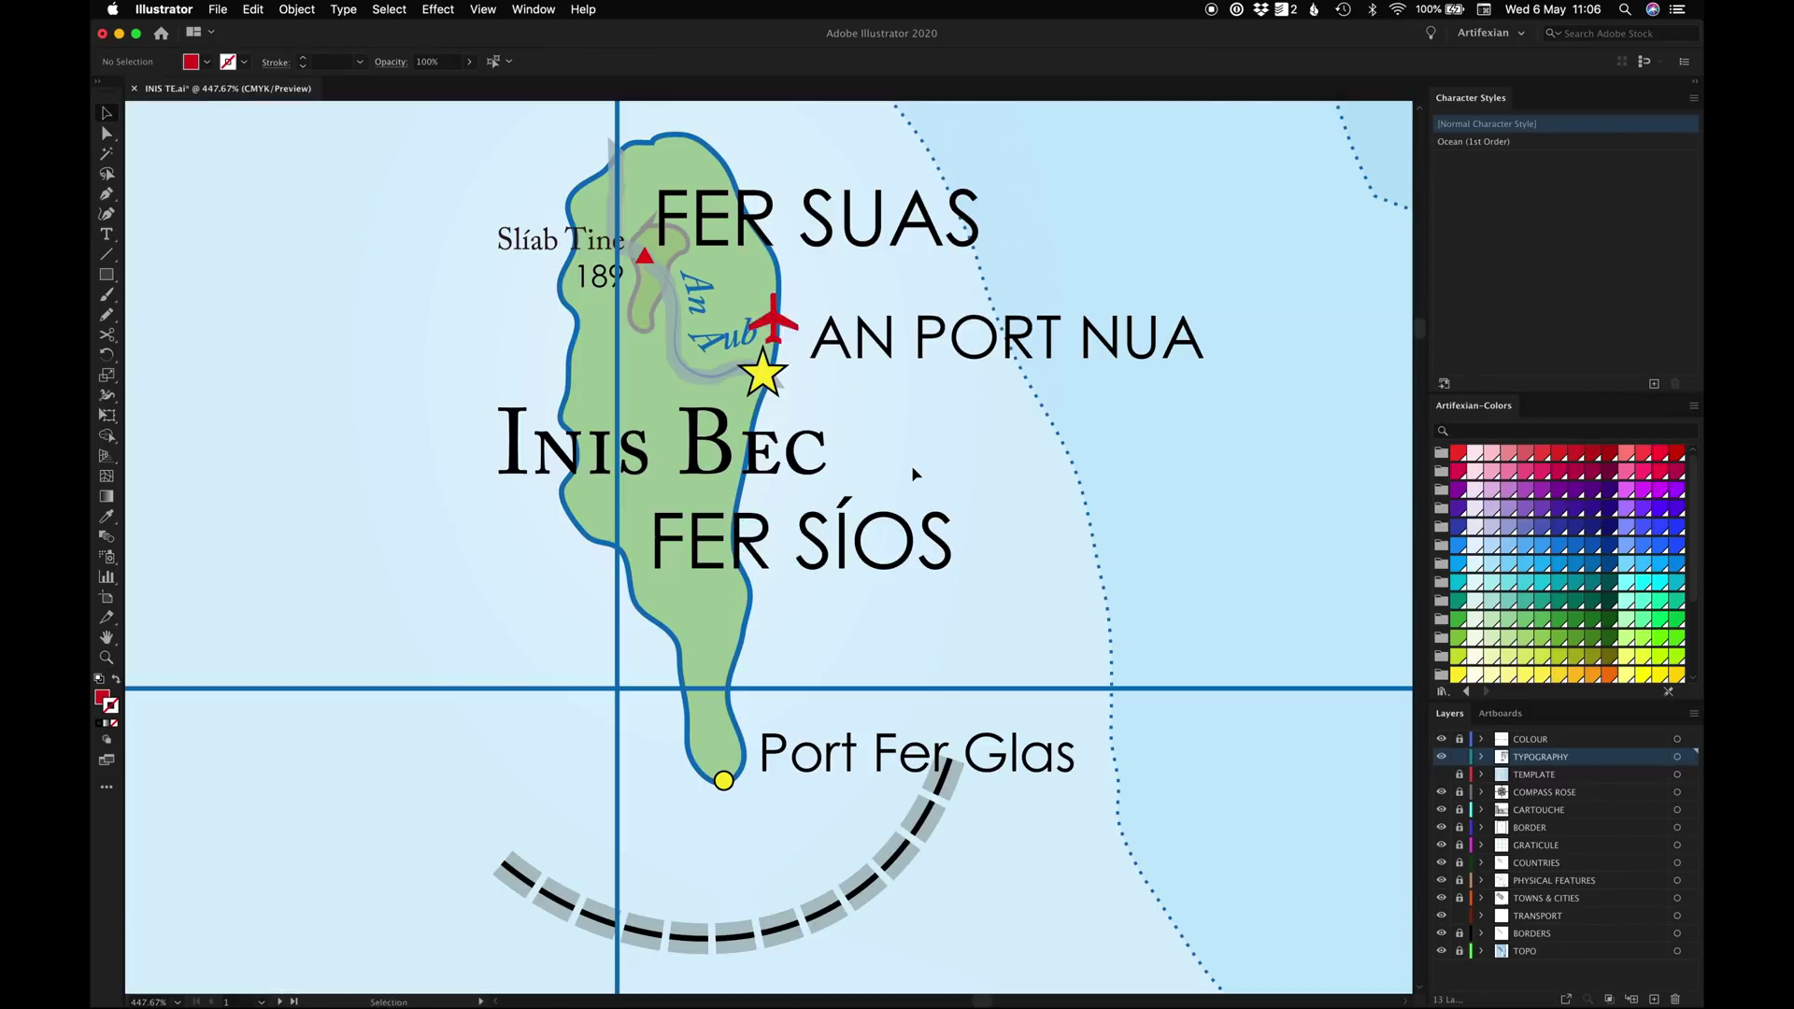
key("super+0")
key("super+s")
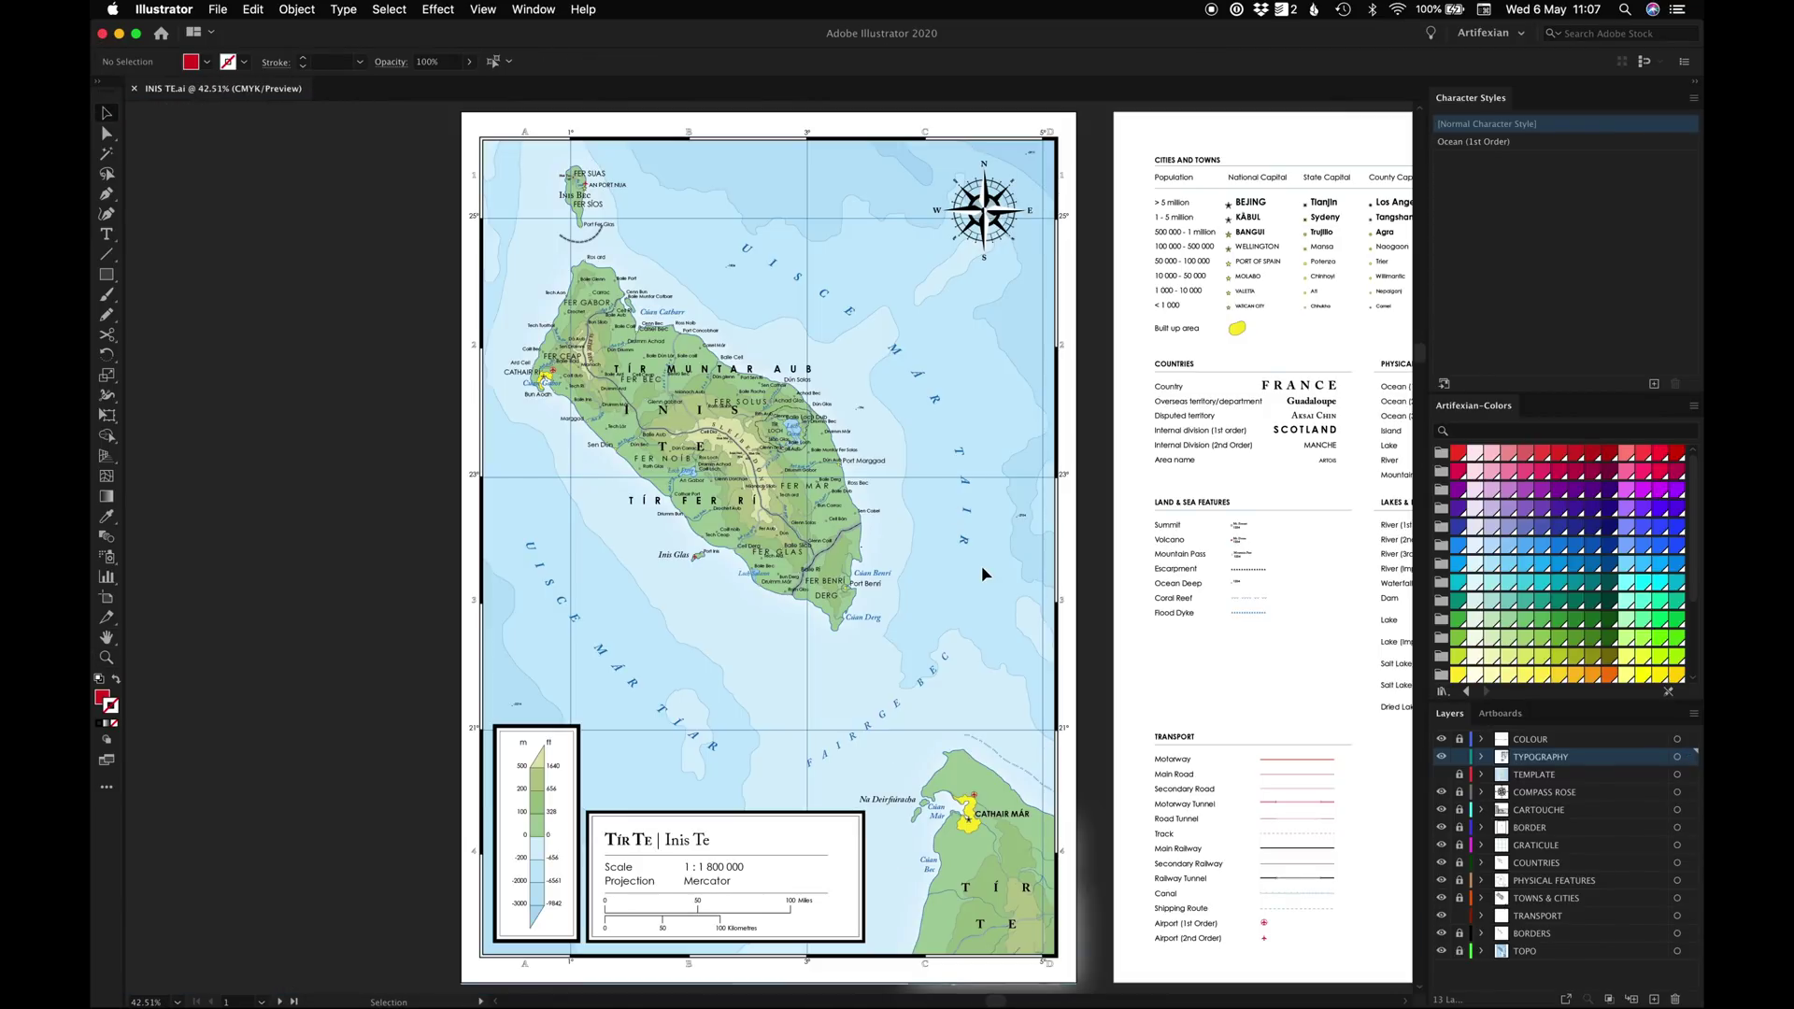
Lock the TYPOGRAPHY layer and make TRANSPORT the active layer
left_click(1459, 757)
key("p")
key("v")
key("alt+super+bracketleft")
left_click(1099, 569)
left_click(1481, 757)
left_click(1481, 757)
left_click(748, 593)
left_click(1460, 757)
key("p")
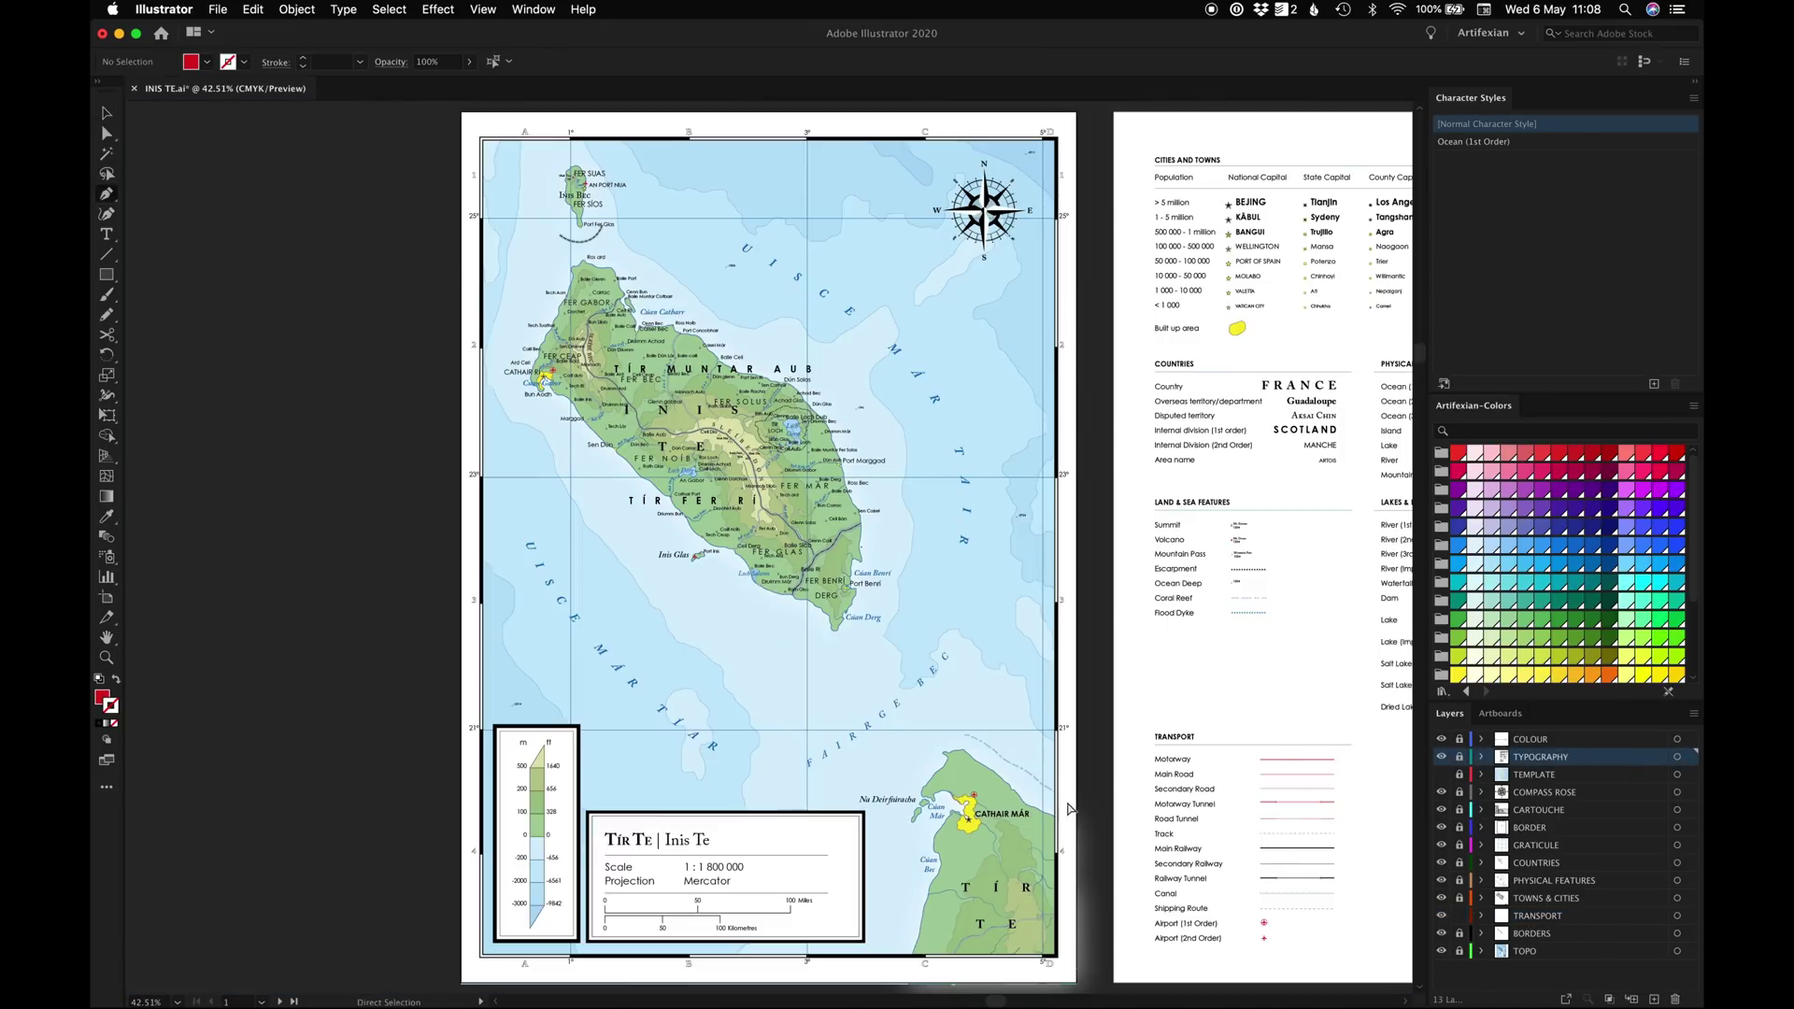
left_click(1538, 916)
Draw a path from Cathair Rí to Cathair Már and copy the legend's Shipping Route style onto it
scroll(684, 709, "up", 2)
scroll(468, 191, "up", 6)
left_click(604, 370)
key("super+0")
scroll(816, 795, "up", 4)
scroll(885, 696, "down", 3)
left_click_drag(1139, 725, 1354, 809)
key("super+minus")
key("super+minus")
key("super+minus")
key("i")
left_click(1142, 663)
scroll(1142, 663, "up", 2)
Reshape the shipping route's anchors and handles so it curves into Cúan Már, and save the document
key("v")
key("a")
left_click_drag(880, 660, 773, 713)
left_click_drag(681, 682, 645, 664)
left_click(682, 645)
scroll(803, 654, "up", 2)
left_click_drag(799, 654, 927, 743)
left_click_drag(1121, 559, 1006, 541)
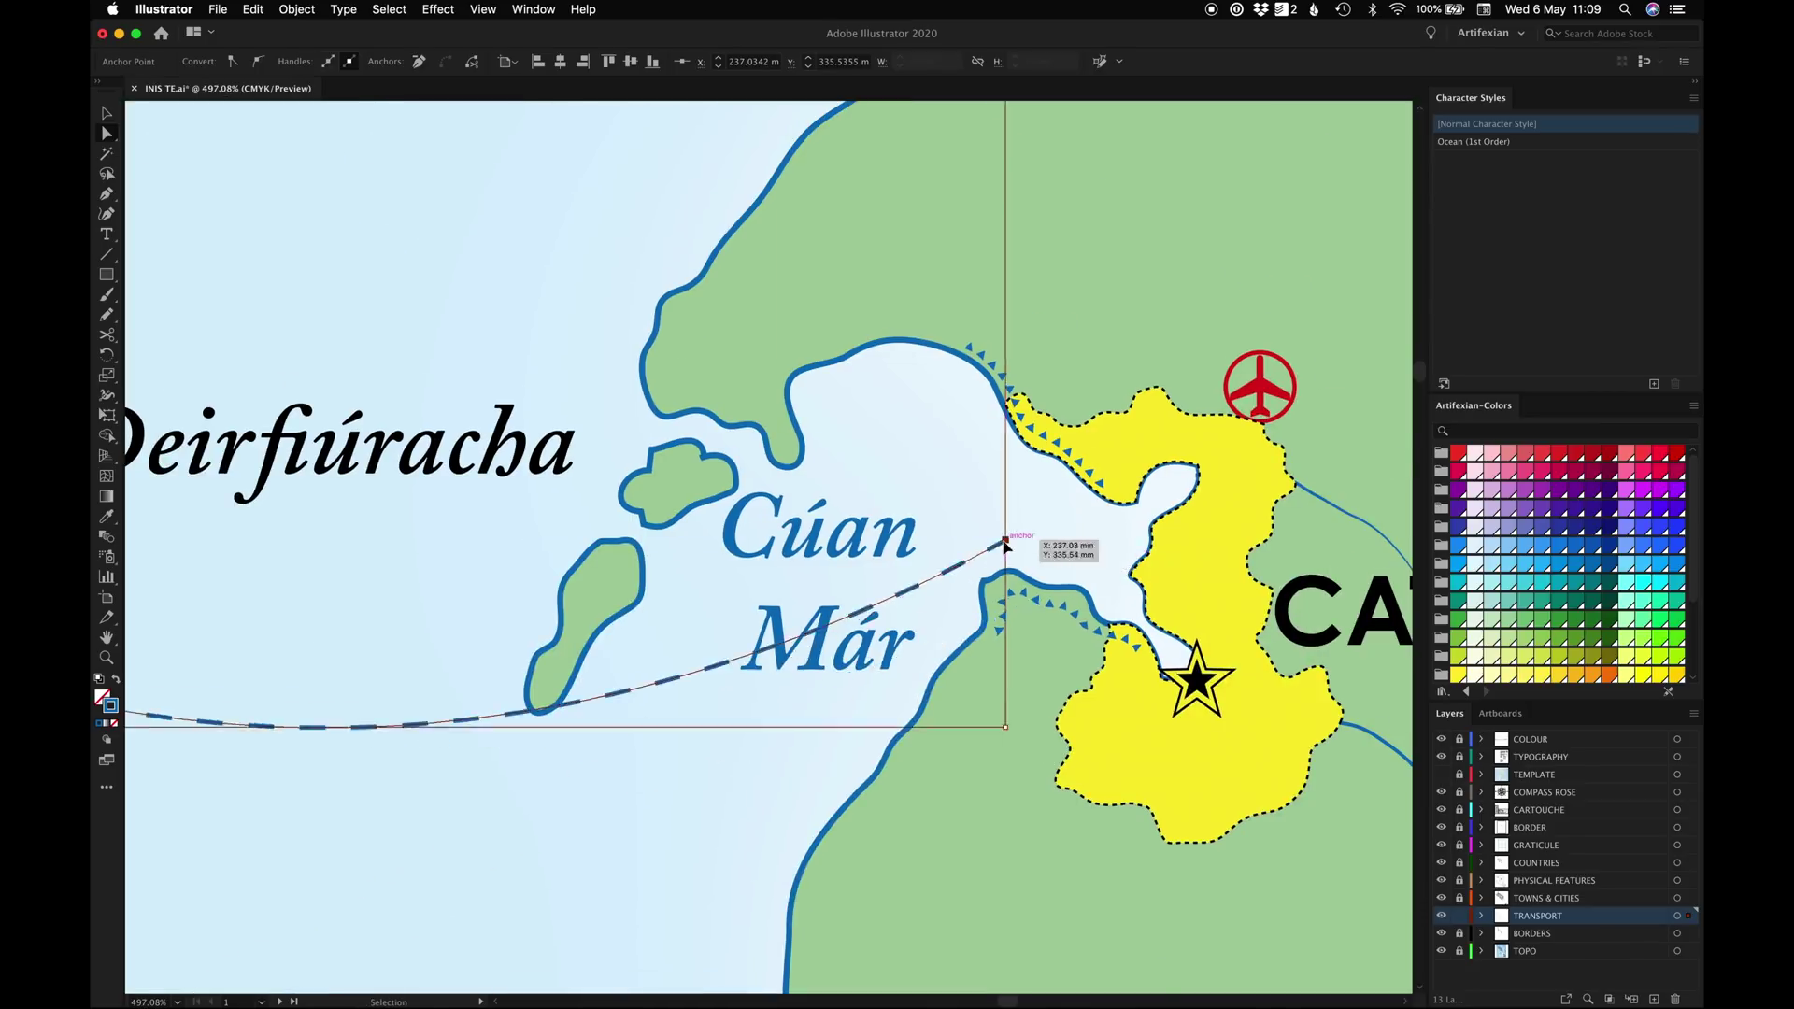
scroll(780, 599, "down", 3)
left_click_drag(540, 804, 477, 855)
left_click(685, 829)
key("super+0")
key("super+s")
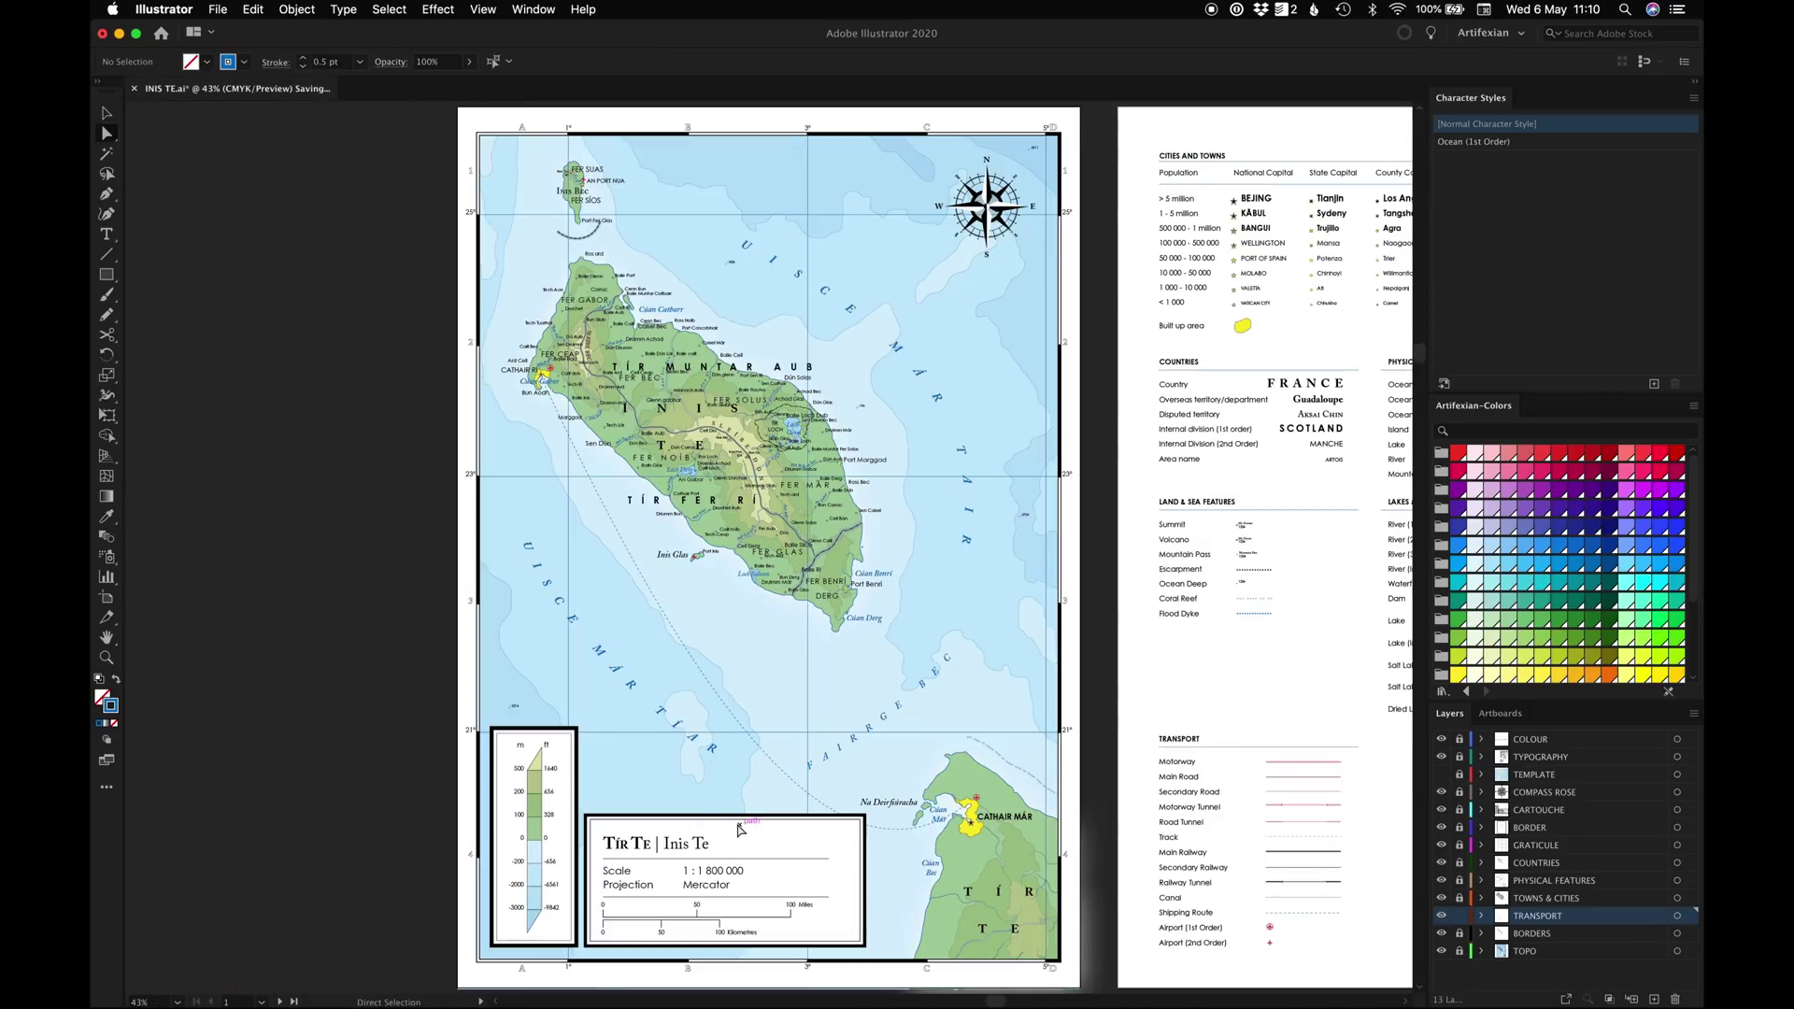
Draw a short curved shipping route from Port Inis to Cell Derg and open its stroke options
left_click_drag(715, 564, 850, 636)
key("p")
left_click_drag(509, 410, 509, 352)
left_click_drag(929, 391, 955, 380)
key("v")
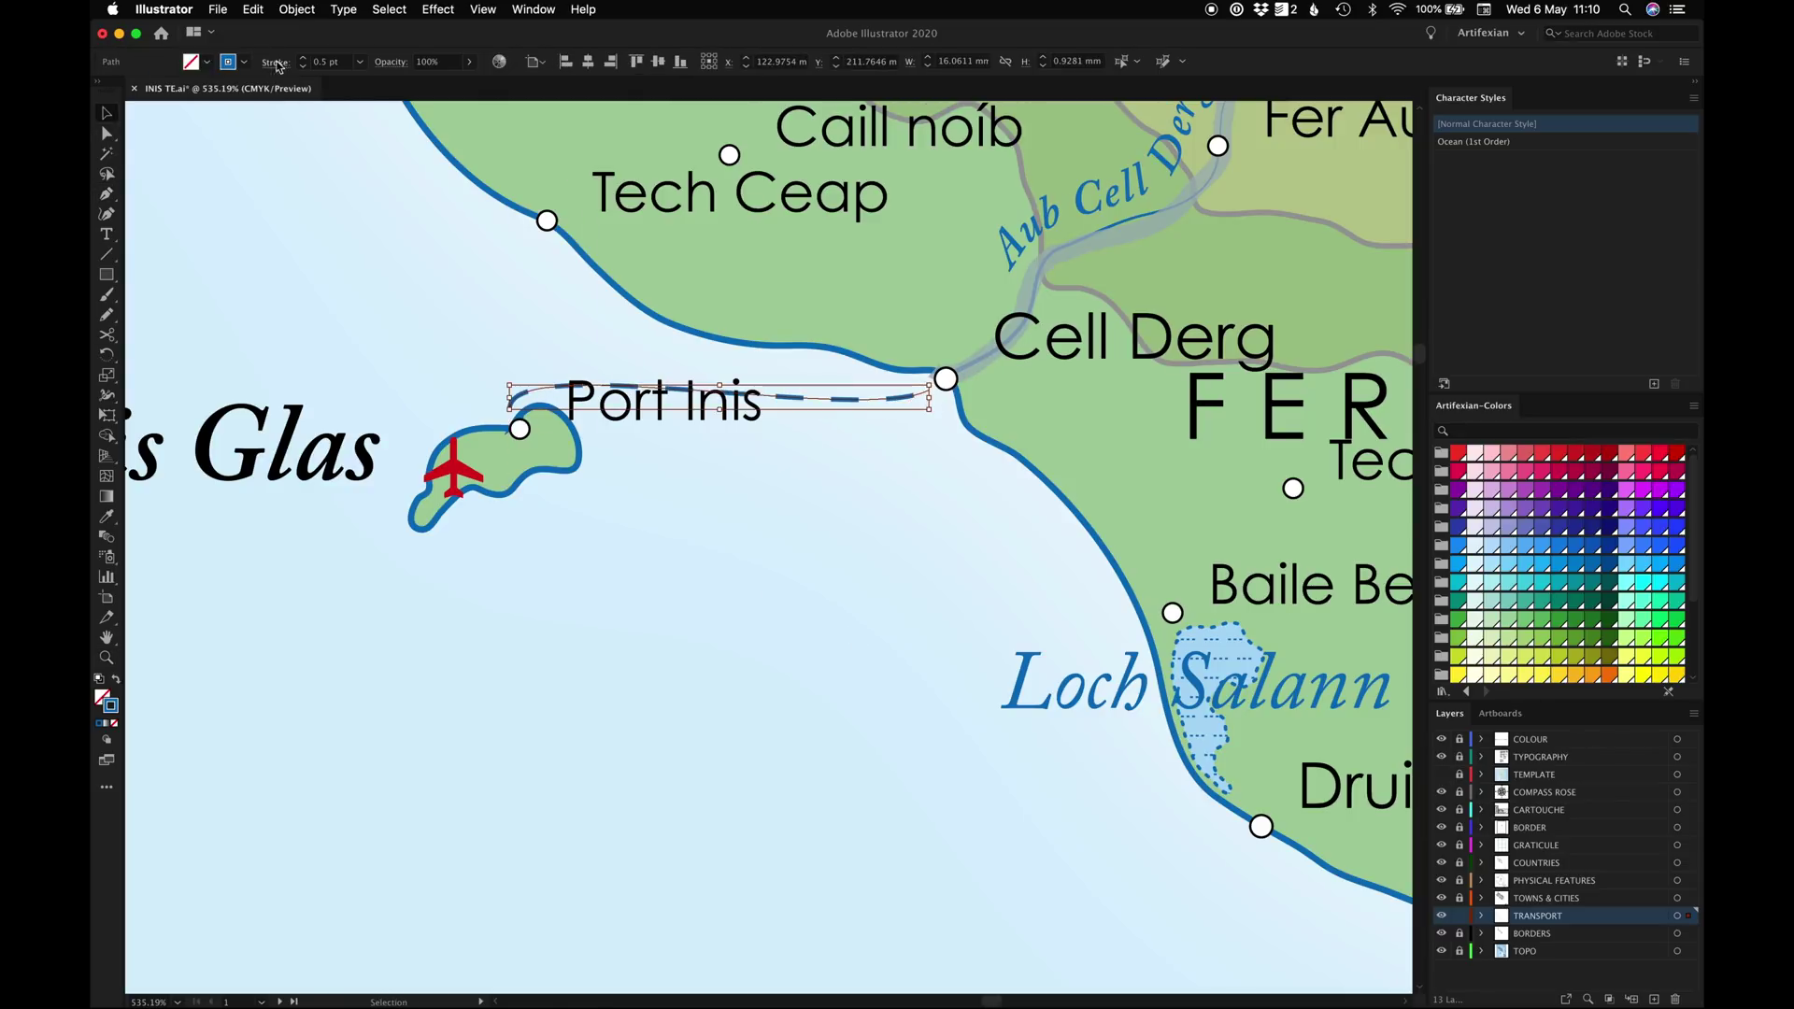
key("super+0")
left_click(276, 63)
Draw a curved shipping route from the main island's southeastern coast to Cathair Már
key("super+1")
scroll(801, 653, "down", 3)
key("p")
left_click_drag(687, 422, 861, 389)
scroll(861, 388, "down", 3)
left_click_drag(897, 788, 929, 821)
key("super+0")
key("super+shift+a")
Draw another curved shipping route around the main island and adjust the handle at its starting anchor
double_click(846, 657)
mouse_move(622, 244)
left_mouse_down()
mouse_move(861, 592)
mouse_move(911, 738)
left_mouse_up()
key("p")
left_click_drag(886, 777, 661, 826)
mouse_move(585, 159)
left_mouse_down()
mouse_move(381, 125)
mouse_move(449, 171)
left_mouse_up()
scroll(450, 171, "down", 3)
key("v")
key("a")
left_click(870, 773)
left_click_drag(644, 821, 524, 945)
Draw a curved shipping route from An Port Nua to Caisel Bec
scroll(524, 939, "up", 5)
key("super+shift+a")
scroll(899, 478, "down", 3)
left_click_drag(749, 365, 508, 142)
key("super+0")
key("p")
left_click_drag(685, 227, 832, 230)
left_click_drag(875, 781, 826, 907)
key("v")
left_click(1079, 440)
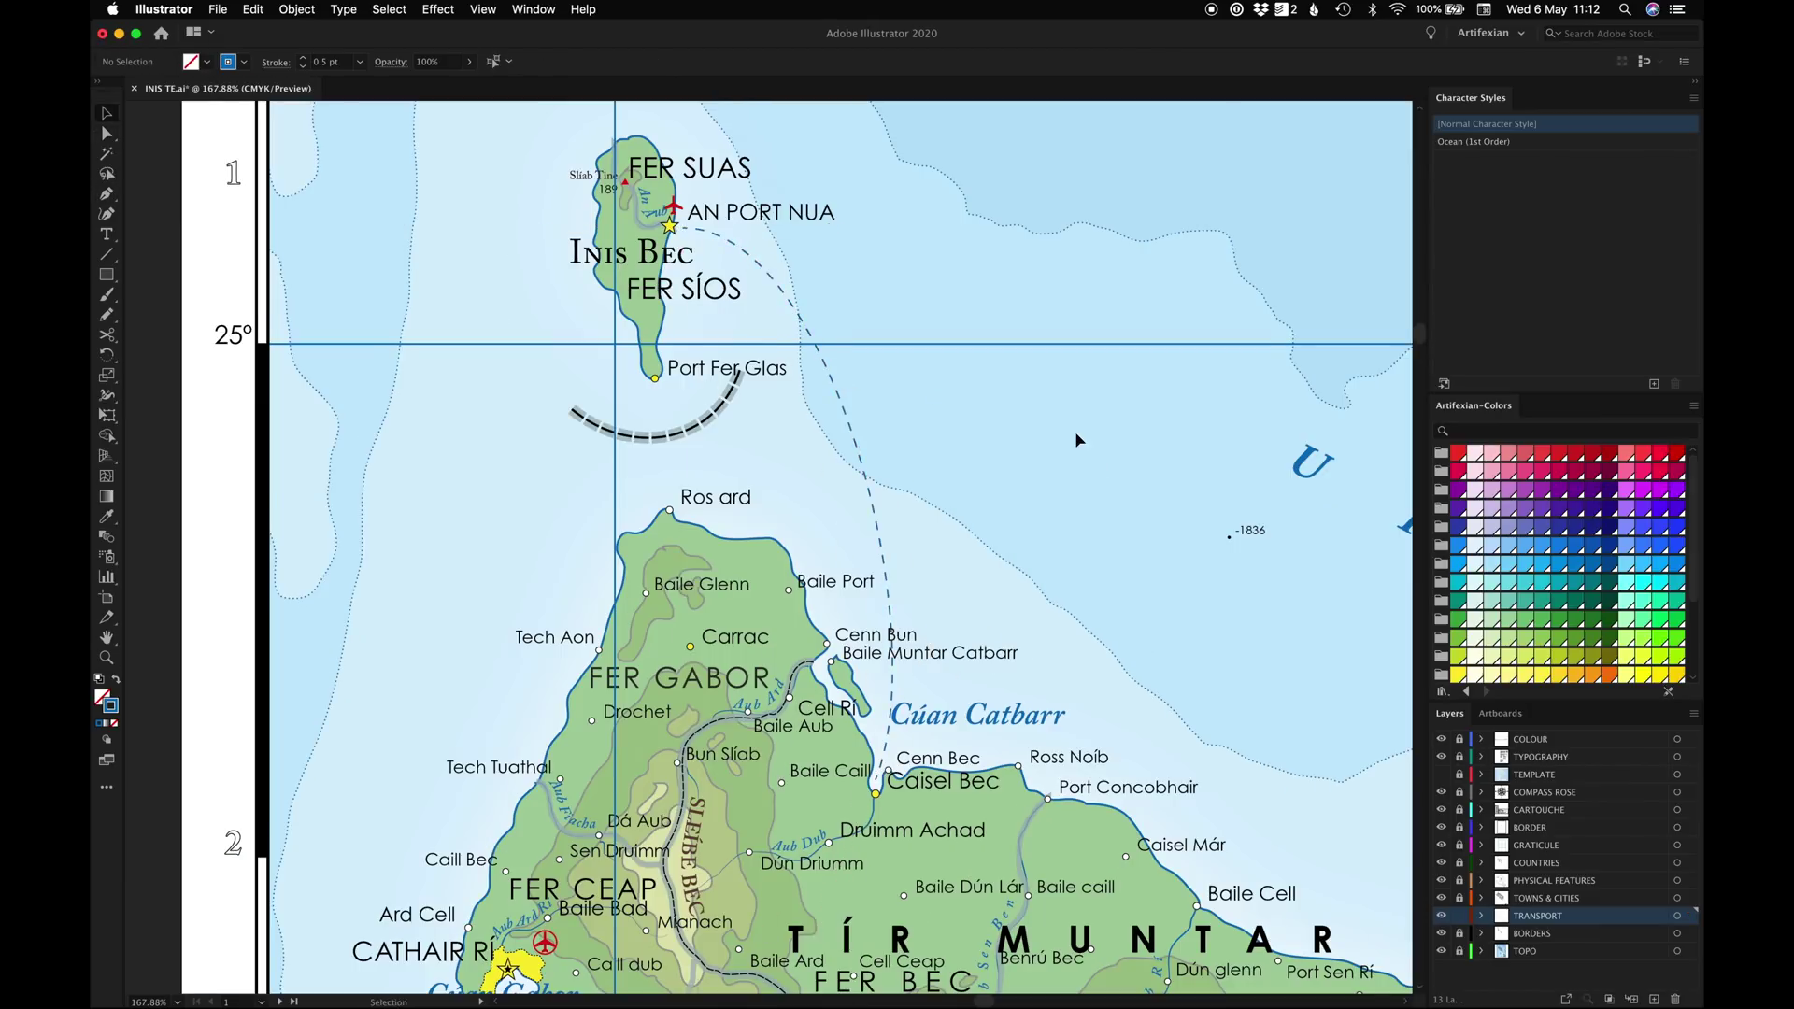
Draw a shipping route from An Port Nua down the west coast into Cathair Rí
scroll(1078, 440, "down", 3)
key("p")
left_click_drag(780, 123, 821, 269)
scroll(533, 825, "down", 2)
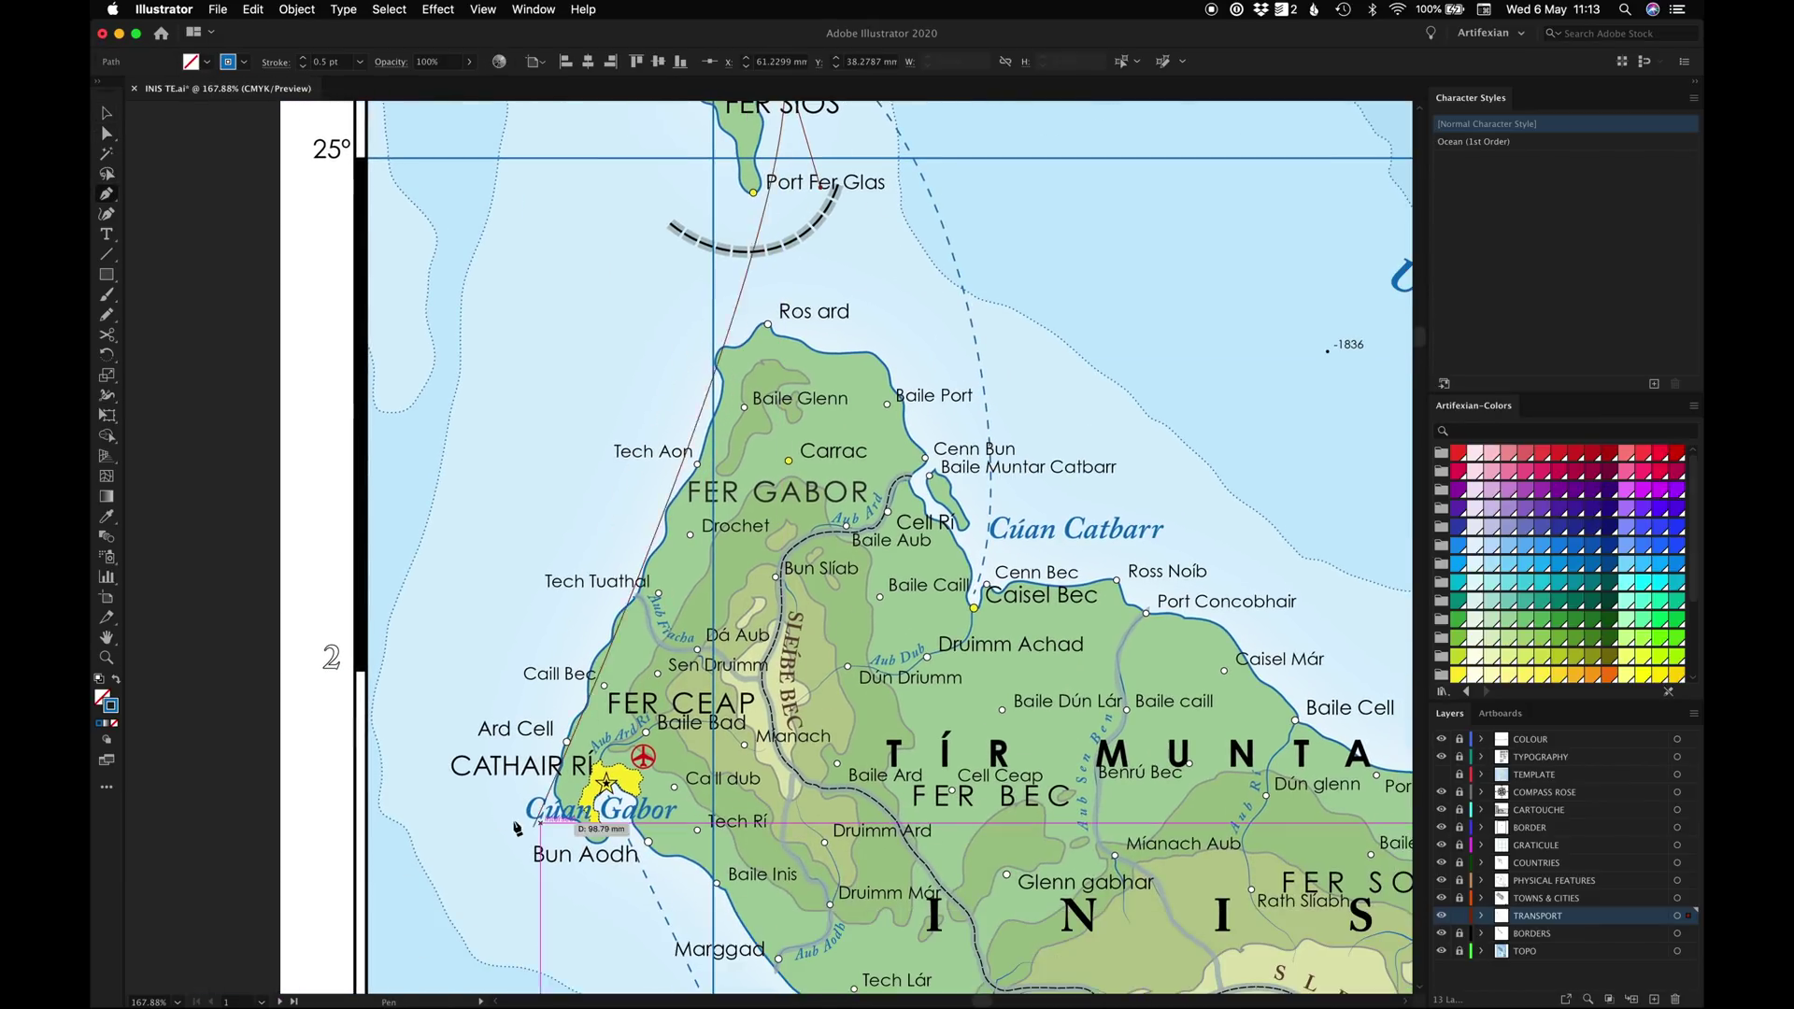
left_click_drag(506, 818, 536, 969)
left_click_drag(601, 800, 582, 768)
Reshape the west coast shipping route's handles and delete the unwanted part of it
key("a")
scroll(555, 320, "up", 2)
left_click(767, 144)
left_click_drag(808, 280, 831, 301)
left_click_drag(463, 759, 439, 715)
key("Delete")
key("v")
left_click(778, 213)
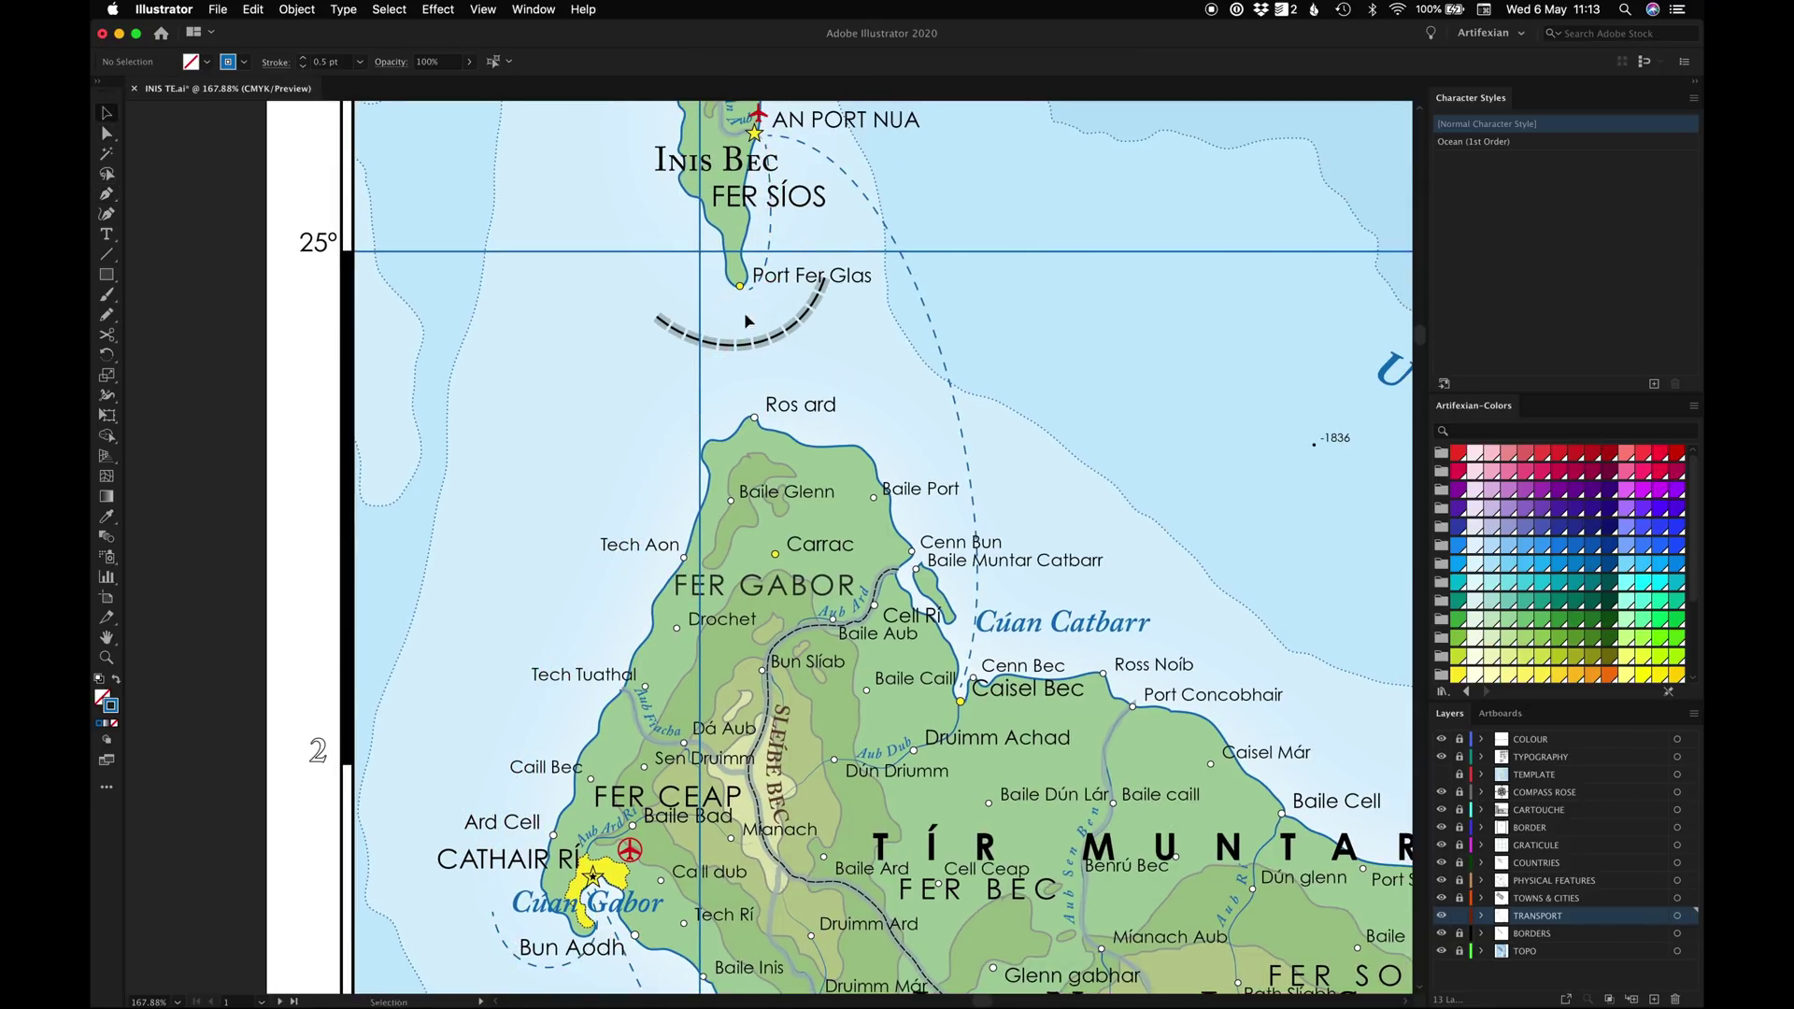
Draw a curved shipping route between Cathair Rí and Port Fer Glas and save the document
scroll(746, 321, "down", 2)
key("p")
mouse_move(588, 841)
left_mouse_down()
mouse_move(583, 897)
mouse_move(458, 815)
left_mouse_up()
left_click_drag(734, 249, 736, 206)
left_click_drag(458, 815, 393, 743)
left_click(560, 893)
left_click(210, 707)
key("super+0")
key("v")
key("super+s")
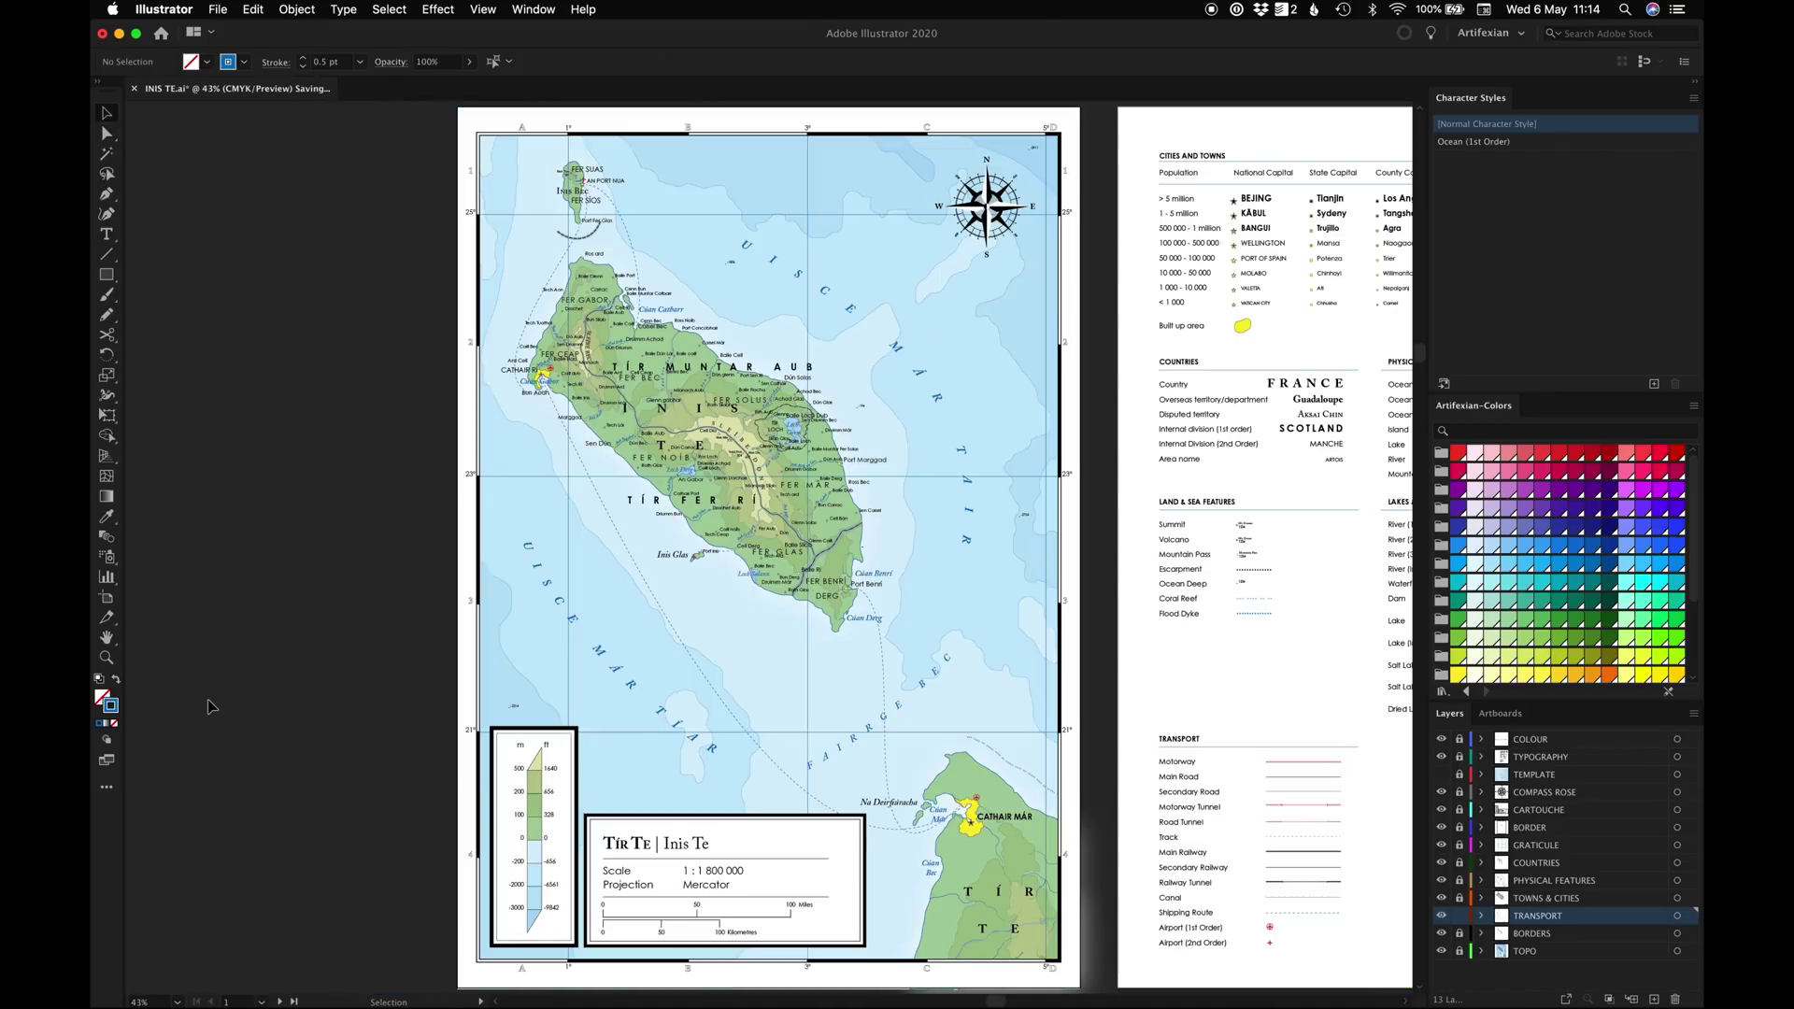
Draw a curved shipping route from Port Marggord on the east coast towards Cathair Már
key("p")
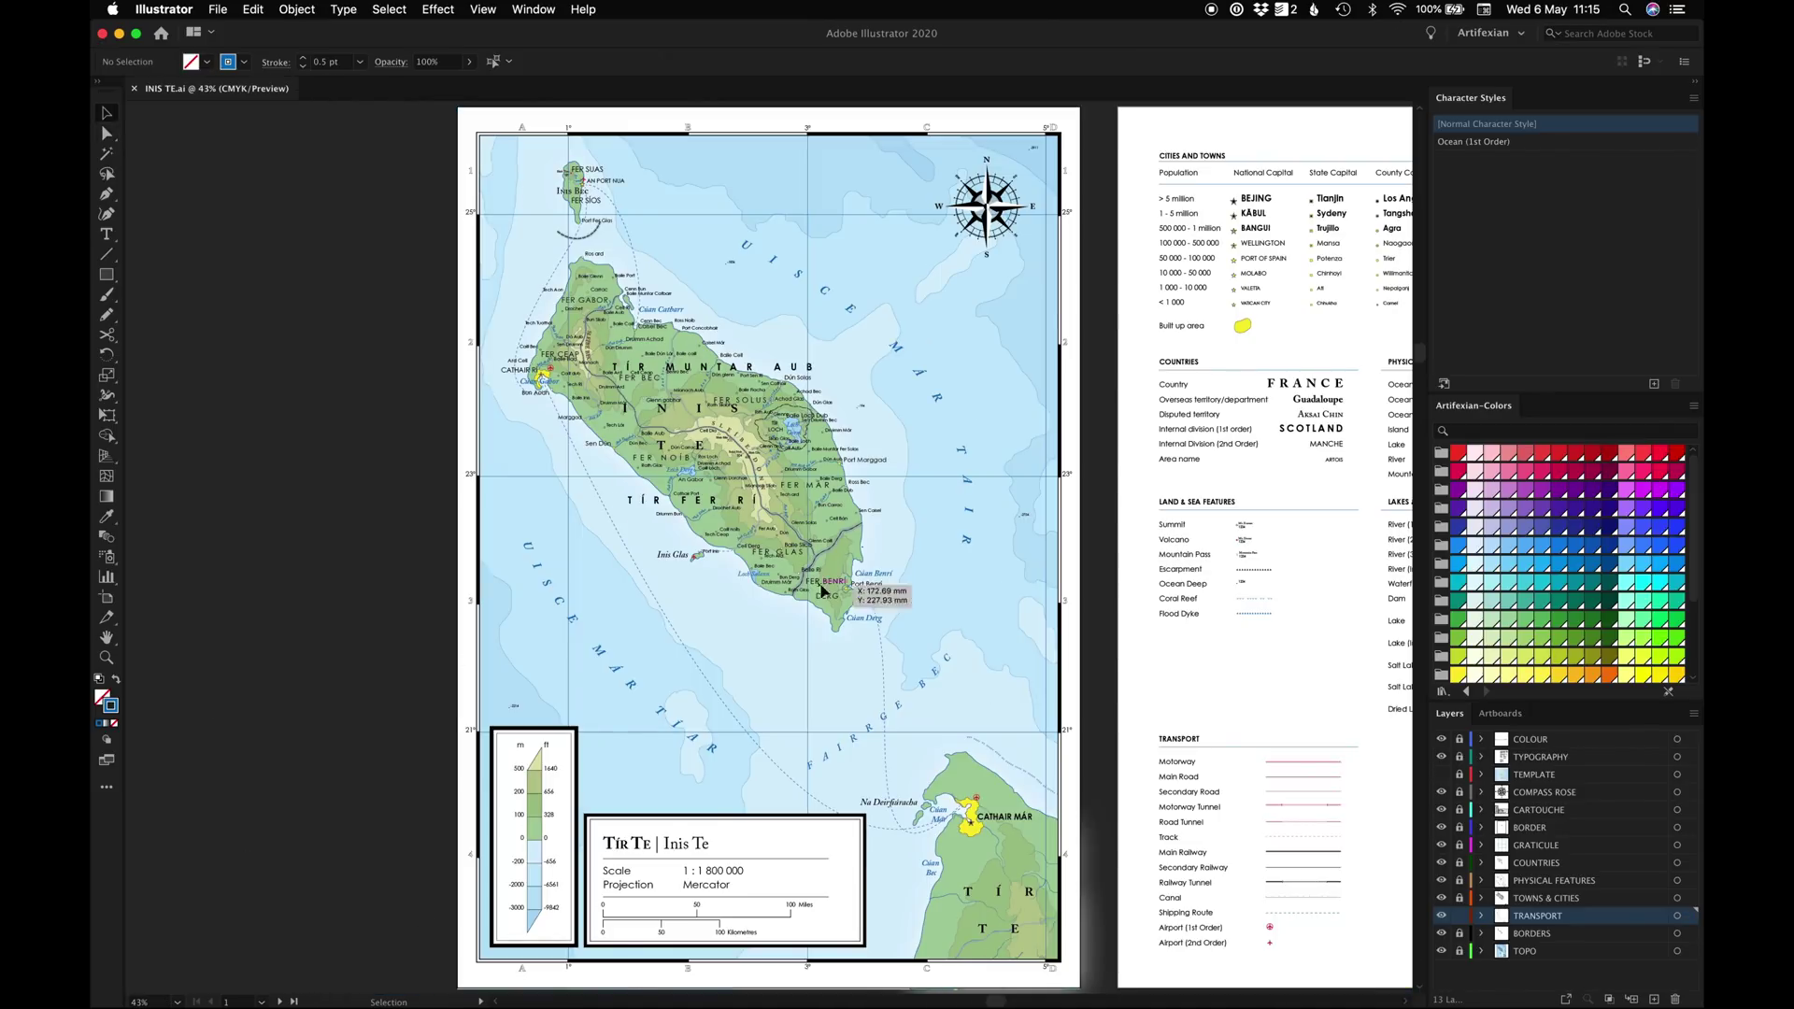
left_click_drag(834, 435, 977, 847)
left_click_drag(639, 170, 767, 254)
scroll(781, 821, "down", 1)
left_click_drag(753, 910, 848, 919)
left_click(864, 841)
Adjust the anchors and handles at both ends of the Port Marggord shipping route
key("a")
left_click(754, 910)
left_click_drag(659, 902, 689, 893)
left_click_drag(756, 195, 864, 239)
left_click_drag(753, 909, 747, 901)
left_click(757, 930)
key("super+0")
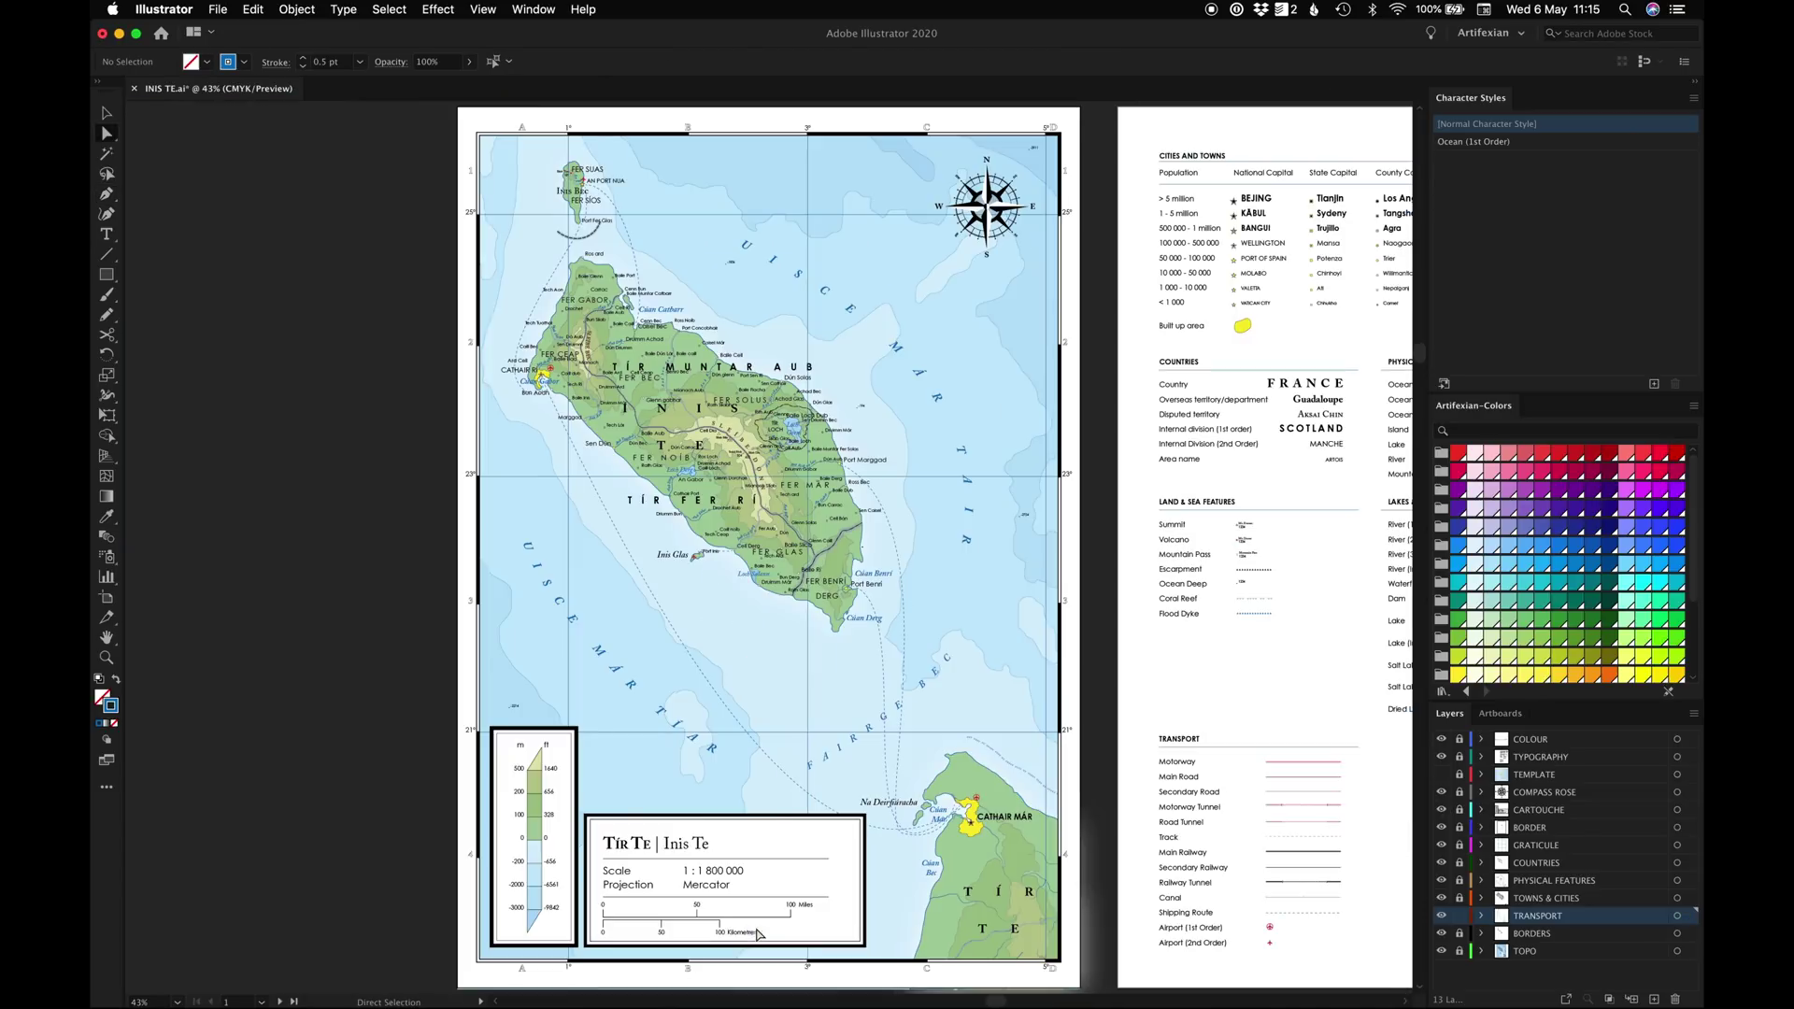
Reshape the anchors and curve of the shipping routes crossing Fairrge Bec towards Cathair Már
key("z")
left_click_drag(855, 758, 1048, 891)
key("a")
left_click(841, 437)
left_click_drag(843, 435, 823, 429)
left_click(593, 641)
left_click(823, 429)
left_click_drag(725, 683, 662, 629)
key("super+minus")
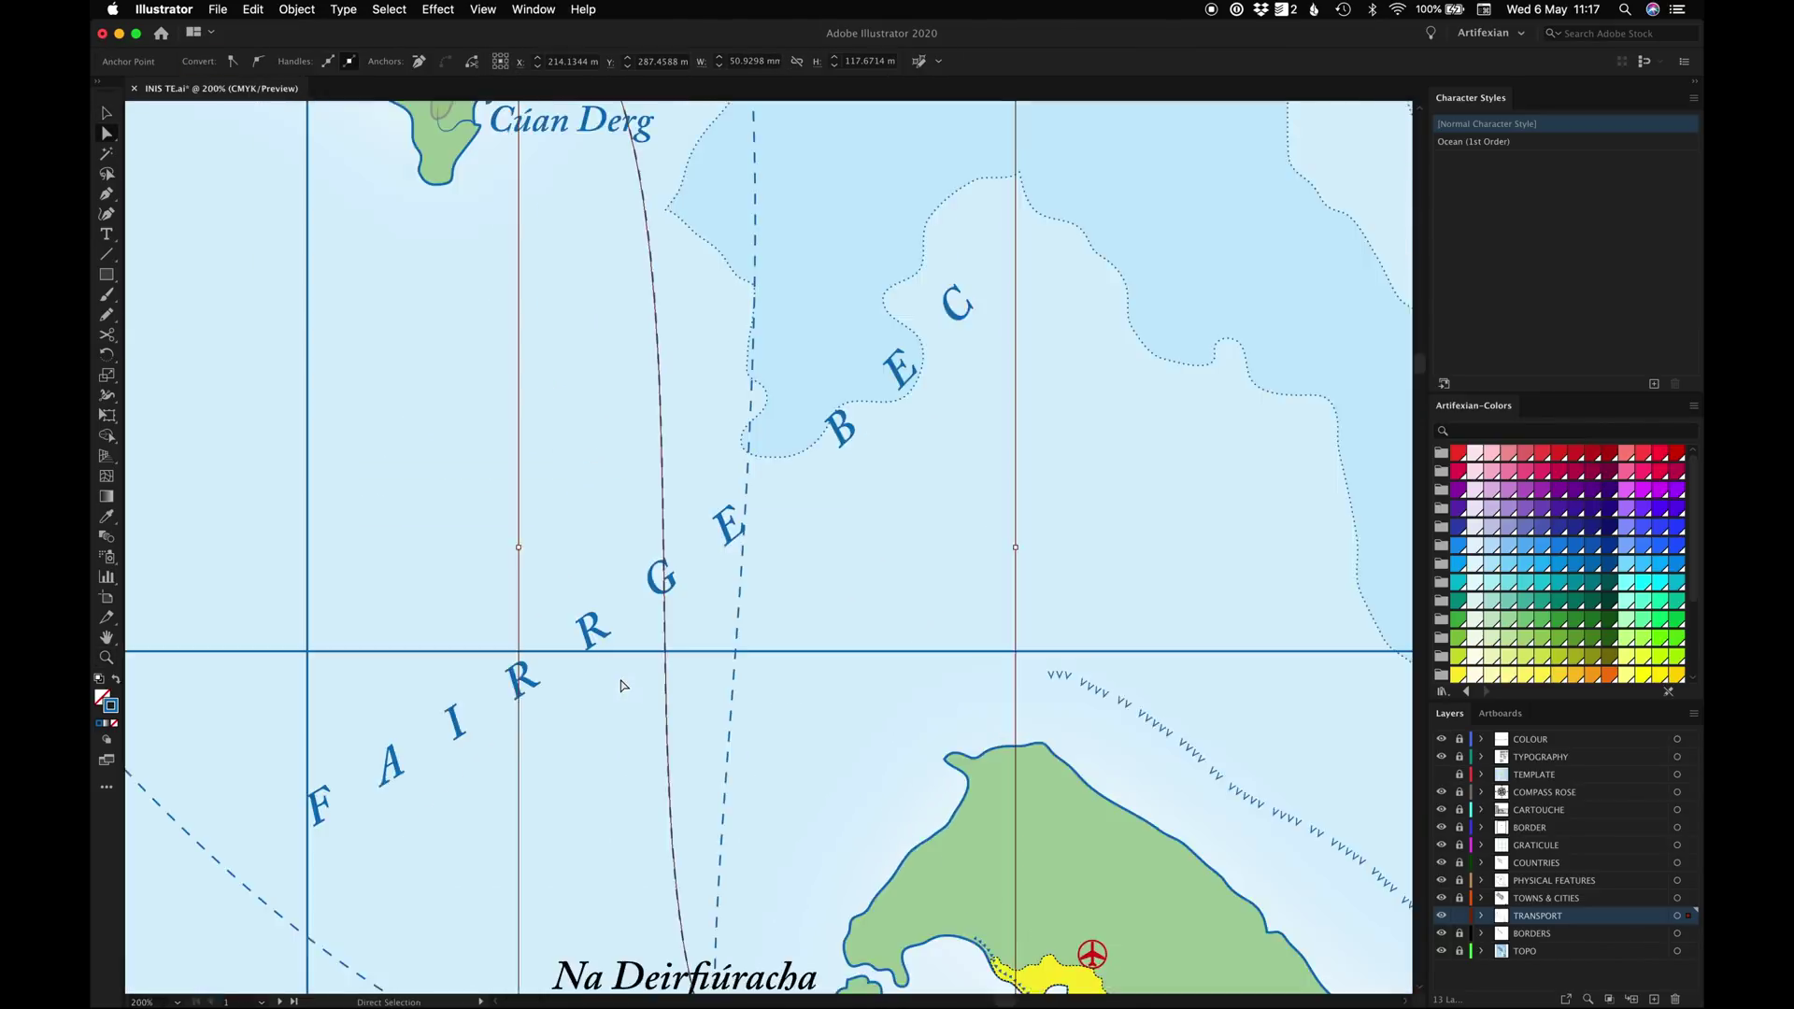
Adjust the curve handles where the eastern shipping route bends past Na Deirfiúracha into Cathair Már
key("super+minus")
scroll(620, 685, "down", 10)
left_click_drag(513, 850, 625, 732)
left_click(761, 561)
scroll(760, 561, "up", 1)
left_click(740, 537)
left_click(680, 579)
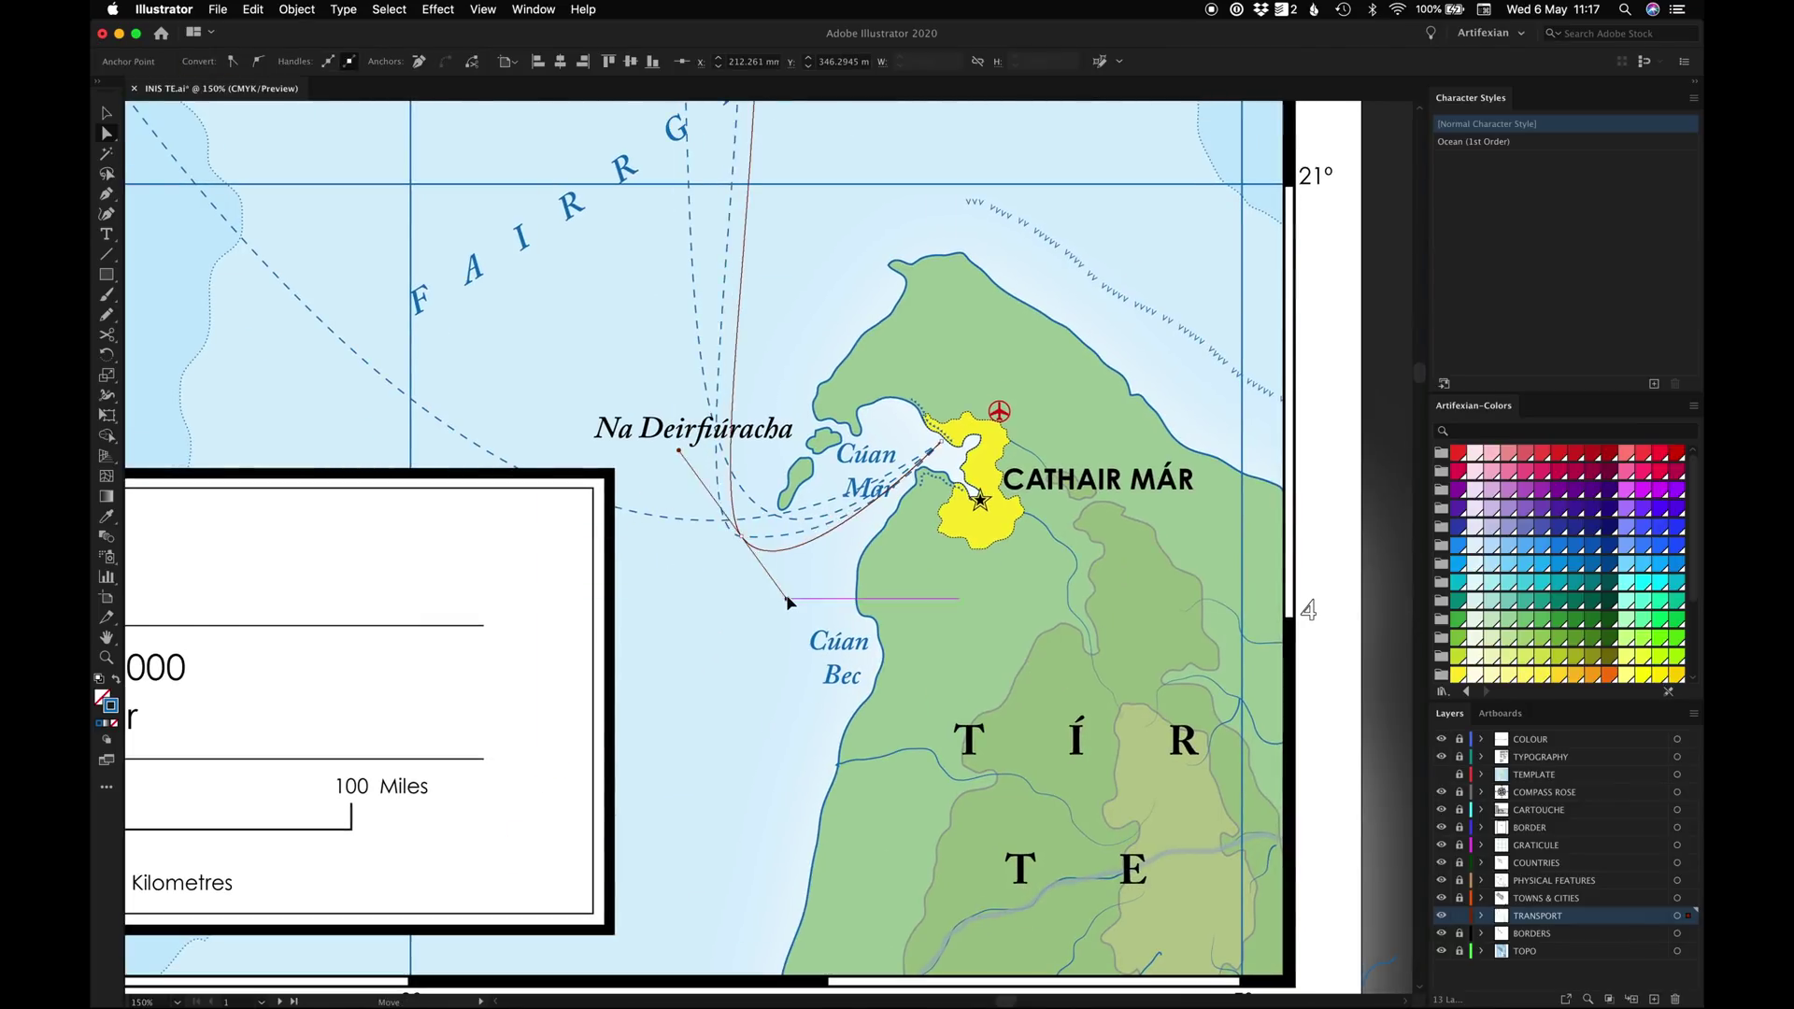
key("super+0")
key("z")
left_click_drag(596, 362, 635, 359)
key("n")
mouse_move(675, 730)
left_mouse_down()
mouse_move(734, 554)
mouse_move(739, 314)
mouse_move(699, 689)
mouse_move(765, 354)
mouse_move(768, 255)
left_mouse_up()
key("super+z")
Create a new brush from the selected canal symbol in the legend, naming it Ferry Route
key("v")
left_click(534, 9)
left_click(561, 285)
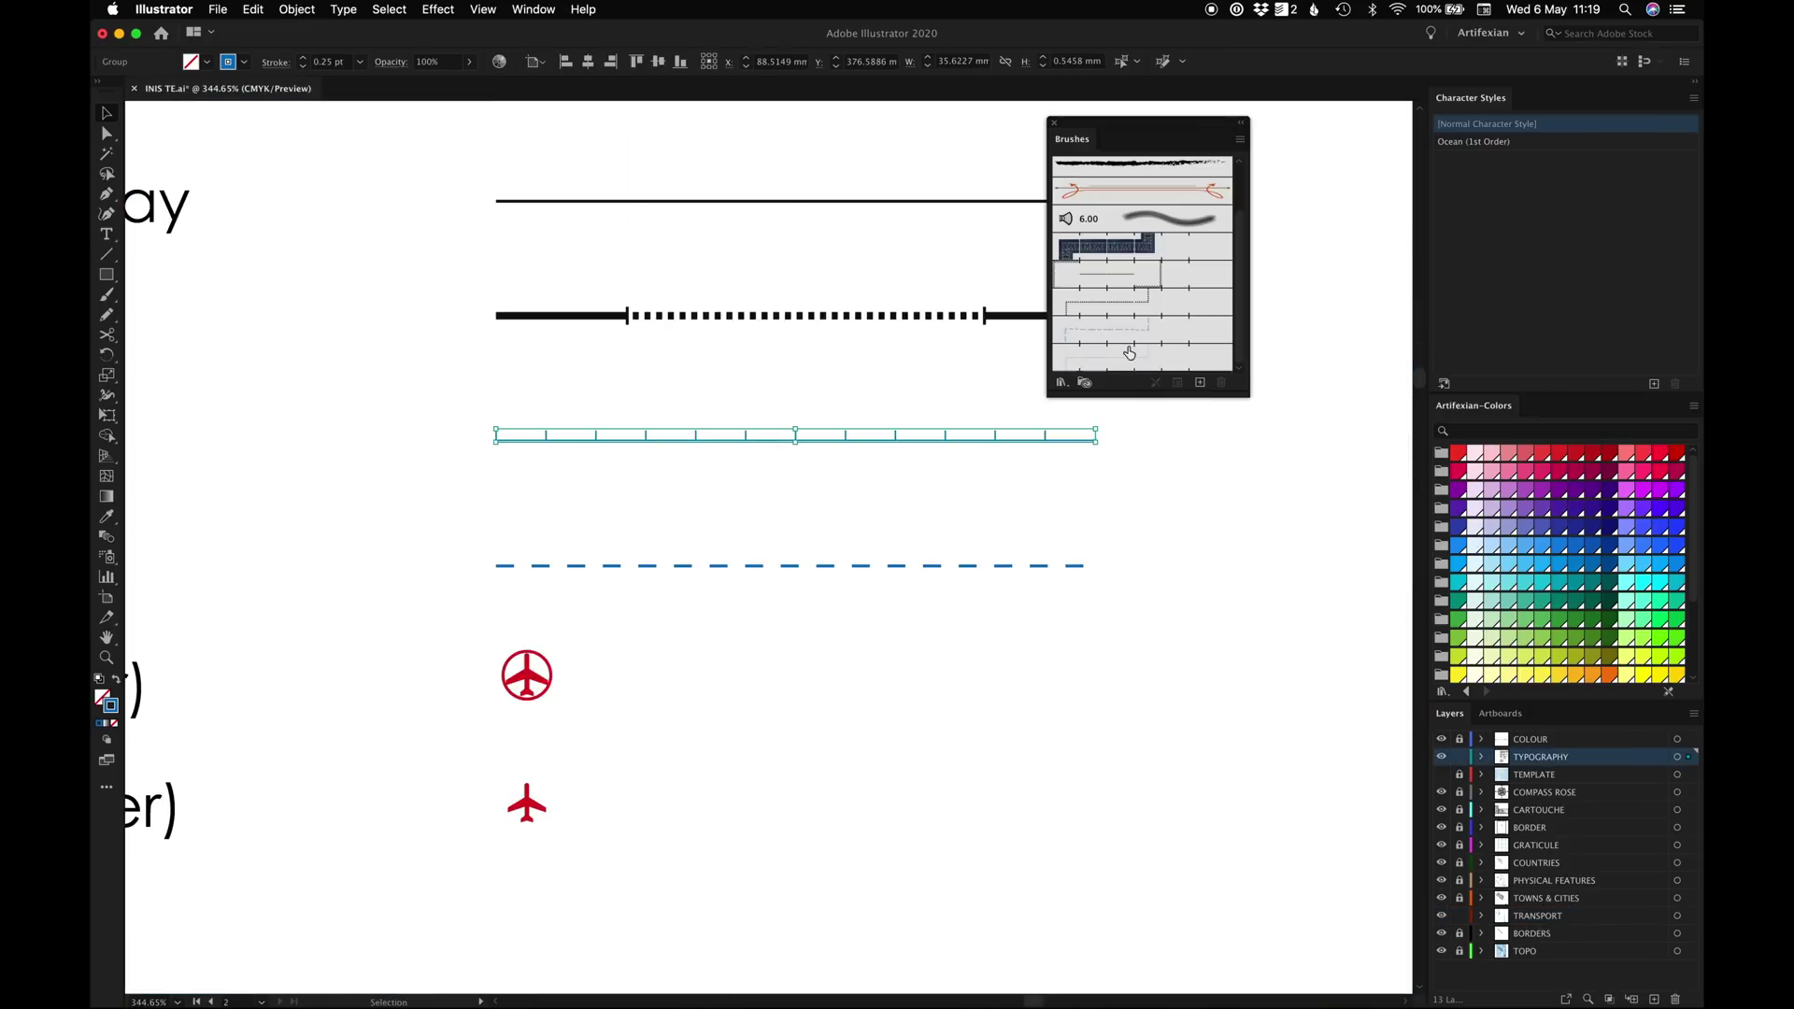
left_click(1200, 382)
key("Return")
type("Ferry Route")
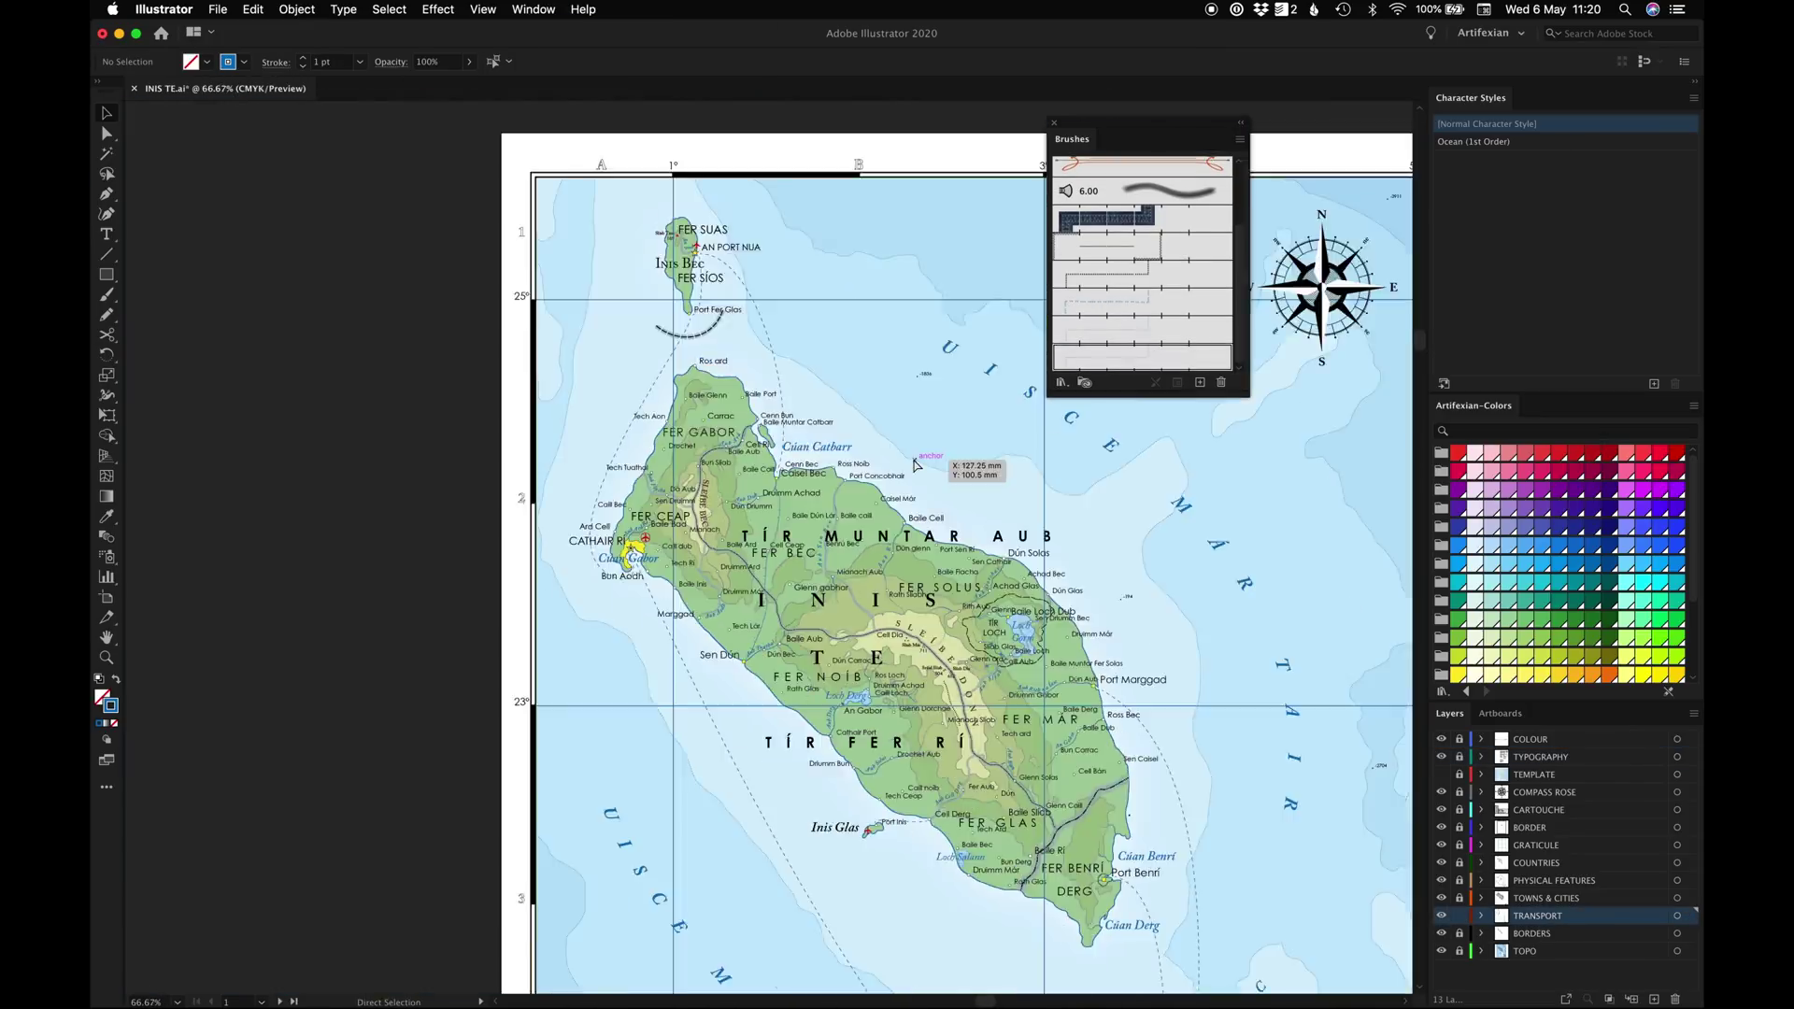
Draw a freehand canal line from Dún Bec north to Druimm Achad with the Pencil tool
key("super+plus")
key("super+plus")
key("super+plus")
key("n")
mouse_move(720, 815)
left_mouse_down()
mouse_move(726, 549)
mouse_move(701, 367)
left_mouse_up()
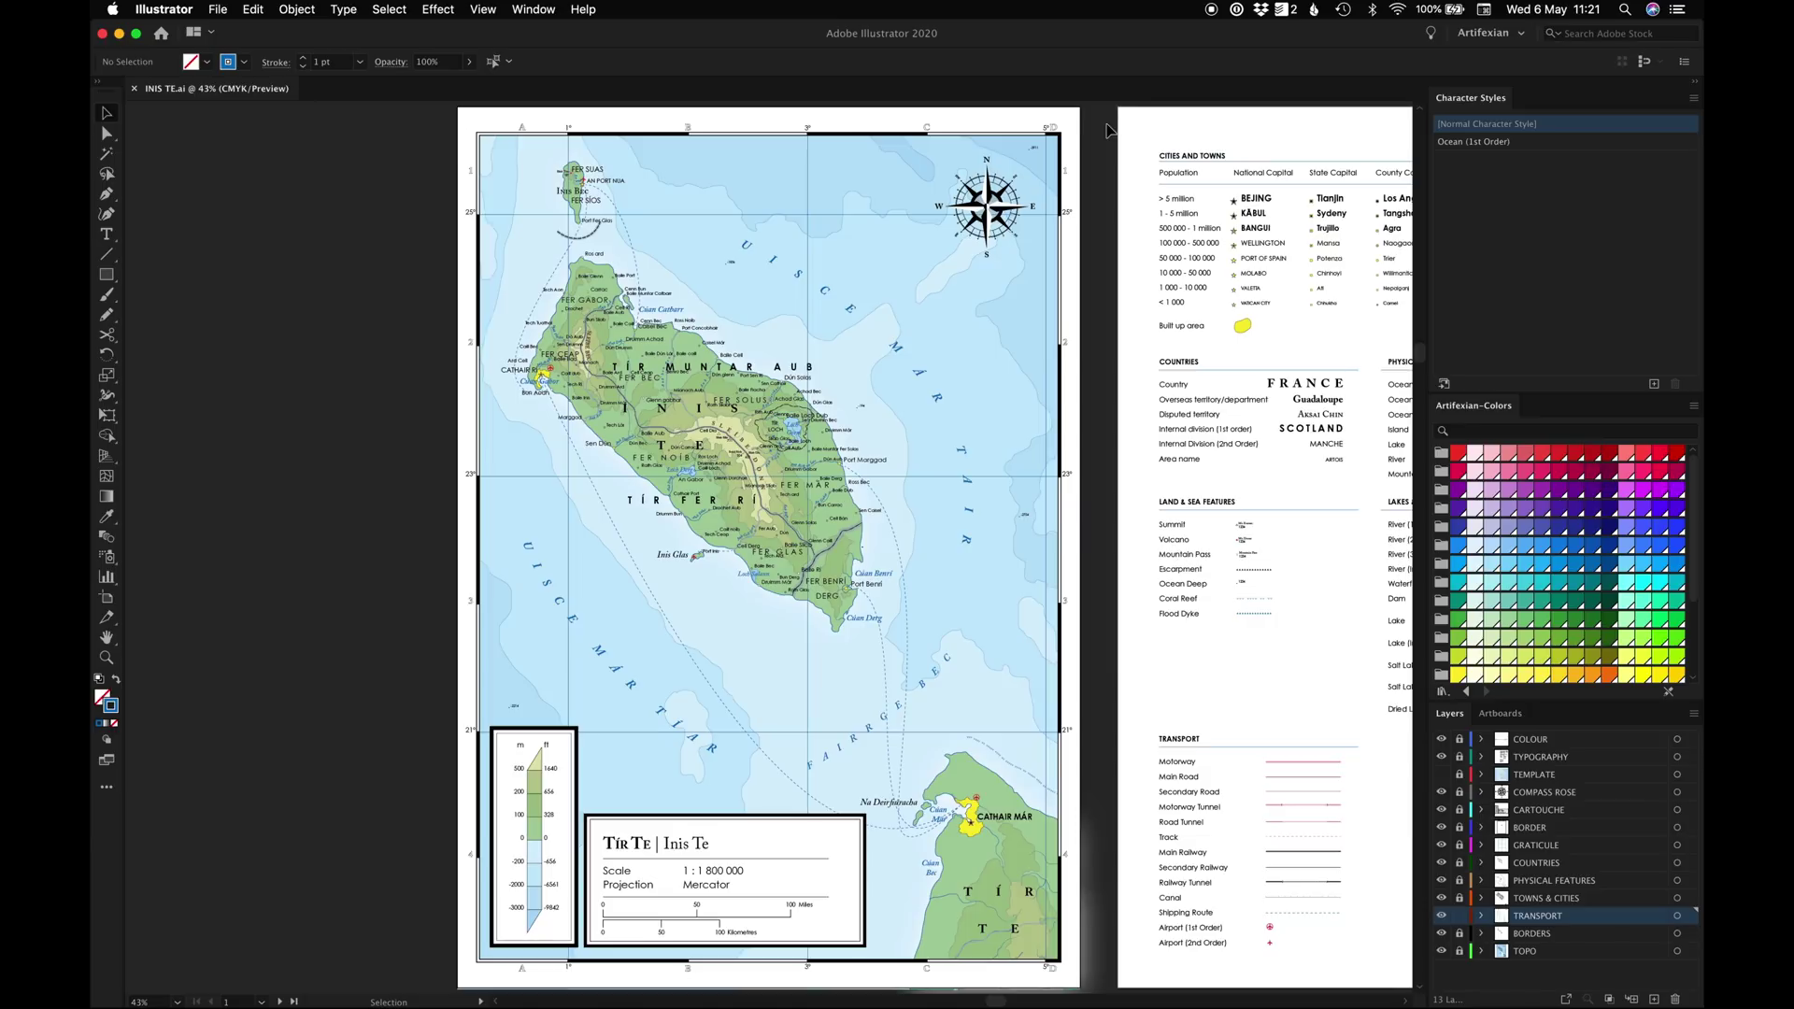
Draw a red freehand ring road around the built-up area of Cathair Rí
key("z")
left_click_drag(579, 214, 900, 648)
mouse_move(621, 490)
left_mouse_down()
mouse_move(803, 536)
mouse_move(1004, 731)
left_mouse_up()
left_click(1643, 454)
key("n")
key("super+plus")
key("super+plus")
key("super+plus")
mouse_move(411, 685)
left_mouse_down()
mouse_move(373, 617)
mouse_move(455, 628)
mouse_move(458, 690)
left_mouse_up()
key("v")
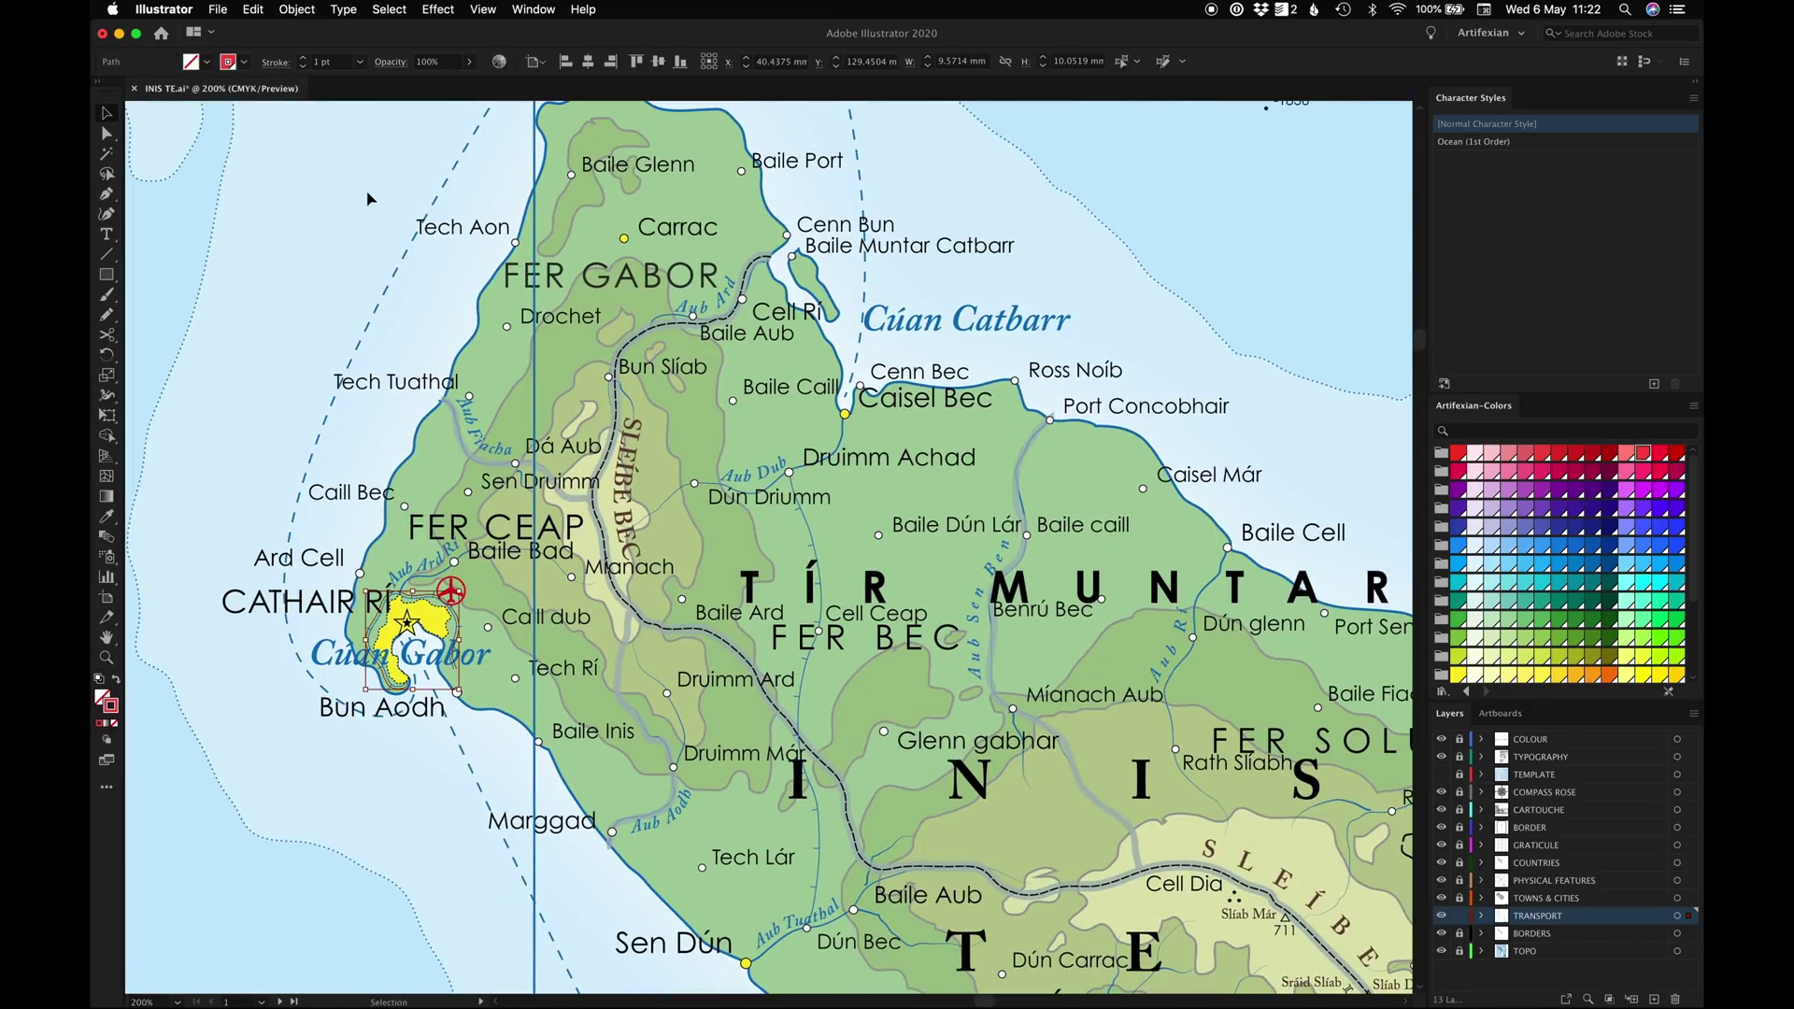
Try a round brush on the Cathair Rí ring road, and undo both the brush and the road
key("b")
key("F5")
left_click(1205, 166)
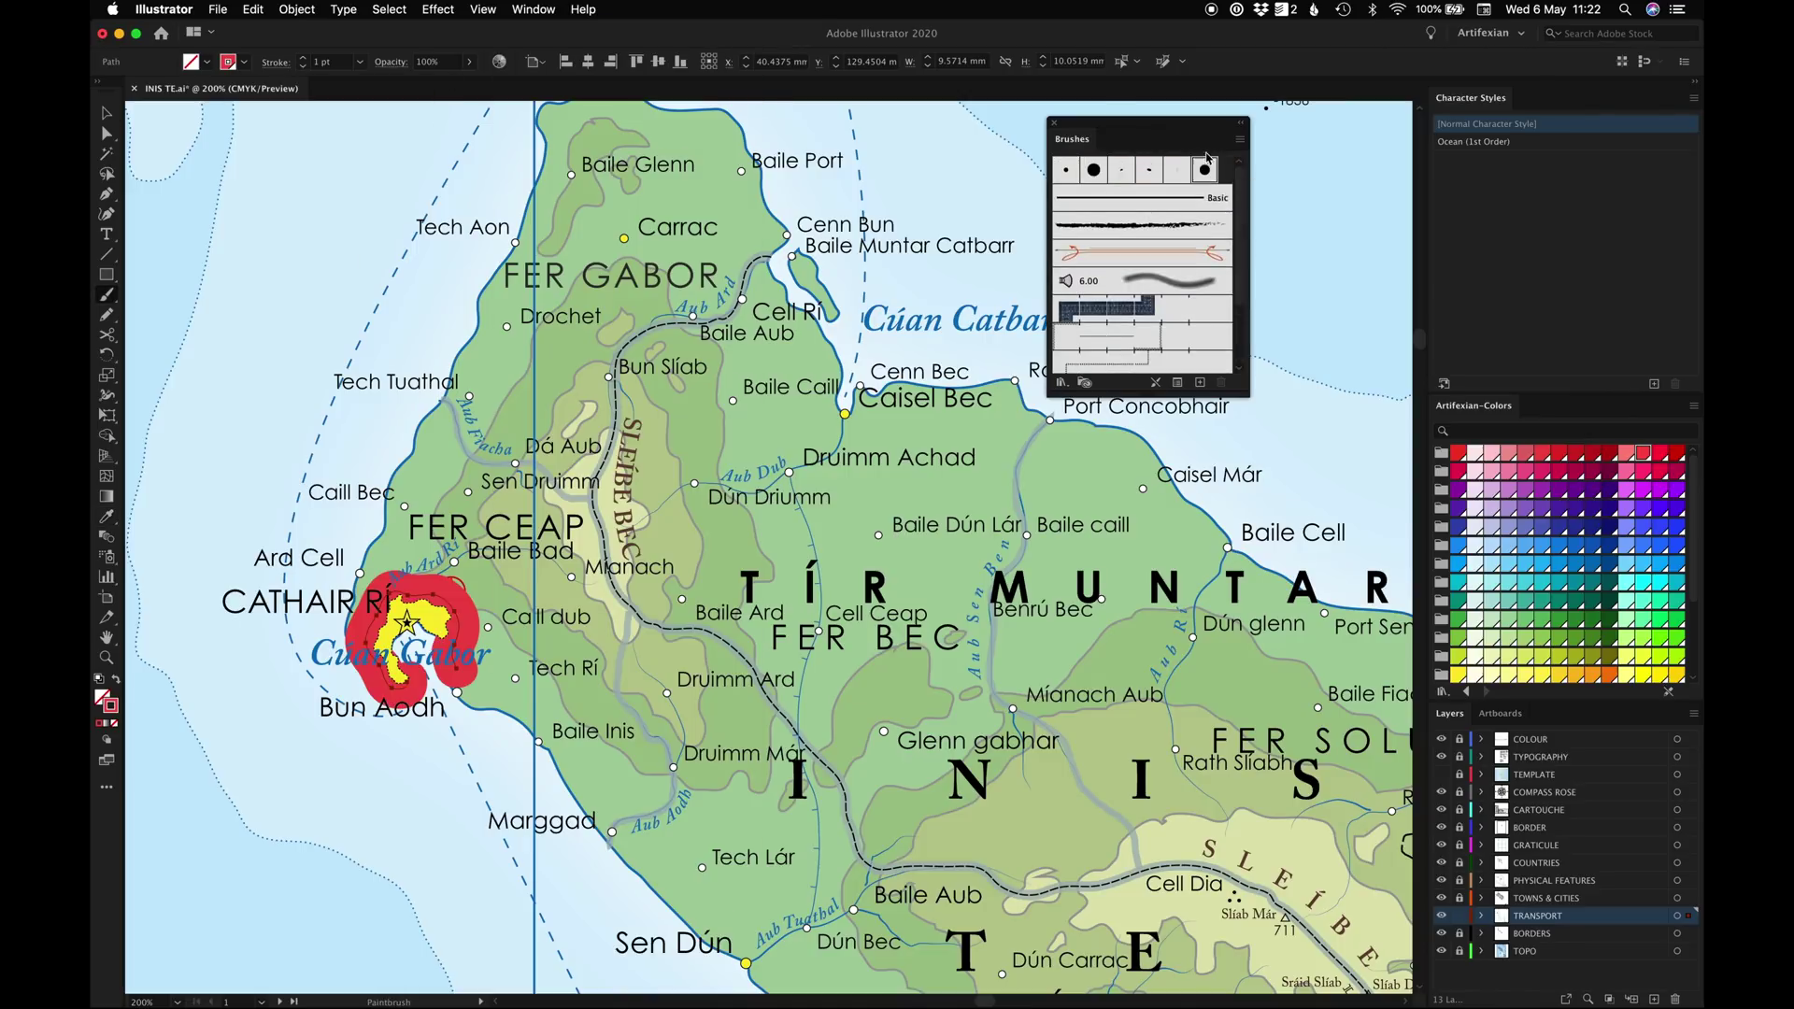
left_click(1241, 122)
key("super+z")
key("super+z")
Sample a road line style from the legend for the Pencil tool and save the document
key("n")
scroll(1289, 469, "right", 6)
scroll(888, 277, "right", 10)
key("i")
left_click(883, 280)
key("n")
scroll(769, 547, "left", 10)
key("super+0")
key("super+s")
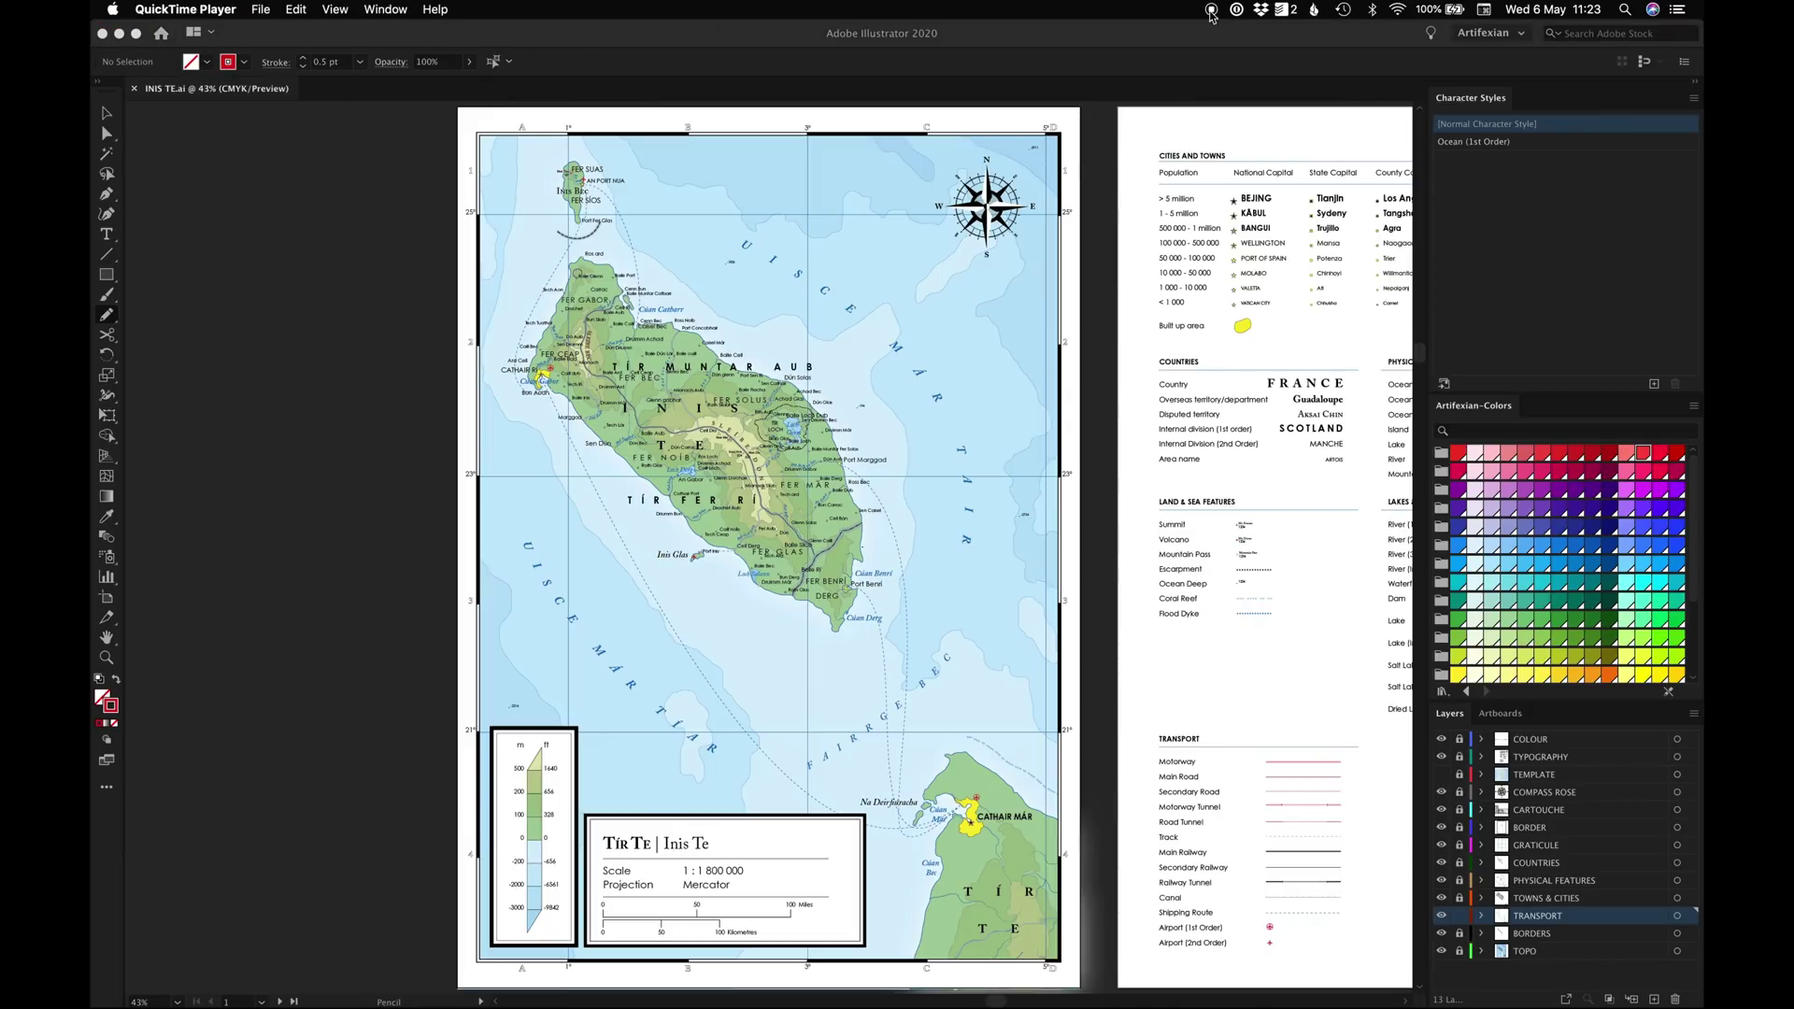
Sample the Secondary Road style from the legend and draw freehand roads on the northern island Inis Bec
left_click(1327, 788)
key("n")
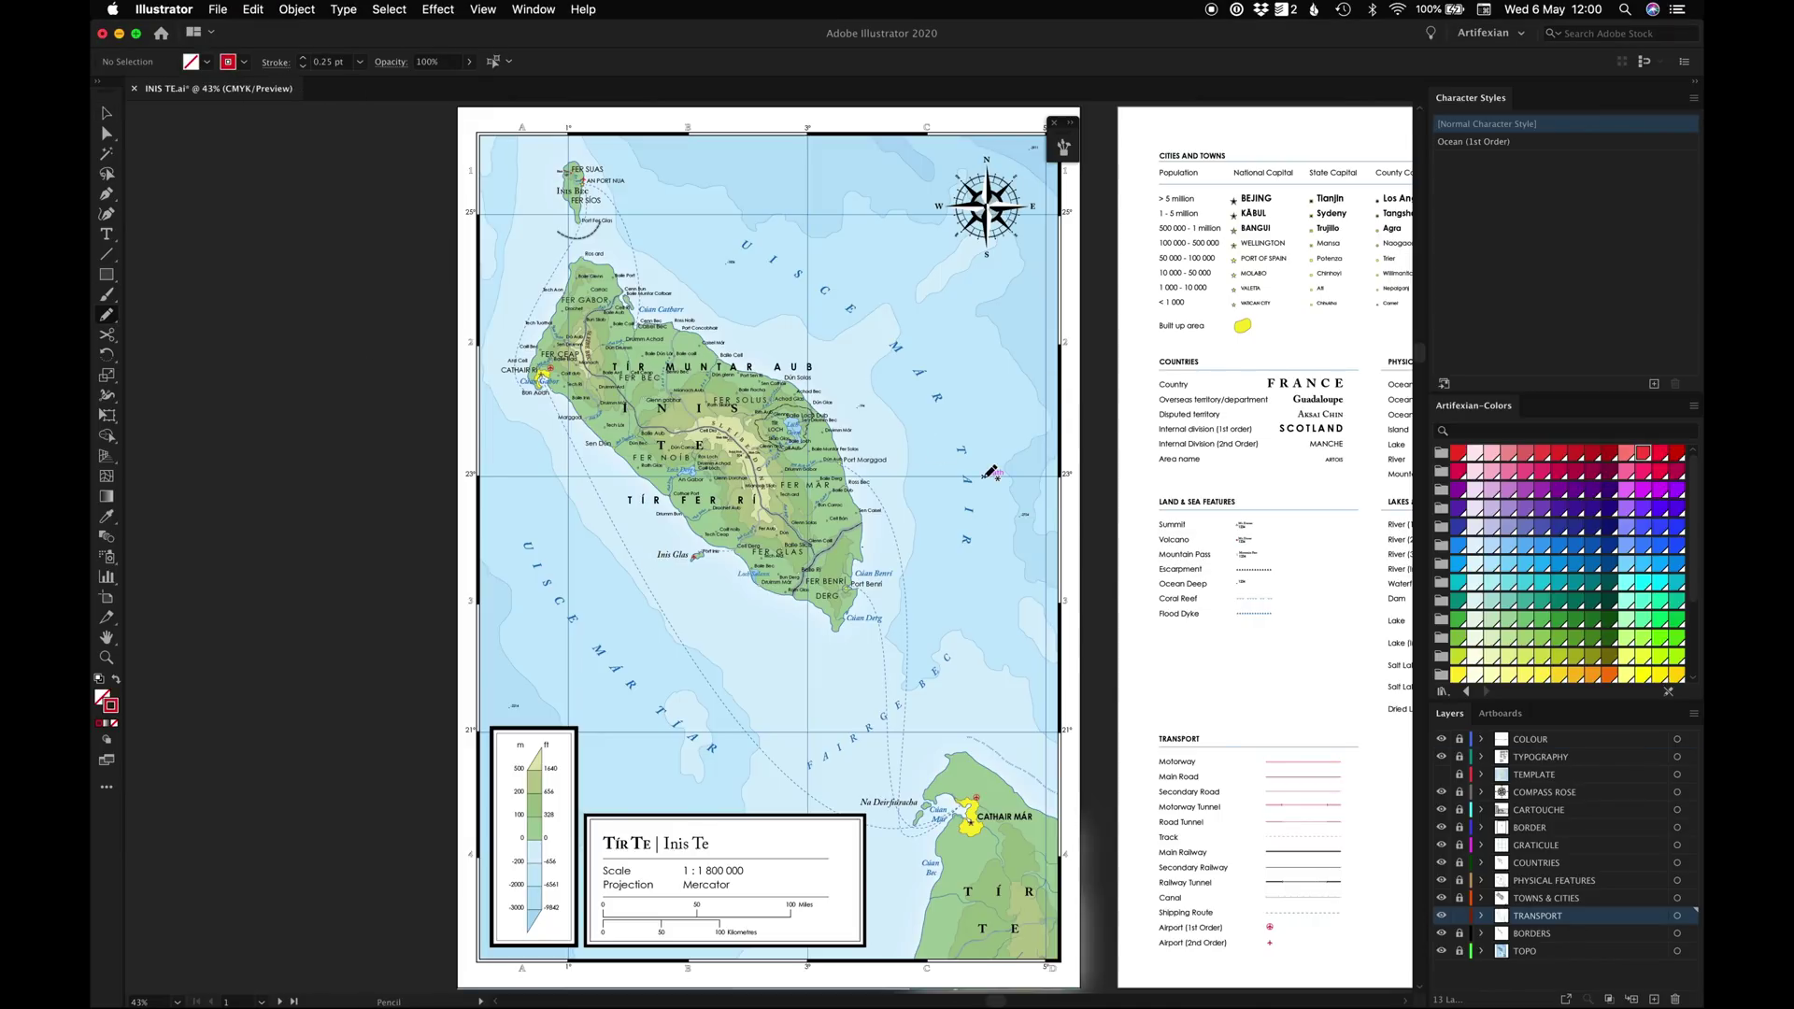
key("super+space")
left_click_drag(535, 154, 625, 250)
left_click_drag(756, 748, 787, 396)
left_click_drag(696, 281, 793, 387)
Draw a winding secondary road from Carrac north to Ros ard and deselect it
key("super+0")
key("super+space")
left_click_drag(532, 247, 639, 371)
mouse_move(790, 425)
left_mouse_down()
mouse_move(771, 224)
mouse_move(745, 184)
left_mouse_up()
key("super+shift+a")
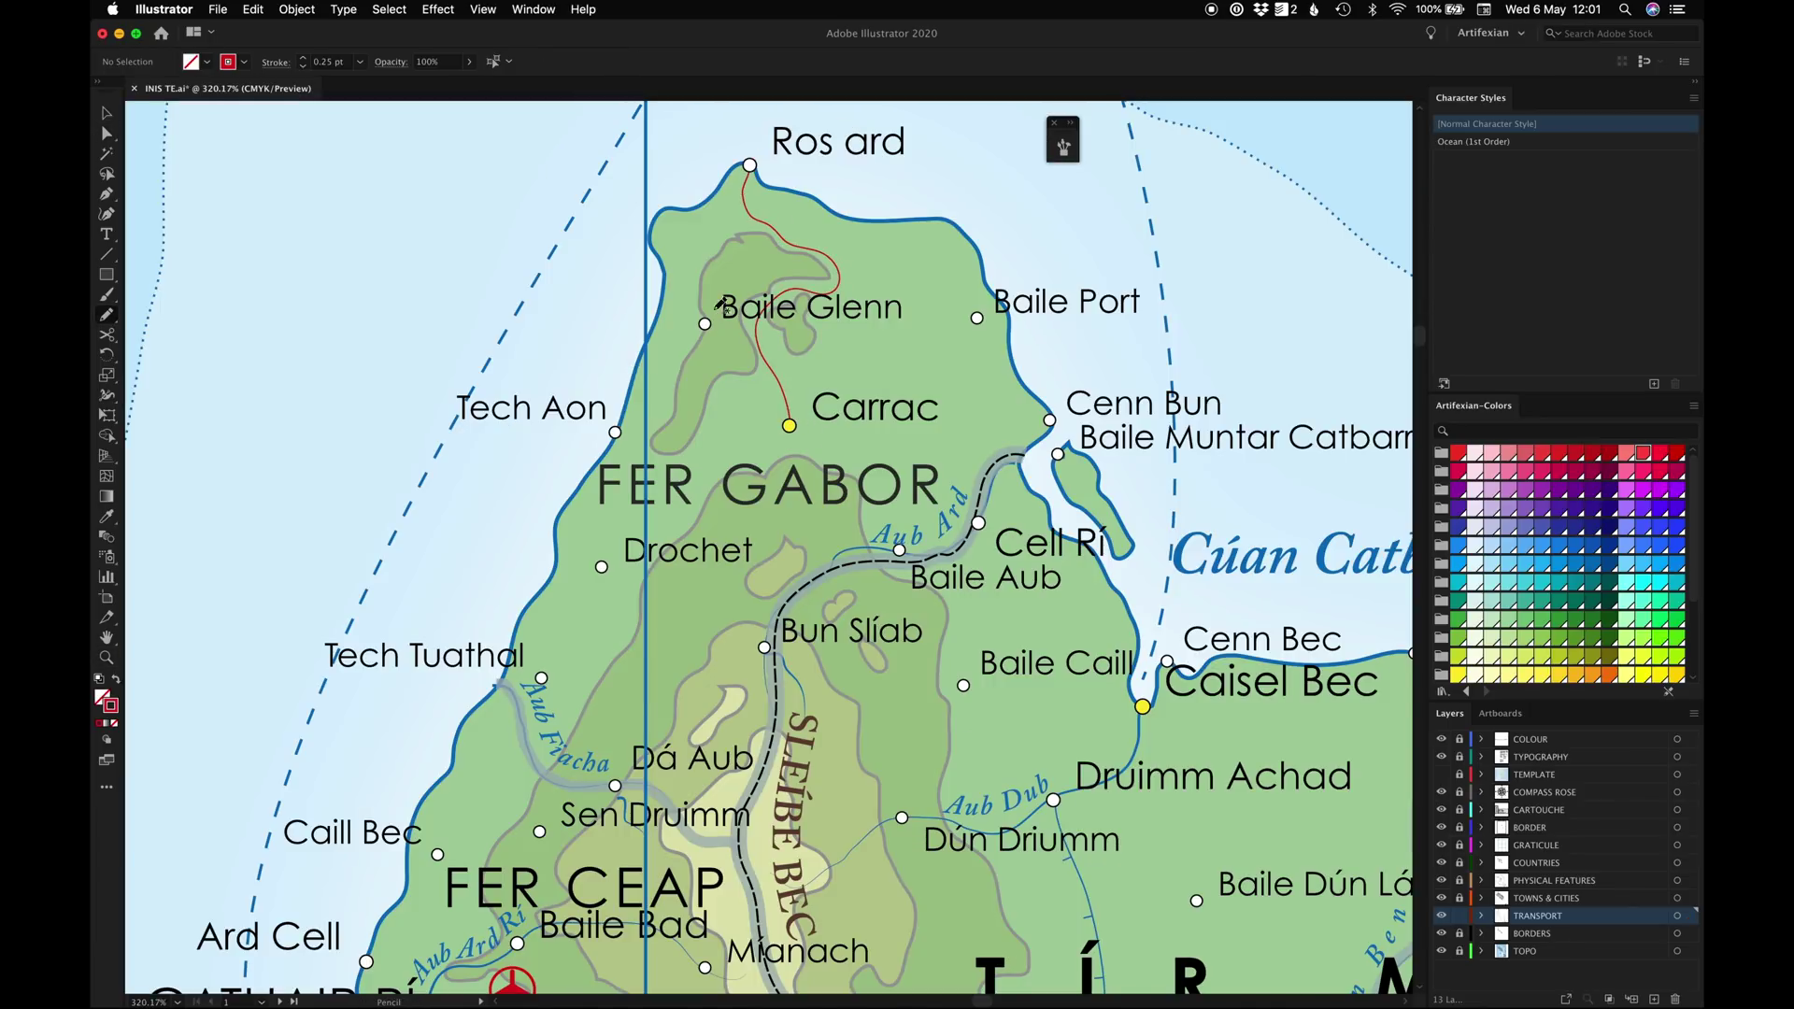
Draw secondary roads along the coast to Ros ard, from Carrac through Baile Port to Cenn Bun, and through Baile Aub to Bun Slíab
left_click_drag(653, 352, 748, 170)
mouse_move(541, 677)
left_mouse_down()
mouse_move(582, 503)
mouse_move(599, 563)
left_mouse_up()
left_click_drag(789, 426, 977, 318)
mouse_move(840, 281)
left_mouse_down()
mouse_move(978, 318)
mouse_move(1050, 421)
left_mouse_up()
mouse_move(901, 550)
left_mouse_down()
mouse_move(979, 523)
mouse_move(1048, 422)
left_mouse_up()
mouse_move(764, 647)
left_mouse_down()
mouse_move(831, 557)
mouse_move(899, 550)
left_mouse_up()
Draw secondary roads from Tech Tuathal to Dá Aub and link Drochet, Bun Slíab, Tech Aon and Carrac
left_click_drag(541, 677, 615, 785)
left_click_drag(659, 601, 768, 619)
left_click_drag(790, 427, 908, 529)
left_click_drag(645, 442, 790, 426)
left_click_drag(603, 565, 693, 462)
Draw secondary roads from Cell Rí to Caisel Bec and from Baile Caill to Cell Rí
scroll(653, 651, "down", 1)
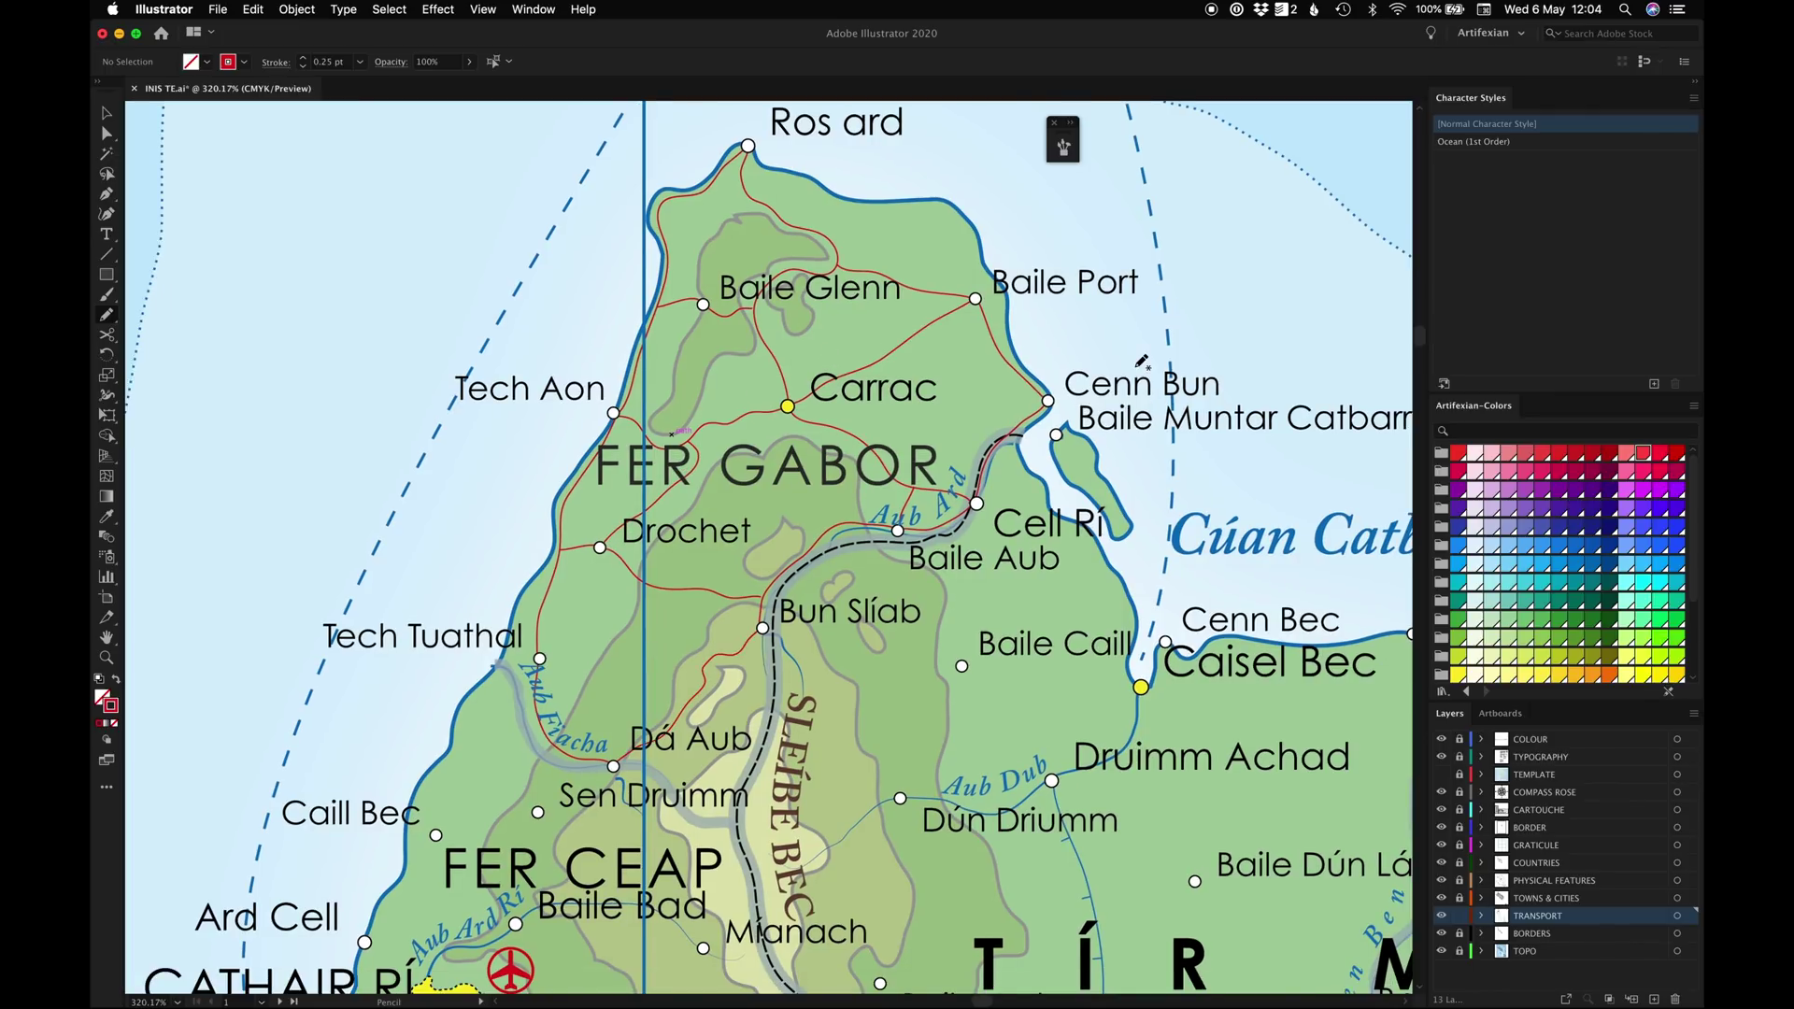
scroll(1142, 361, "down", 8)
scroll(1142, 361, "right", 5)
mouse_move(944, 343)
left_mouse_down()
mouse_move(968, 459)
mouse_move(1005, 442)
left_mouse_up()
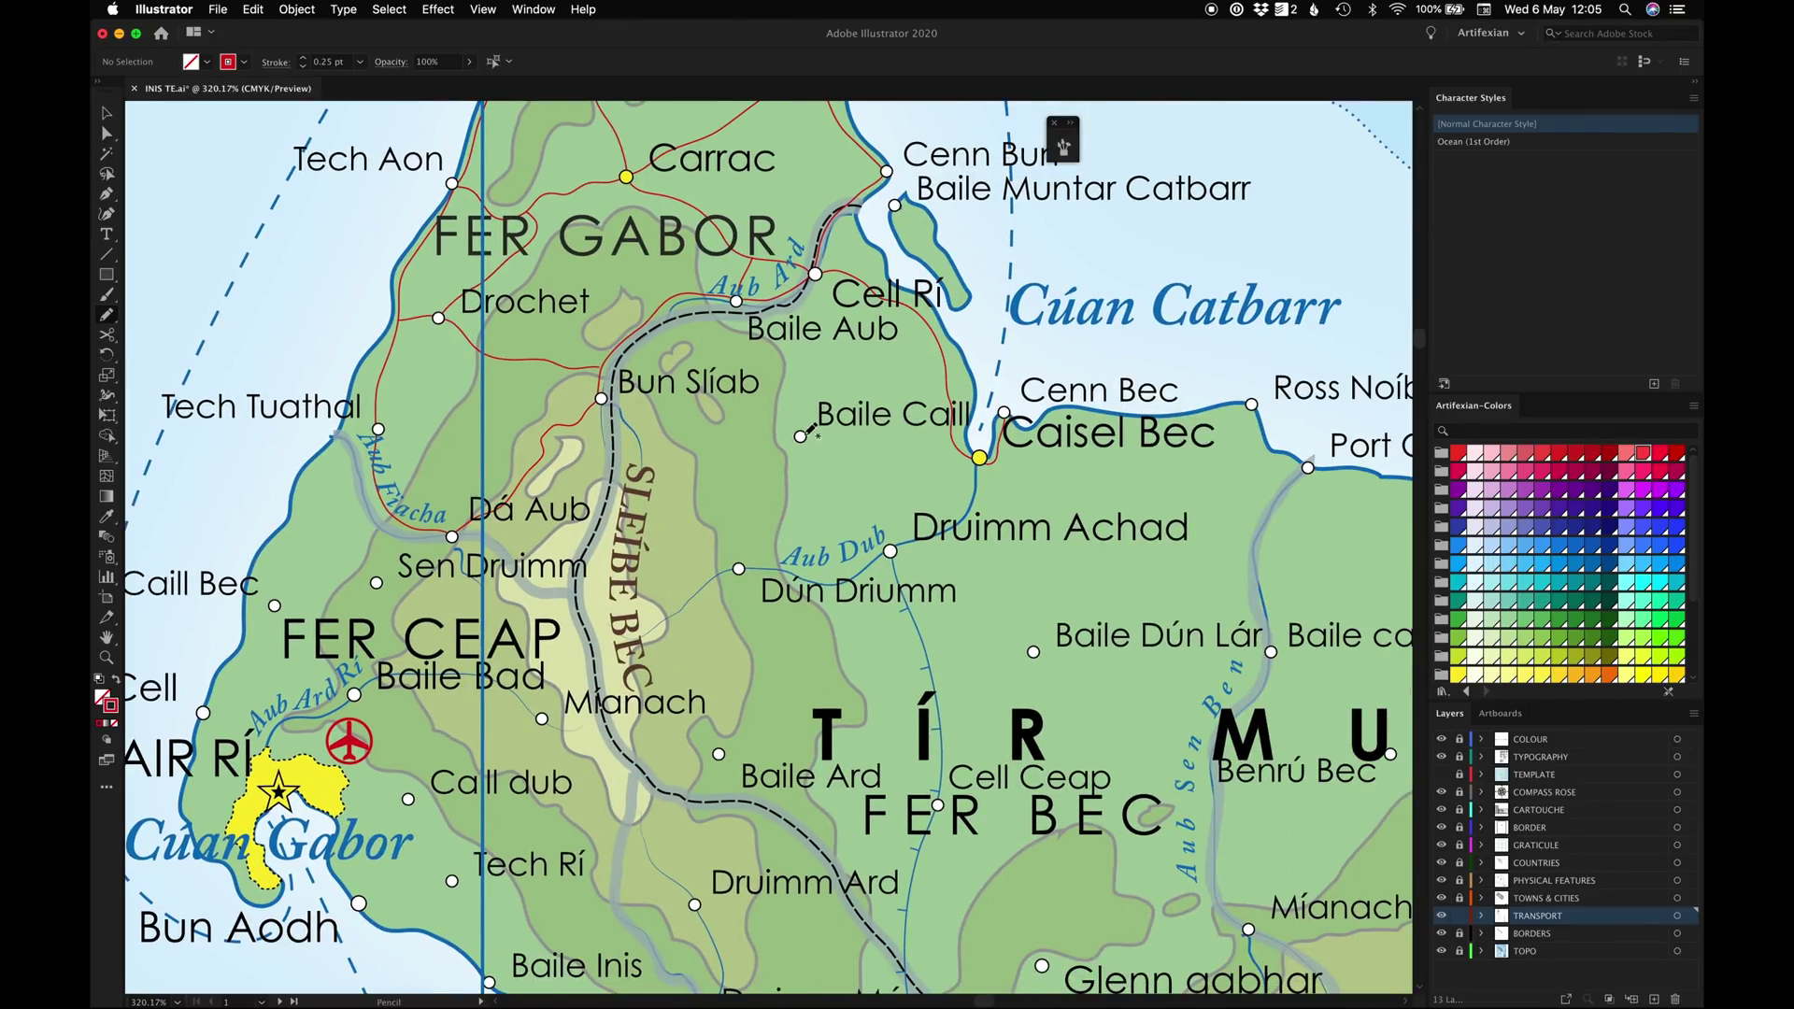
left_click_drag(792, 435, 816, 274)
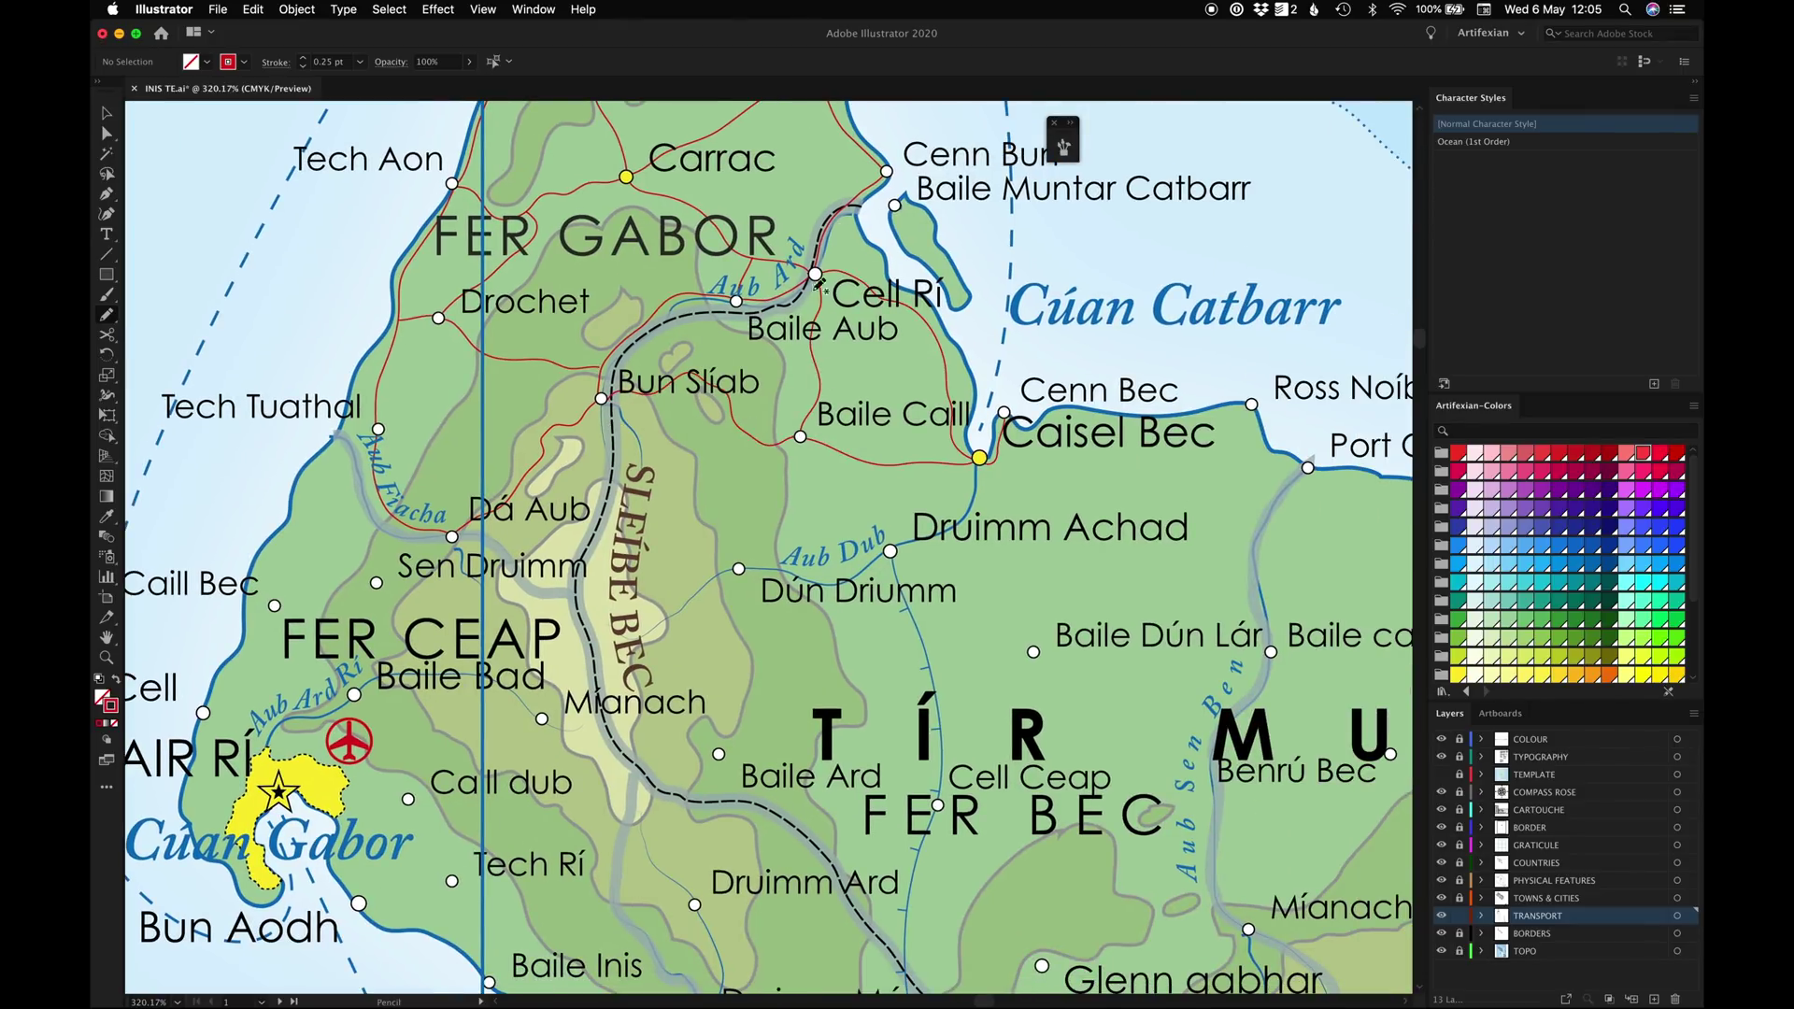
Draw secondary roads from Caisel Bec through Druimm Achad to Cell Ceap, and along the coast to Ross Noíb
left_click_drag(975, 462, 975, 462)
scroll(934, 458, "down", 6)
scroll(934, 458, "right", 4)
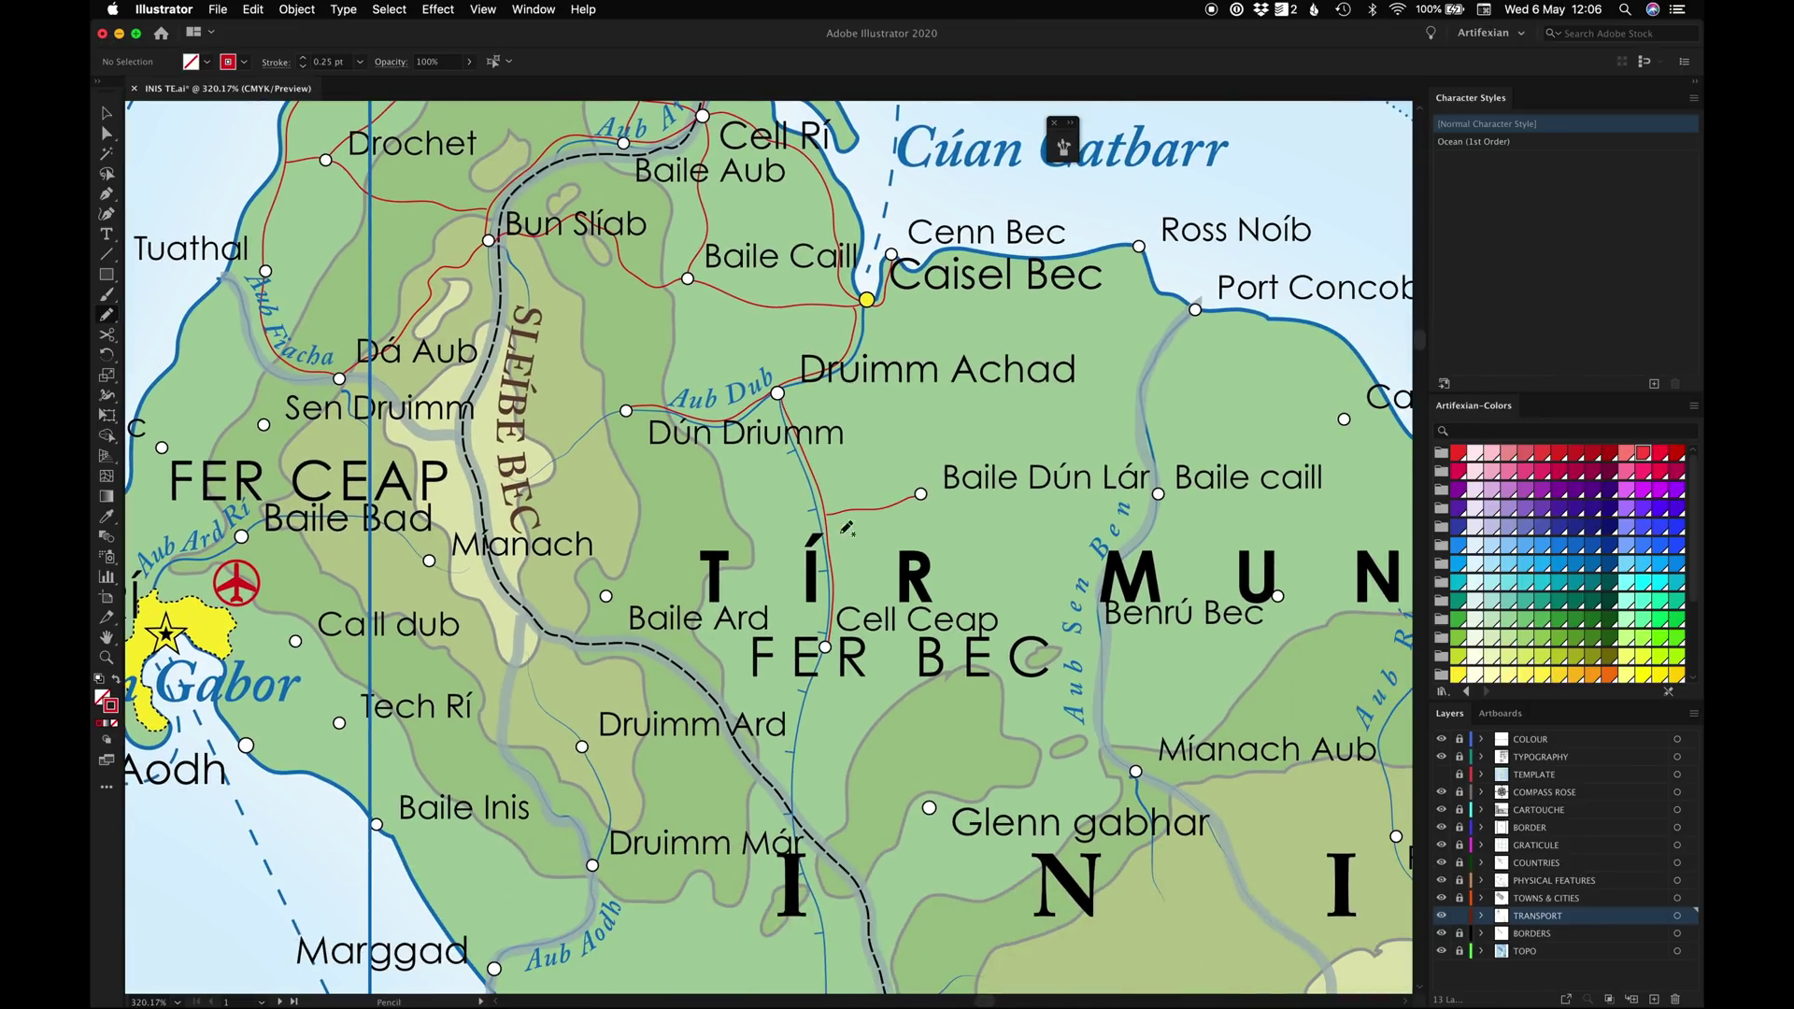
left_click_drag(1087, 263, 1135, 249)
scroll(1082, 279, "right", 4)
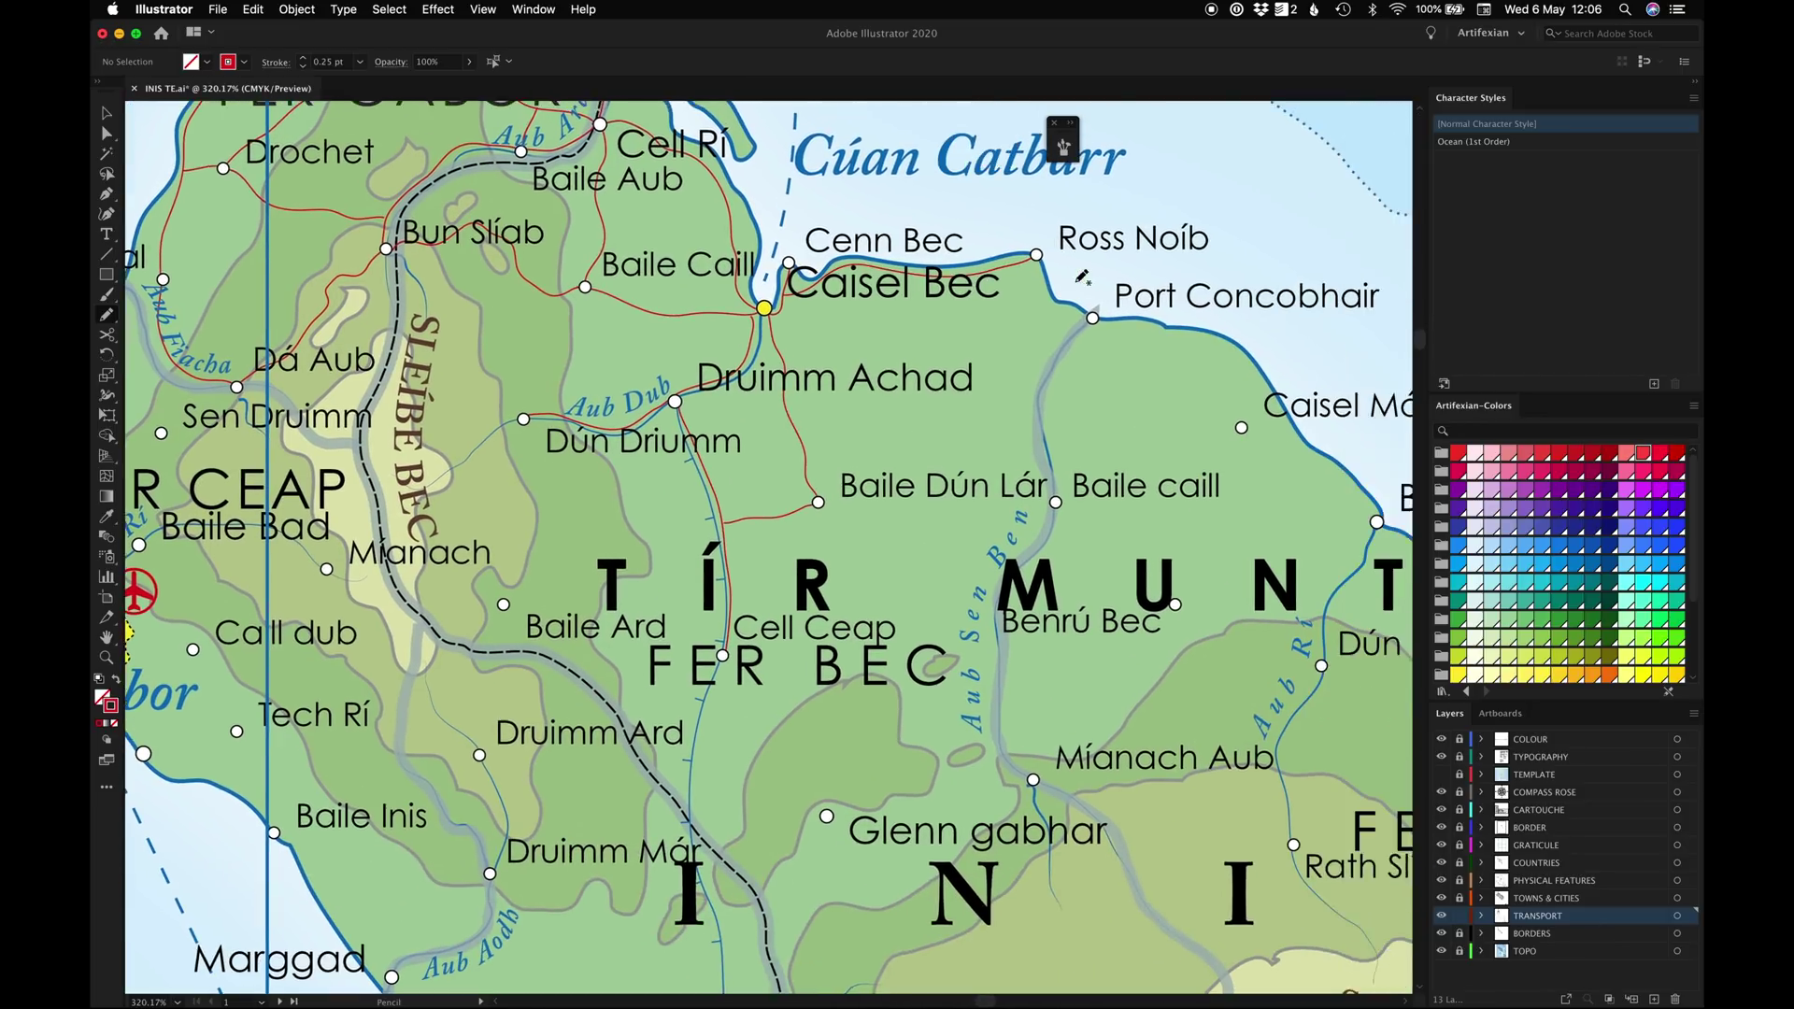
Draw secondary roads from Cell Ceap to Baile Ard and from Caisel Bec to Baile Dún Lár
scroll(1083, 278, "down", 6)
scroll(1082, 278, "up", 2)
scroll(1082, 278, "left", 2)
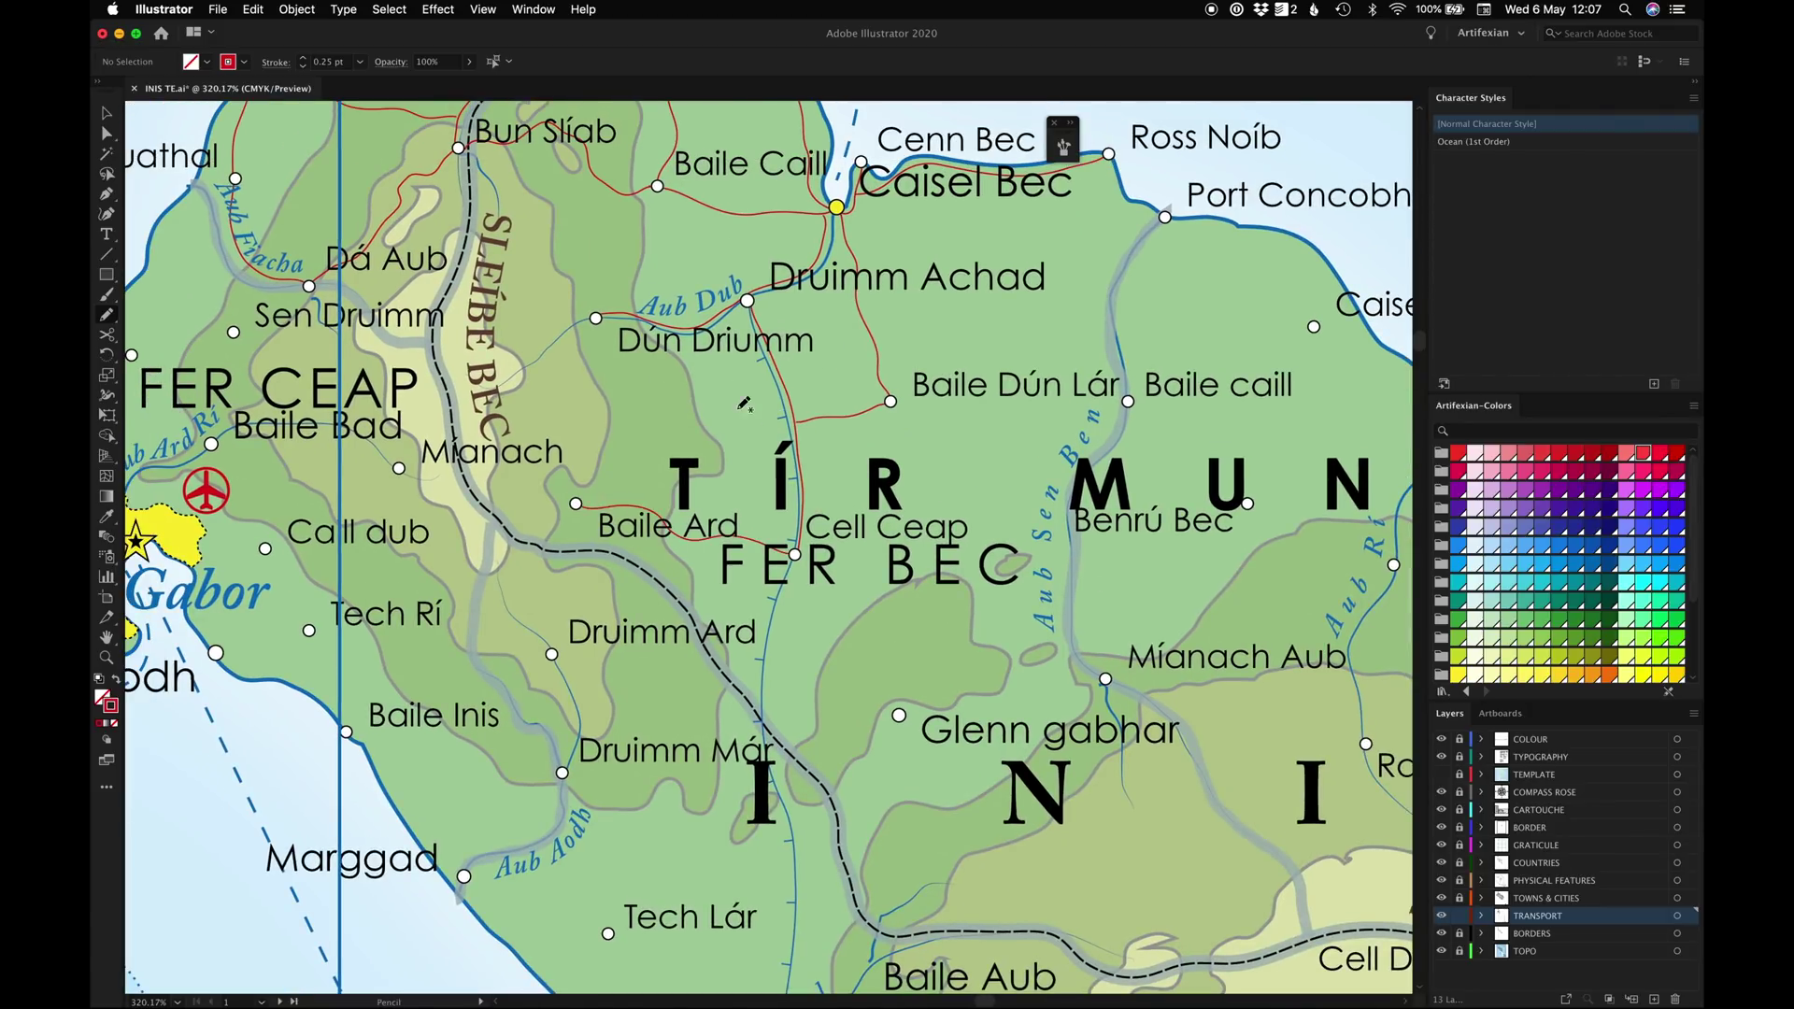
scroll(737, 393, "up", 7)
scroll(766, 388, "left", 5)
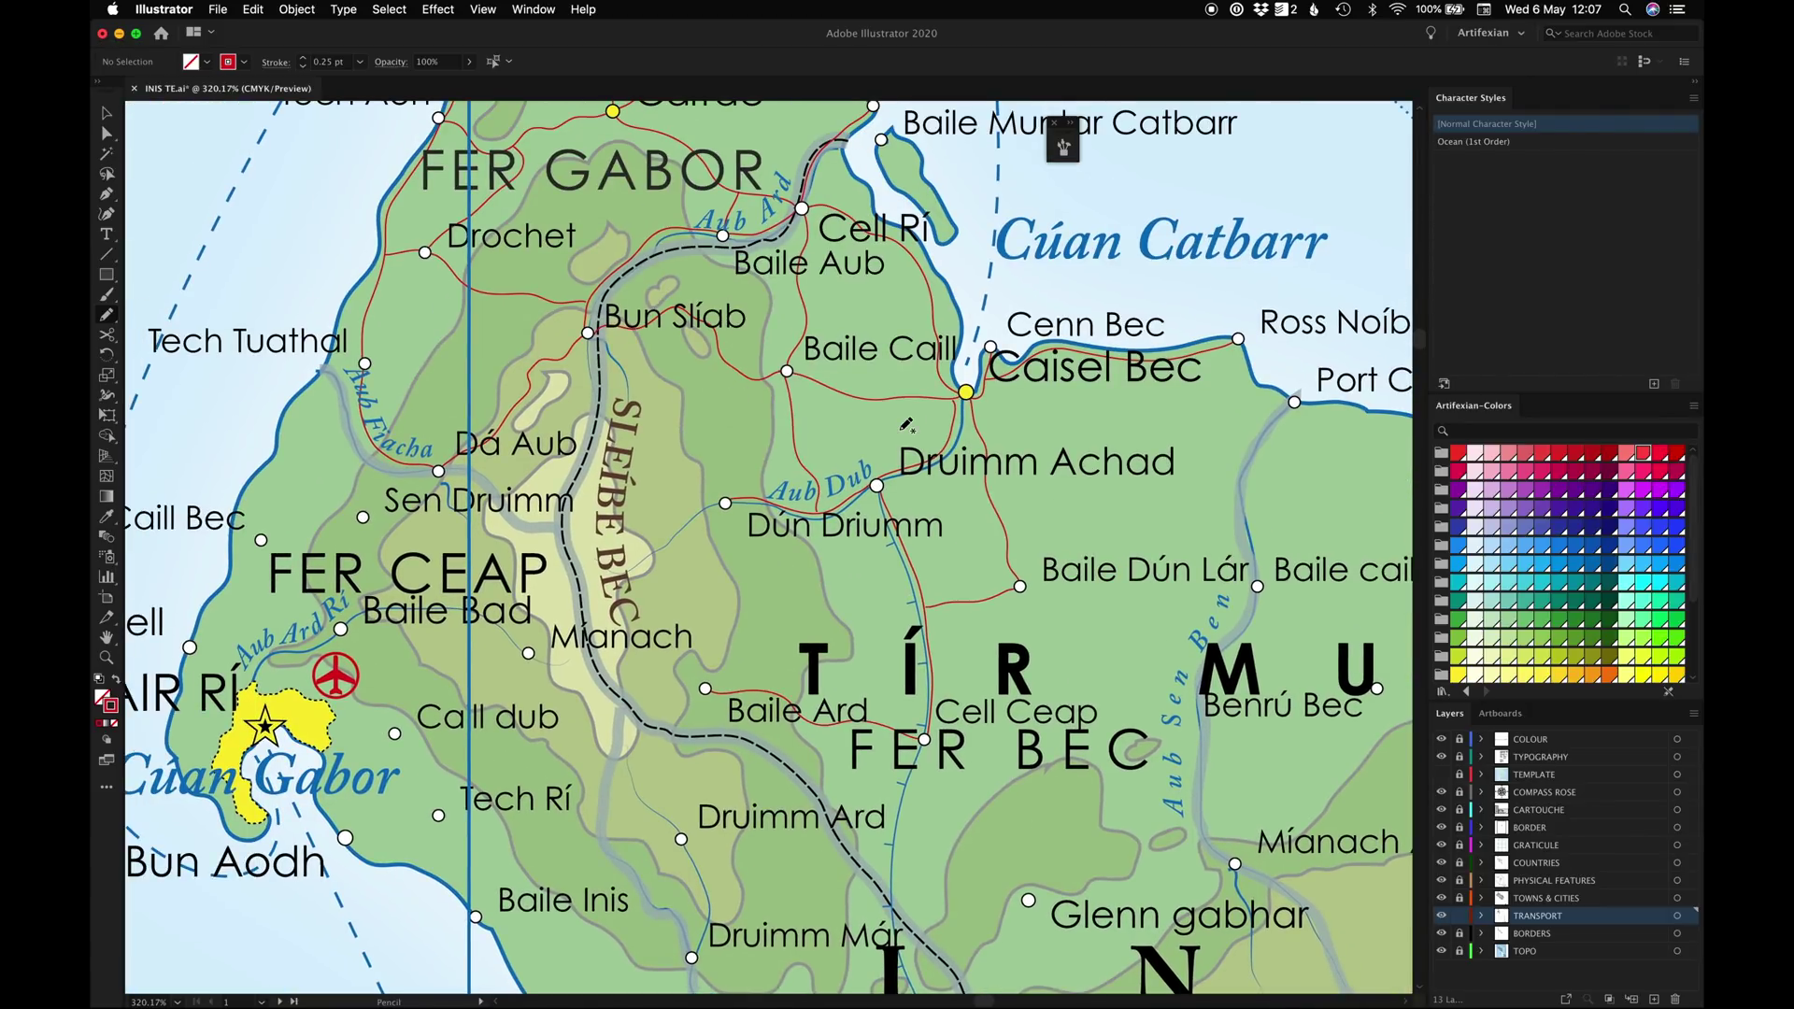
Draw a secondary road from Ross Noíb through Port Concobhair and Baile caill to Míanach Aub, and connect Baile Dún Lár
scroll(907, 425, "down", 4)
scroll(963, 327, "right", 9)
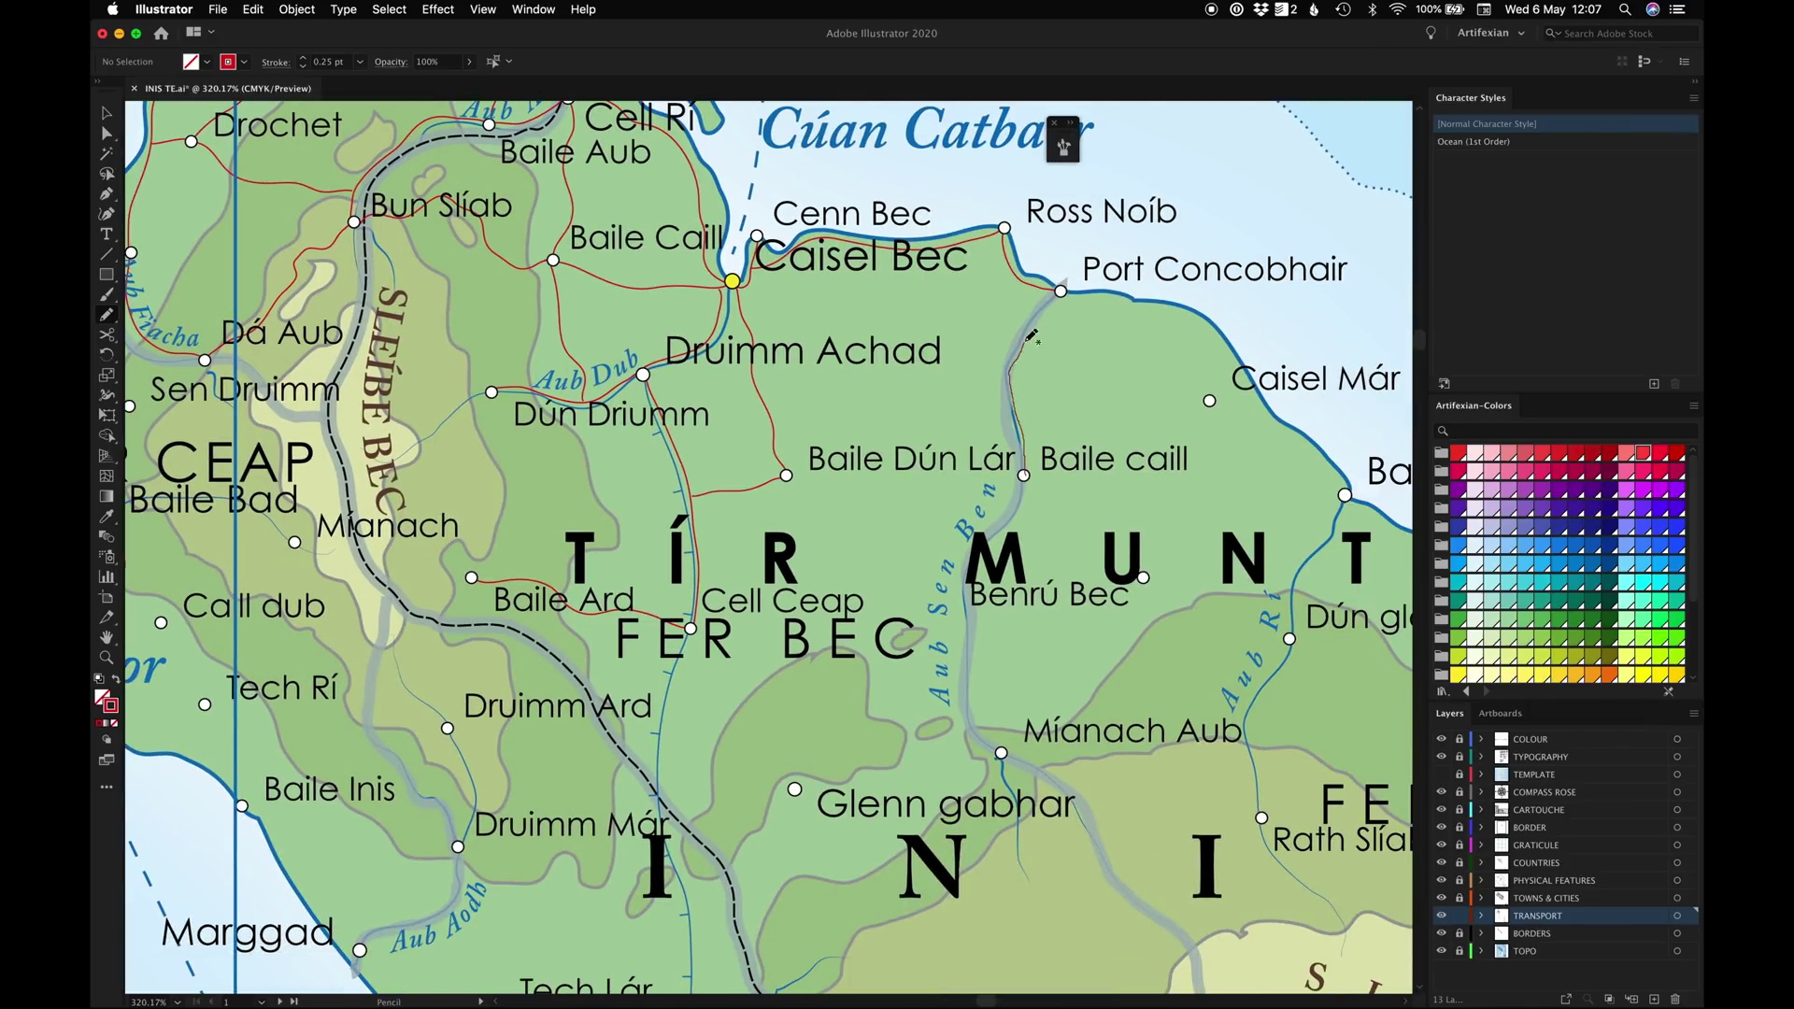
mouse_move(986, 732)
left_mouse_down()
mouse_move(973, 584)
mouse_move(1025, 475)
left_mouse_up()
left_click_drag(890, 464, 1022, 476)
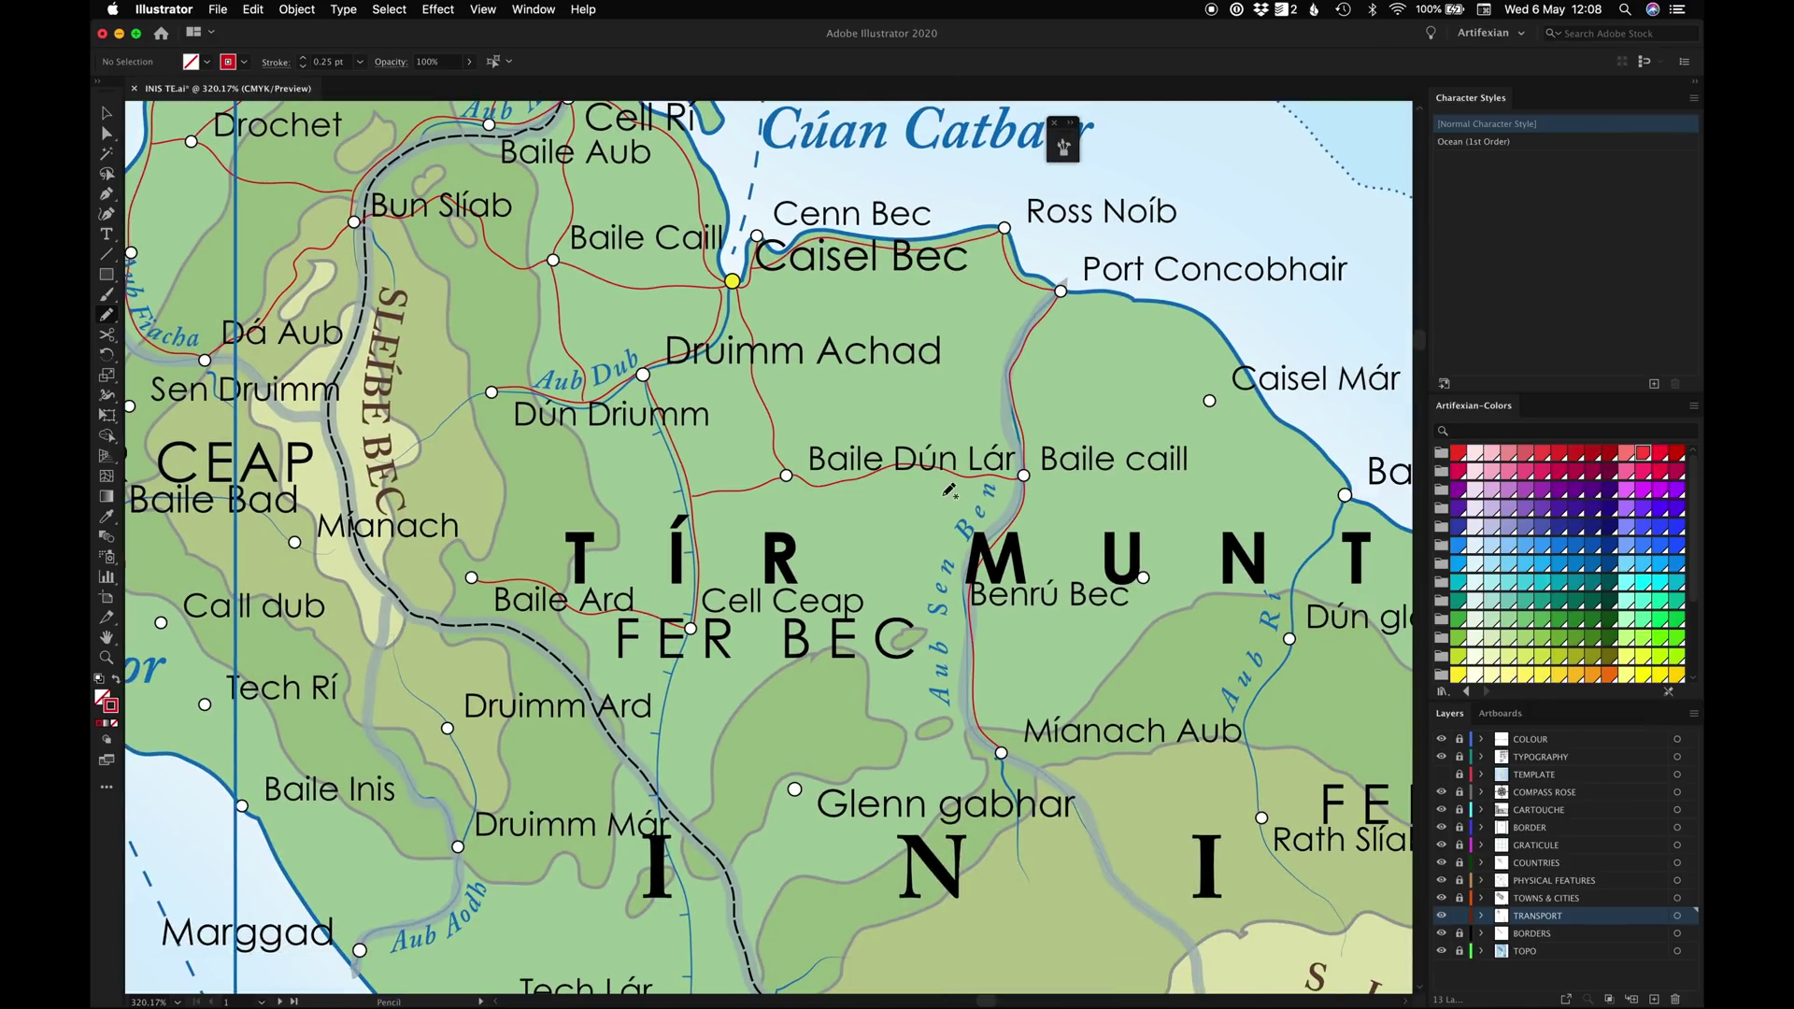
Draw winding secondary roads linking Glenn gabhar with Cell Ceap and Míanach Aub
scroll(809, 619, "down", 5)
scroll(809, 619, "right", 2)
scroll(893, 590, "up", 2)
scroll(893, 590, "right", 1)
scroll(841, 561, "down", 2)
scroll(841, 560, "left", 2)
mouse_move(766, 581)
left_mouse_down()
mouse_move(788, 520)
mouse_move(690, 425)
left_mouse_up()
left_click_drag(643, 576, 663, 420)
Draw a secondary road from Port Concobhair through Baile Cell to Dún glenn, and connect Caisel Már
scroll(917, 472, "up", 3)
scroll(930, 466, "right", 6)
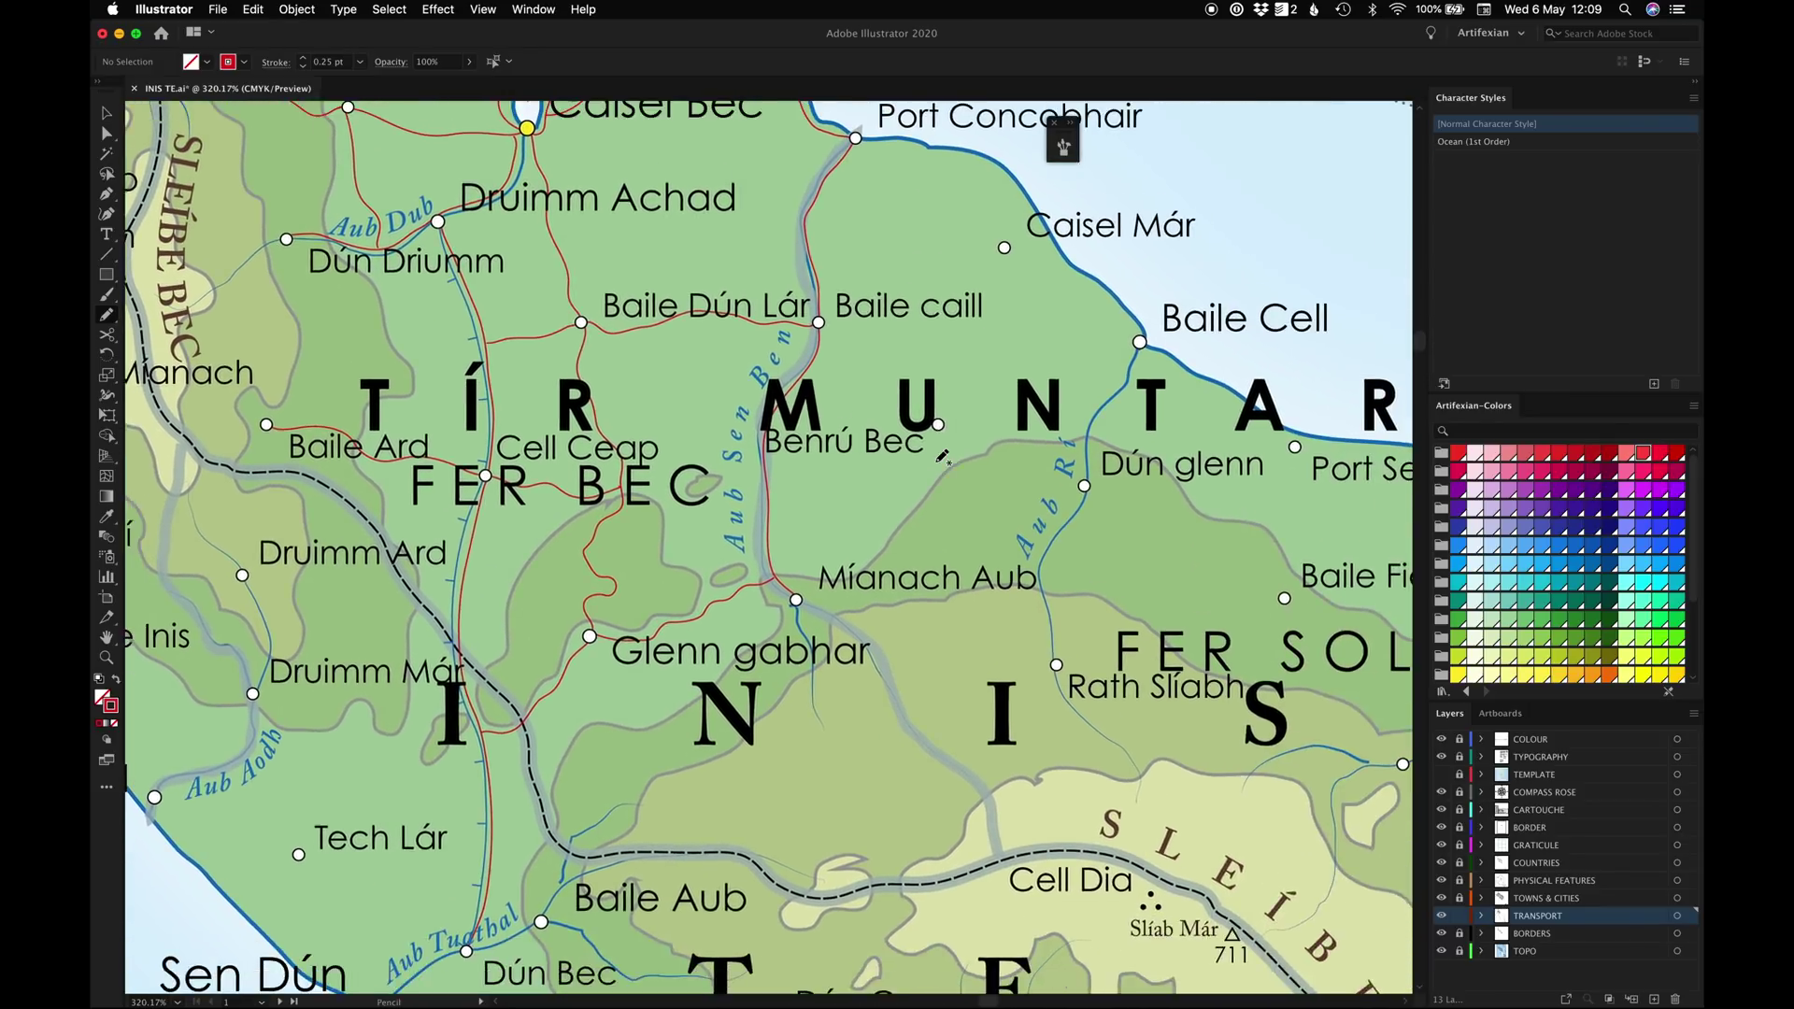
mouse_move(729, 220)
left_mouse_down()
mouse_move(940, 357)
mouse_move(957, 589)
mouse_move(1012, 432)
mouse_move(952, 564)
left_mouse_up()
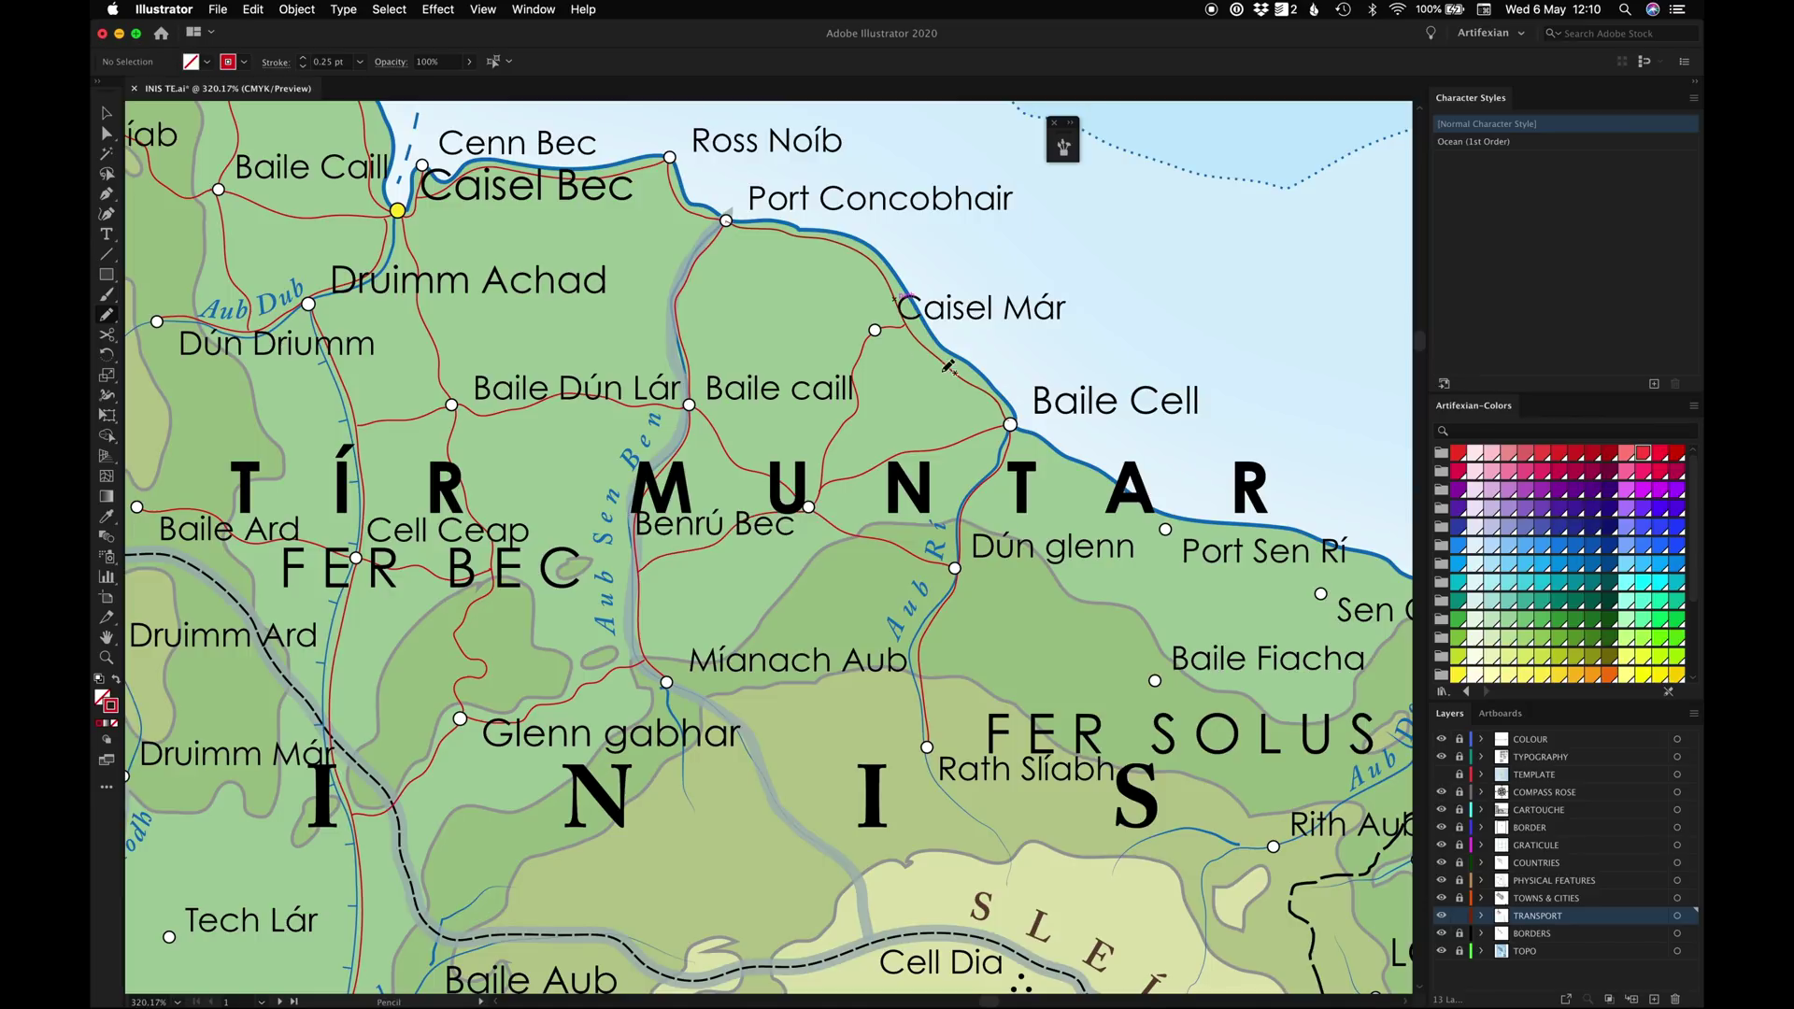
left_click_drag(857, 341, 874, 330)
Draw the coastal secondary road from Baile Cell through Port Sen Rí to Dún Solas
scroll(689, 480, "down", 2)
scroll(689, 480, "right", 5)
left_click_drag(764, 328, 920, 431)
left_click_drag(920, 431, 1241, 496)
Draw secondary roads connecting the Baile Fiacha area with Sen Cathair and Dún glenn
scroll(1091, 479, "down", 1)
scroll(1090, 478, "right", 3)
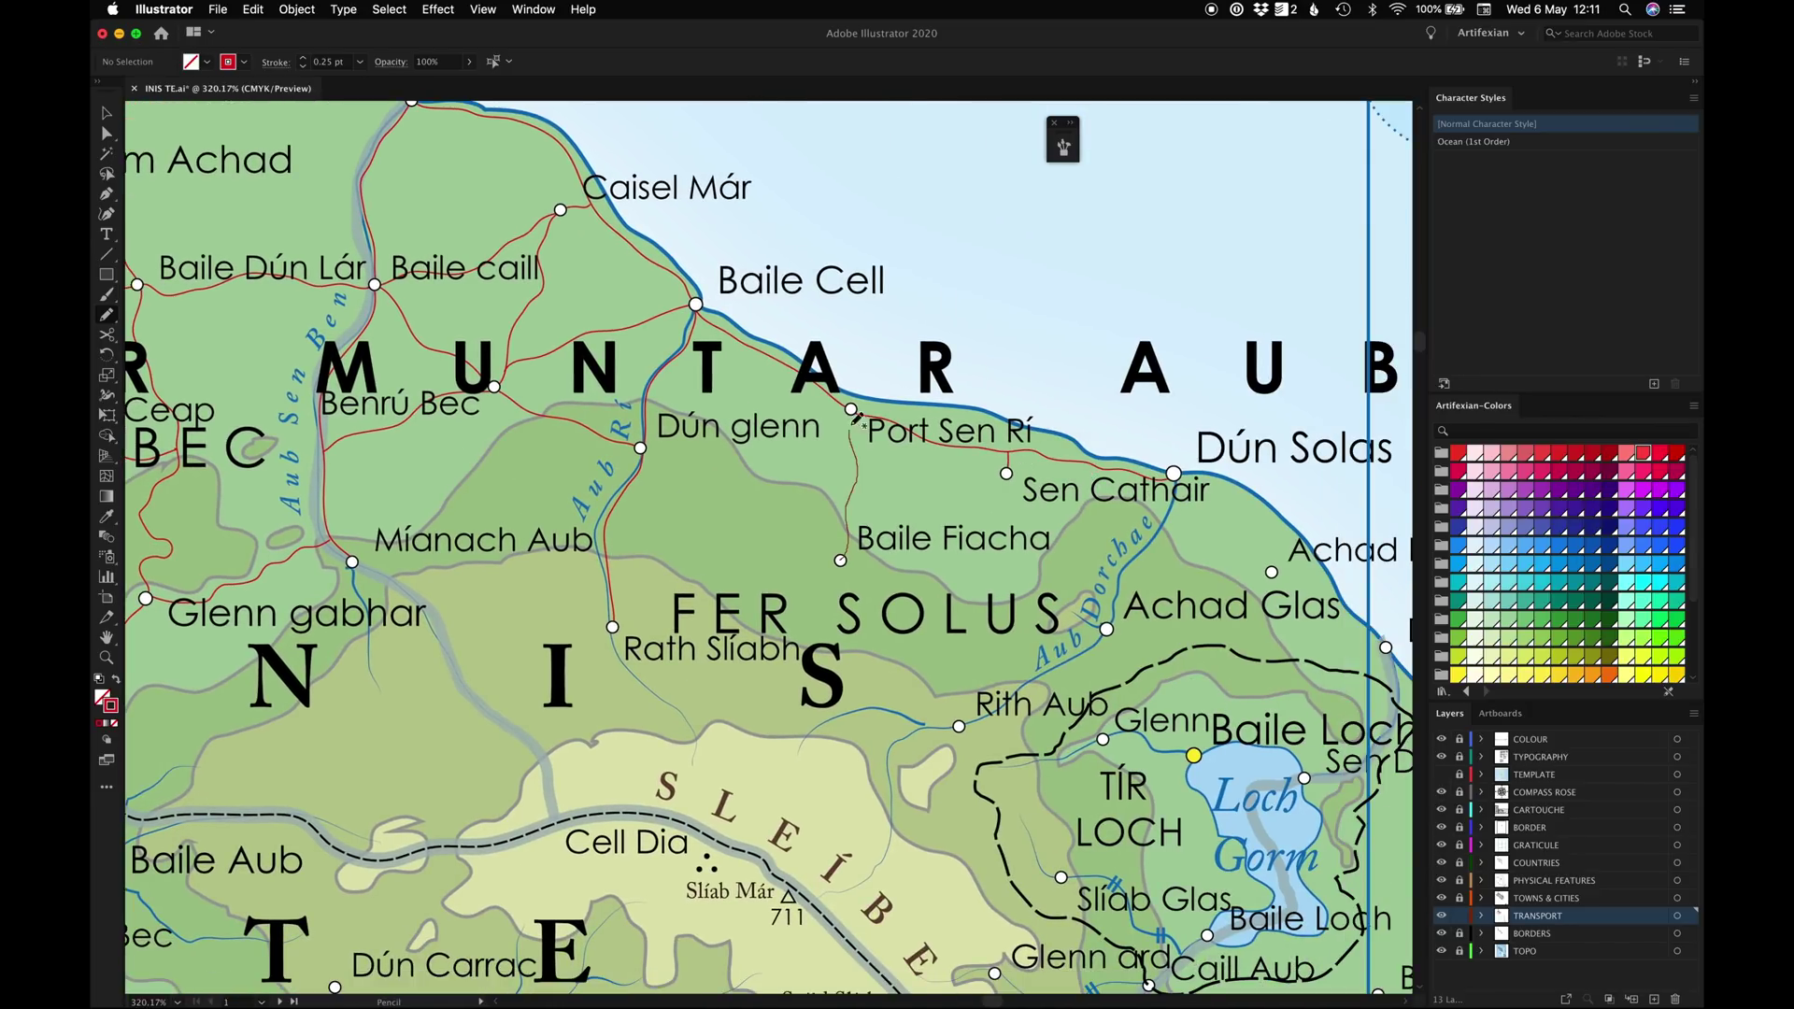
left_click_drag(856, 517, 1006, 472)
left_click_drag(759, 519, 850, 537)
Draw secondary roads linking Rith Aub, Achad Glas, Sen Cathair, Dún Solas and Dún Glas
scroll(849, 536, "down", 3)
scroll(849, 537, "right", 5)
mouse_move(826, 650)
left_mouse_down()
mouse_move(918, 630)
mouse_move(1038, 411)
mouse_move(946, 311)
mouse_move(1152, 483)
left_mouse_up()
scroll(1036, 414, "down", 3)
scroll(1036, 414, "right", 4)
left_click_drag(776, 314, 876, 465)
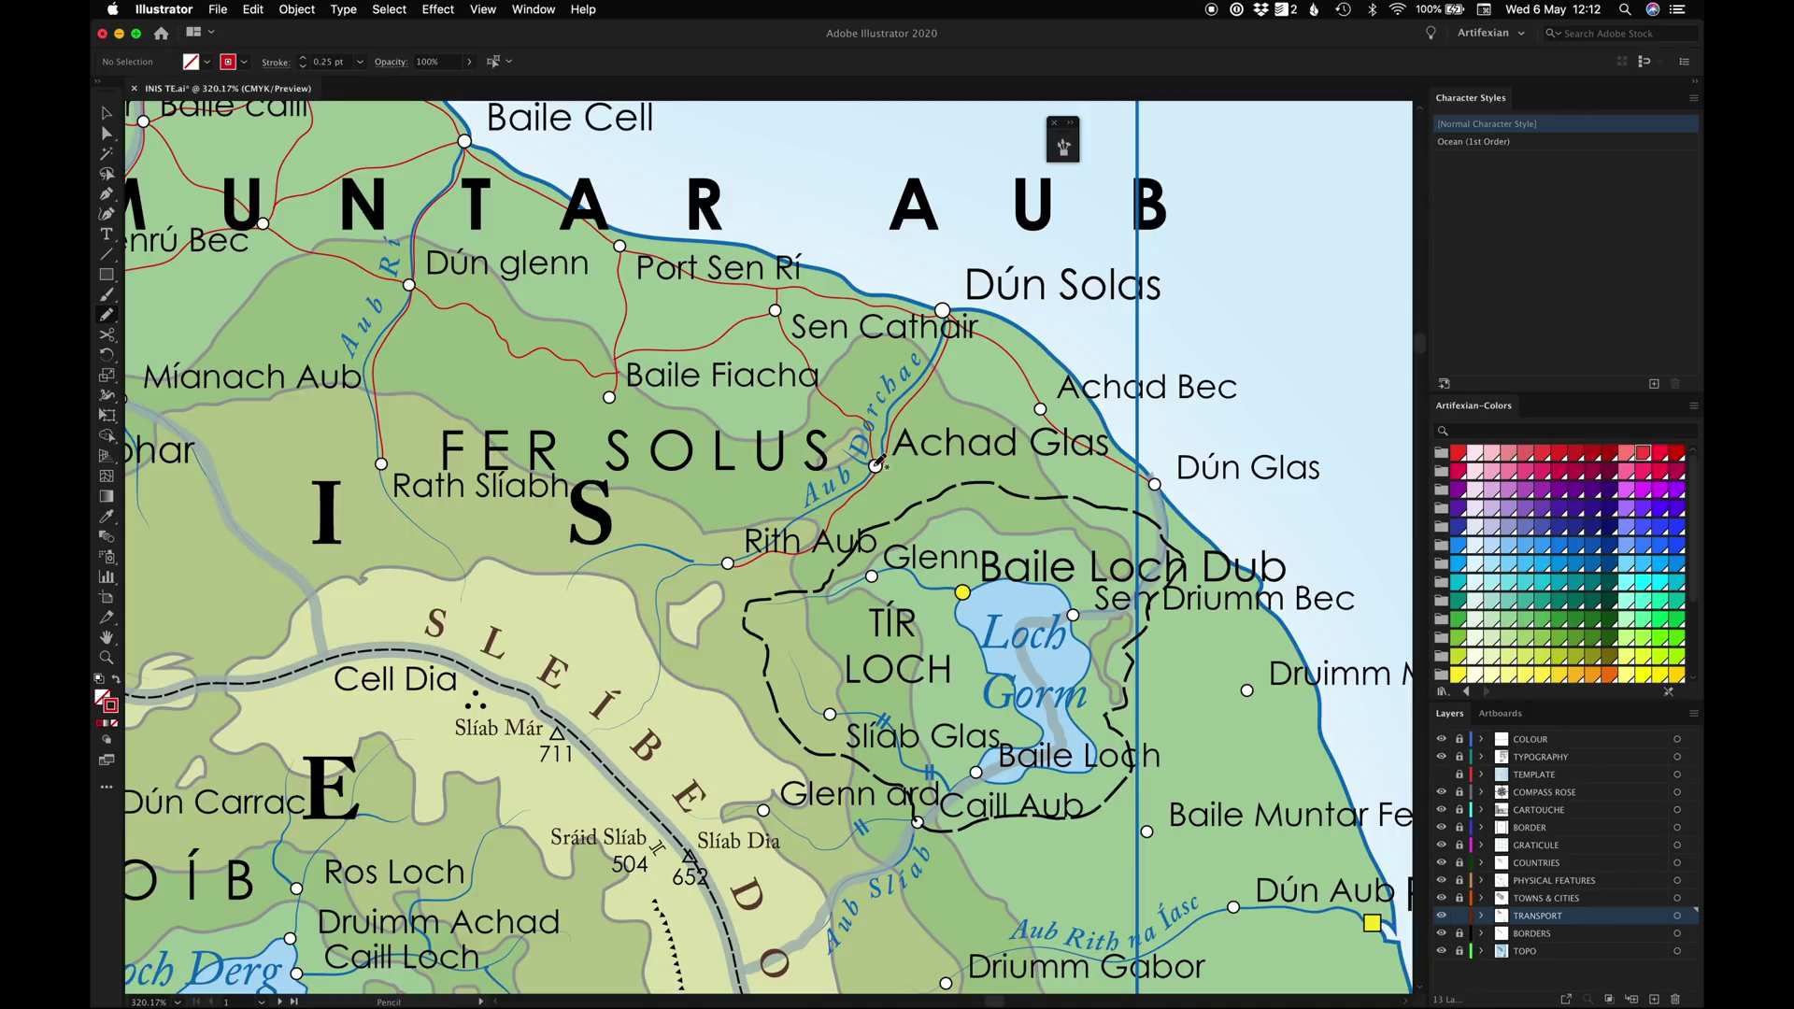
Draw secondary roads around Loch Gorm through Baile Loch Dub and Baile Loch, and connect Glenn ard to Caill Aub
scroll(962, 592, "down", 2)
scroll(963, 593, "right", 4)
mouse_move(875, 578)
left_mouse_down()
mouse_move(969, 591)
mouse_move(849, 552)
mouse_move(895, 663)
left_mouse_up()
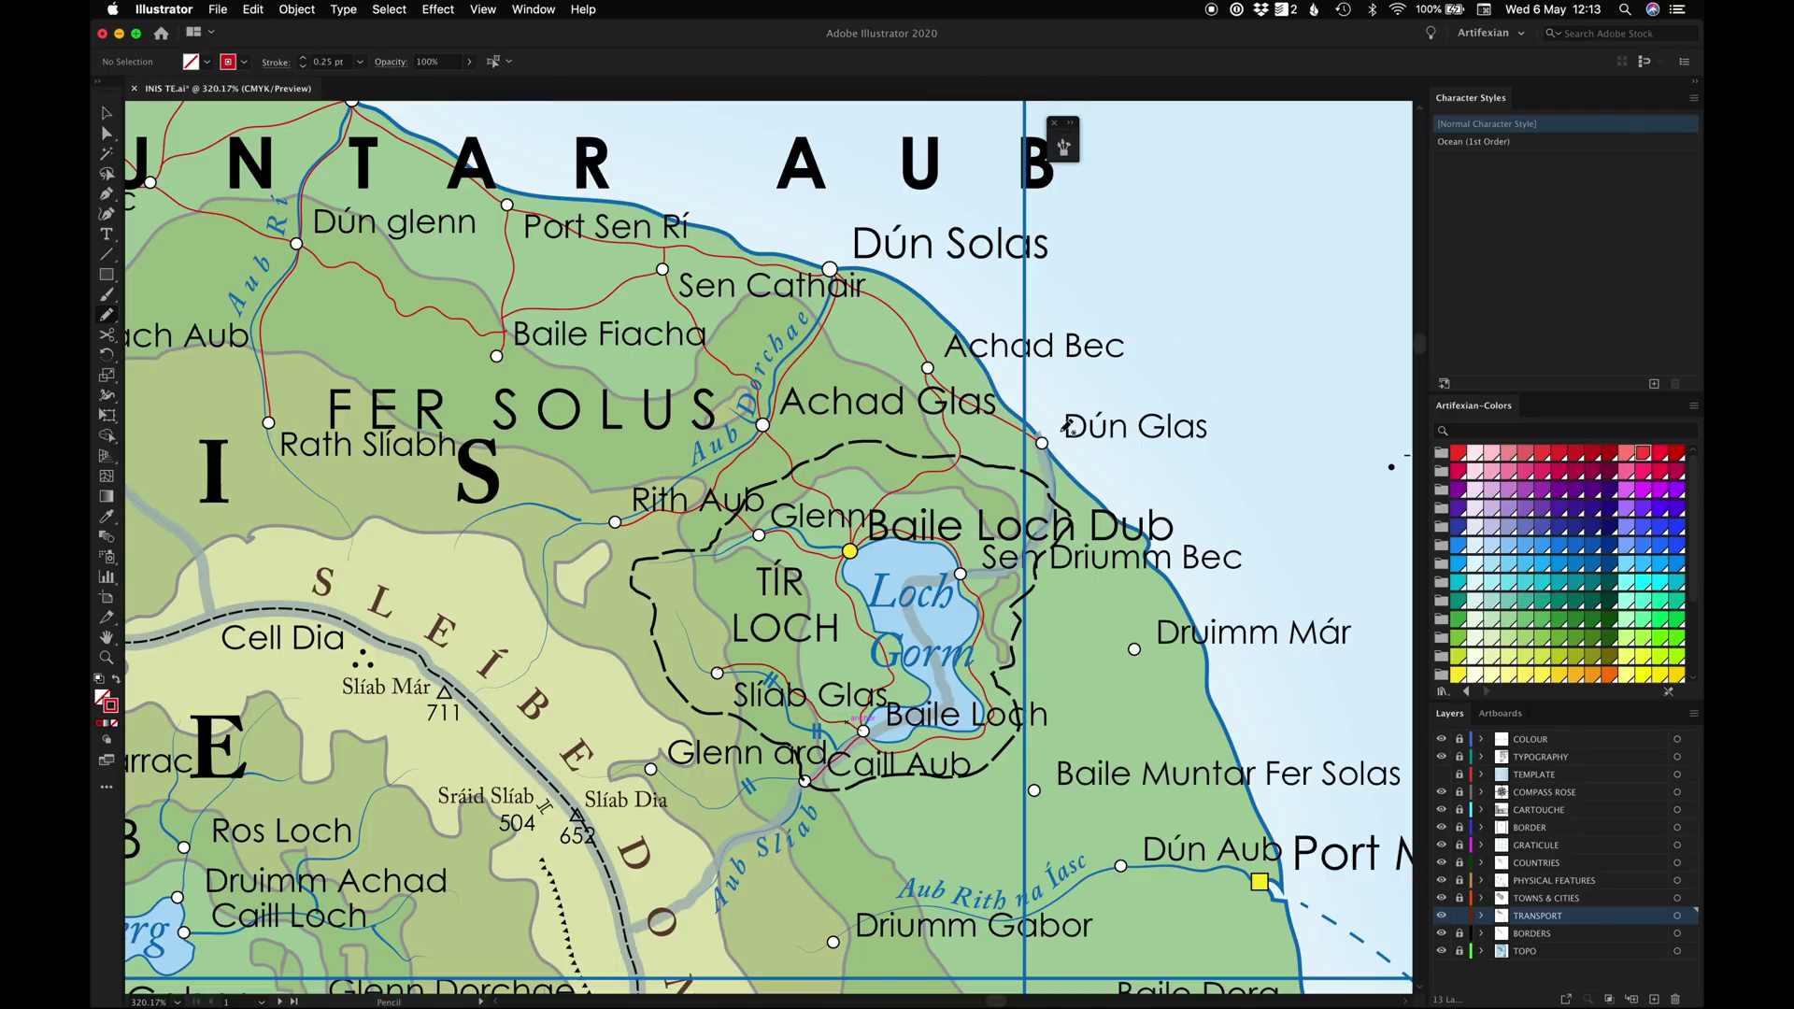
left_click_drag(757, 801, 804, 781)
Draw the coastal secondary road from Port Marggad to Dún Glas and a road through Baile Muntar Fer Solas to Dún Aub
scroll(805, 781, "down", 2)
scroll(805, 781, "left", 2)
scroll(804, 782, "right", 4)
mouse_move(1168, 777)
left_mouse_down()
mouse_move(1069, 523)
mouse_move(950, 346)
left_mouse_up()
scroll(832, 591, "down", 2)
scroll(832, 591, "right", 2)
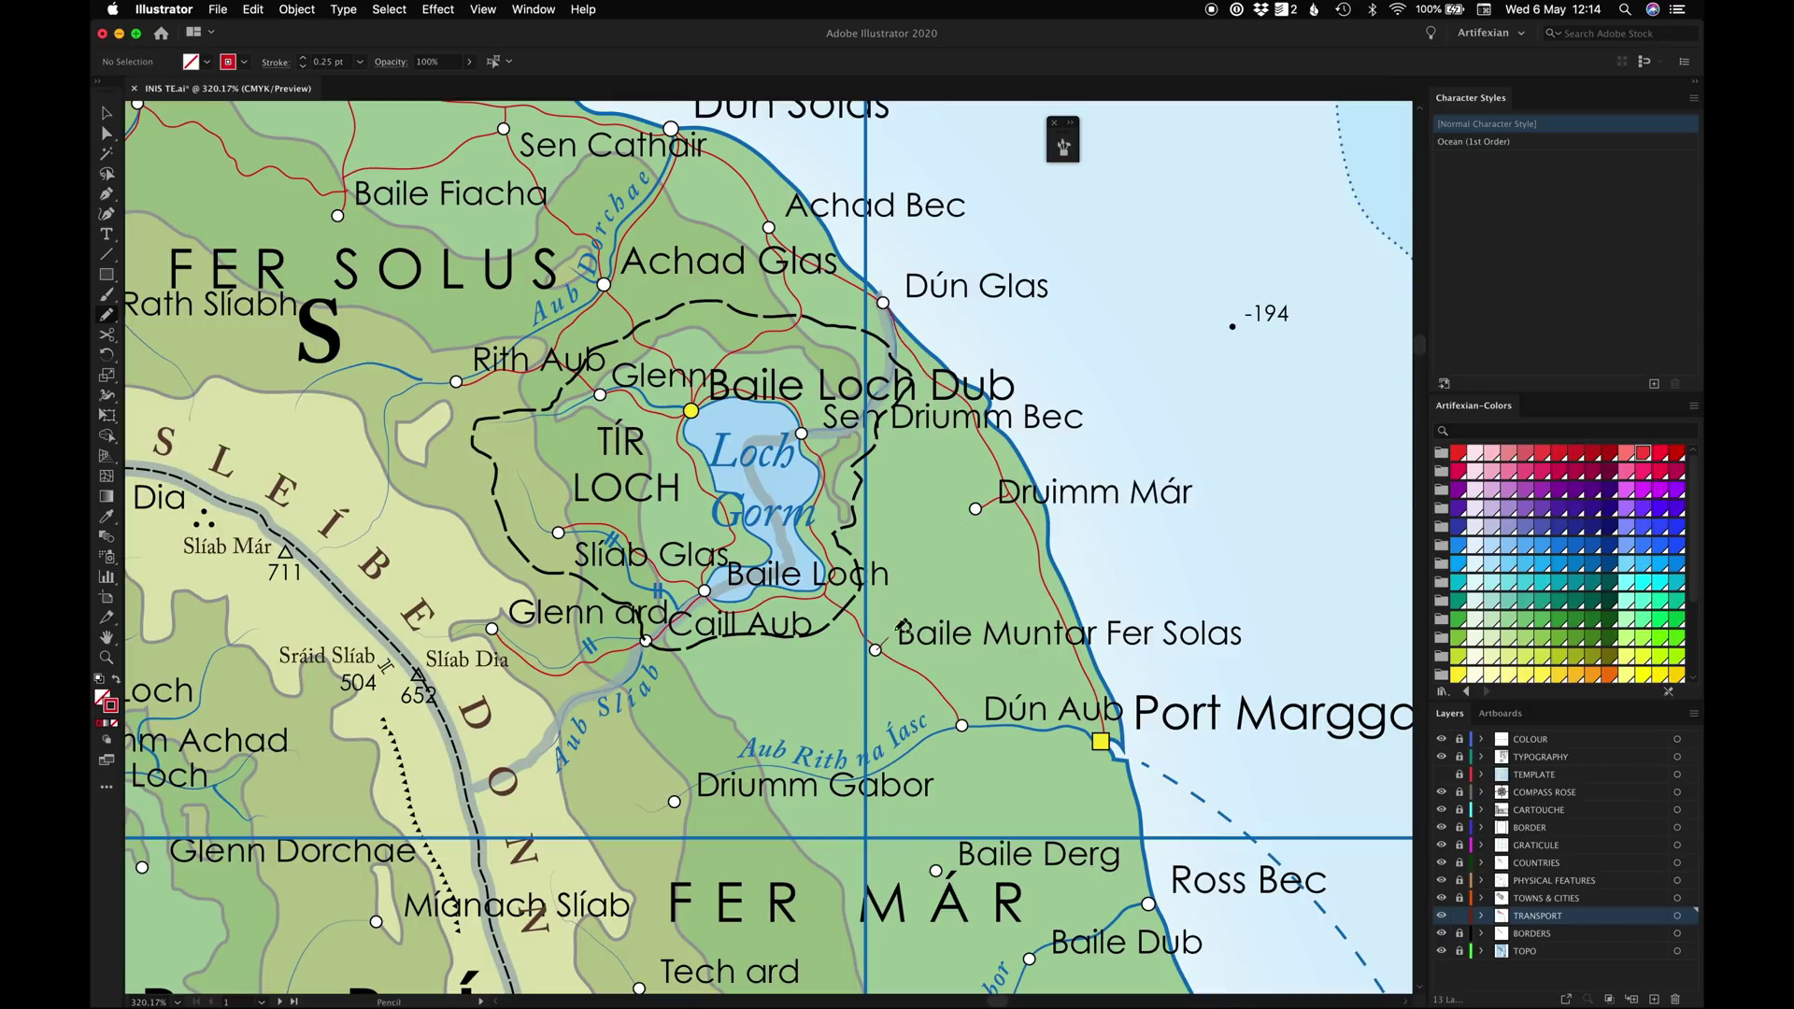
Draw secondary roads from Dún Aub south towards Baile Derg and from Port Marggad through Ross Bec to Sen Caisel
scroll(952, 733, "down", 4)
scroll(951, 732, "right", 2)
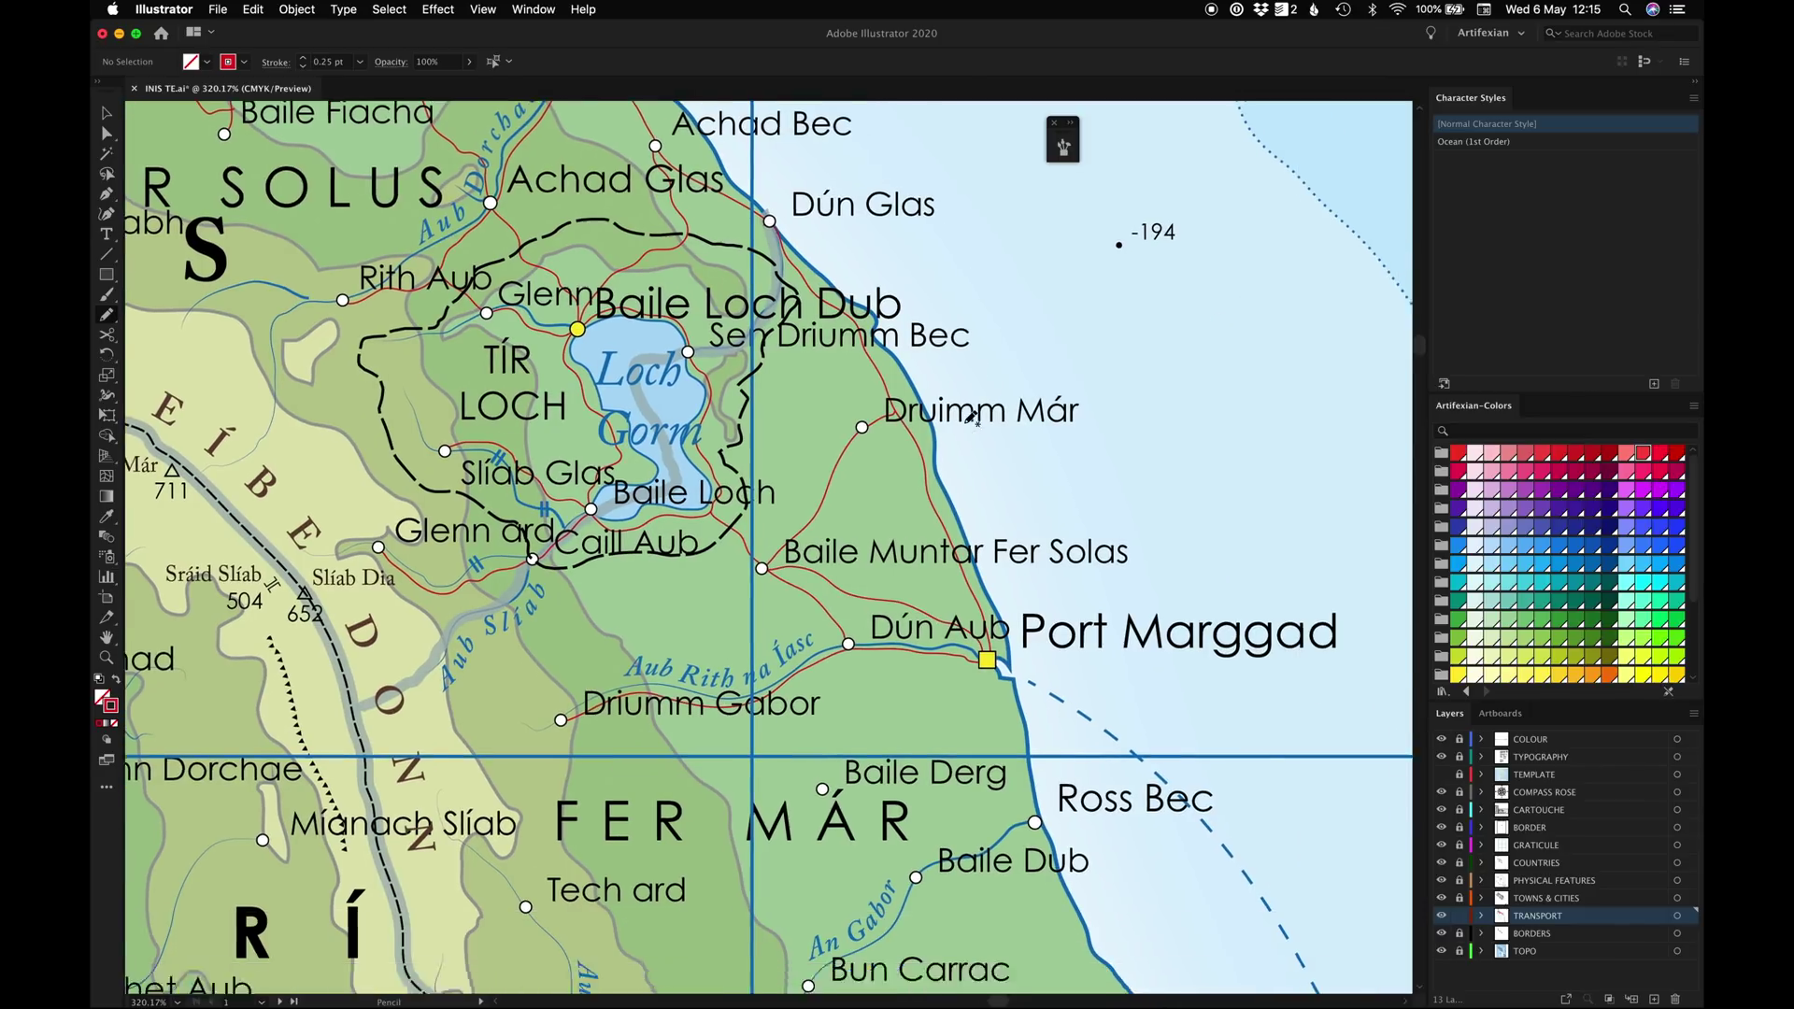
left_click_drag(857, 559, 880, 684)
scroll(883, 684, "down", 4)
left_click_drag(987, 378, 1113, 743)
Draw secondary roads from Glenn Solas through Bun Carrac to Ross Bec, and from Baile Derg to Baile Dub and Tech ard
left_click_drag(634, 810, 1032, 540)
left_click_drag(826, 509, 914, 593)
scroll(914, 592, "down", 2)
scroll(914, 592, "right", 1)
mouse_move(514, 587)
left_mouse_down()
mouse_move(640, 658)
mouse_move(810, 467)
left_mouse_up()
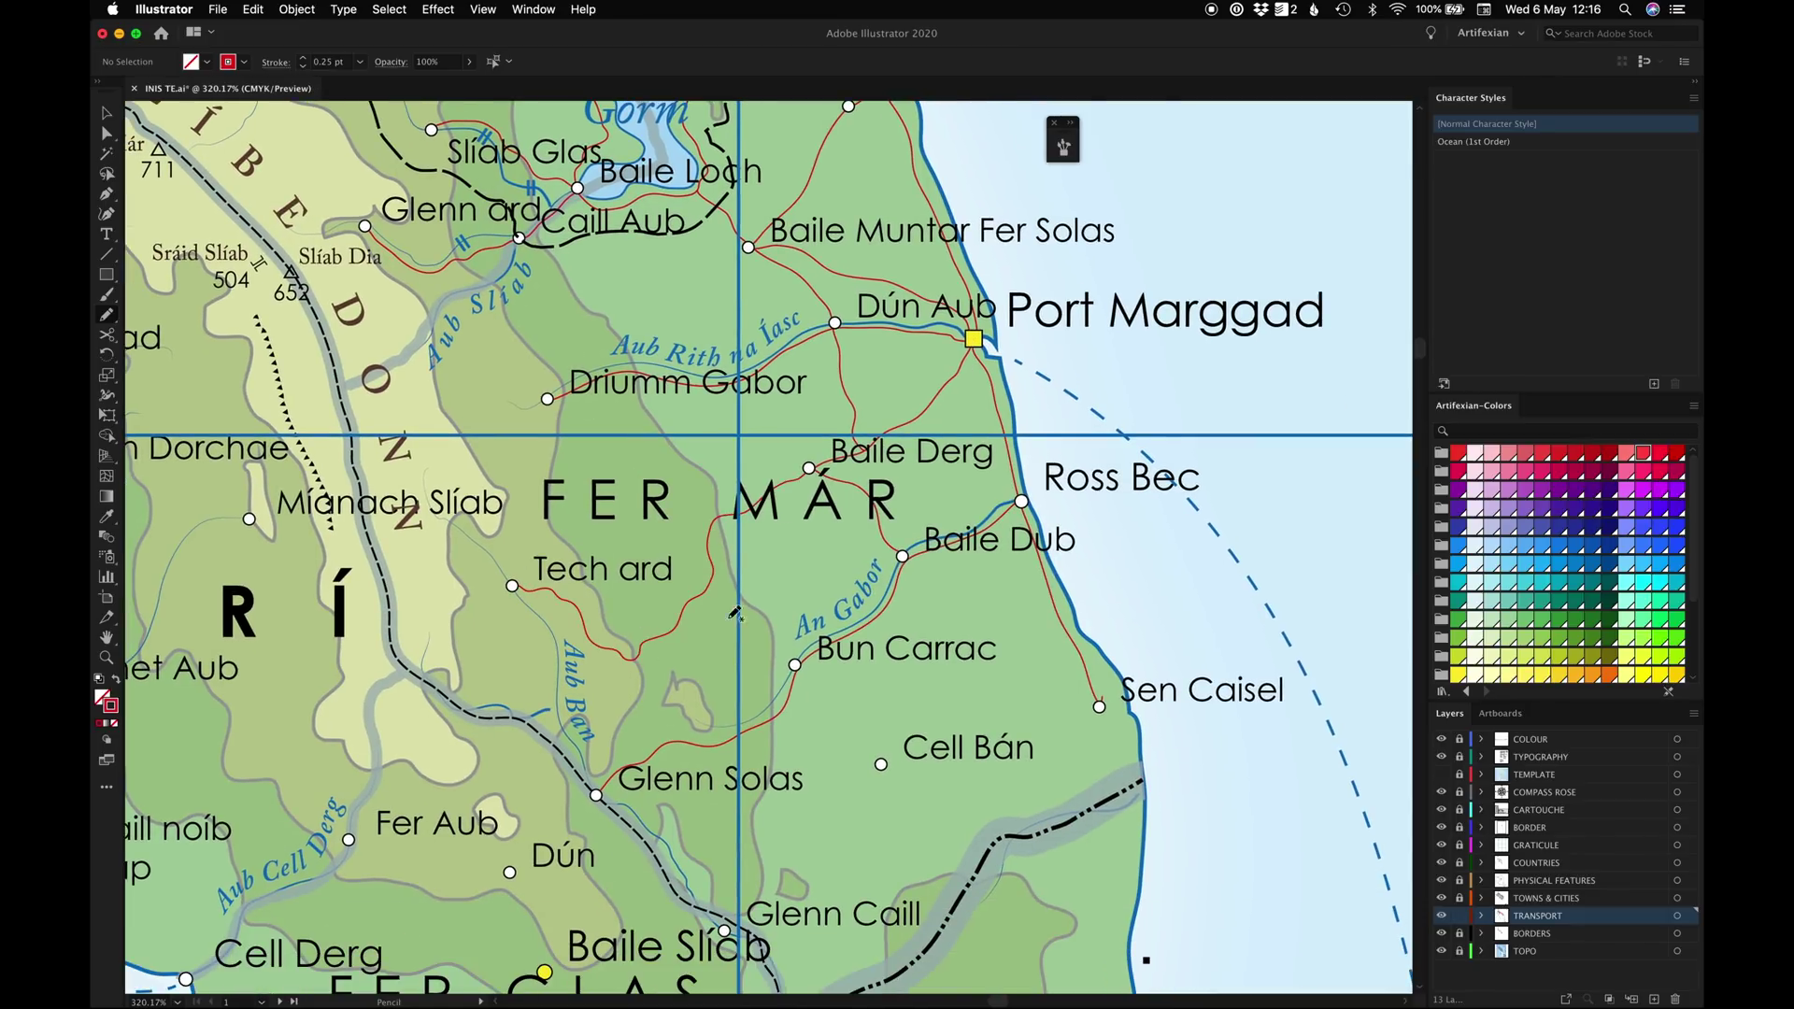
Draw a secondary road from Bun Carrac through Cell Bán to Sen Caisel
scroll(799, 482, "down", 2)
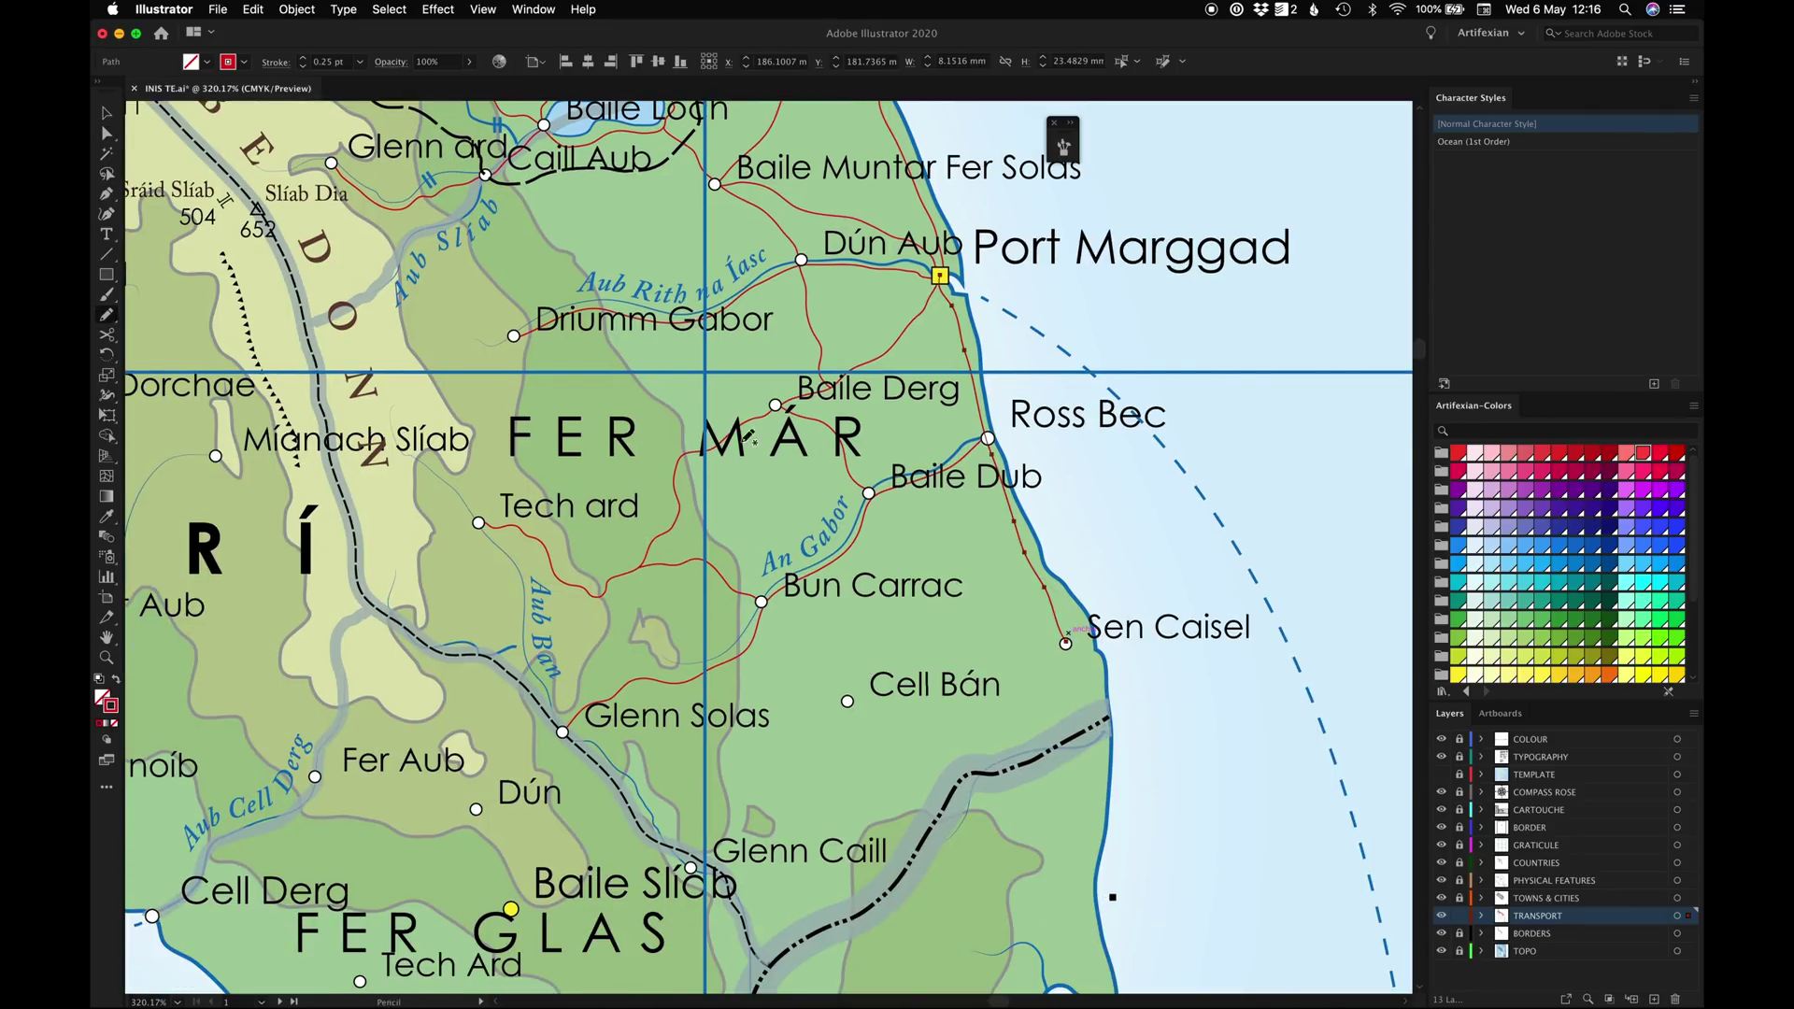
scroll(533, 551, "down", 2)
scroll(534, 551, "right", 1)
left_click_drag(823, 611, 1039, 553)
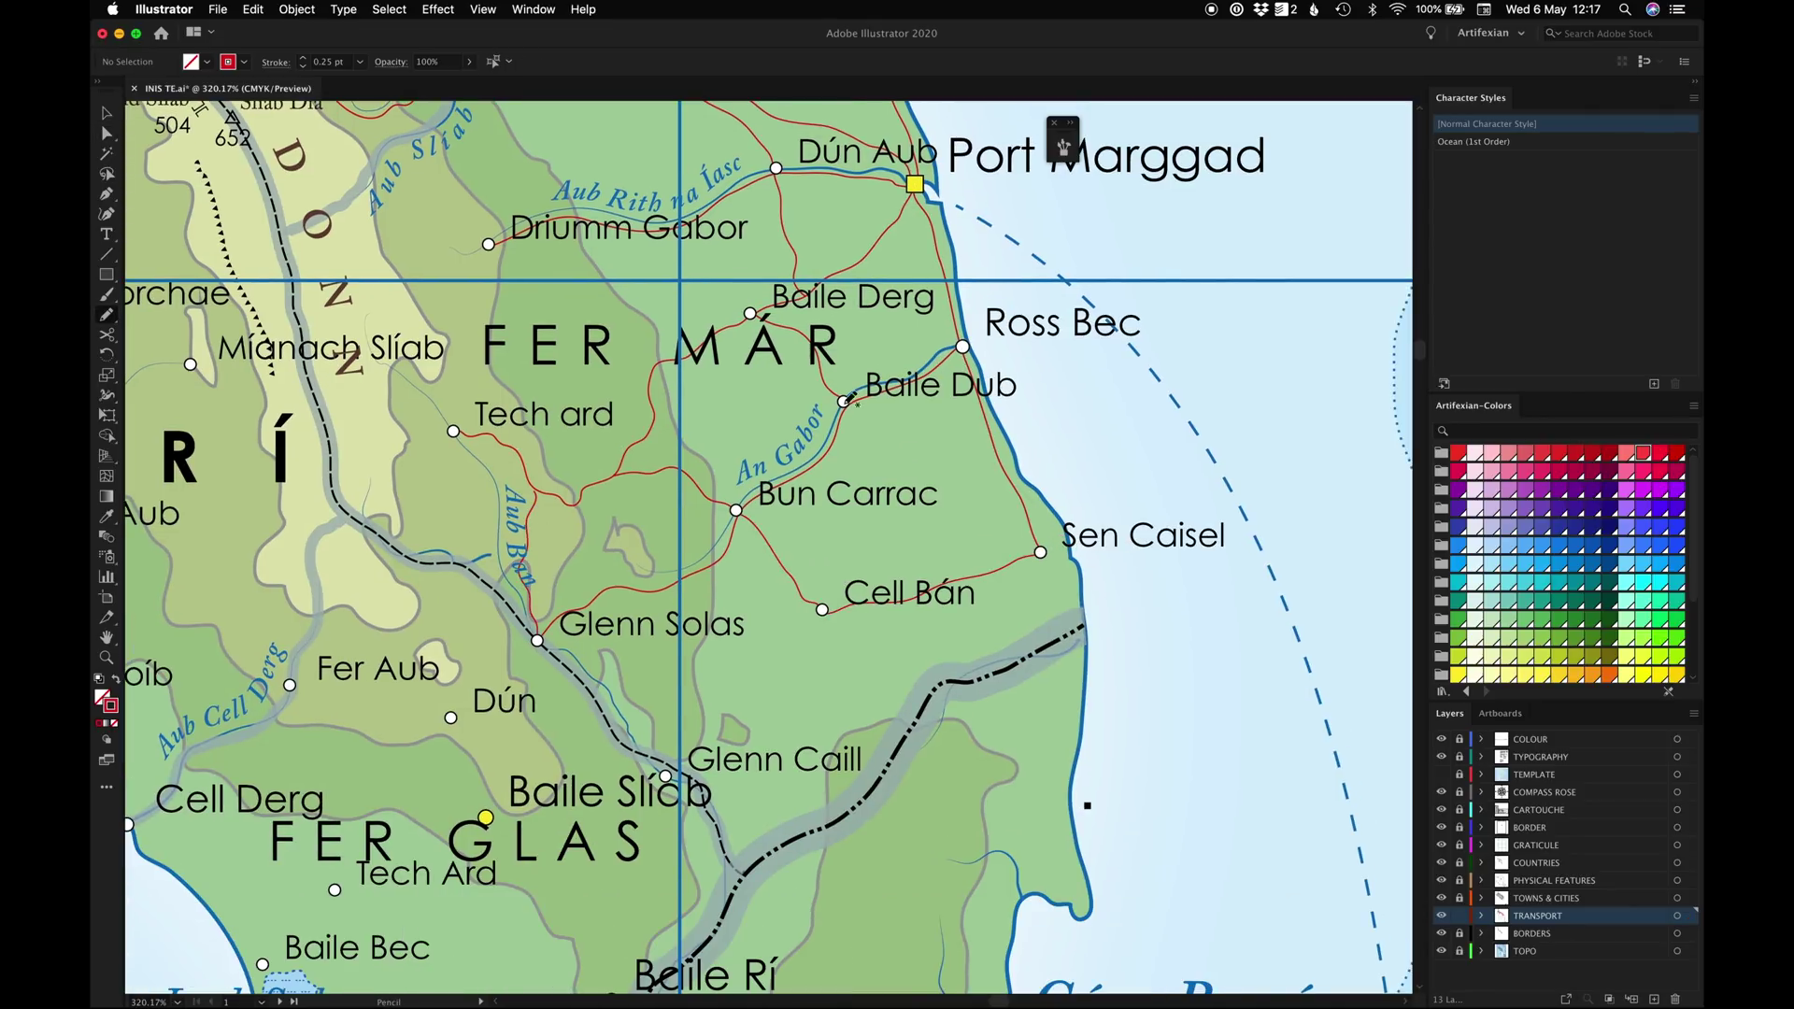
Touch up the road end at Port Marggad and draw the coastal secondary road from Port Benrí to Sen Caisel
left_click_drag(905, 241, 914, 191)
scroll(914, 192, "up", 3)
scroll(914, 191, "down", 6)
scroll(914, 192, "right", 2)
mouse_move(873, 884)
left_mouse_down()
mouse_move(907, 770)
mouse_move(951, 341)
left_mouse_up()
key("super+equal")
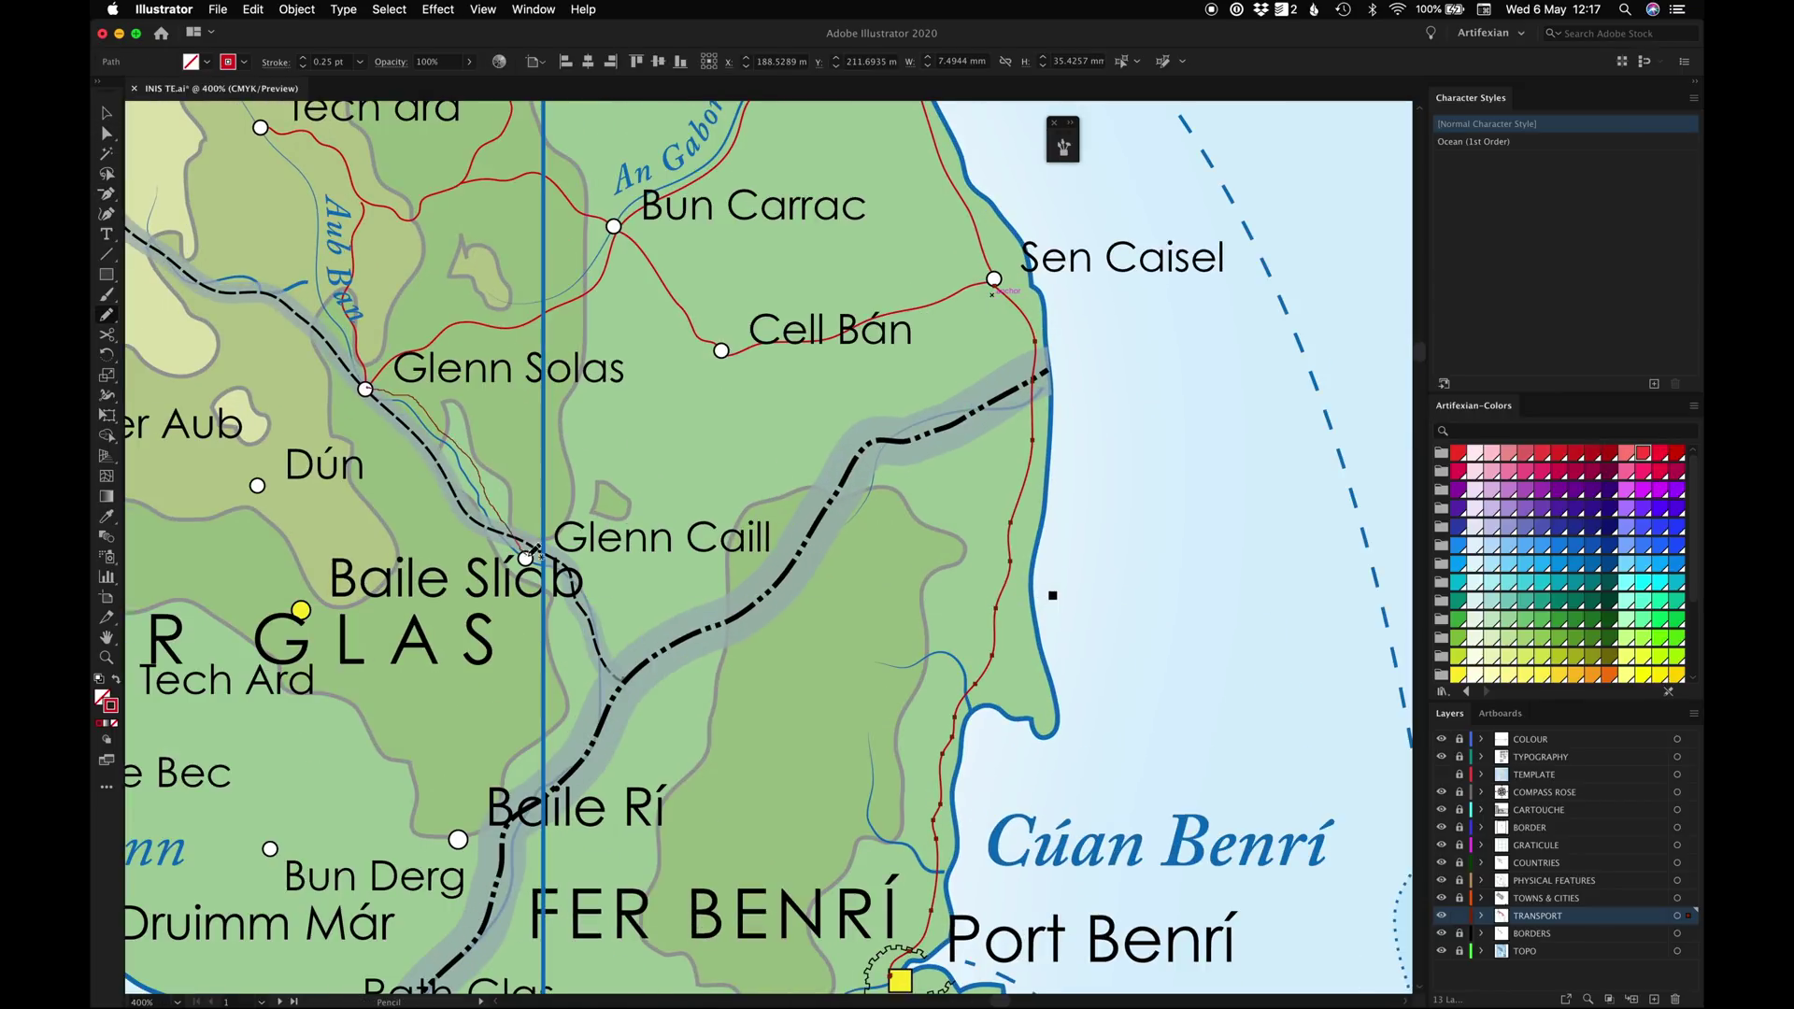
Draw secondary roads from Cell Bán past Glenn Caill and Baile Rí to Rath Glas, plus inland and southern coastal roads to Port Benrí
scroll(532, 553, "down", 5)
scroll(532, 554, "left", 3)
mouse_move(658, 313)
left_mouse_down()
mouse_move(711, 492)
mouse_move(593, 596)
mouse_move(478, 772)
left_mouse_up()
scroll(479, 773, "right", 1)
left_click_drag(674, 464, 970, 721)
scroll(970, 721, "down", 1)
scroll(963, 710, "left", 5)
mouse_move(661, 708)
left_mouse_down()
mouse_move(963, 797)
mouse_move(1213, 683)
left_mouse_up()
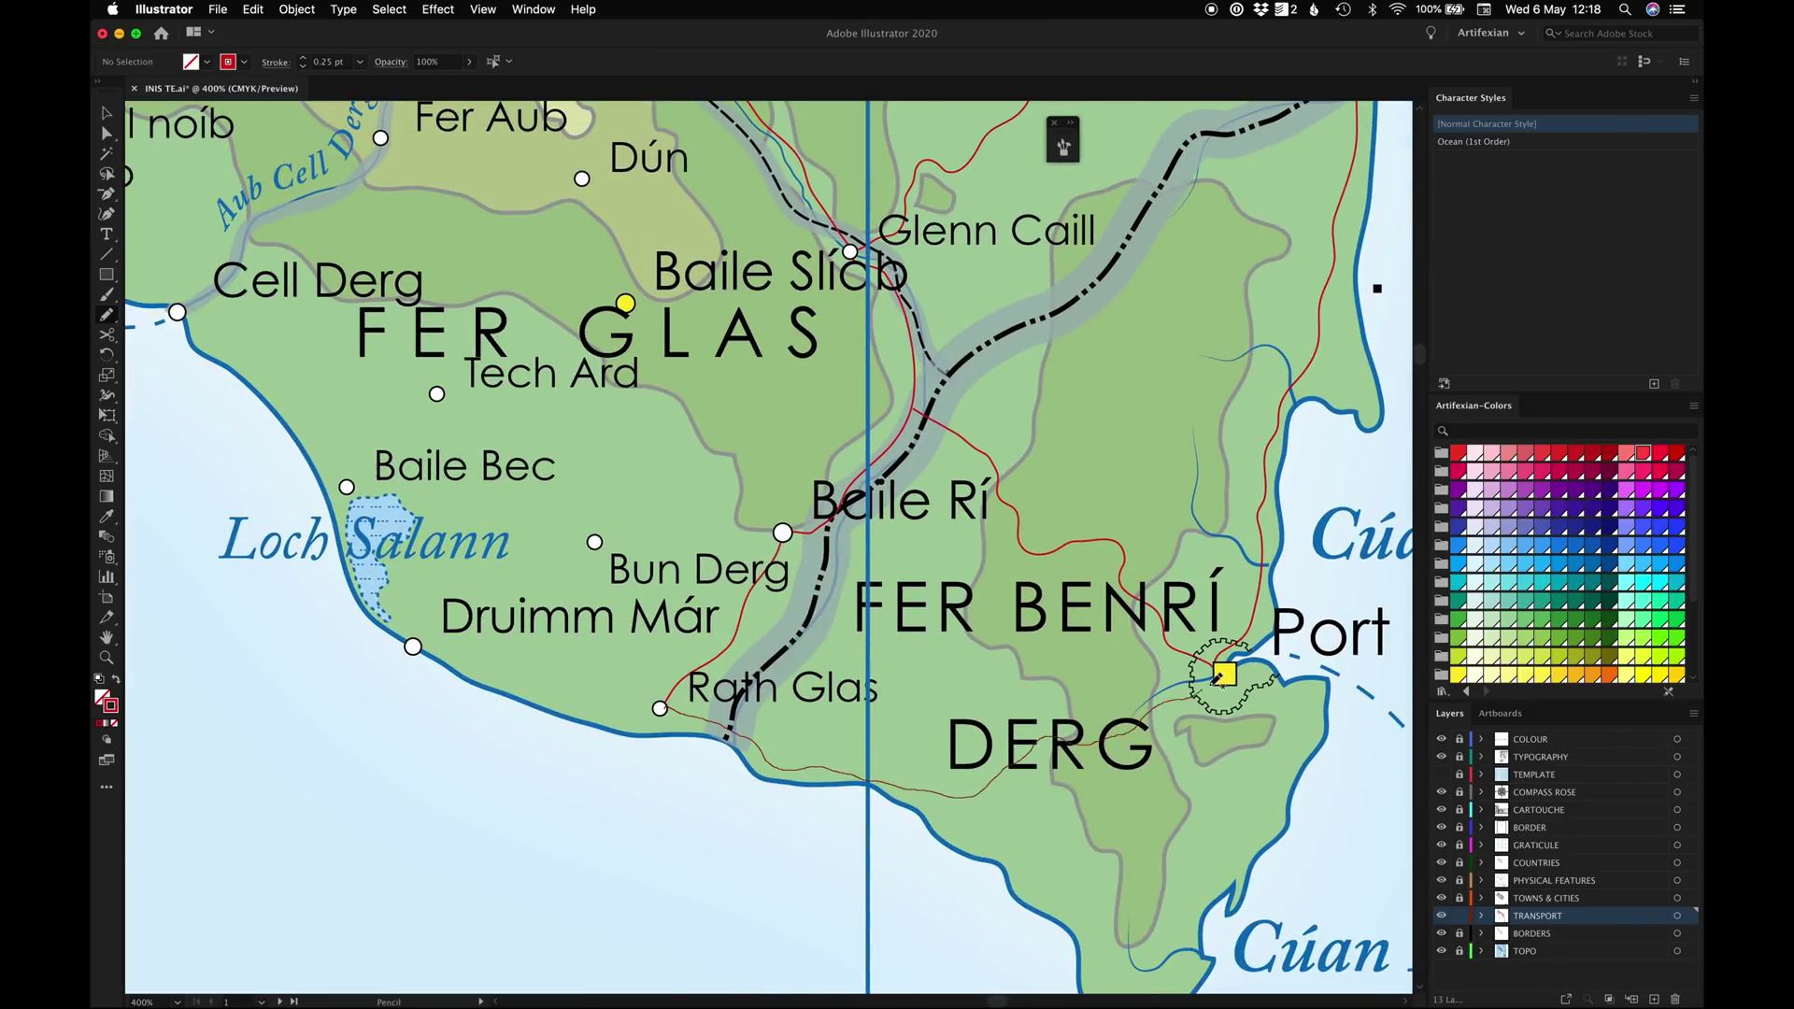
Draw secondary roads linking Druimm Már with Rath Glas, Bun Derg, Baile Rí and Baile Slíab
scroll(1194, 689, "up", 10)
scroll(1193, 688, "right", 5)
scroll(827, 552, "down", 8)
scroll(827, 551, "left", 6)
left_click_drag(500, 722, 747, 783)
left_click_drag(754, 624, 870, 608)
mouse_move(502, 720)
left_mouse_down()
mouse_move(755, 625)
mouse_move(591, 630)
mouse_move(713, 381)
left_mouse_up()
left_click_drag(682, 616, 624, 563)
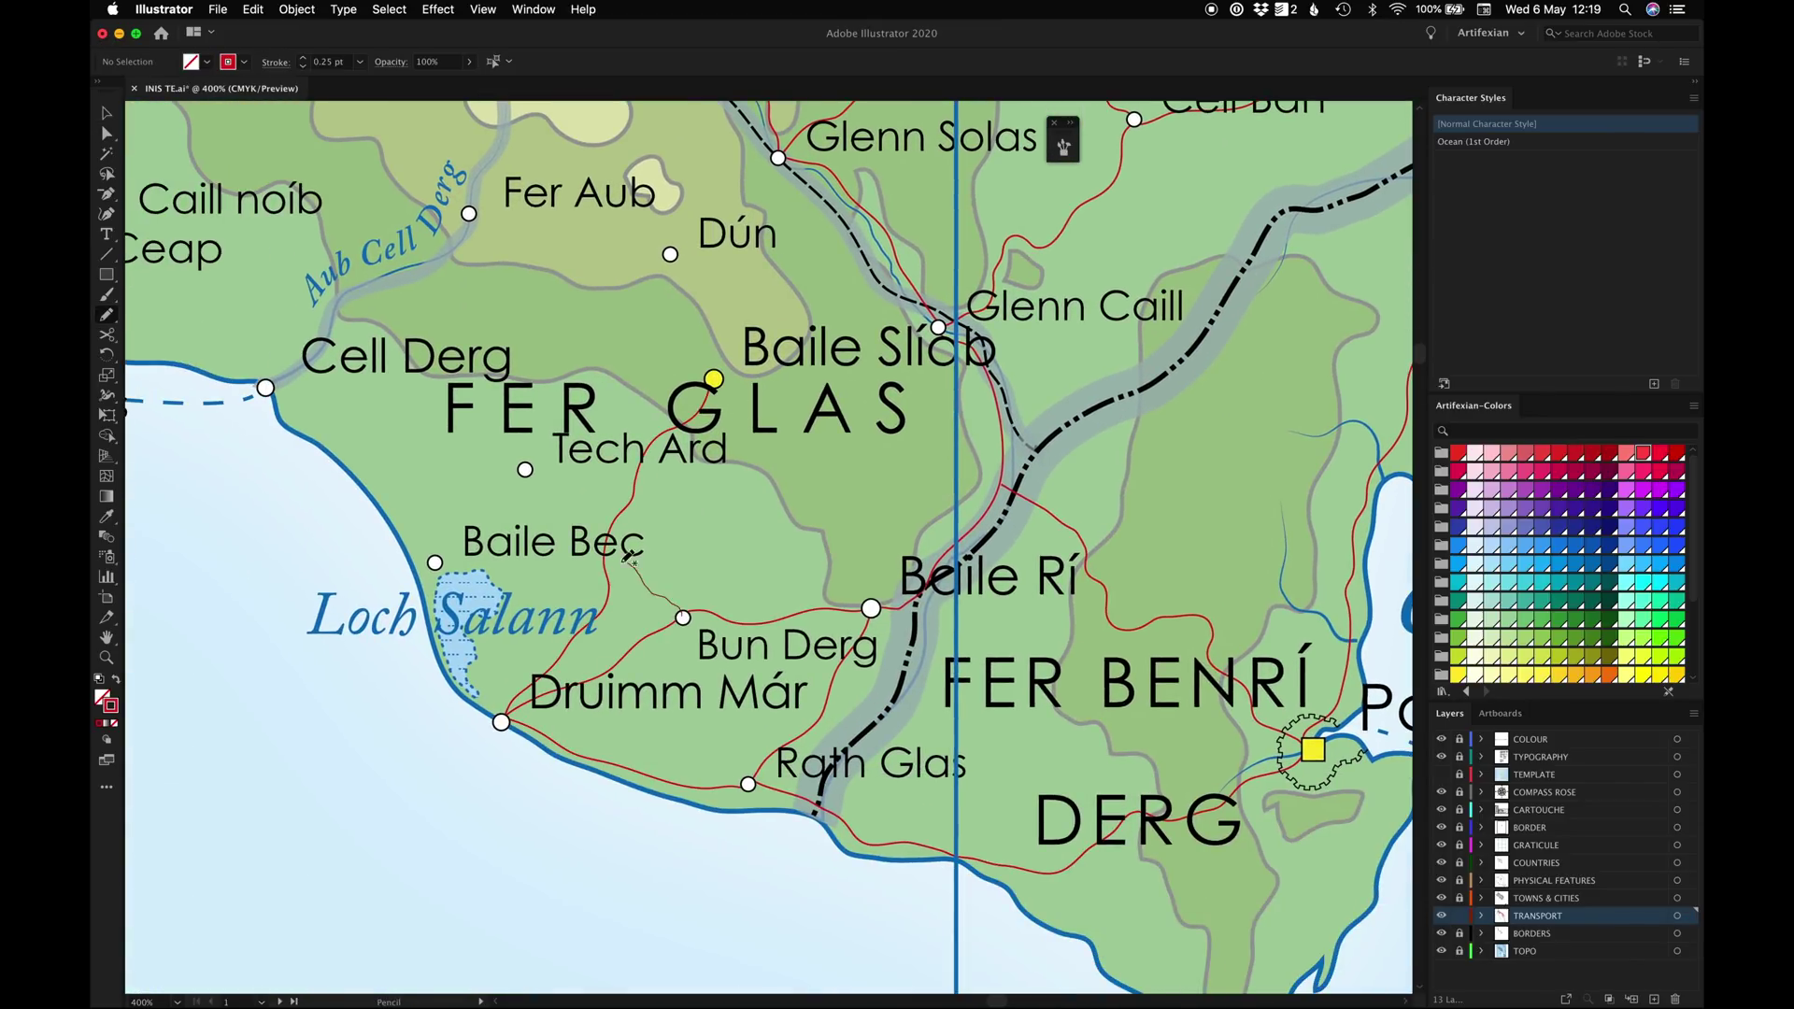
Draw secondary roads from Tech Ard to Baile Bec and along the coast from Cell Derg to Druimm Már
left_click_drag(525, 471, 435, 563)
scroll(530, 559, "left", 3)
scroll(529, 559, "up", 2)
mouse_move(785, 428)
left_mouse_down()
mouse_move(882, 528)
mouse_move(942, 652)
left_mouse_up()
scroll(965, 613, "left", 8)
scroll(965, 612, "up", 3)
mouse_move(554, 512)
left_mouse_down()
mouse_move(723, 685)
mouse_move(791, 841)
left_mouse_up()
Draw secondary roads from Cell Derg to Fer Aub, from Baile Slíab west to that road, and onward from Dún
scroll(790, 842, "up", 2)
scroll(790, 841, "left", 2)
left_click_drag(593, 554, 796, 392)
left_click_drag(1033, 545, 672, 489)
key("v")
key("n")
mouse_move(994, 424)
left_mouse_down()
mouse_move(1031, 564)
mouse_move(1051, 553)
mouse_move(1062, 470)
mouse_move(974, 643)
mouse_move(1200, 595)
left_mouse_up()
Draw the coastal secondary road from Driumm Bun through Tech Ceap to Cell Derg
scroll(1039, 553, "up", 4)
scroll(983, 602, "down", 2)
scroll(1194, 586, "down", 2)
scroll(475, 643, "left", 6)
scroll(475, 643, "up", 1)
scroll(433, 669, "up", 4)
scroll(433, 669, "right", 3)
scroll(434, 670, "left", 2)
mouse_move(303, 498)
left_mouse_down()
mouse_move(453, 683)
mouse_move(752, 802)
left_mouse_up()
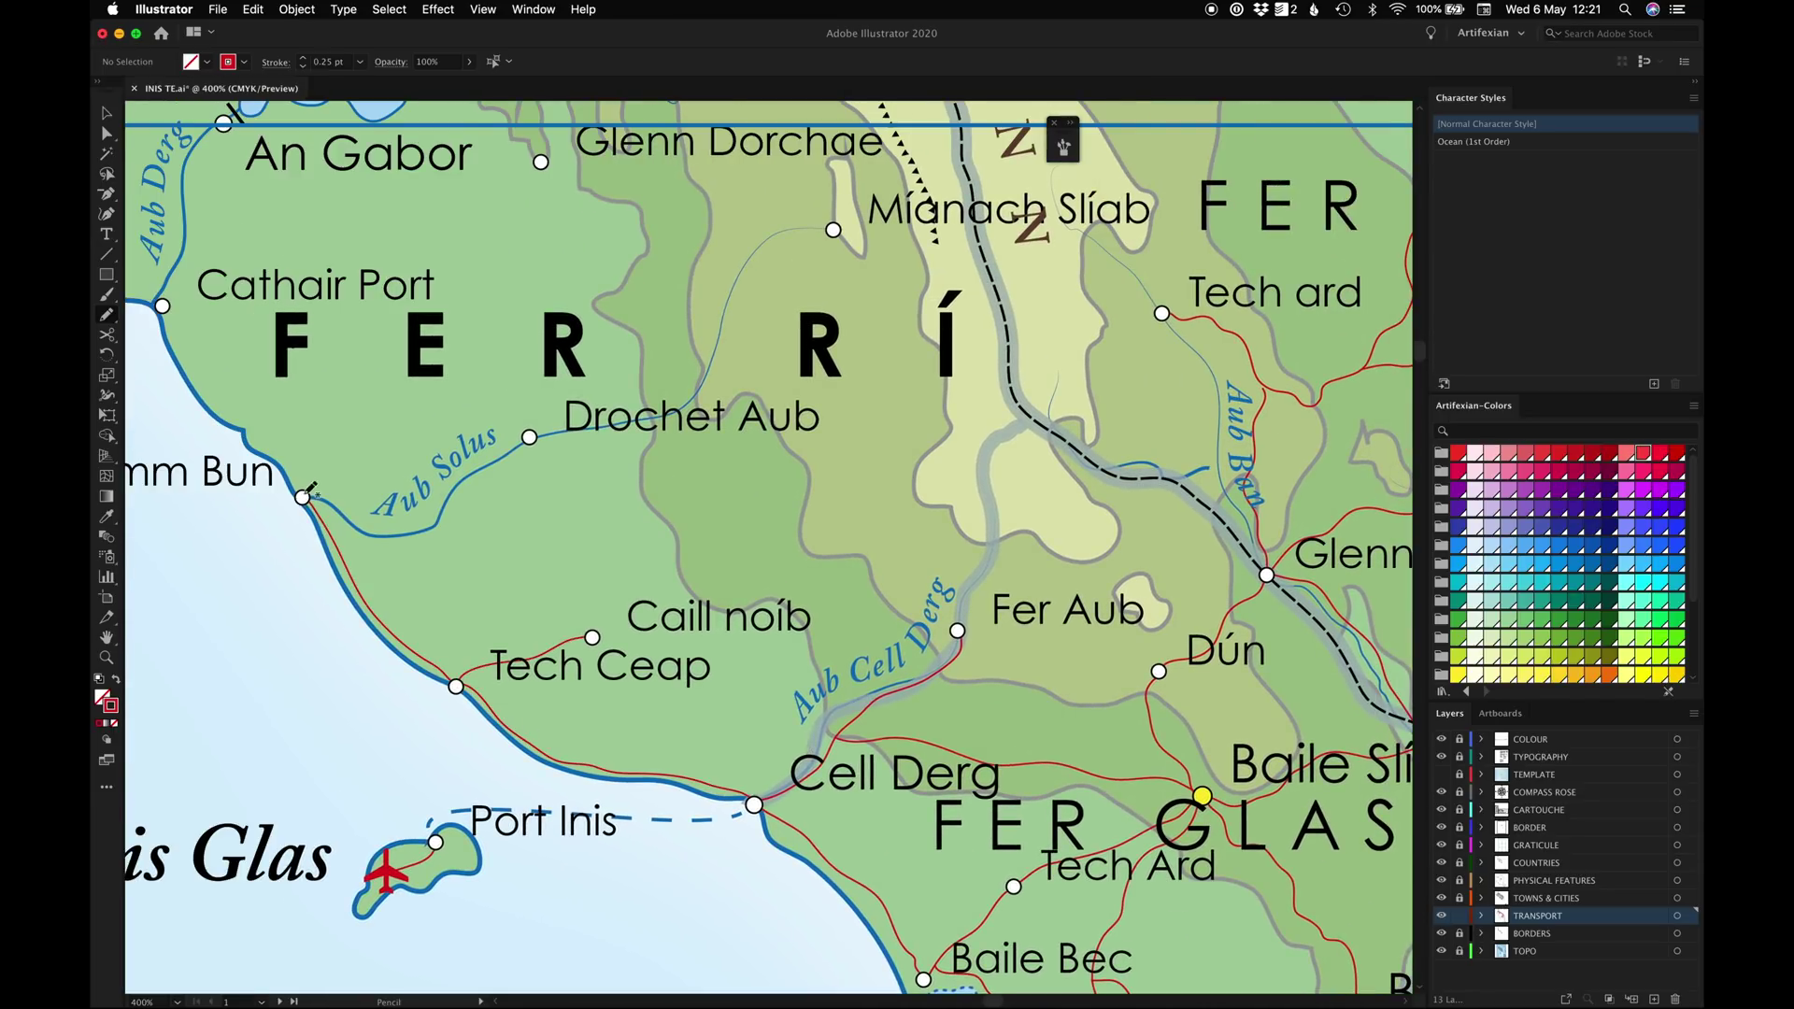
Draw secondary roads from Driumm Bun along Aub Solus through Drochet Aub to Míanach Slíab, and from Caill noíb to Drochet Aub
left_click_drag(306, 495, 526, 438)
scroll(526, 439, "up", 2)
mouse_move(629, 707)
left_mouse_down()
mouse_move(790, 871)
mouse_move(566, 504)
left_mouse_up()
mouse_move(566, 505)
left_mouse_down()
mouse_move(740, 420)
mouse_move(863, 295)
left_mouse_up()
scroll(848, 305, "left", 4)
scroll(848, 305, "up", 3)
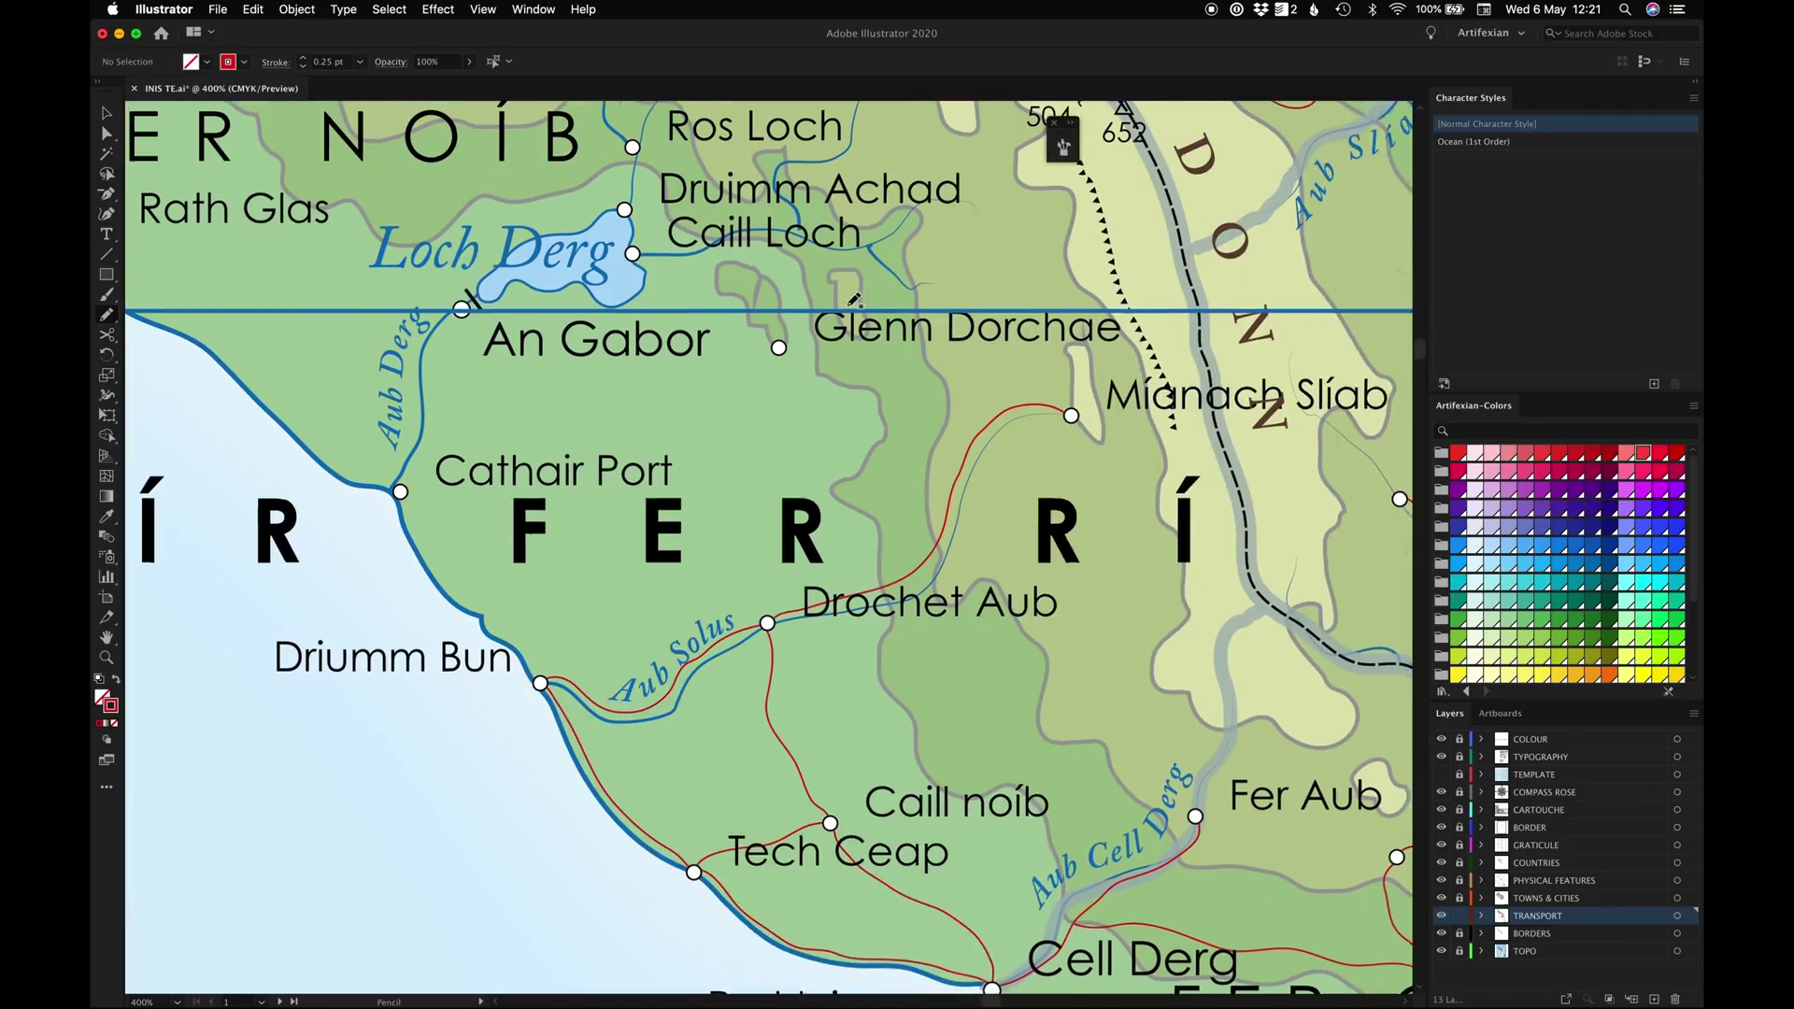
Draw secondary roads around Loch Derg to Glenn Dorchae and from An Gabor through Cathair Port to Driumm Bun and Drochet Aub
scroll(853, 300, "left", 2)
scroll(854, 300, "up", 1)
mouse_move(552, 372)
left_mouse_down()
mouse_move(677, 378)
mouse_move(556, 382)
left_mouse_up()
left_click_drag(488, 558, 547, 381)
left_click_drag(739, 355, 774, 387)
left_click_drag(610, 701, 487, 559)
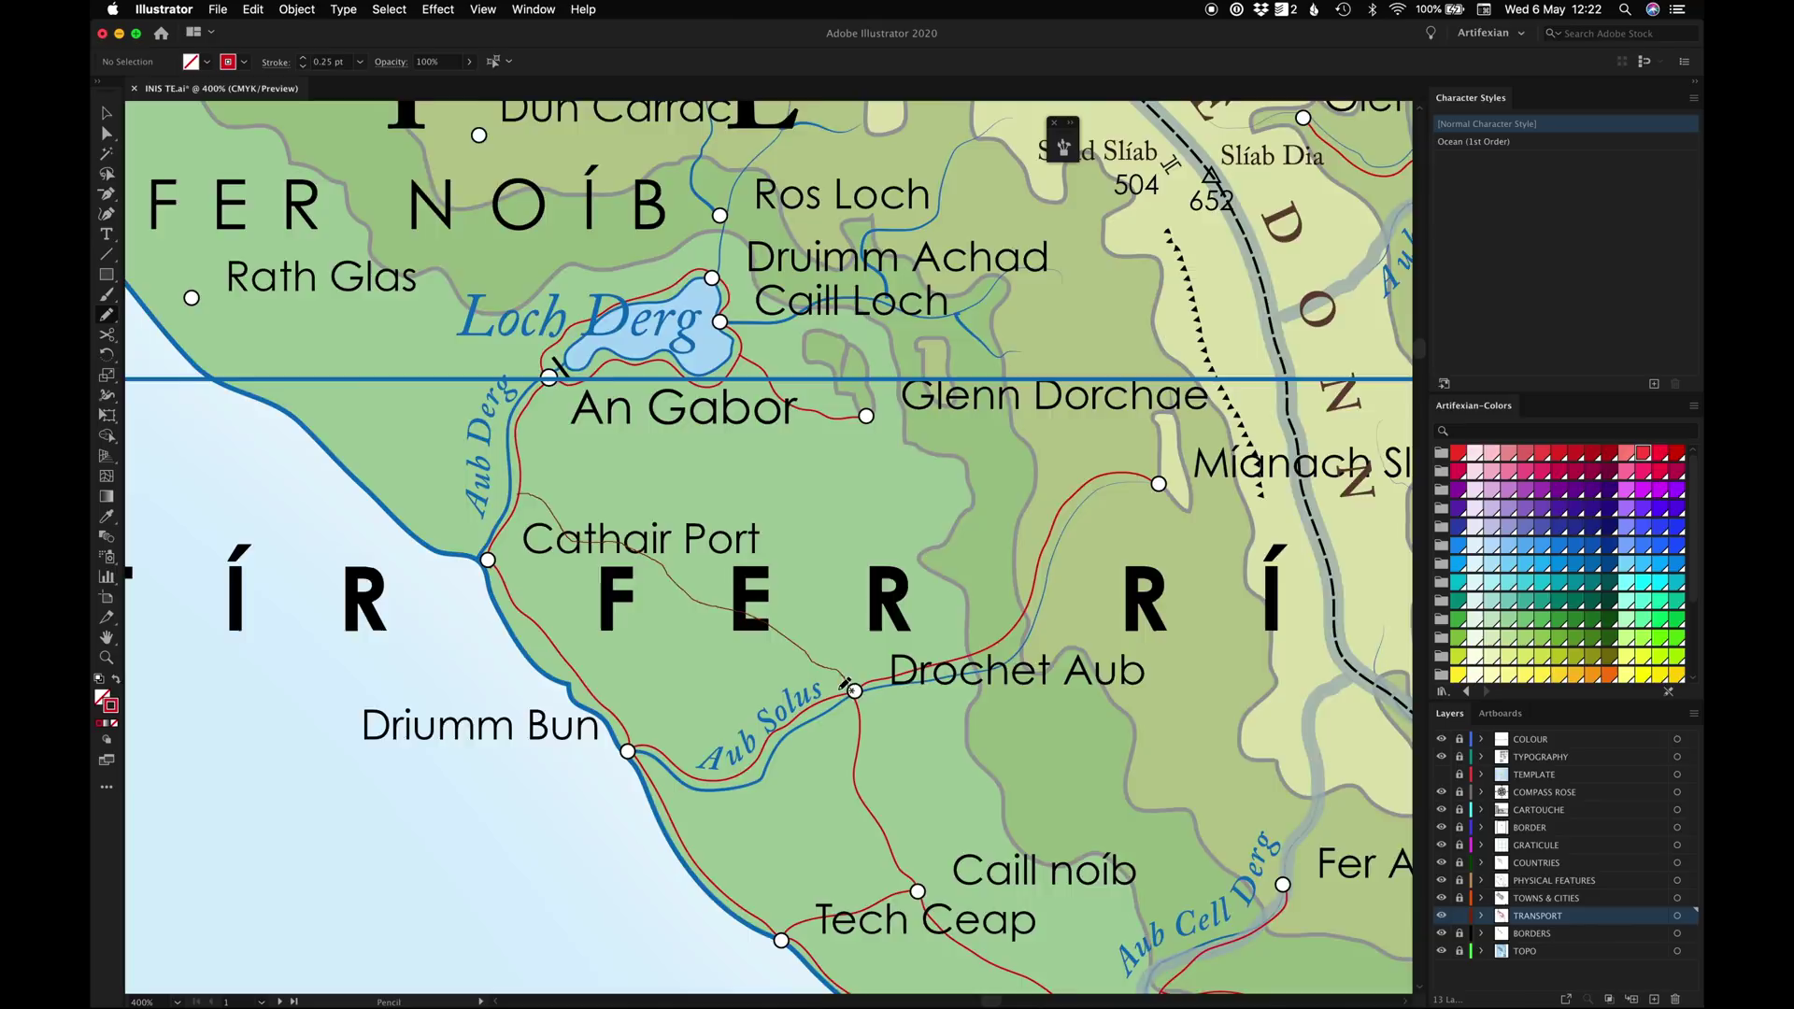
scroll(801, 397, "up", 3)
scroll(801, 397, "left", 1)
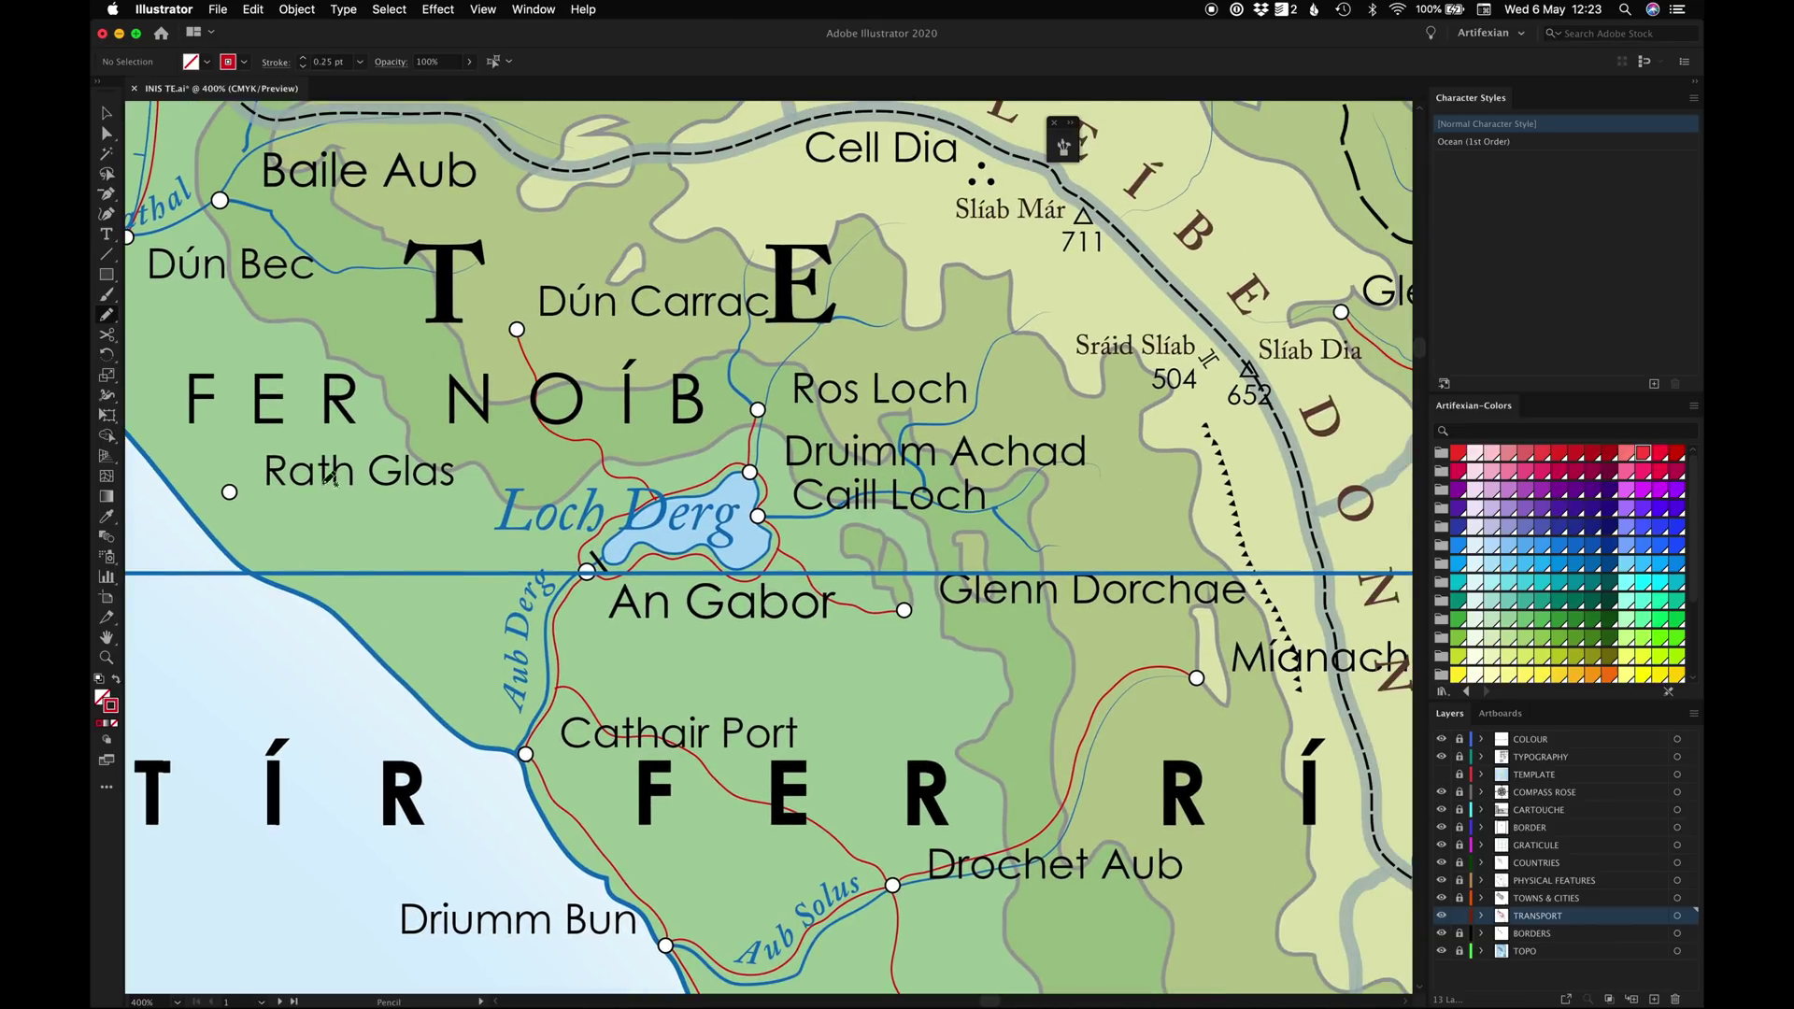
Continue the coastal secondary road from Cathair Port through Rath Glas and Sen Dún to Marggad, with a branch to Tech Lár
scroll(455, 378, "down", 3)
scroll(456, 378, "right", 3)
scroll(455, 378, "up", 4)
scroll(455, 377, "left", 7)
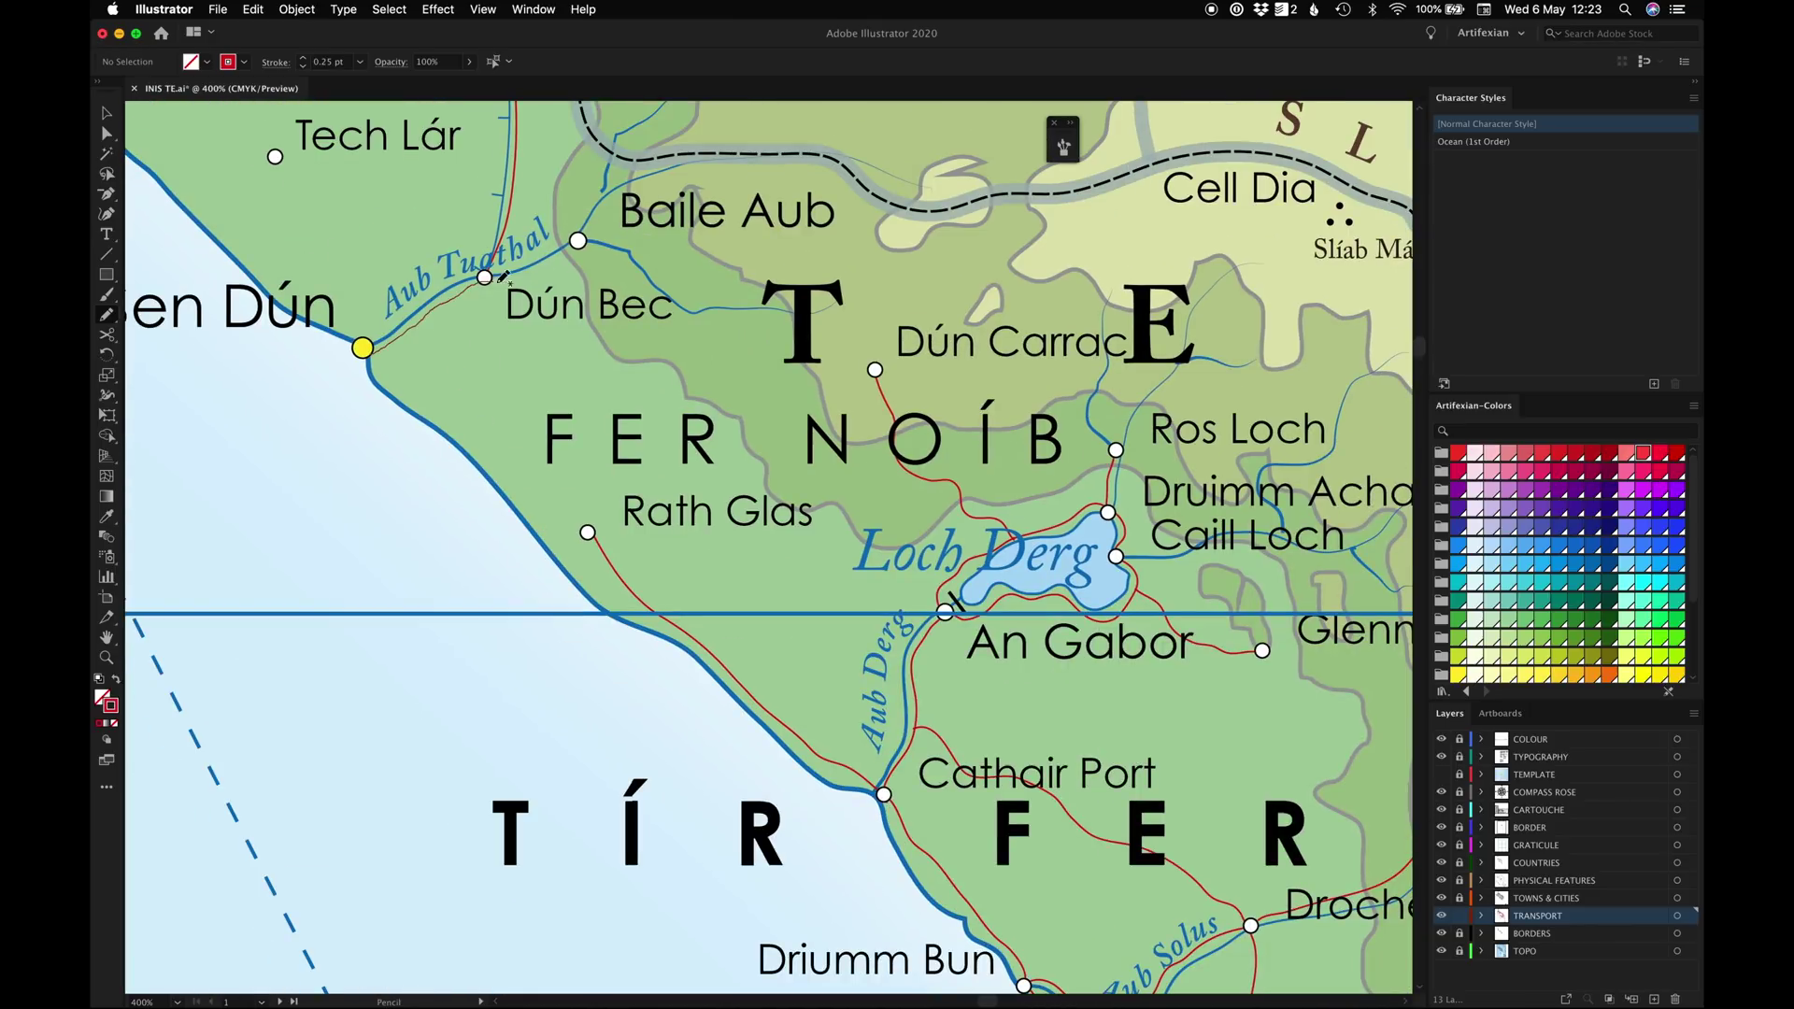
scroll(409, 399, "up", 4)
scroll(408, 399, "left", 4)
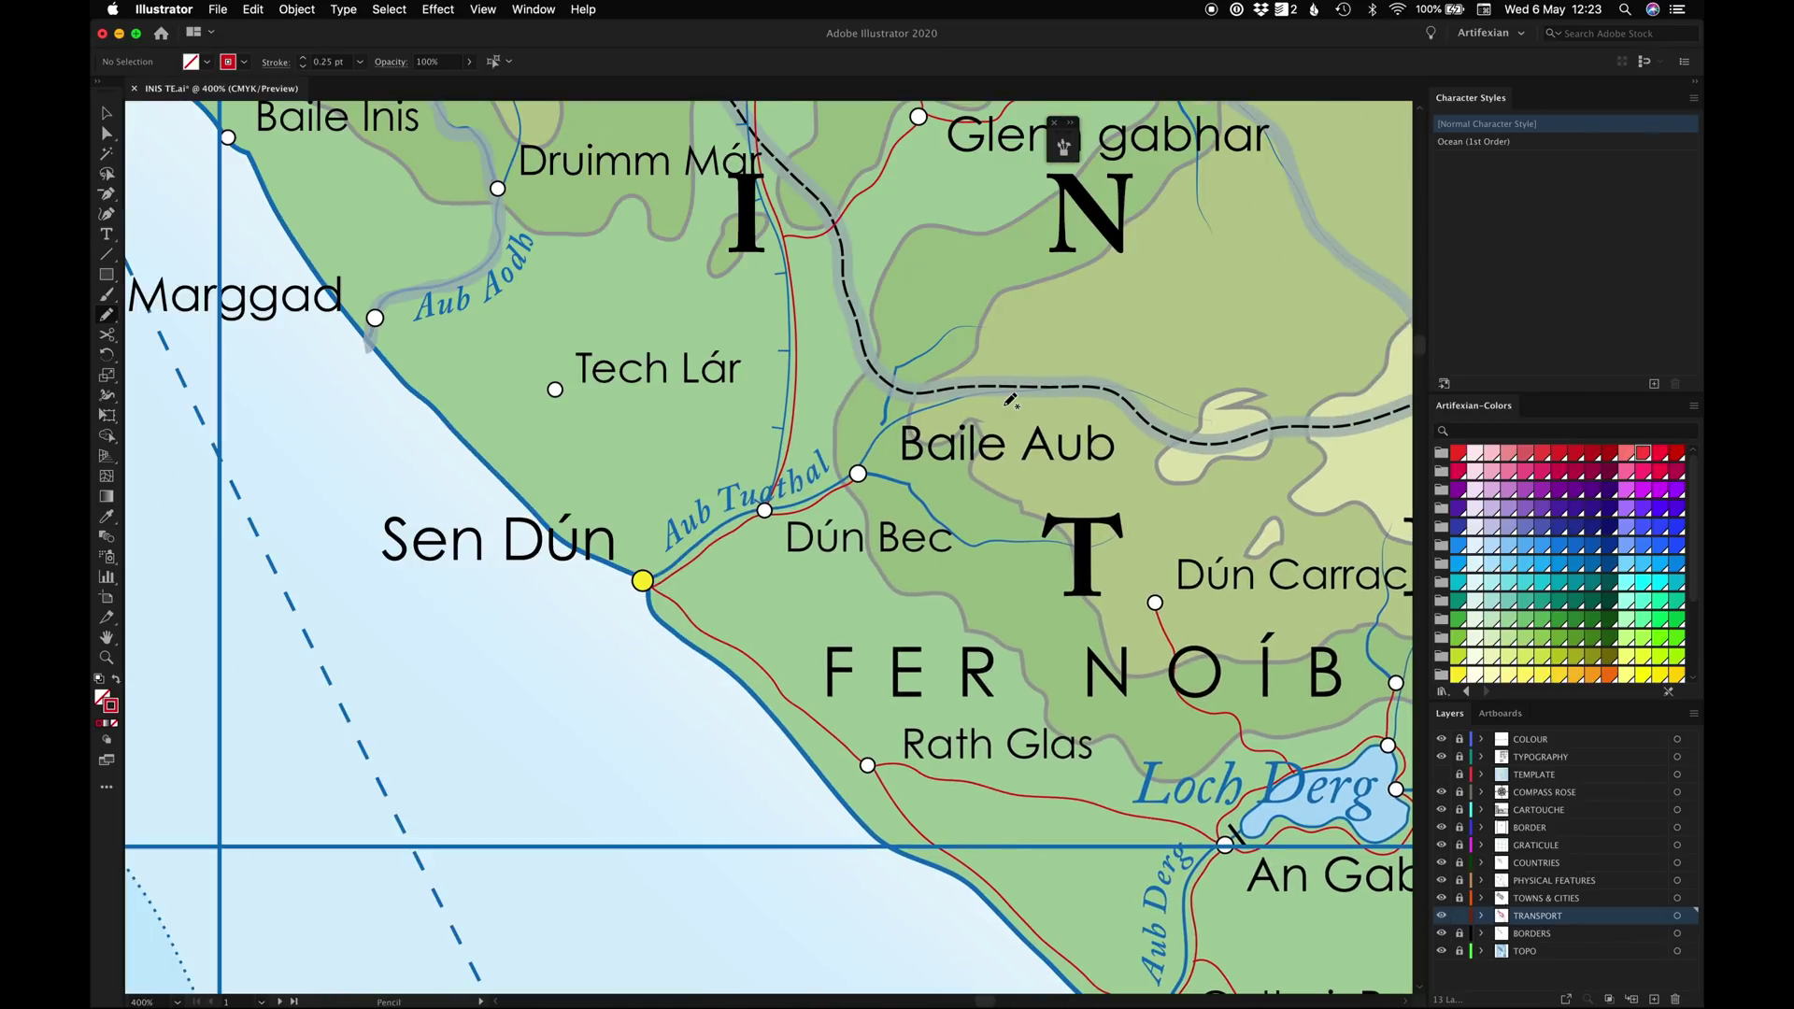
left_click_drag(407, 400, 667, 659)
scroll(521, 340, "up", 2)
scroll(520, 340, "left", 3)
left_click_drag(747, 565, 680, 622)
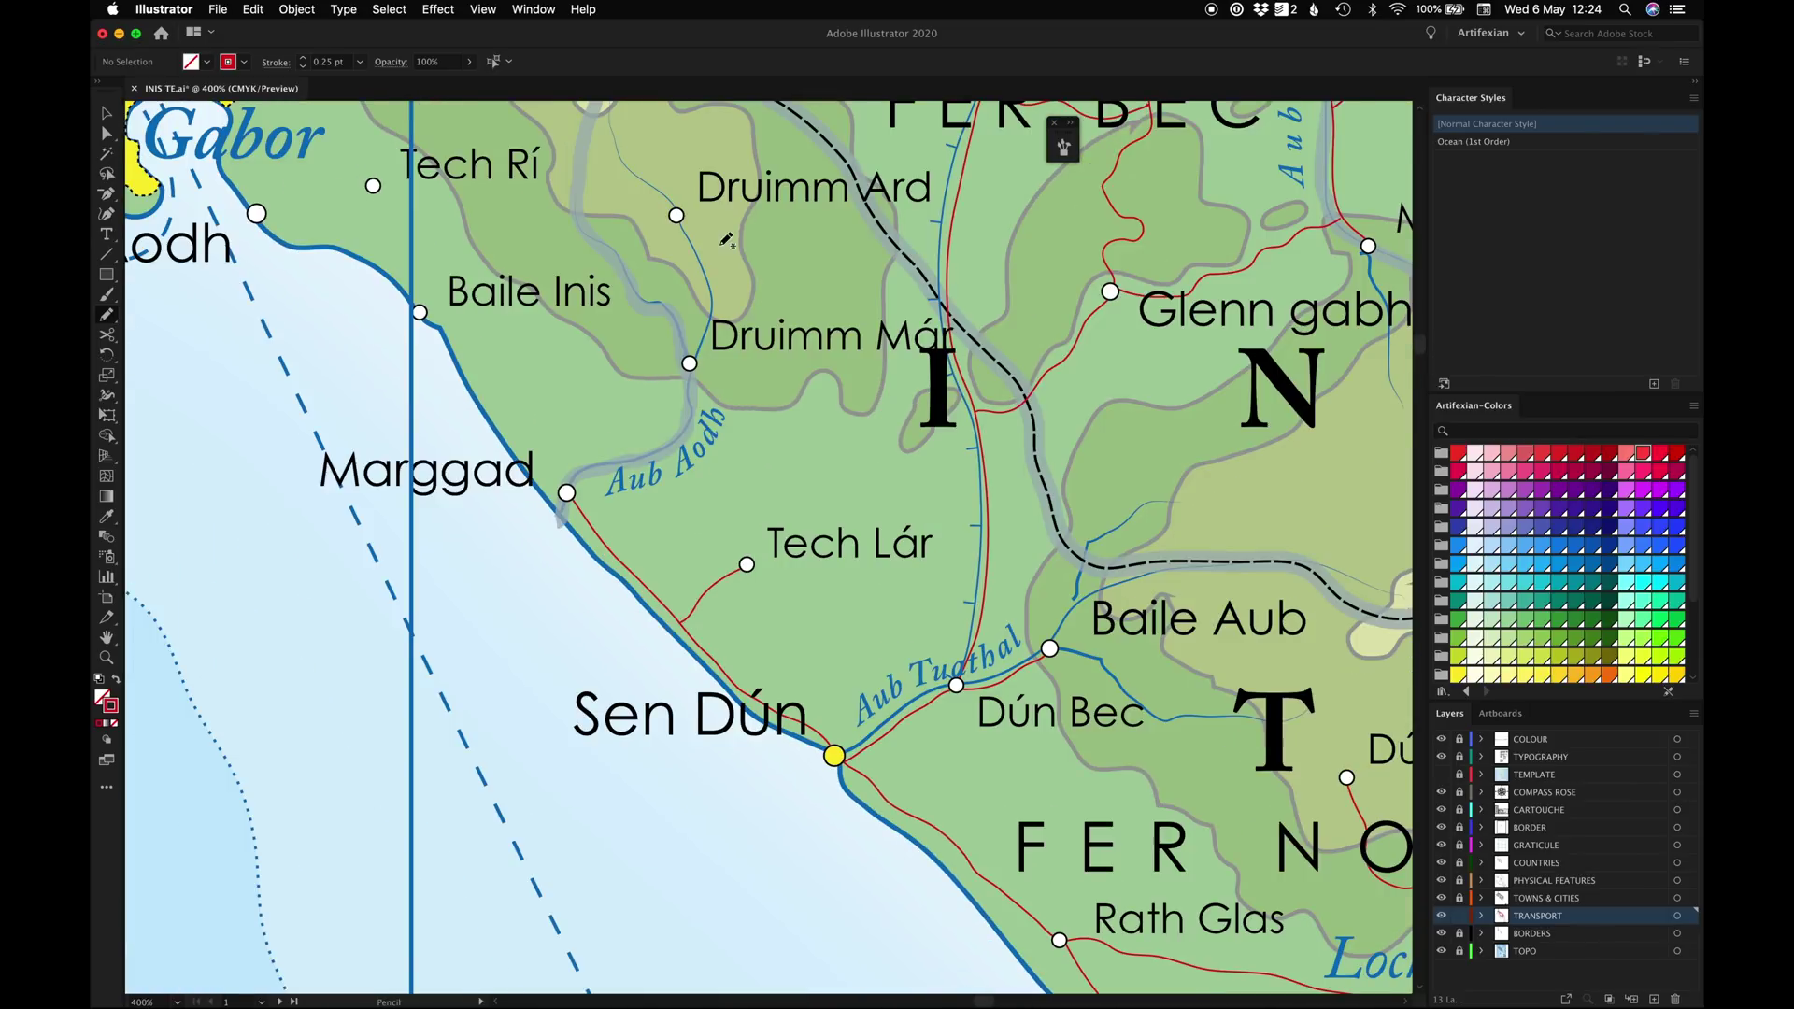
Draw secondary roads from Tech Lár to the canal-side road and from Druimm Már through Marggad and Baile Inis to Bun Aodh
scroll(725, 240, "up", 2)
left_click_drag(732, 678, 956, 547)
key("super+z")
key("n")
scroll(657, 386, "up", 1)
scroll(657, 386, "left", 2)
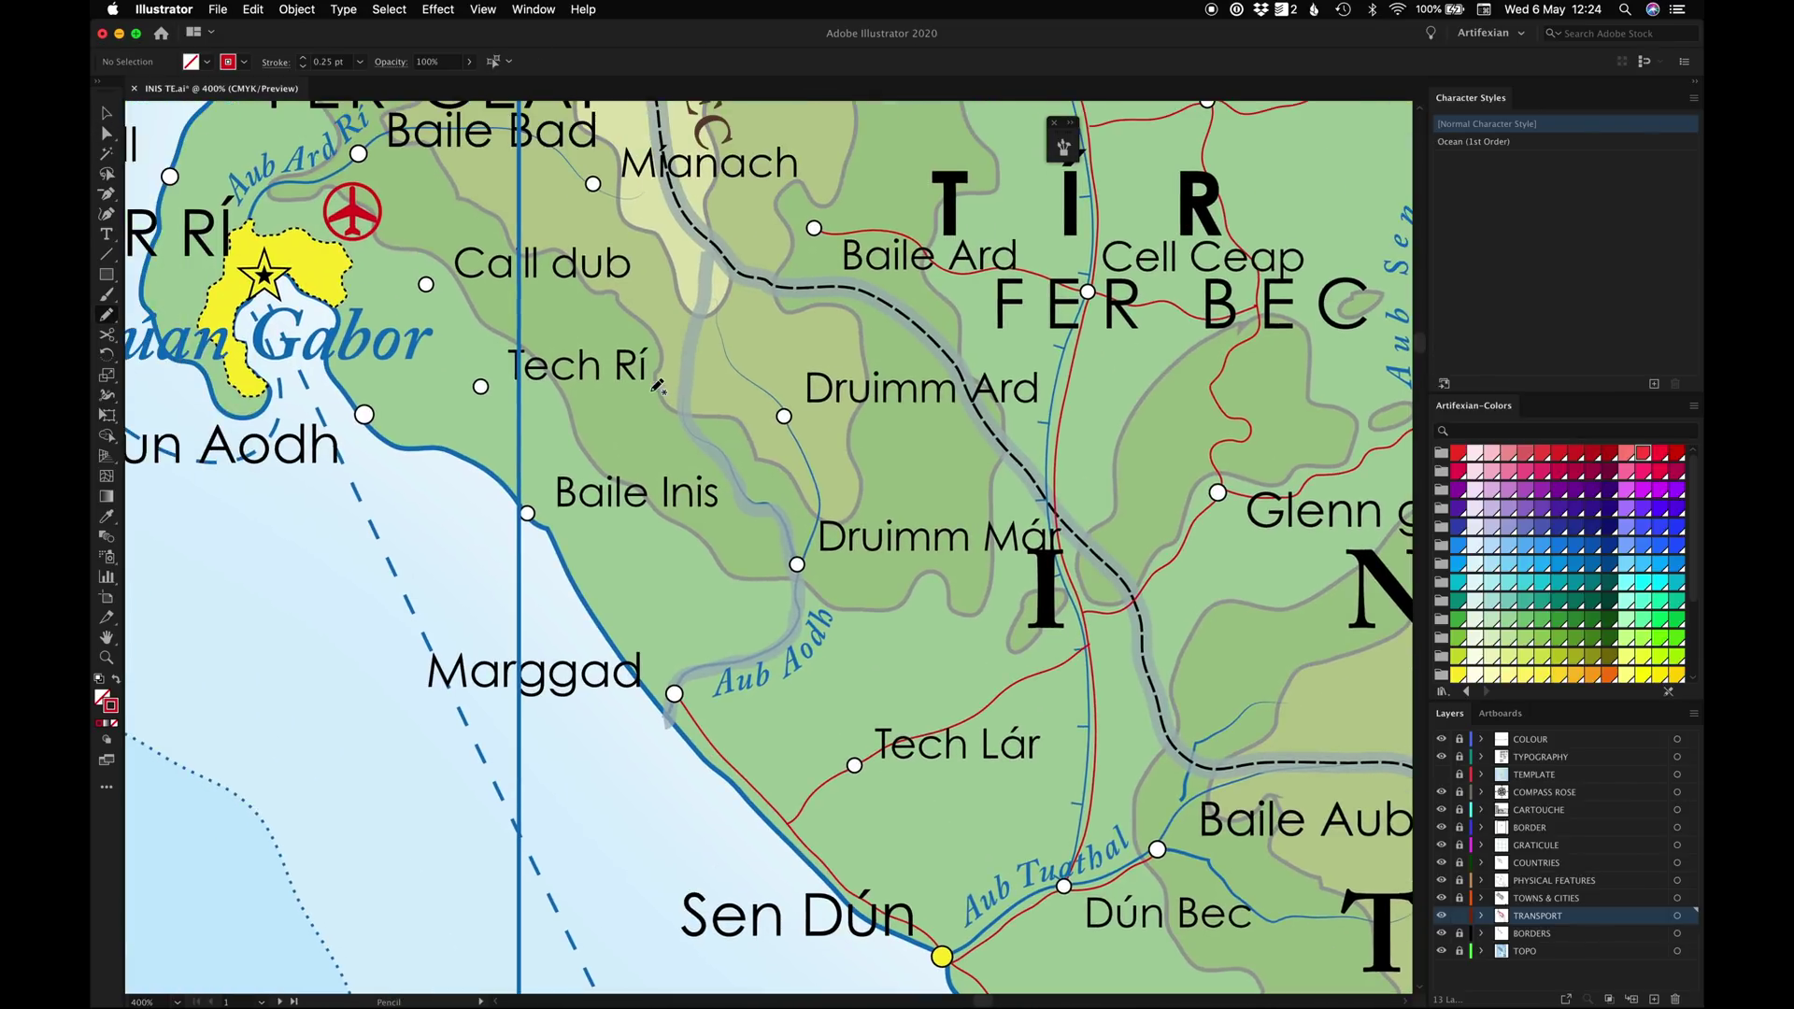
mouse_move(798, 572)
left_mouse_down()
mouse_move(674, 693)
mouse_move(367, 417)
left_mouse_up()
scroll(539, 385, "up", 2)
scroll(539, 385, "left", 4)
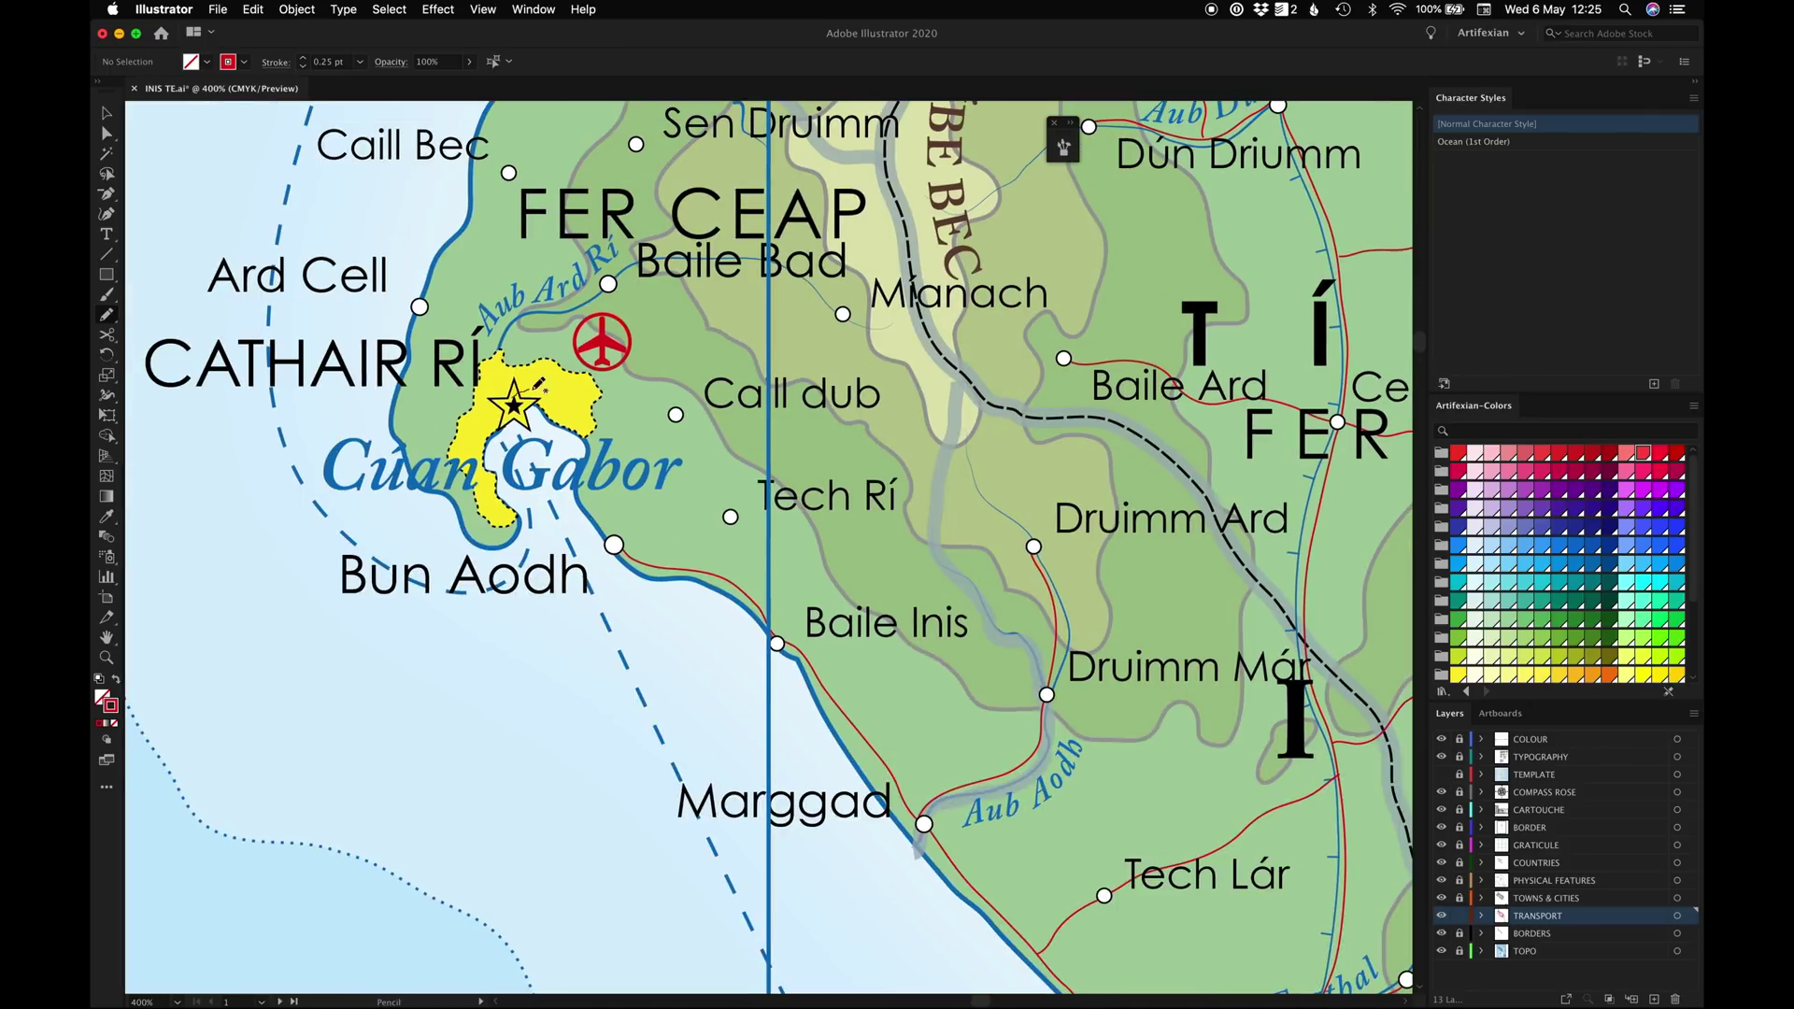
Move the yellow built-up area of Cathair Rí onto a new layer named URBAN AREA, placed directly above TOPO
key("v")
key("alt+super+2")
left_click(580, 406)
left_click(1542, 952)
left_click(1653, 999)
double_click(1537, 951)
type("URBAN AREA")
key("Return")
left_click_drag(1689, 899, 1688, 951)
key("super+shift+a")
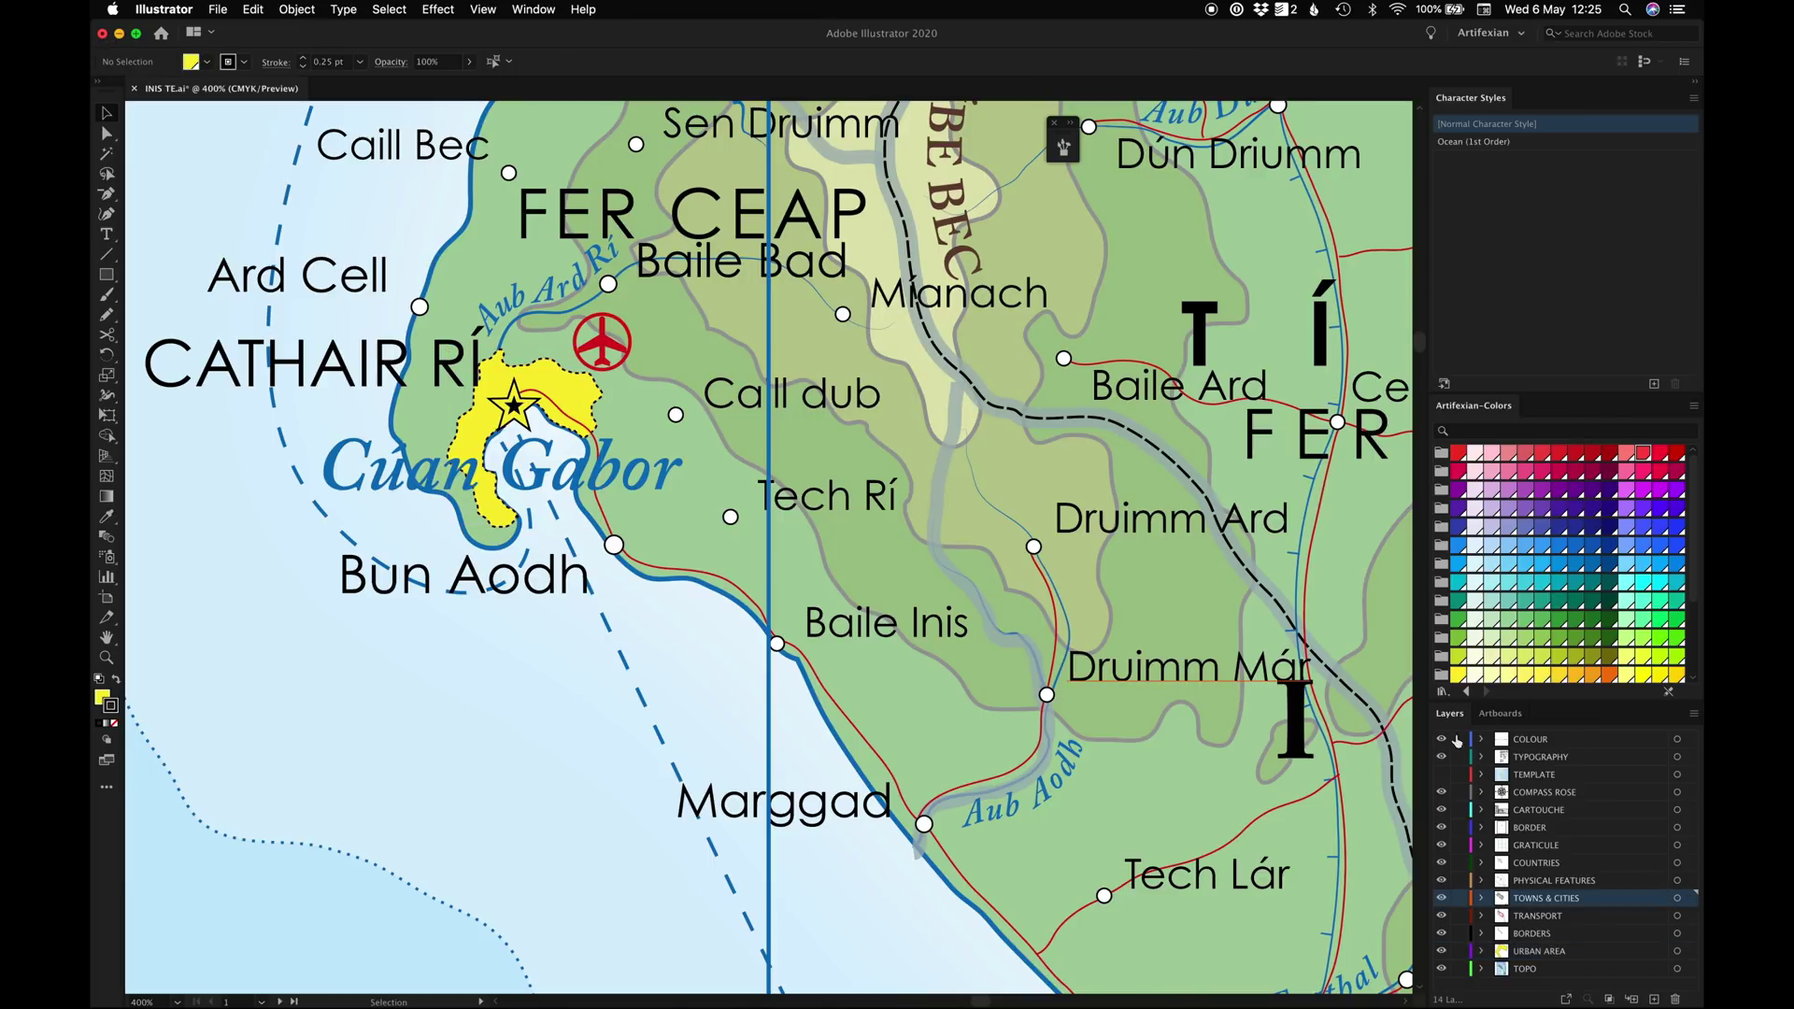
Relock the finished map layers and make TRANSPORT the active layer
left_click_drag(1459, 740, 1458, 898)
left_click(1459, 933)
left_click(1458, 968)
left_click(1523, 917)
Draw secondary roads linking Cathair Rí with Caill dub, Tech Rí, Baile Bad and Mianach, and connecting Caill Bec, Sen Druimm and Dá Aub
key("n")
left_click_drag(675, 519, 743, 586)
key("super+z")
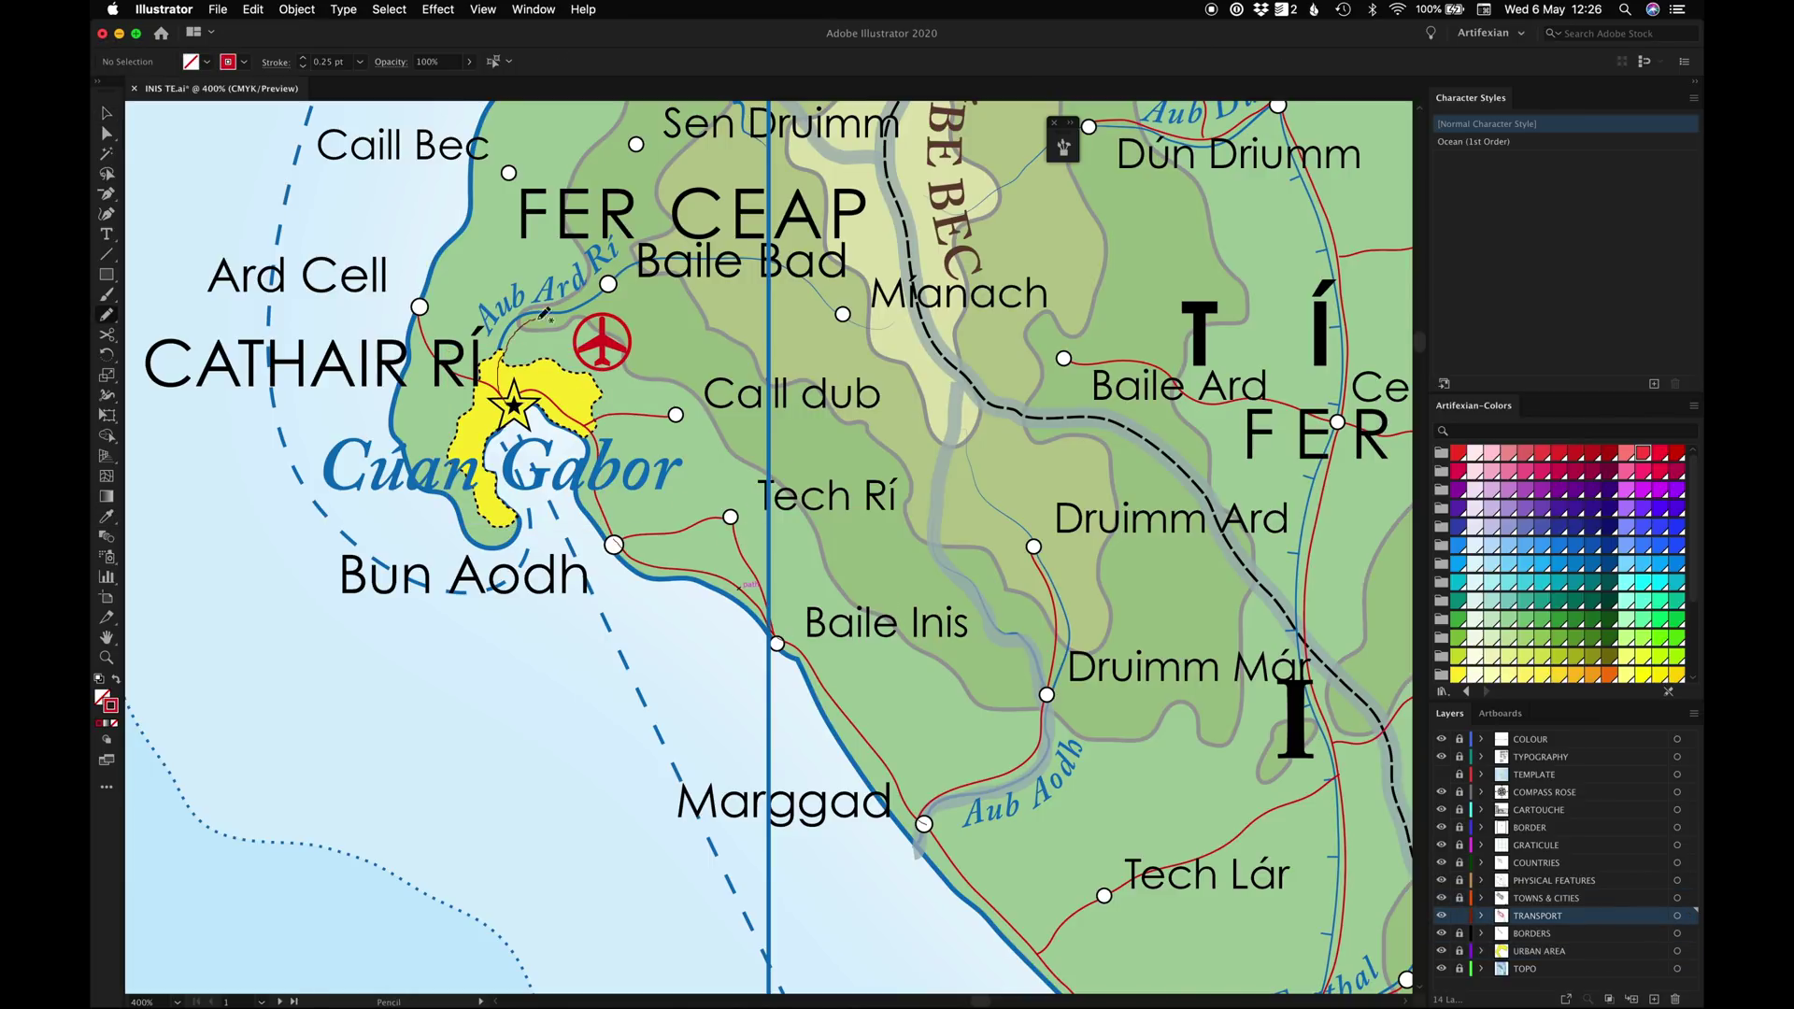
left_click_drag(608, 284, 844, 312)
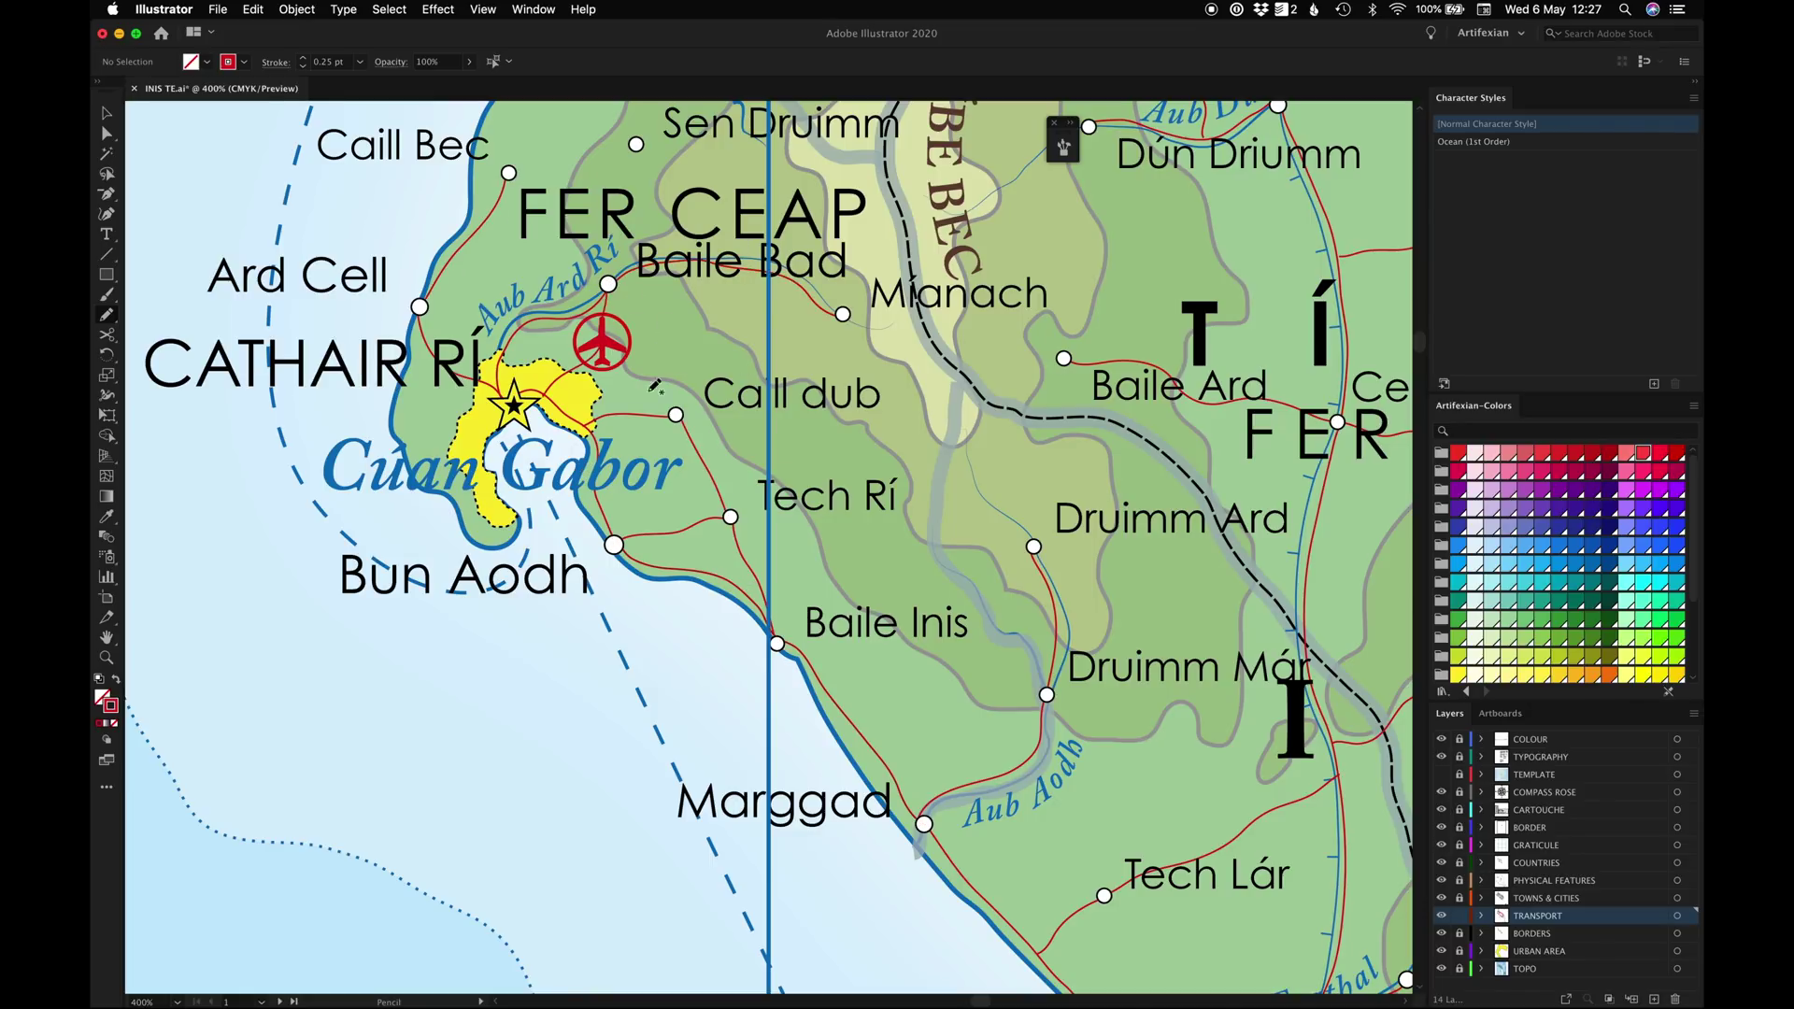
scroll(605, 373, "up", 8)
mouse_move(422, 551)
left_mouse_down()
mouse_move(551, 332)
mouse_move(643, 465)
left_mouse_up()
left_click_drag(549, 522, 522, 661)
scroll(558, 661, "down", 4)
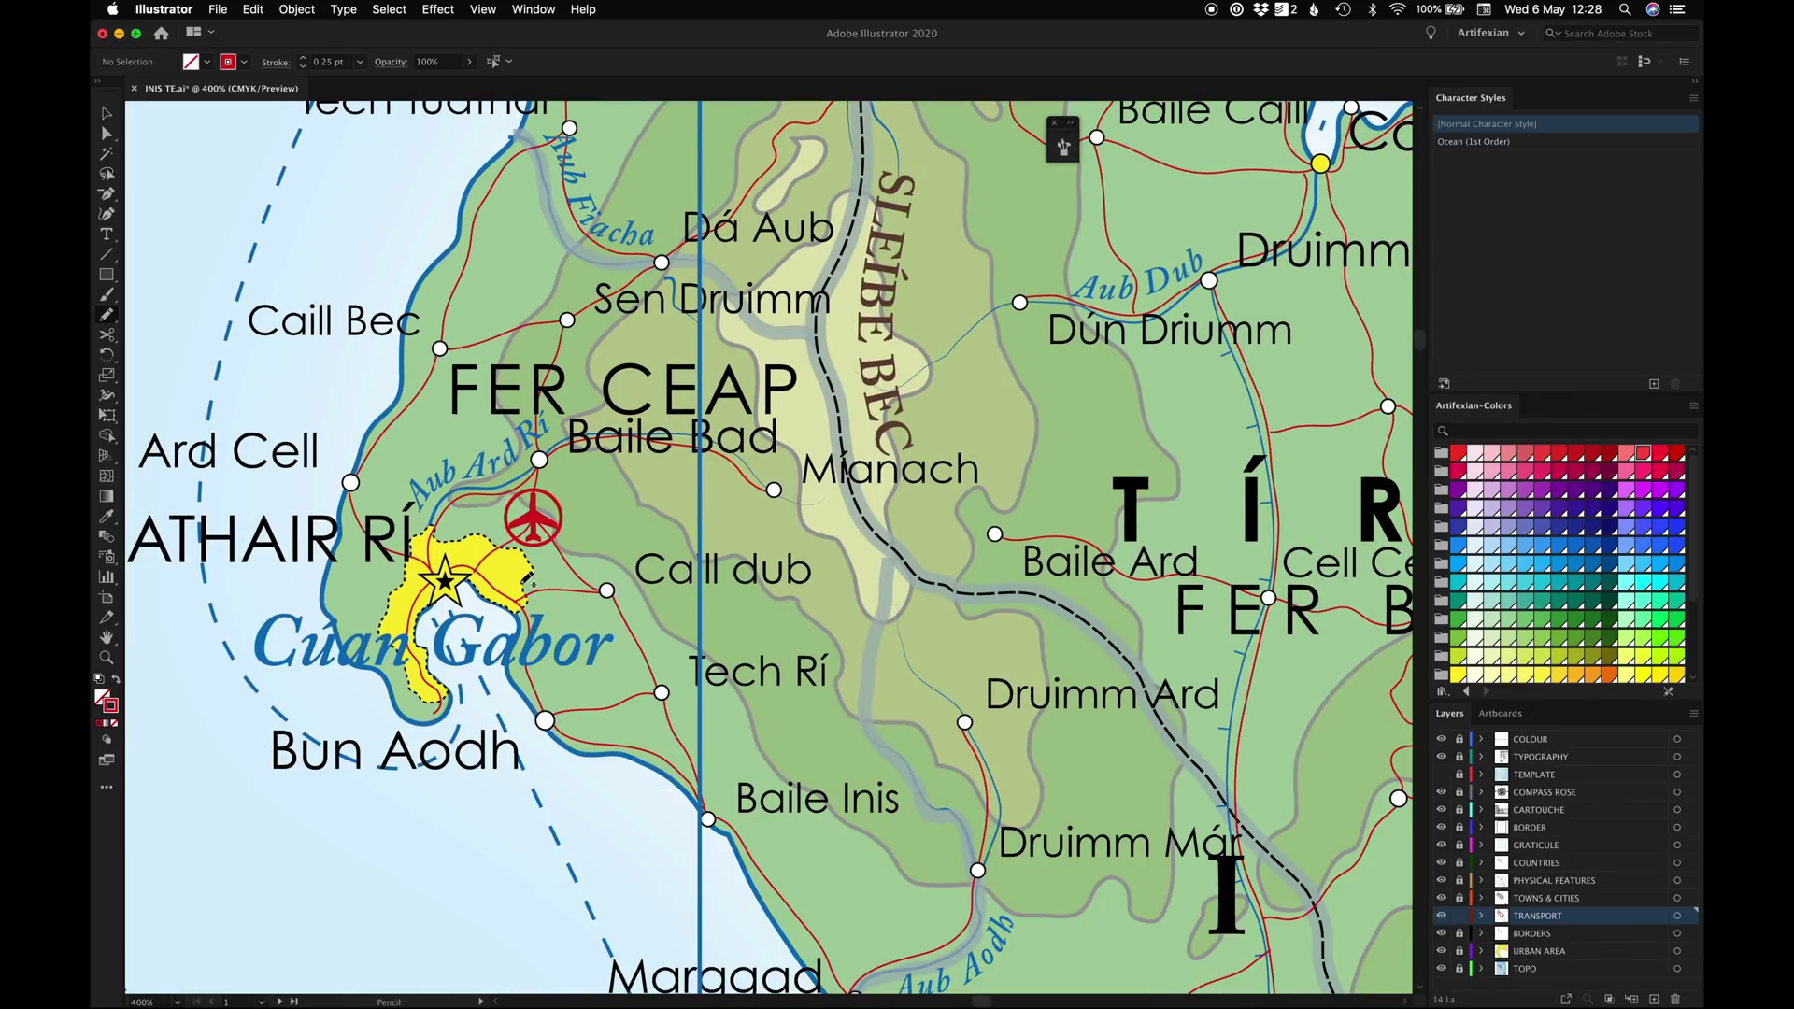
Draw a mountain track from Míanach Slíab to Slíab Már and give its stroke a dashed pattern with values 0.4 and 1
key("ctrl+0")
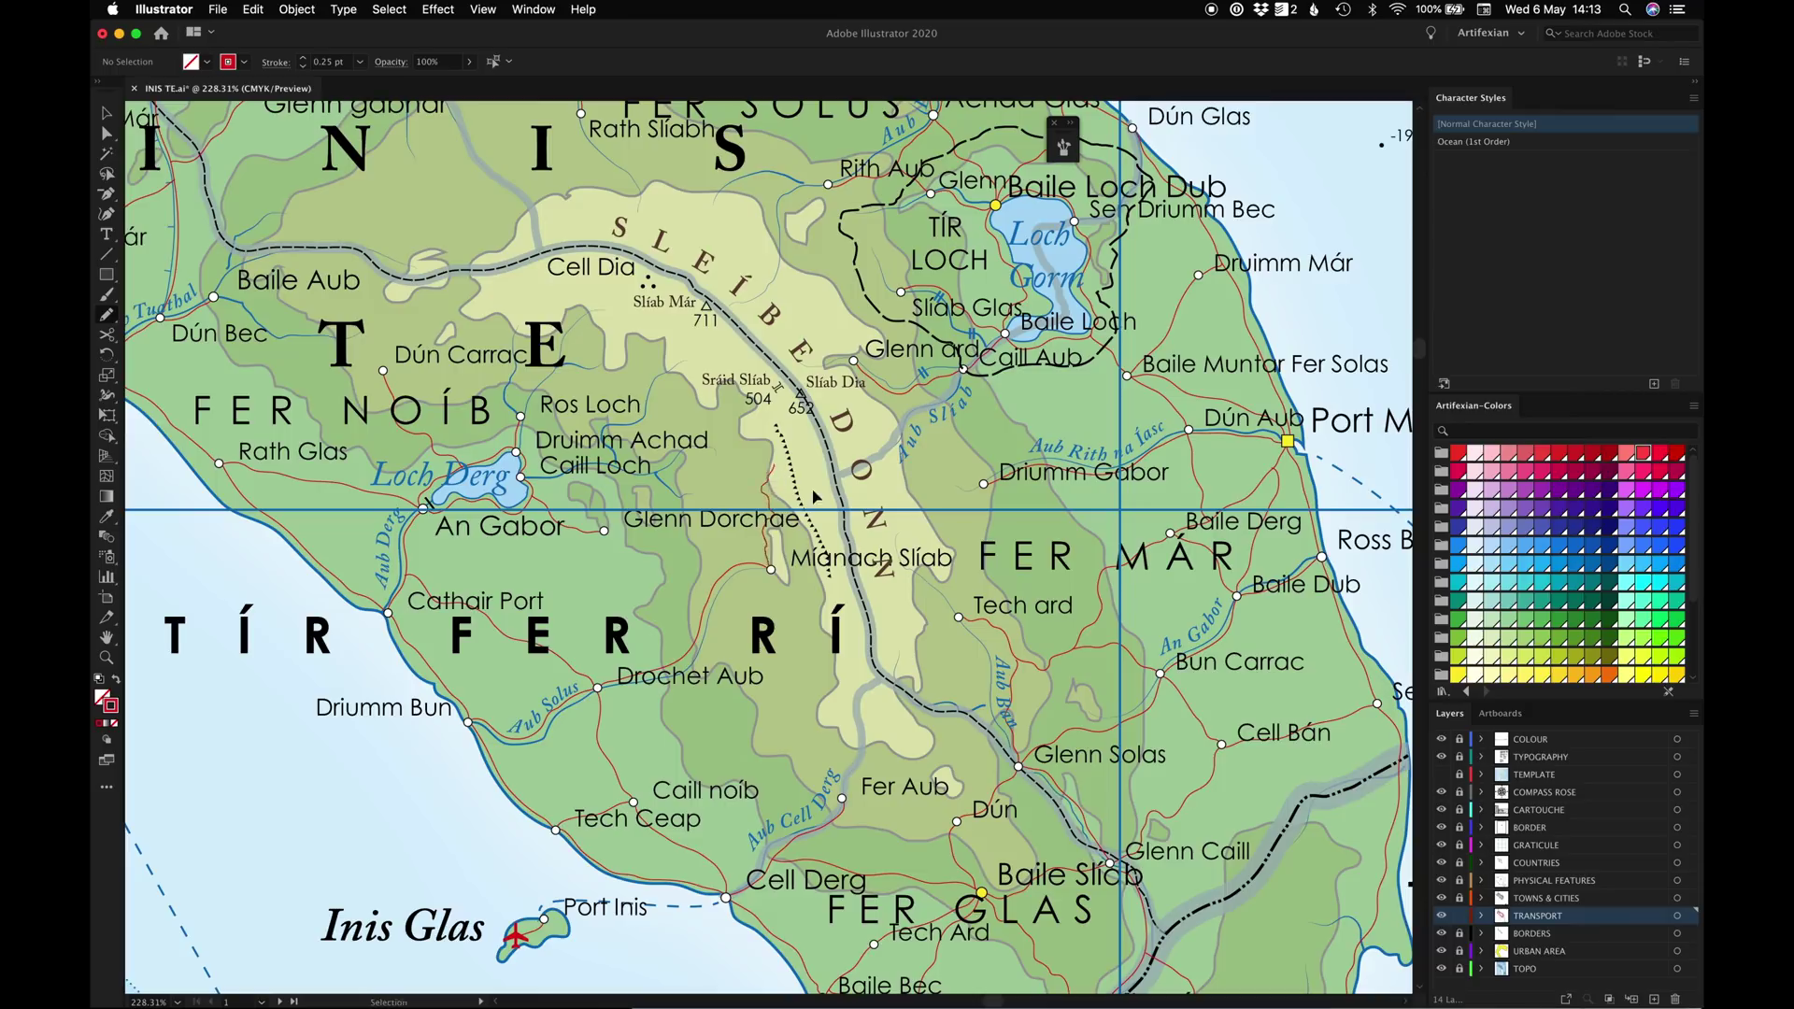
left_click_drag(742, 348, 707, 307)
key("v")
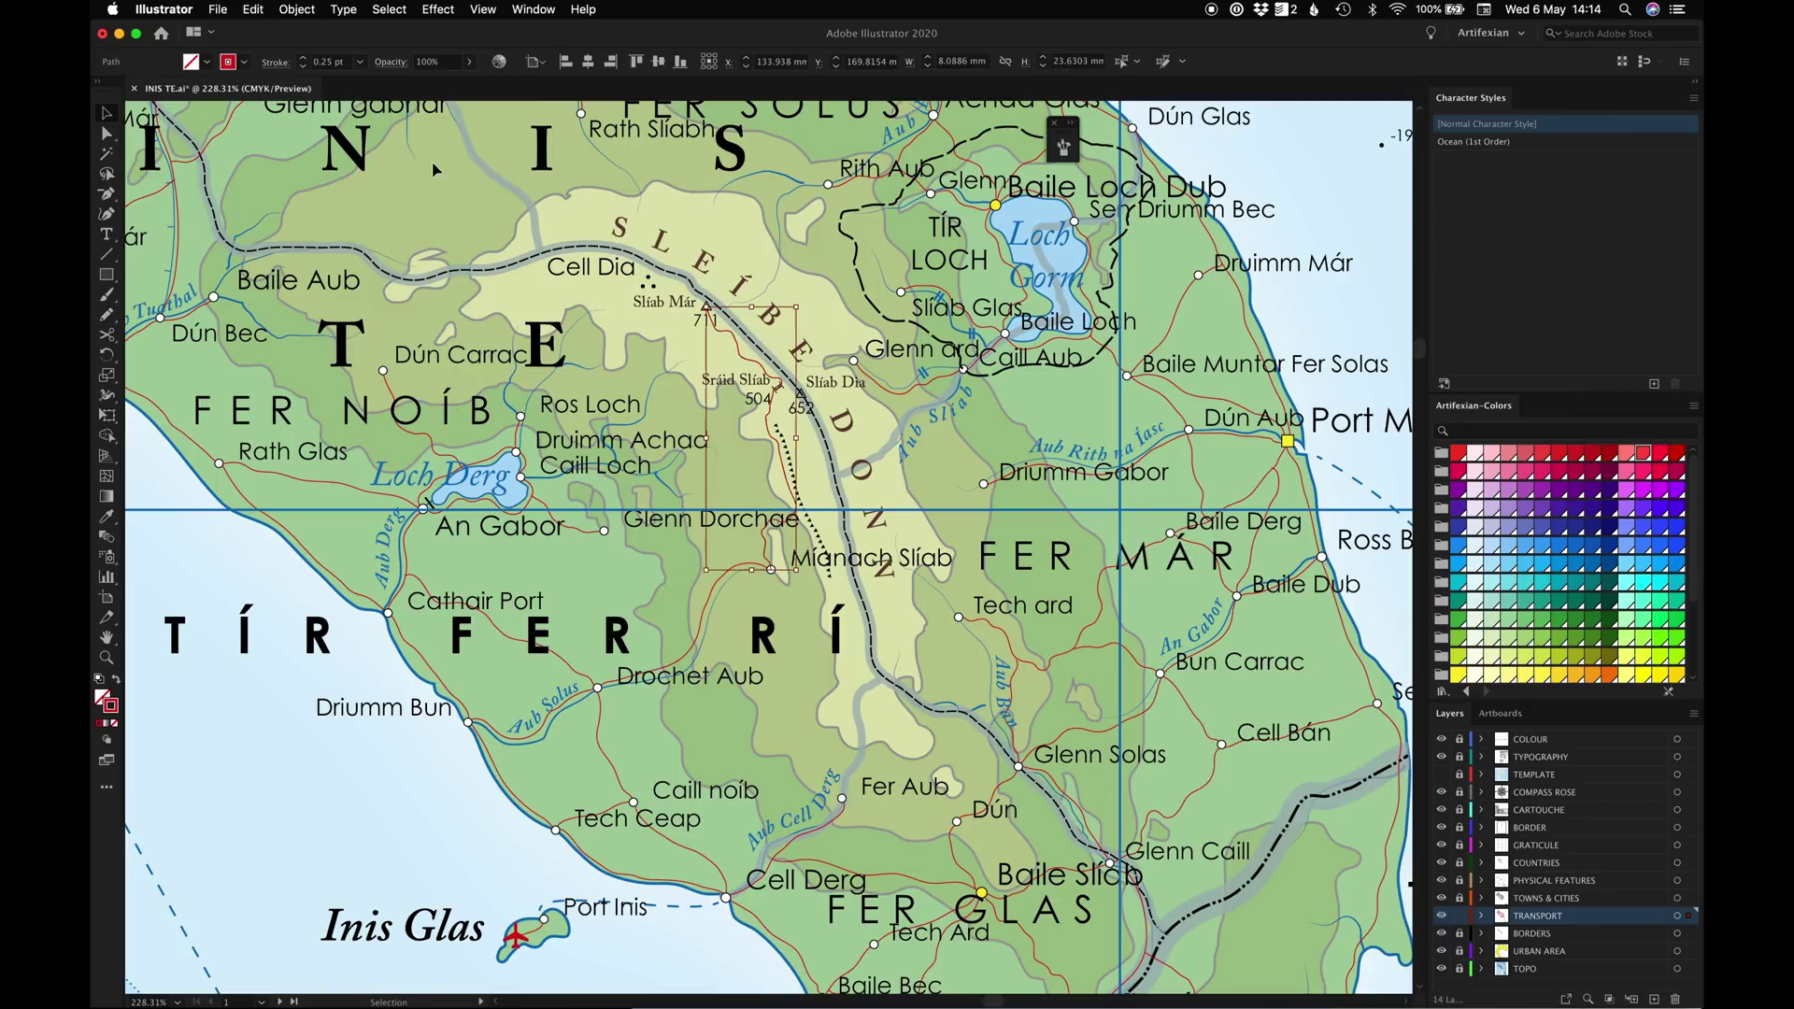
left_click(275, 62)
left_click(101, 177)
type("0.4")
key("Return")
left_click(110, 200)
type("1")
left_click(592, 363)
Draw more dashed tracks across Sléibe Donn, connecting Slíab Már with Ros Loch and Tír Loch
key("n")
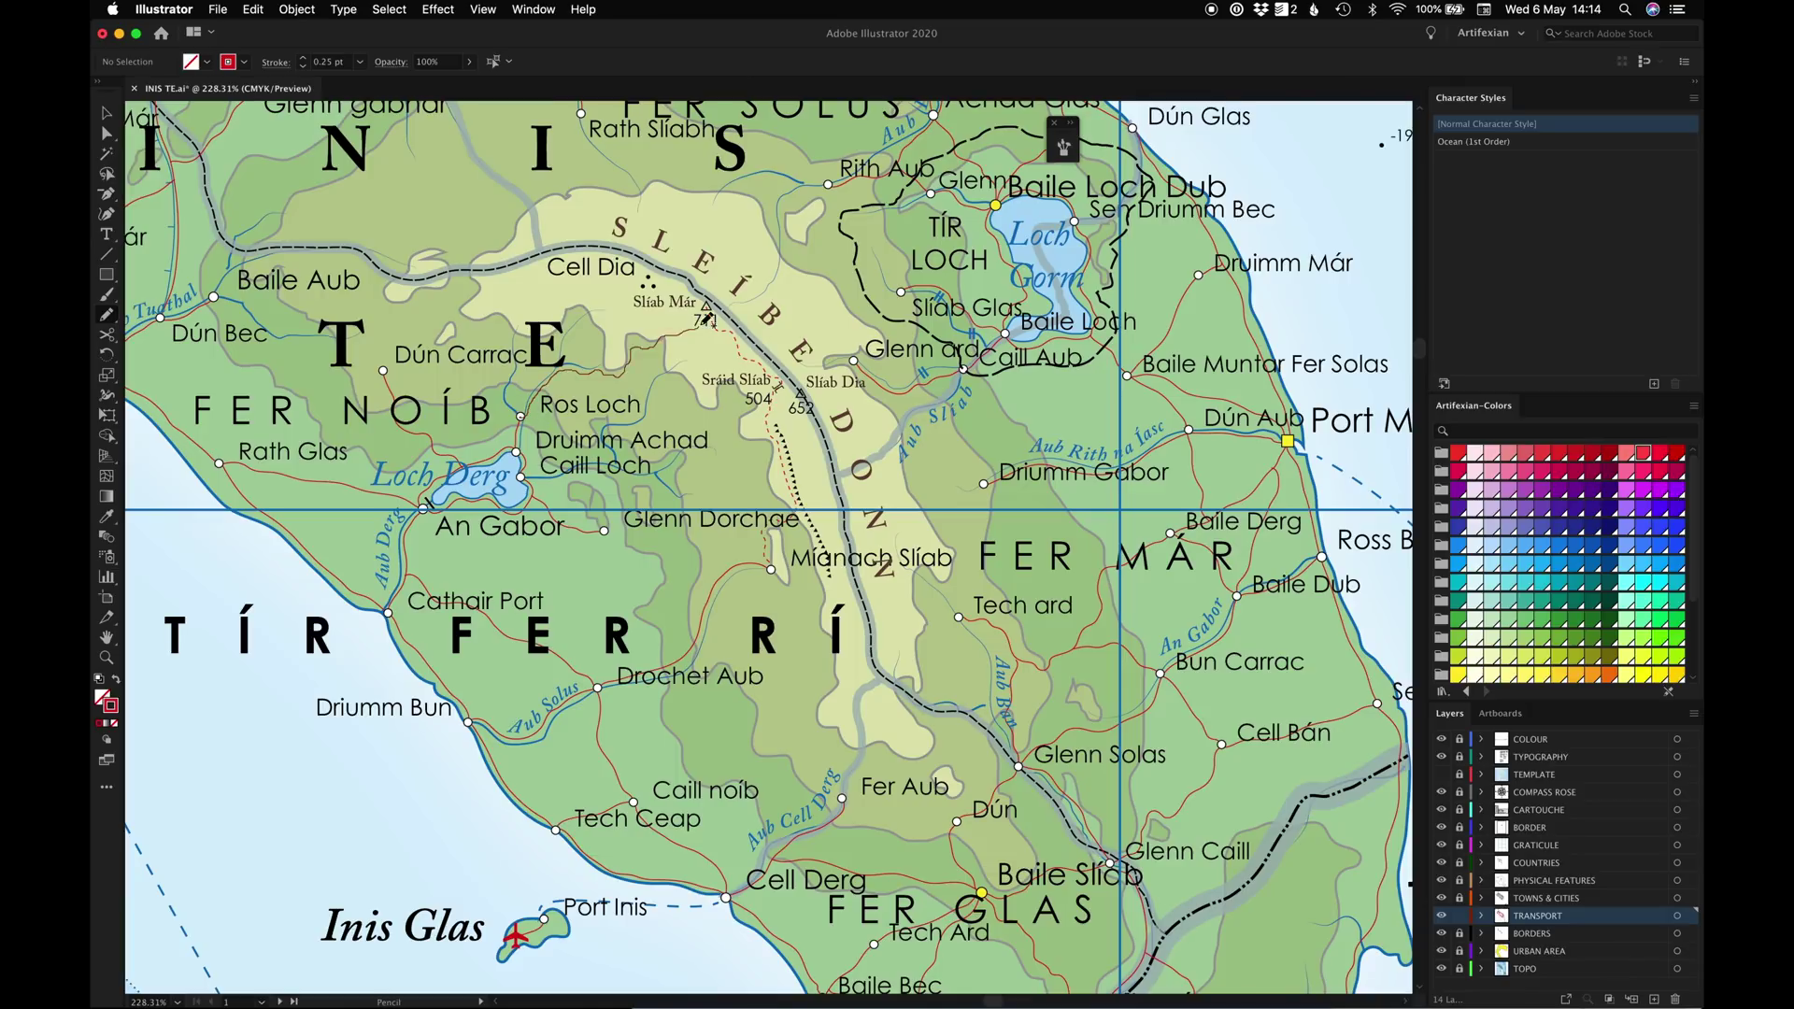
scroll(934, 323, "up", 1)
scroll(934, 322, "right", 2)
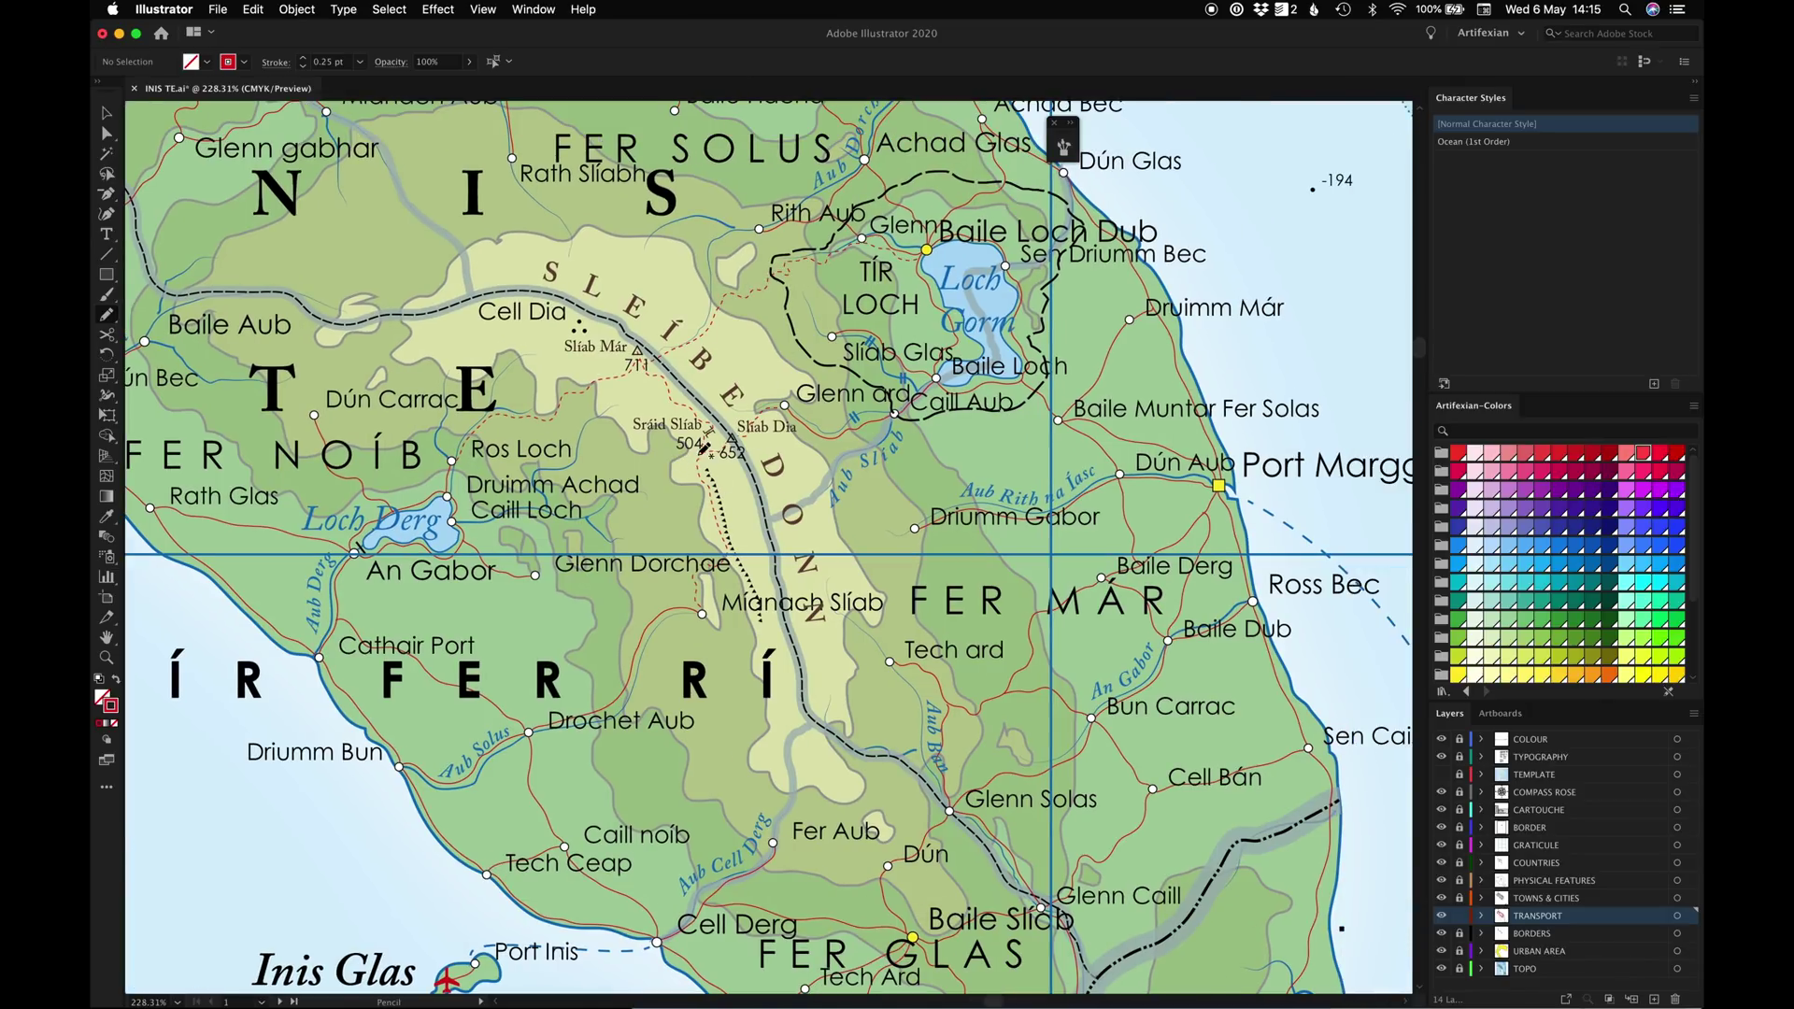
left_click_drag(728, 573, 744, 583)
Draw dashed tracks across Sléibe Bec from Mianach and Dún Driumm
key("super+0")
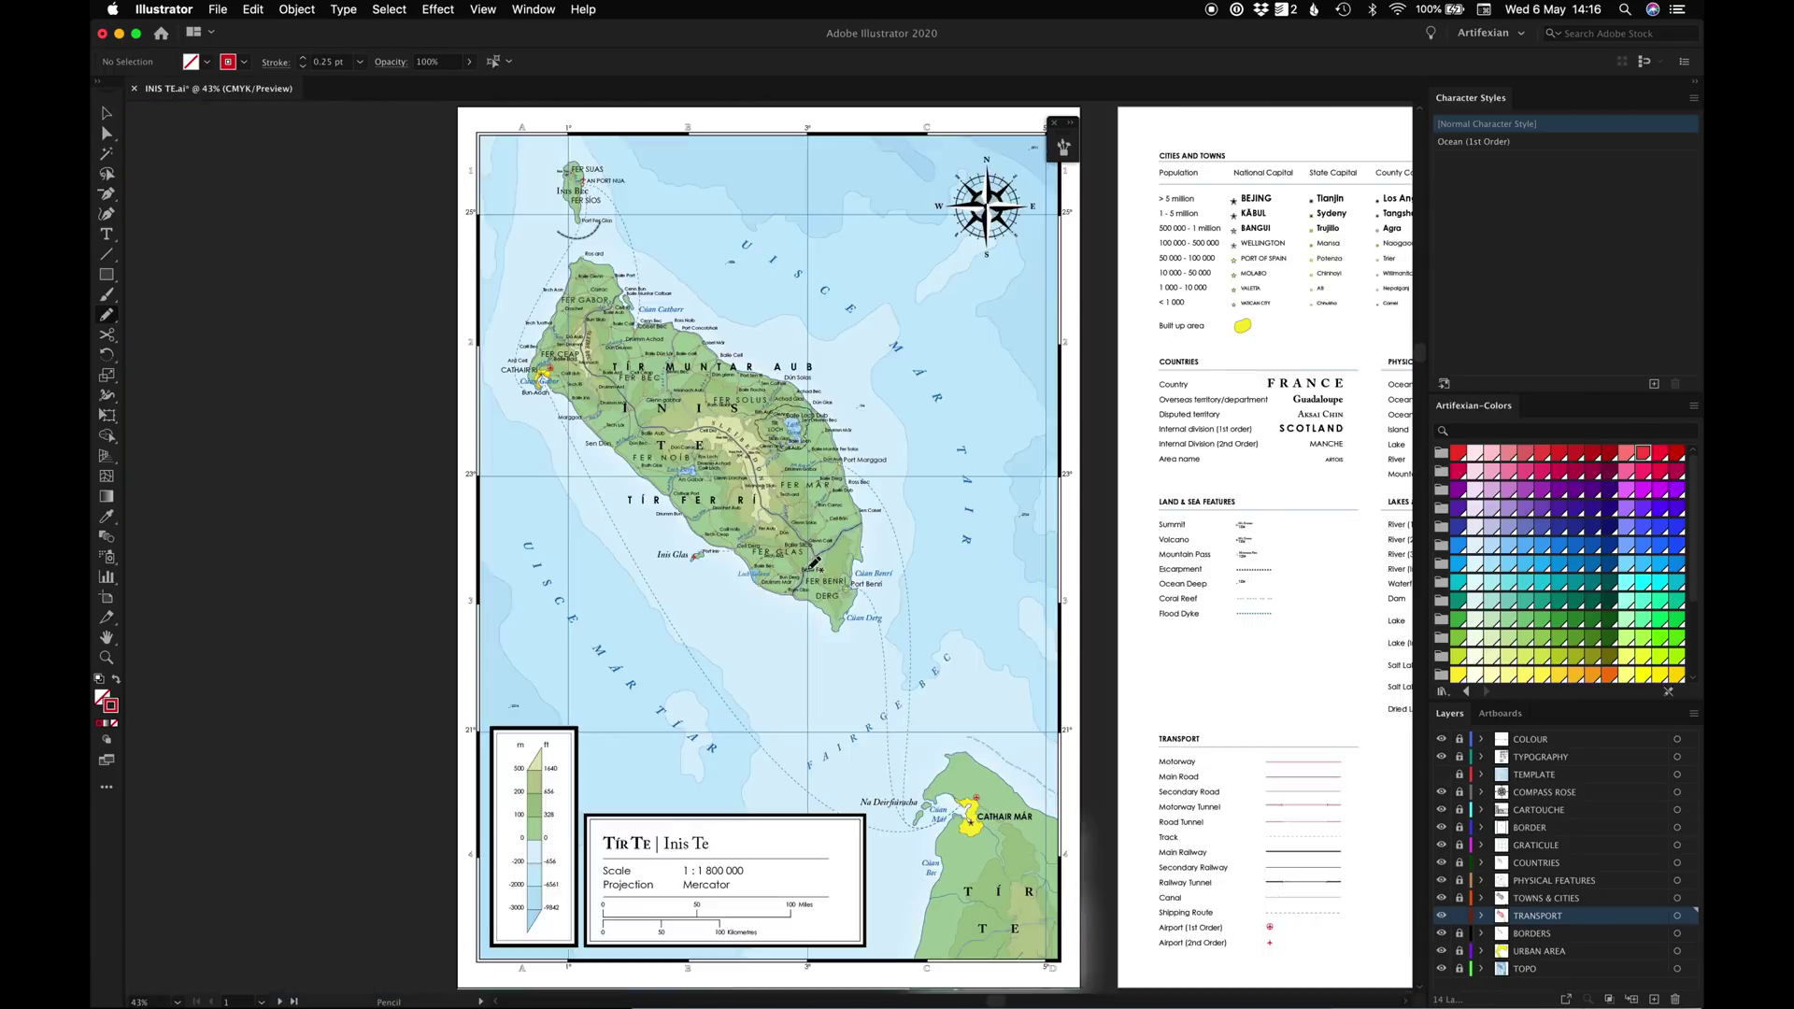
key("z")
left_click_drag(495, 285, 667, 405)
key("n")
left_click_drag(822, 672, 835, 645)
right_click(970, 513)
left_click(901, 570)
key("v")
Draw a motorway path along the coast from Cathair Rí to Sen Dún
key("super+0")
key("z")
left_click_drag(512, 252, 699, 473)
key("super+0")
mouse_move(498, 316)
left_mouse_down()
mouse_move(637, 472)
mouse_move(670, 476)
left_mouse_up()
key("n")
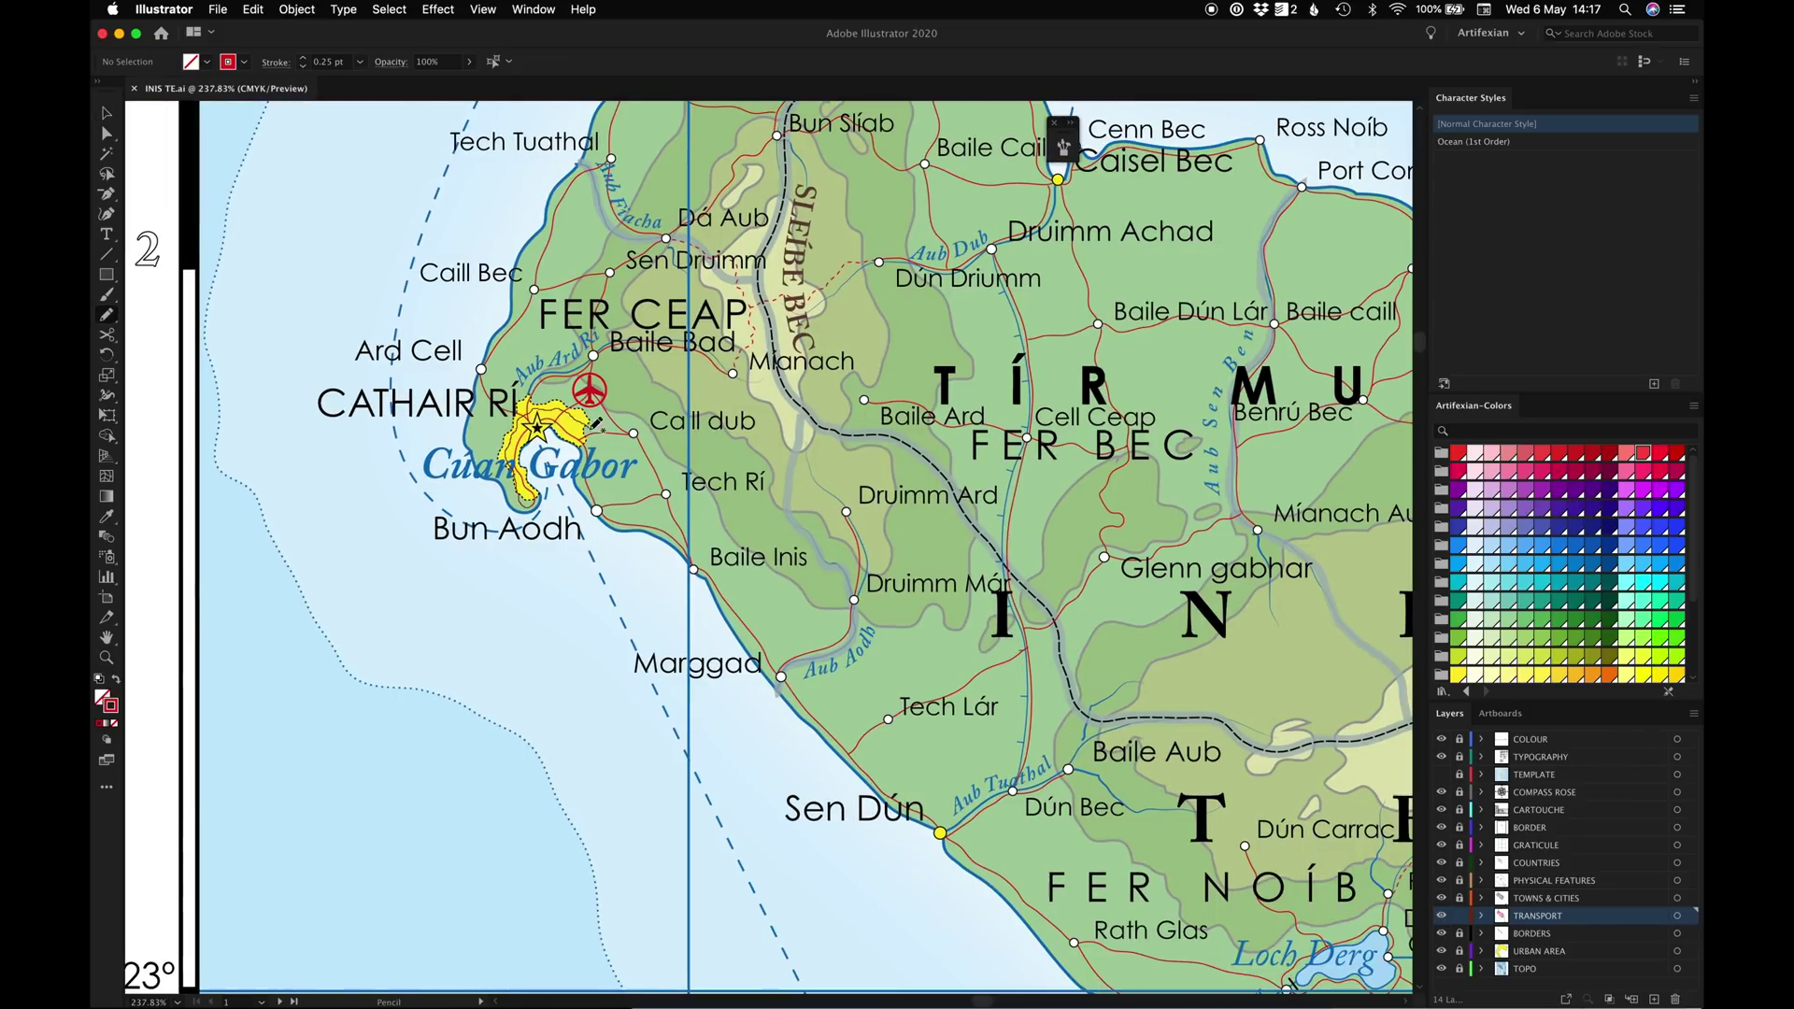
left_click_drag(945, 828, 941, 831)
key("v")
Style the motorway path with a 1 pt red stroke and a 0.5 pt white stroke on top of it
left_click(303, 57)
left_click(275, 62)
key("Escape")
left_click(523, 9)
left_click(554, 246)
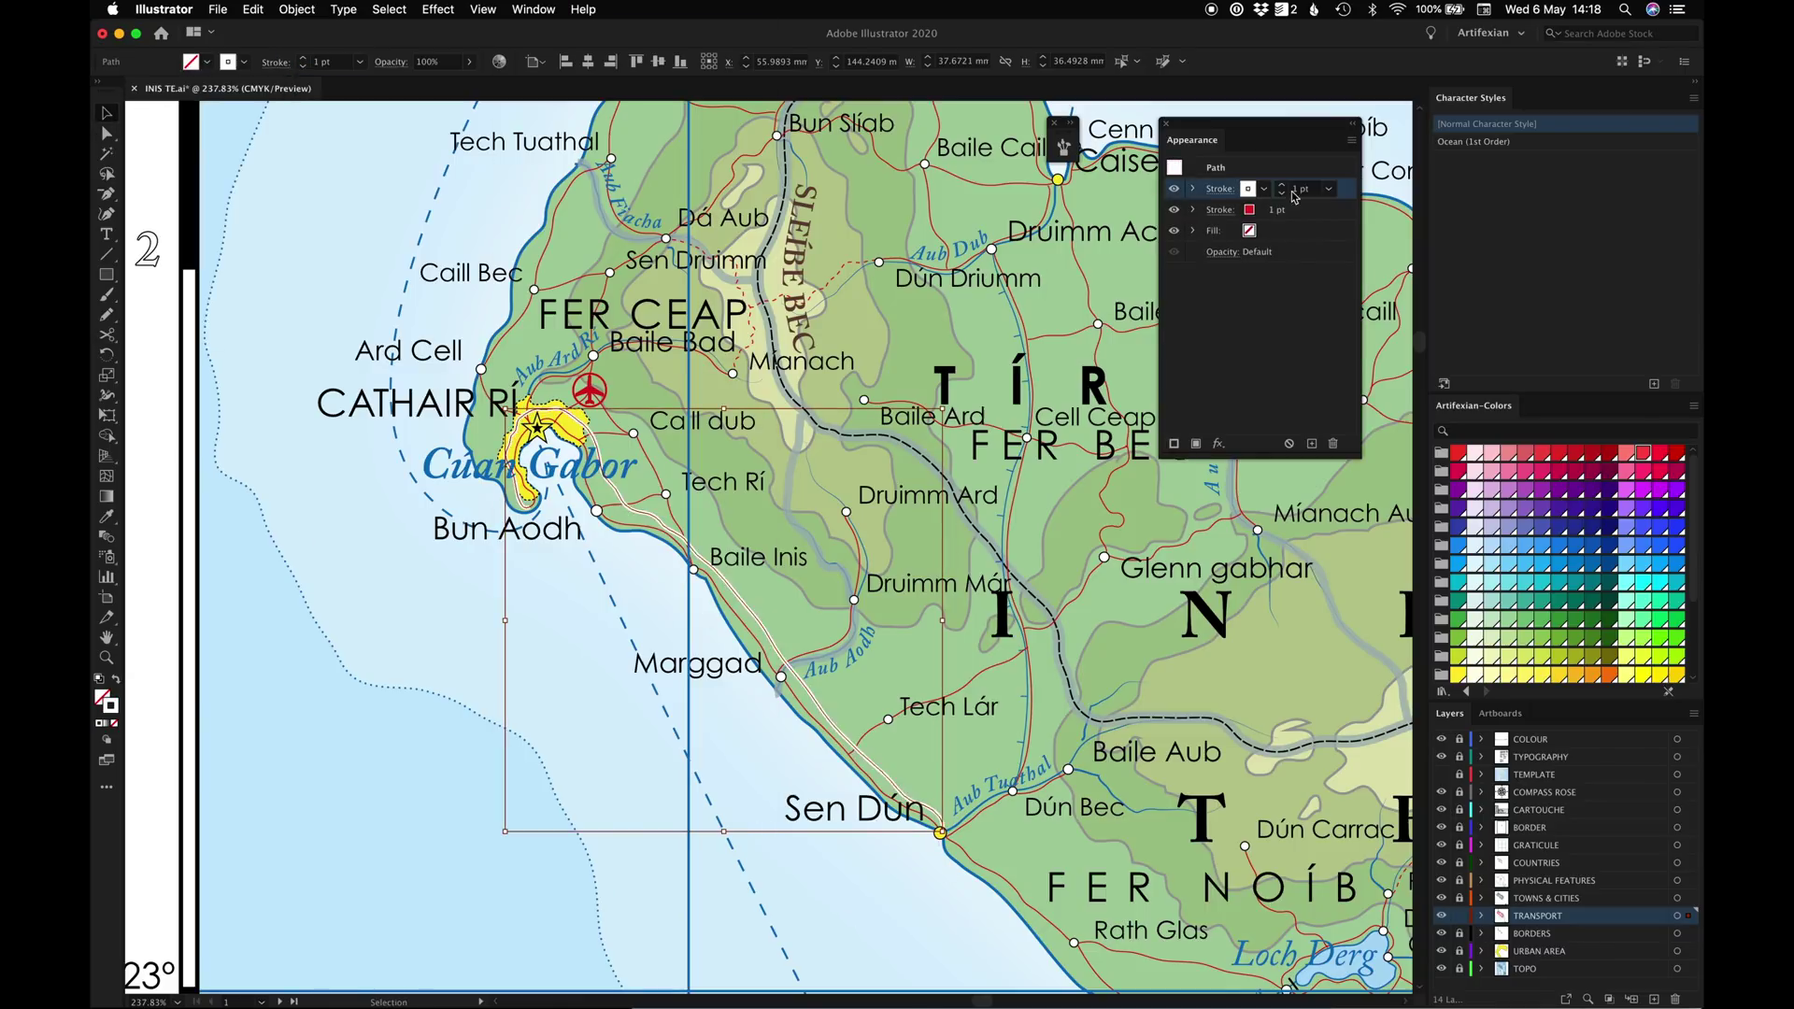
left_click(1281, 193)
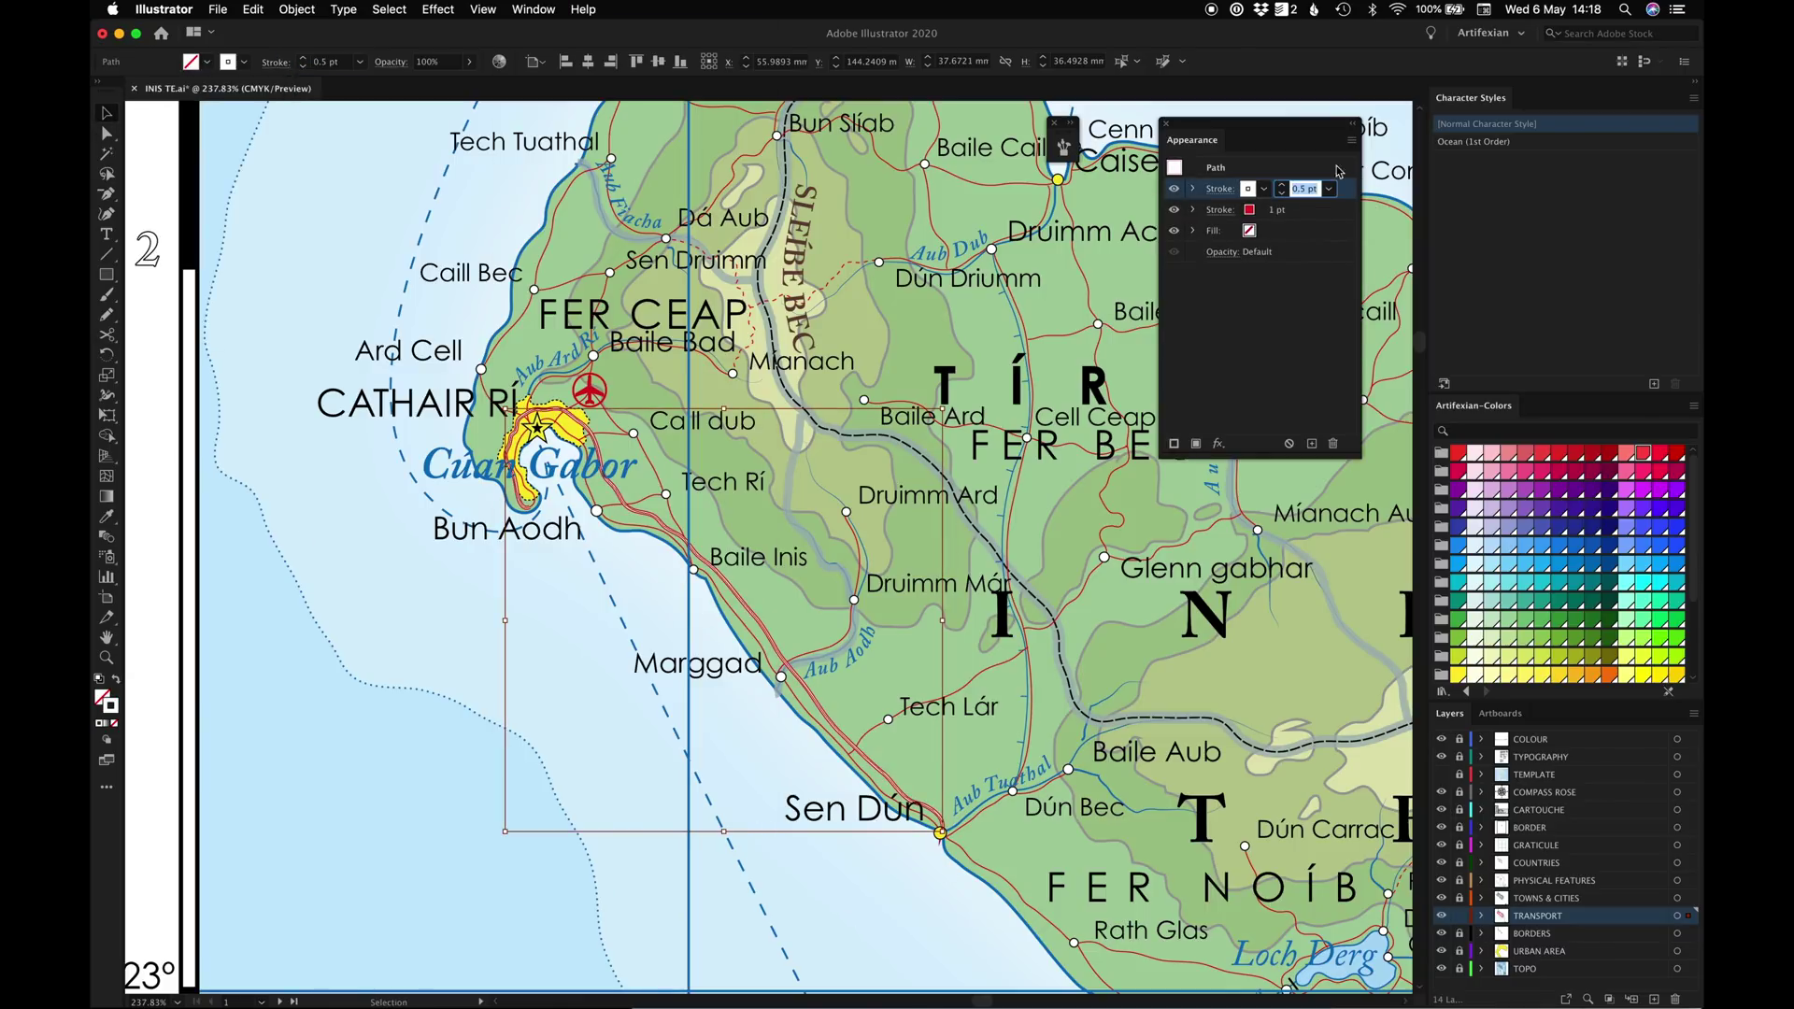
left_click(638, 697)
Draw a second motorway in the same style from Cathair Rí past Dún Driumm to Caisel Bec
scroll(638, 698, "right", 5)
scroll(636, 691, "up", 5)
scroll(637, 691, "left", 4)
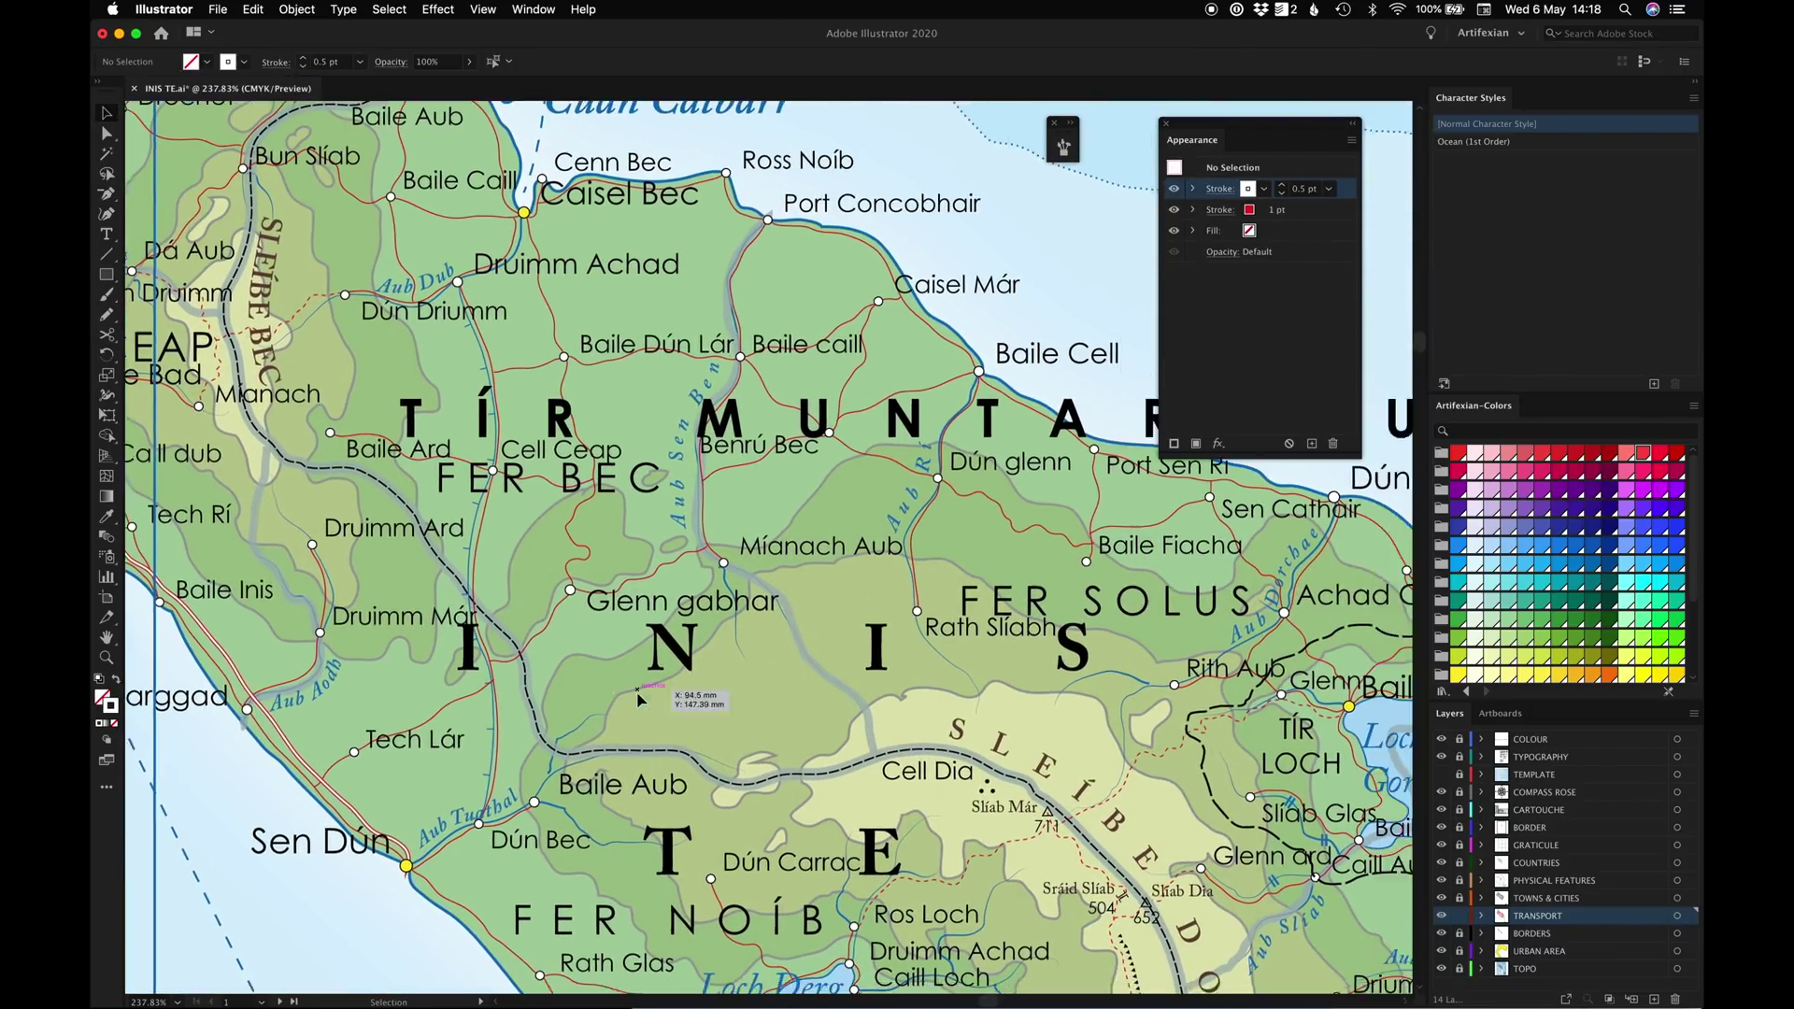
key("n")
left_click_drag(549, 458, 747, 285)
scroll(945, 334, "left", 3)
scroll(809, 374, "right", 8)
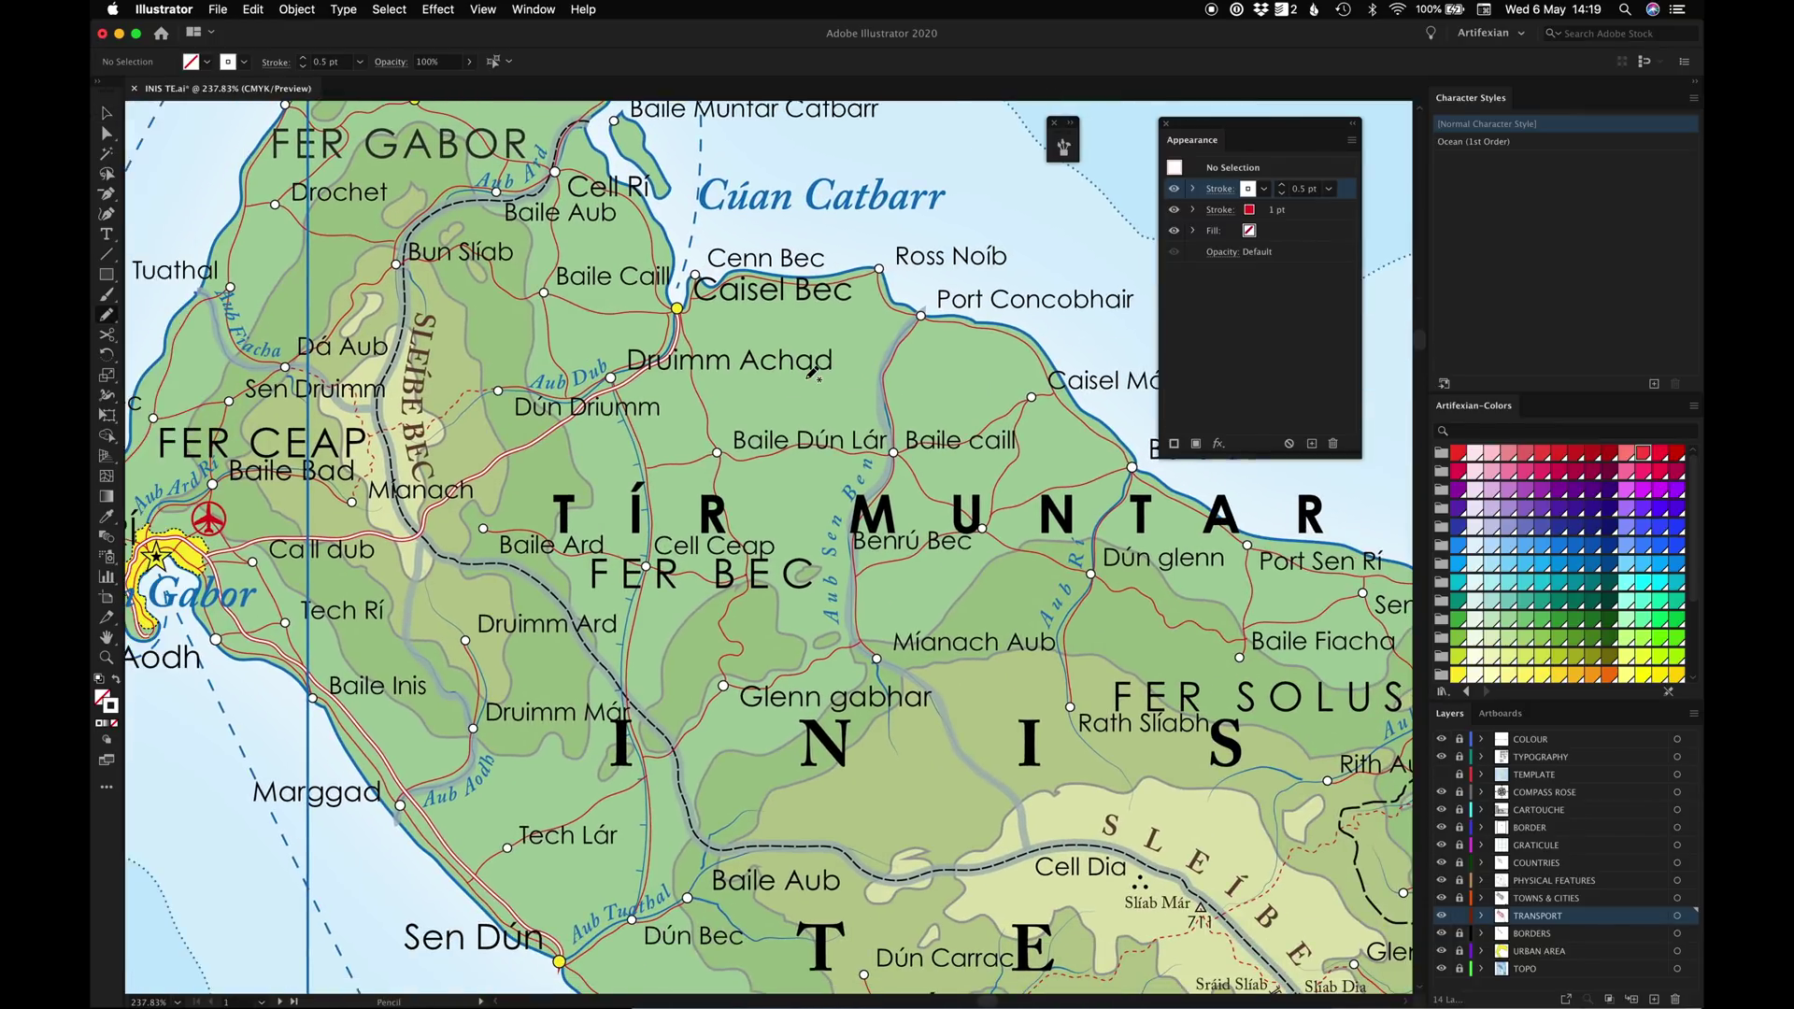
Delete the end of the Cathair Rí motorway where it reaches Sen Dún, using Direct Selection
scroll(810, 373, "down", 6)
key("super+minus")
key("super+minus")
scroll(914, 446, "left", 2)
key("a")
left_click(390, 155)
left_click(403, 435)
left_click_drag(405, 447, 461, 486)
mouse_move(650, 448)
left_mouse_down()
mouse_move(730, 348)
mouse_move(701, 573)
left_mouse_up()
key("Delete")
Draw a motorway in the current style along the southwest coast from Sen Dún through Cell Derg to Port Benrí
key("super+minus")
key("super+minus")
key("super+minus")
key("super+minus")
key("super+minus")
key("super+minus")
key("super+minus")
key("super+minus")
key("super+minus")
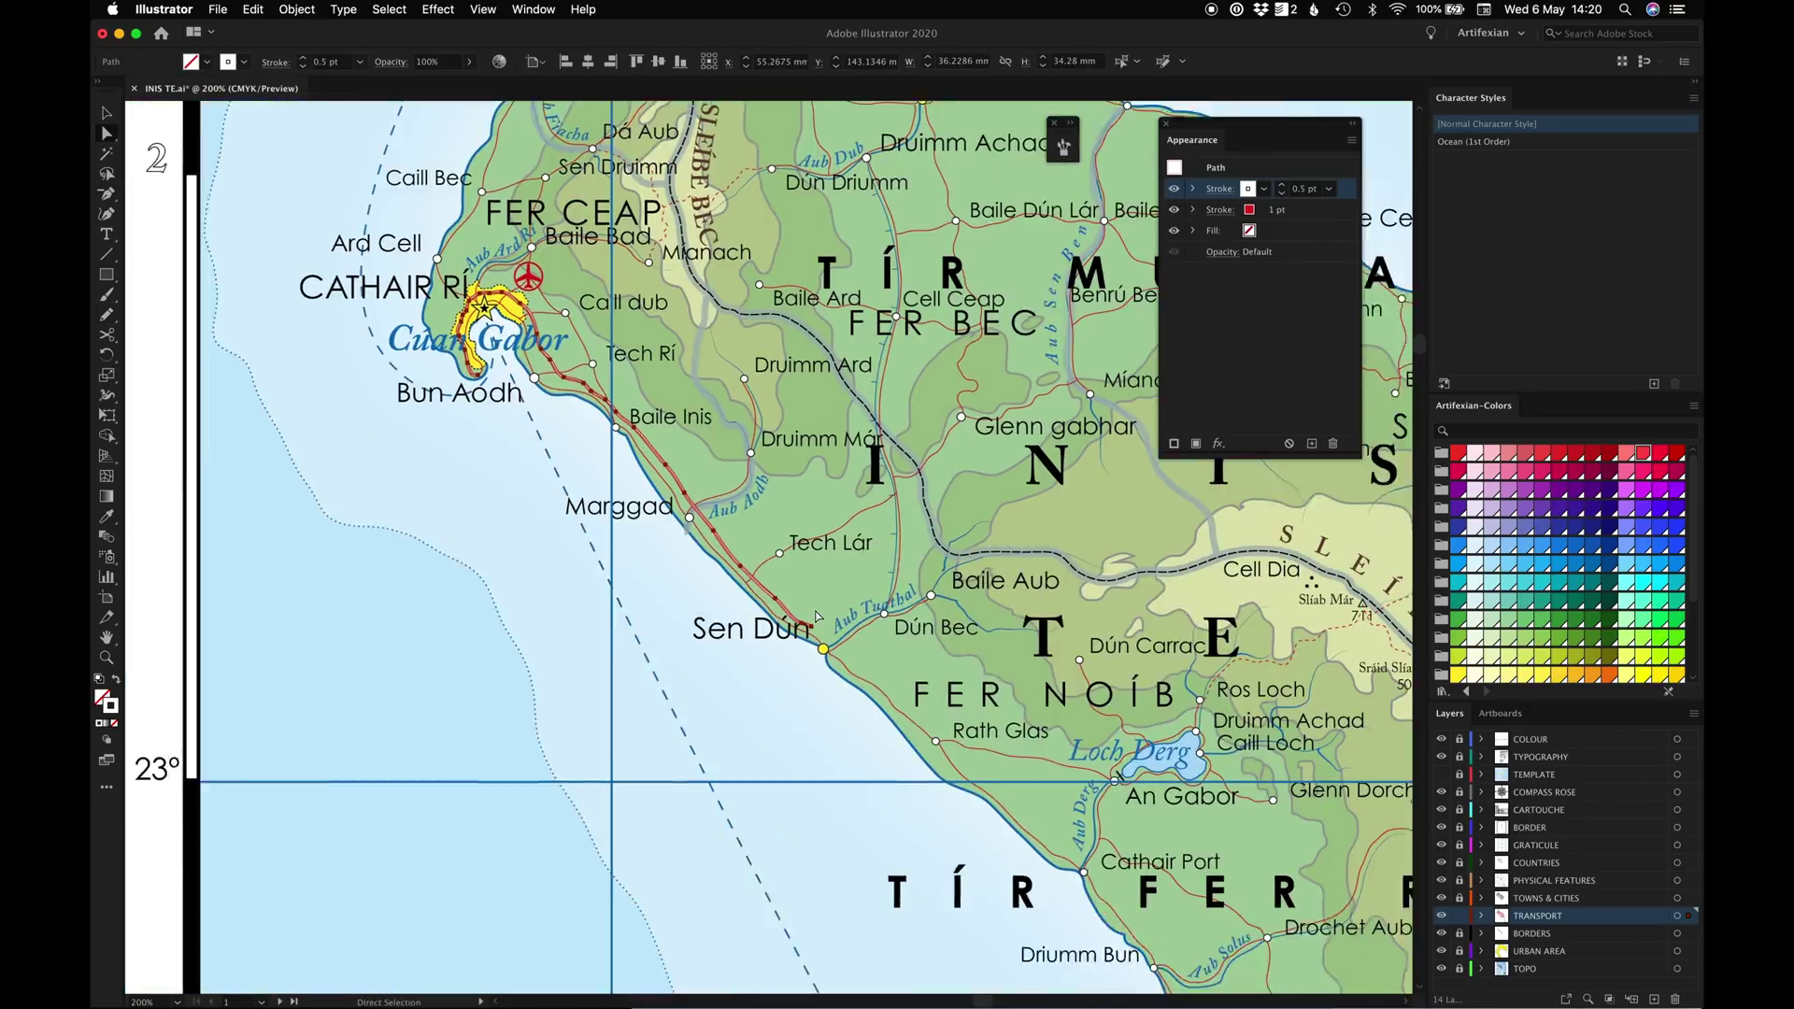
left_click_drag(853, 662, 358, 369)
key("n")
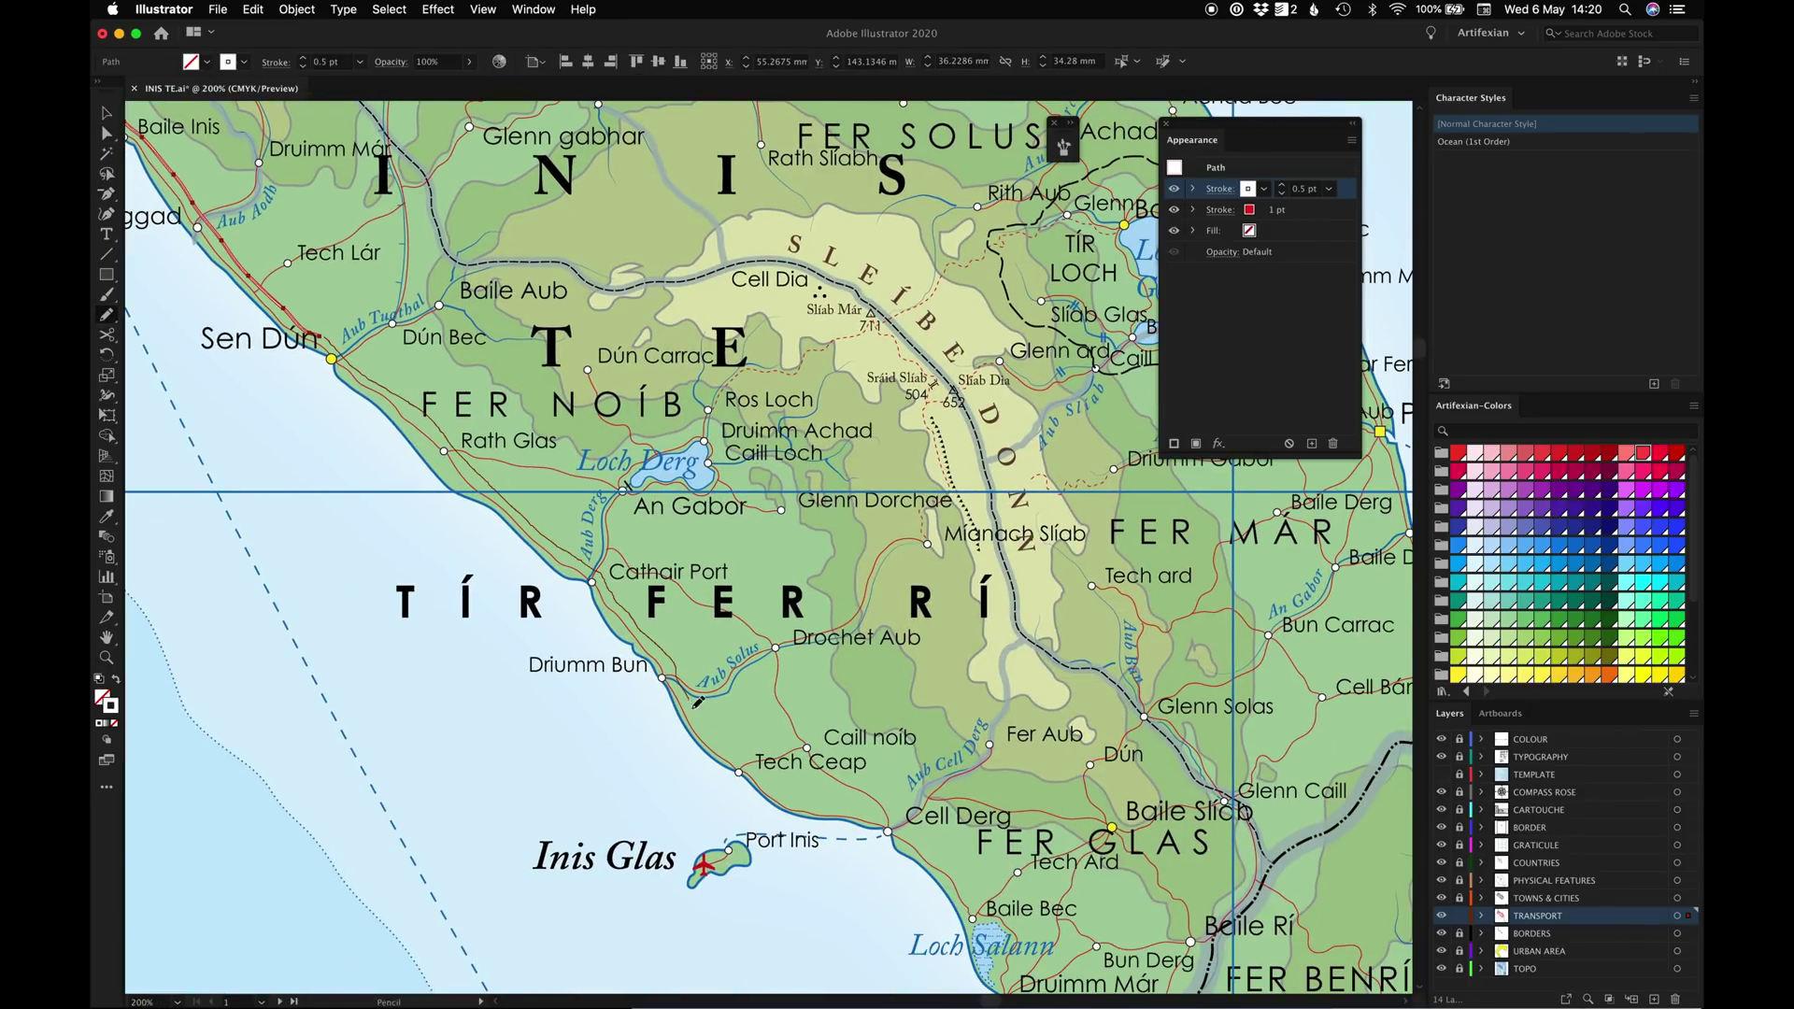
left_click_drag(981, 853, 1112, 827)
key("super+shift+a")
left_click_drag(1160, 722, 805, 507)
left_click_drag(1054, 767, 1053, 766)
scroll(920, 671, "right", 4)
scroll(920, 671, "up", 1)
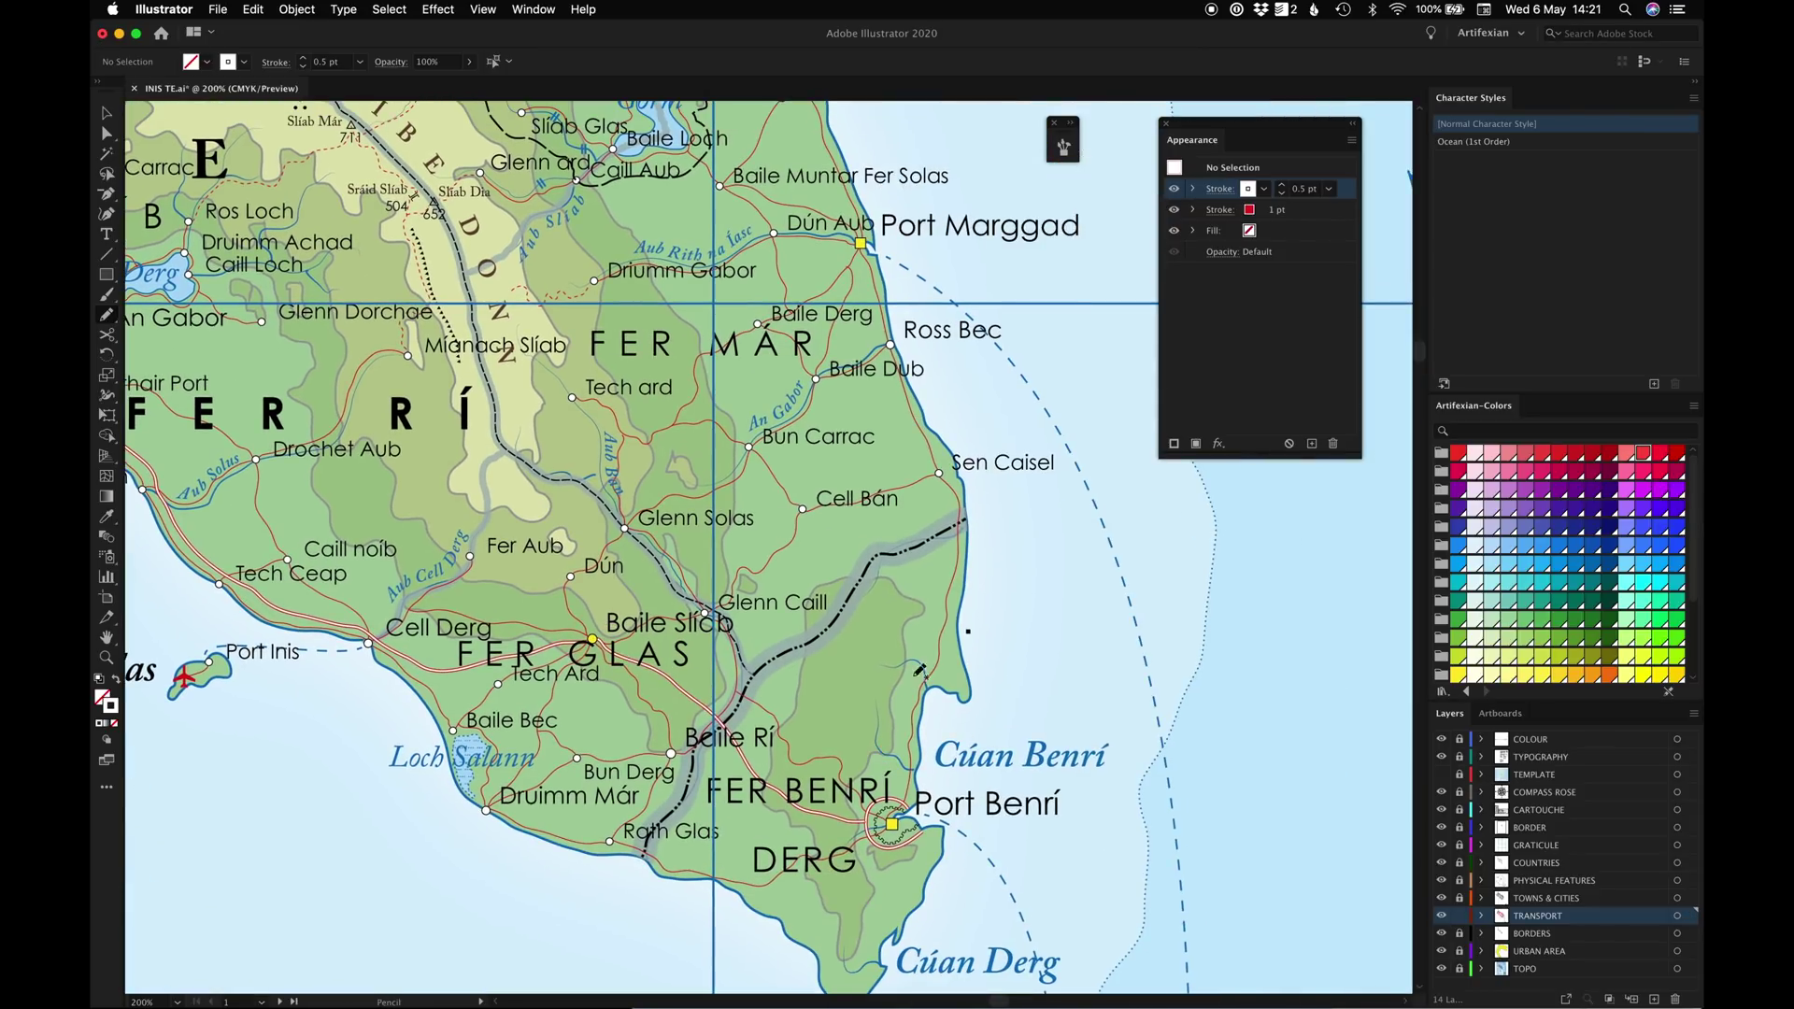
Draw another motorway from Port Benrí north along the east coast to Port Marggad
mouse_move(891, 768)
left_mouse_down()
mouse_move(906, 549)
mouse_move(890, 428)
mouse_move(895, 497)
left_mouse_up()
scroll(890, 428, "up", 3)
key("super+shift+a")
scroll(1025, 429, "up", 4)
key("super+minus")
key("super+minus")
key("super+equal")
key("super+equal")
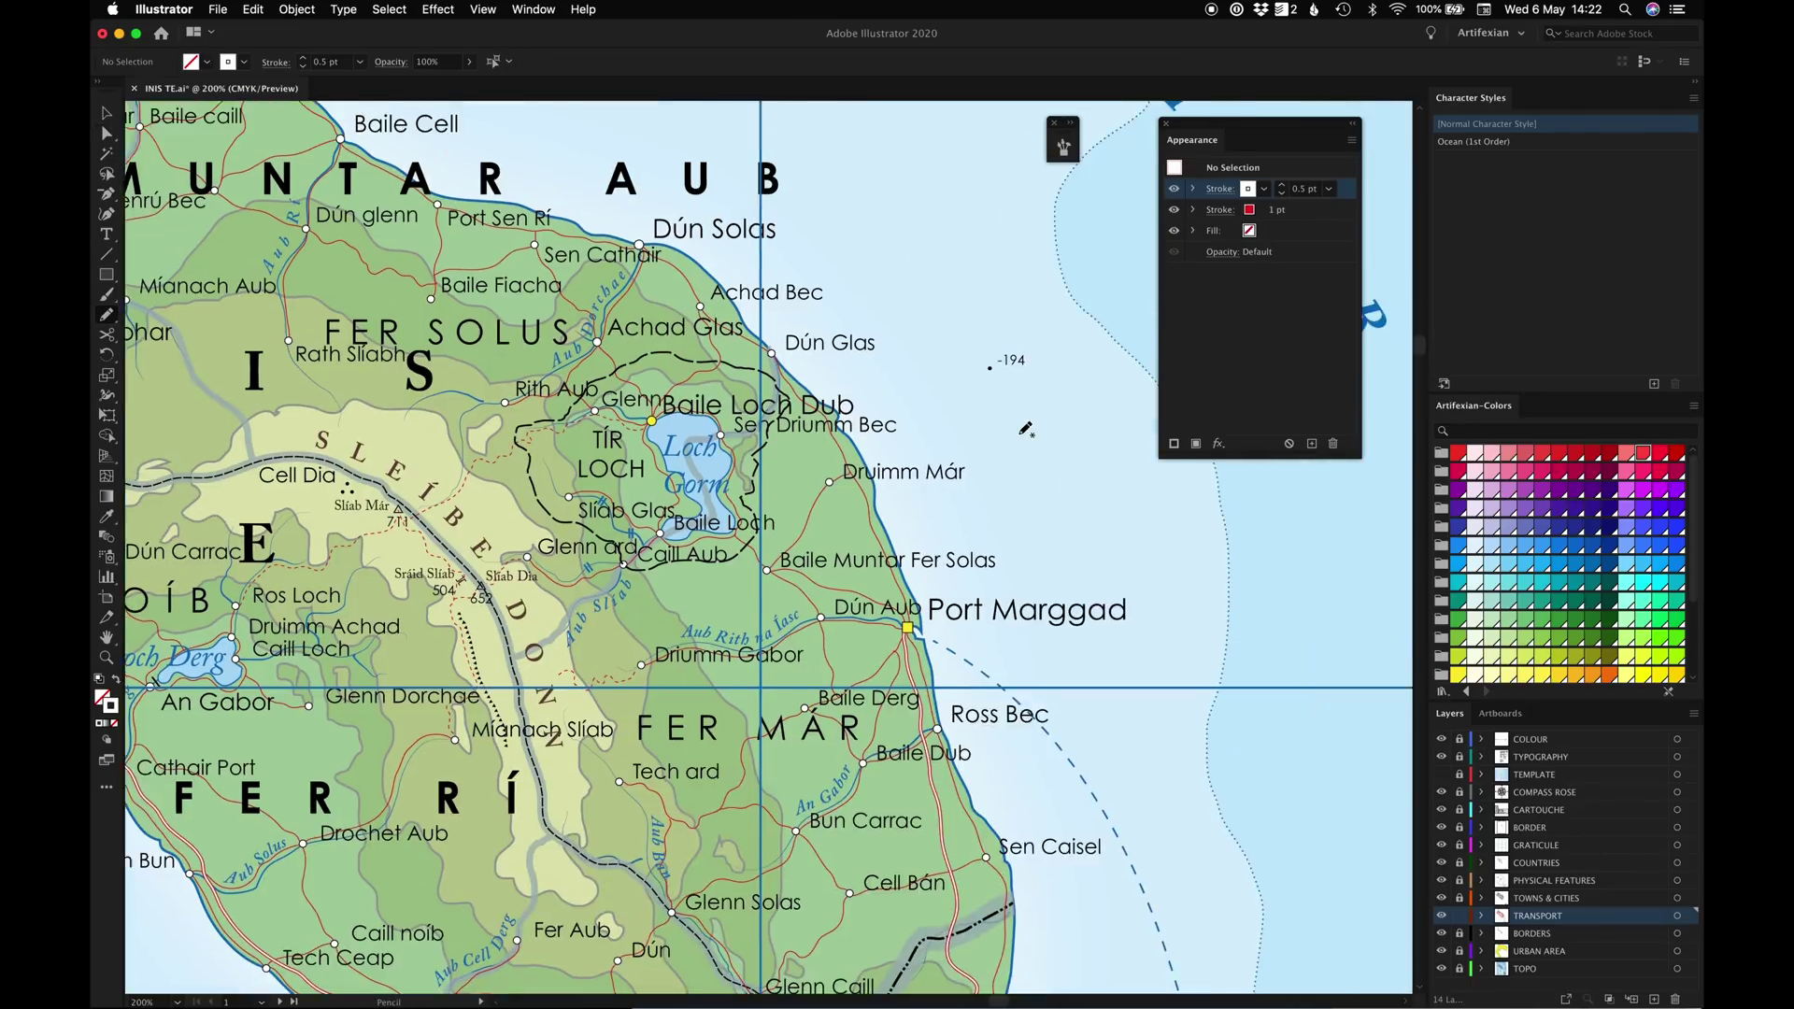
Restyle the coastal roads from Caisel Bec to Port Marggad as motorways, with a 1 pt red stroke under a 0.5 pt white stroke
scroll(1025, 429, "left", 10)
scroll(1025, 429, "up", 5)
scroll(327, 514, "up", 2)
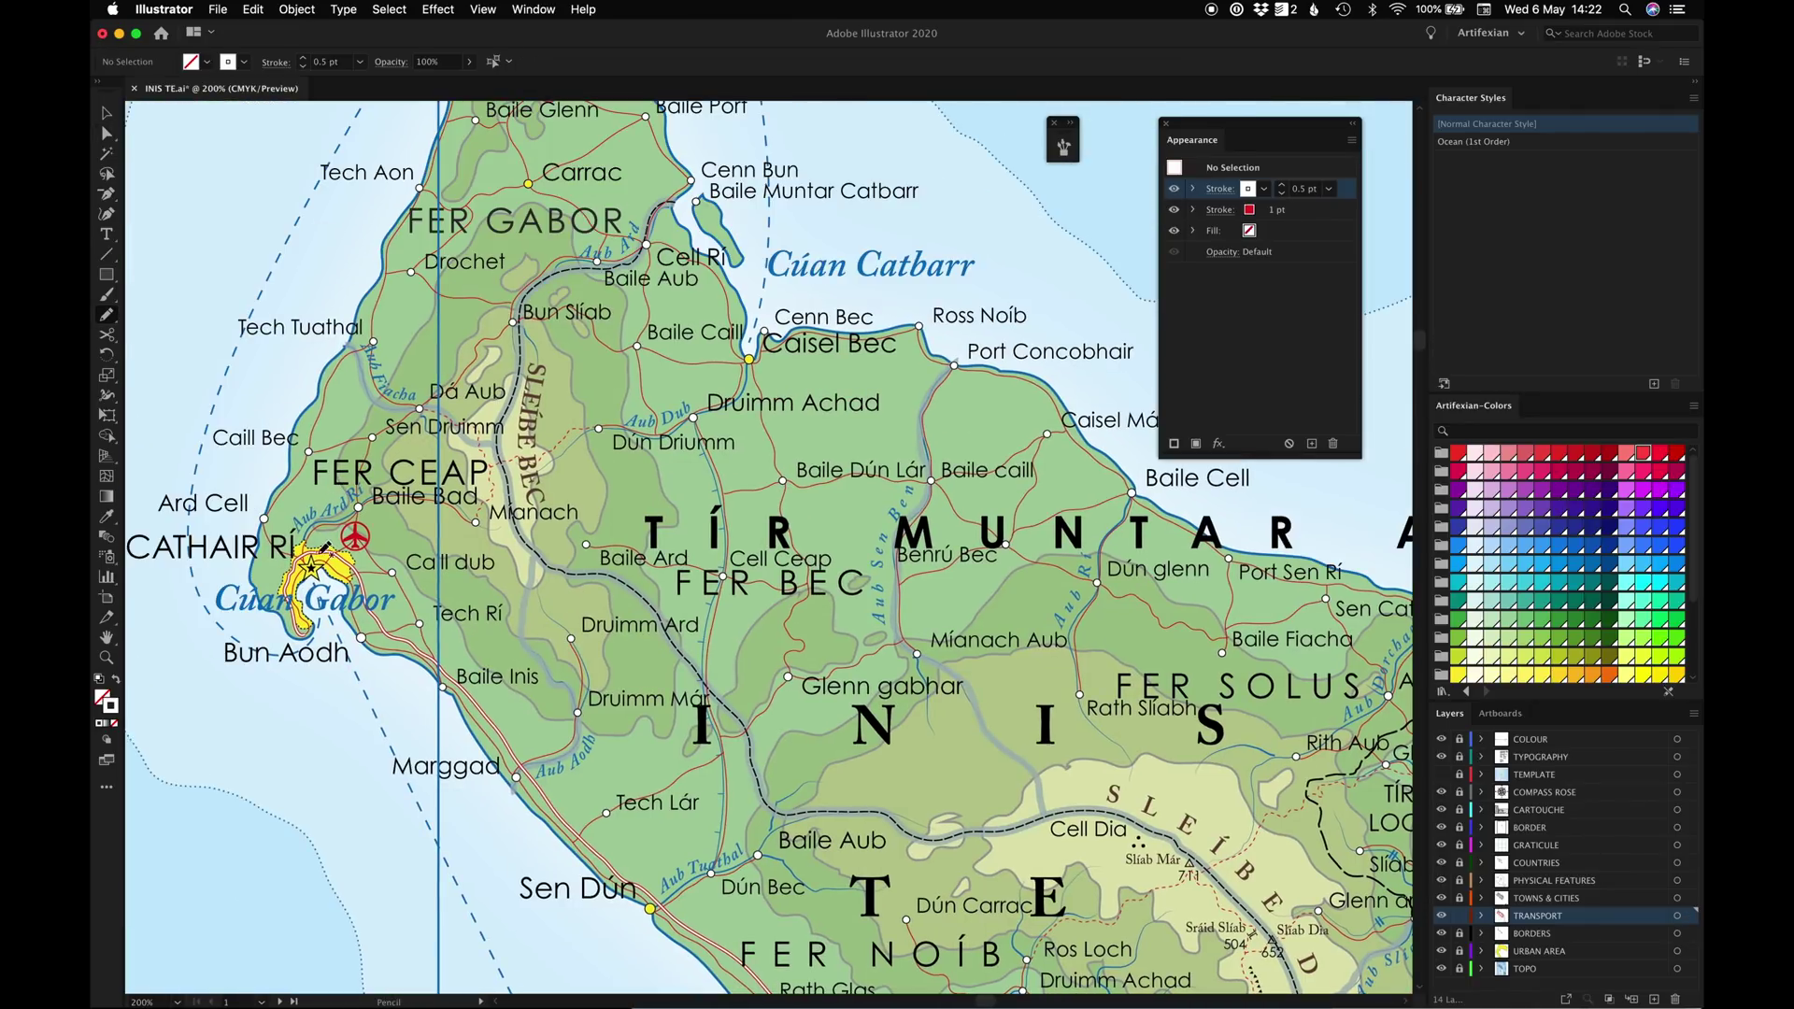
scroll(464, 343, "up", 5)
scroll(464, 342, "left", 2)
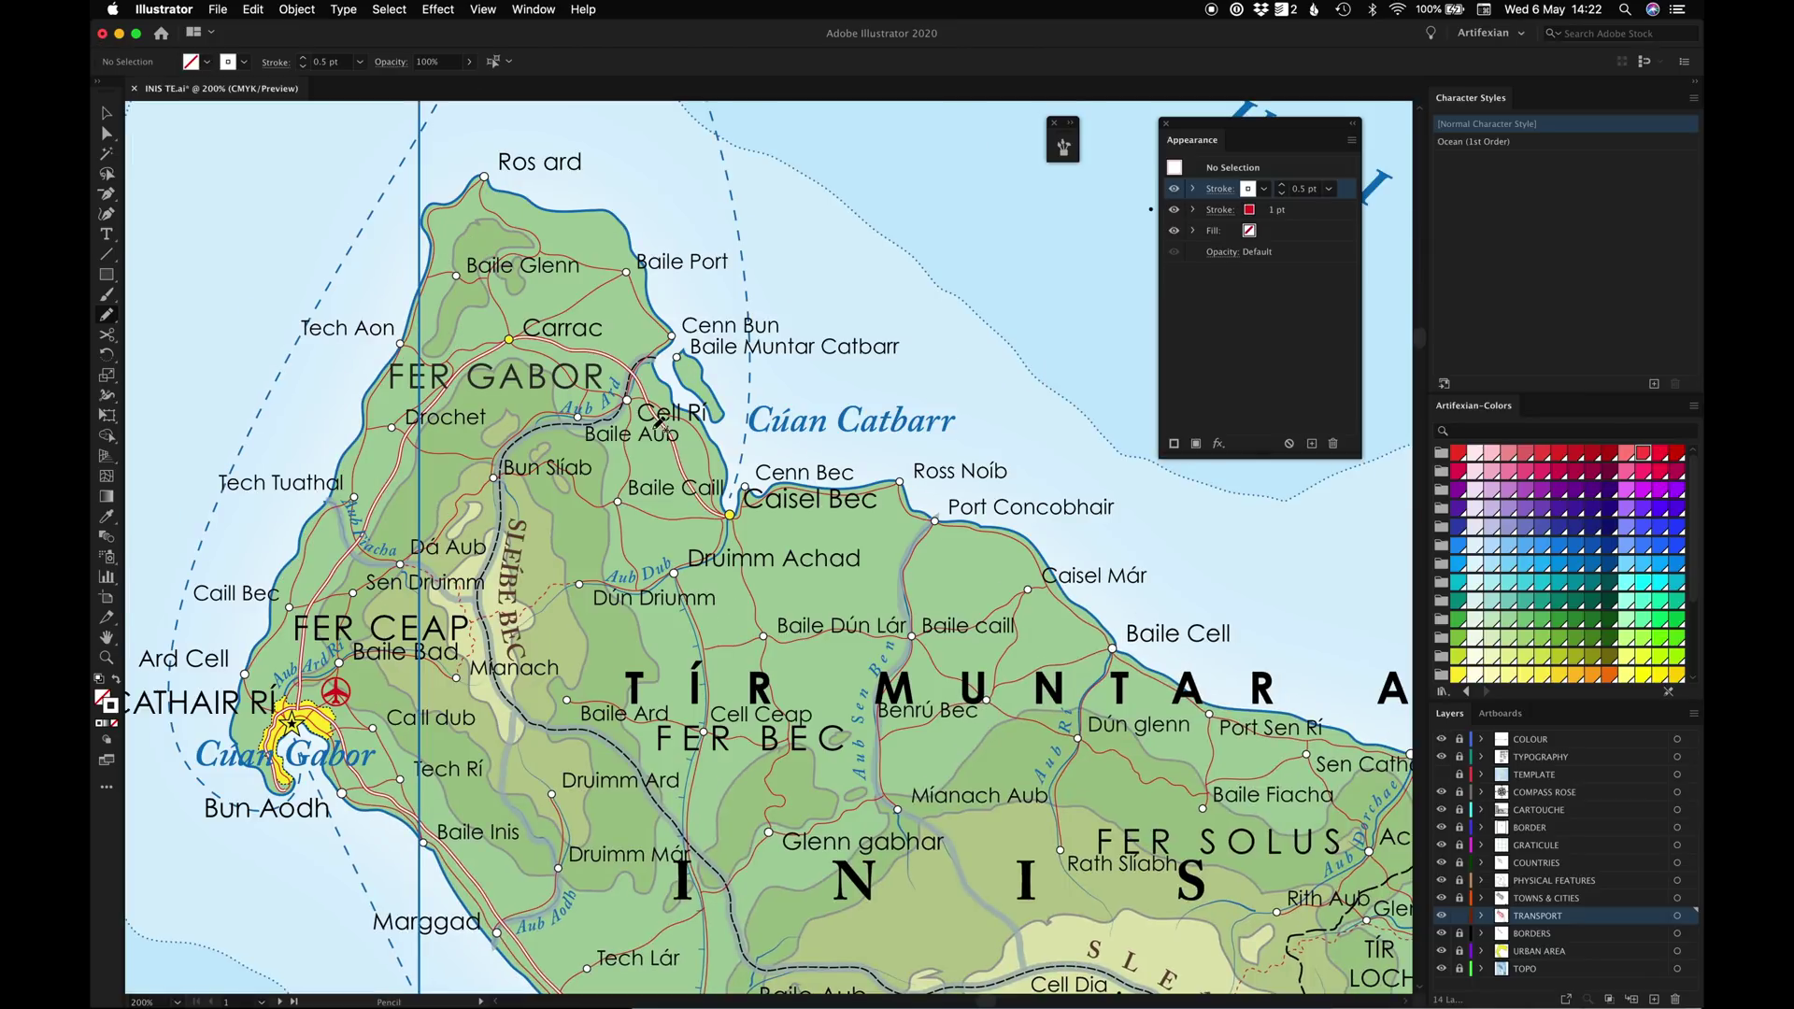
scroll(725, 470, "down", 3)
key("v")
scroll(726, 470, "left", 3)
left_click(545, 353)
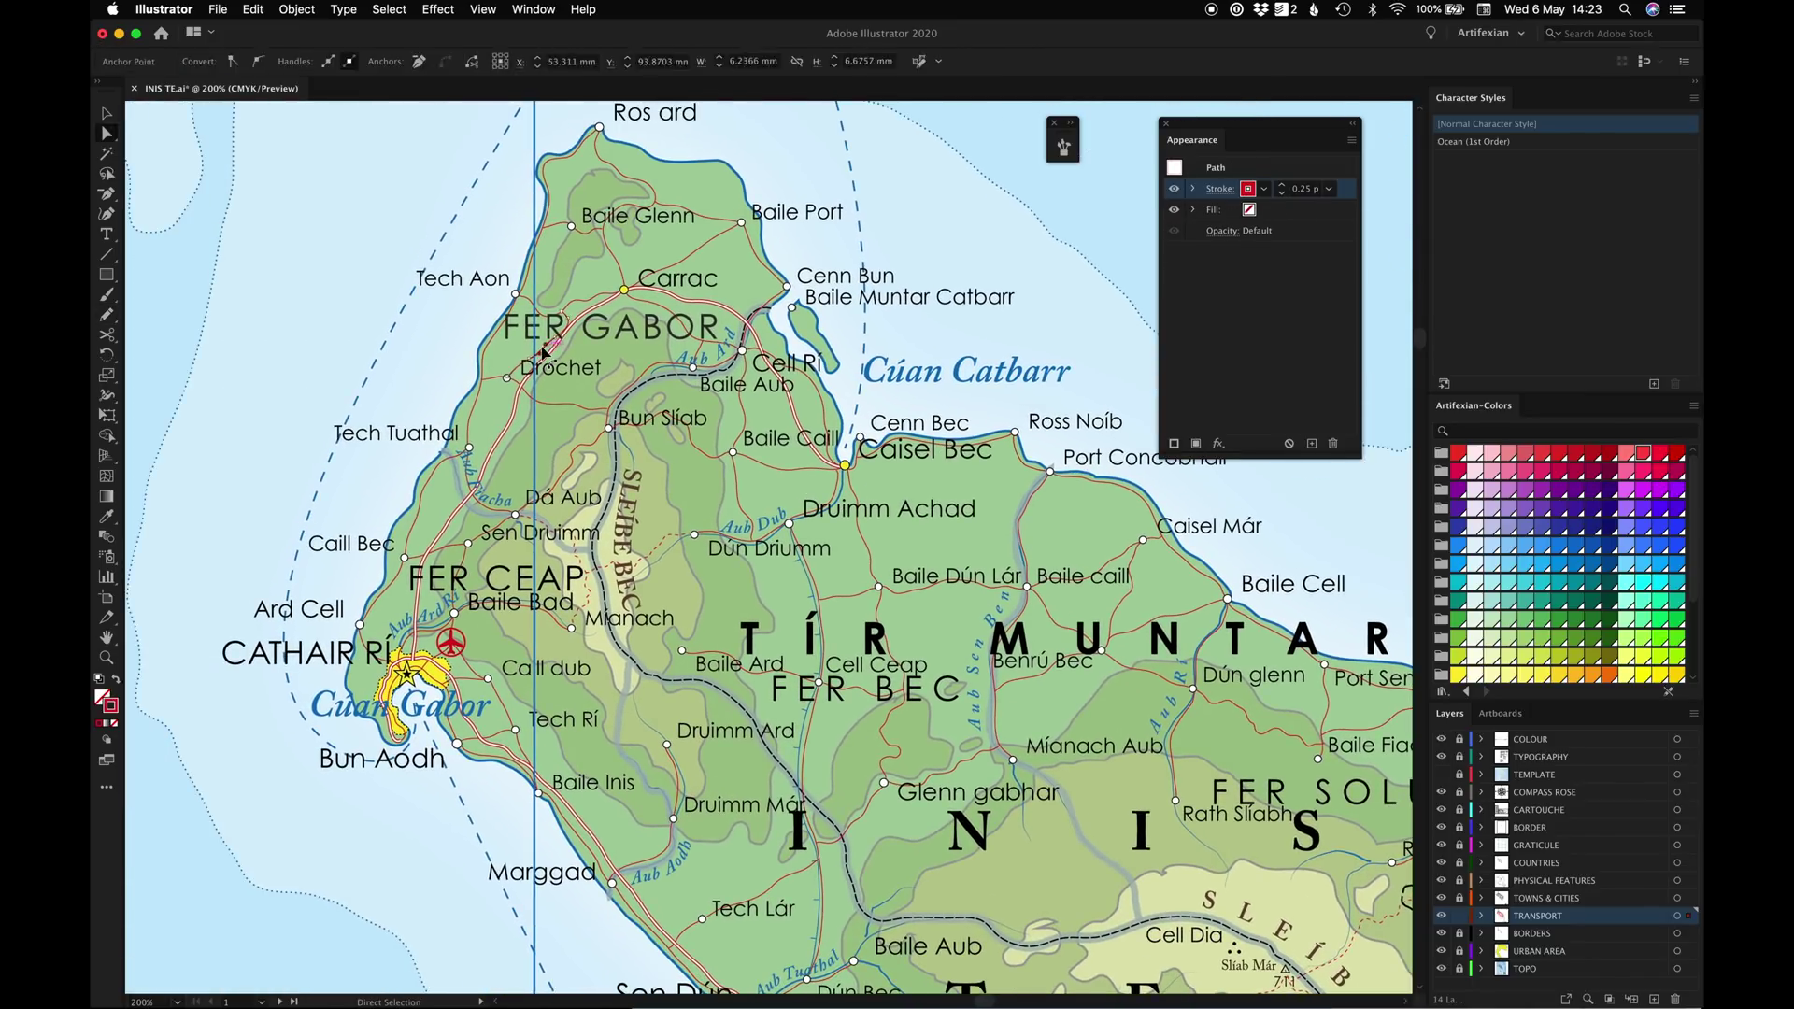
scroll(545, 353, "right", 8)
scroll(545, 352, "down", 2)
left_click(783, 482, "shift")
left_click(1056, 608, "shift")
left_click(1160, 654, "shift")
scroll(1161, 659, "right", 7)
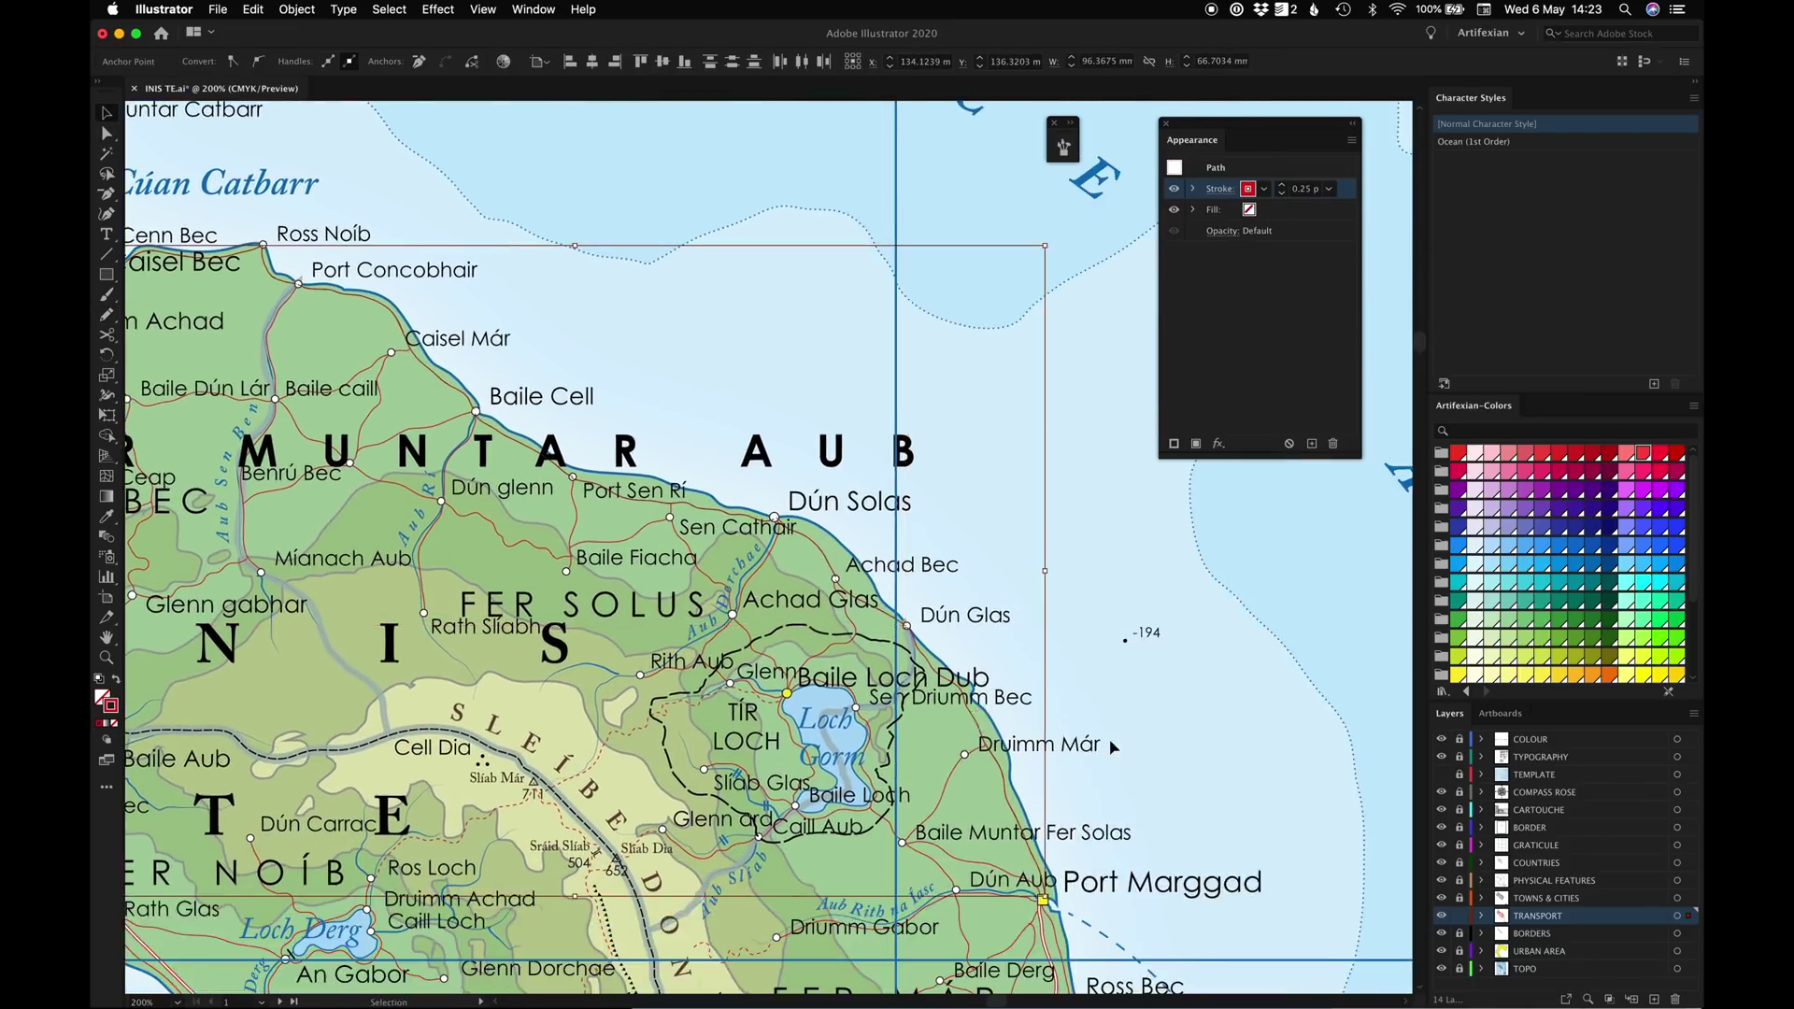
left_click(1306, 189)
type("1")
left_click(1174, 444)
left_click(1249, 189)
left_click(1088, 216)
left_click(992, 324)
Delete the motorway segment beside Caisel Bec and redraw that curve with the Pencil tool
scroll(992, 323, "left", 5)
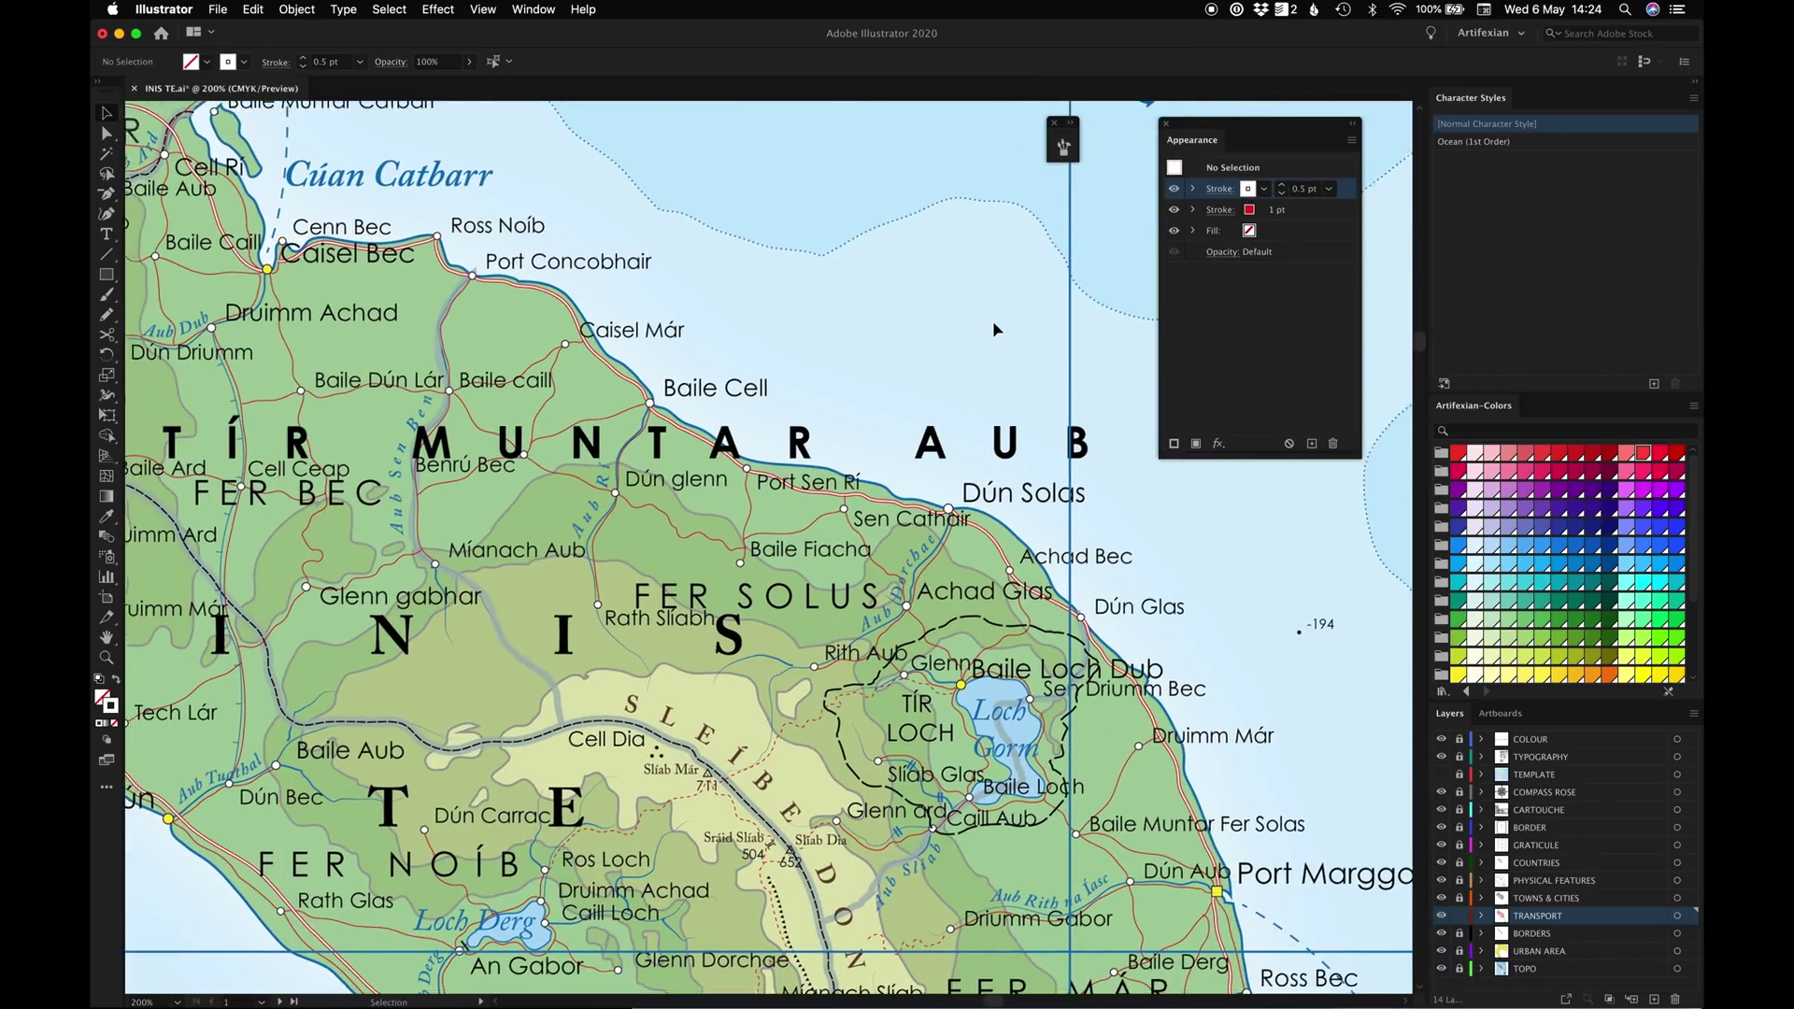
key("super+equal")
scroll(992, 323, "up", 3)
key("super+equal")
key("super+equal")
key("super+equal")
left_click(653, 425)
key("Delete")
left_click(658, 446, "super")
key("n")
left_click_drag(658, 445, 614, 484)
key("super+z")
left_click_drag(705, 446, 614, 484)
scroll(685, 478, "right", 2)
scroll(685, 478, "up", 1)
Sample the motorway's appearance with the Eyedropper and redraw the motorway connection near Caisel Bec in that style
left_click(1352, 139)
left_click(1463, 258)
key("i")
left_click(521, 584)
key("n")
left_click_drag(563, 413, 572, 501)
scroll(573, 501, "right", 5)
left_click(920, 405, "super")
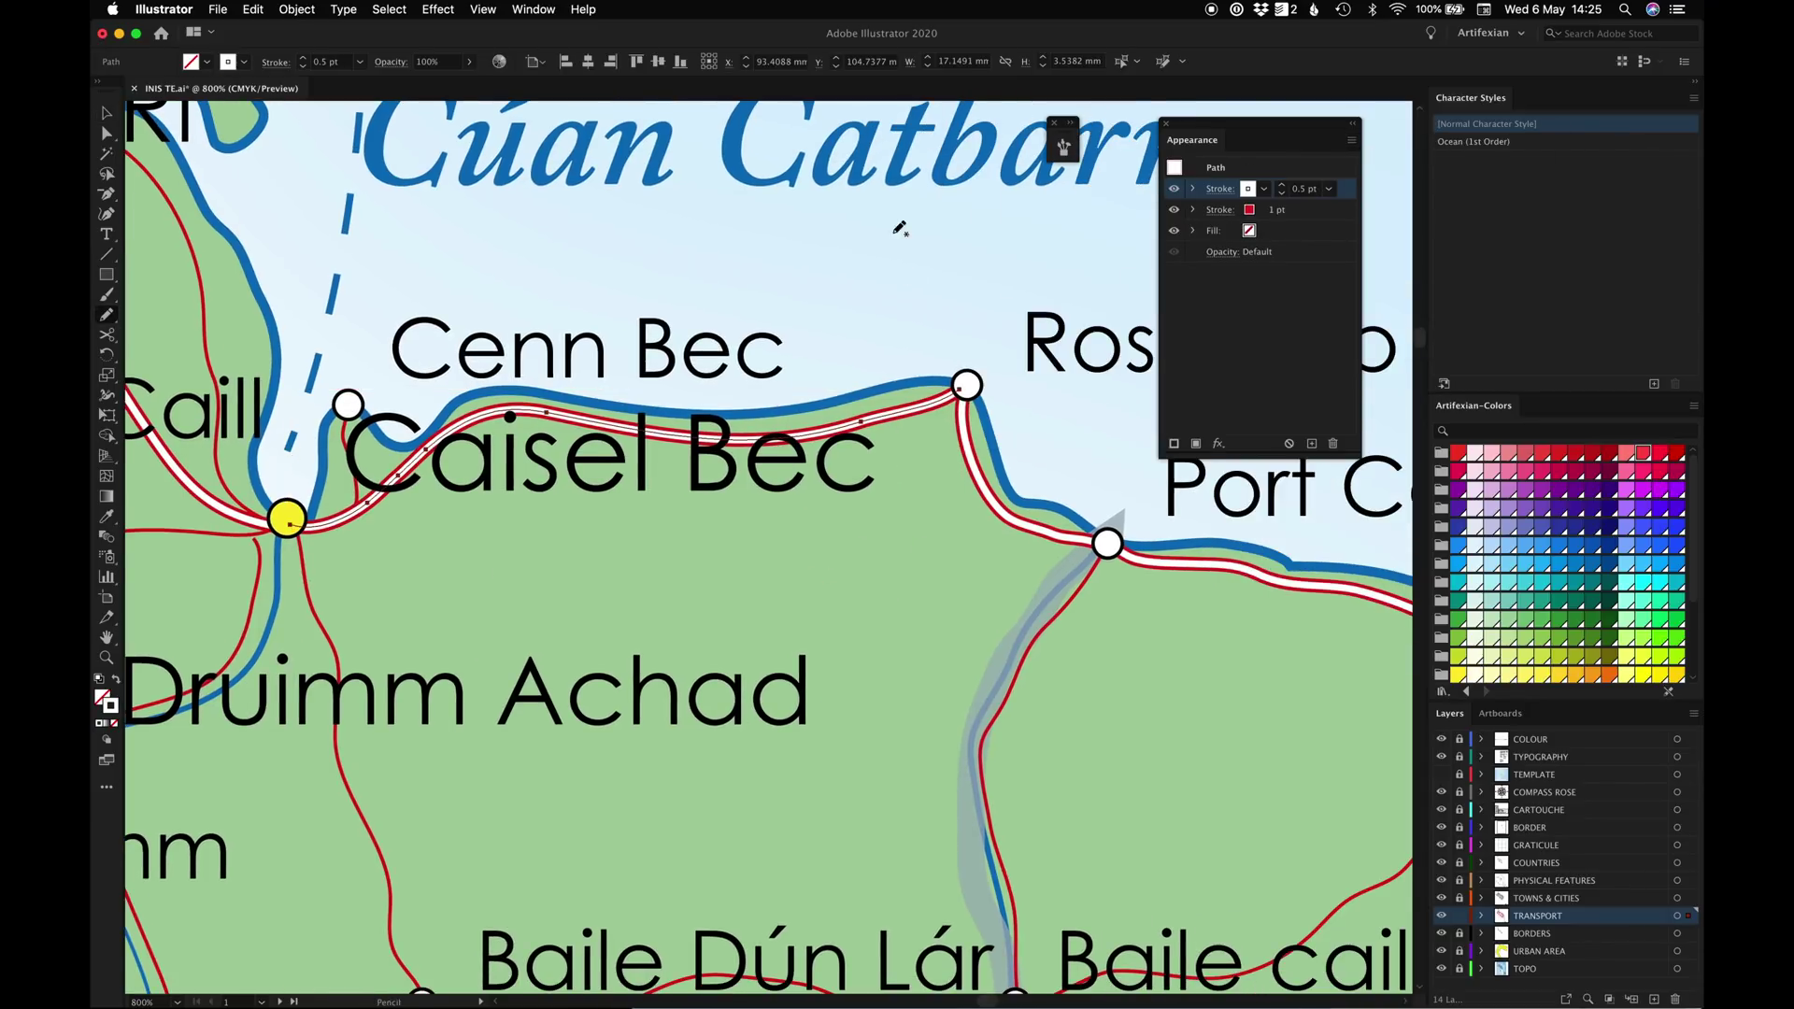
Delete the motorway points at Ross Noíb and redraw the bend between Port Concobhair and Ross Noíb
left_click_drag(911, 323, 1019, 400)
key("Delete")
mouse_move(998, 517)
left_mouse_down()
mouse_move(862, 421)
mouse_move(963, 391)
left_mouse_up()
left_click(1056, 342, "super")
key("i")
left_click(1034, 637)
key("v")
left_click(893, 557)
Reshape the coastal motorway east of Port Concobhair by moving an anchor point with Direct Selection
scroll(894, 557, "right", 5)
scroll(893, 557, "down", 2)
left_click(885, 489)
key("a")
left_click_drag(830, 466, 811, 495)
left_click(853, 529)
Delete a piece of the motorway east of Port Concobhair and bridge its two ends with a pencil curve
key("super+equal")
key("super+equal")
key("super+equal")
scroll(944, 350, "right", 3)
left_click(799, 380)
key("Delete")
left_click(799, 379)
left_click(933, 333, "shift")
key("n")
mouse_move(931, 333)
left_mouse_down()
mouse_move(819, 391)
mouse_move(799, 377)
left_mouse_up()
left_click_drag(1109, 429, 894, 438)
key("super+z")
Delete the adjoining motorway piece and try to reconnect the two selected ends with the Pencil tool
left_click(715, 343)
key("Delete")
left_click(580, 387)
left_click(877, 360, "shift")
key("n")
mouse_move(581, 388)
left_mouse_down()
mouse_move(878, 360)
mouse_move(580, 388)
left_mouse_up()
key("super+z")
key("super+z")
left_click(877, 360)
right_click(530, 352)
key("n")
key("super+shift+a")
Move a motorway anchor point farther along the north coast to adjust the route's curve
key("super+minus")
key("super+minus")
key("super+minus")
key("super+equal")
scroll(1051, 694, "right", 7)
scroll(1052, 694, "down", 4)
key("a")
left_click_drag(920, 462, 872, 521)
key("super+shift+a")
Reshape the motorway around Port Sen Rí and Sen Cathair by moving its anchor points off the towns
scroll(878, 532, "right", 7)
left_click_drag(852, 605, 857, 661)
left_click_drag(851, 605, 857, 662)
left_click(979, 632)
left_click(1057, 736)
left_click_drag(980, 665, 1050, 678)
Delete the unwanted path pieces where the motorway passes Dún Solas and reconnect the motorway's ends
scroll(1057, 736, "right", 10)
scroll(1057, 737, "down", 3)
left_click(1077, 741)
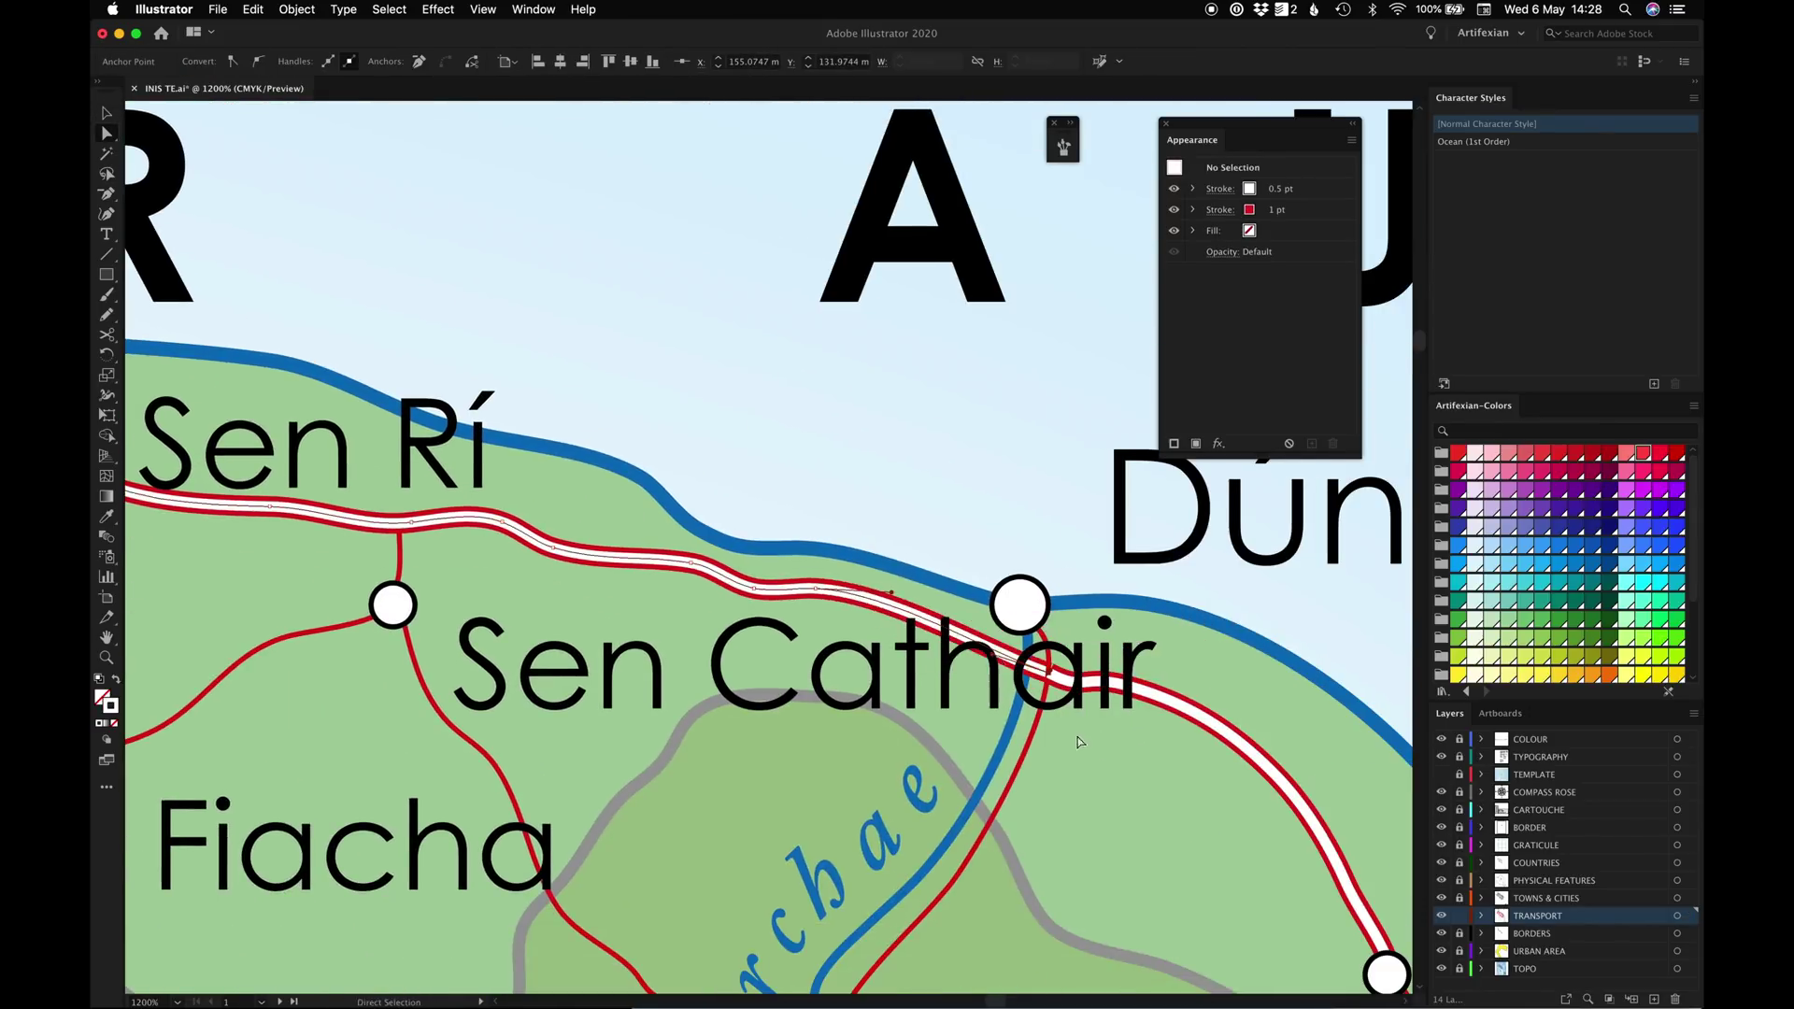
scroll(1028, 639, "up", 3)
left_click(1084, 733)
left_click(1097, 753)
left_click(1085, 742)
key("BackSpace")
left_click(1084, 734)
key("BackSpace")
scroll(1086, 738, "down", 1)
left_click(270, 280)
left_click(899, 471, "shift")
mouse_move(270, 281)
left_mouse_down()
mouse_move(477, 364)
mouse_move(899, 471)
left_mouse_up()
Move the motorway's anchor point at Achad Bec toward the coast so the route bypasses the town marker
scroll(966, 626, "down", 2)
left_click(837, 574)
left_click_drag(839, 577, 939, 488)
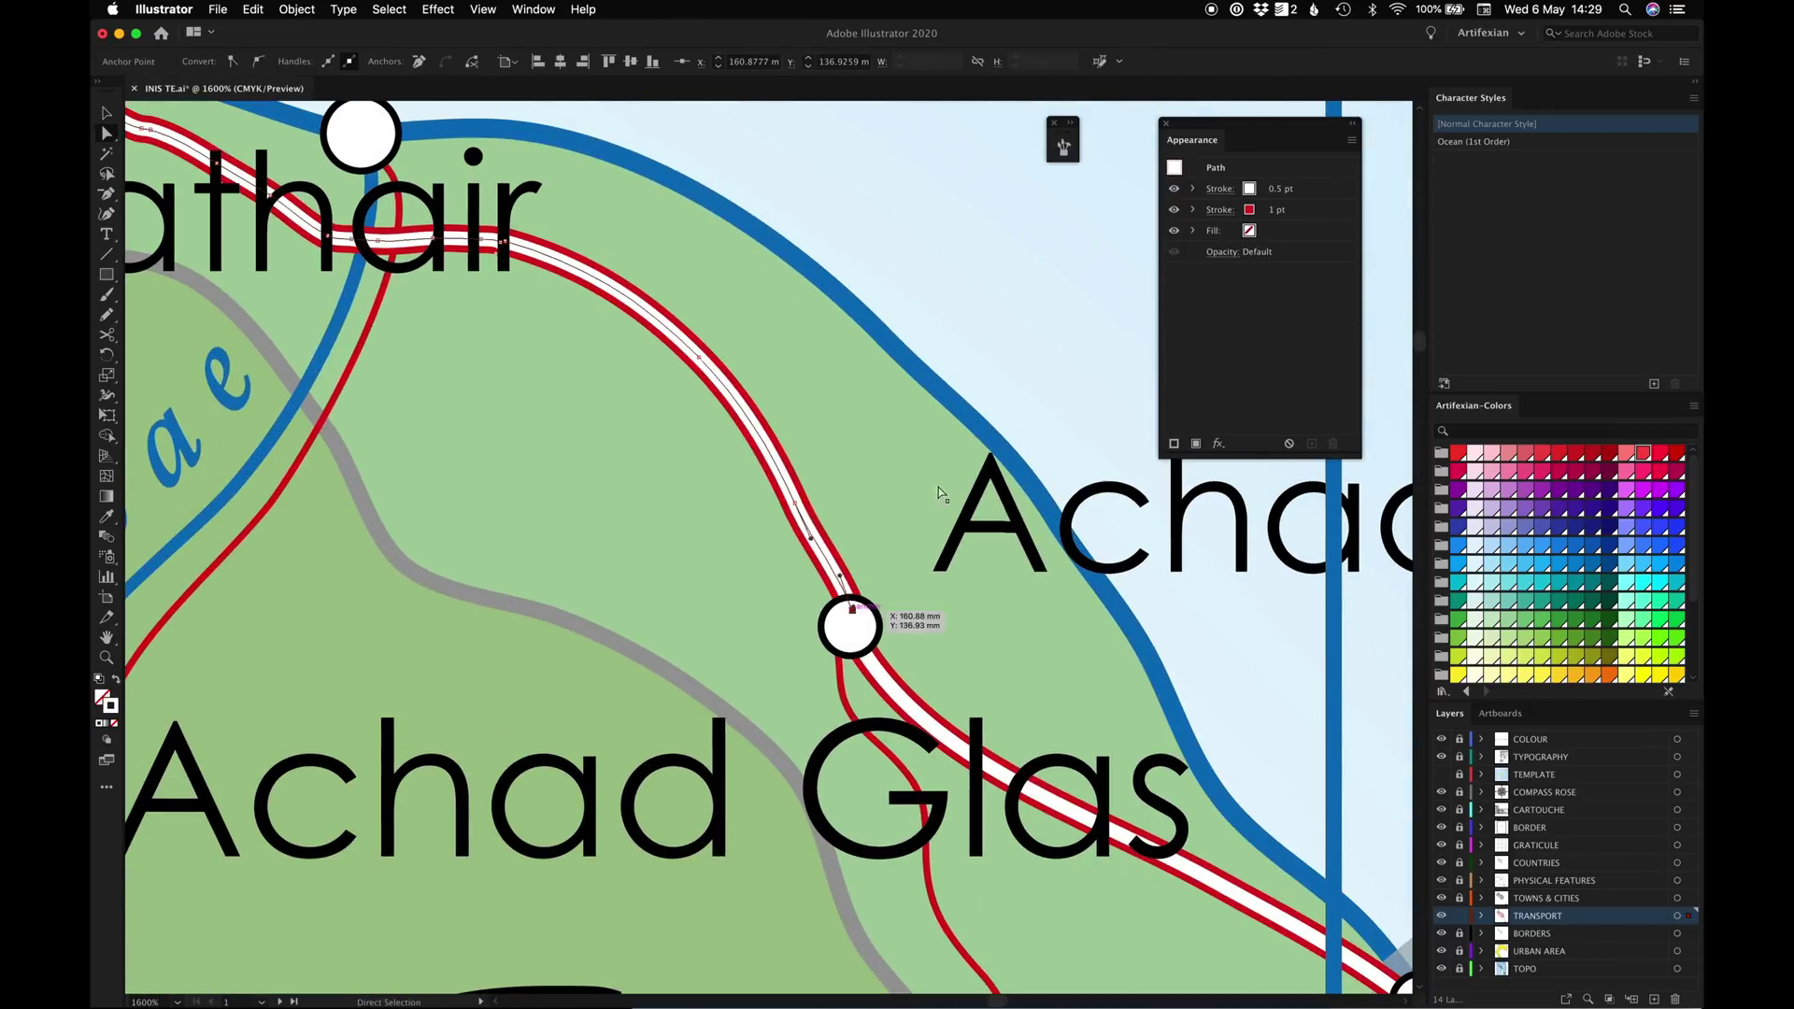
scroll(956, 605, "right", 3)
left_click_drag(706, 578, 793, 437)
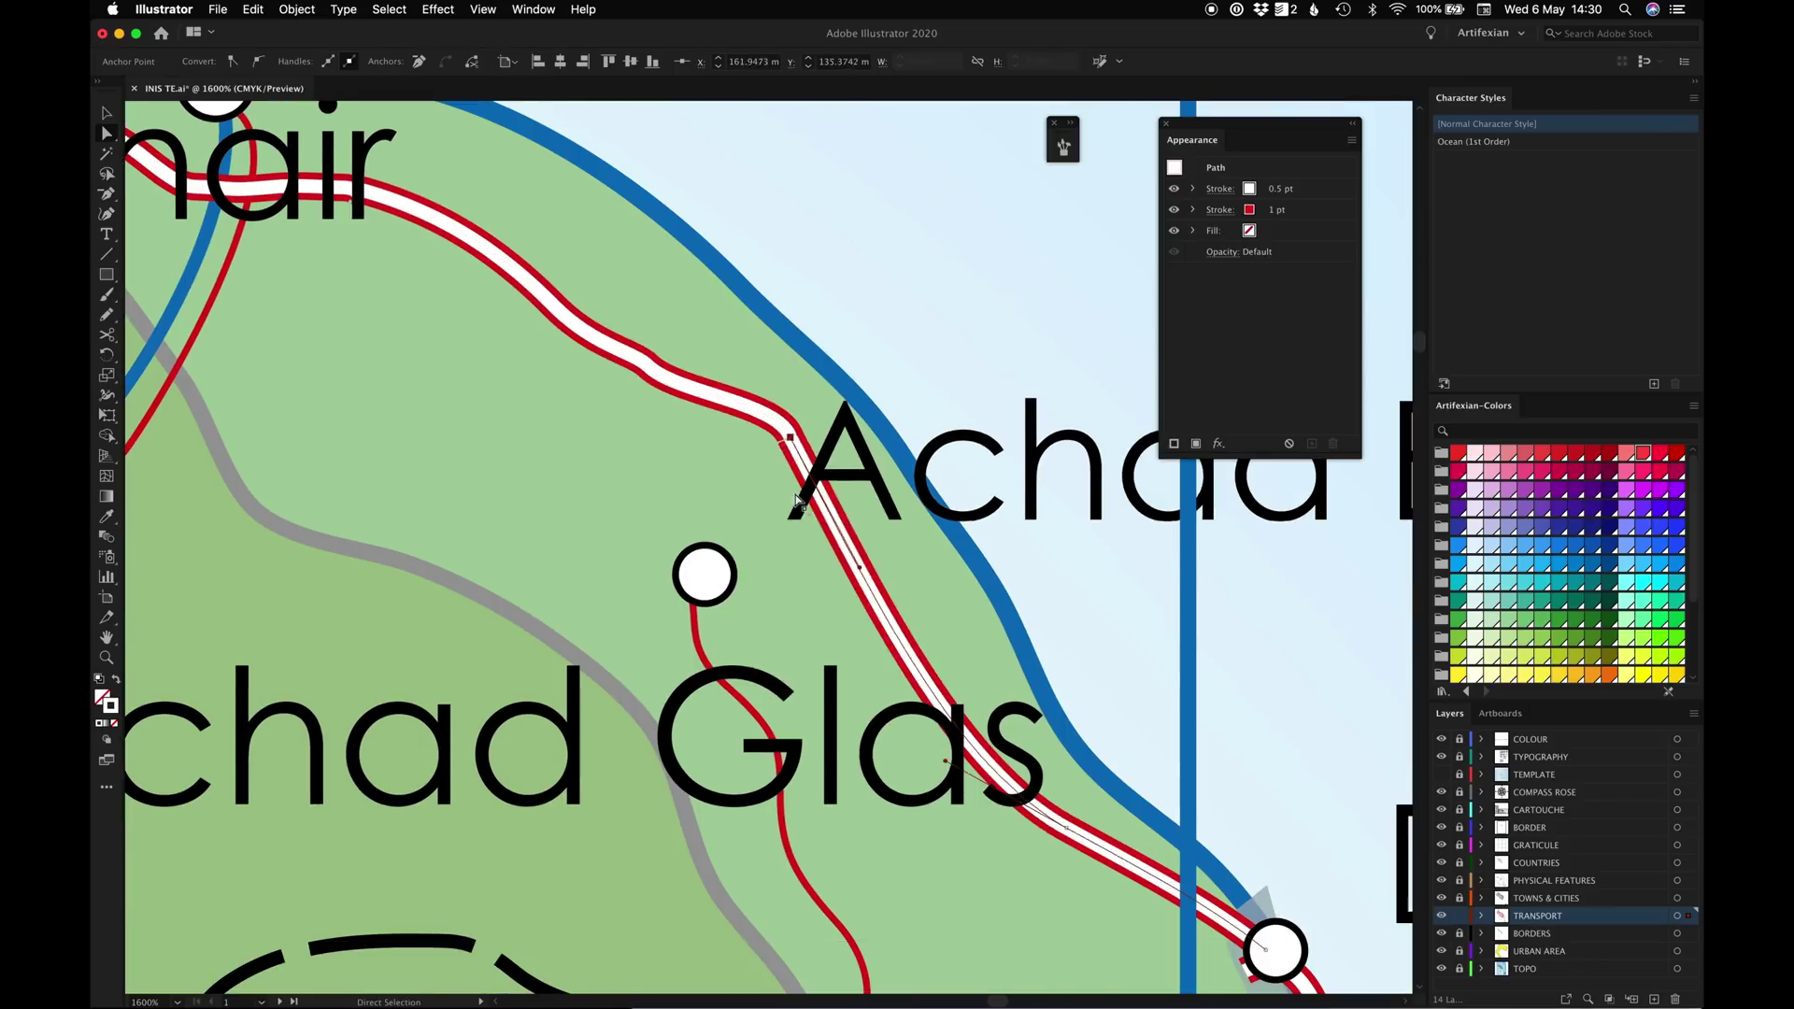
Draw a plain red link road from Achad Bec to the motorway and set its stroke weight to 0.25 pt
scroll(792, 437, "down", 2)
key("super+shift+a")
left_click(1351, 141)
left_click(1470, 259)
key("n")
left_click_drag(621, 487, 688, 381)
left_click(657, 441)
left_click(1278, 210)
type("0.25")
key("Return")
left_click(460, 460)
key("super+minus")
key("super+minus")
key("super+minus")
key("super+minus")
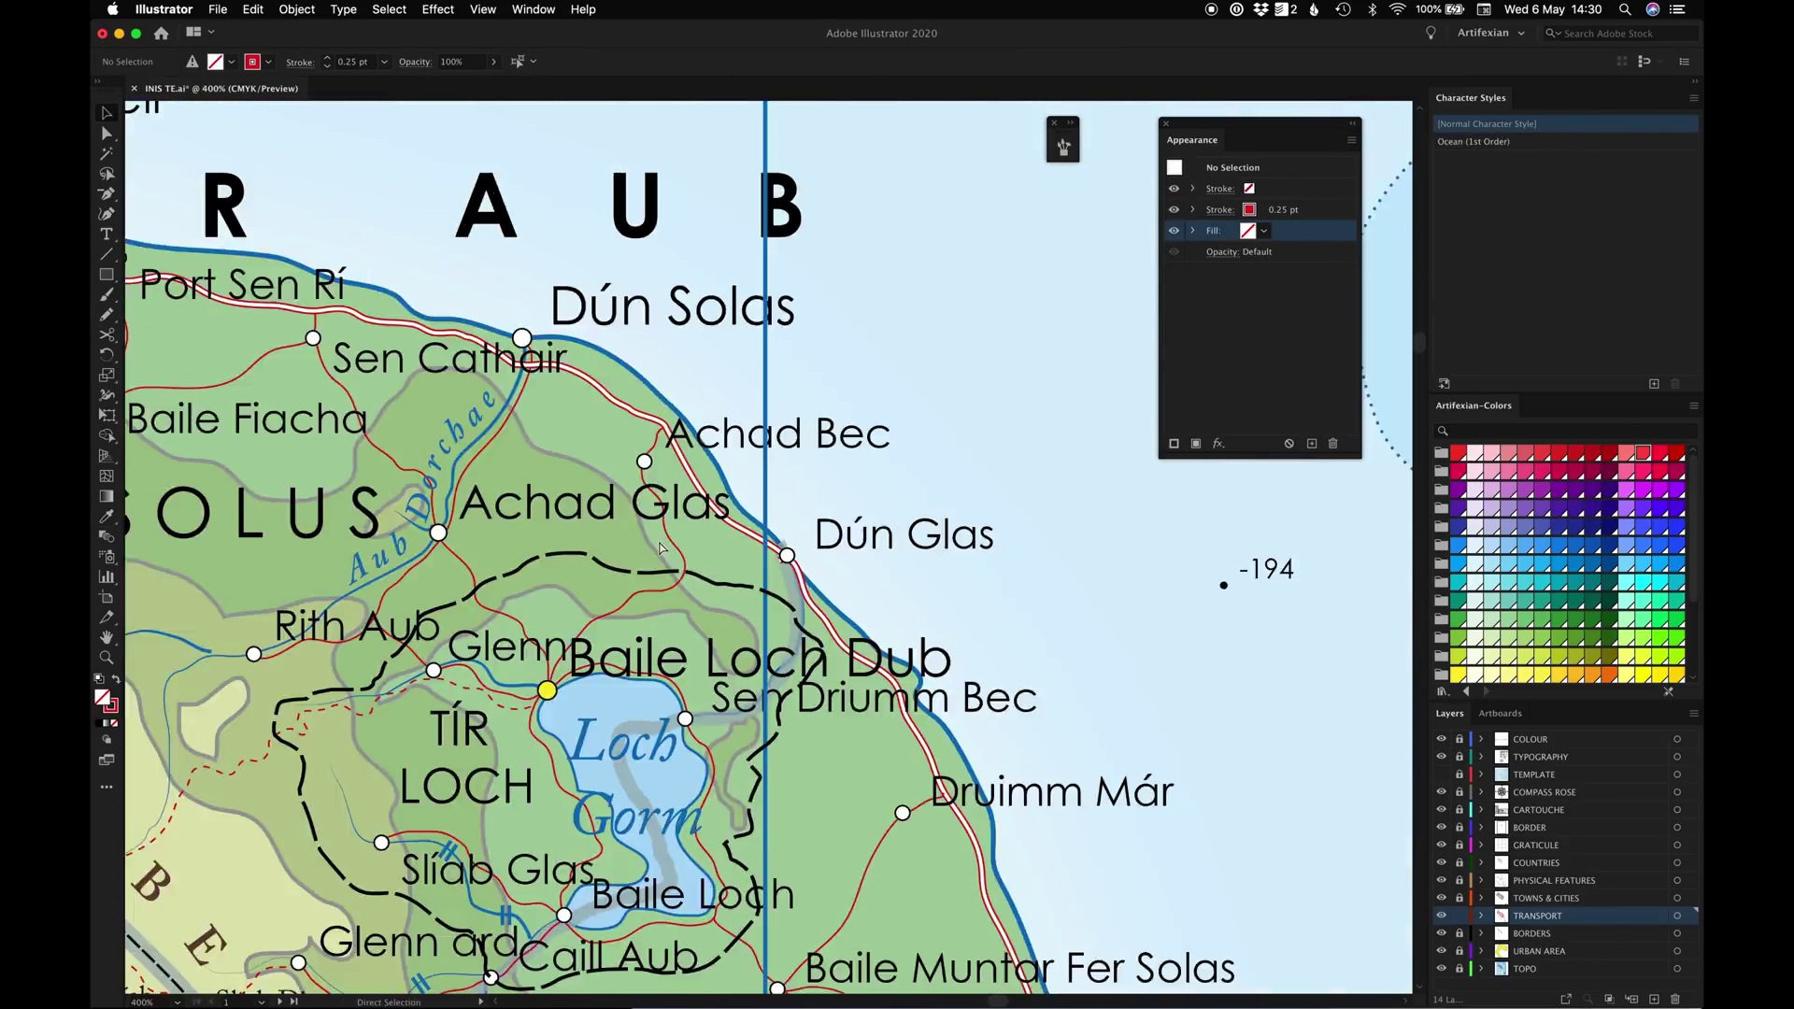
Delete the motorway piece touching Dún Glas and reconnect the motorway inland so it bypasses the town
key("super+plus")
key("super+plus")
key("super+plus")
key("super+plus")
key("super+plus")
left_click(865, 591)
key("Delete")
scroll(853, 645, "down", 1)
left_click_drag(801, 617, 854, 675)
key("a")
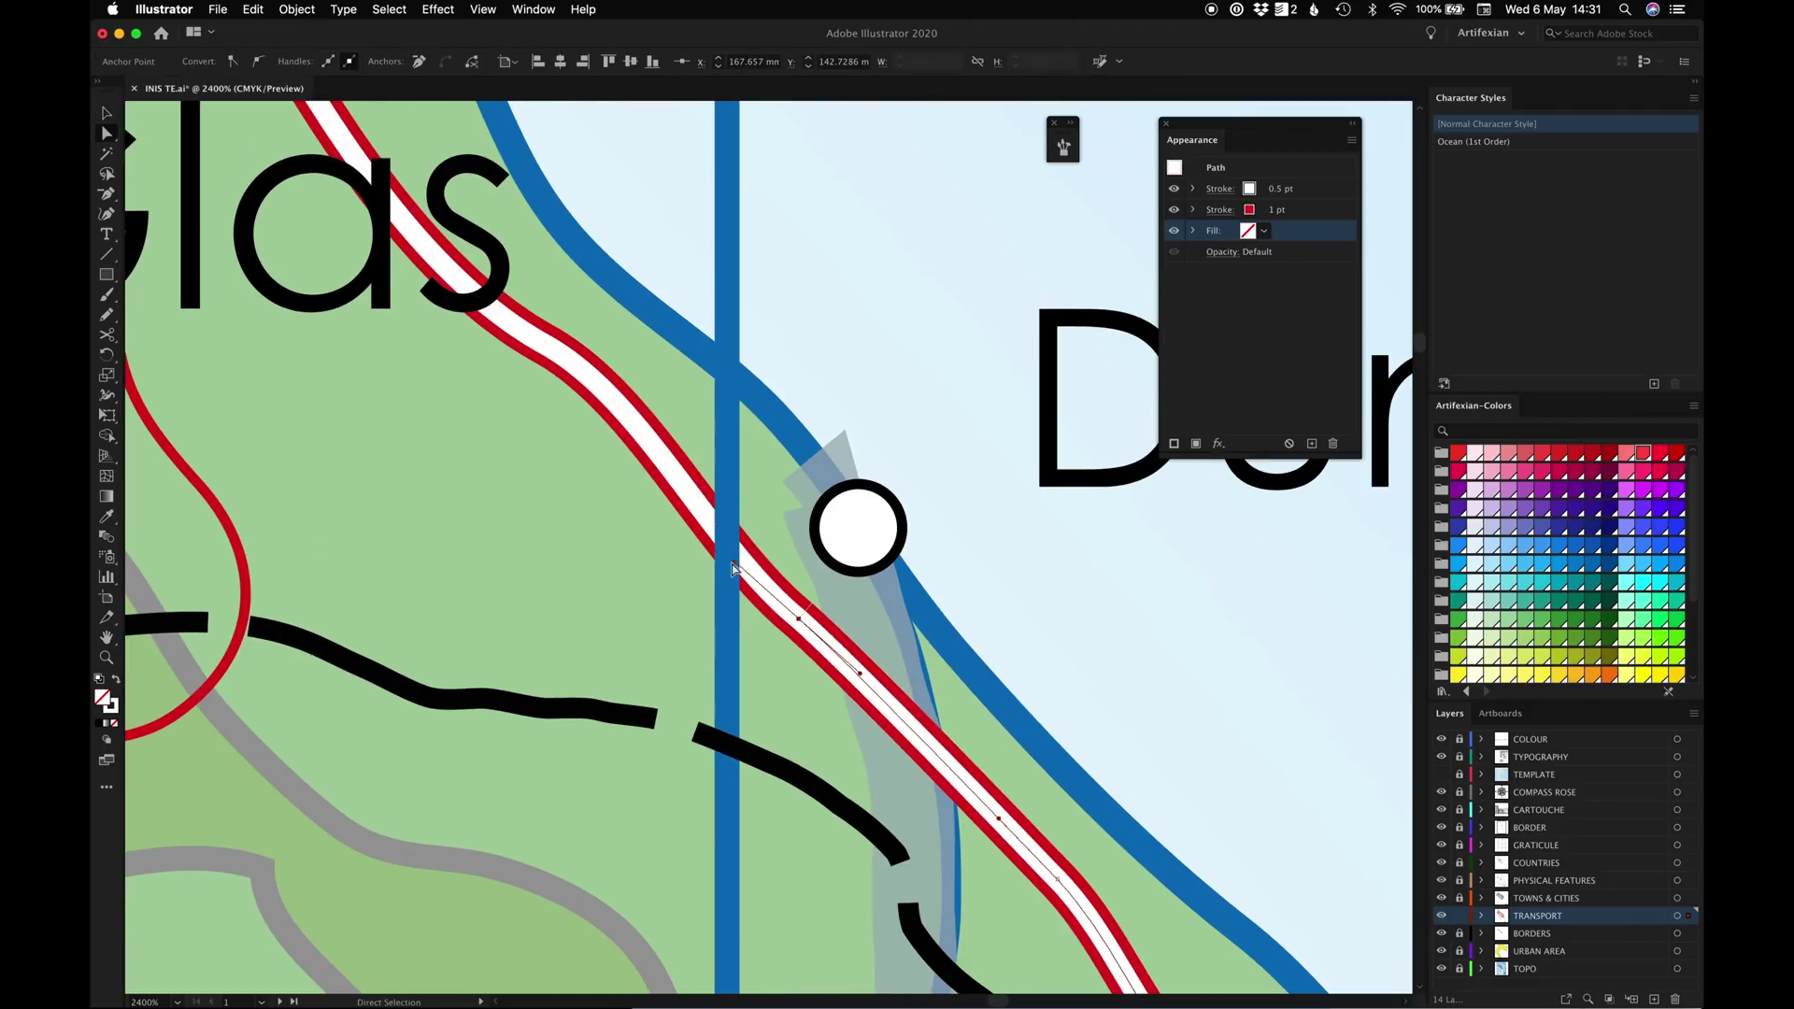
Draw a plain 0.25 pt red link road from the motorway to Dún Glas
key("super+shift+a")
key("super+minus")
key("super+minus")
left_click(1351, 140)
left_click(1470, 260)
key("i")
key("n")
left_click_drag(762, 526, 799, 519)
key("v")
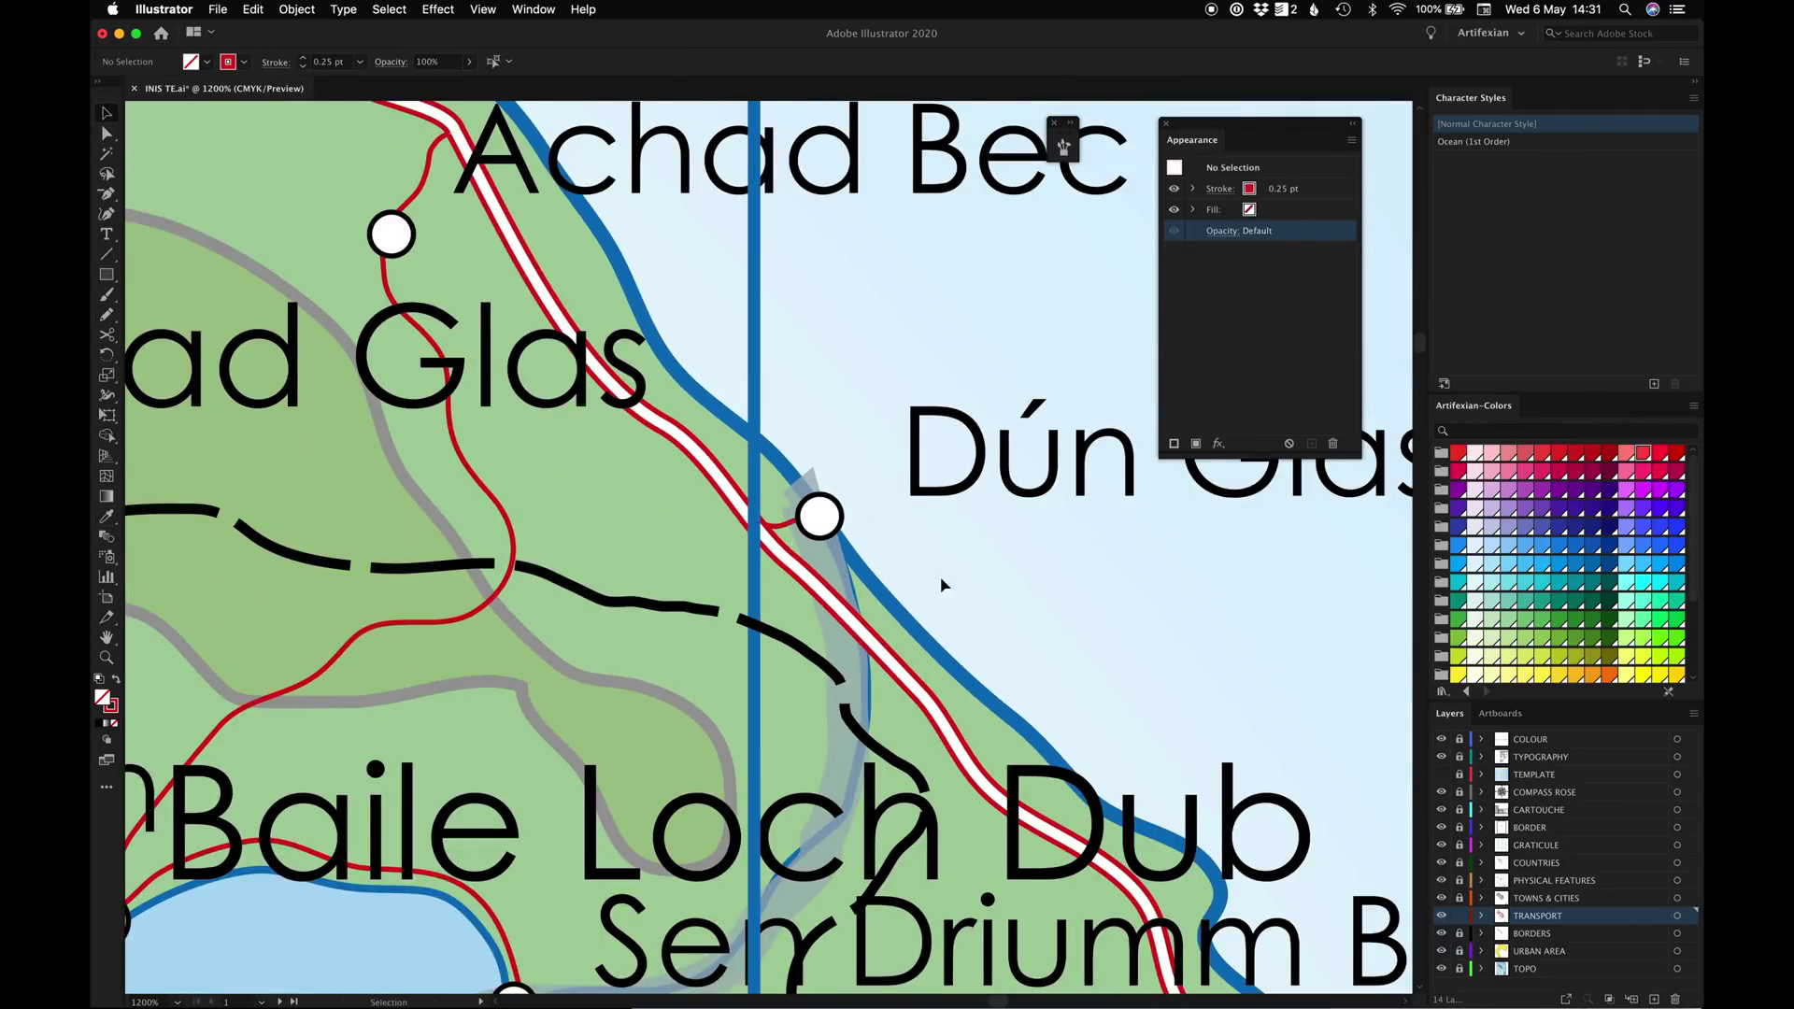
key("super+minus")
key("super+minus")
key("super+minus")
key("super+0")
Thicken the coastal roads around Cathair Rí and up the west coast toward Ros ard to 0.5 pt
key("z")
left_click_drag(538, 289, 895, 642)
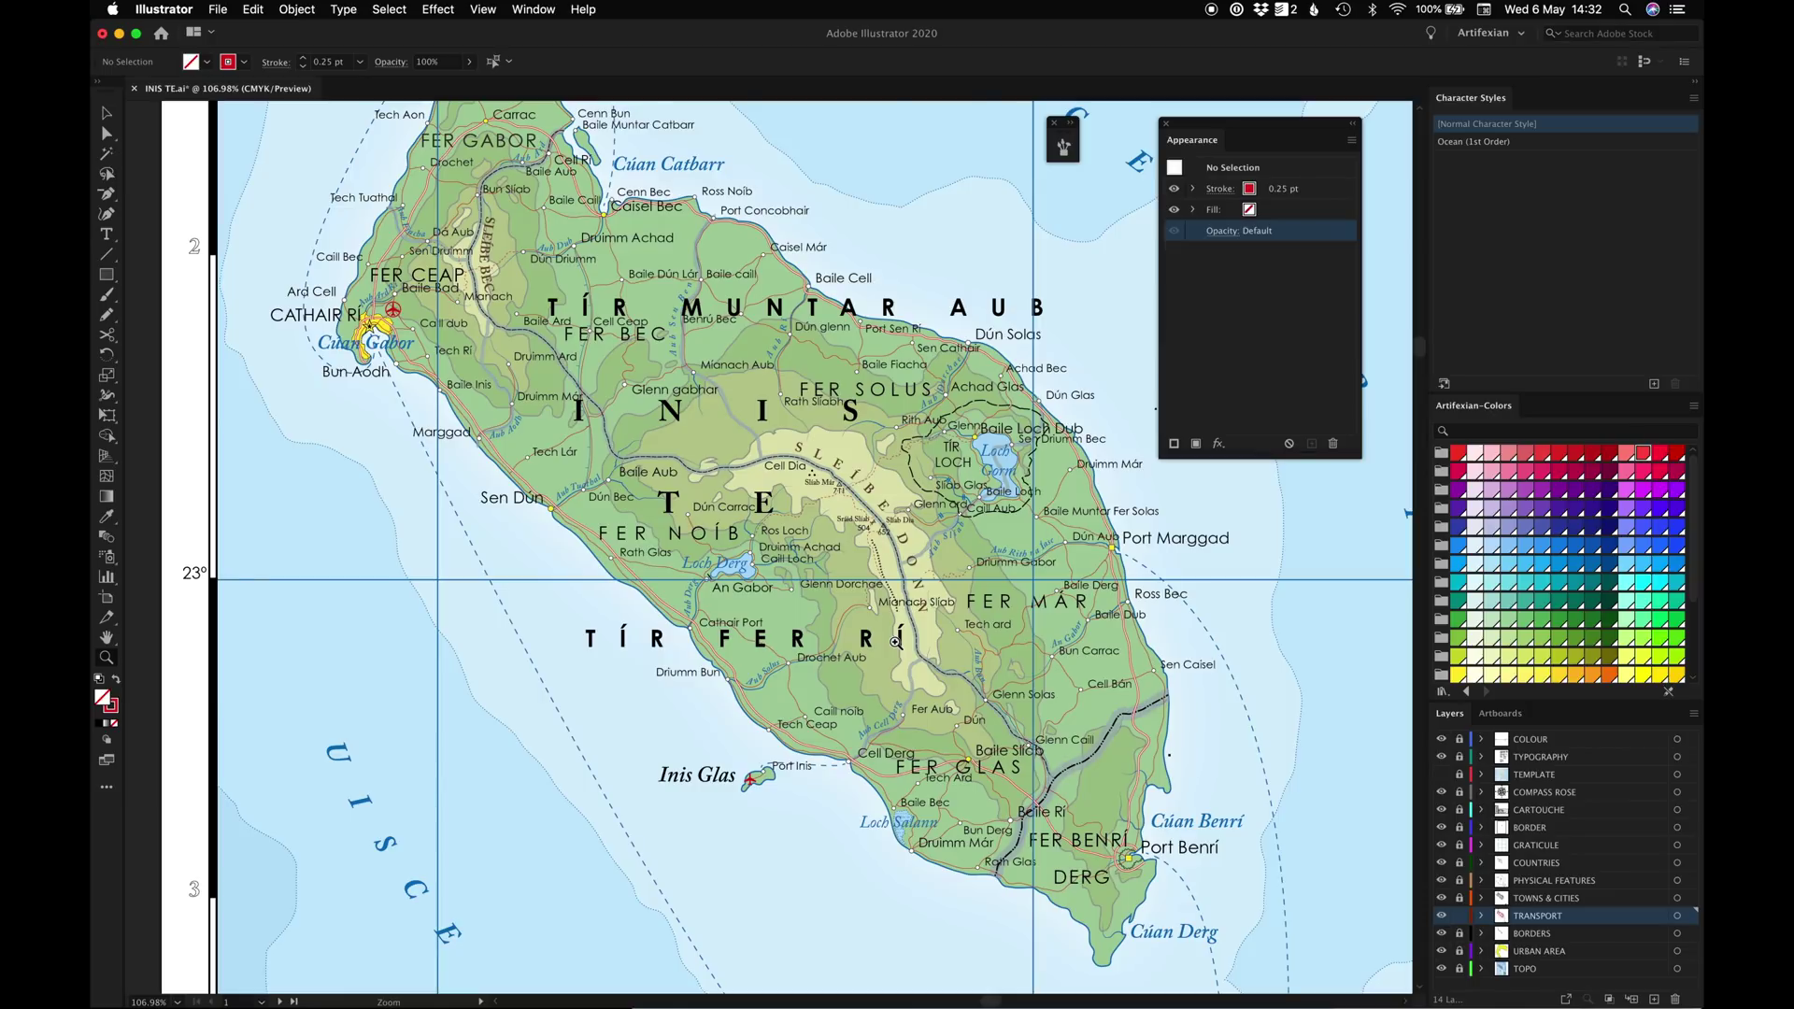
scroll(560, 540, "up", 3)
scroll(559, 540, "left", 2)
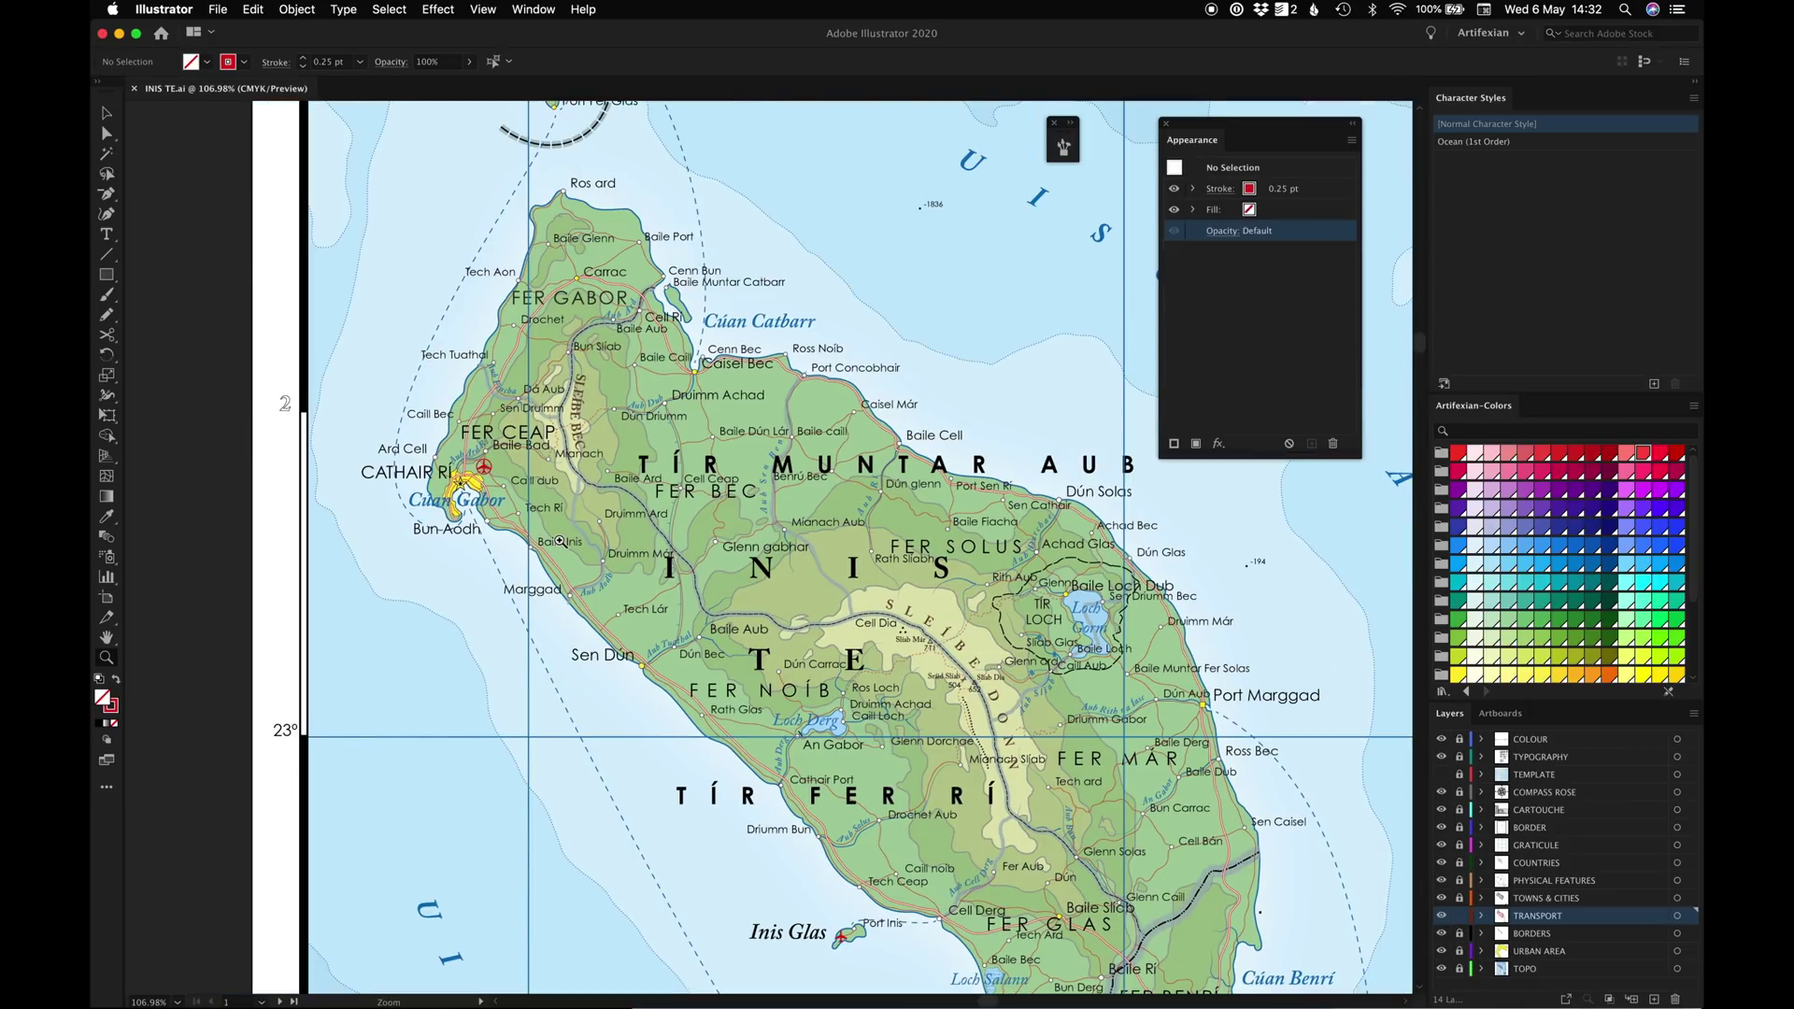
left_click_drag(491, 566, 765, 855)
key("v")
left_click(766, 449)
scroll(827, 413, "up", 1)
left_click(303, 58)
key("super+shift+a")
scroll(733, 487, "up", 3)
left_click(732, 485)
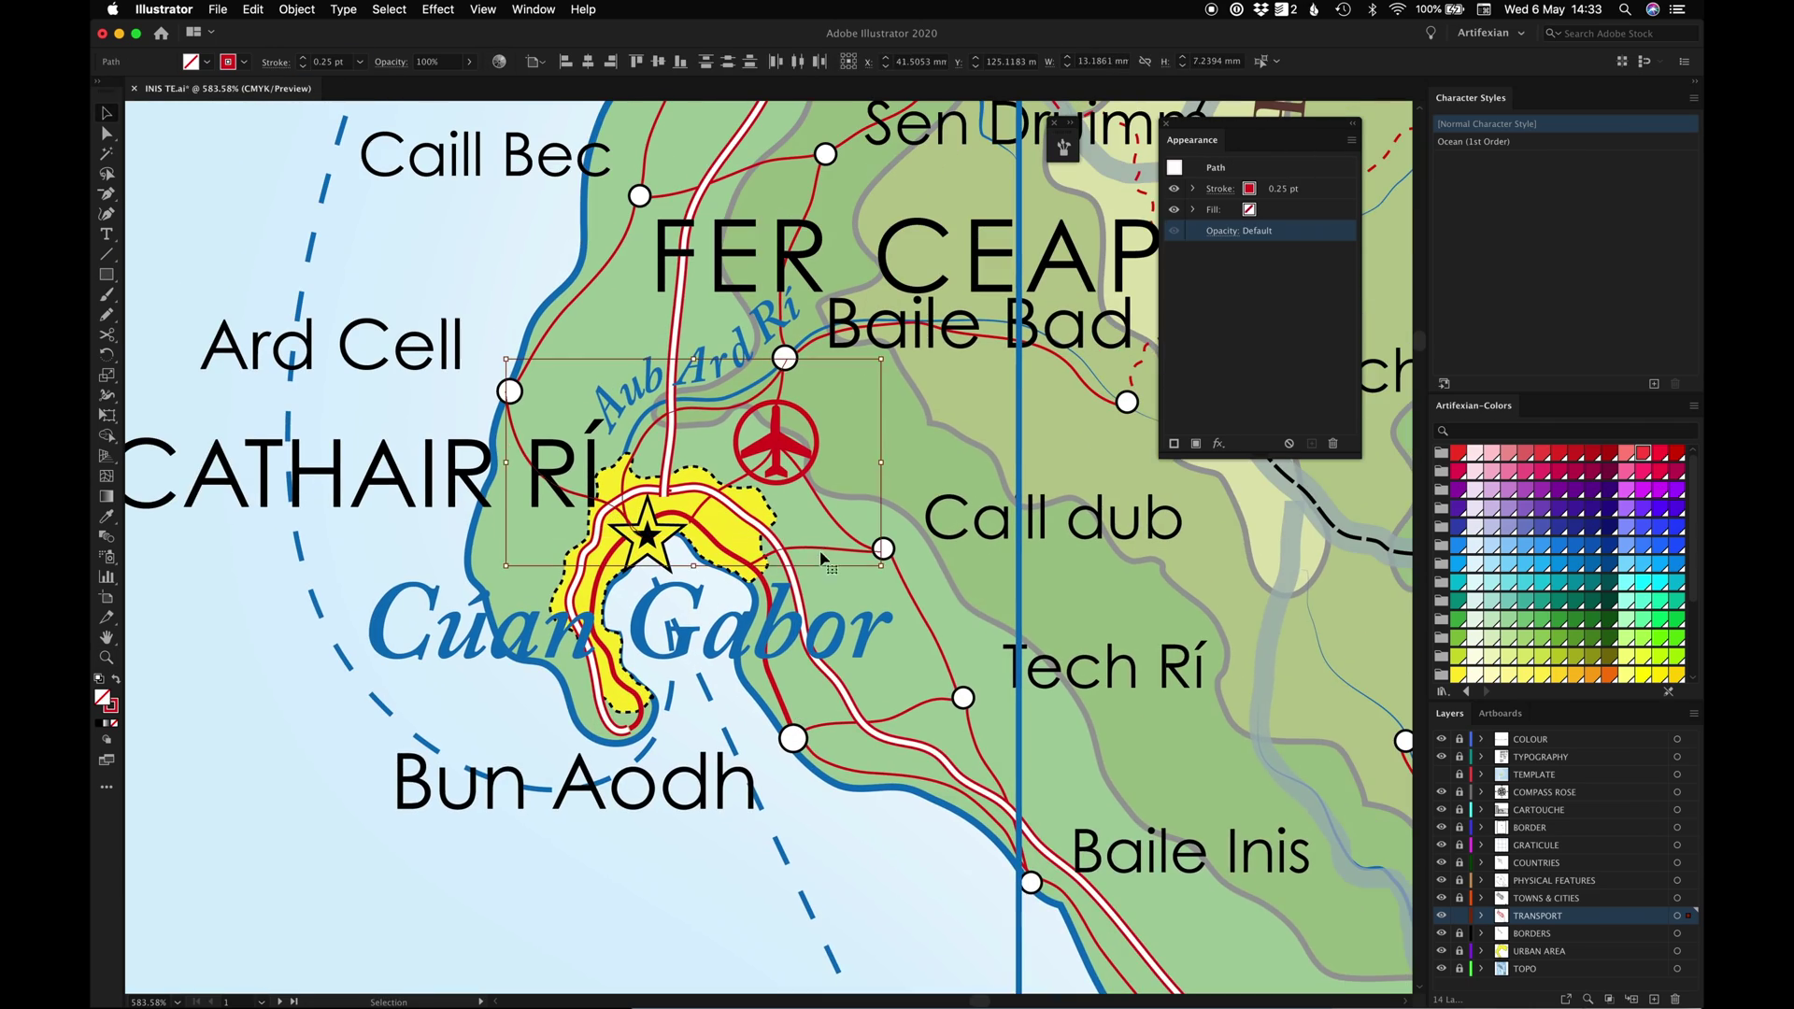
key("super+shift+a")
scroll(822, 559, "up", 10)
key("super+minus")
key("super+minus")
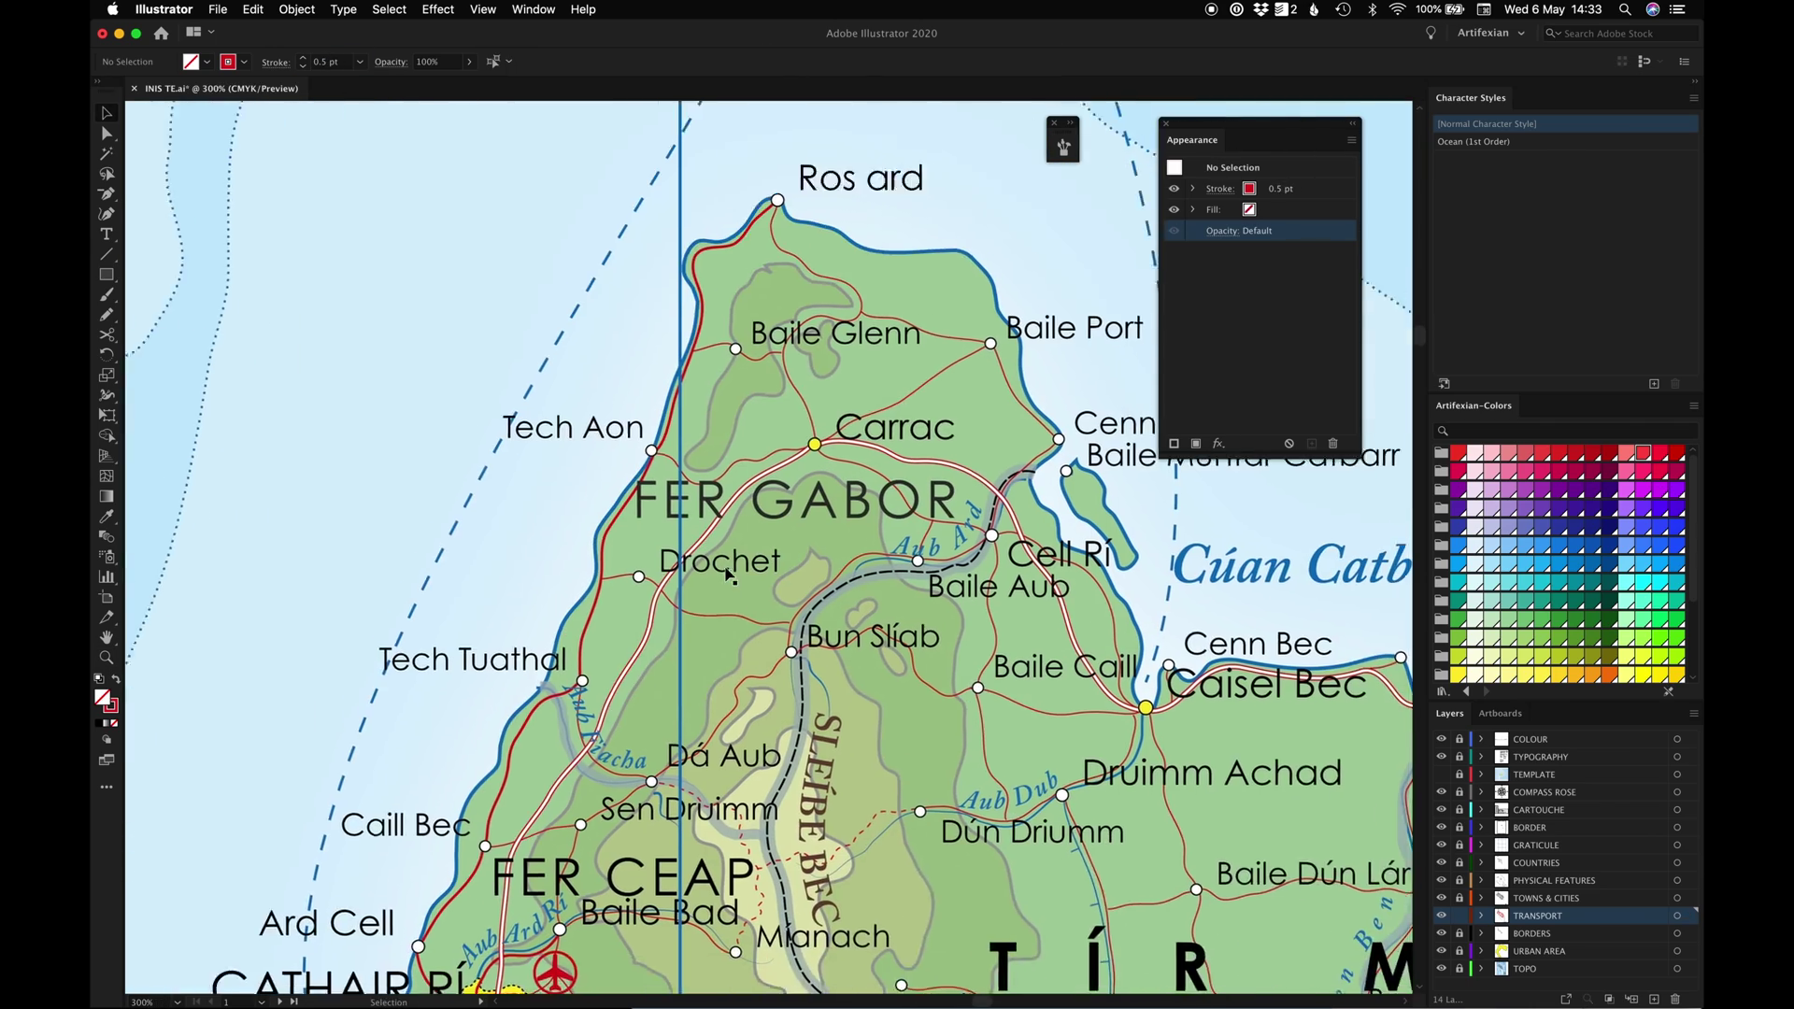
Raise the stroke weight of the road running south from Druimm Achad through Cell Ceap to 0.5 pt
scroll(728, 574, "down", 5)
scroll(728, 574, "right", 2)
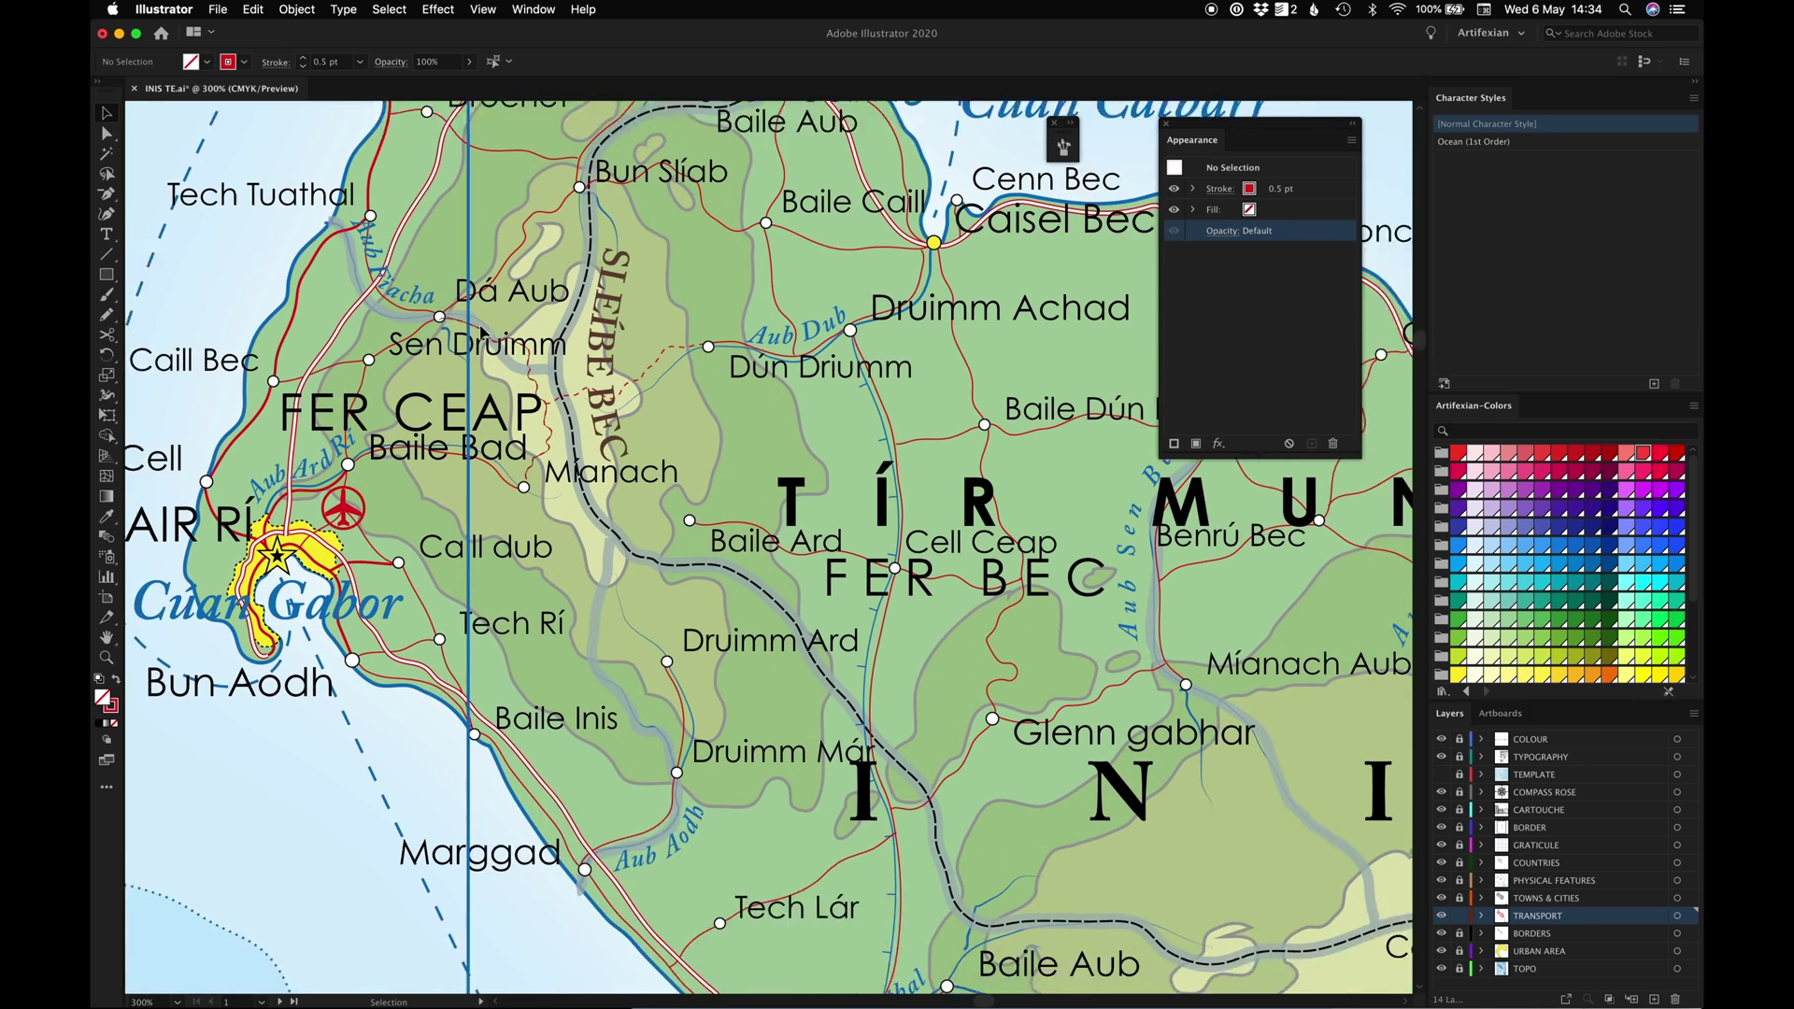
scroll(481, 332, "down", 2)
left_click(841, 318)
left_click(303, 58)
key("super+shift+a")
Delete the unwanted minor road pieces south of Cell Ceap and adjust the remaining path where it meets the main road
key("super+plus")
key("super+plus")
scroll(771, 547, "down", 6)
key("a")
left_click(1022, 474)
key("Delete")
left_click(894, 529)
key("Delete")
scroll(883, 523, "right", 2)
left_click_drag(791, 530, 923, 478)
left_click(332, 62)
key("v")
scroll(861, 299, "up", 10)
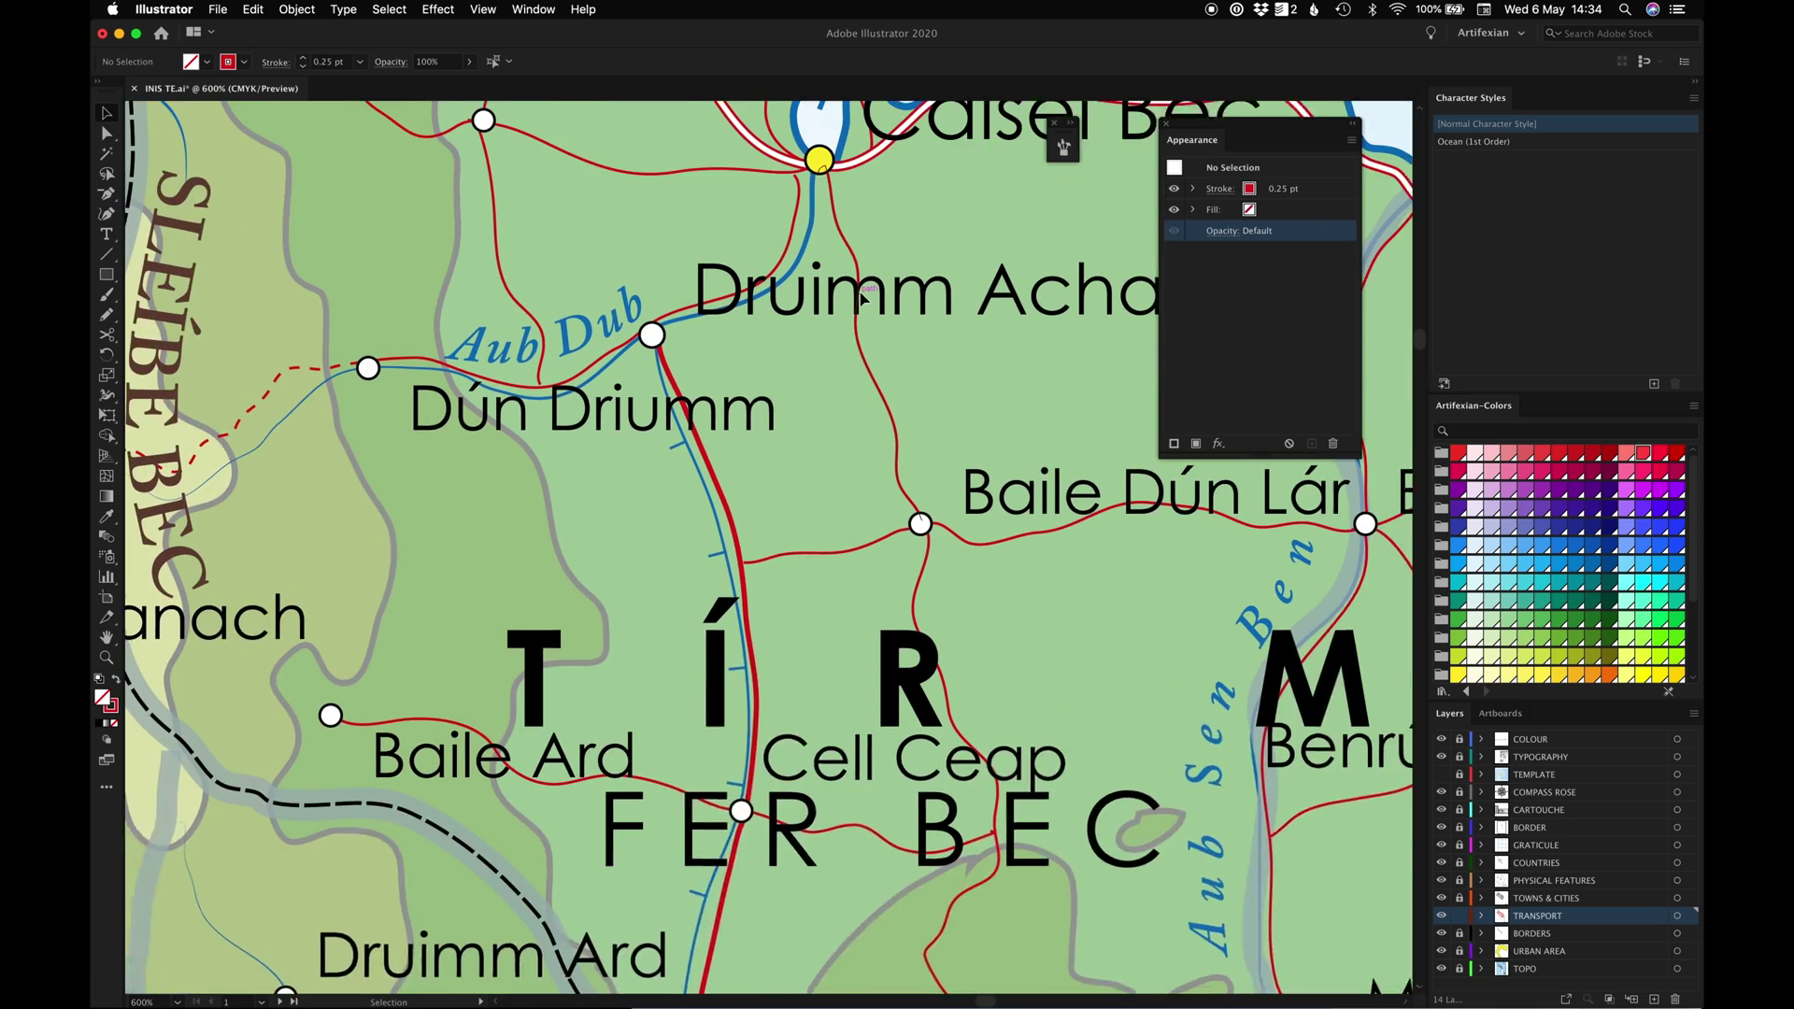
Delete the piece of road between Druimm Achad and Caisel Bec
scroll(859, 299, "up", 2)
left_click(799, 308)
key("a")
left_click(748, 376)
key("Delete")
left_click(653, 401)
key("z")
left_click_drag(532, 328, 734, 464)
key("v")
key("super+minus")
key("super+minus")
key("super+minus")
key("super+minus")
key("super+minus")
left_click(879, 520)
key("super+shift+a")
key("super+minus")
key("super+minus")
key("super+minus")
key("super+minus")
key("super+minus")
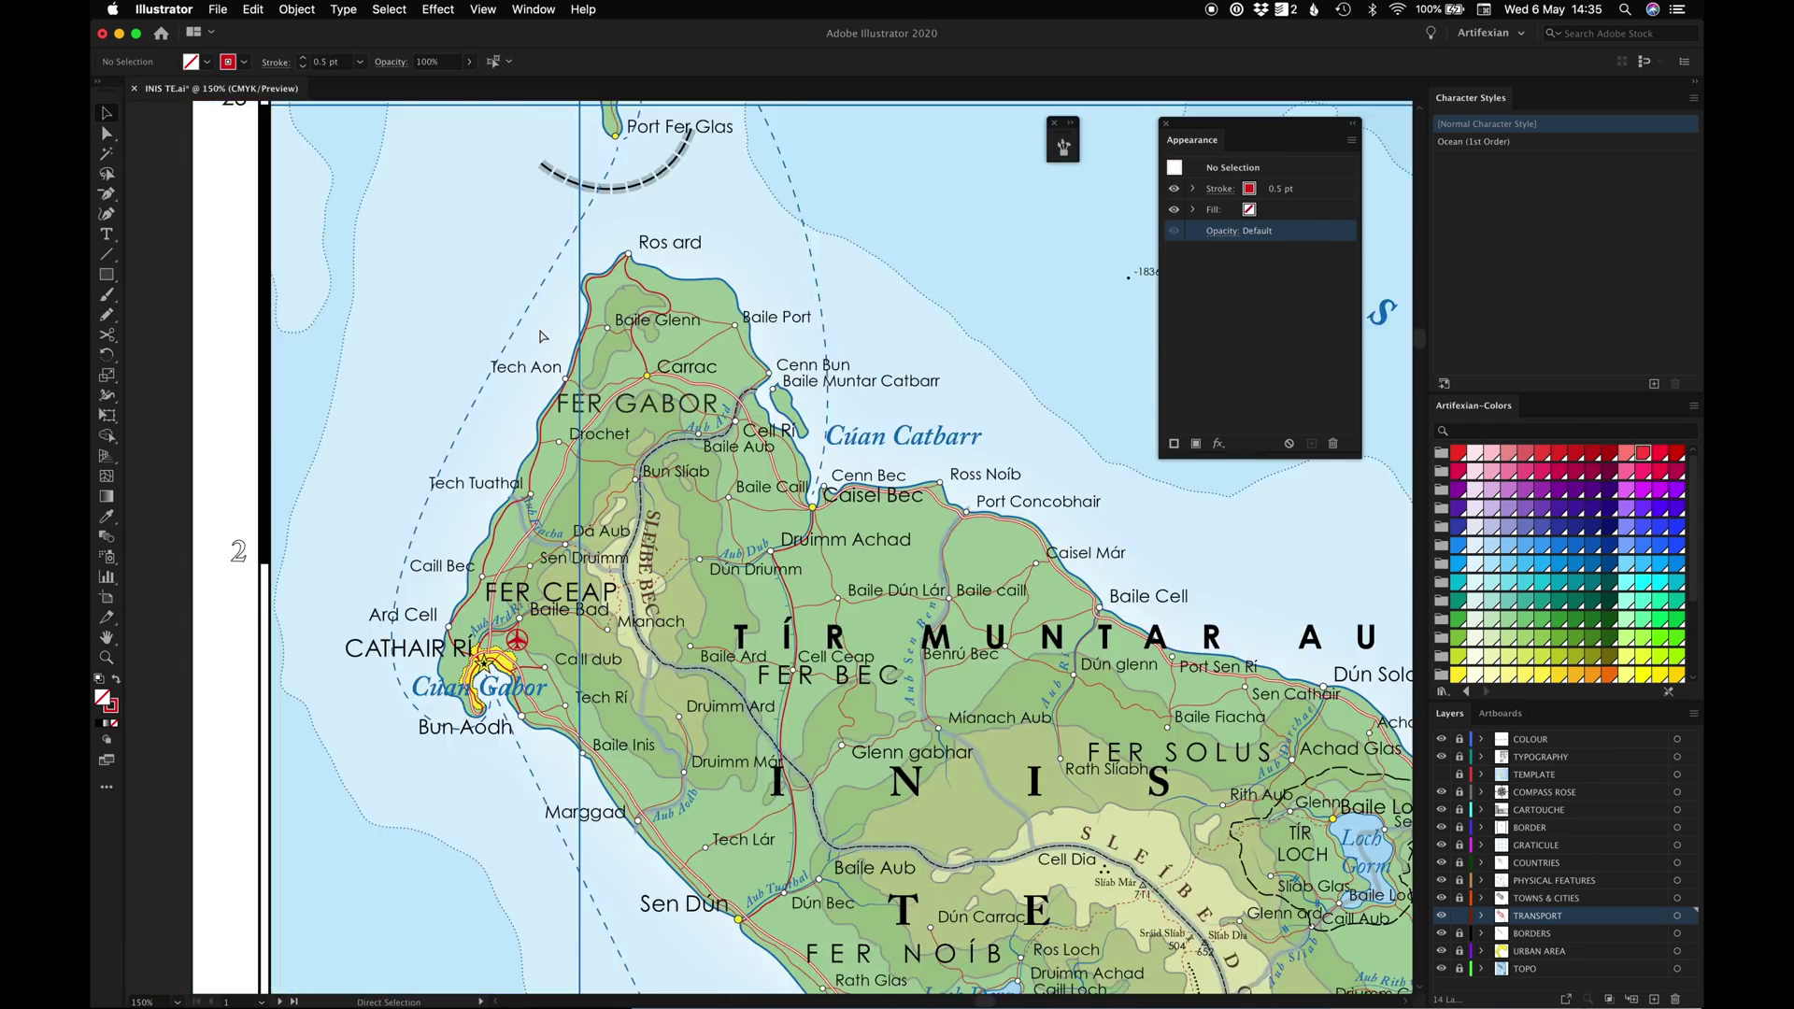
Route the main road south of Caisel Bec past Druimm Achad and snap the Baile Dún Lár minor road's end onto it
key("super+plus")
key("super+plus")
key("super+plus")
key("a")
left_click(852, 493)
left_click(883, 445)
key("super+plus")
key("super+plus")
key("super+plus")
key("super+plus")
key("super+minus")
key("super+minus")
left_click_drag(605, 712, 788, 712)
scroll(788, 712, "down", 3)
left_click_drag(630, 654, 687, 645)
left_click(659, 737)
scroll(673, 710, "down", 1)
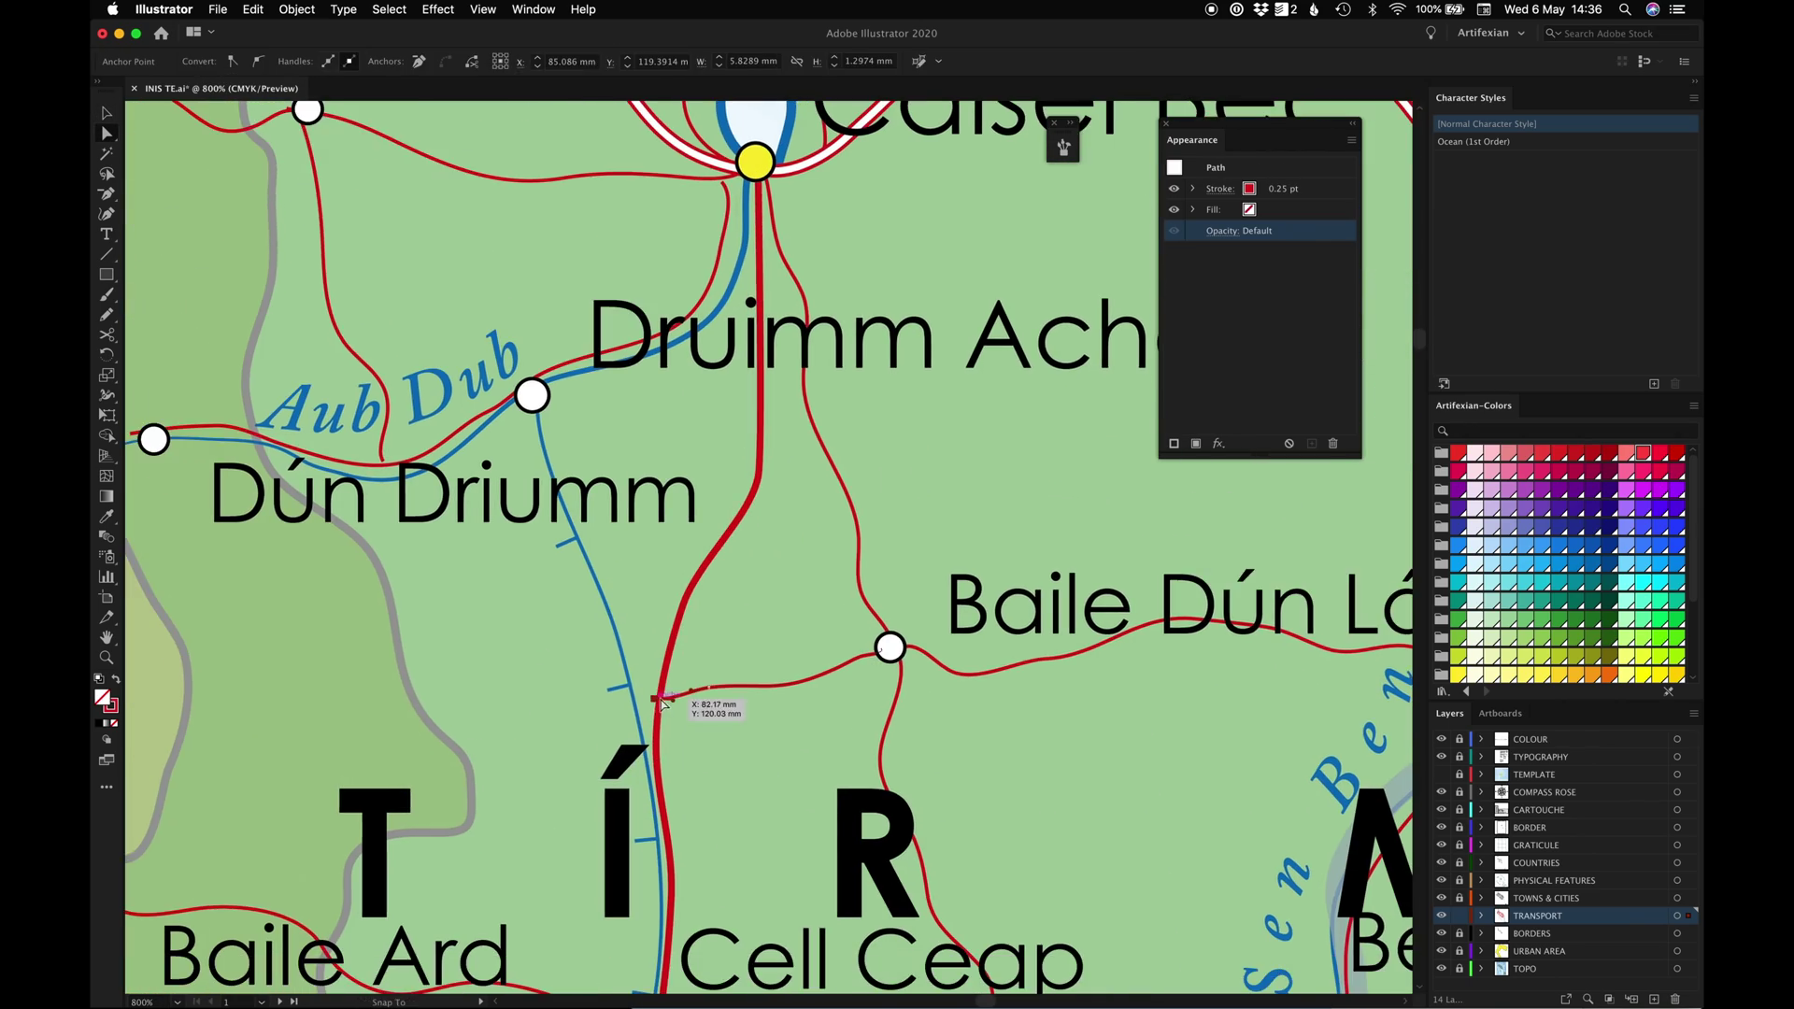
Examine the road network across the northern half of the island for further roads needing changes
key("super+minus")
key("super+minus")
key("super+minus")
key("super+minus")
key("super+minus")
key("super+shift+a")
scroll(966, 364, "down", 5)
scroll(966, 365, "right", 4)
scroll(966, 366, "up", 5)
scroll(966, 365, "left", 4)
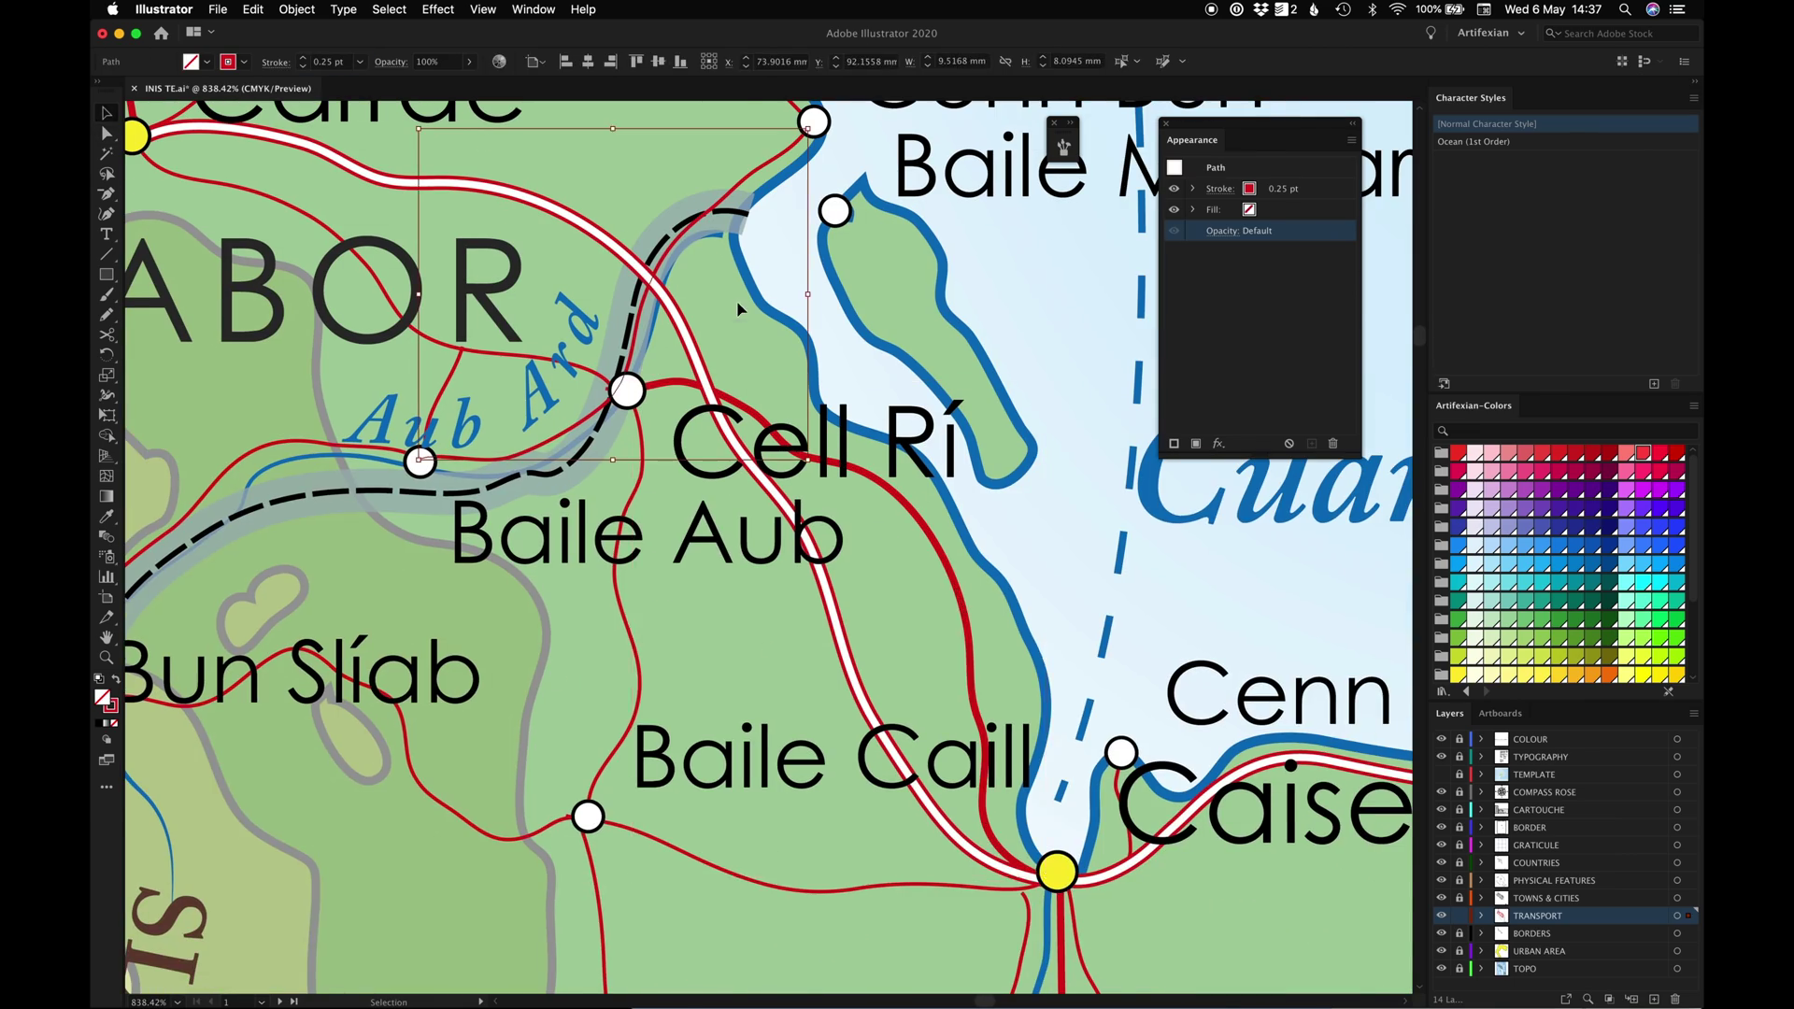
Delete the minor road between Baile Aub and Cenn Bun and redraw it freehand between the two towns
key("Delete")
key("n")
scroll(736, 304, "up", 3)
mouse_move(452, 589)
left_mouse_down()
mouse_move(640, 525)
mouse_move(843, 252)
left_mouse_up()
key("v")
key("i")
key("v")
scroll(718, 272, "up", 4)
left_click(718, 272)
scroll(787, 508, "up", 4)
key("super+1")
scroll(971, 613, "down", 6)
scroll(972, 613, "right", 5)
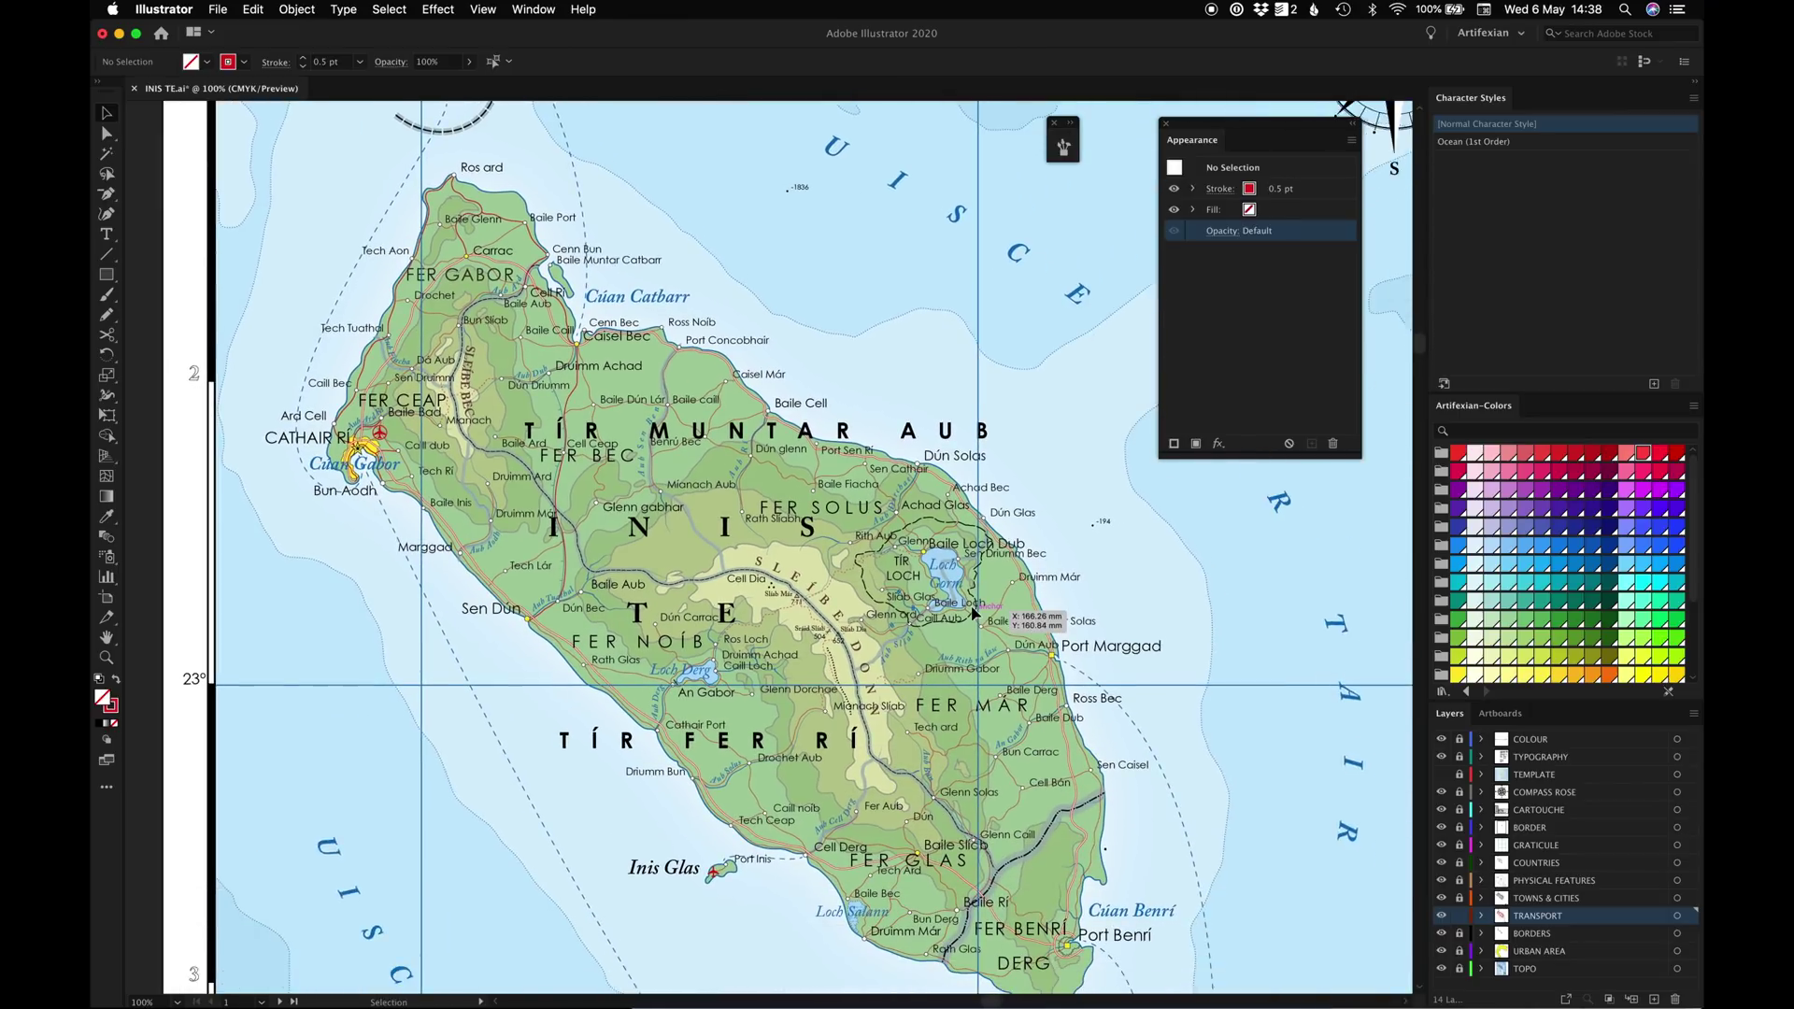
Select the coastal road sections from Sen Dún southeast to Cell Derg and give them the thicker main road style
key("super+space")
left_click_drag(313, 446, 604, 688)
left_click(897, 629)
left_click(910, 769)
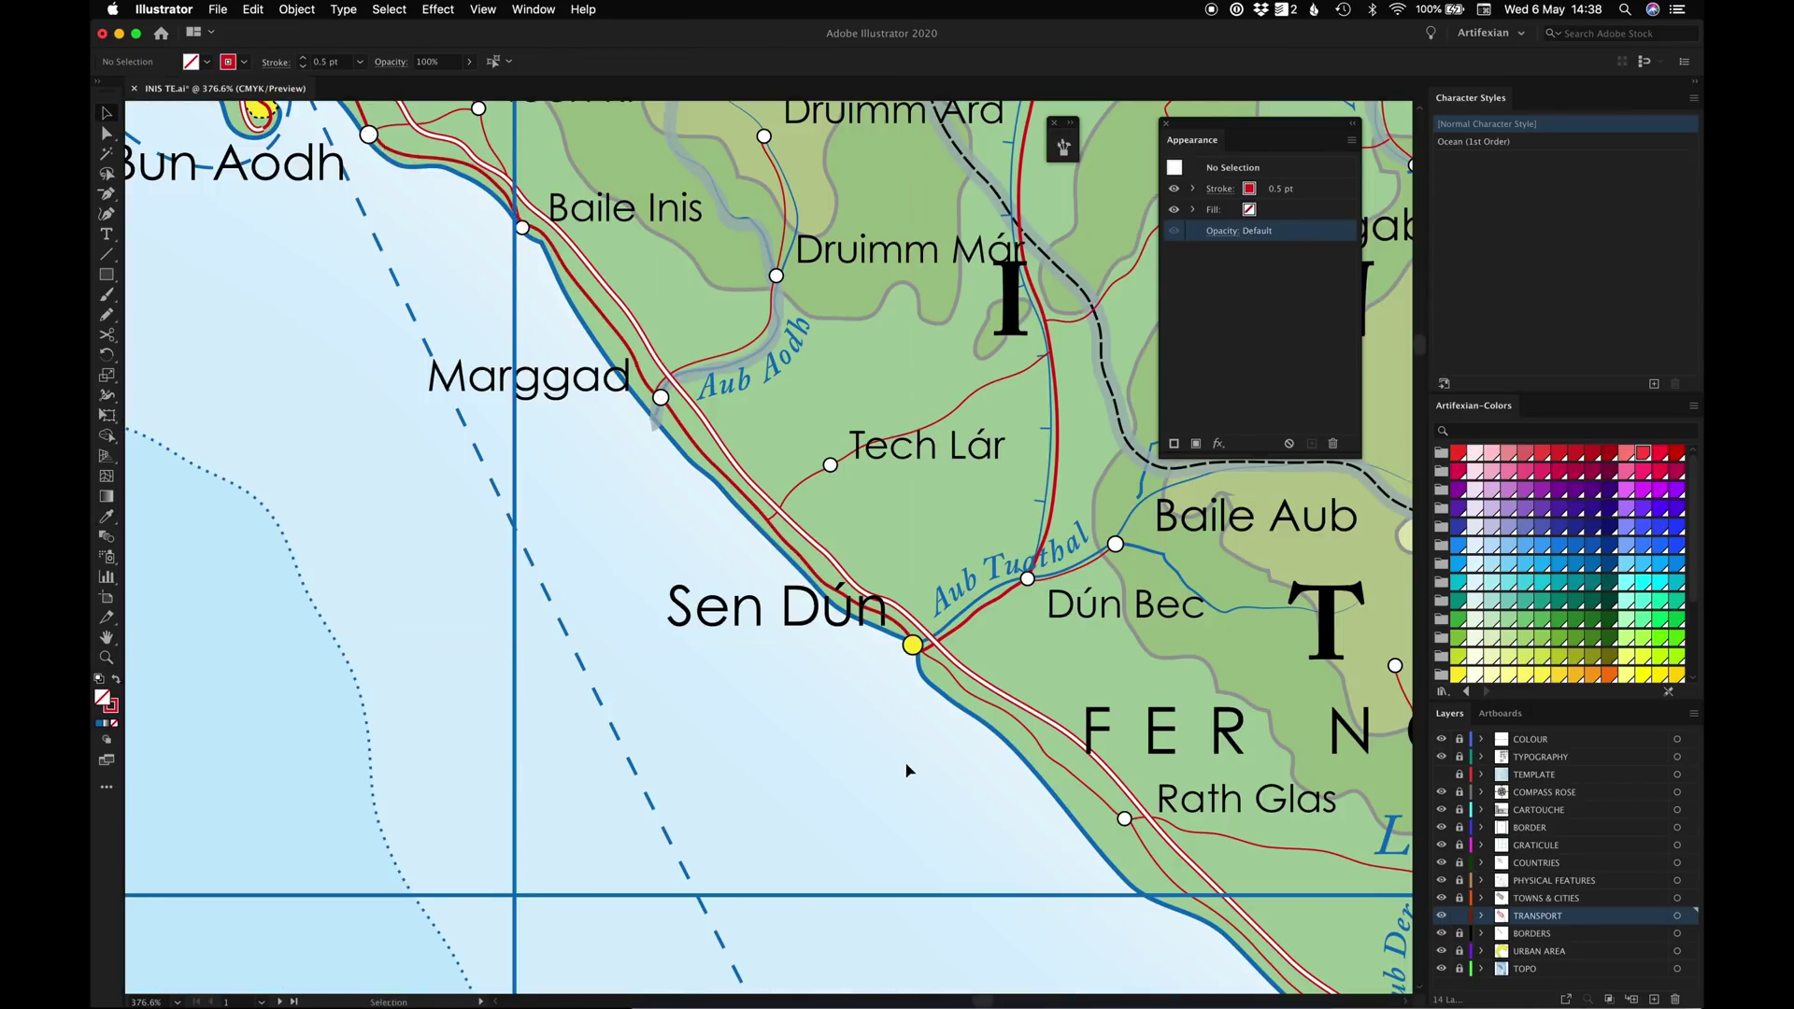
key("super+1")
scroll(906, 770, "right", 3)
left_click_drag(934, 794, 1018, 794)
double_click(346, 195)
key("Escape")
left_click(528, 381, "shift")
left_click(665, 513, "shift")
left_click(729, 606, "shift")
left_click(925, 750, "shift")
key("i")
Select the minor road running from Cell Derg through Baile Bec and match it to the main road style
left_click(1025, 777, "super")
scroll(1025, 776, "right", 5)
left_click(823, 733, "super")
left_click(900, 762, "shift+super")
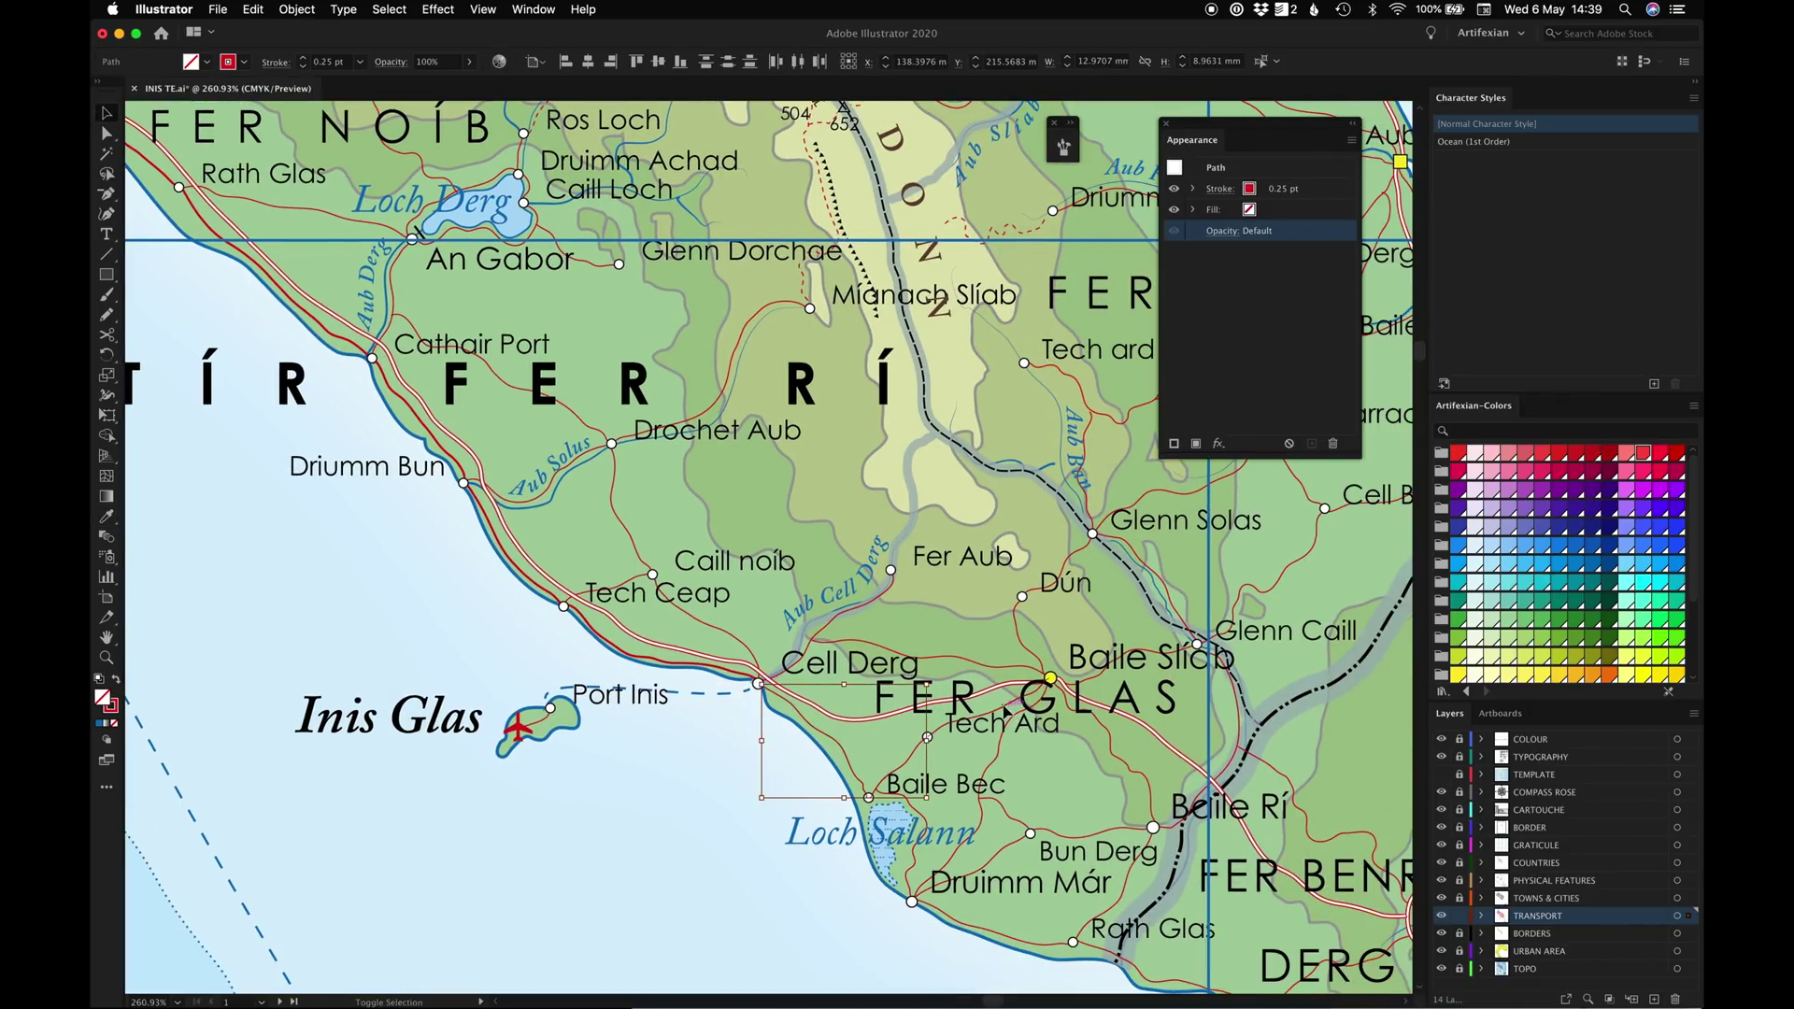
left_click(729, 674)
Select further minor road sections leading up through Bun Carrac and Baile Dub and match them to the main road style
left_click(794, 762, "super")
scroll(794, 761, "right", 7)
left_click(663, 685)
left_click(944, 422, "shift")
left_click(1003, 327, "shift")
key("i")
left_click(638, 748)
Delete the road section between Baile Dub and Ross Bec and redraw it freehand as a minor road alongside the river
key("a")
scroll(1096, 325, "up", 8)
left_click(907, 479)
key("Delete")
key("n")
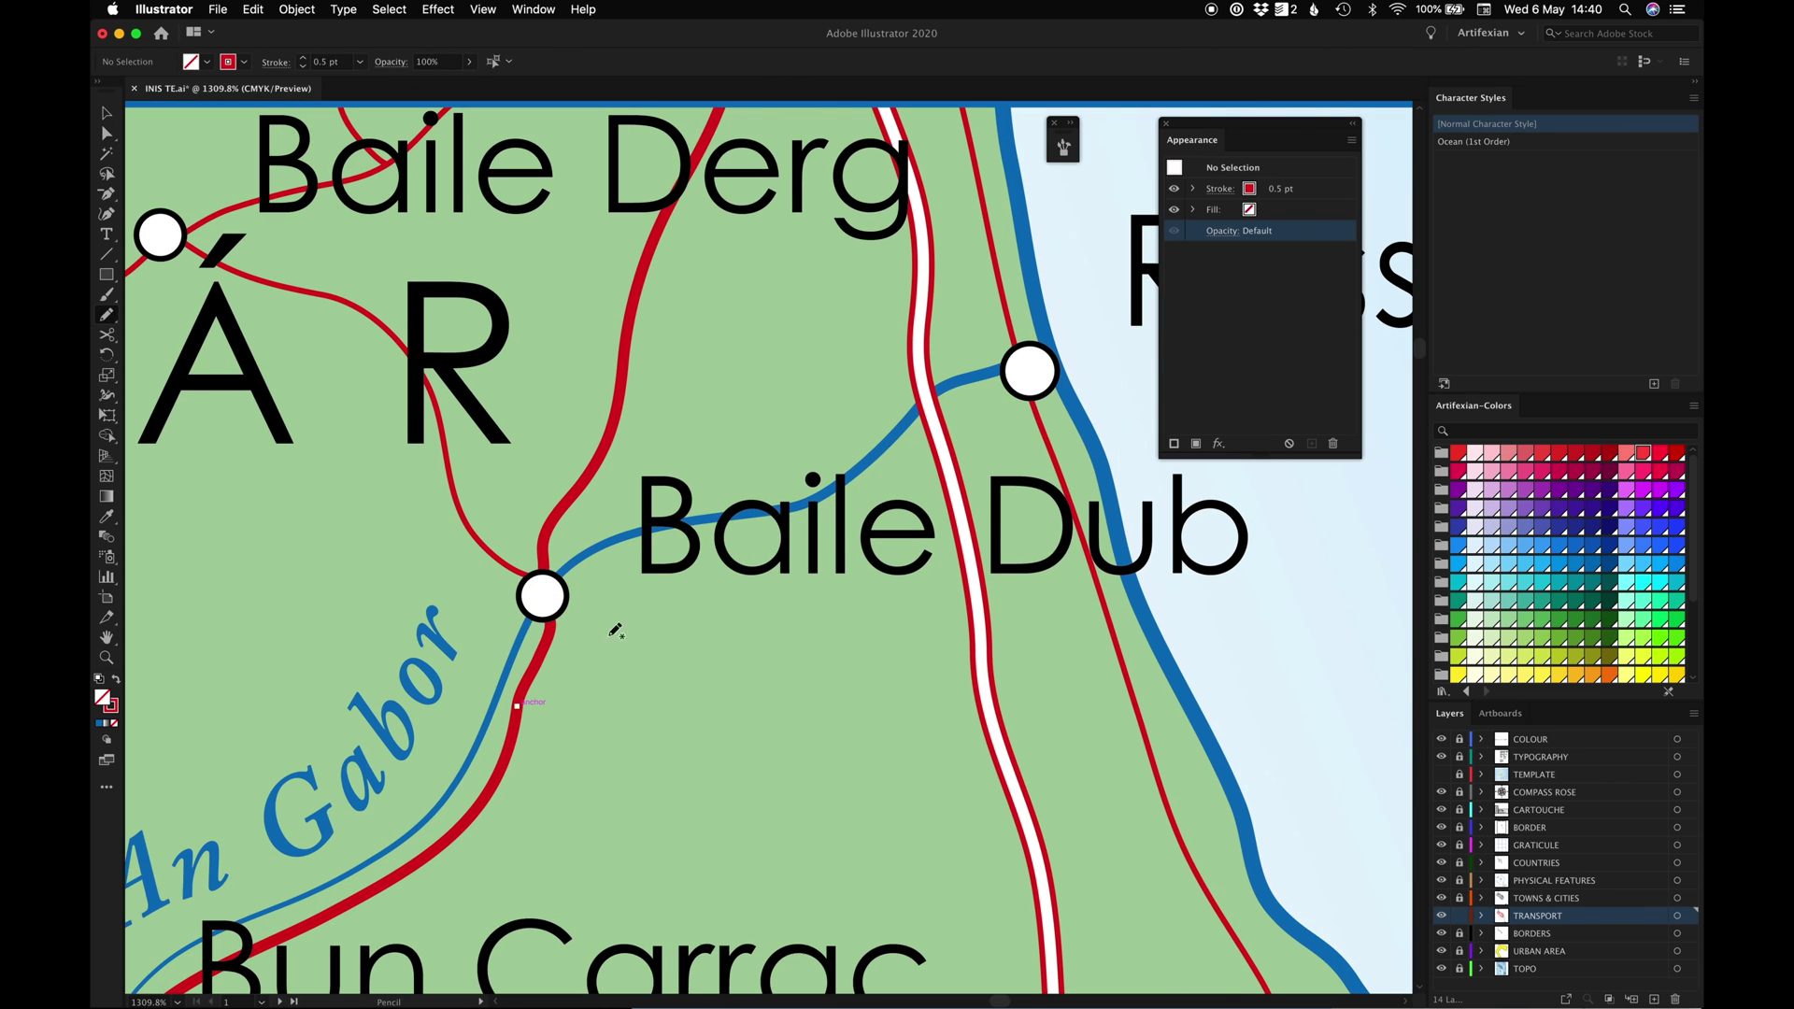
key("v")
left_click(888, 472)
key("i")
left_click(1053, 458)
left_click(954, 436)
scroll(953, 437, "down", 2)
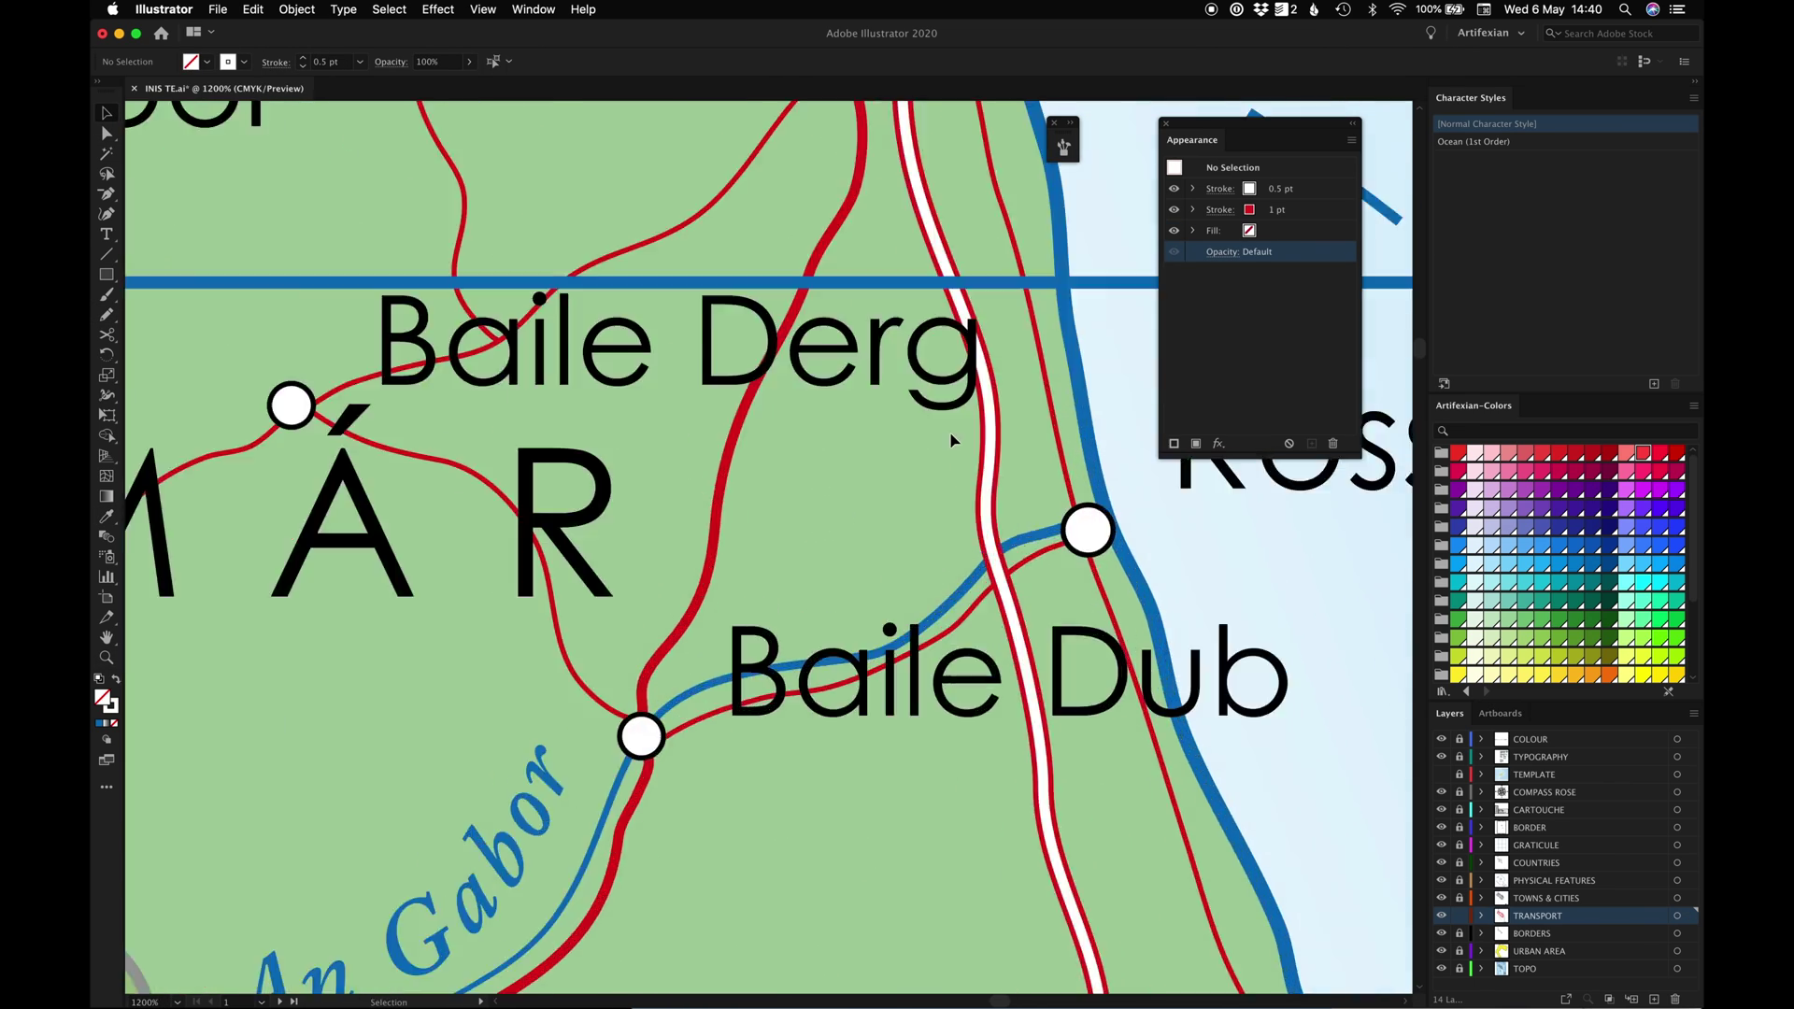
Adjust the main road south of Port Marggad and upgrade the roads to Baile Muntar Fer Solas and around Loch Gorm to main roads
scroll(953, 436, "up", 5)
left_click(759, 289)
left_click_drag(759, 289, 741, 554)
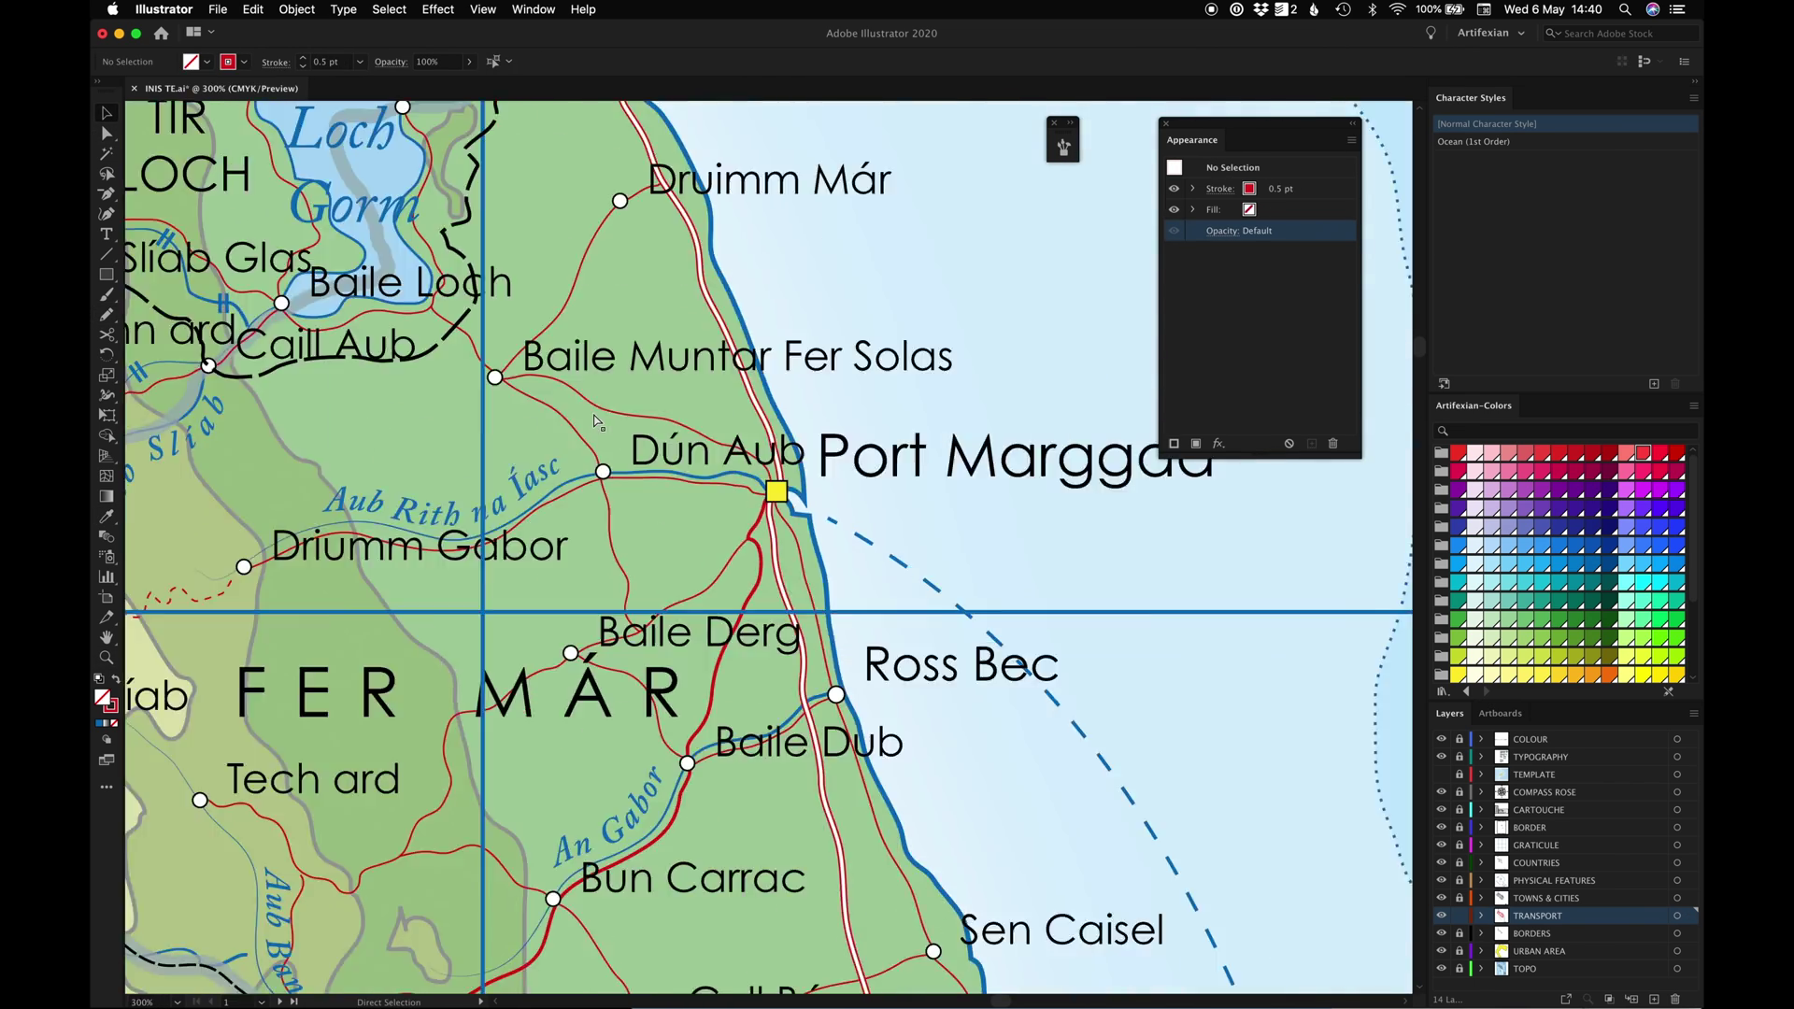
scroll(595, 468, "up", 4)
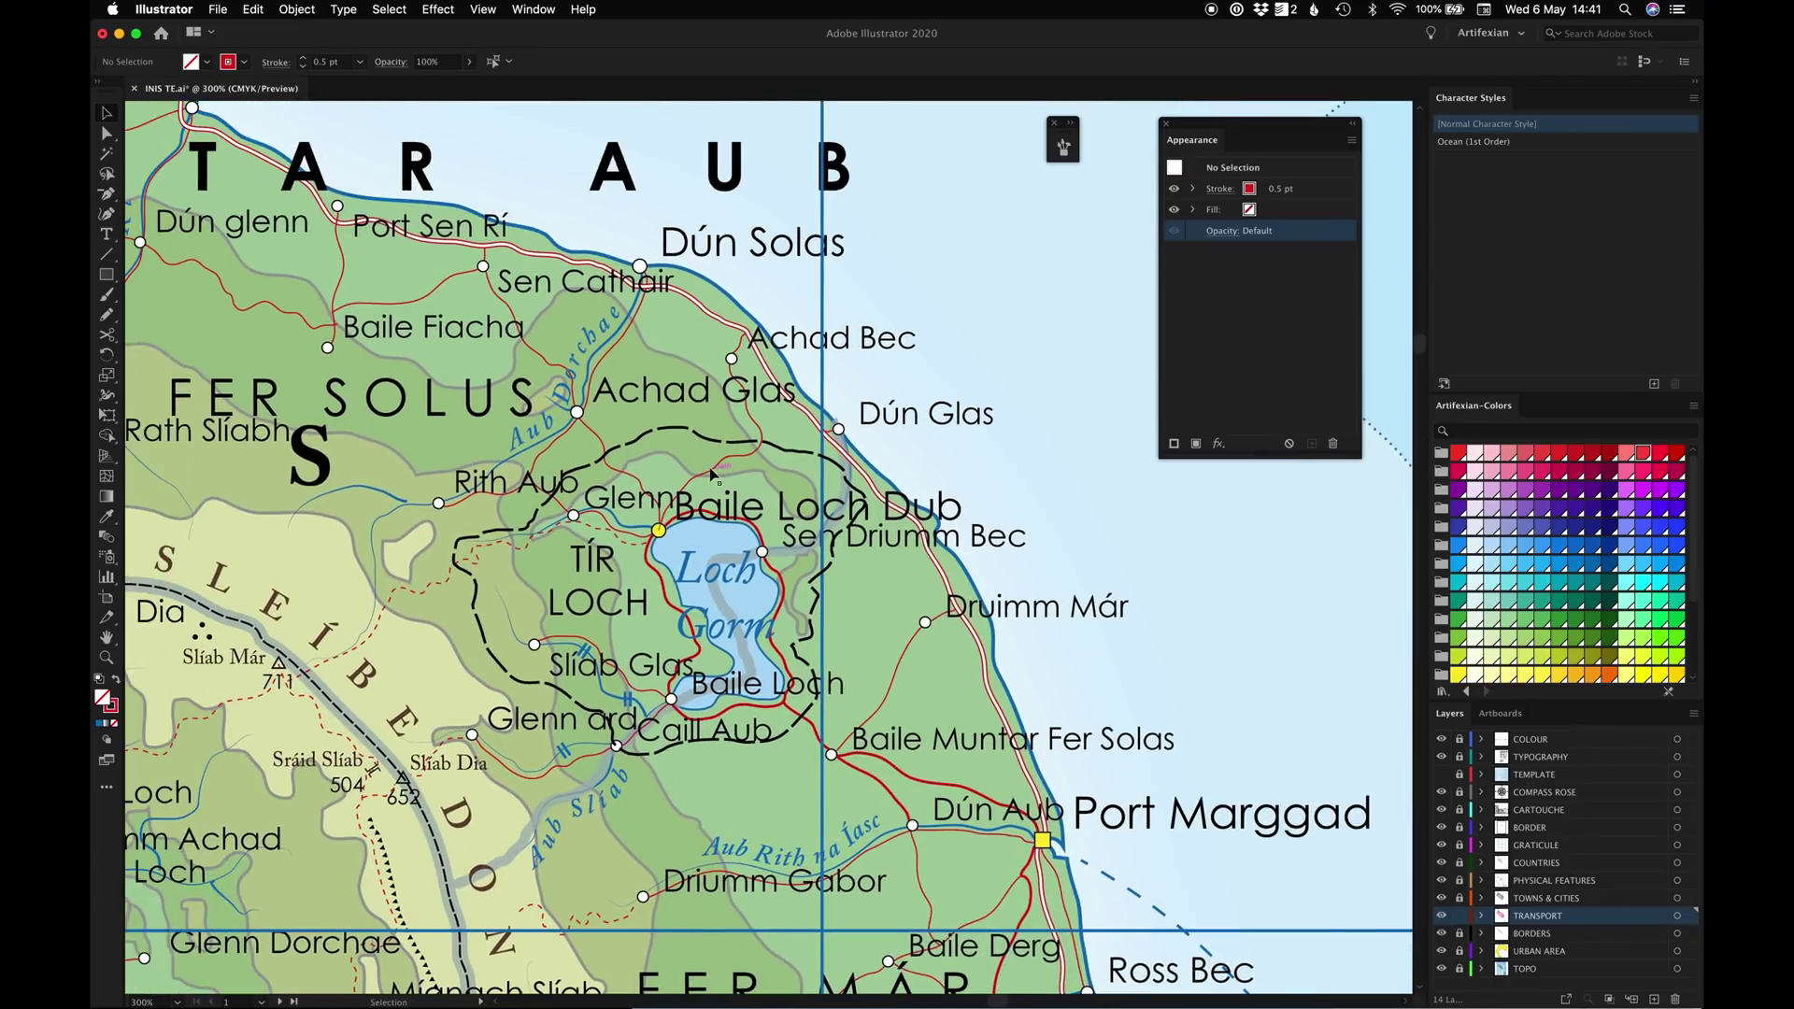
Give the minor road running from near Caisel Bec southeast towards Achad Glas the 0.5 pt main road style and save the map
key("super+minus")
key("super+minus")
key("super+minus")
scroll(597, 469, "down", 2)
left_click(679, 463)
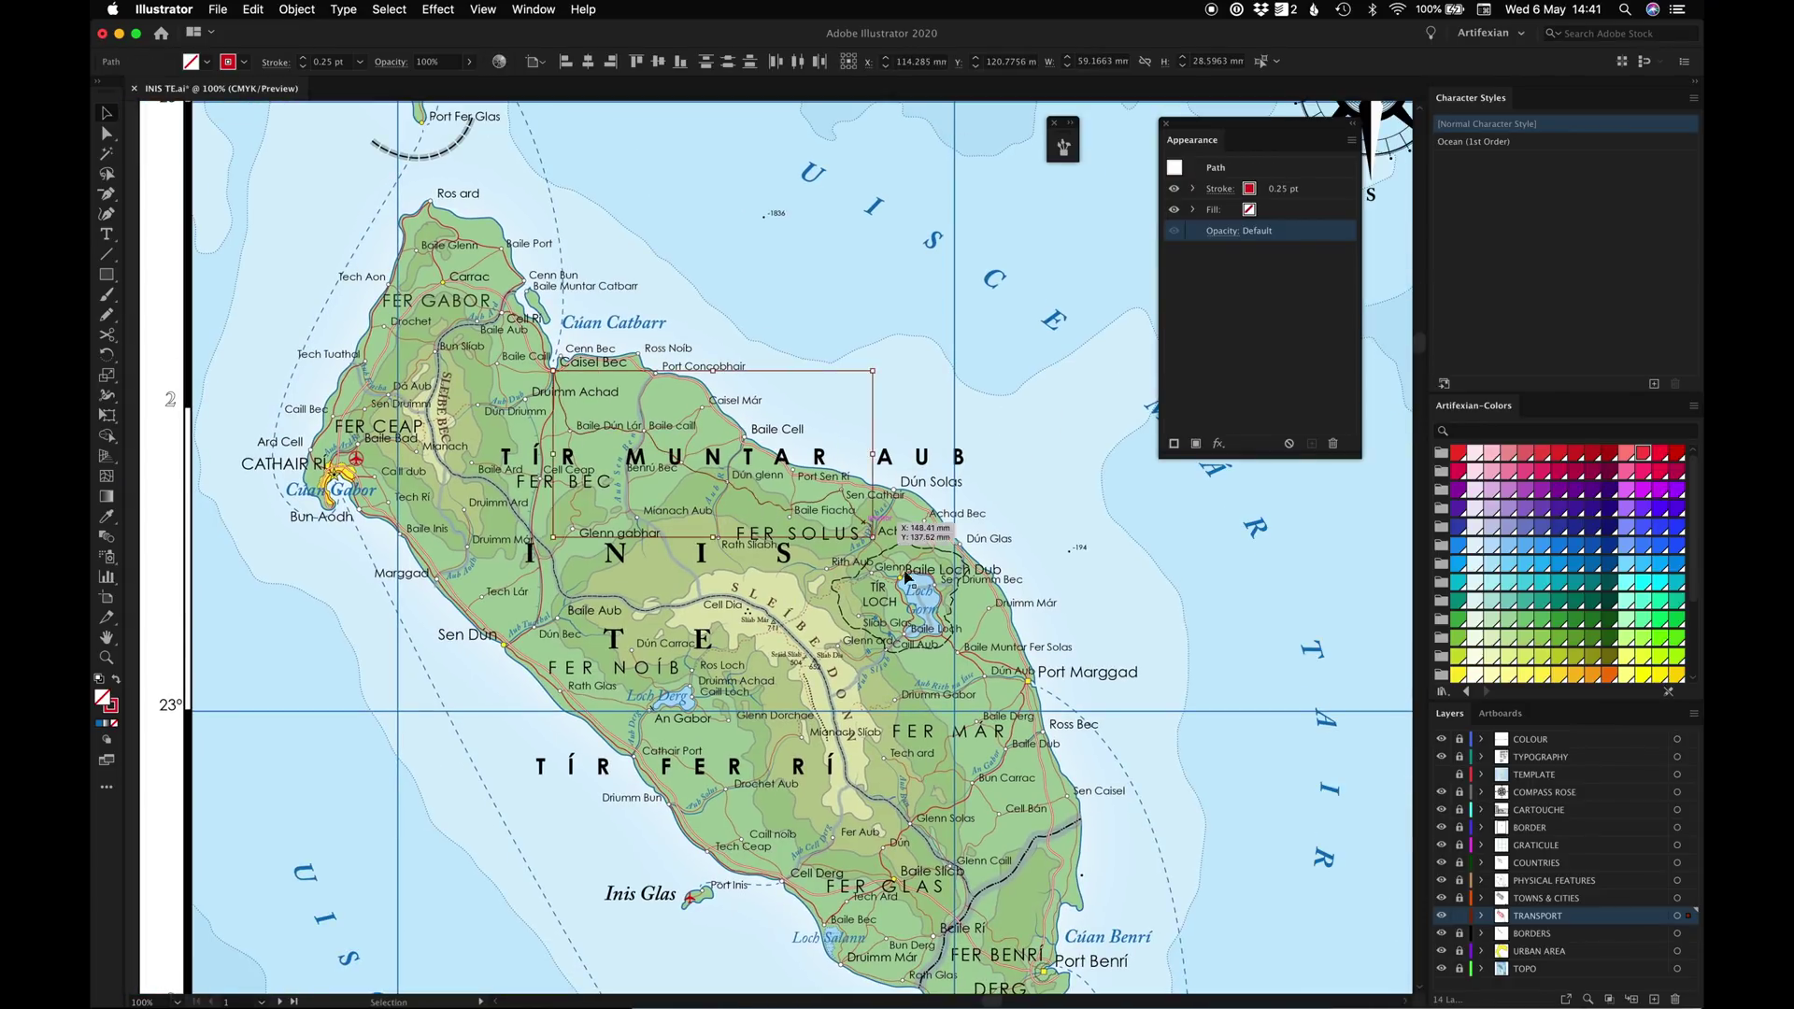
key("v")
scroll(1056, 682, "up", 1)
scroll(1056, 682, "left", 1)
left_click(1096, 636)
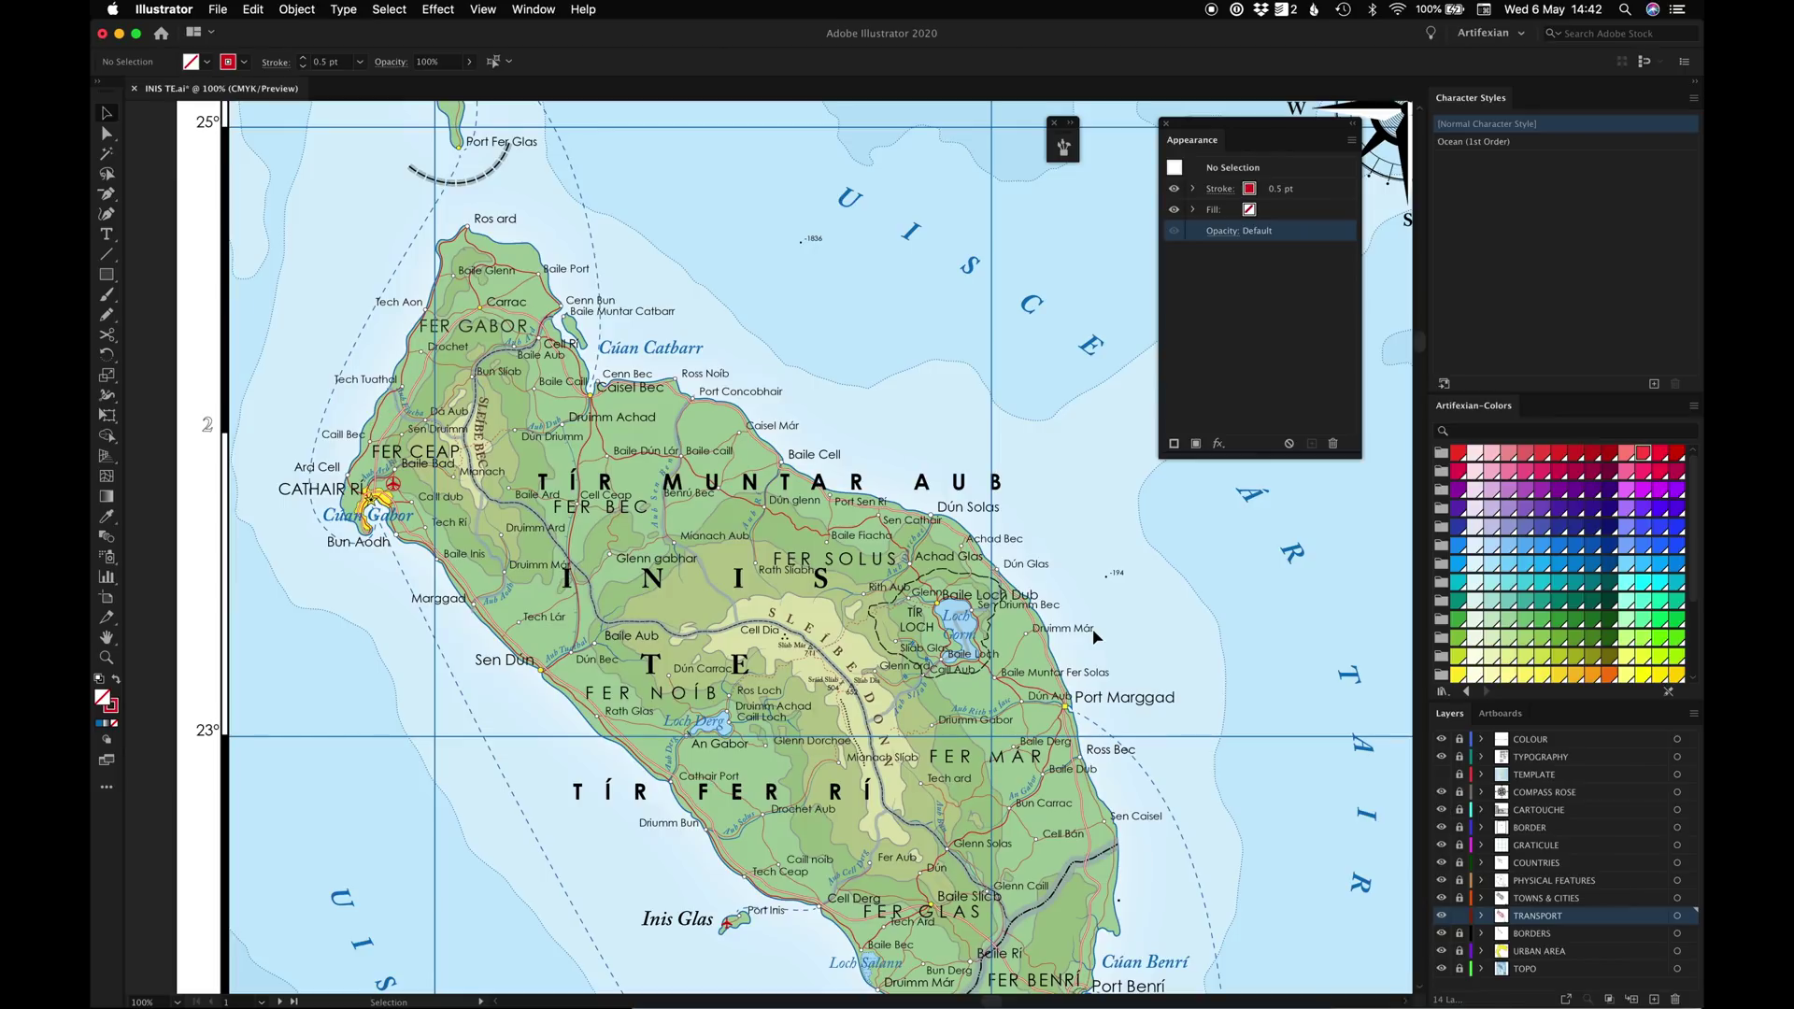
key("super+s")
Draw a curved shipping route with the Pen tool from beyond the map's southern edge up to the Cathair Rí harbour
key("super+0")
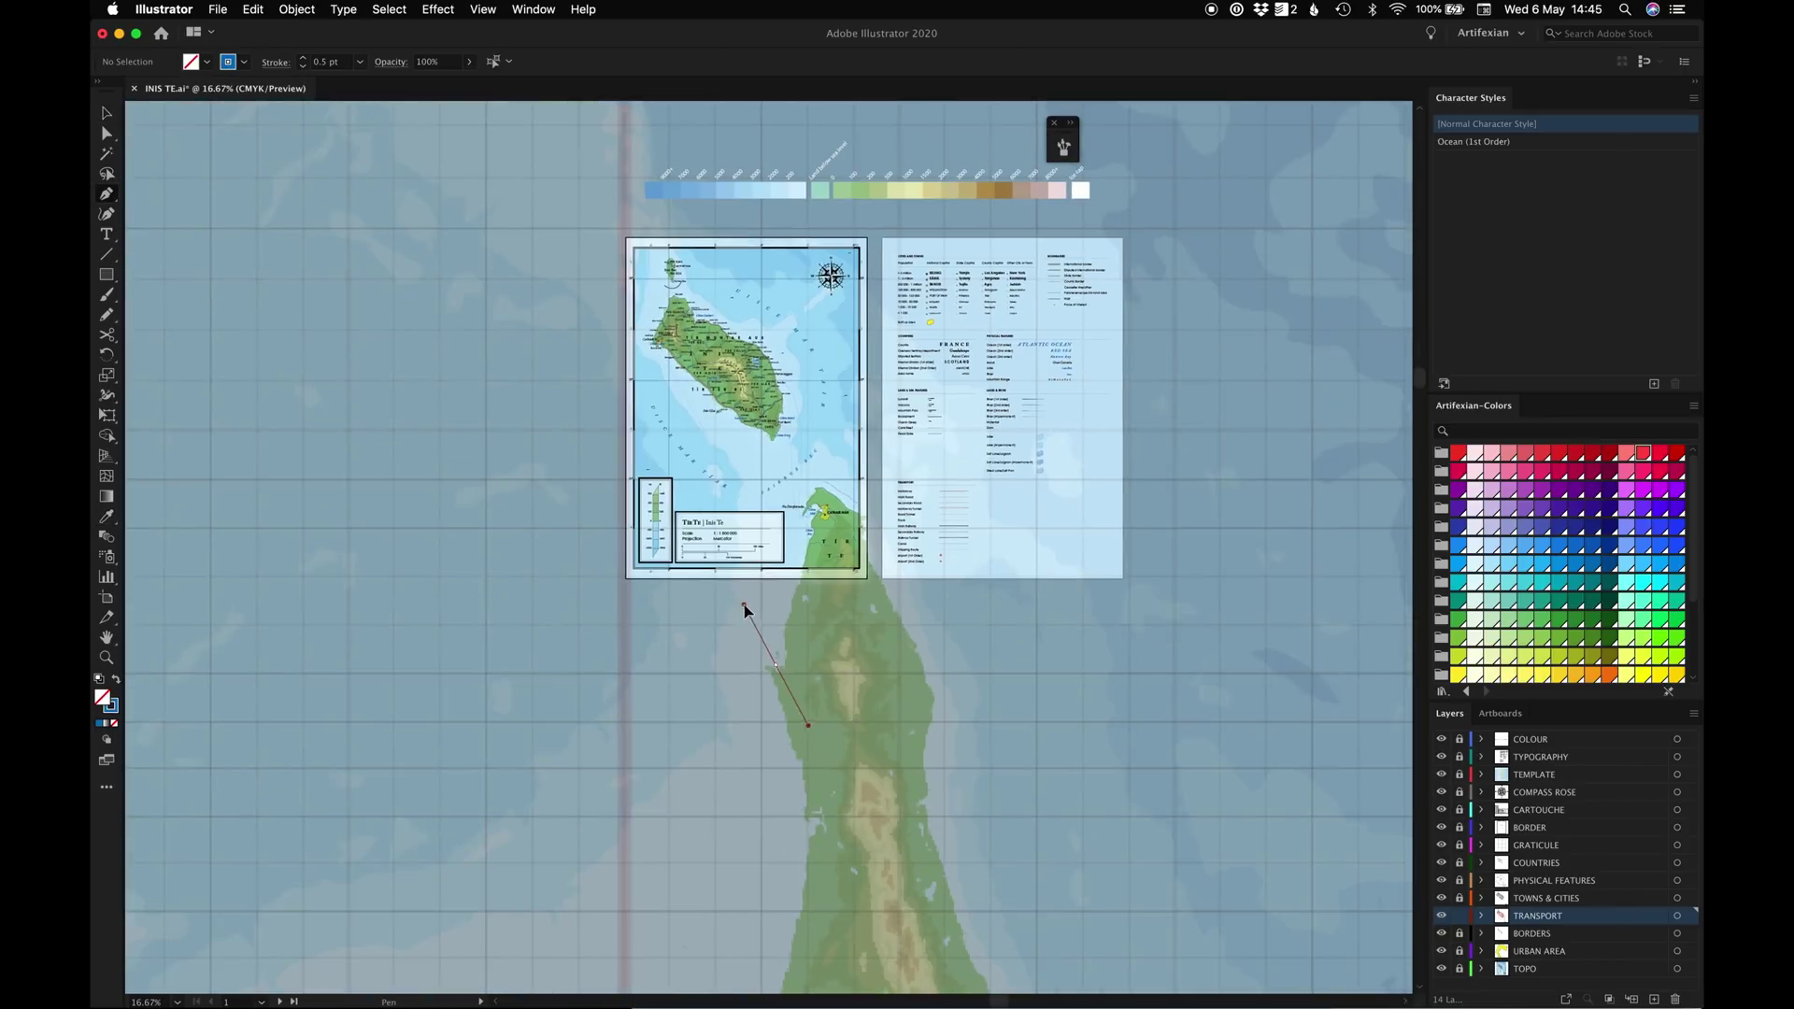
left_click_drag(741, 601, 813, 801)
left_click_drag(725, 514, 789, 435)
key("super+equal")
key("super+equal")
key("super+equal")
key("super+equal")
key("super+equal")
key("super+equal")
key("a")
key("super+equal")
key("super+equal")
key("super+equal")
key("super+equal")
key("super+minus")
scroll(852, 645, "down", 5)
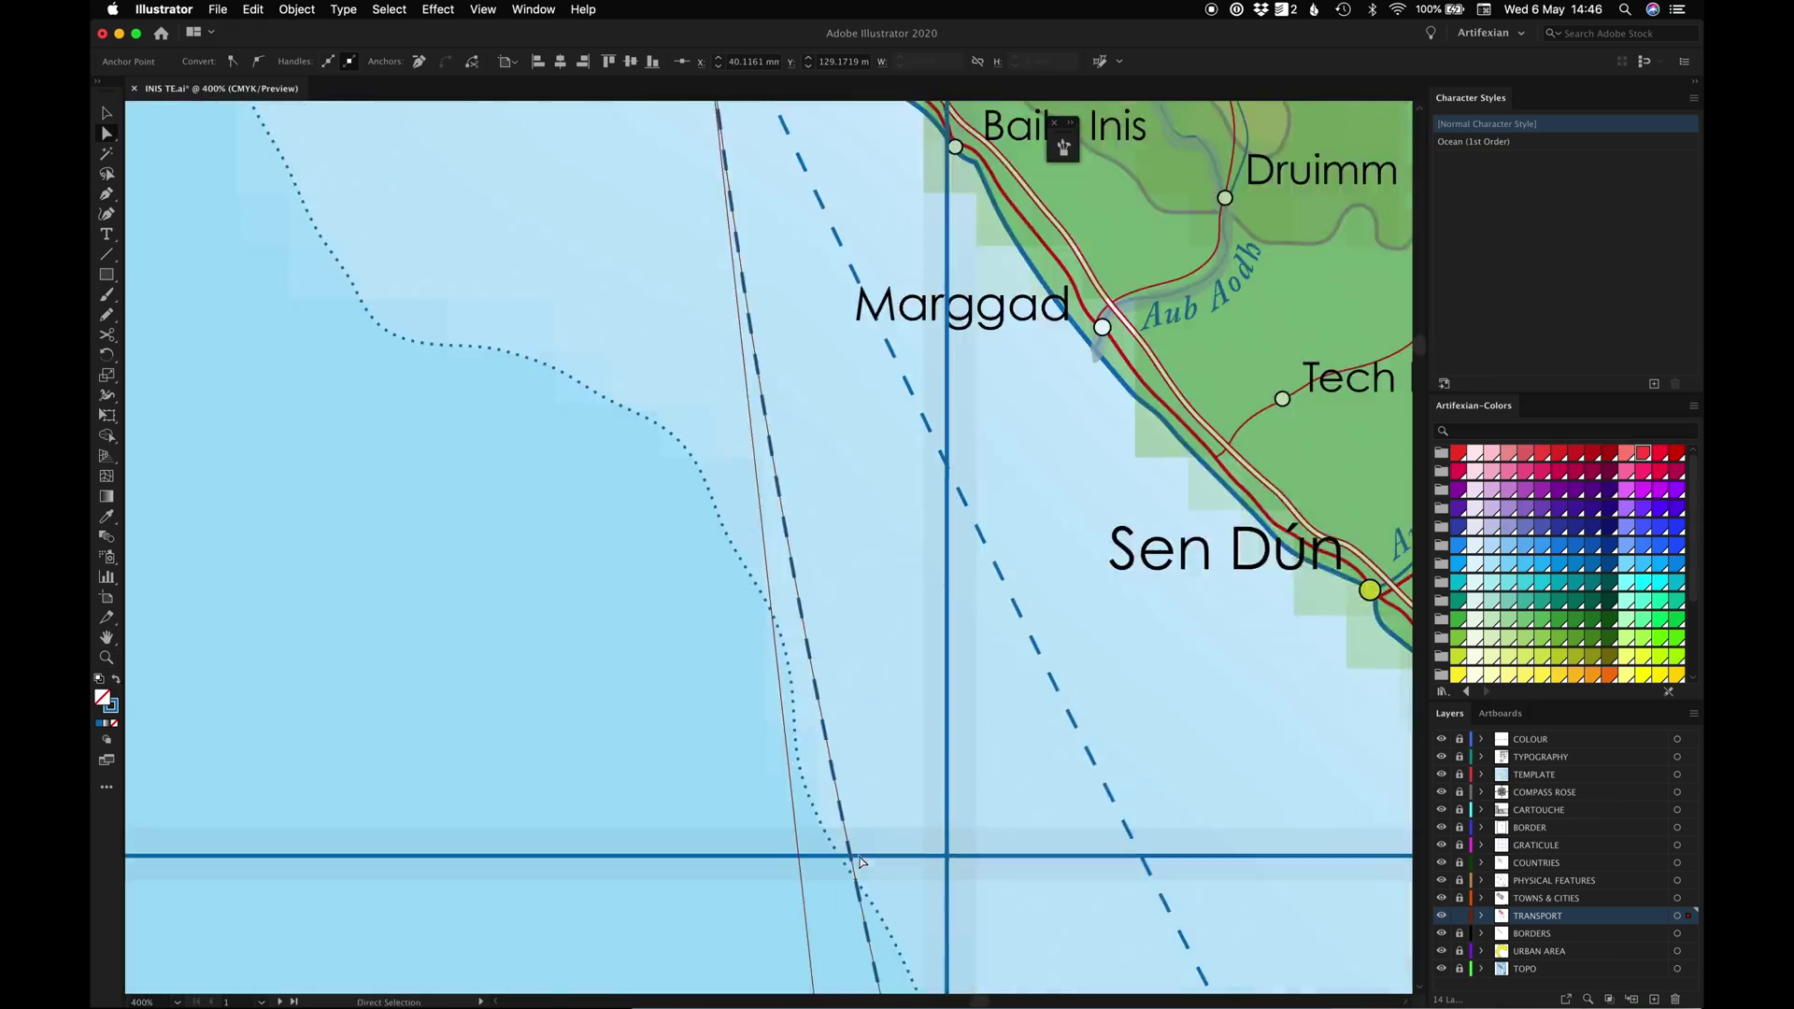
Reshape the new shipping route's curve through the western sea by adjusting its anchor points and handles
key("super+minus")
key("super+minus")
key("super+minus")
key("super+minus")
key("super+minus")
scroll(829, 761, "down", 3)
left_click_drag(768, 363, 911, 363)
left_click_drag(643, 406, 669, 407)
key("super+minus")
key("super+minus")
key("super+minus")
key("super+minus")
key("super+minus")
key("super+minus")
left_click_drag(789, 669, 832, 733)
key("super+shift+a")
Draw another shipping route with the Pen tool between the Cathair Rí harbour and the sea south of the map
key("p")
left_click_drag(719, 355, 841, 355)
key("super+minus")
key("super+minus")
key("super+minus")
key("super+minus")
key("super+minus")
key("super+minus")
key("super+minus")
key("super+minus")
key("super+minus")
key("super+minus")
key("super+minus")
scroll(801, 755, "down", 4)
scroll(802, 755, "down", 8)
left_click(733, 844)
scroll(734, 844, "up", 10)
left_click_drag(628, 326, 613, 259)
Adjust the second southern shipping route's anchor points and handles to smooth its course
key("a")
scroll(660, 659, "up", 8)
left_click_drag(711, 744, 721, 428)
scroll(841, 865, "down", 4)
left_click_drag(932, 845, 937, 845)
key("super+shift+a")
Draw a curved shipping route from beyond the map's western edge, past Bun Aodh, into the Cathair Rí harbour
key("super+minus")
key("super+minus")
key("super+minus")
key("super+minus")
key("super+minus")
key("super+minus")
key("super+minus")
key("super+minus")
key("super+0")
key("z")
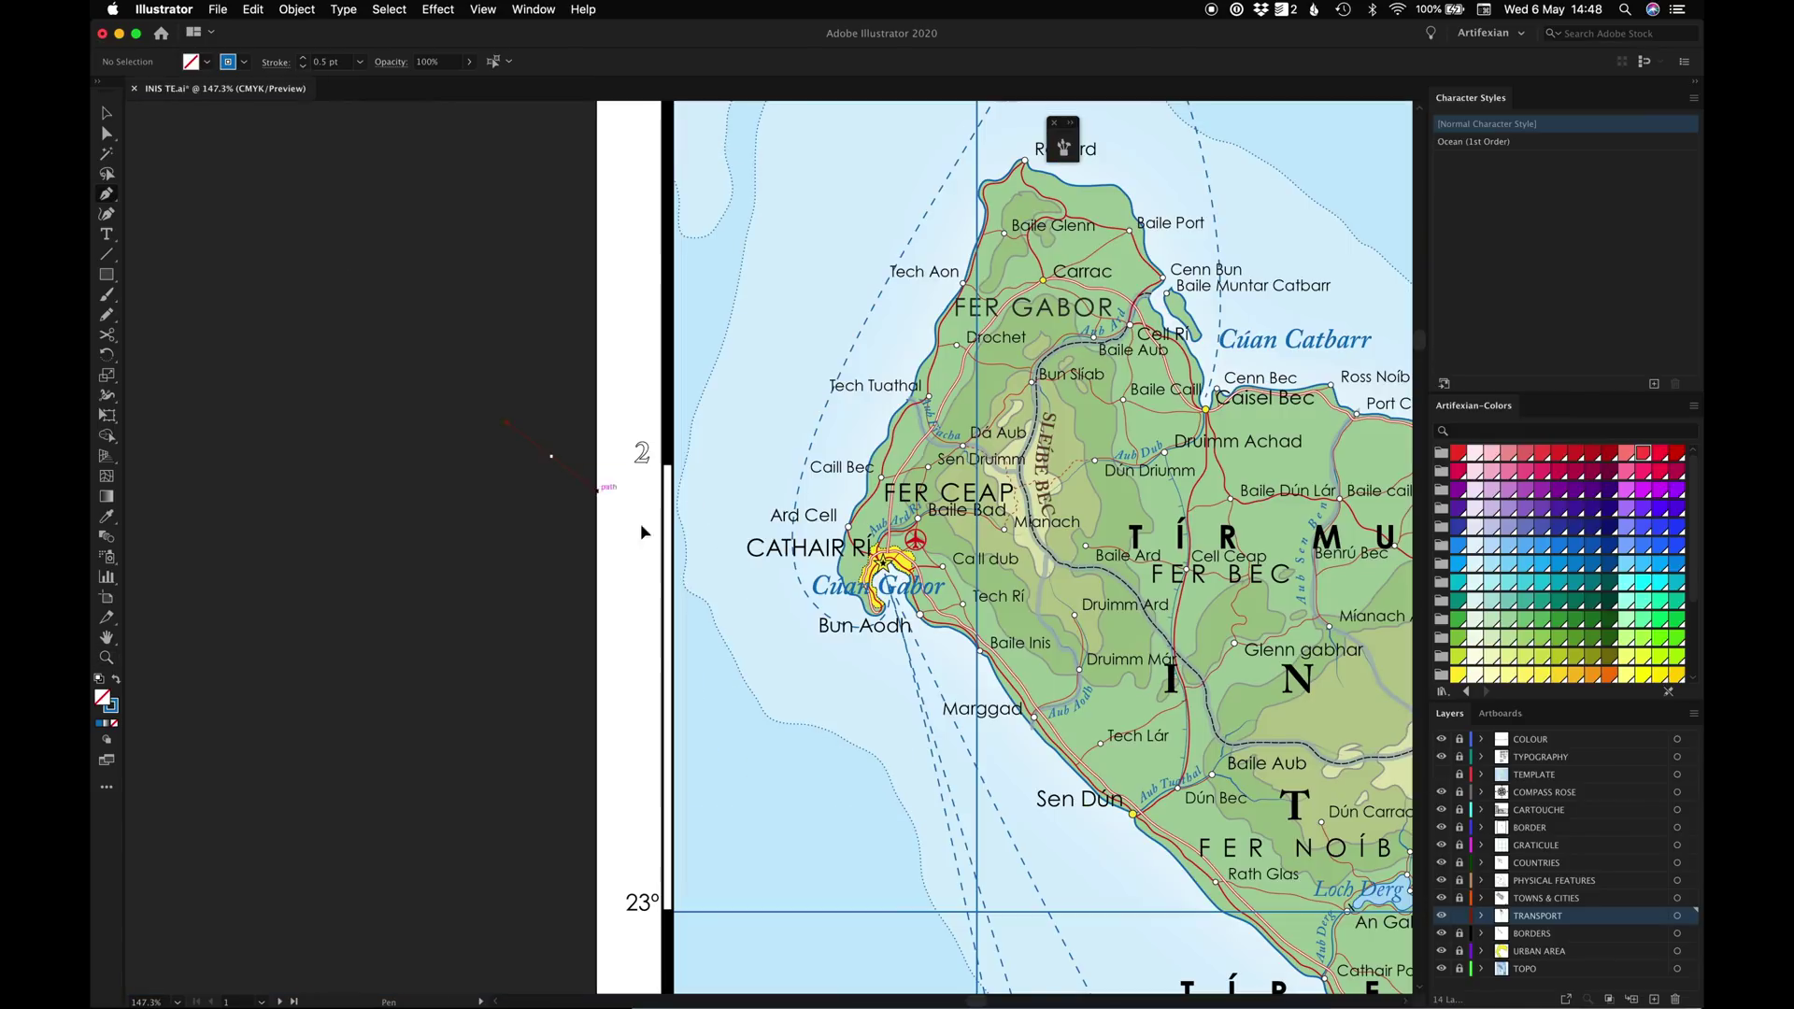
left_click(886, 584)
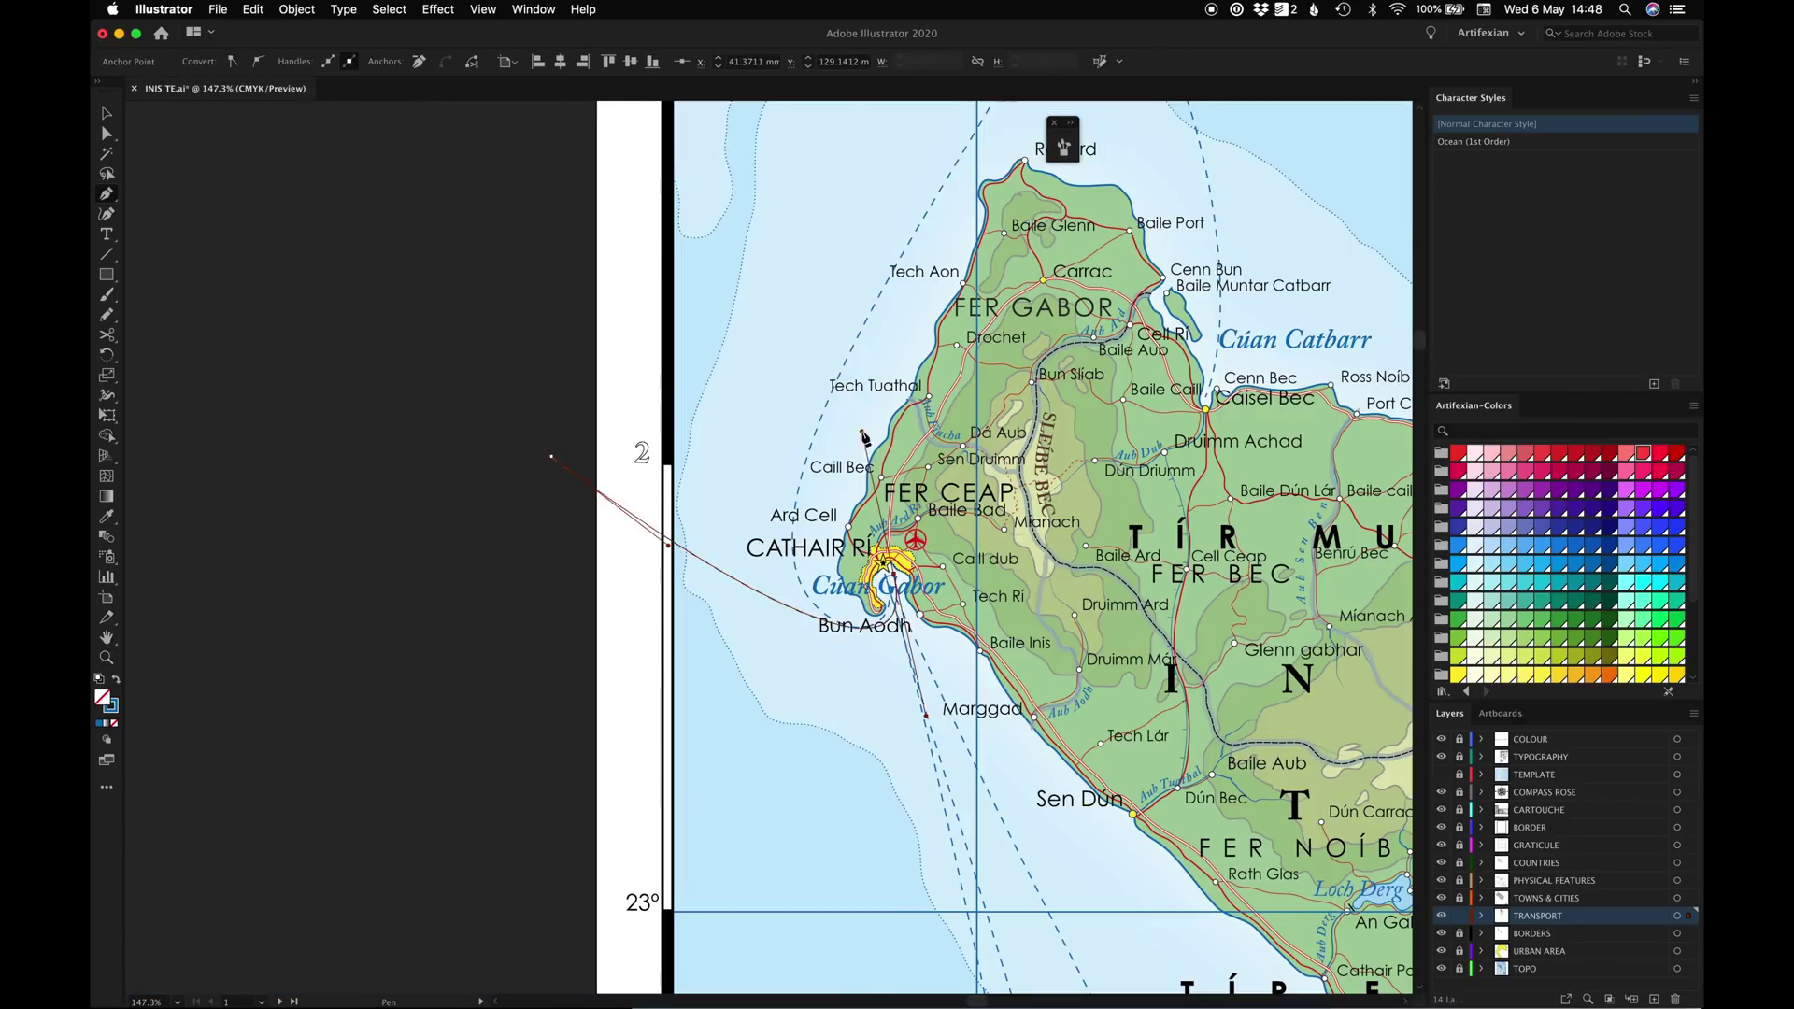
Adjust the western shipping route's curve handles so it rounds Bun Aodh smoothly, and save the map
key("super+plus")
left_click_drag(805, 736, 811, 754)
key("super+shift+a")
left_click_drag(304, 391, 272, 443)
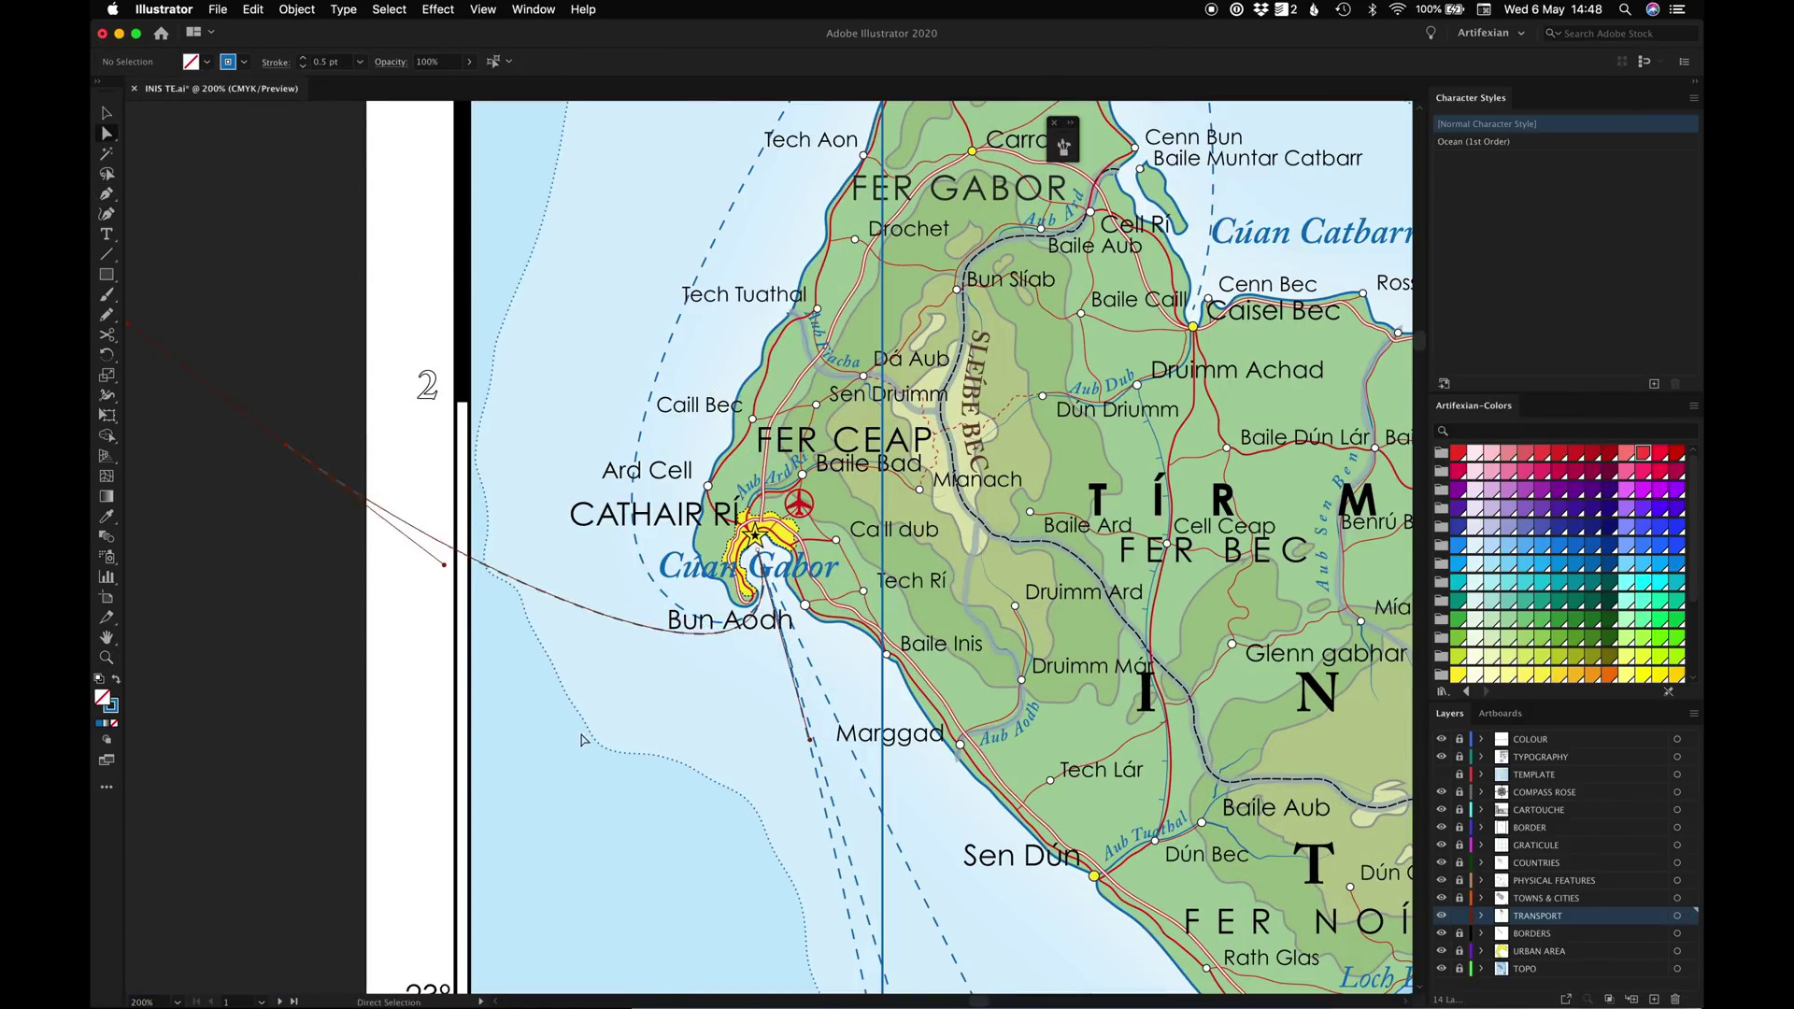
key("super+shift+a")
key("super+minus")
key("super+minus")
key("super+minus")
key("super+minus")
key("super+minus")
key("super+minus")
key("super+0")
key("super+s")
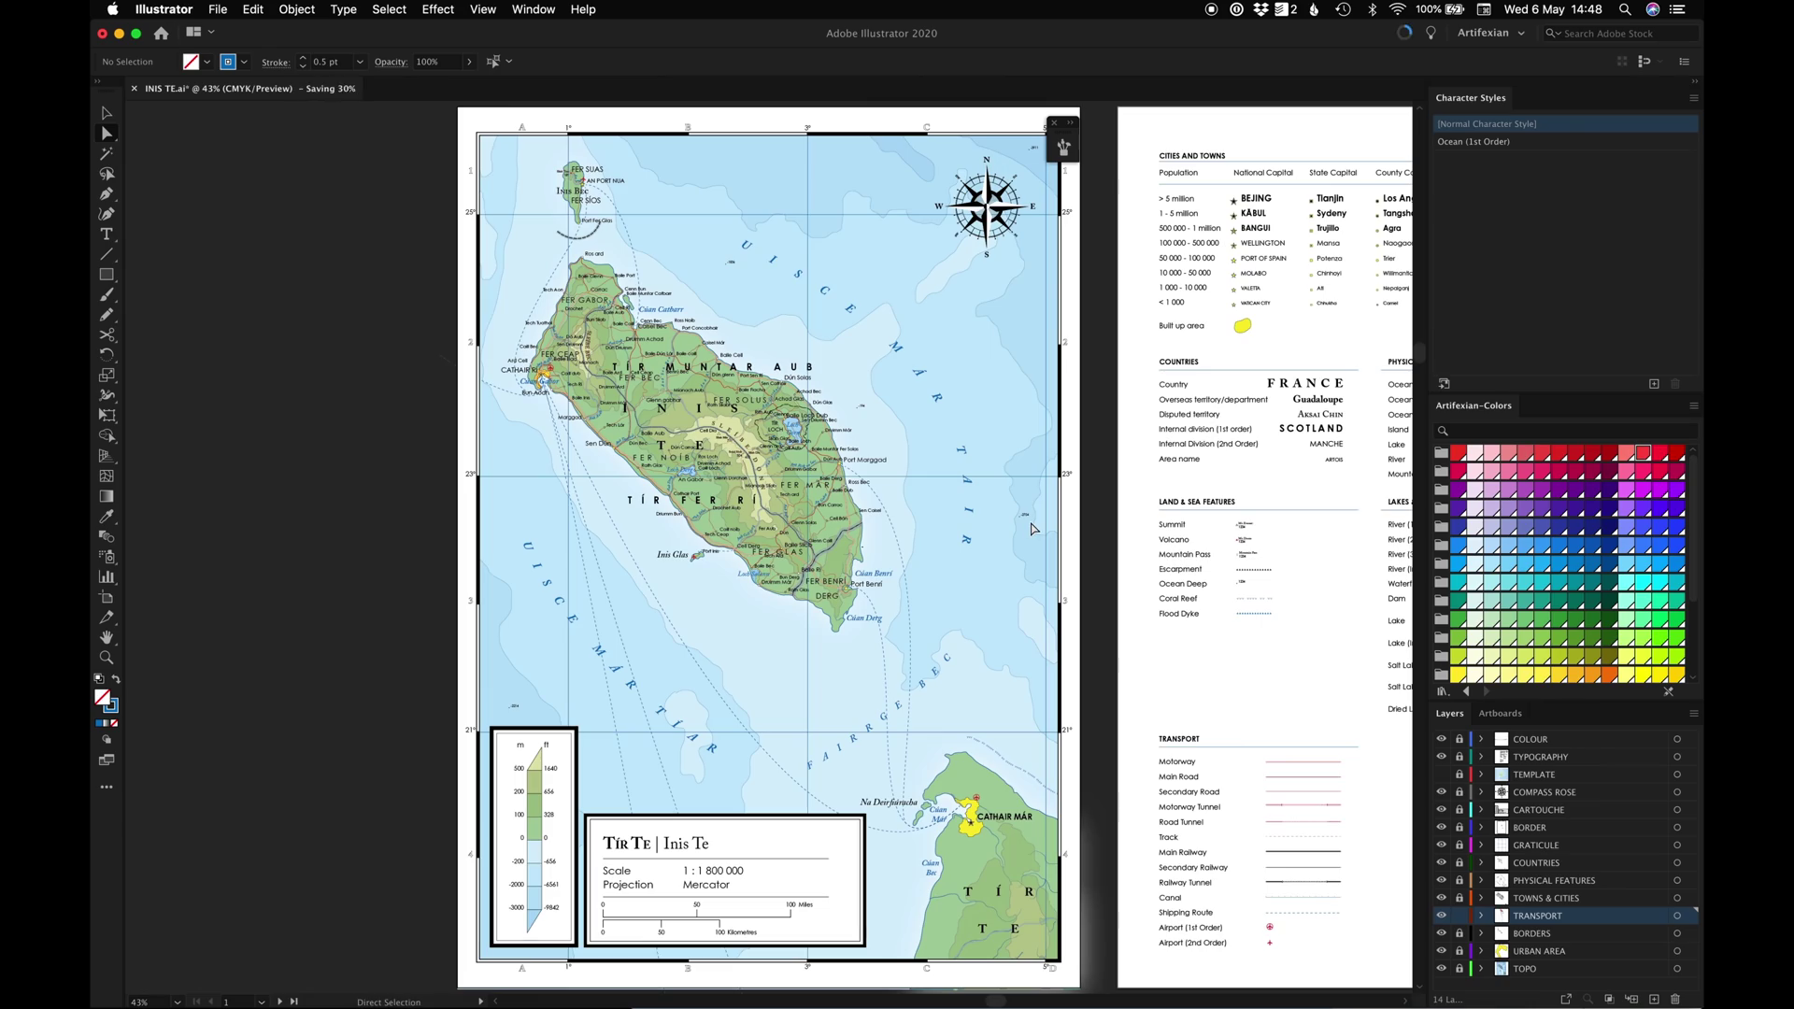
Snap the end of the motorway entering Cathair Rí from the north onto the crossing motorway inside the built-up area
key("z")
left_click_drag(540, 350, 607, 351)
key("v")
left_click(388, 9)
mouse_move(448, 164)
left_click(597, 166)
key("super+minus")
key("super+minus")
key("super+minus")
key("z")
left_click_drag(501, 430, 711, 430)
left_click_drag(794, 475, 1009, 475)
key("a")
left_click_drag(1065, 701, 1072, 618)
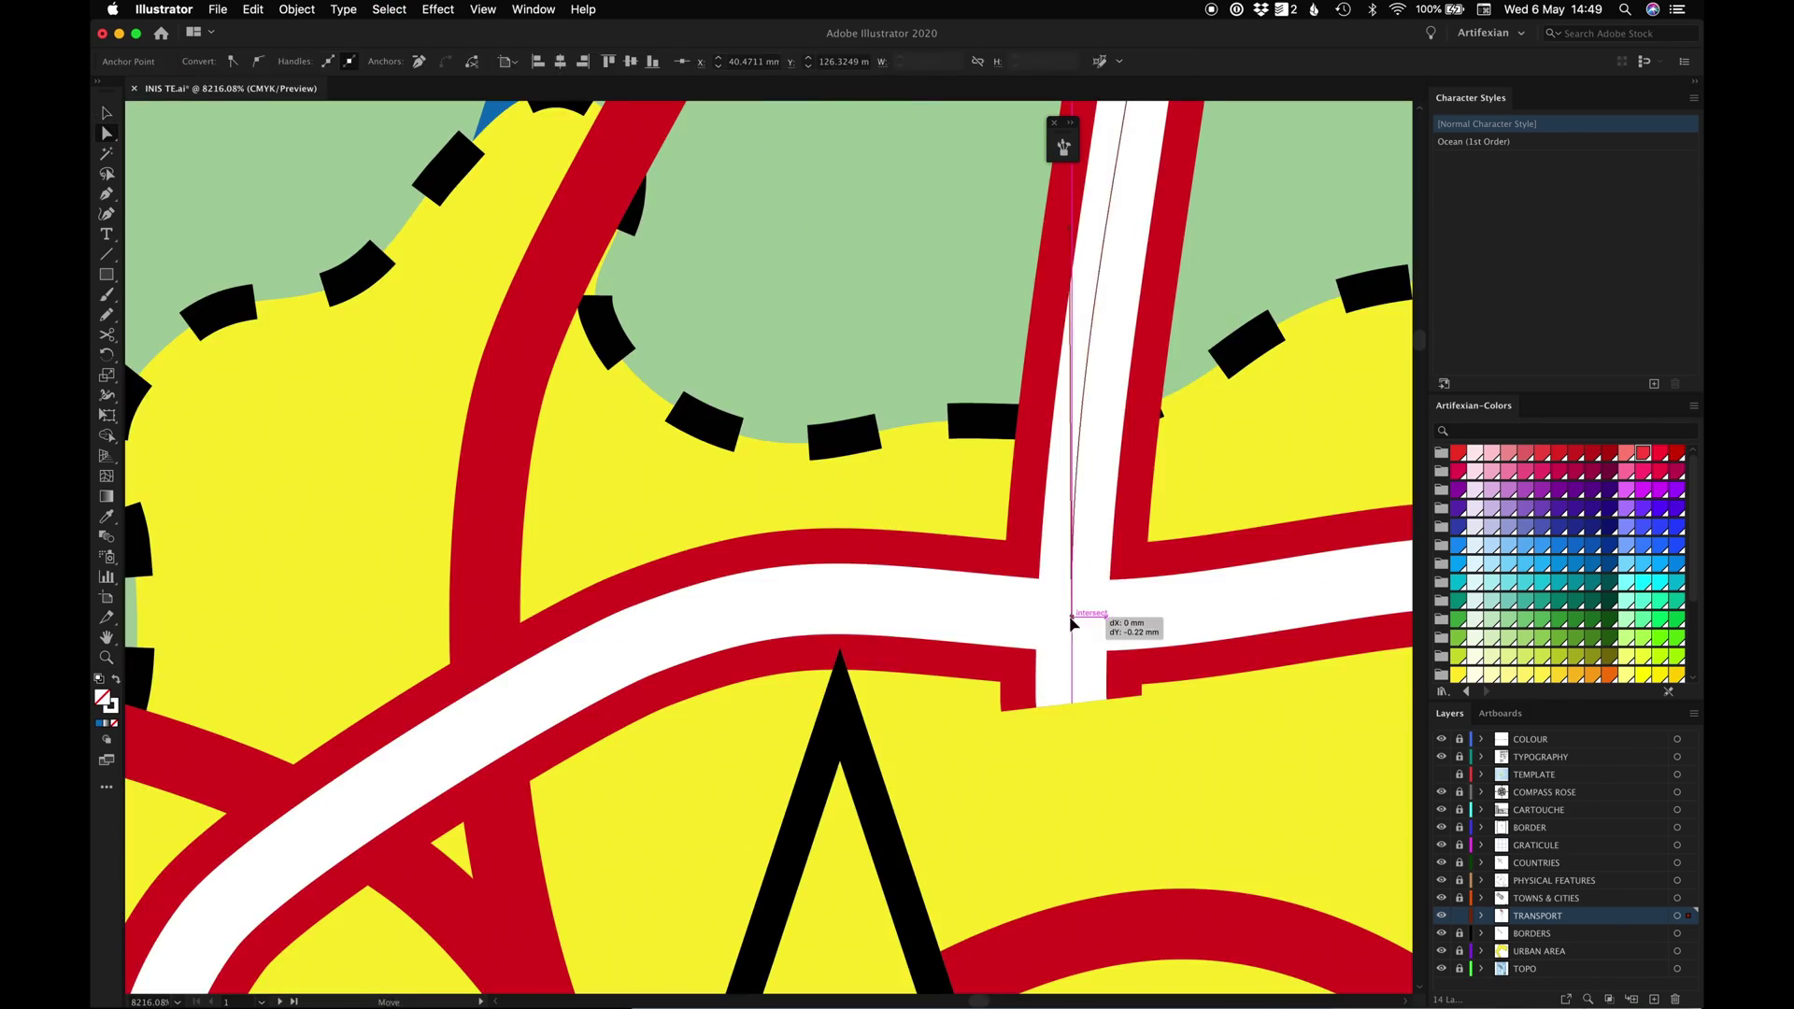
key("super+shift+a")
Draw a main railway from Cathair Rí through Call dub, Baile Ard and Druimm Achad to Caisel Bec with the Pencil tool
key("super+minus")
key("super+minus")
key("super+minus")
key("super+minus")
key("super+minus")
key("super+minus")
key("super+minus")
key("super+minus")
key("super+minus")
left_click_drag(884, 554, 625, 613)
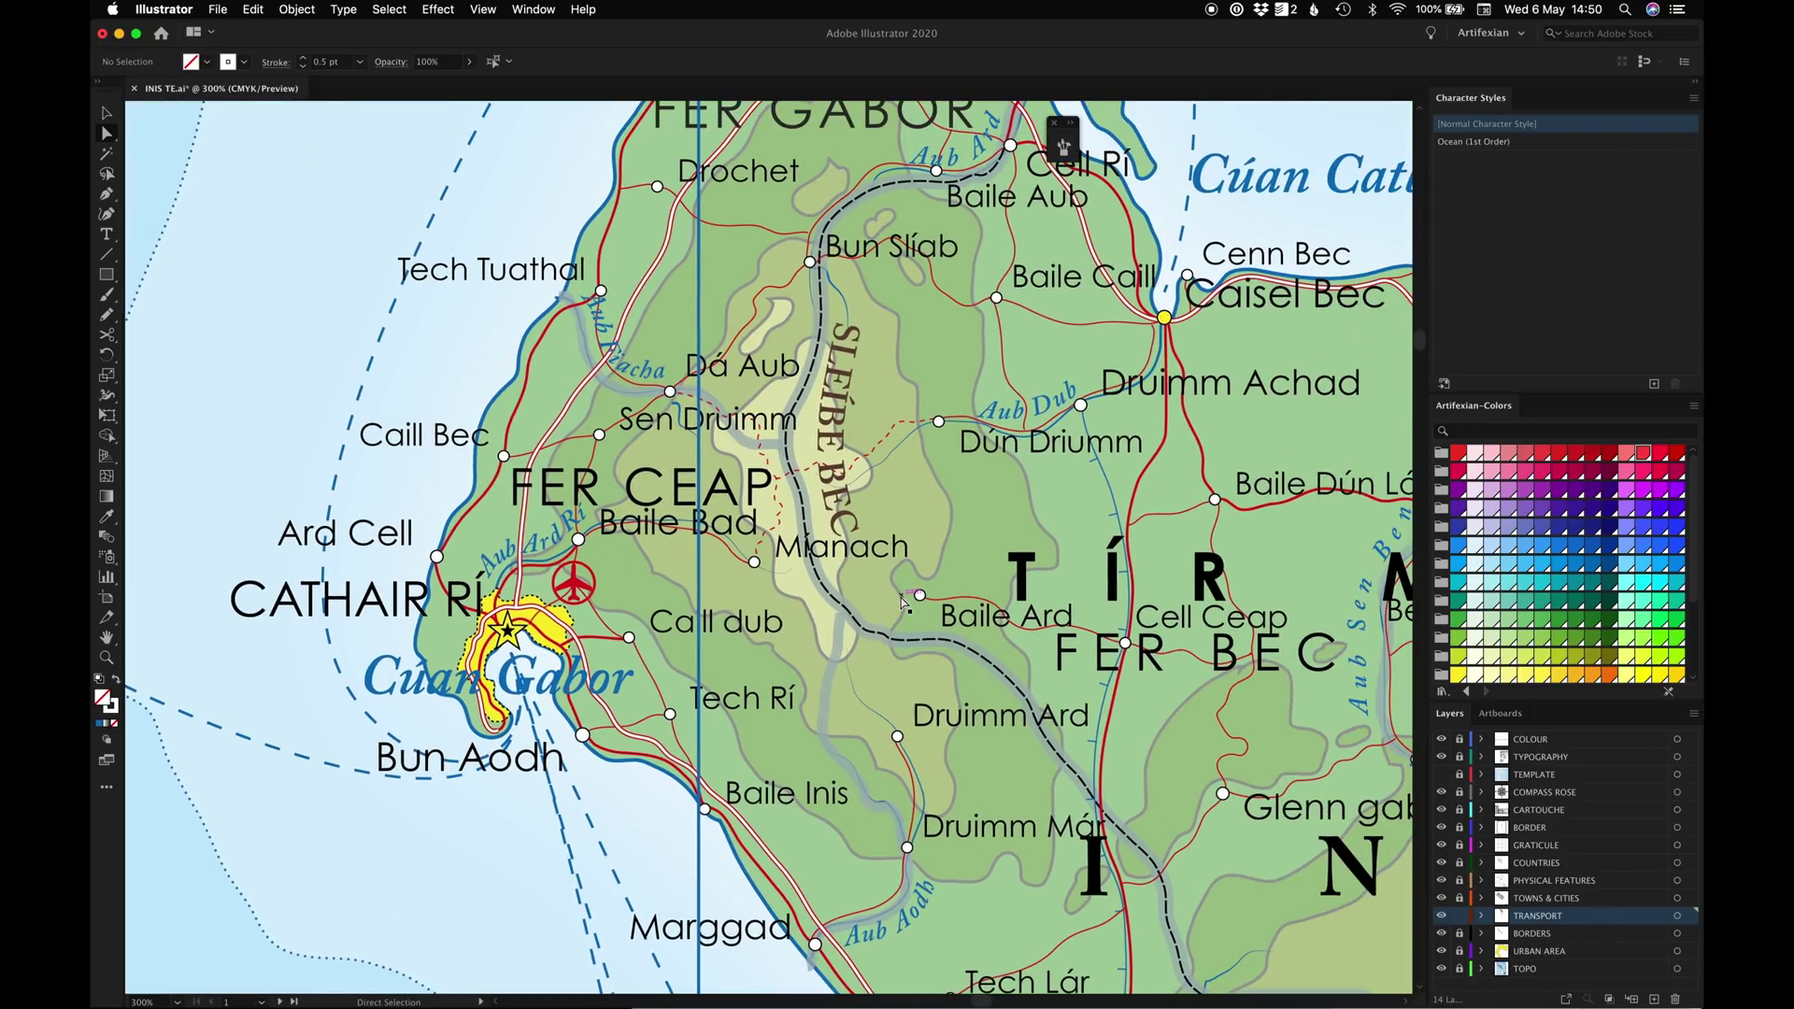
key("shift+F6")
key("i")
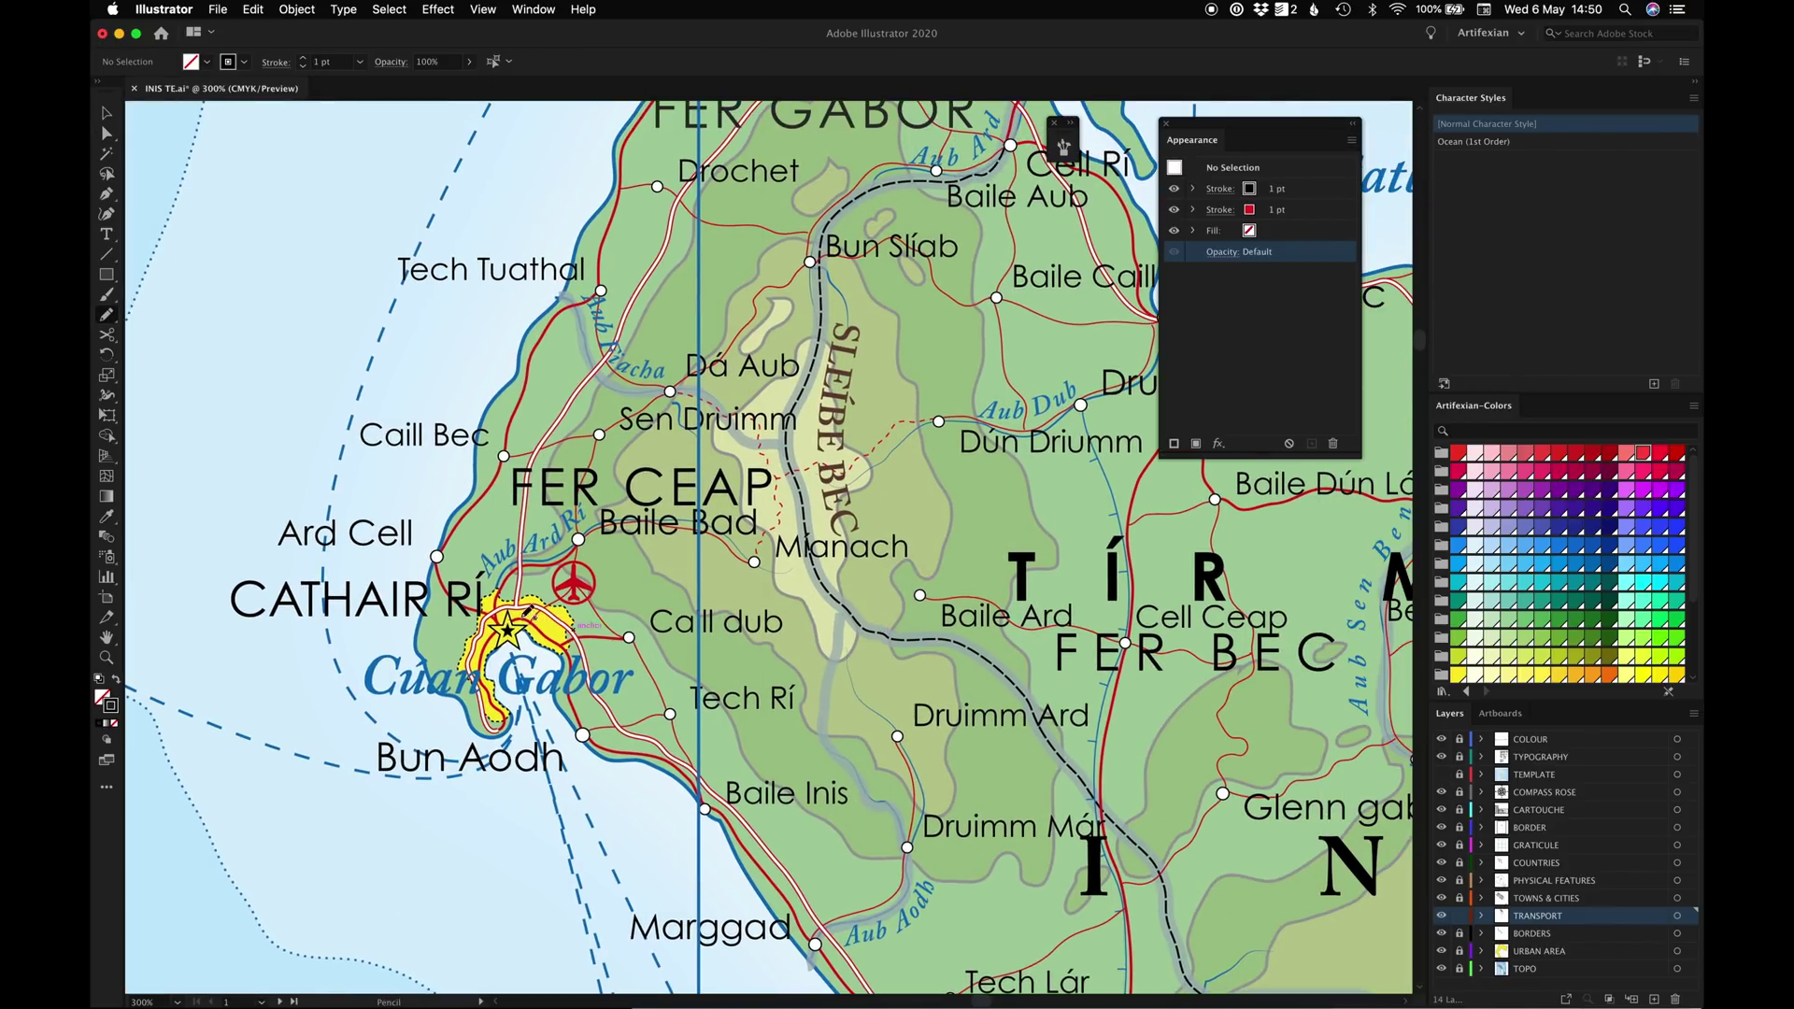
left_click_drag(922, 594, 1080, 406)
scroll(1051, 540, "right", 5)
scroll(1052, 540, "up", 2)
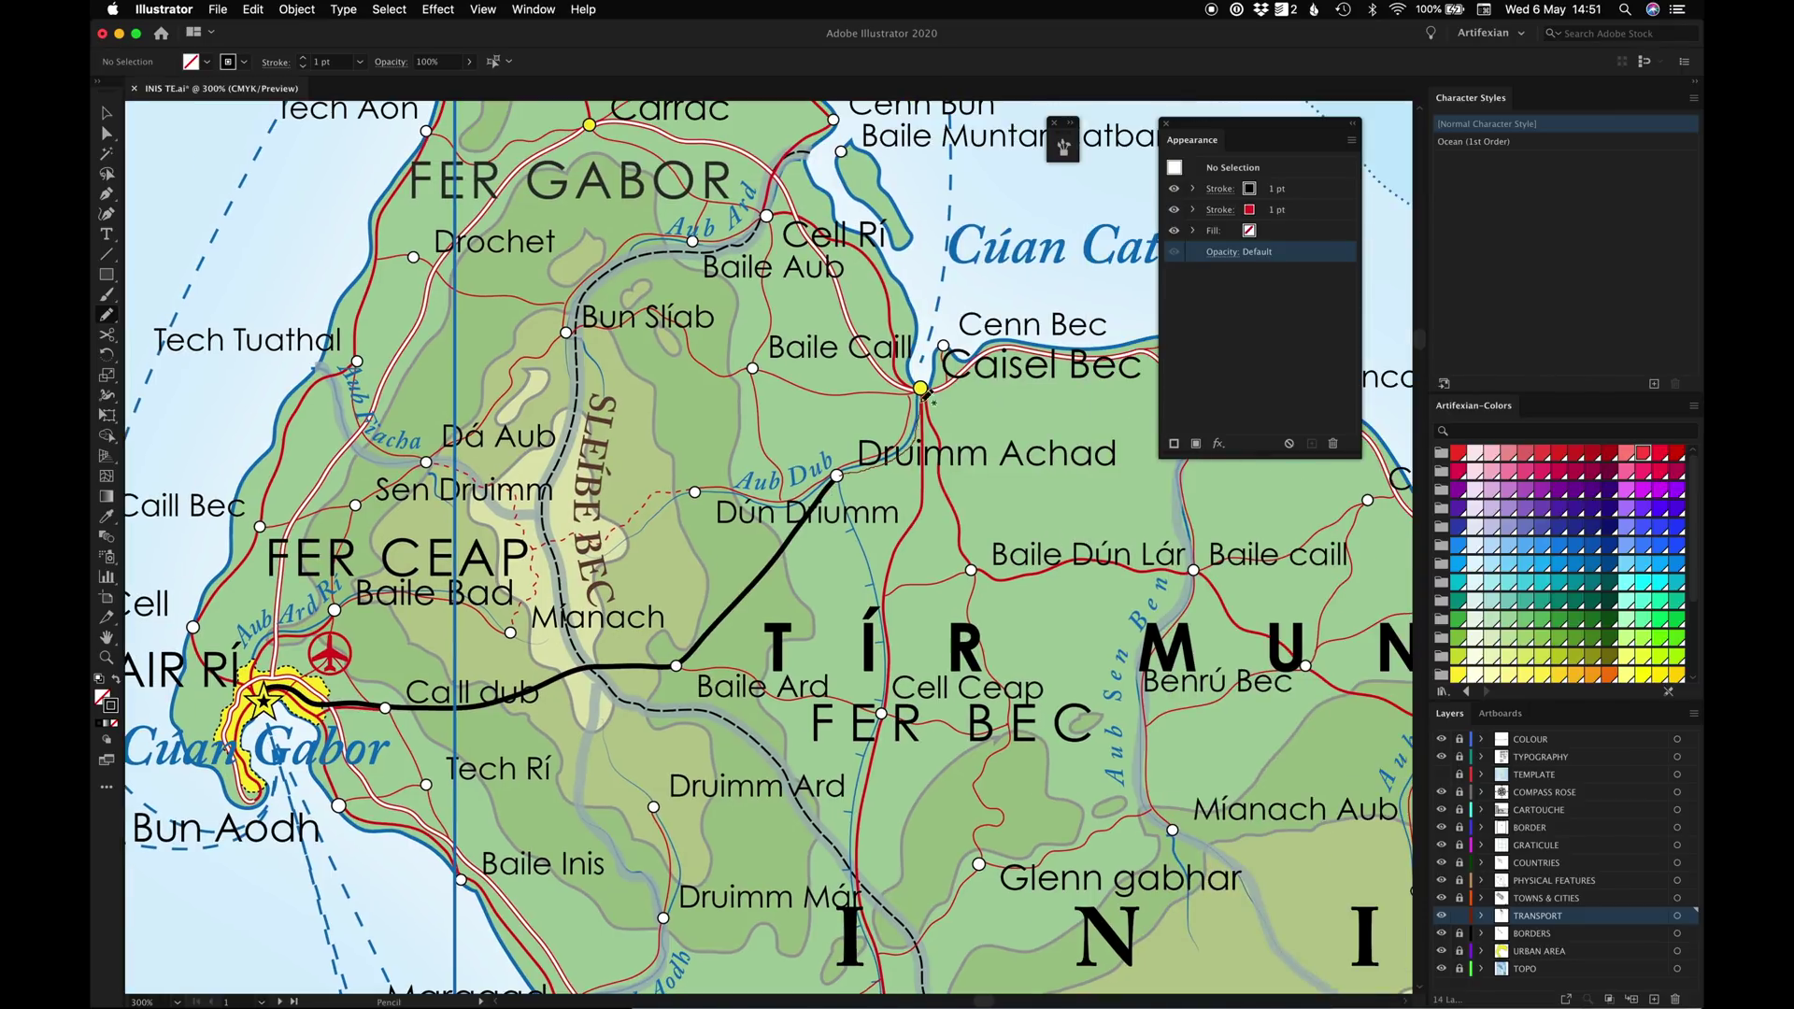
left_click_drag(922, 402, 921, 391)
Smooth the railway's course between Baile Ard and Druimm Achad by adjusting its anchor points and handles
key("a")
left_click(755, 581)
left_click(805, 587)
left_click(675, 666)
left_click(805, 587)
Add anchor points to the railway west of Baile Ard on both sides of the high ground where it crosses the border
key("super+minus")
key("super+minus")
key("super+minus")
key("super+minus")
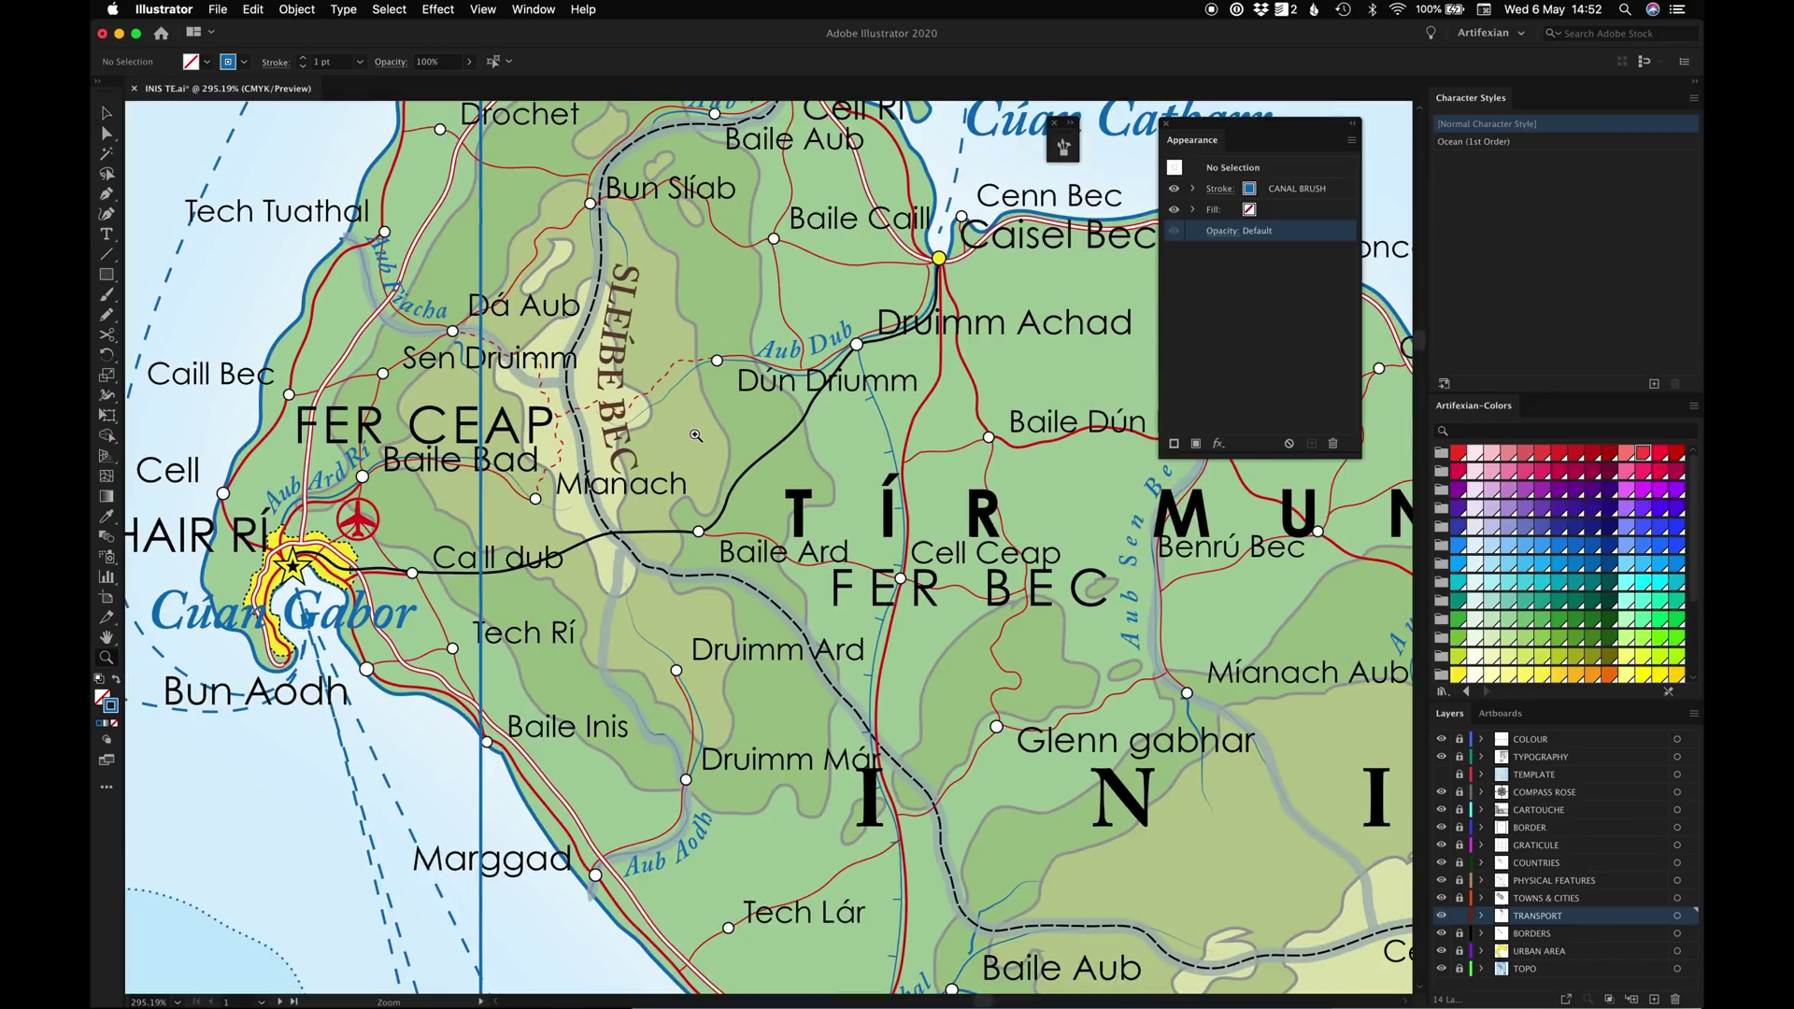
left_click_drag(586, 563, 710, 567)
scroll(654, 523, "up", 2)
key("a")
left_click(598, 466)
key("p")
left_click(583, 473)
left_click(823, 397)
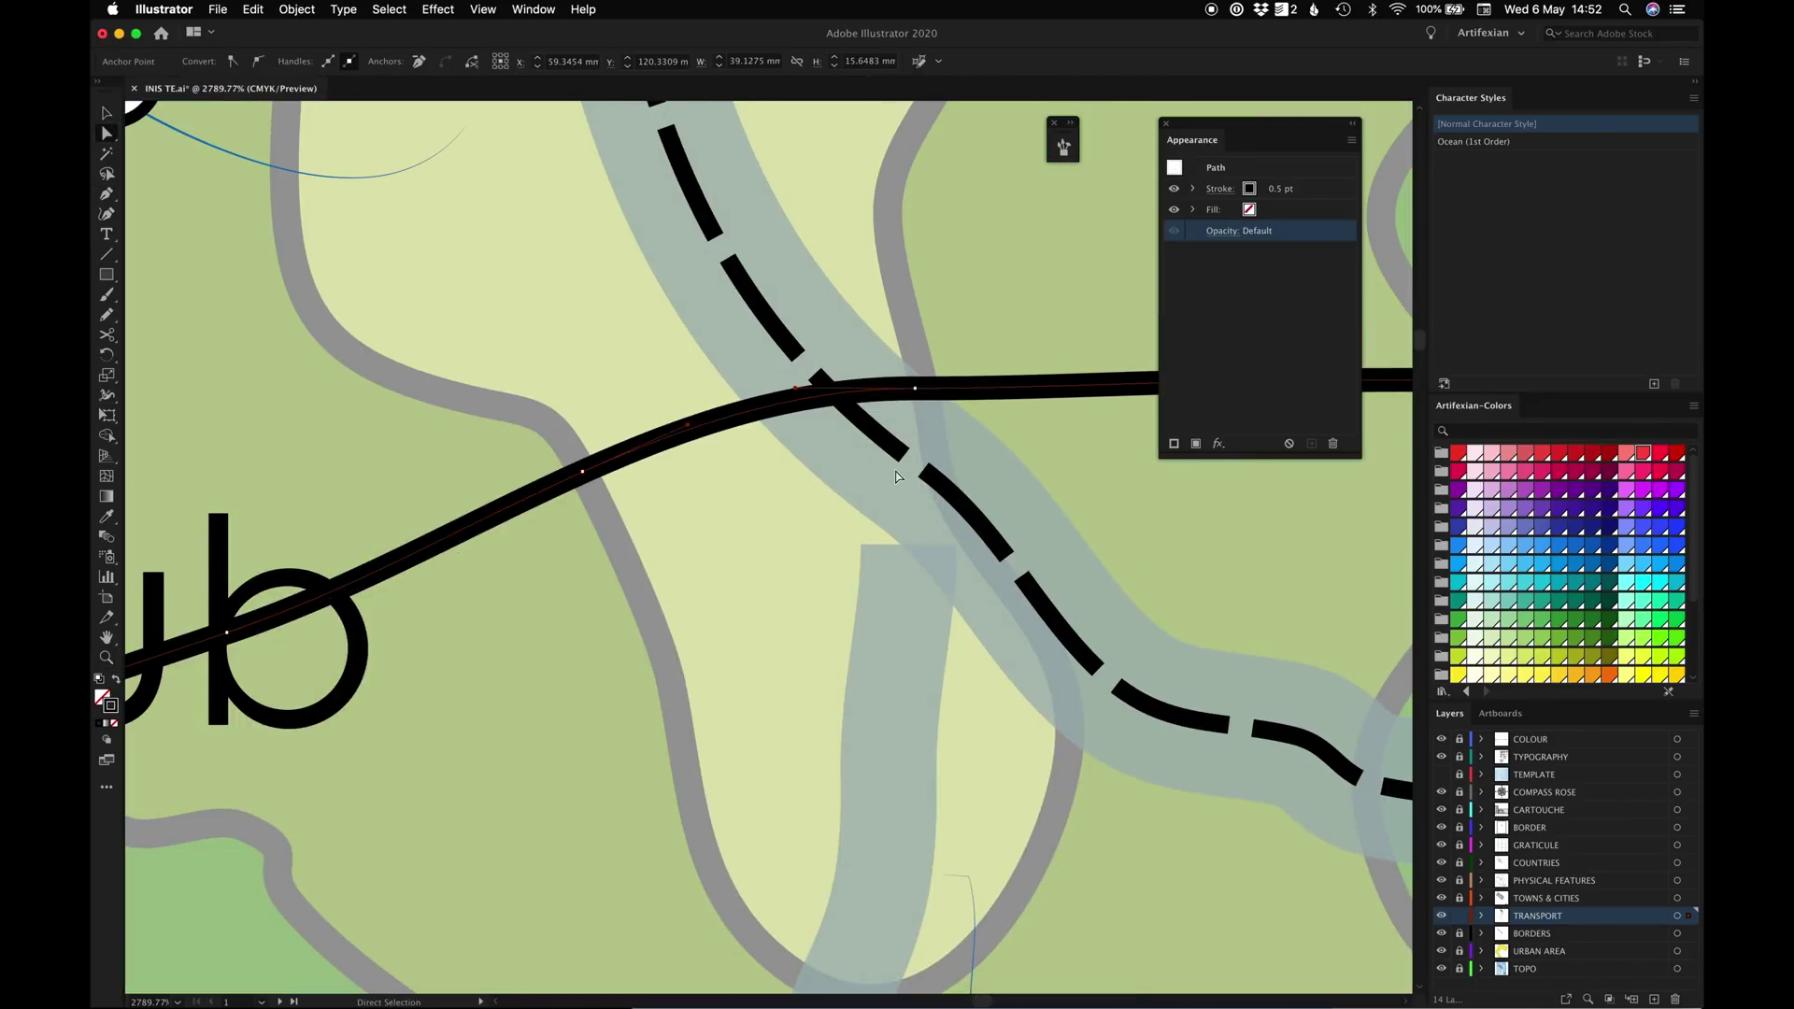
Separate the railway segment under the high ground by cutting and pasting it in front, and give it a dashed stroke with 0.5 pt dashes
key("super+x")
key("super+f")
key("v")
left_click(276, 62)
left_click(101, 179)
key("Return")
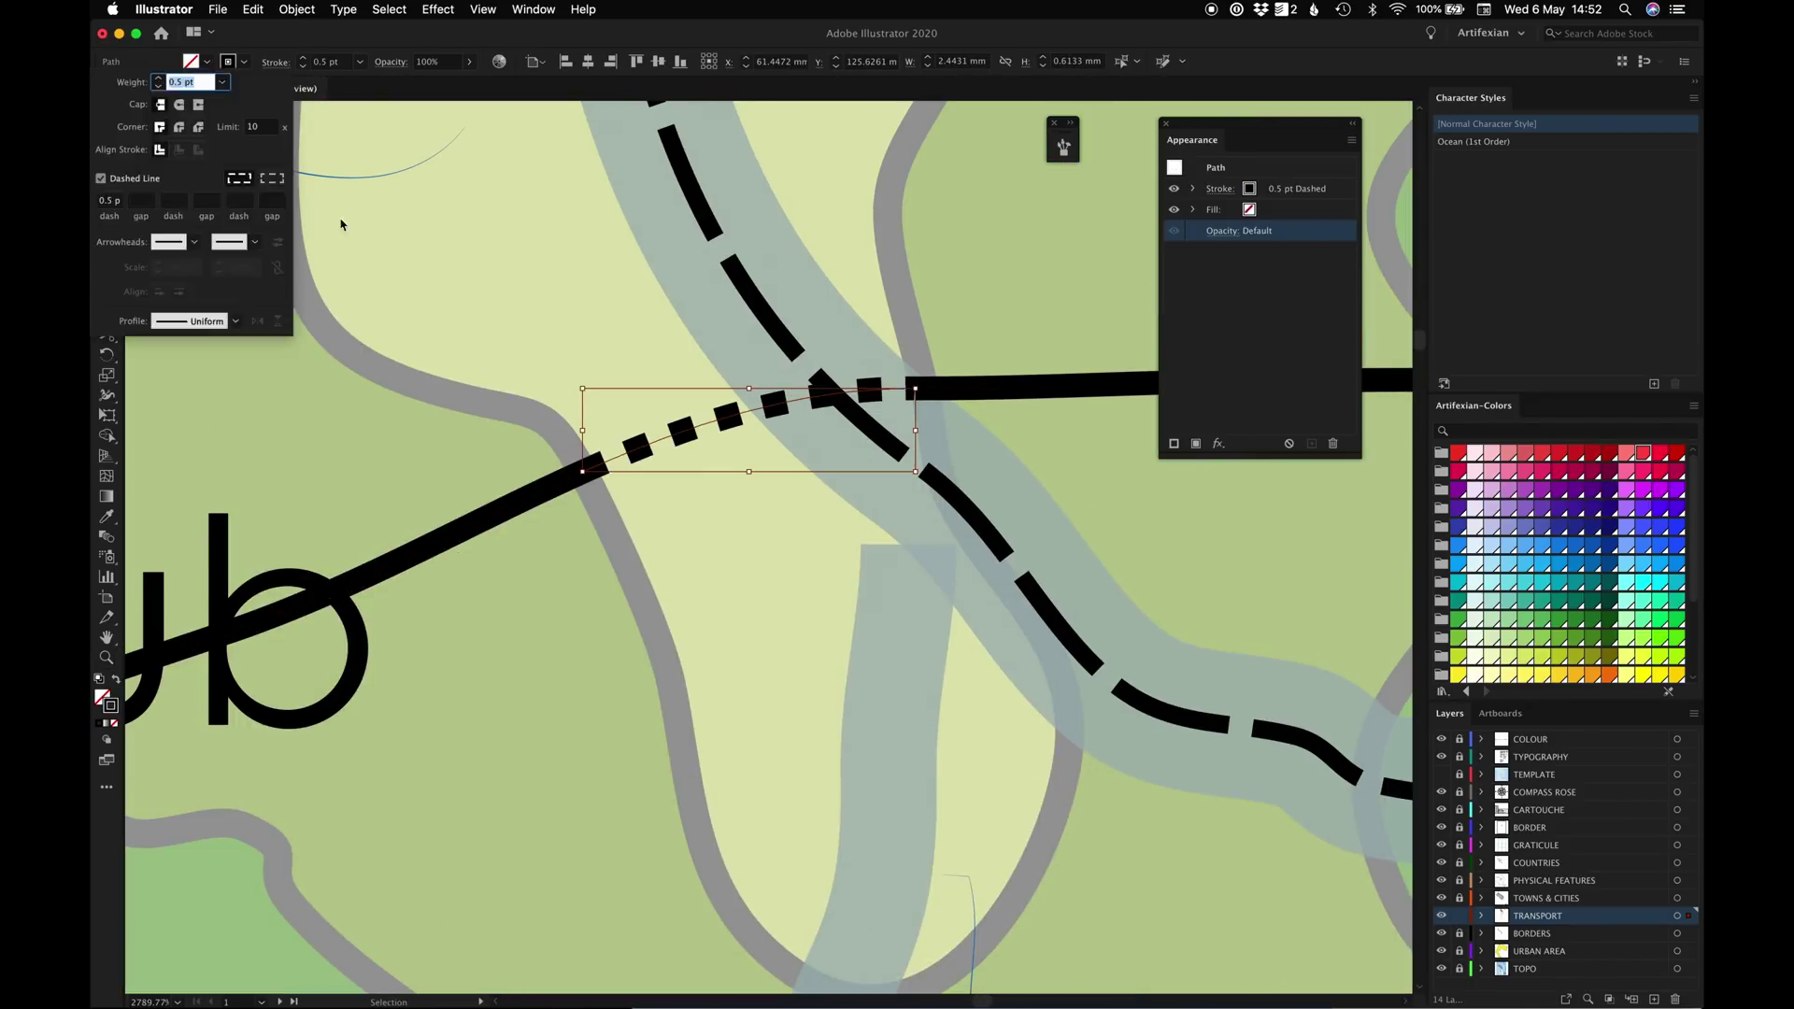
left_click(340, 225)
Draw a short portal tick across the railway tunnel's western end and place a copy at its eastern end
key("p")
left_click(597, 499)
left_click(567, 446)
key("v")
key("Right")
key("Up")
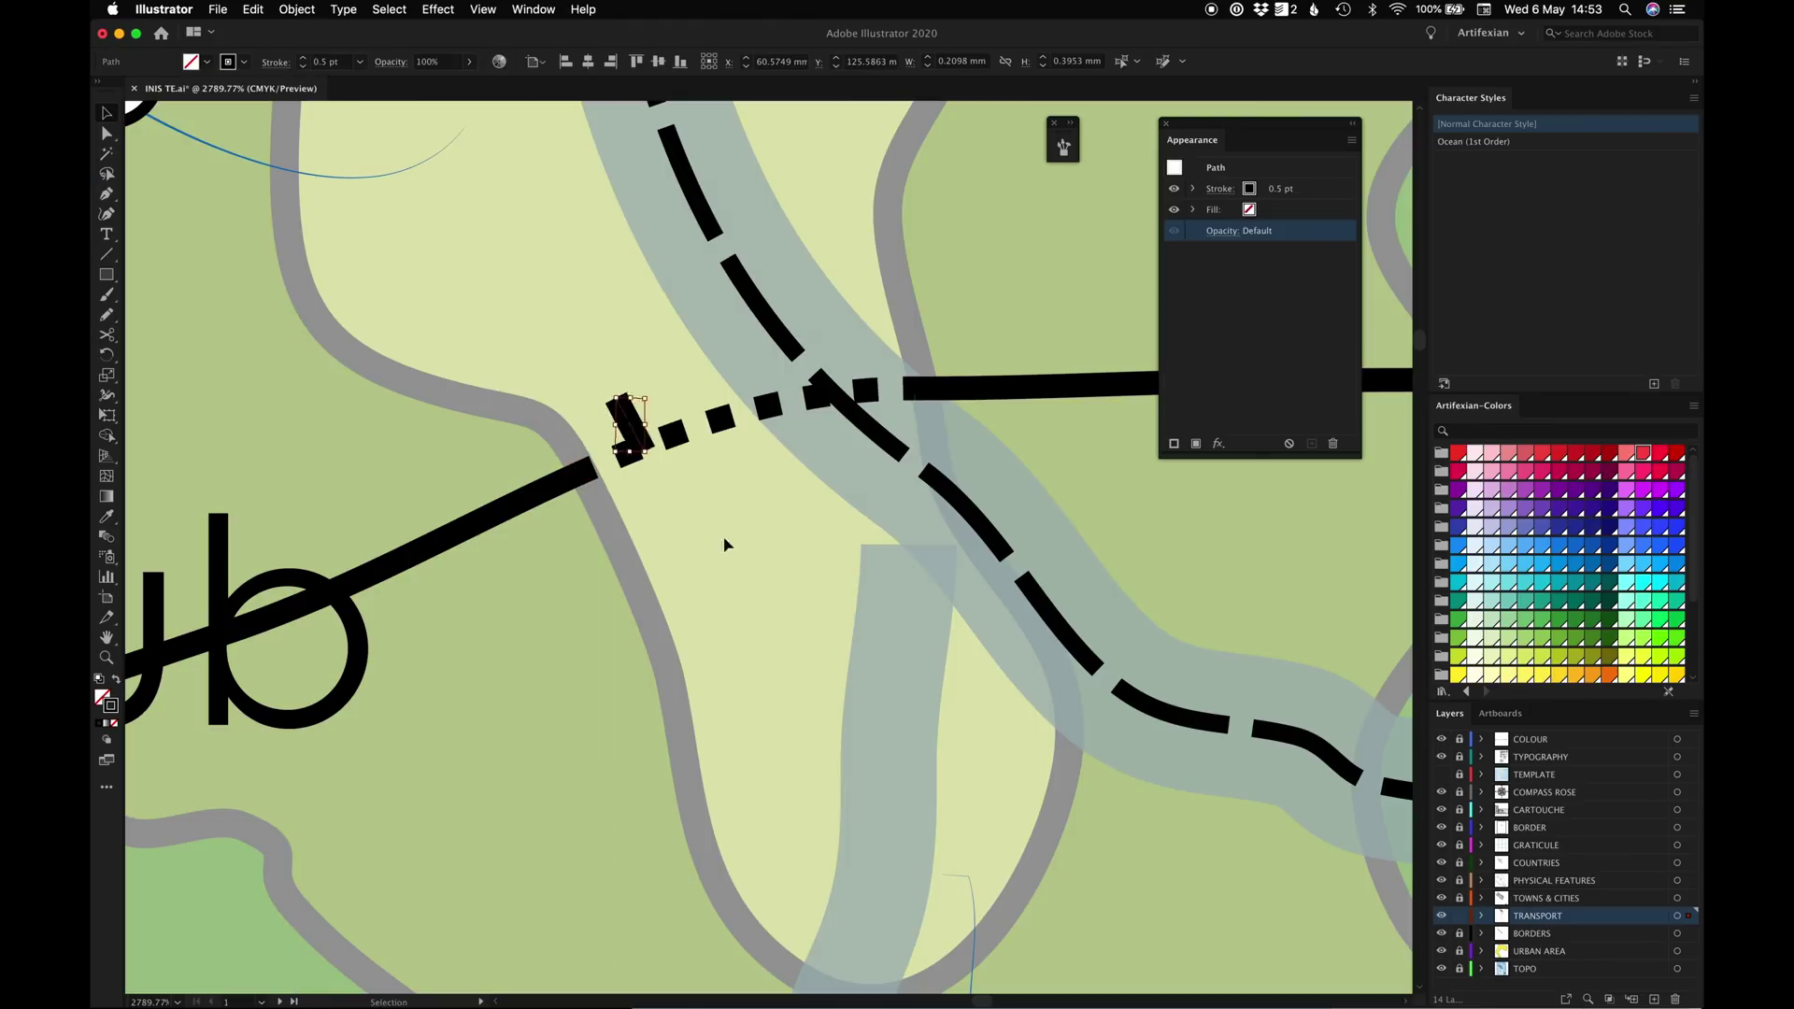
left_click_drag(590, 473, 956, 384, "alt")
key("super+shift+a")
key("super+minus")
key("super+minus")
key("super+minus")
key("super+minus")
key("super+minus")
key("super+minus")
key("super+minus")
key("super+minus")
key("super+minus")
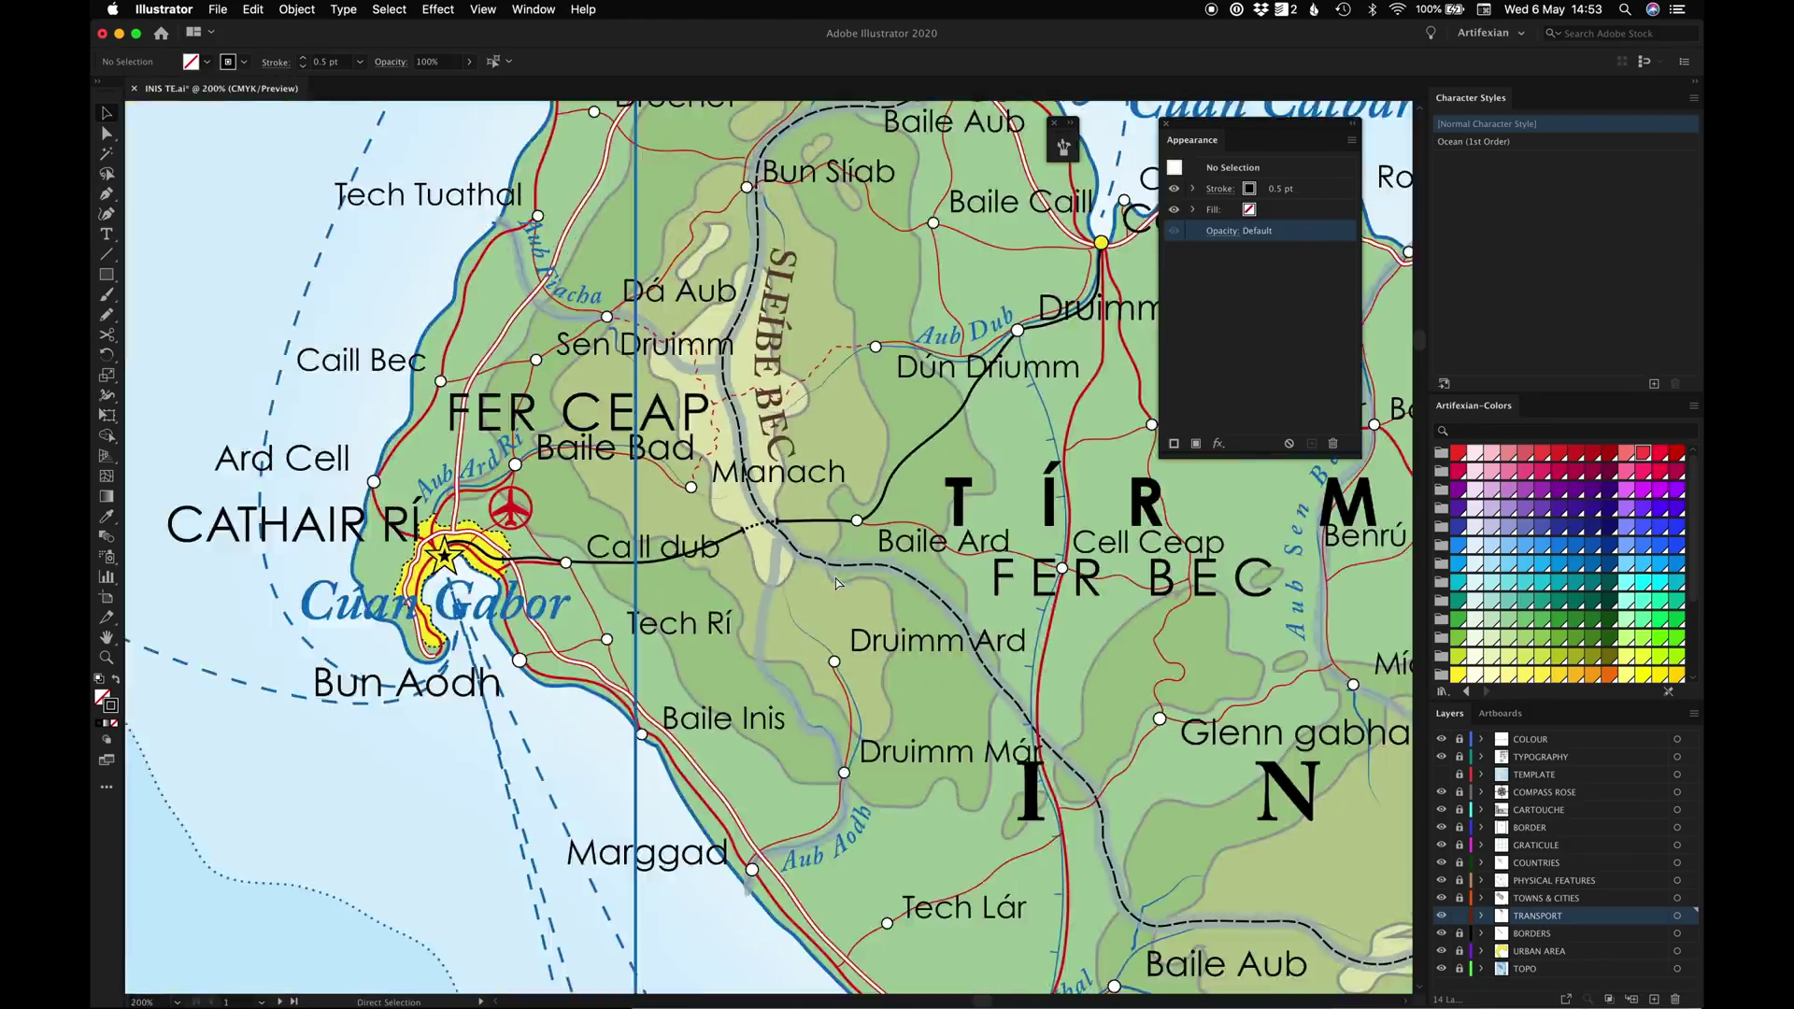
Examine the towns across the central and southern parts of the island for further railway routes
scroll(906, 682, "right", 3)
scroll(912, 691, "right", 3)
scroll(911, 692, "down", 1)
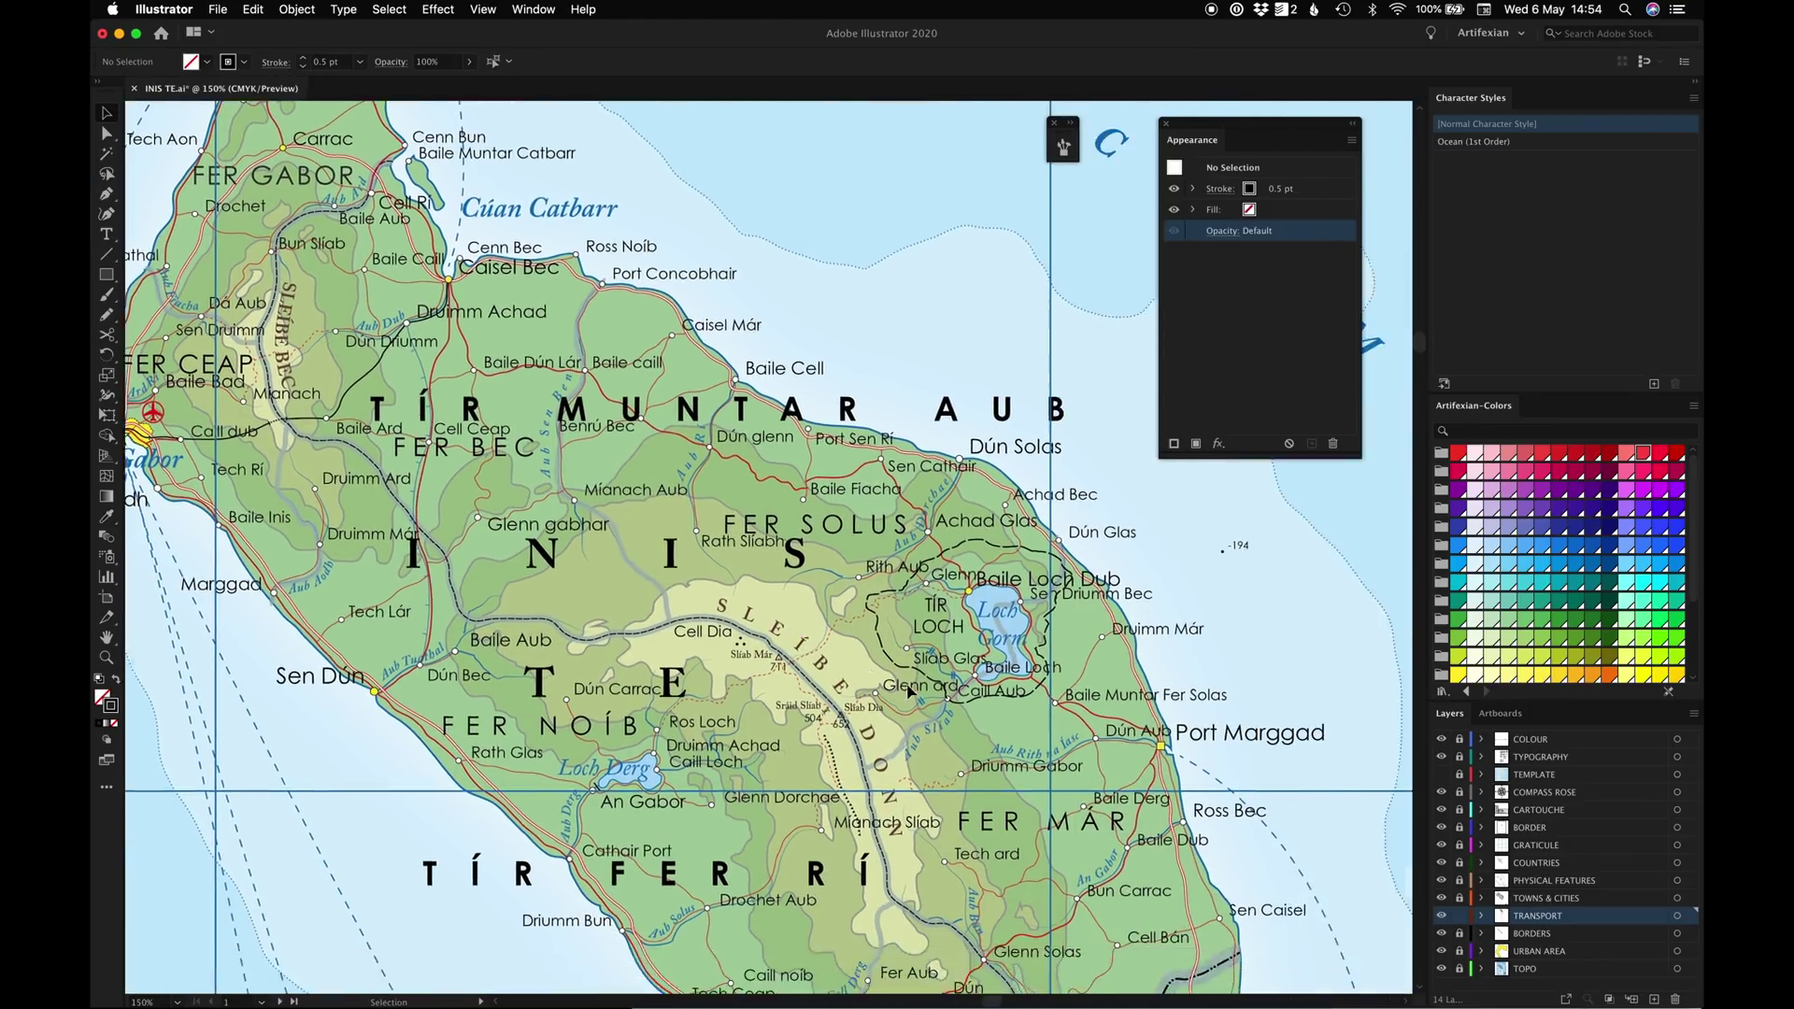
scroll(910, 692, "down", 4)
scroll(910, 691, "right", 1)
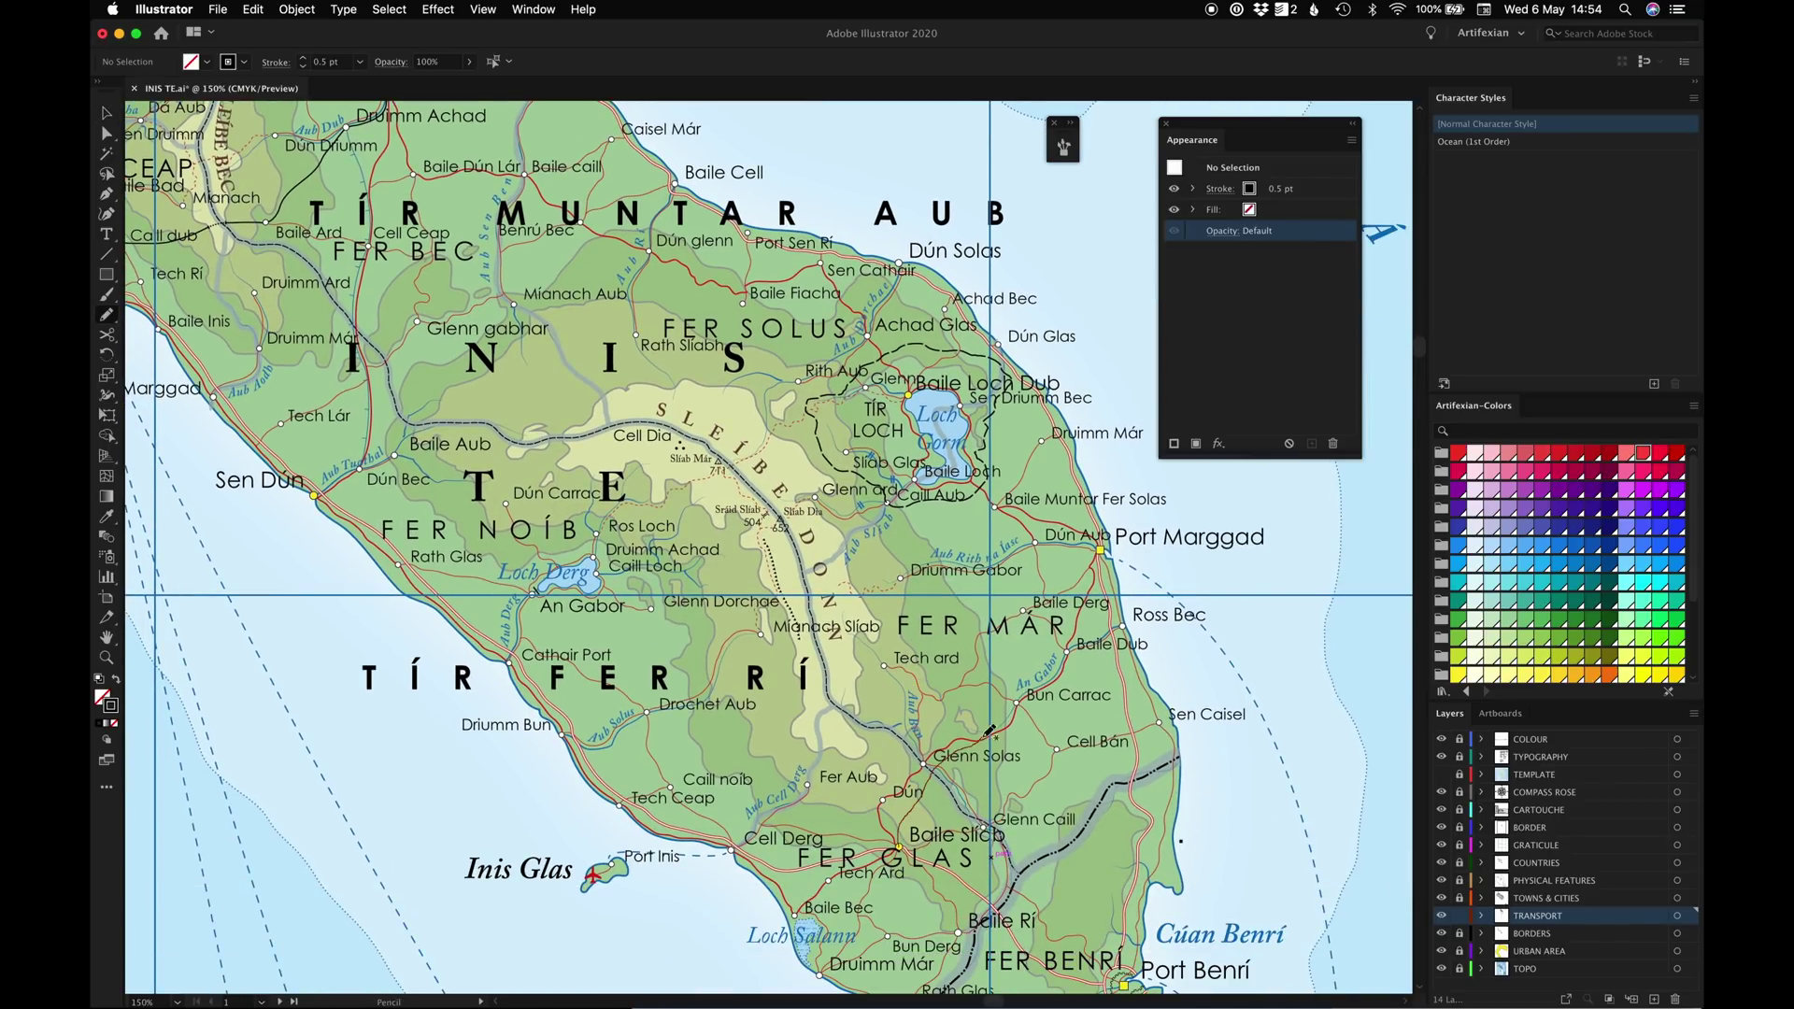
scroll(1168, 725, "up", 1)
scroll(1168, 724, "left", 1)
scroll(947, 874, "down", 3)
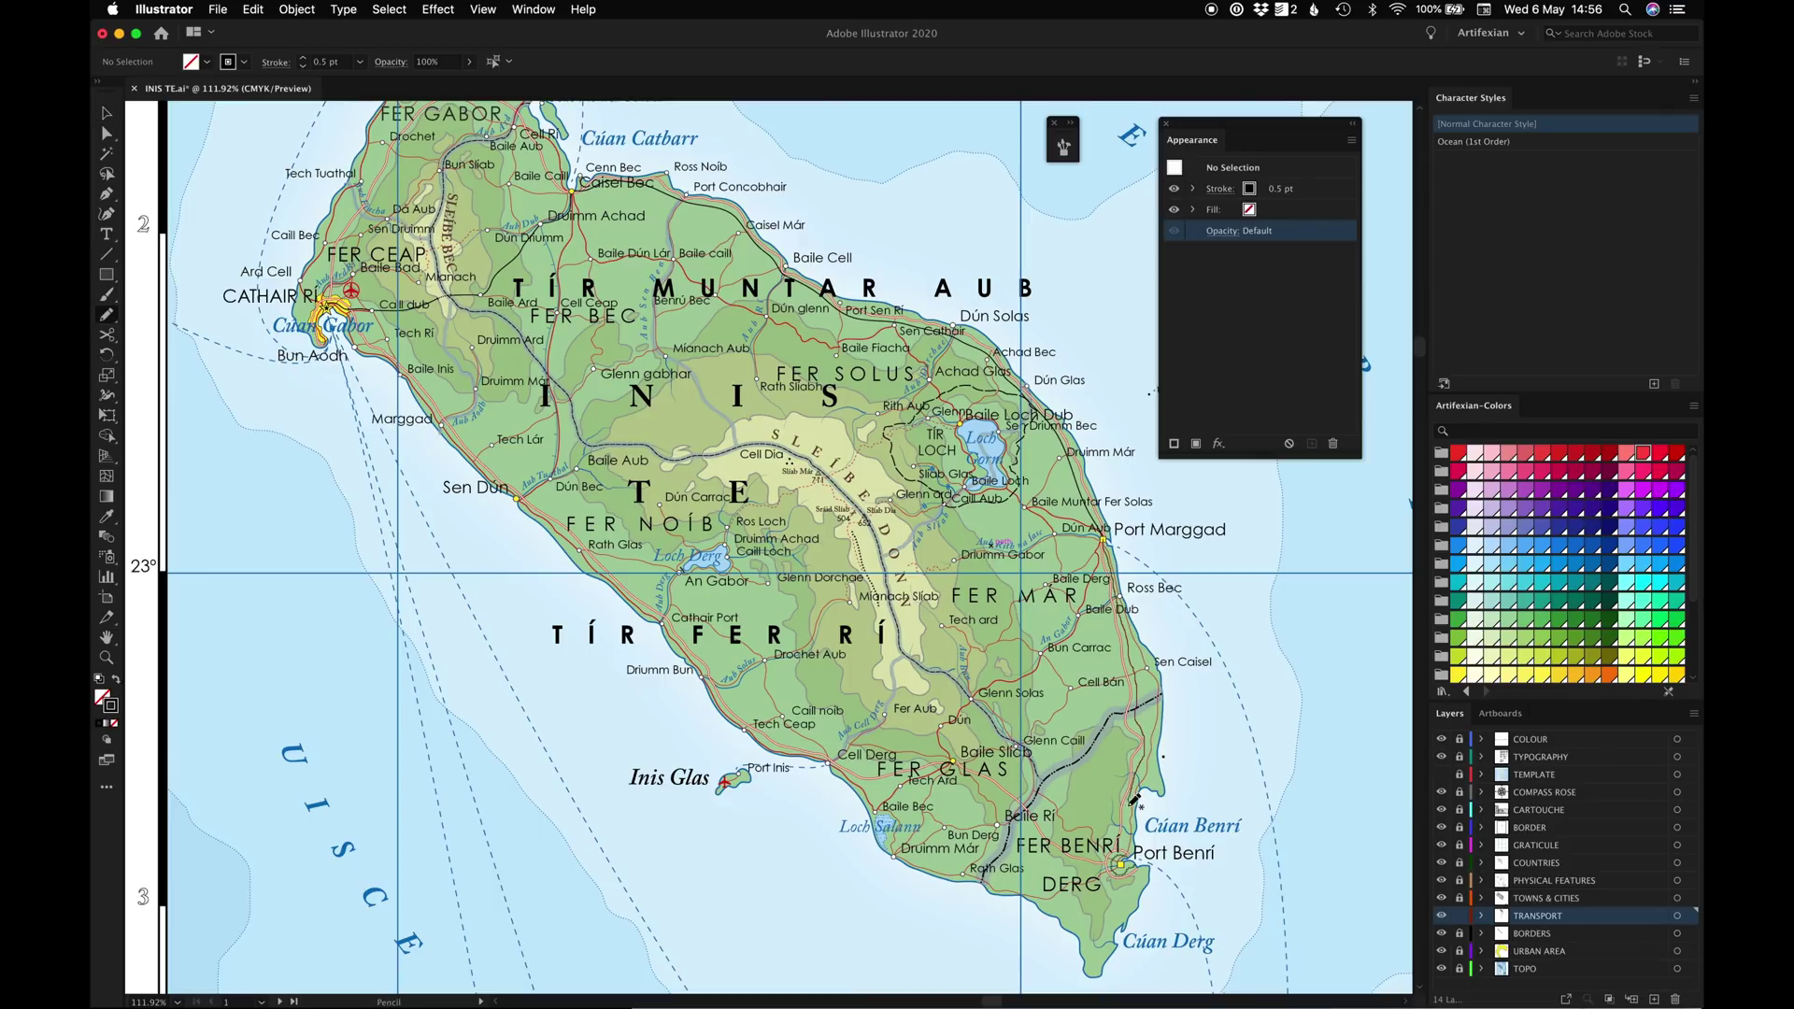
scroll(1129, 264, "up", 1)
scroll(1129, 265, "right", 1)
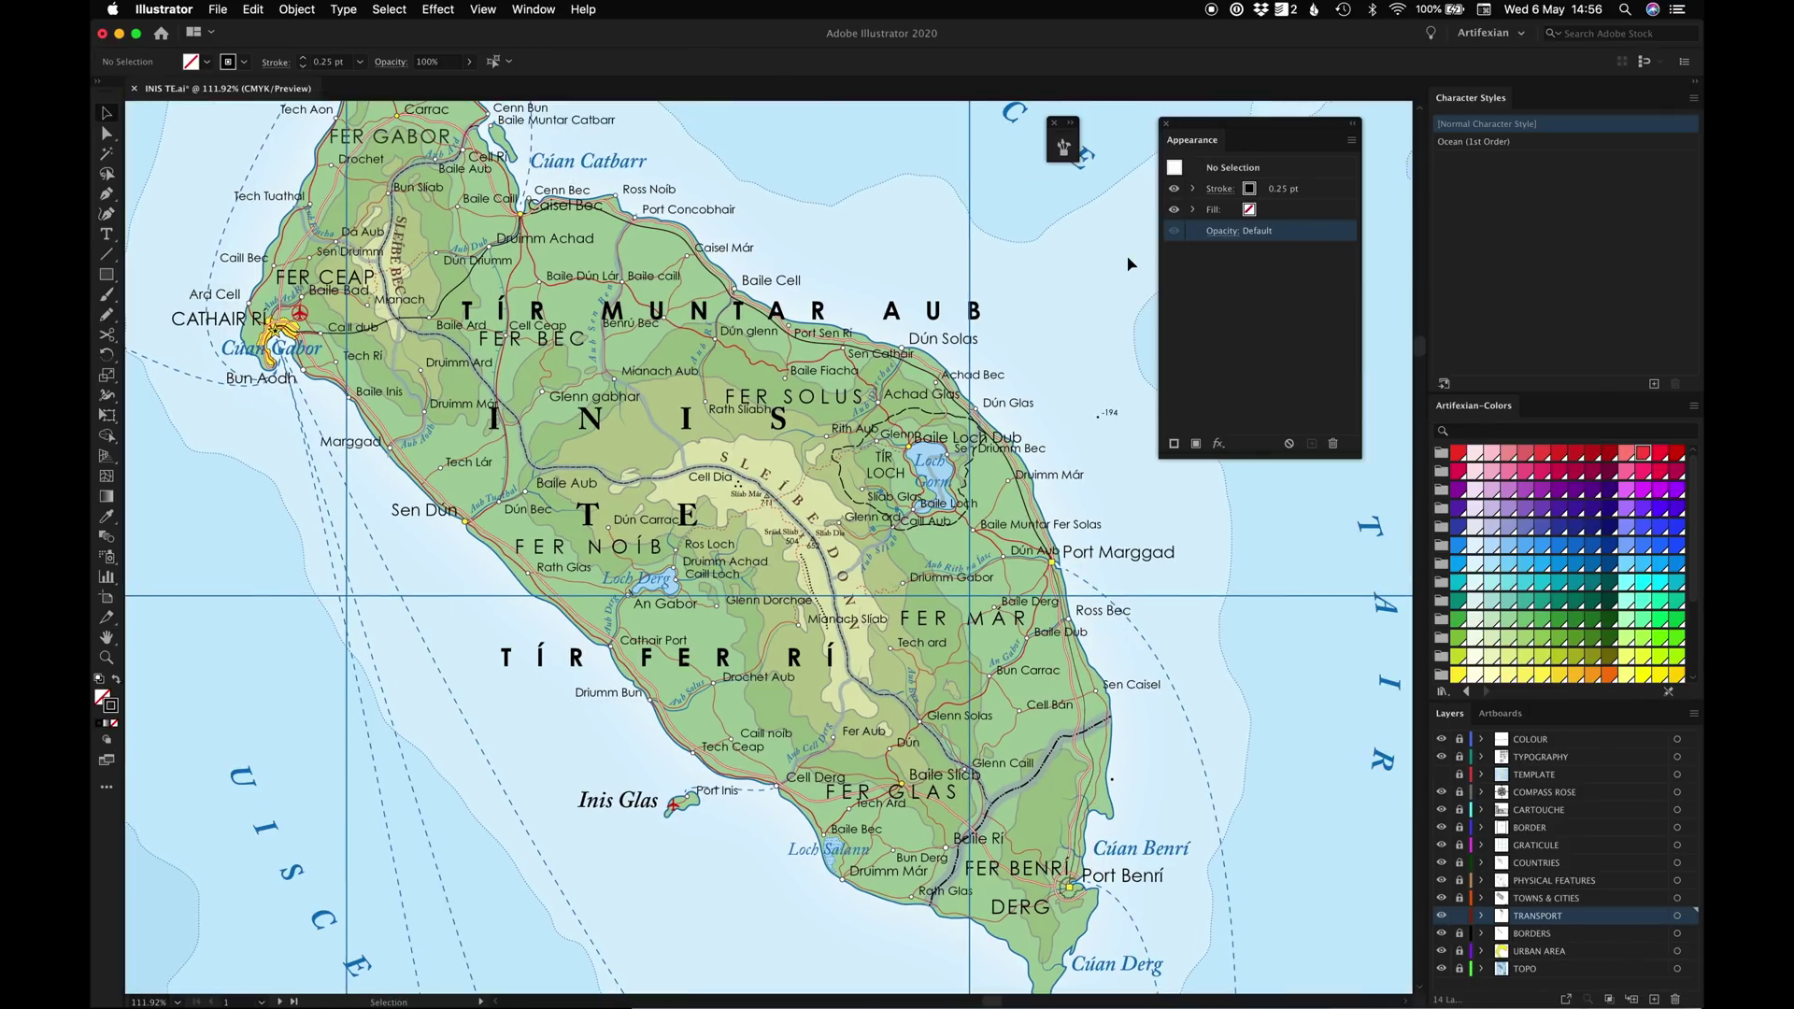
Draw the east-coast railway from Port Marggad past Ross Bec and Sen Caisel to Port Benrí with a 0.5 pt stroke
key("z")
left_click_drag(1126, 598, 505, 168)
key("n")
left_click_drag(1236, 844, 1254, 905)
key("super+shift+a")
key("super+0")
left_click_drag(865, 458, 991, 458)
left_click_drag(869, 897, 920, 897)
left_click_drag(707, 205, 731, 309)
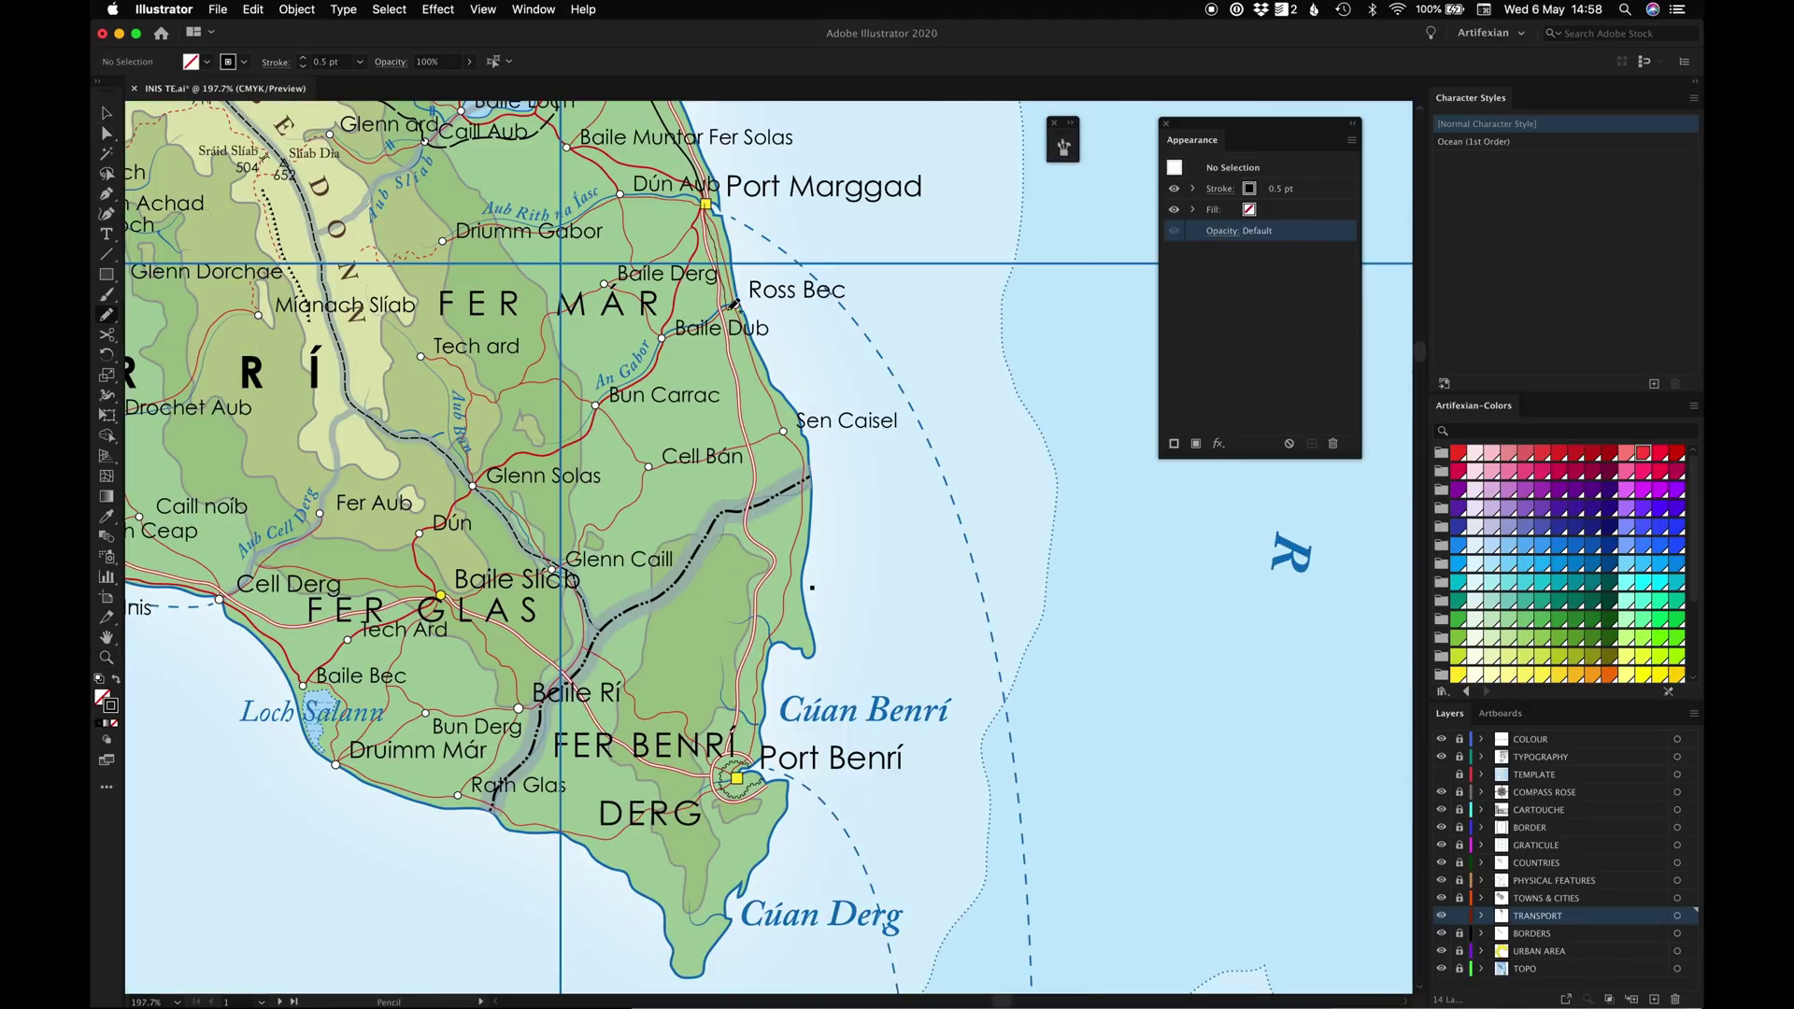
left_click_drag(755, 669, 738, 775)
key("v")
left_click(835, 641)
Measure the strait between Port Fer Glas and Ros Ard at the island's northern tip
scroll(878, 612, "left", 2)
scroll(878, 612, "up", 1)
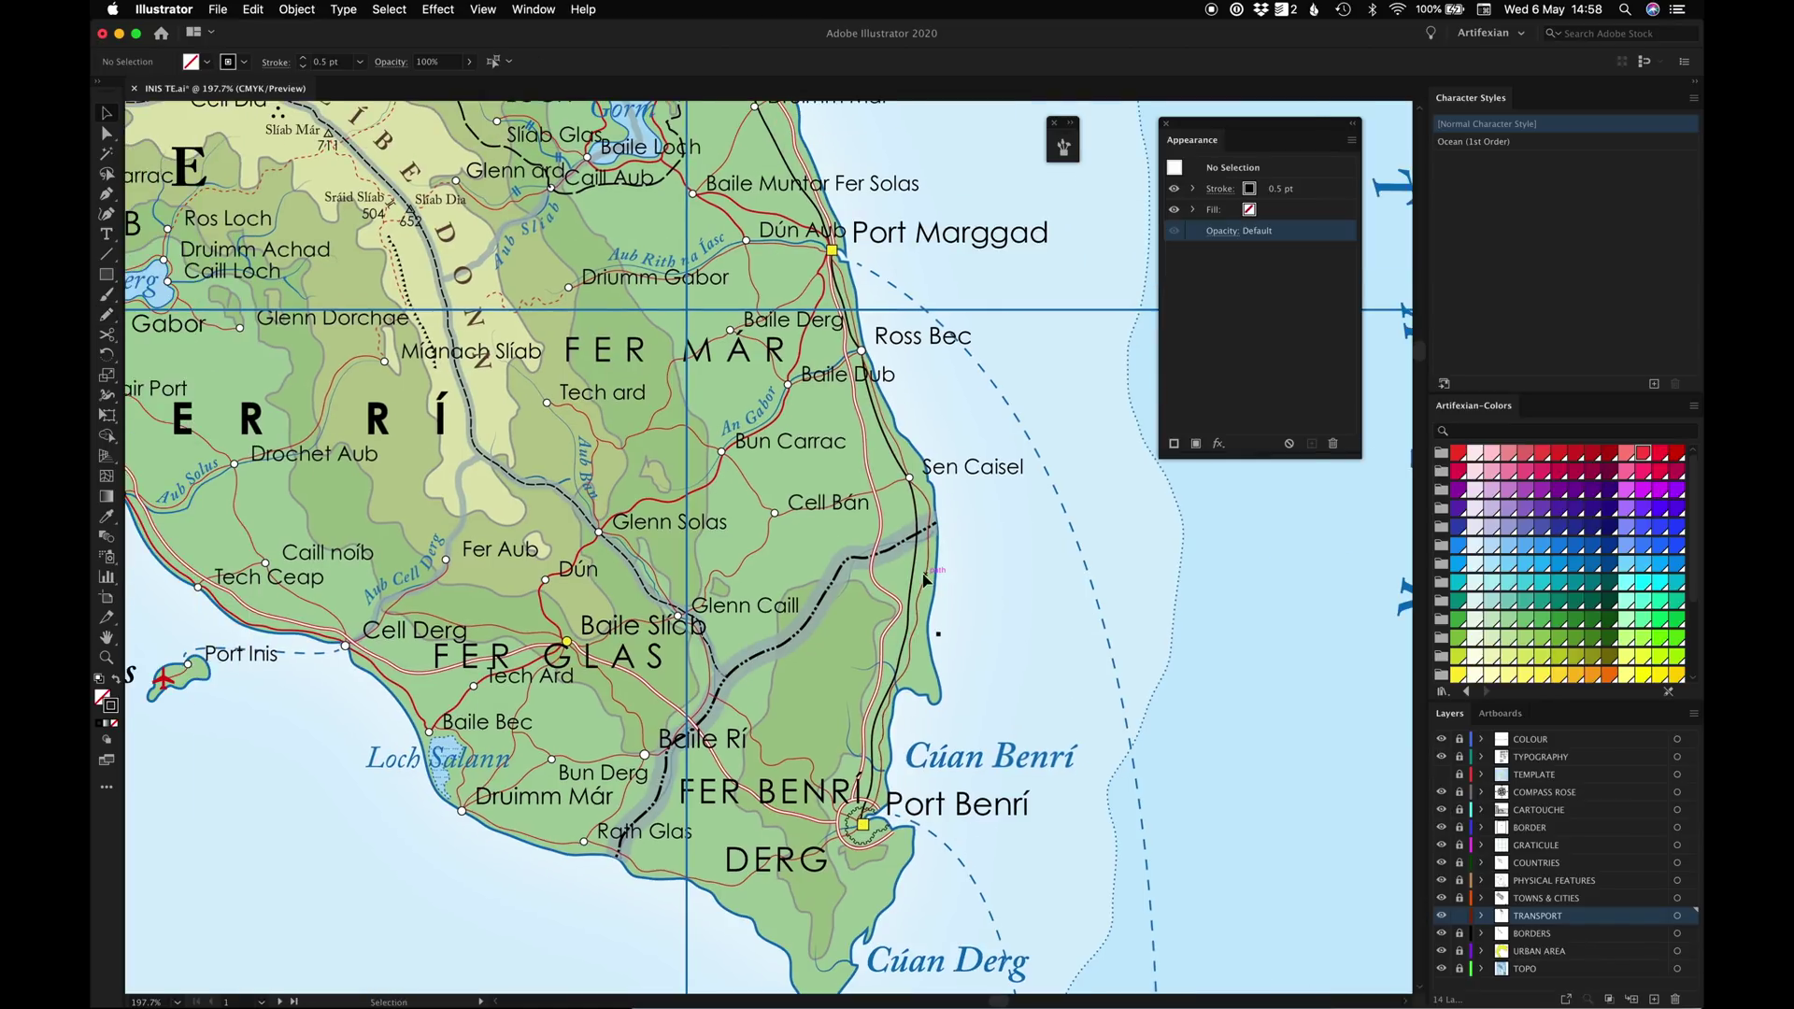
key("super+minus")
key("super+minus")
key("super+minus")
scroll(924, 582, "up", 4)
scroll(924, 582, "left", 1)
left_click(107, 597)
left_click_drag(106, 516, 159, 536)
left_click_drag(450, 241, 454, 297)
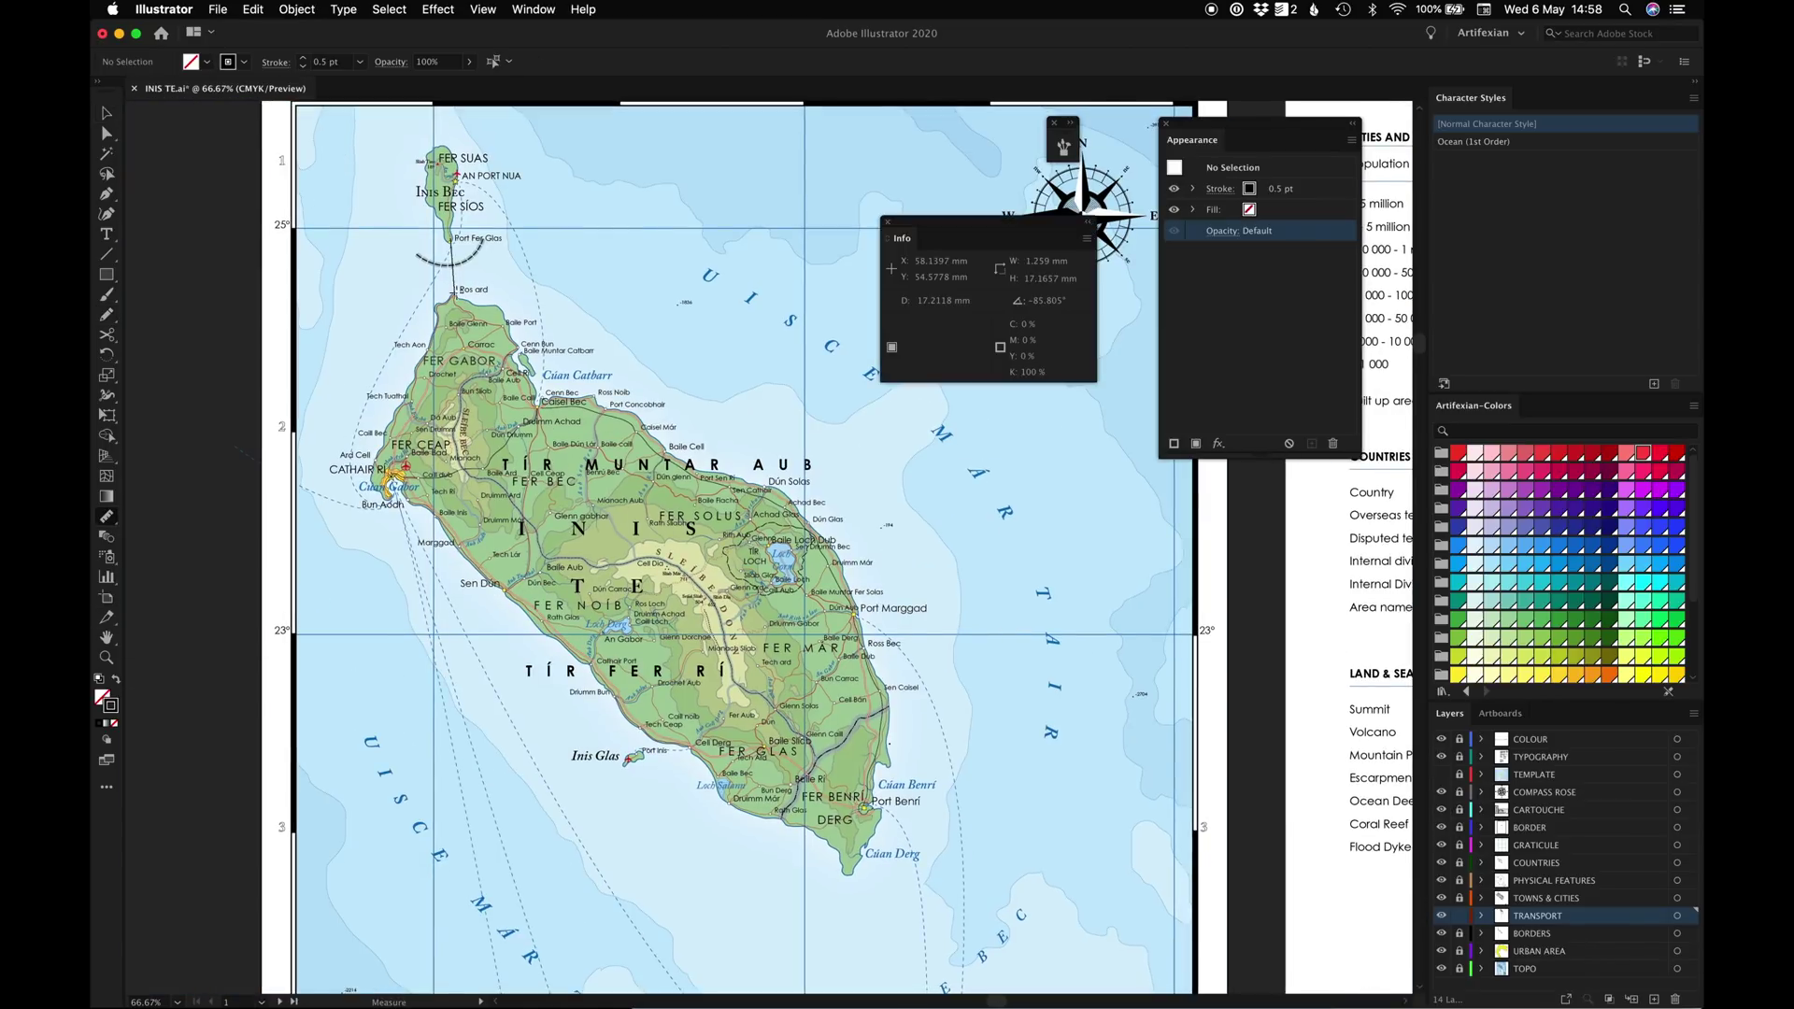
scroll(628, 395, "up", 2)
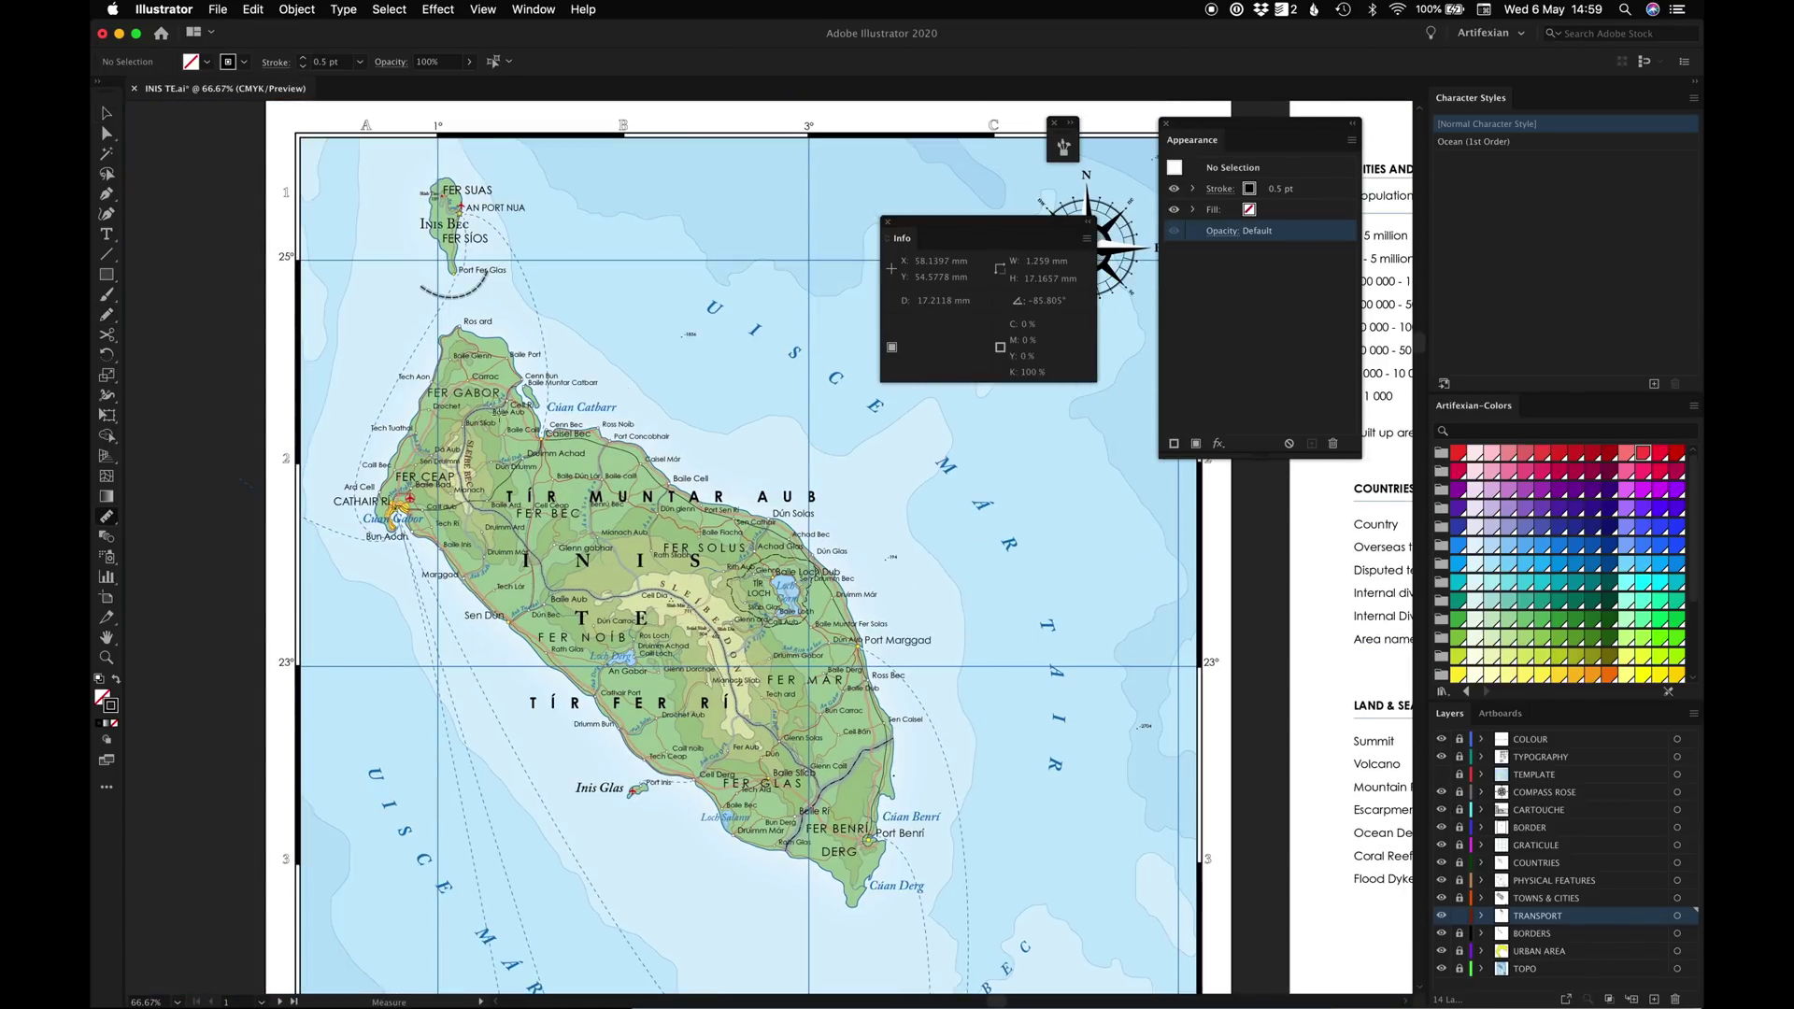
left_click_drag(373, 516, 500, 517)
key("i")
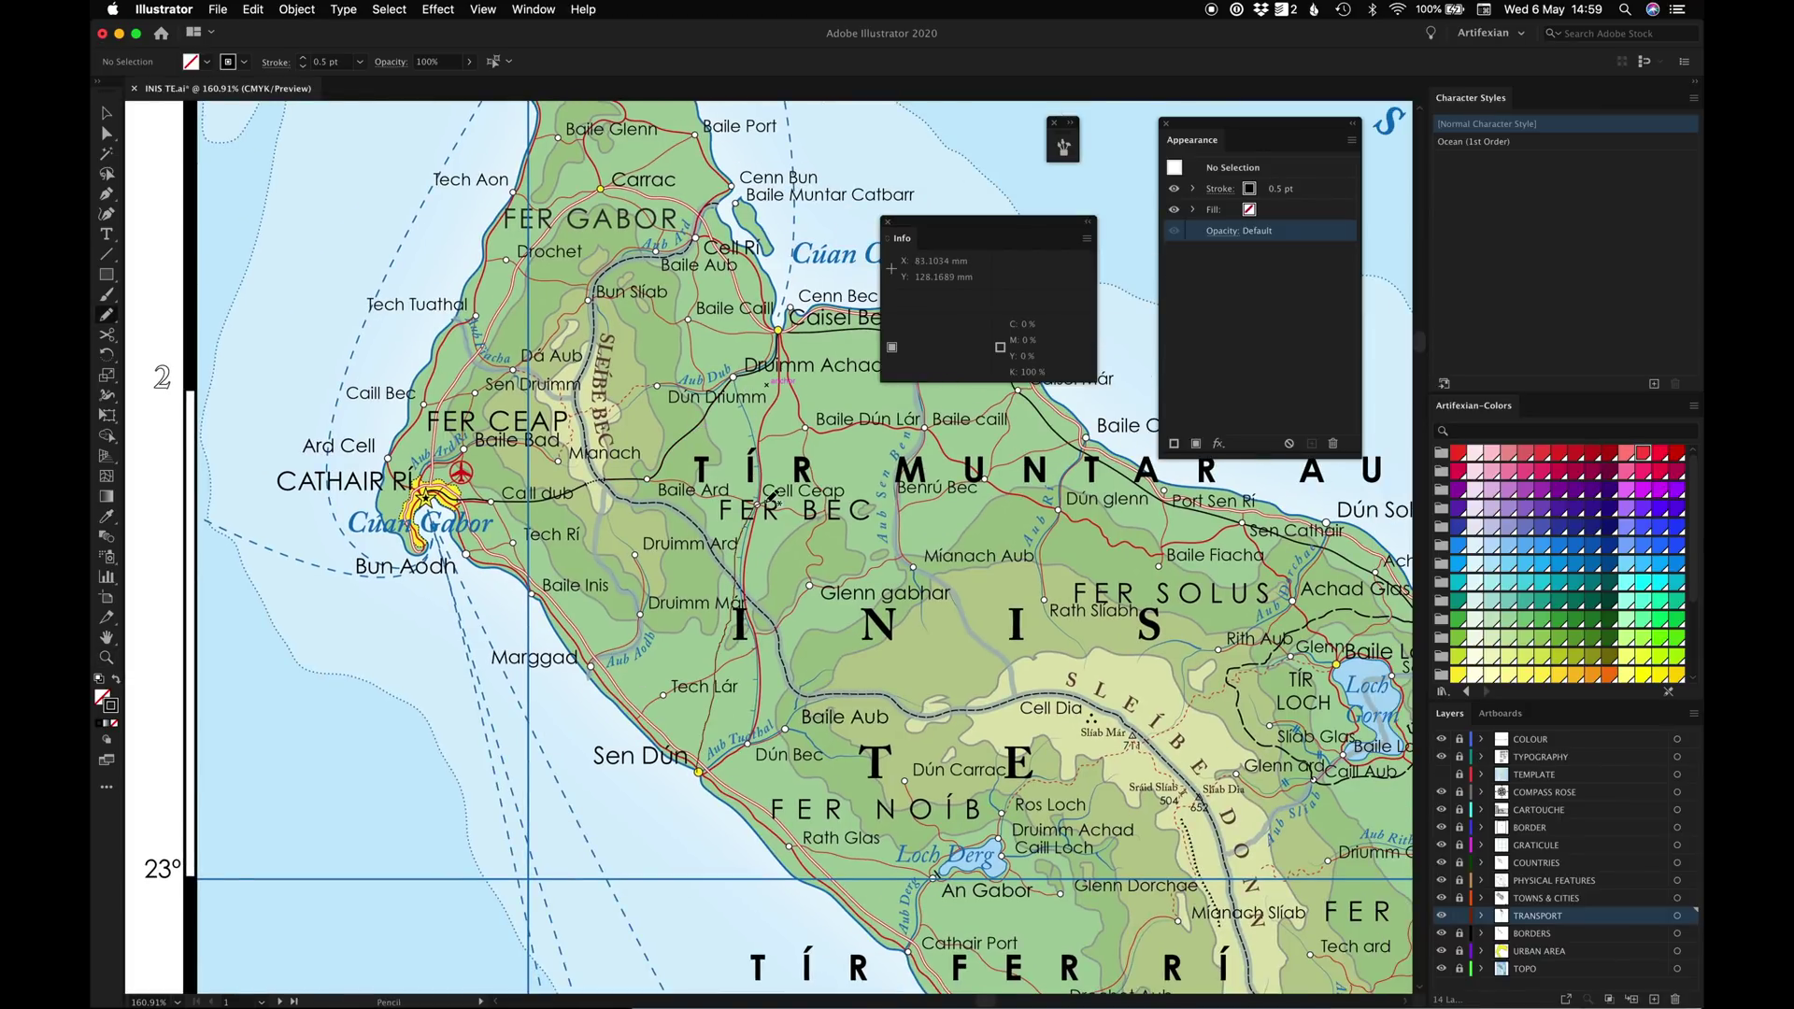
key("super+0")
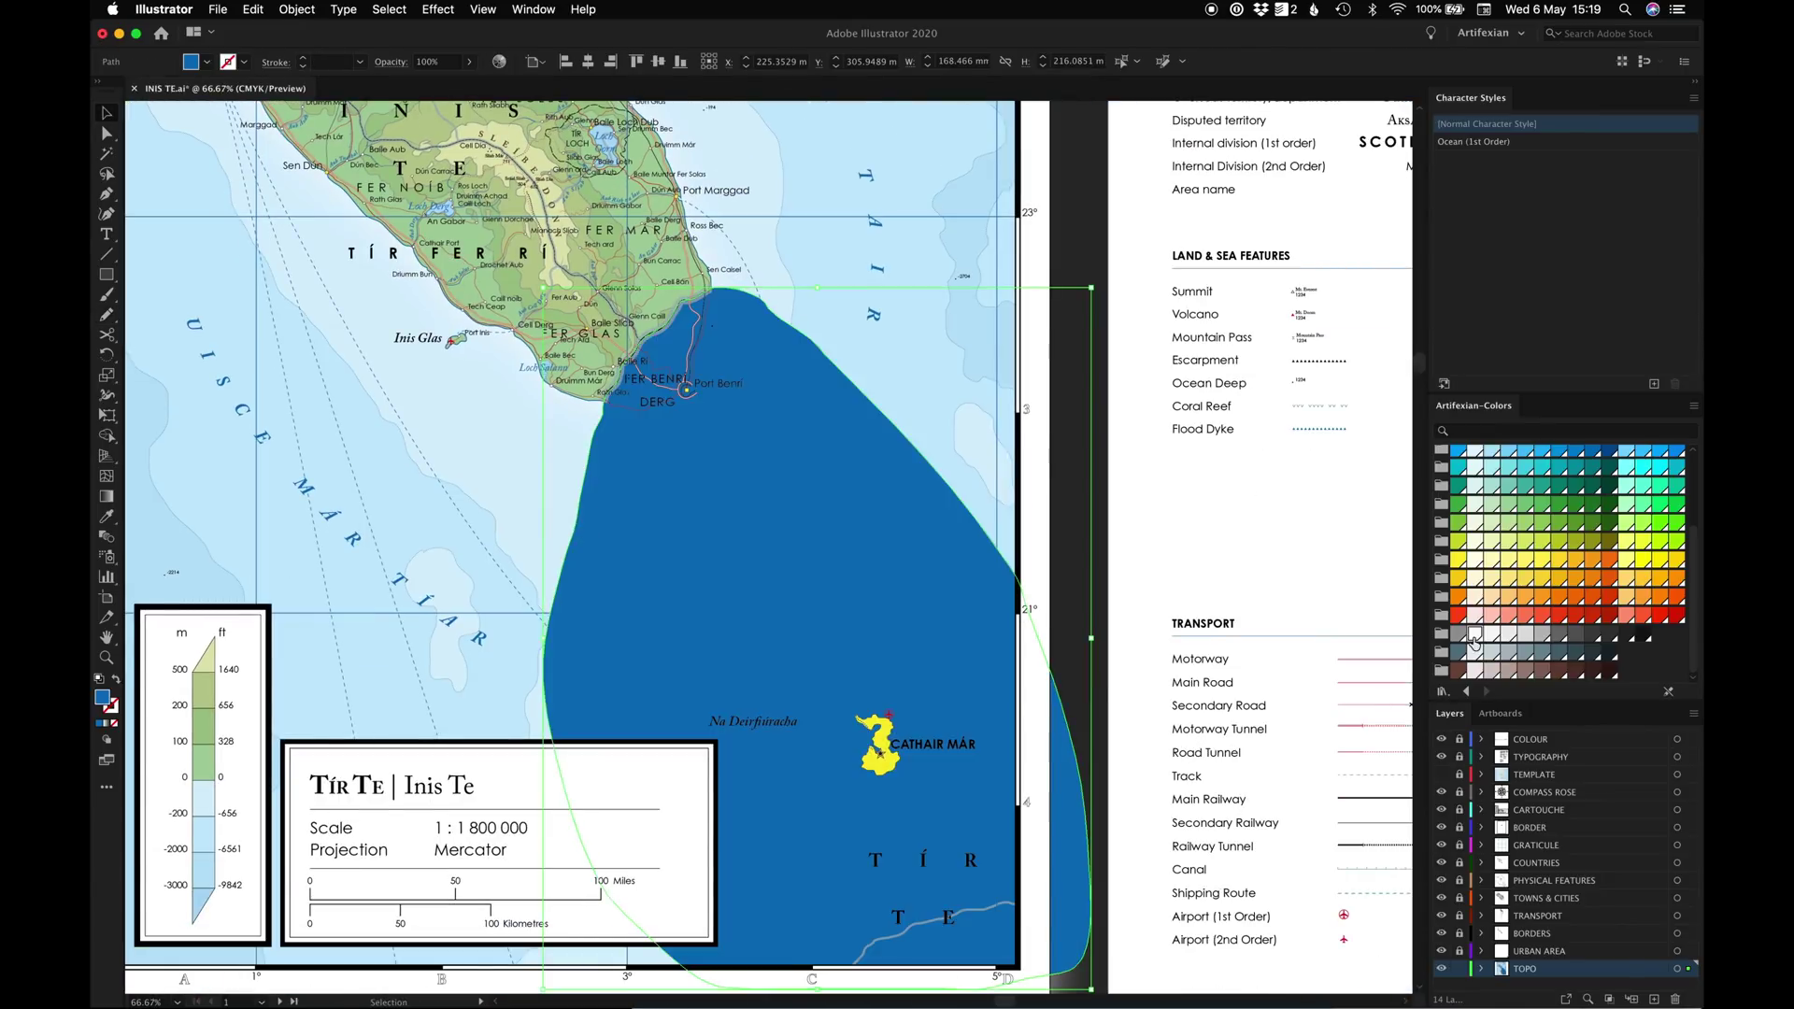
Fill the large southern shape with white and remove its part over the sea with Shape Builder, leaving only the land covered
left_click(1474, 640)
left_click(873, 737, "shift")
key("shift+m")
left_click(913, 569, "alt")
key("v")
Move the DEFOCUS ZONE layer up to just below the GRATICULE layer
left_click(905, 709)
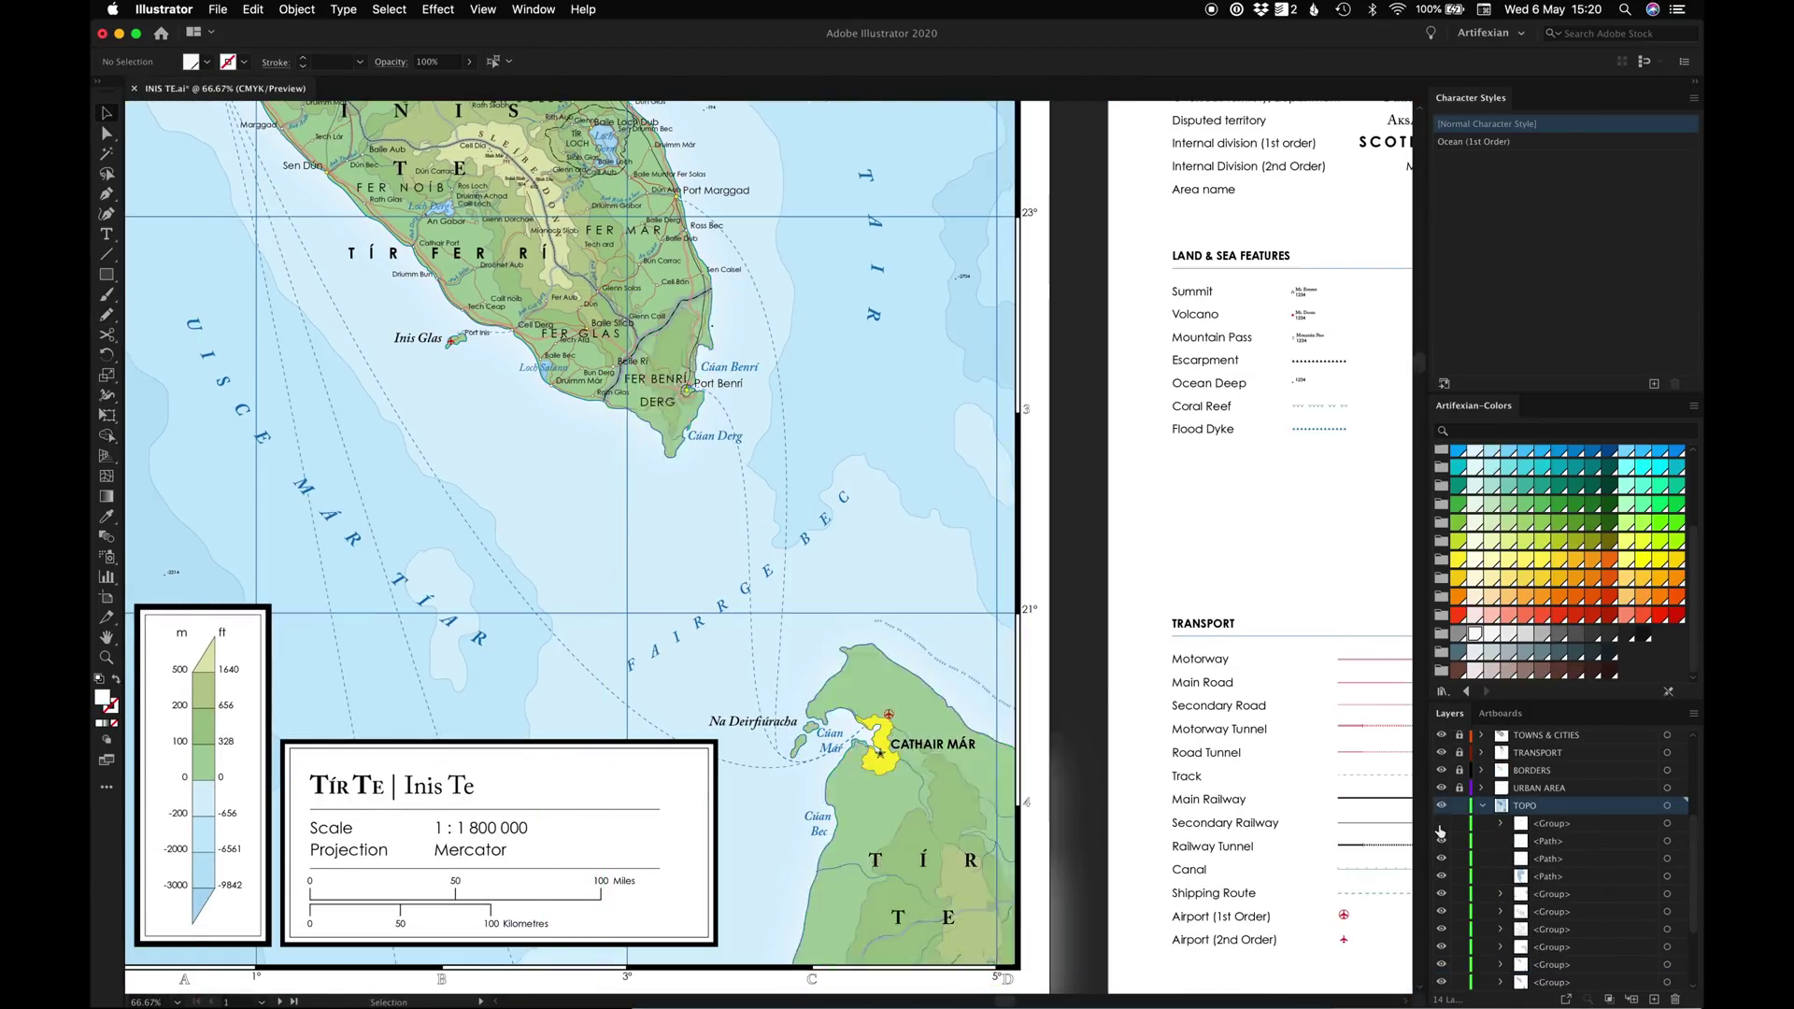
left_click(1442, 964)
left_click_drag(1577, 945, 1548, 846)
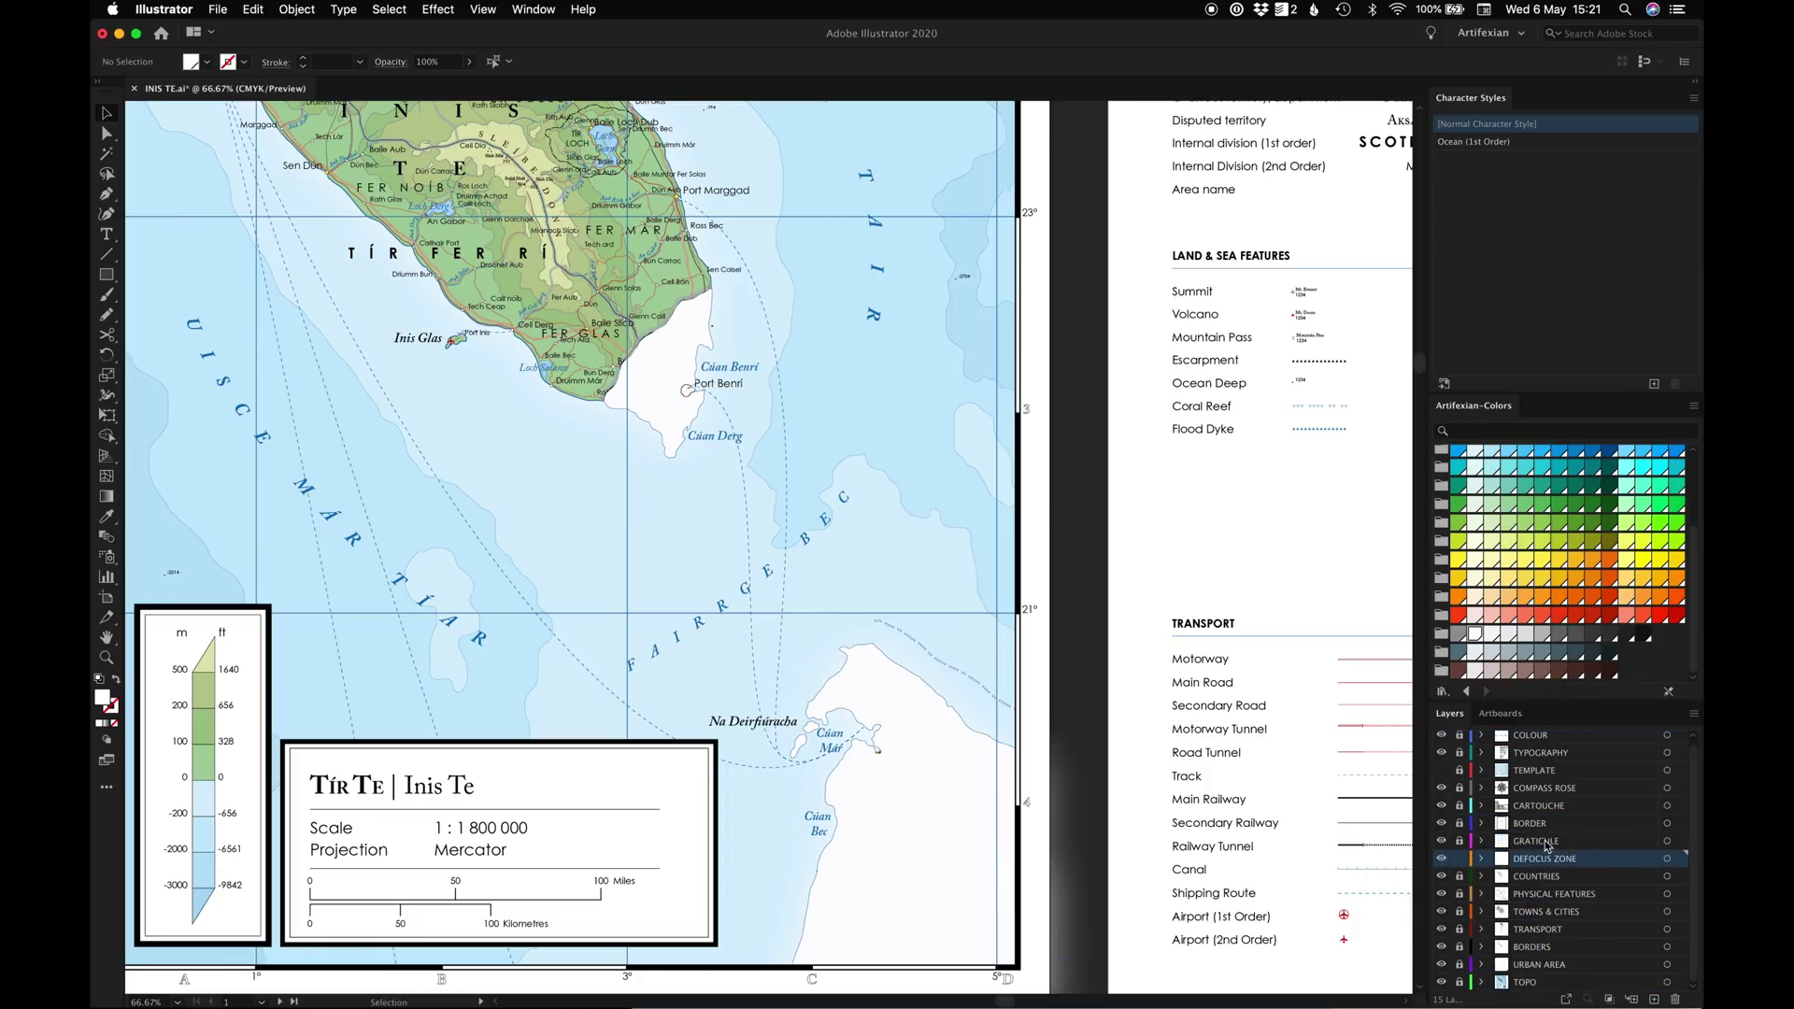
Unlock the layers, select the small path around Port Benrí and locate it in the BORDER layer
left_click_drag(1460, 737, 1460, 981)
left_click(689, 390)
left_click(1482, 824)
scroll(1533, 831, "down", 3)
left_click(1547, 793)
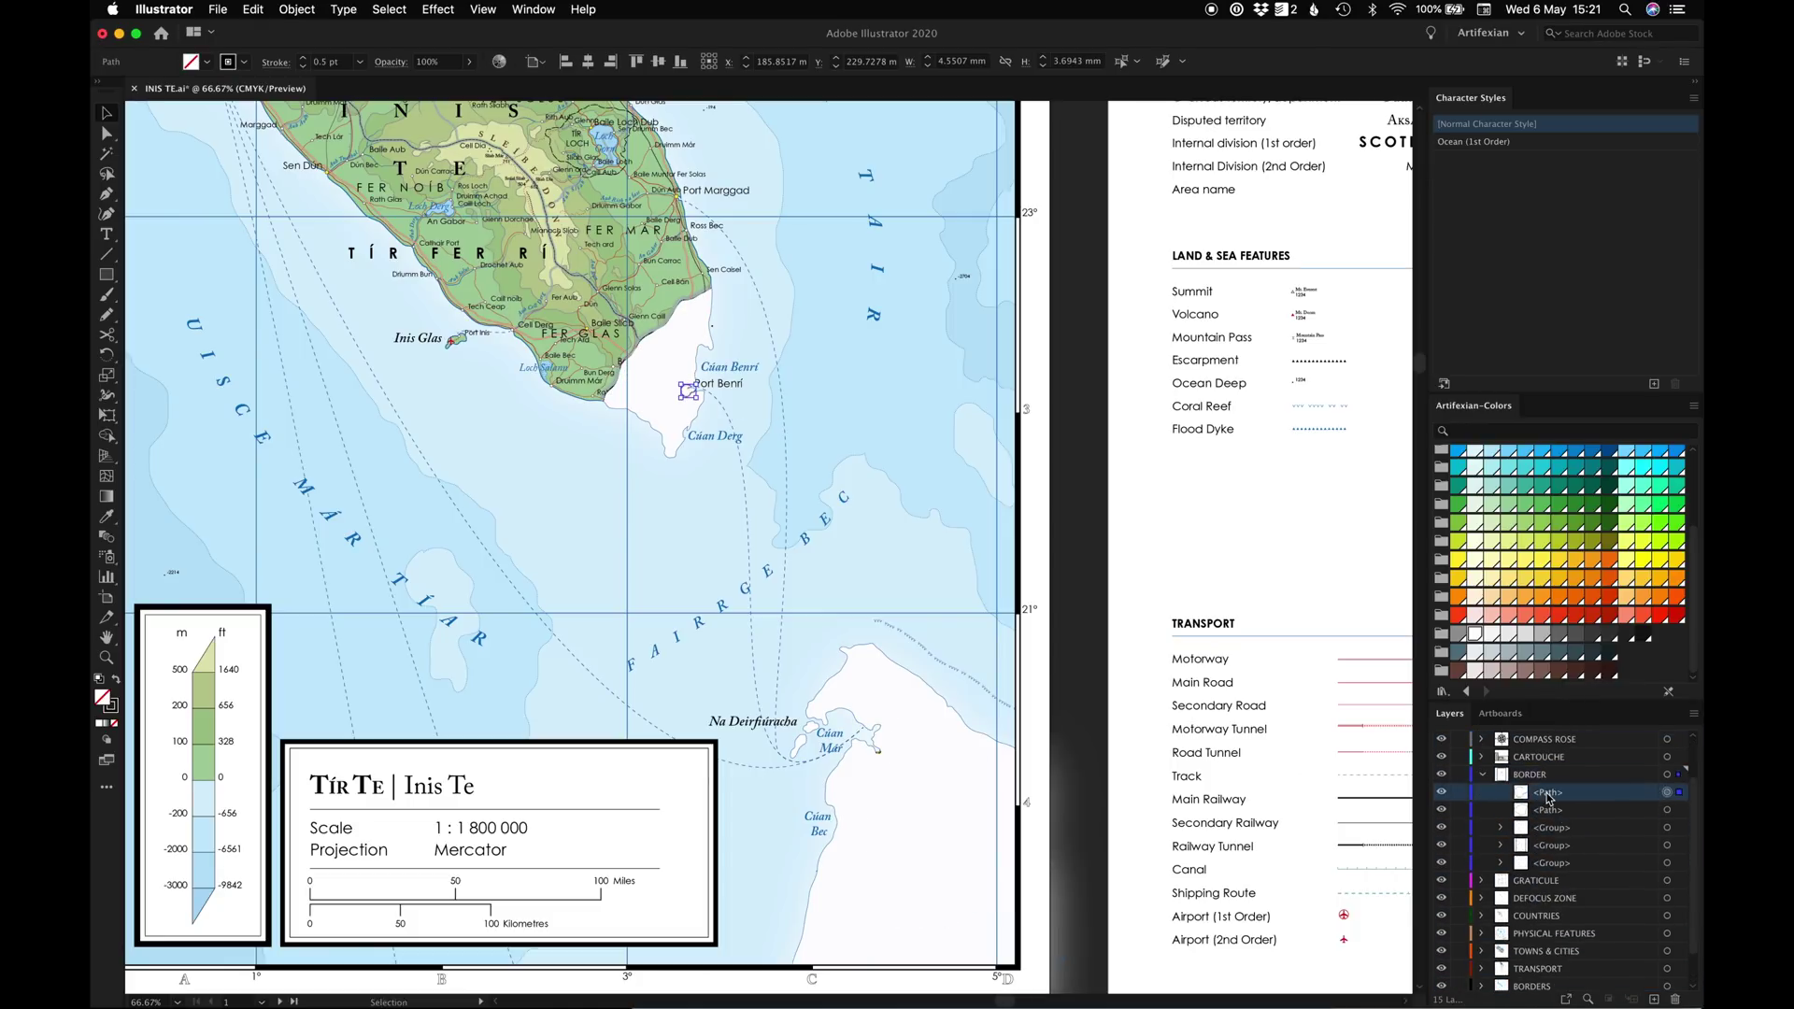
left_click(1486, 781)
left_click_drag(1529, 827, 1570, 871)
Target everything on the DEFOCUS ZONE layer and set its blending mode to Soft Light
left_click(1667, 864)
left_click(390, 62)
left_click(253, 90)
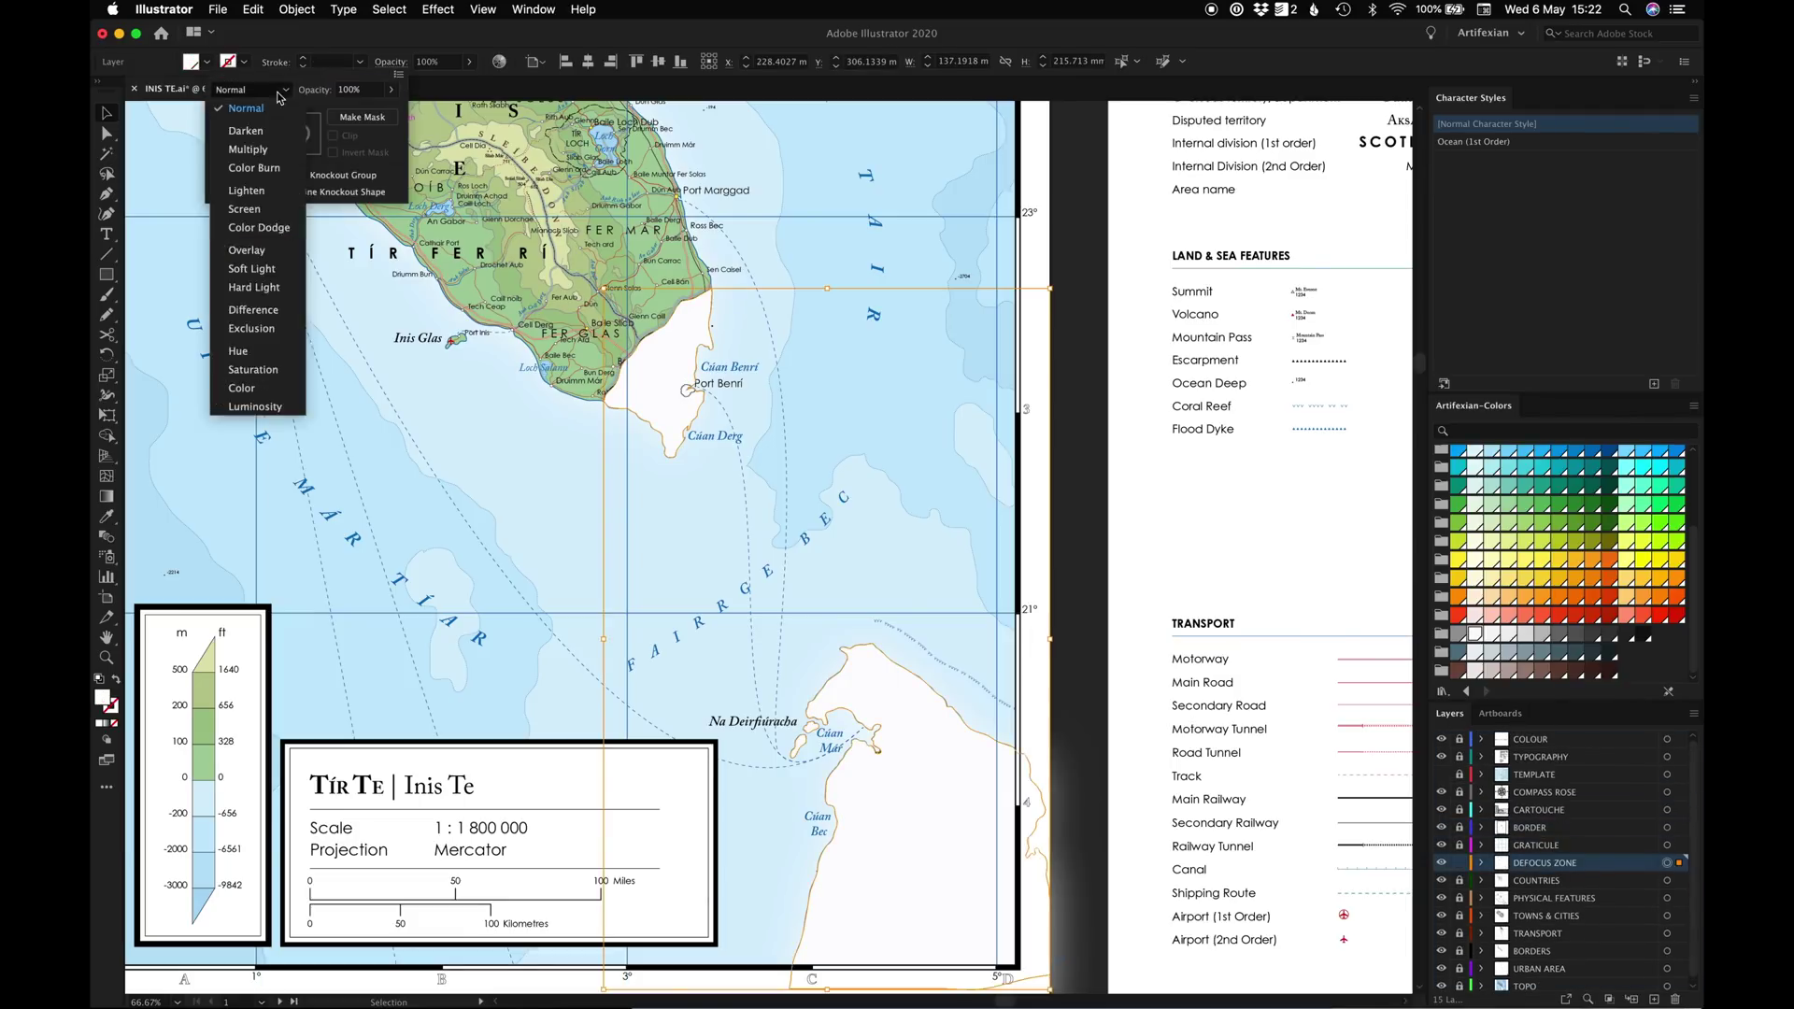
left_click(261, 268)
left_click(515, 515)
Try lowering the opacity of the defocus-zone group to 40%
left_click(316, 90)
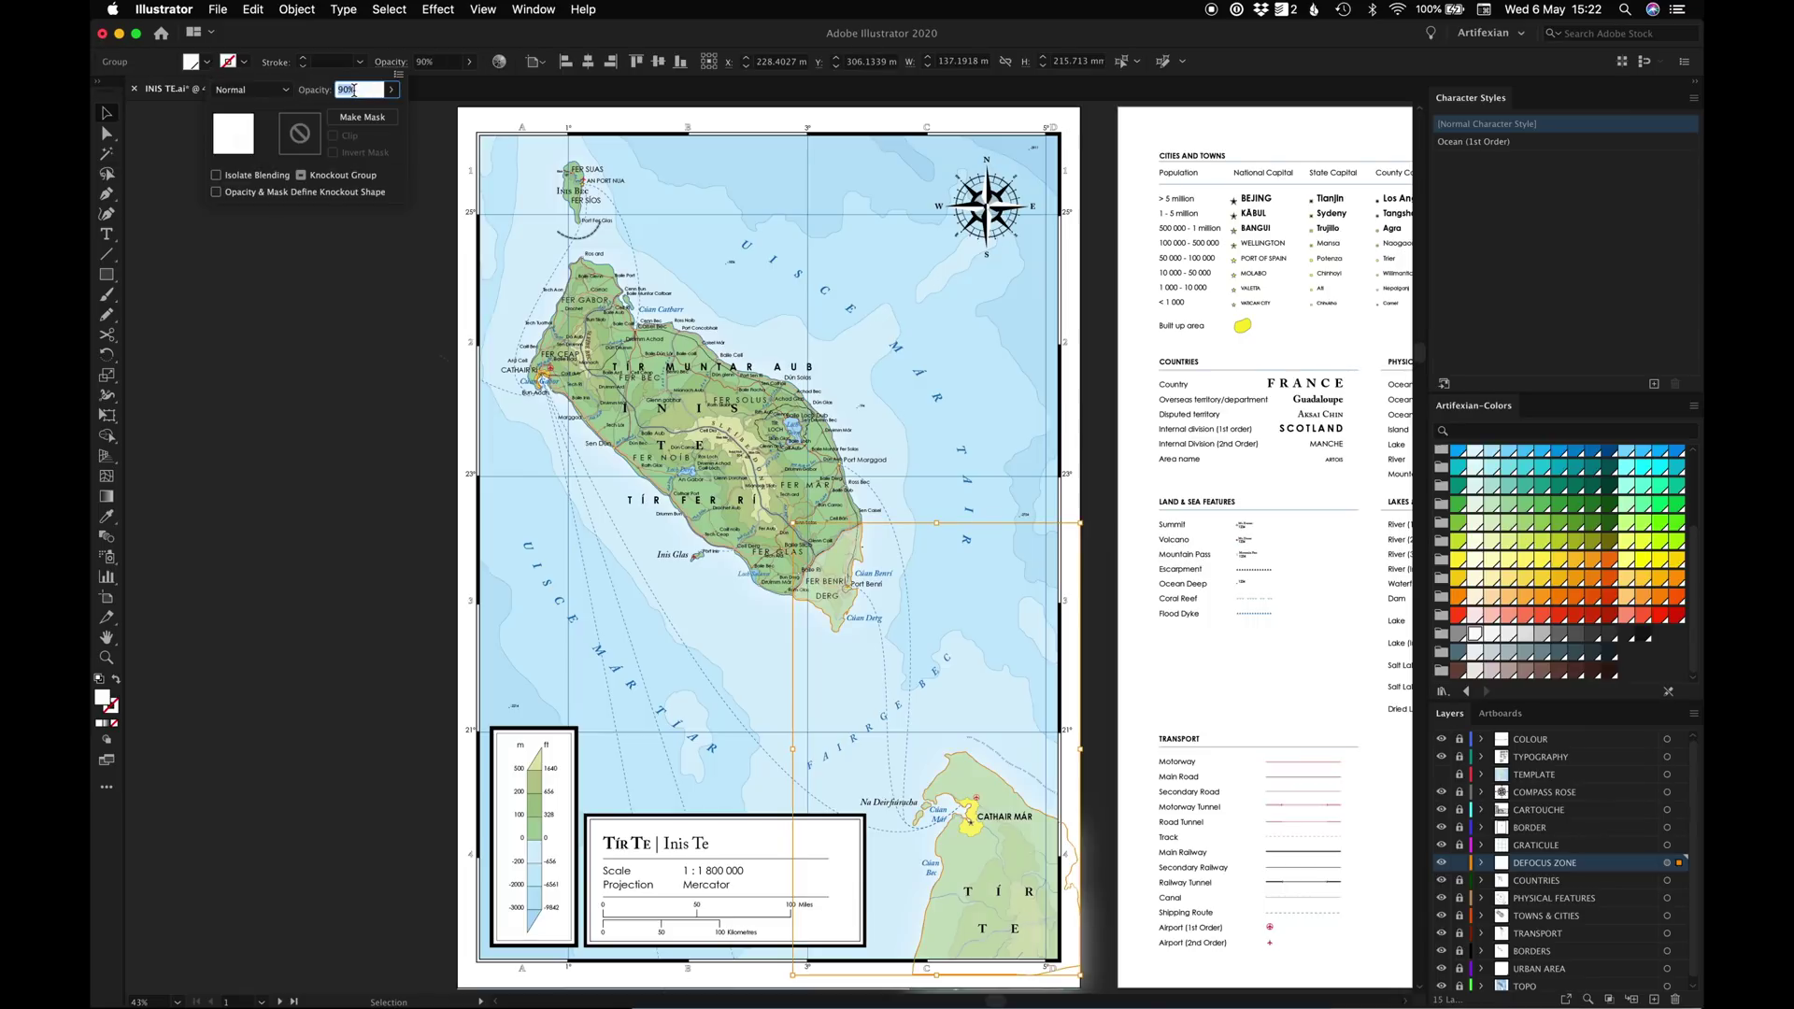
key("shift+Down")
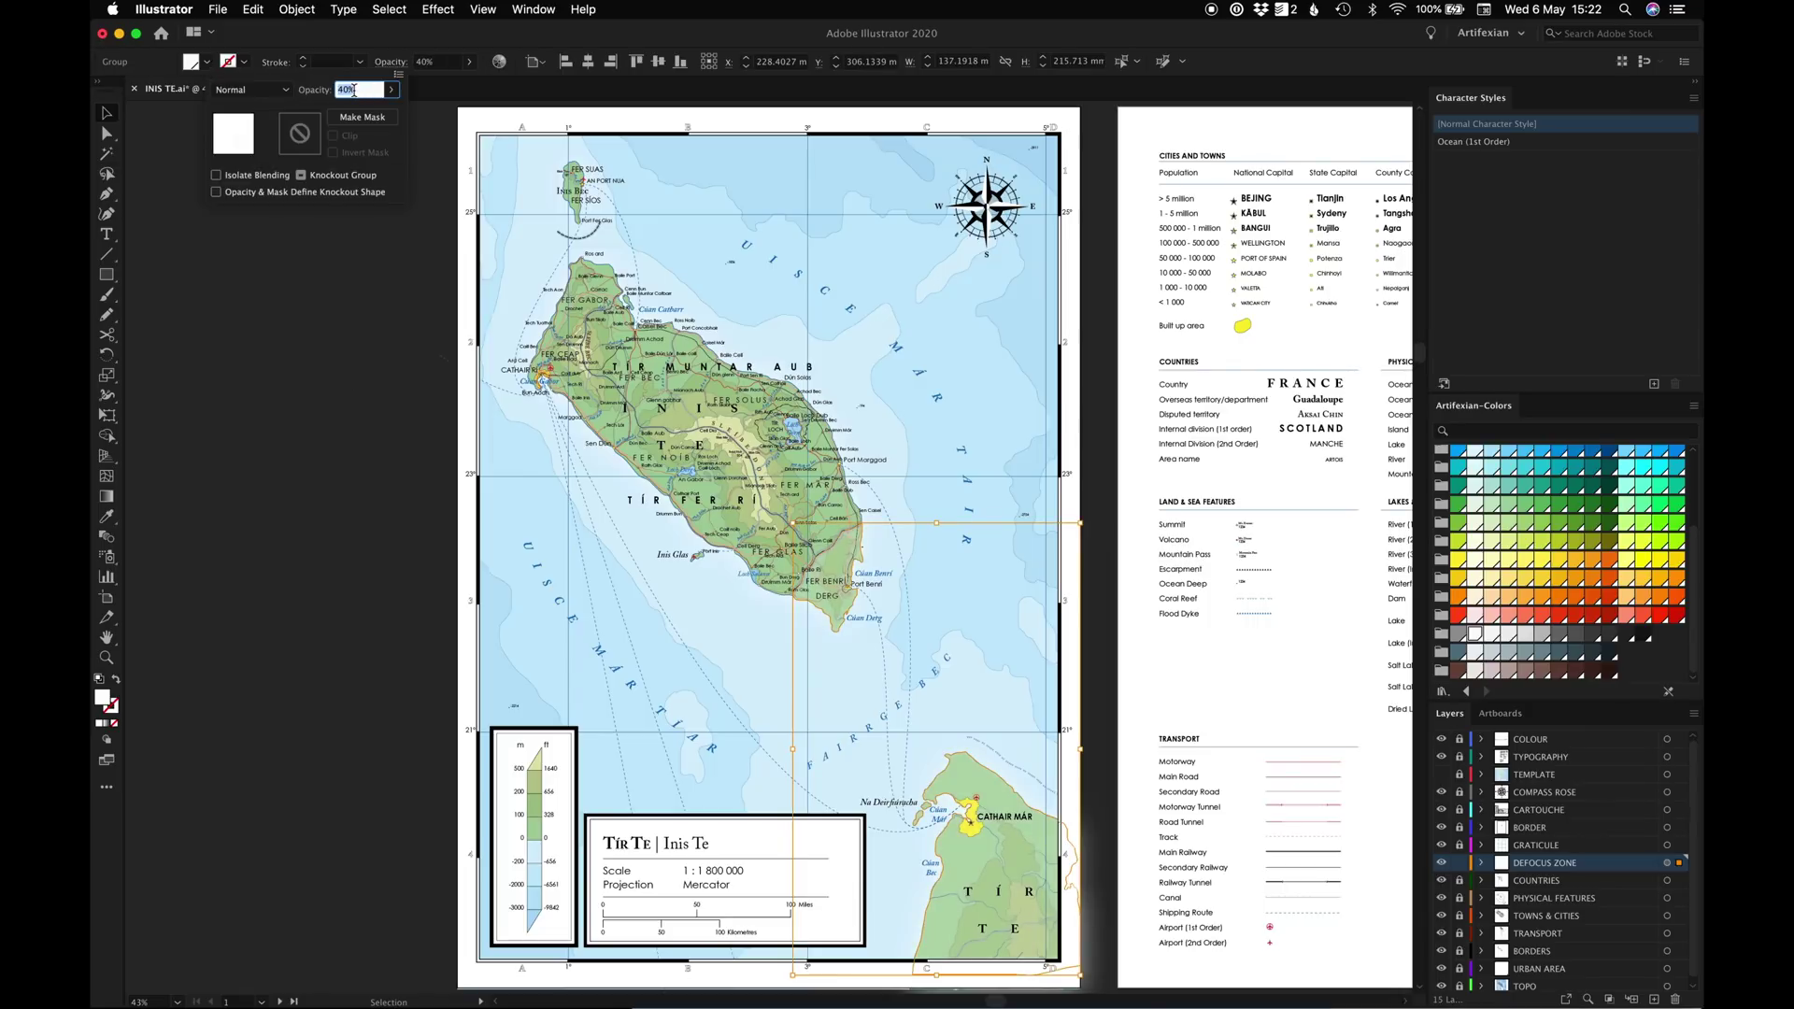
left_click(996, 824)
left_click(370, 592)
left_click(997, 824)
left_click(438, 9)
left_click(563, 243)
left_click(1109, 224)
left_click(1163, 122)
scroll(1069, 230, "left", 1)
key("super+0")
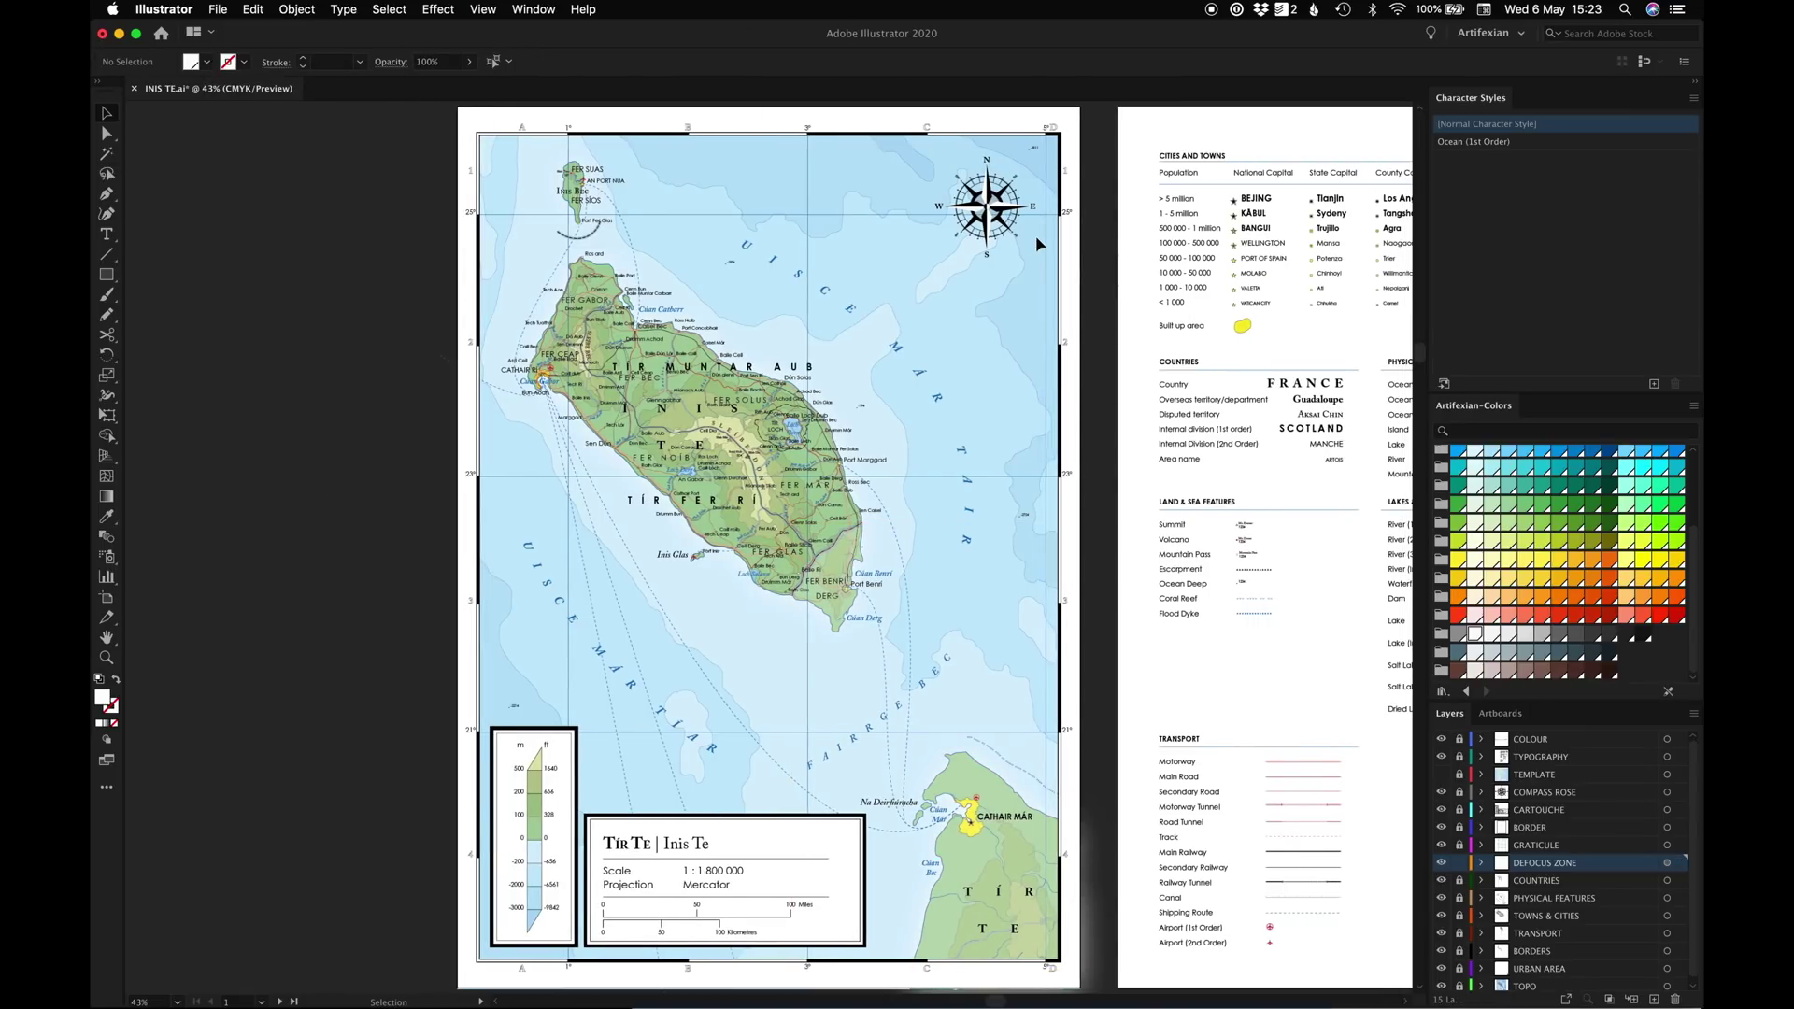
Select the defocus-zone group and try several different blending modes on it
key("super+a")
left_click(390, 62)
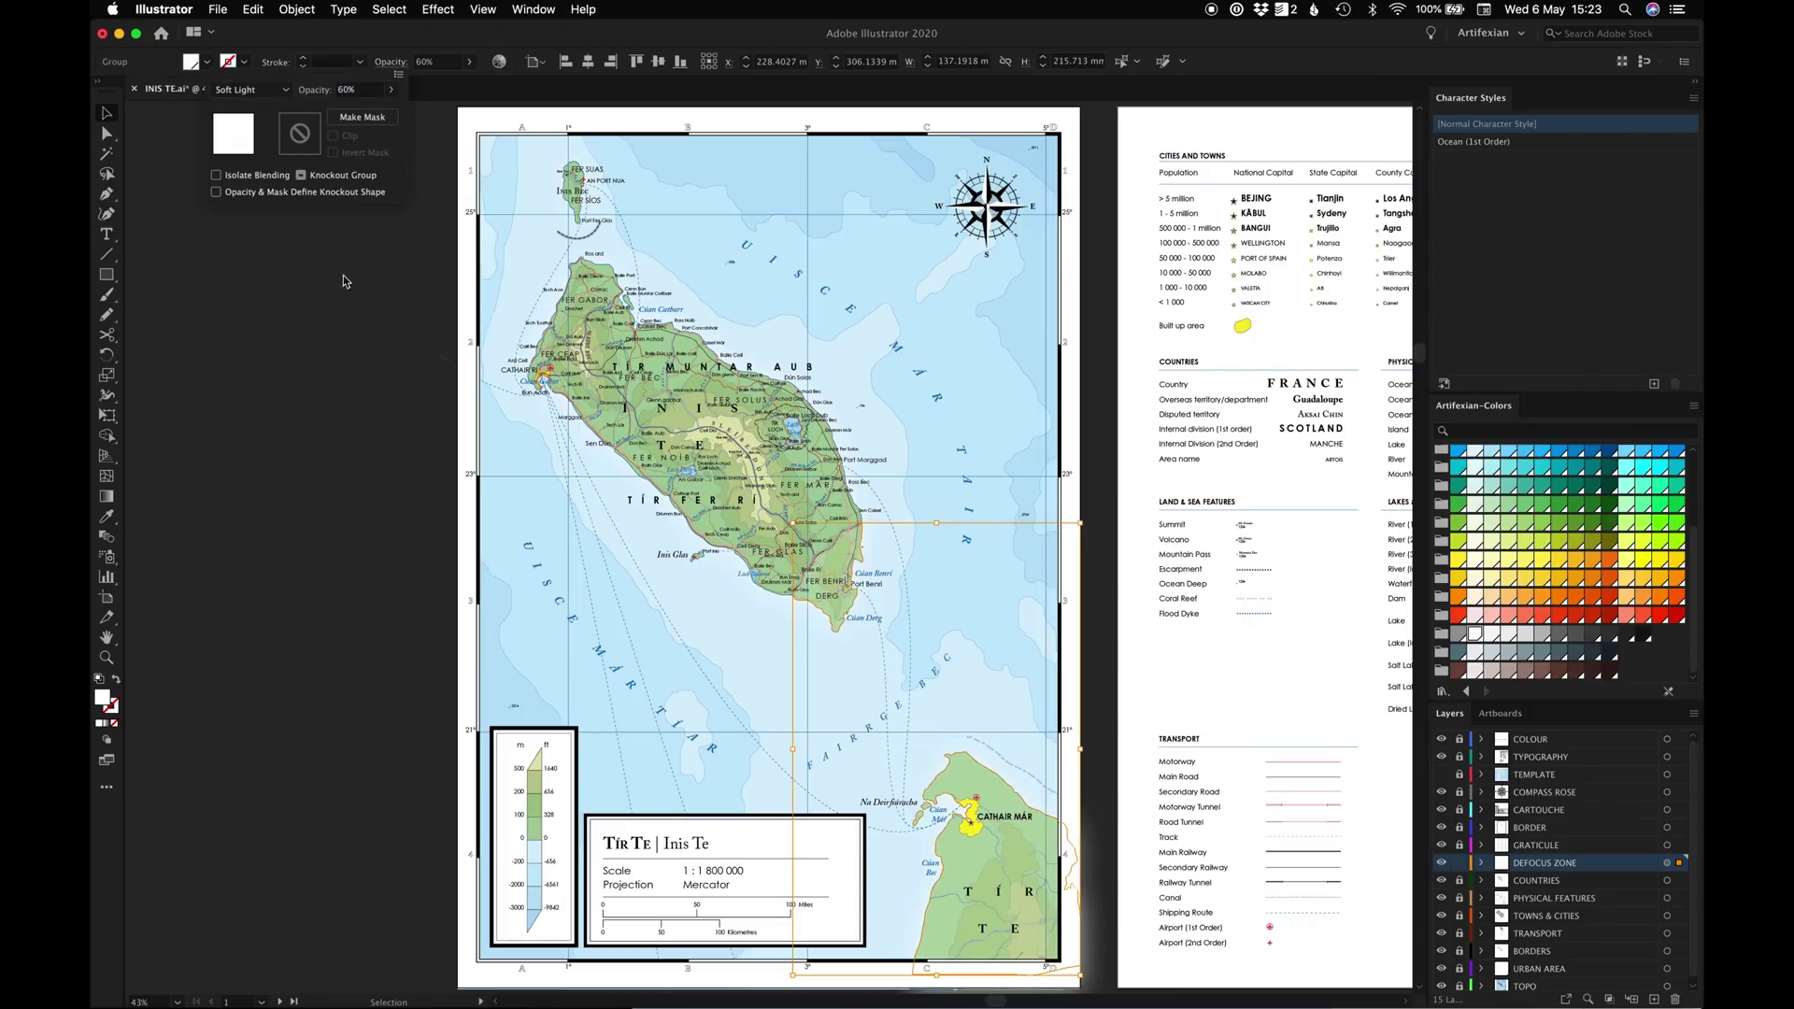
left_click(388, 61)
left_click(253, 90)
left_click(249, 193)
left_click(271, 90)
left_click(275, 215)
left_click(251, 89)
left_click(266, 157)
left_click(250, 90)
left_click(256, 200)
left_click(304, 477)
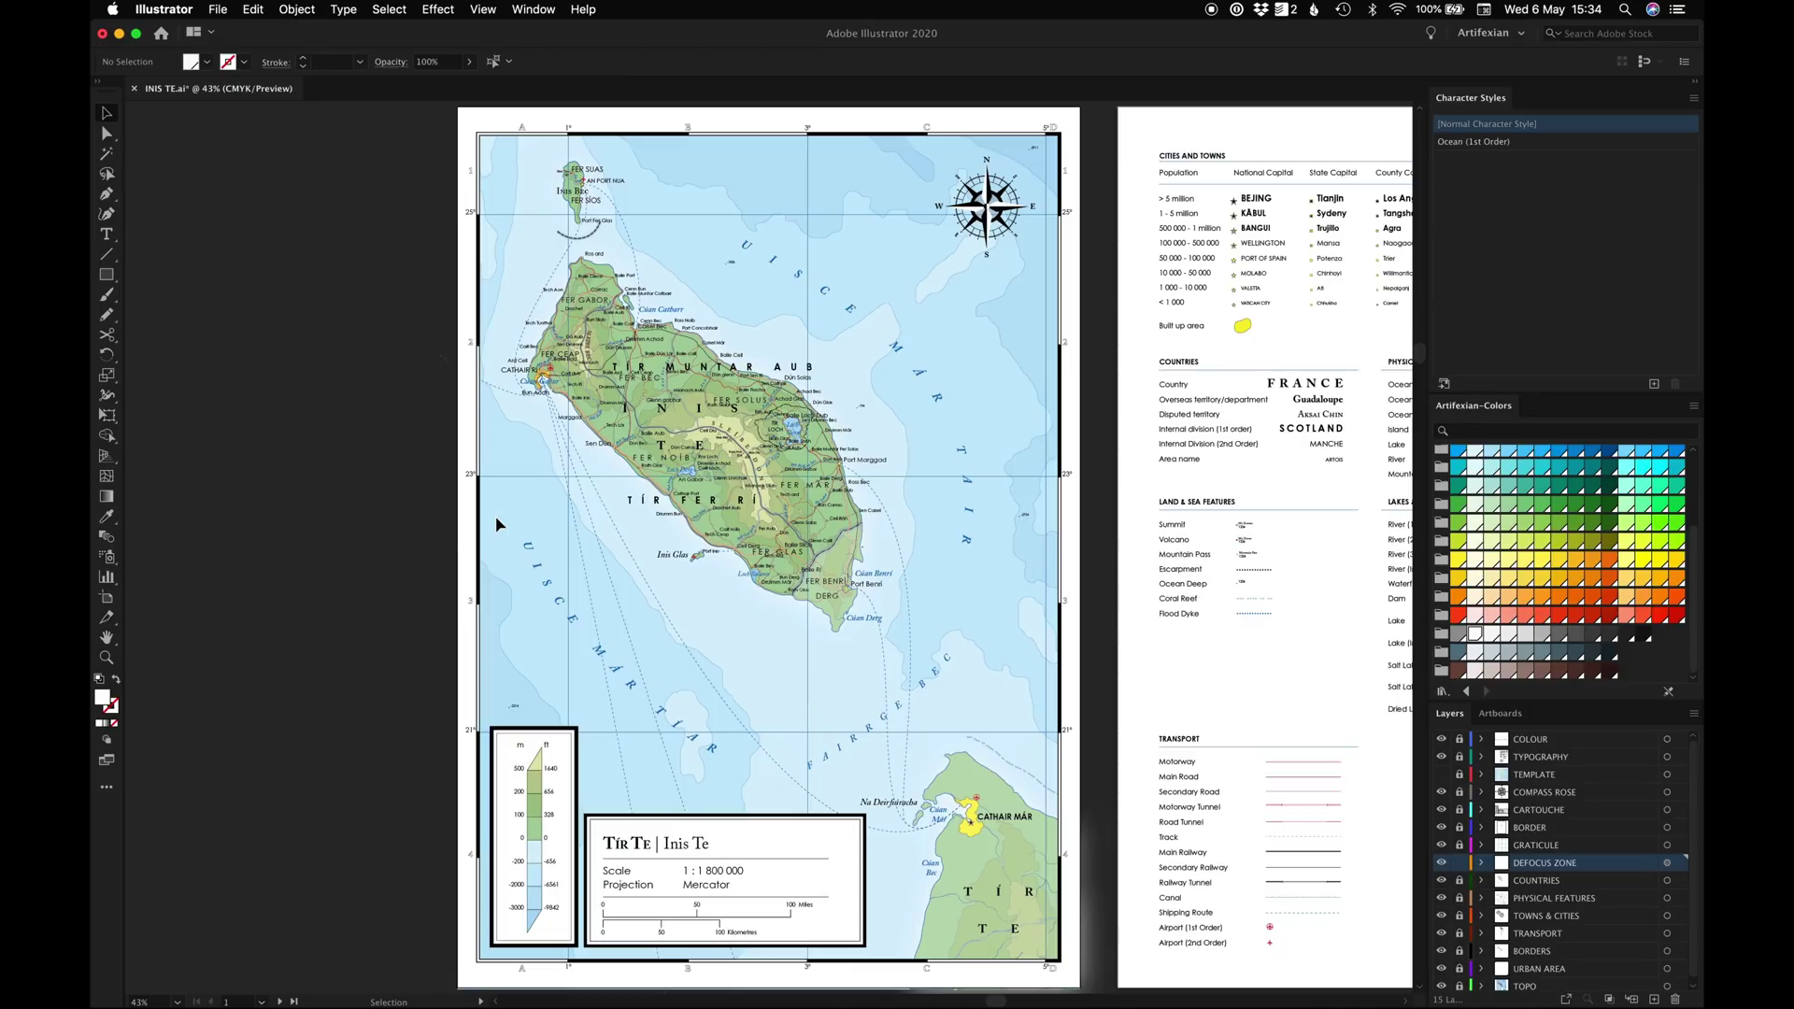
Inspect the white defocus overlay around Cathair Már up close and check the group's transparency settings
key("z")
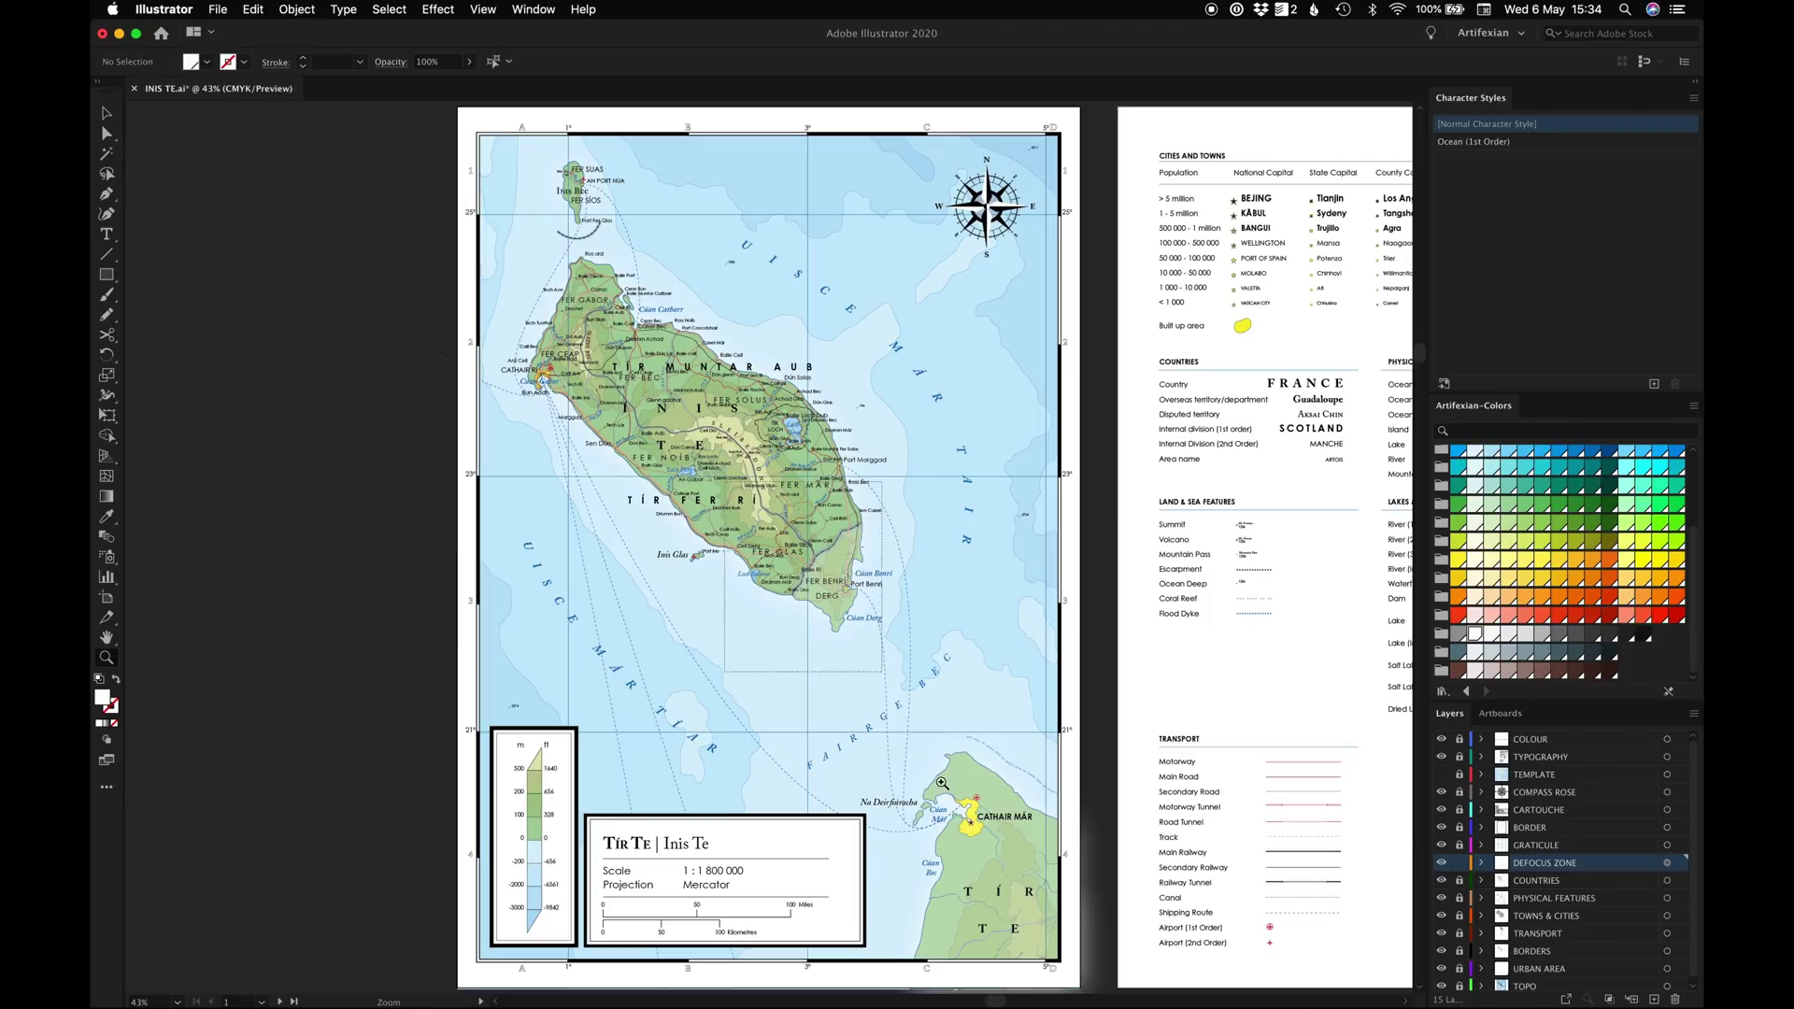
left_click_drag(1074, 966, 724, 480)
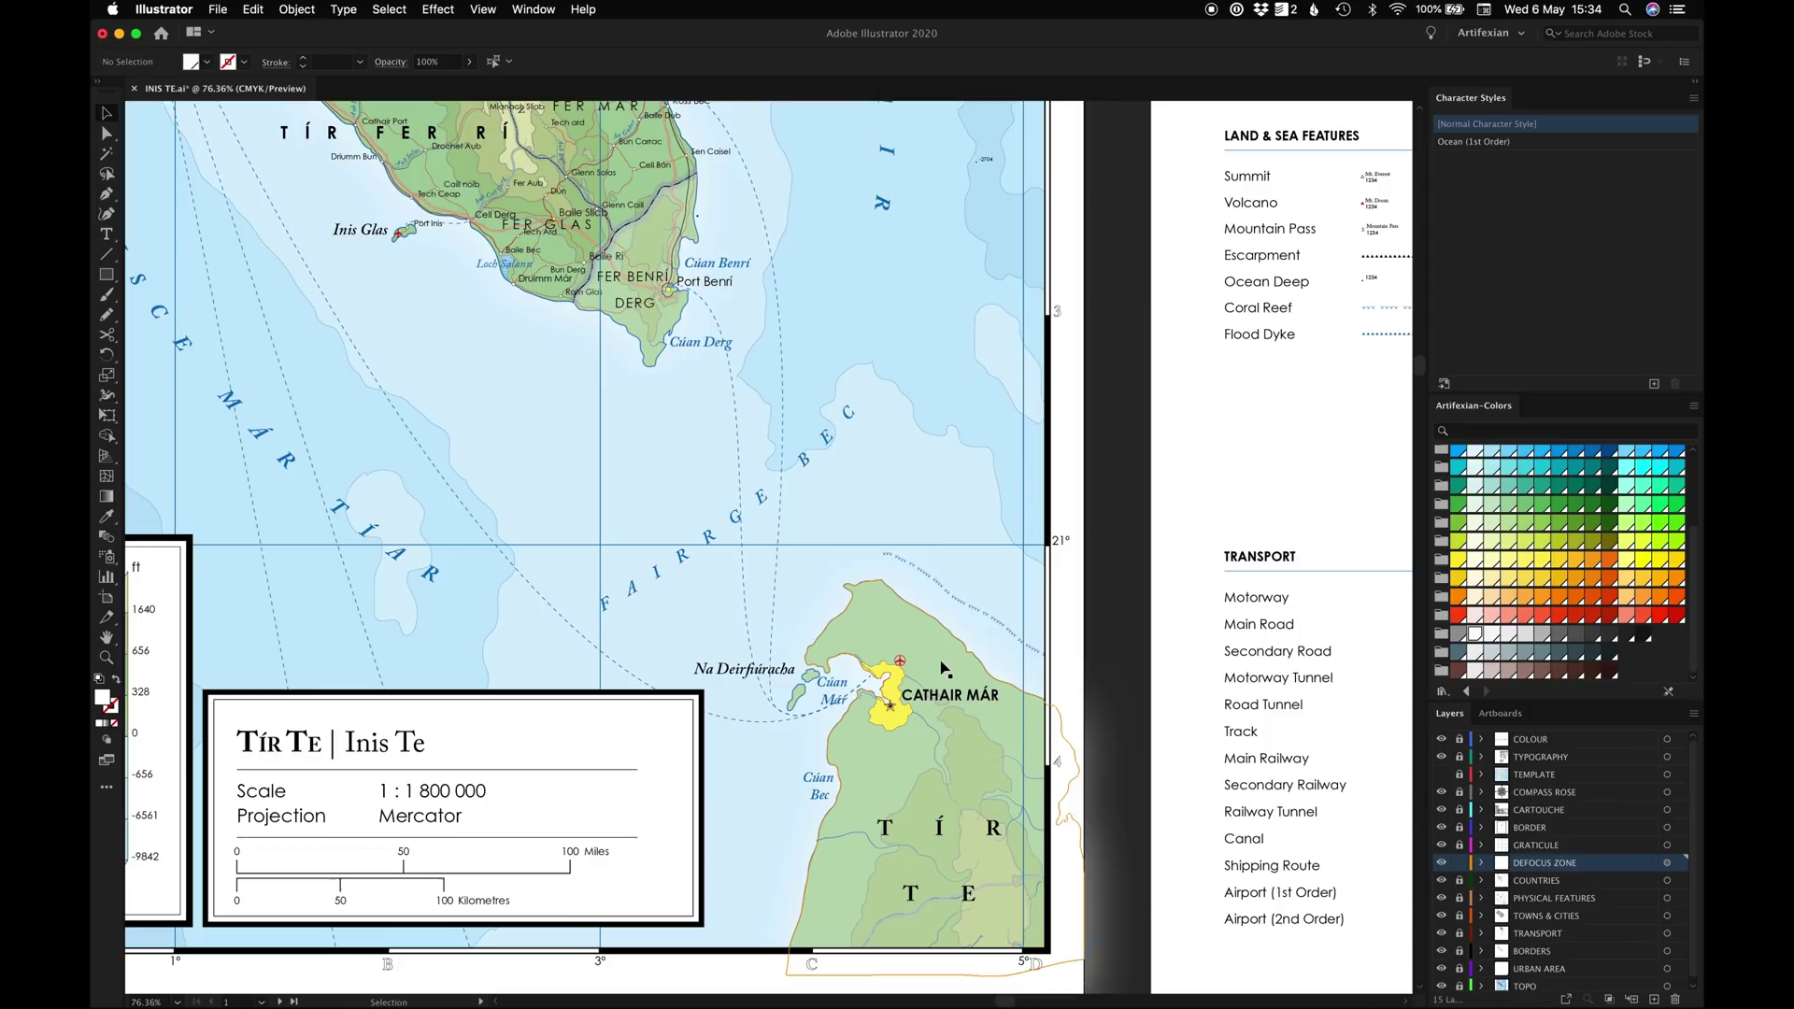
left_click(890, 633)
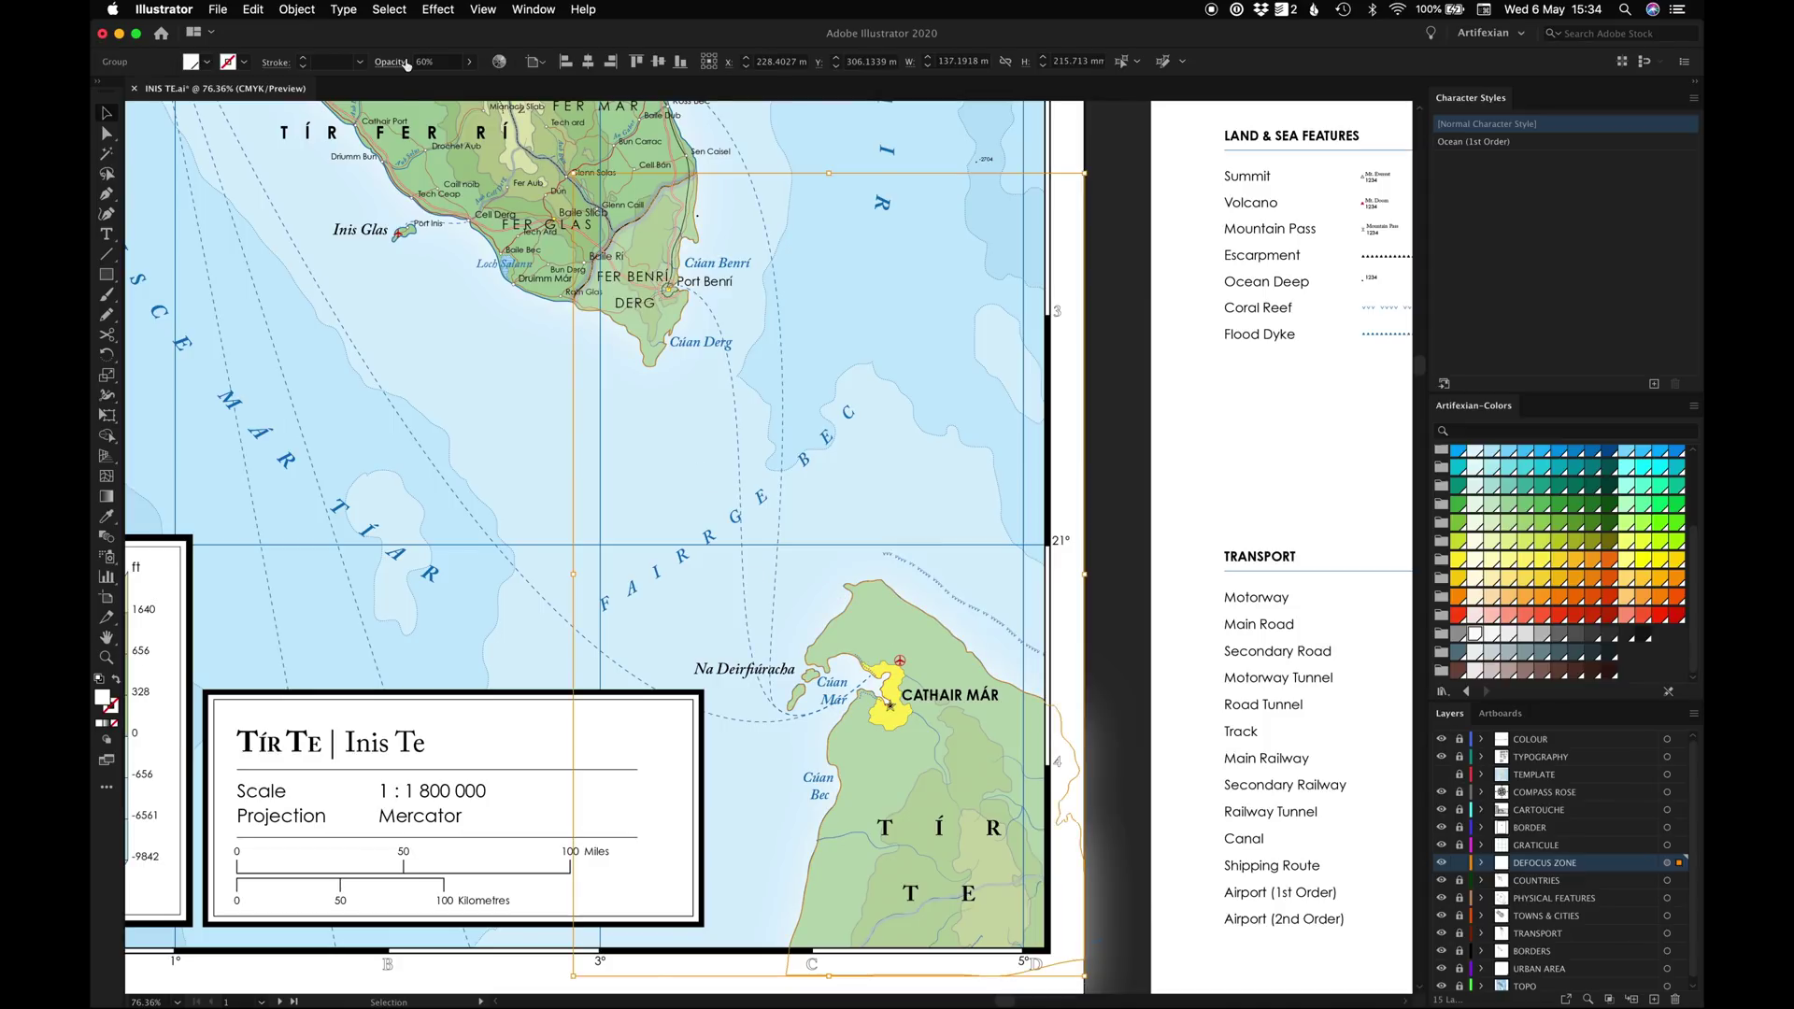
left_click(406, 63)
left_click(433, 409)
key("super+0")
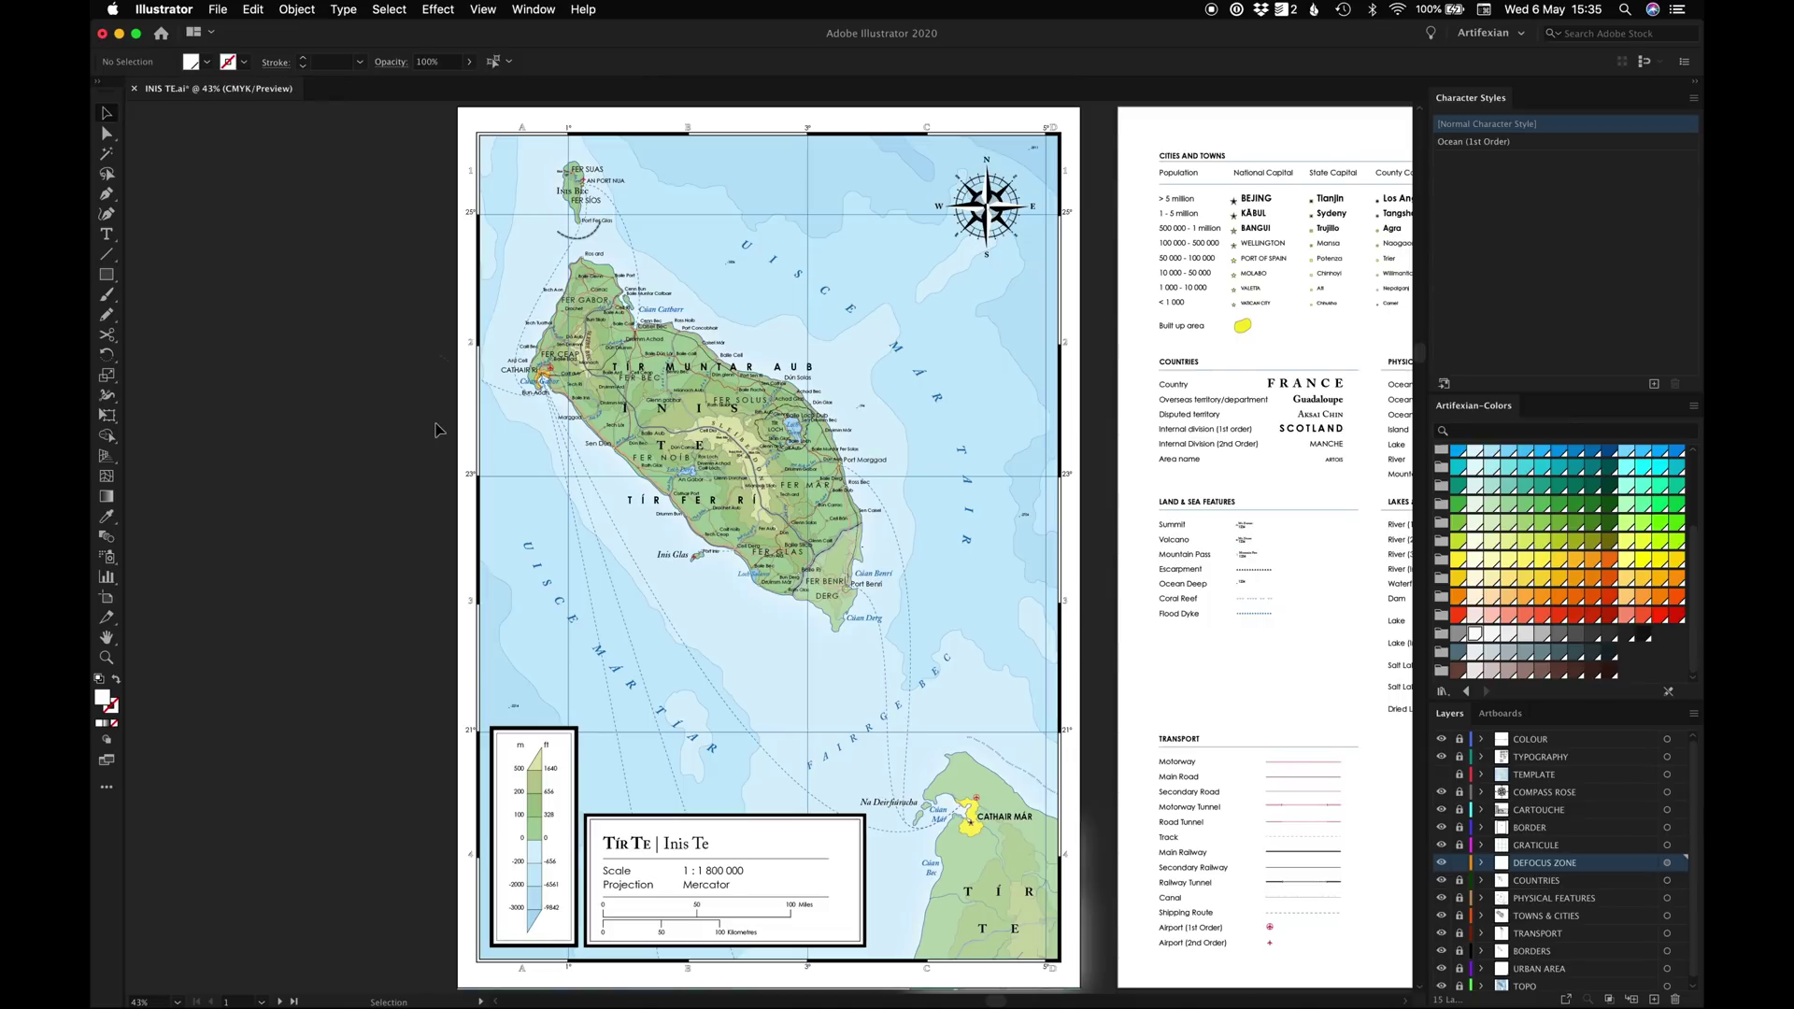